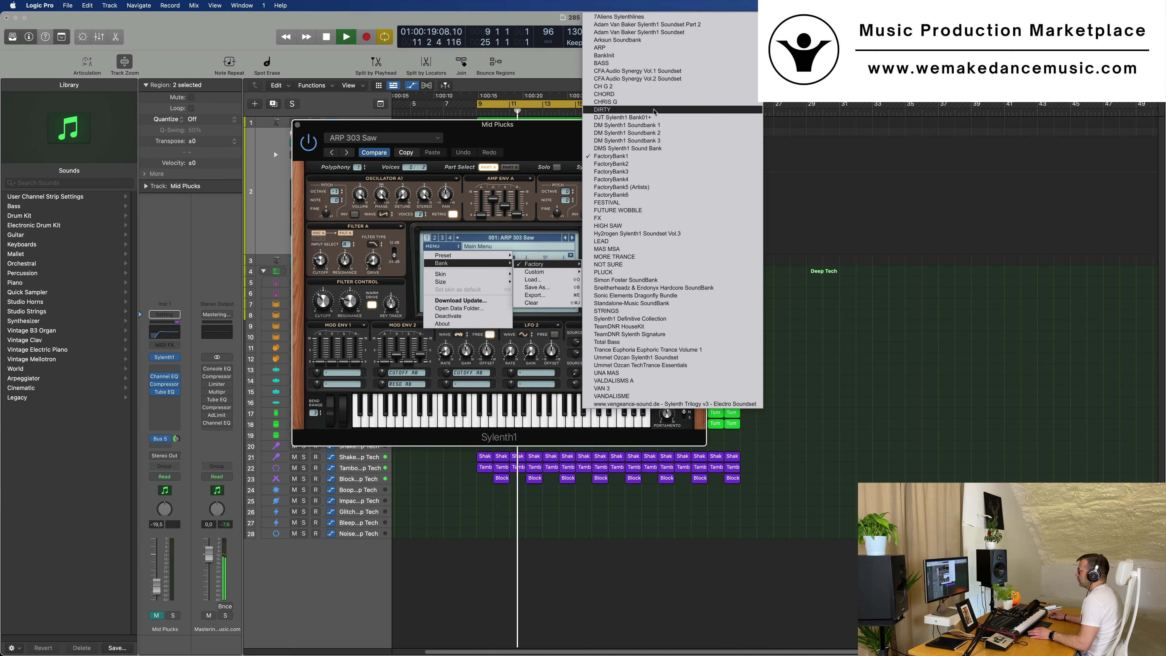
Load the CHRIS G bank into the Mid Plucks track's Sylenth1 and unmute the track.
left_click(629, 101)
left_click_drag(569, 129, 838, 193)
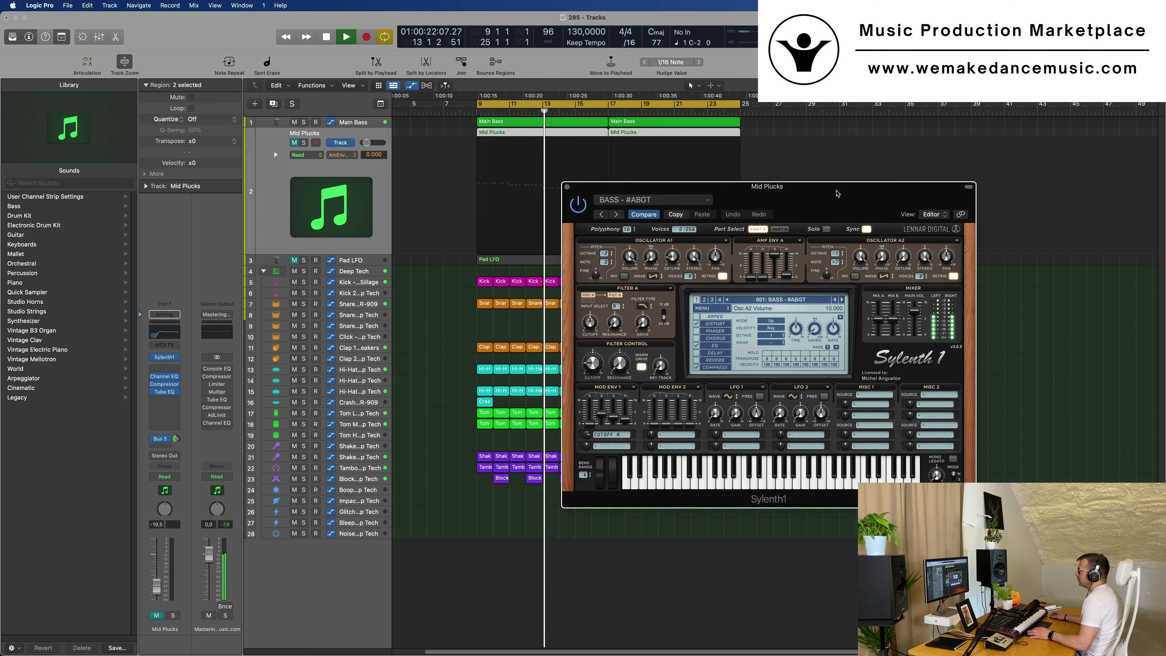
left_click(286, 204)
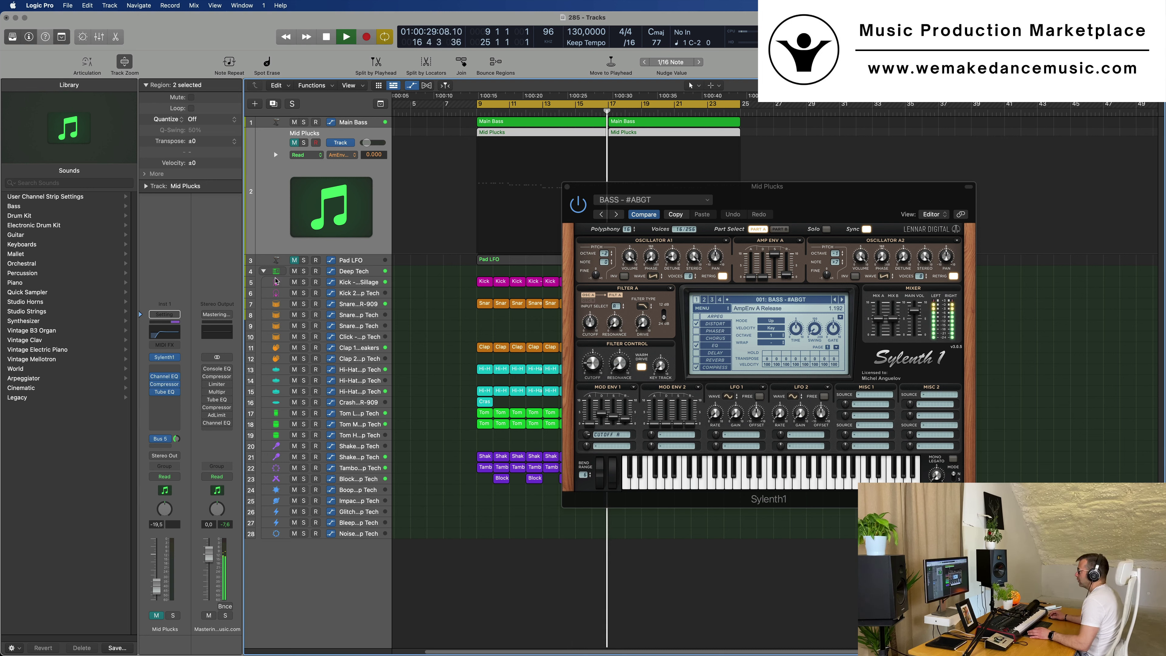
left_click(157, 616)
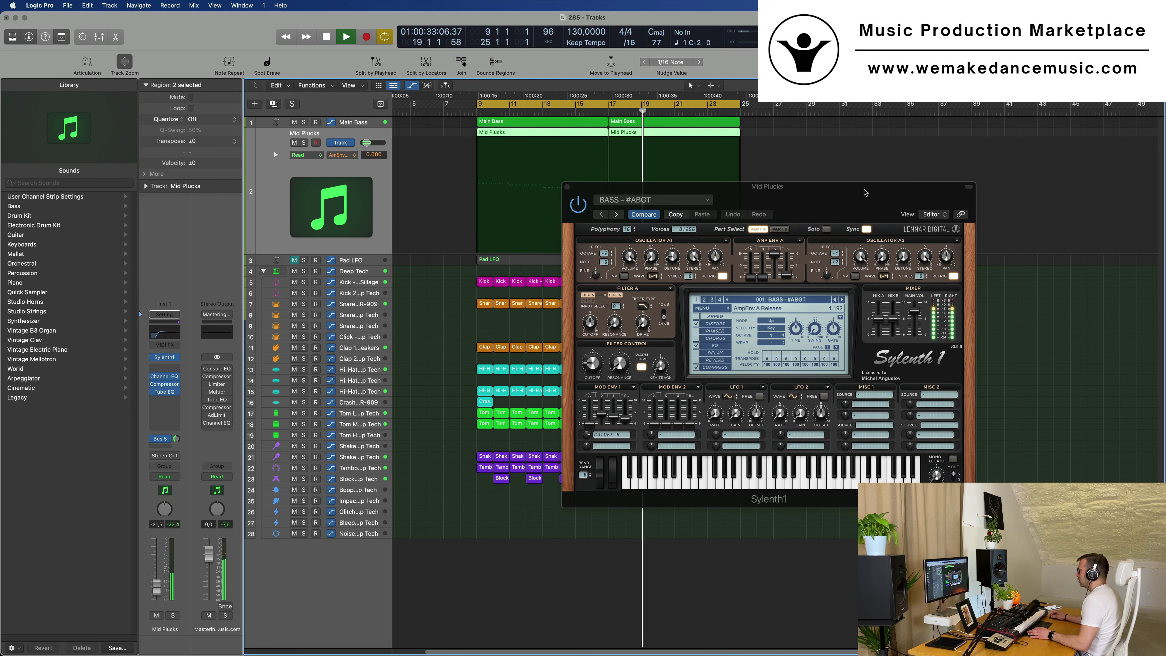
Audition the following bass presets in Sylenth1 one by one and settle on BASS - Mover.
left_click_drag(865, 193, 642, 231)
left_click(635, 332)
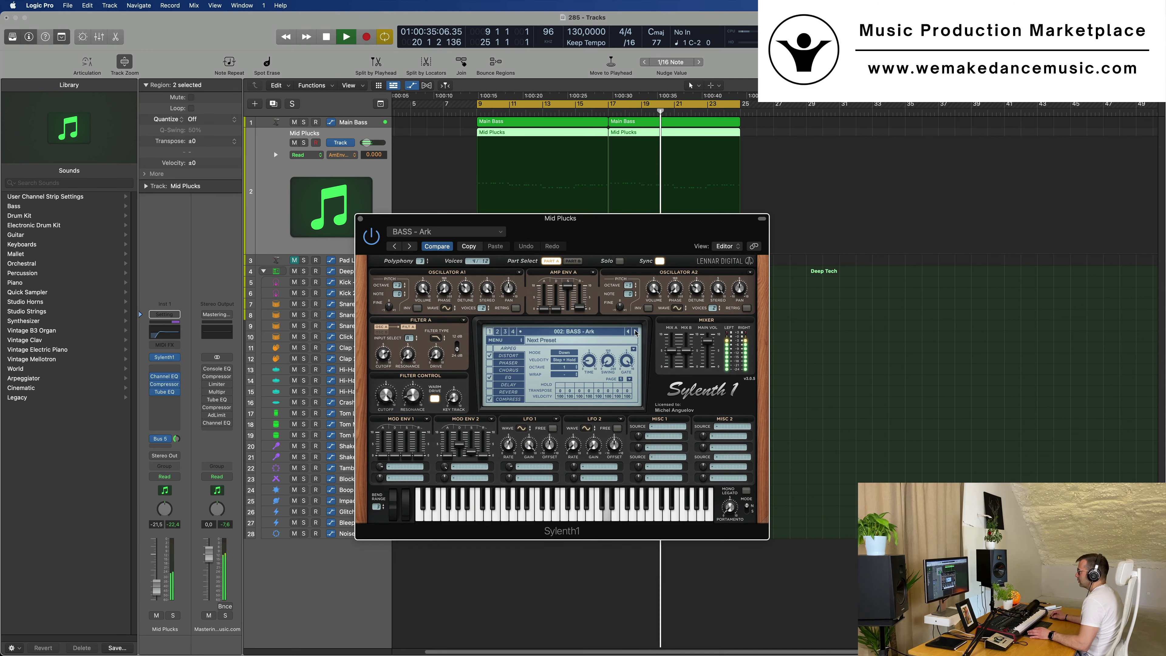
left_click(635, 332)
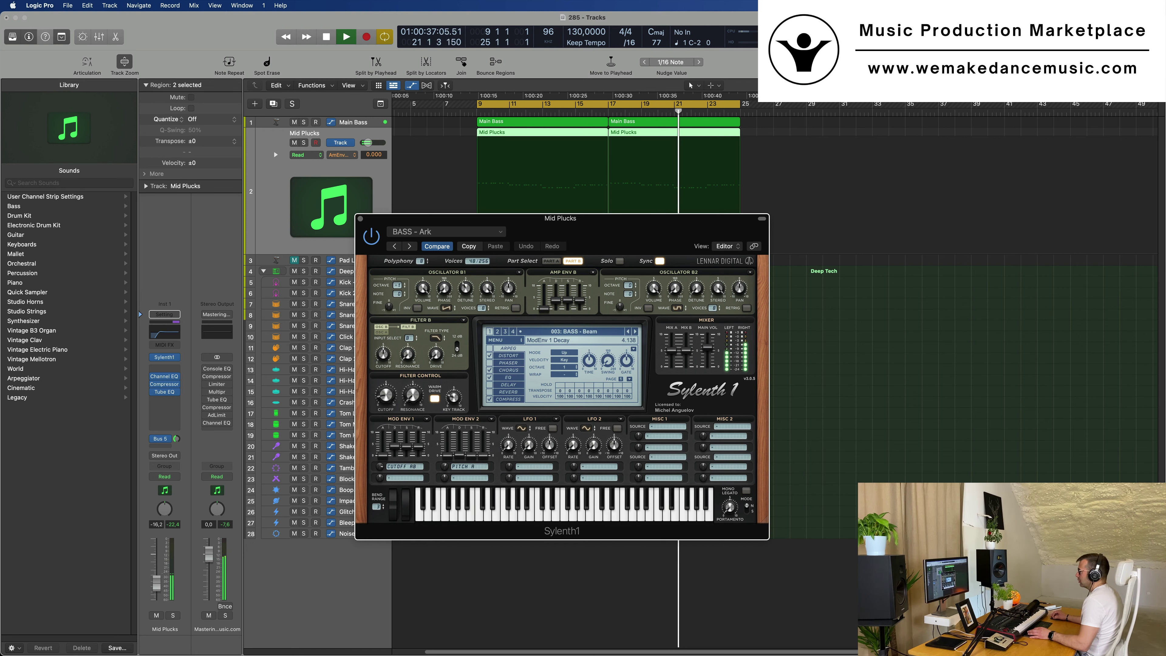
mouse_move(624, 356)
left_click(636, 331)
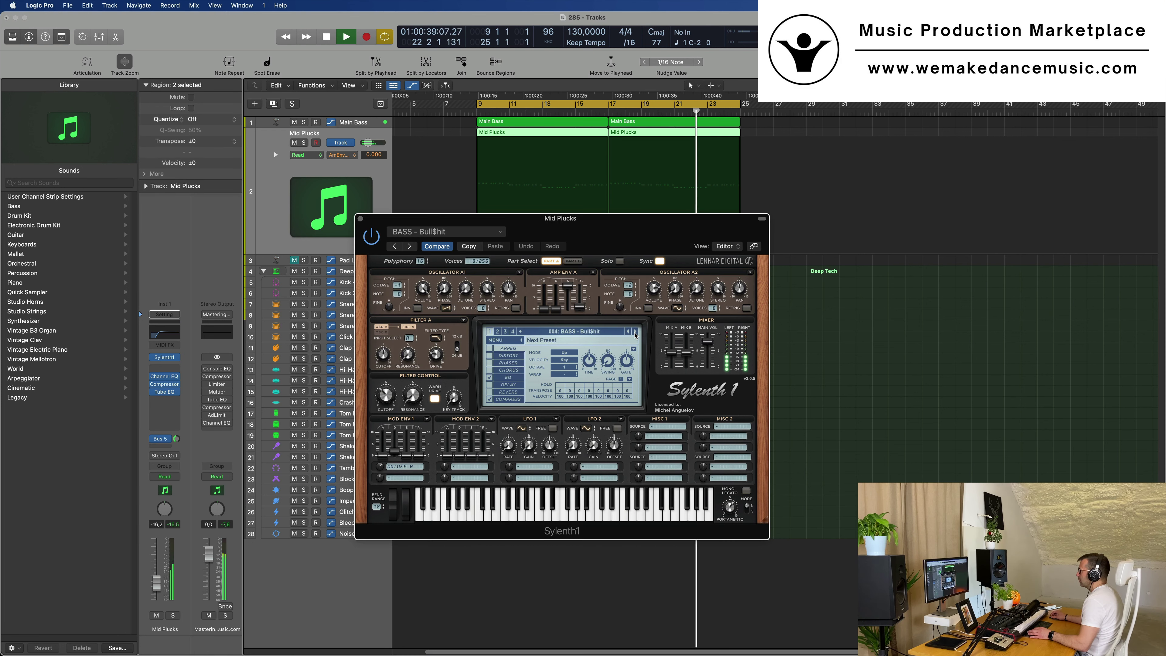
left_click(635, 332)
left_click(635, 331)
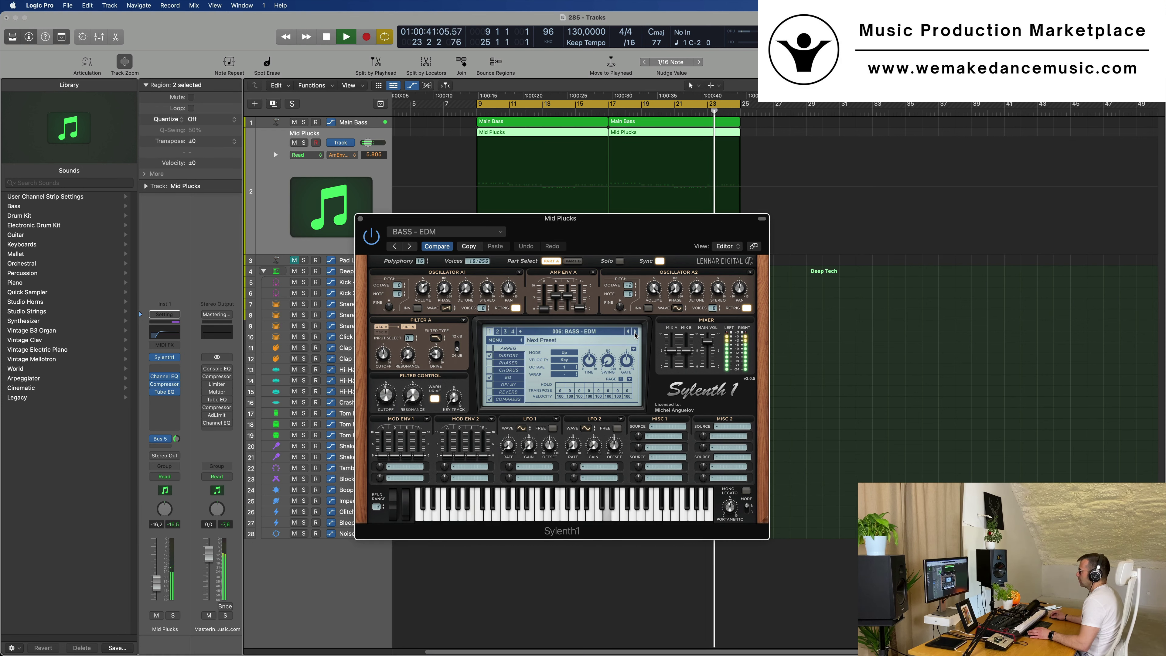
left_click(636, 332)
left_click(635, 331)
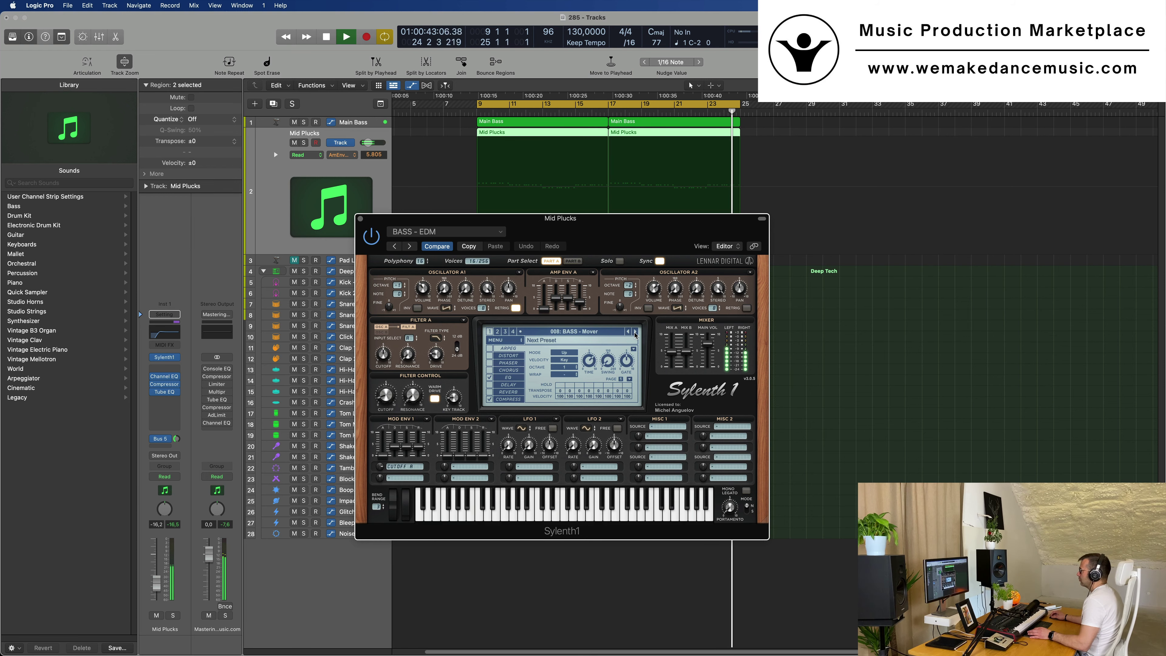
Lower the Mid Plucks channel volume to -17.2 dB and adjust its Bus 5 send level.
left_click_drag(635, 218, 764, 231)
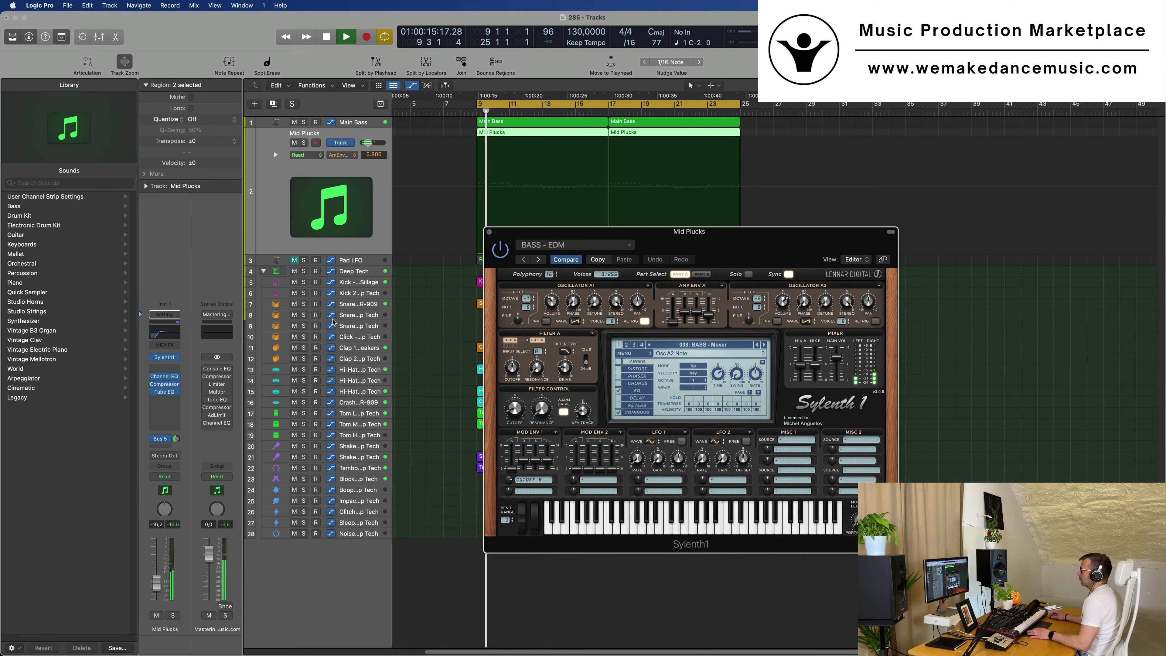
left_click_drag(156, 582, 157, 585)
left_click(176, 440)
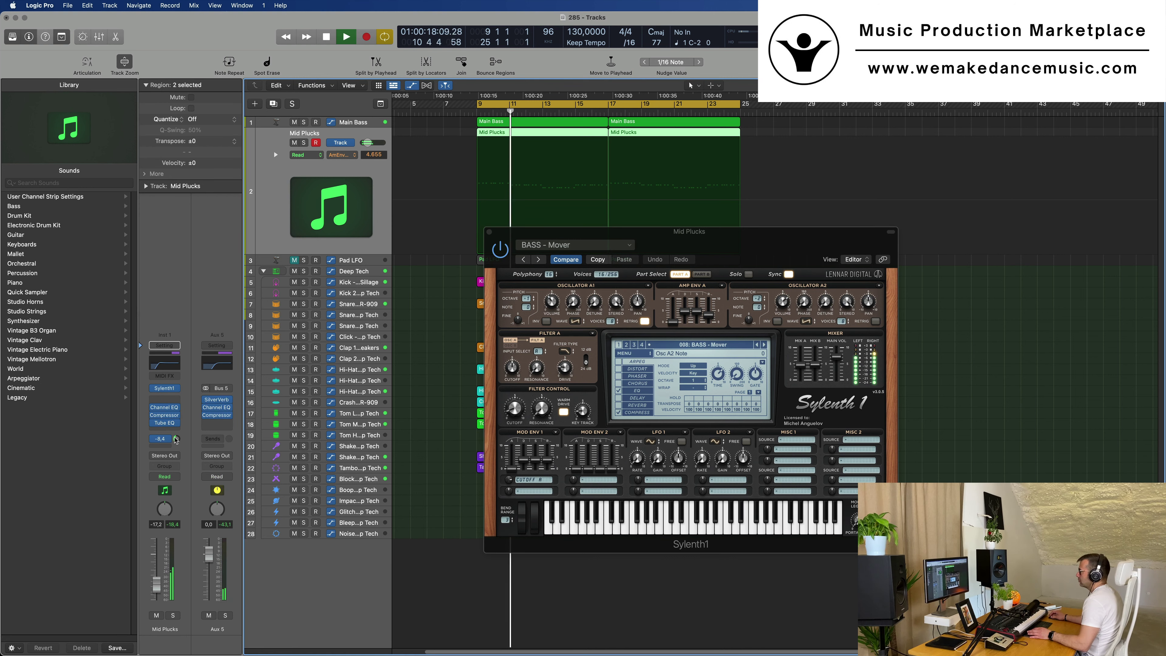
Add a Bus 1 Drum Machine Designer-Delay send to Mid Plucks at -4.8 dB and close the Sylenth1 window.
left_click(160, 447)
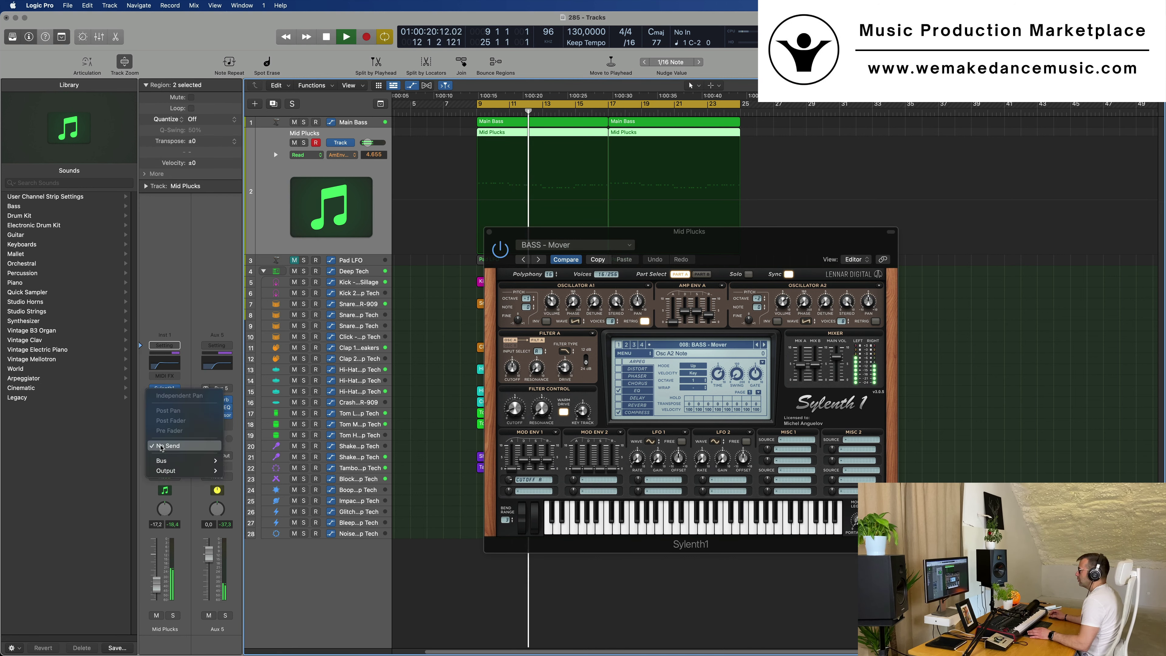
mouse_move(184, 461)
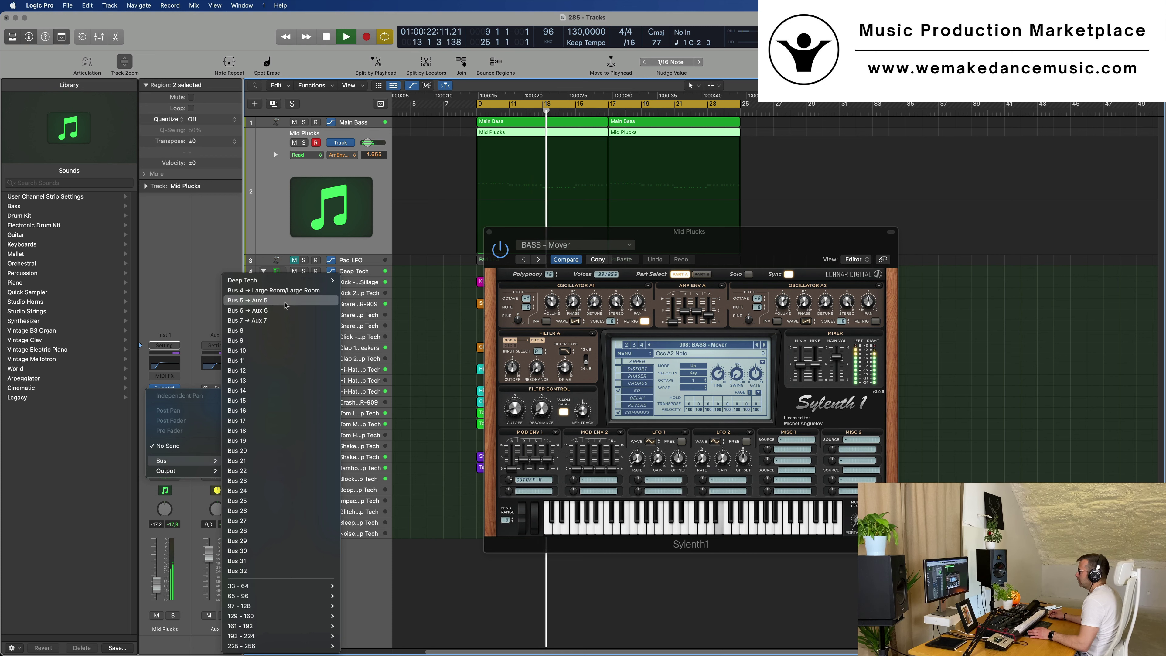
mouse_move(316, 280)
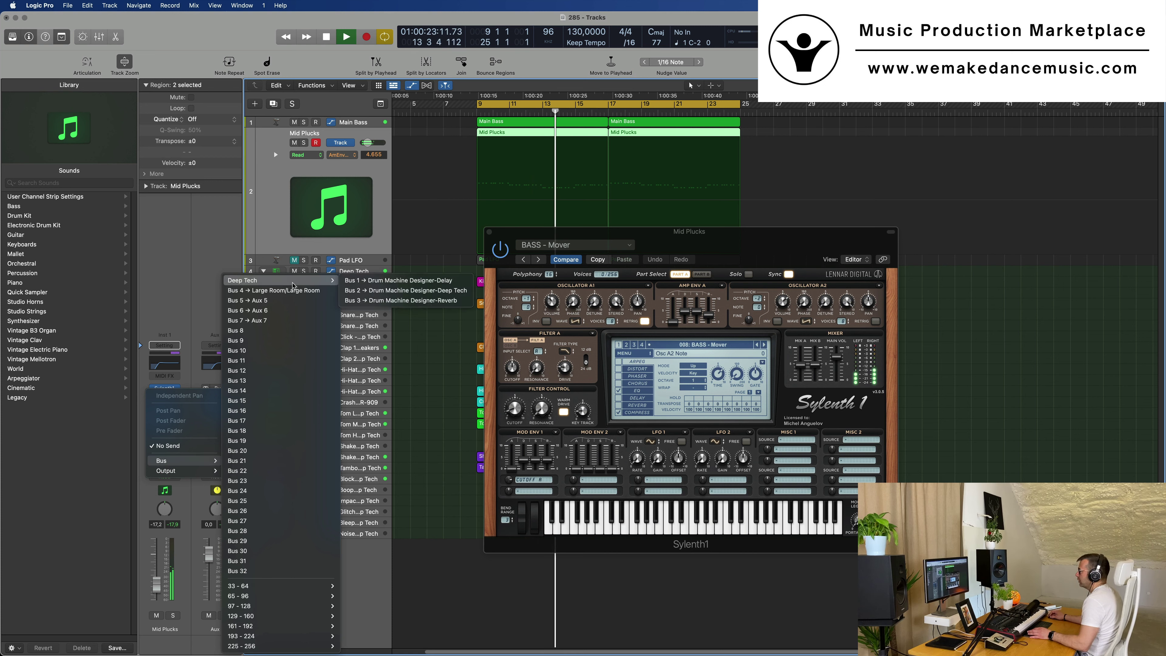
left_click(390, 282)
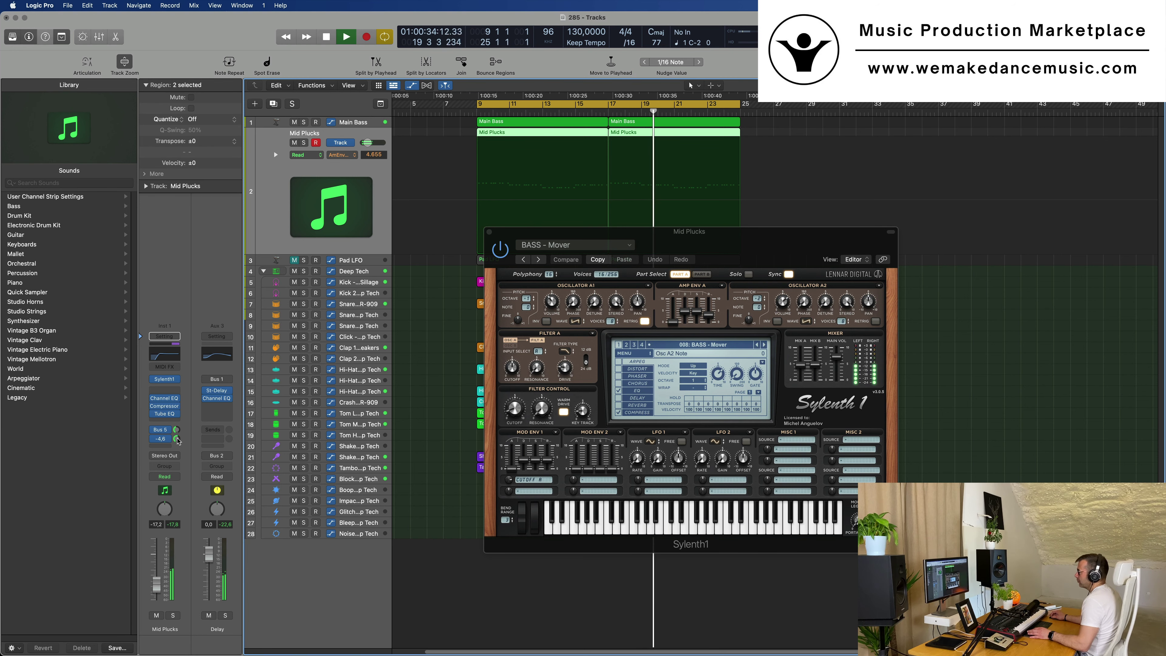
left_click_drag(514, 244, 373, 331)
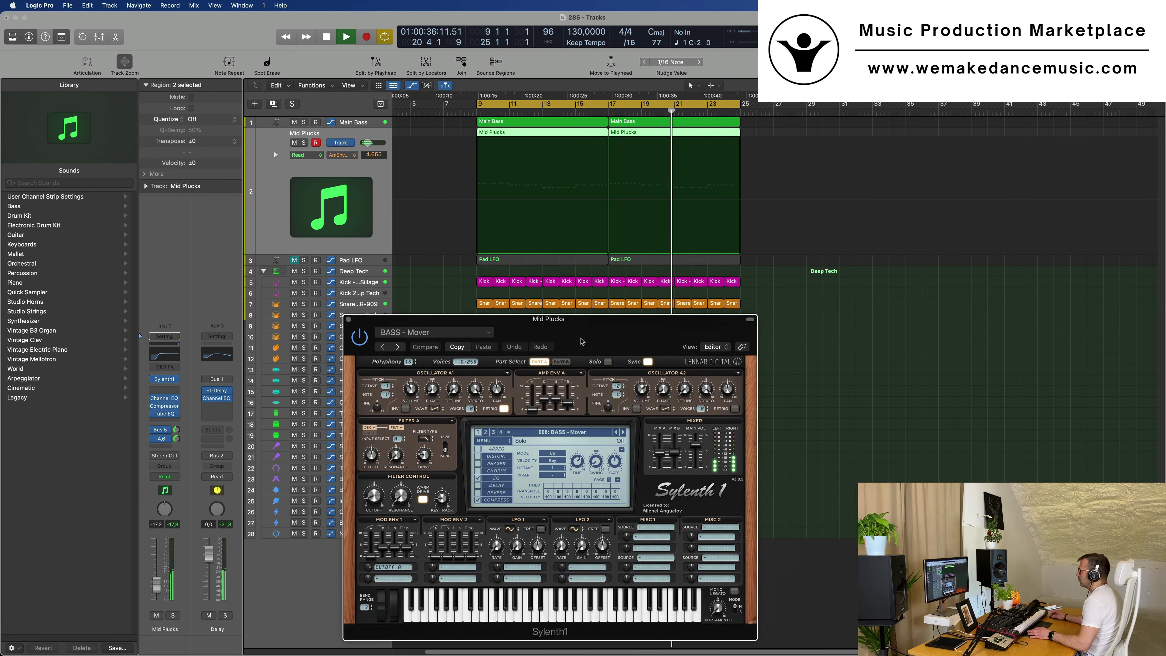
left_click(348, 320)
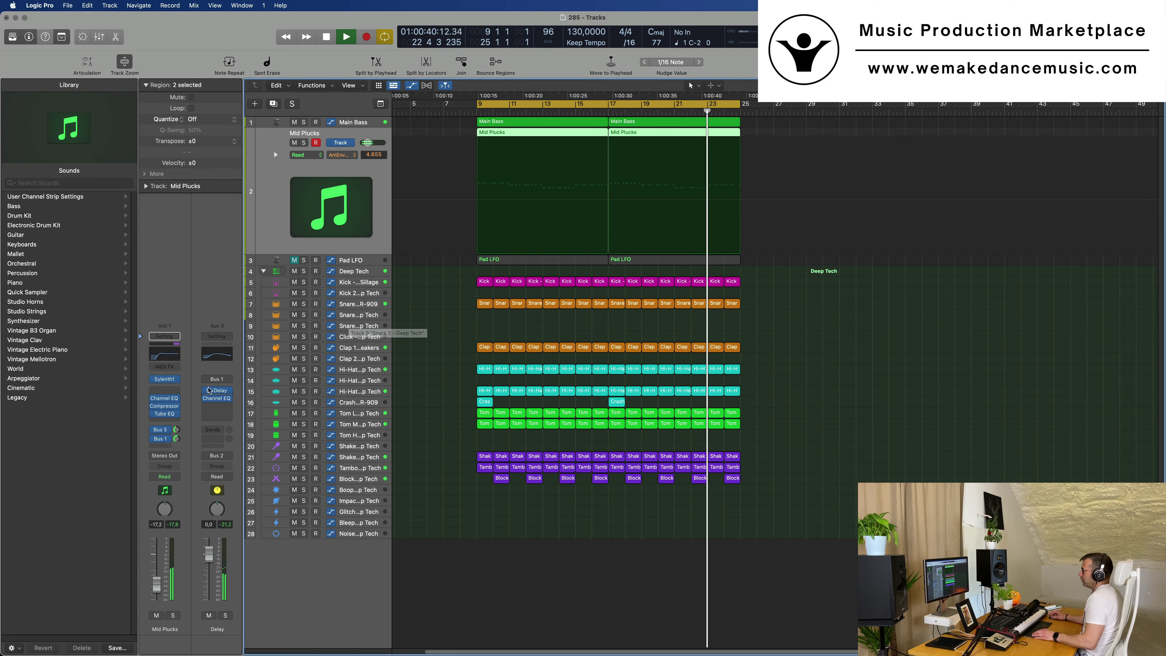
Copy the Compressor from the Mid Plucks channel to the Delay channel and audition it with the Delay soloed.
mouse_move(164, 407)
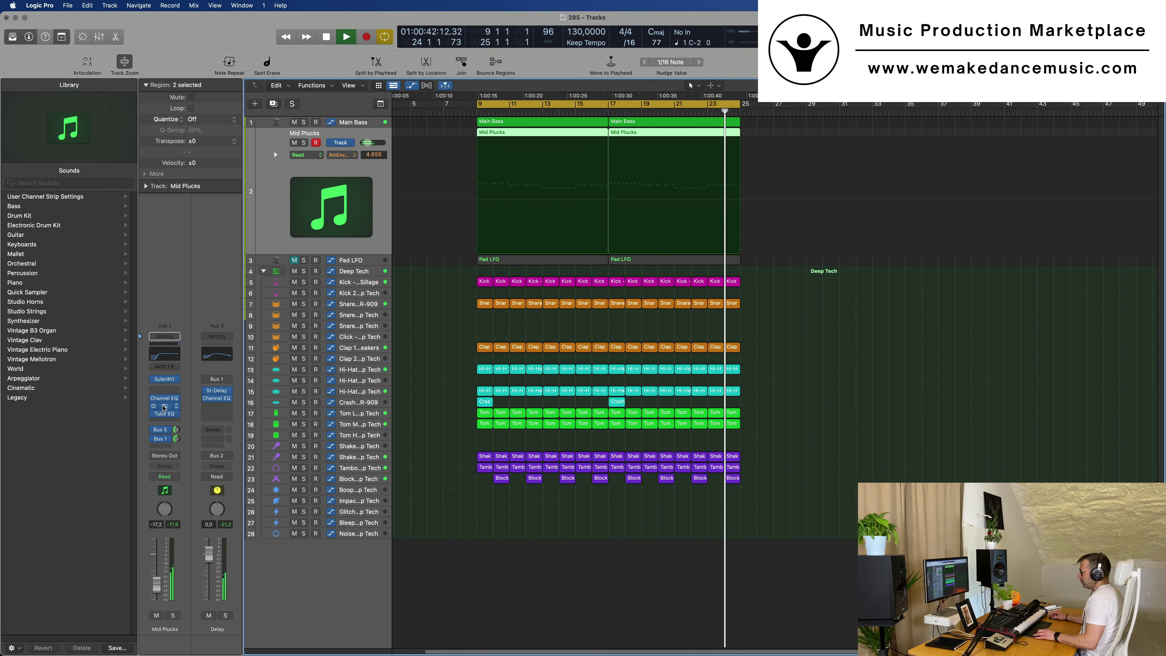
left_click_drag(163, 407, 217, 408)
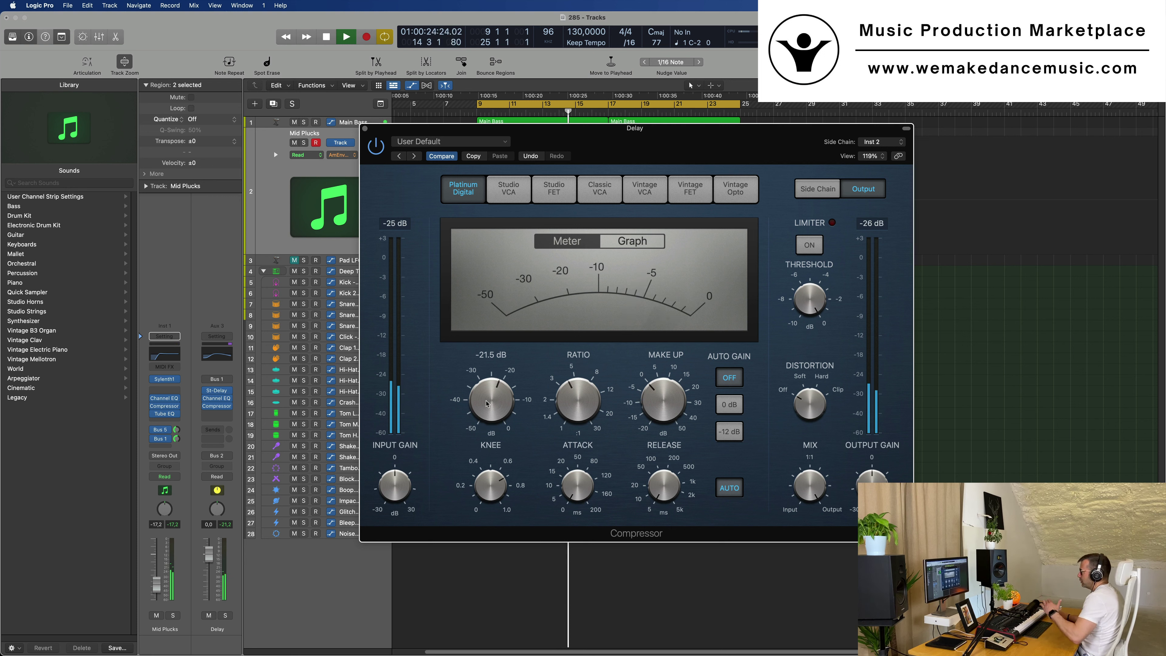
left_click(226, 615)
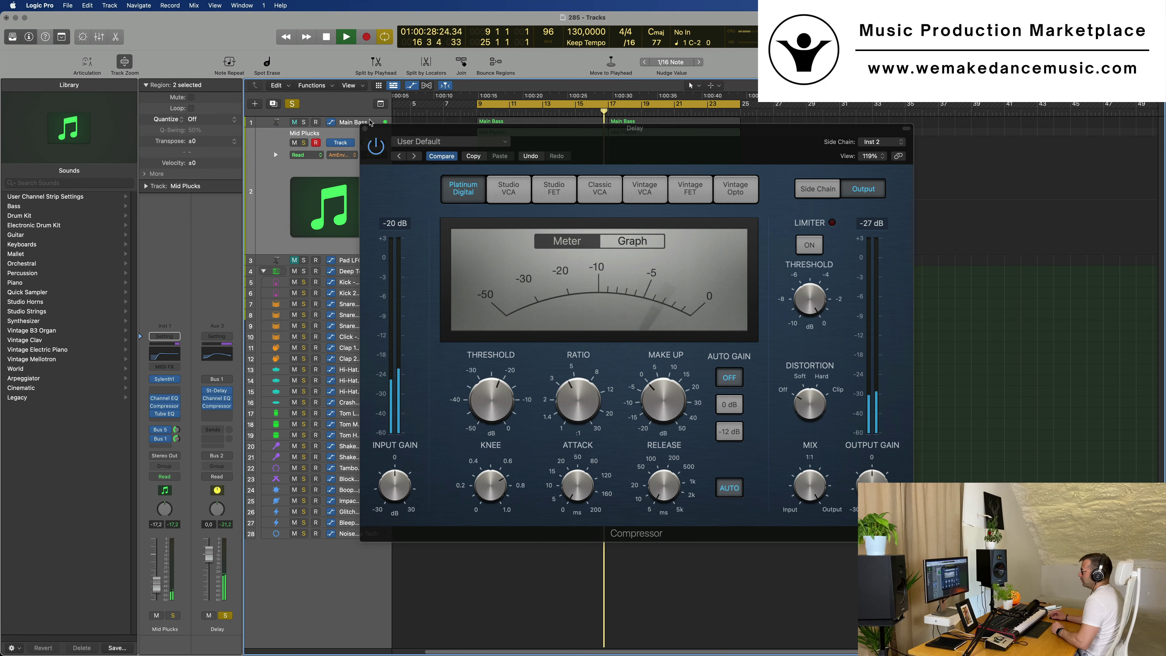
left_click(377, 147)
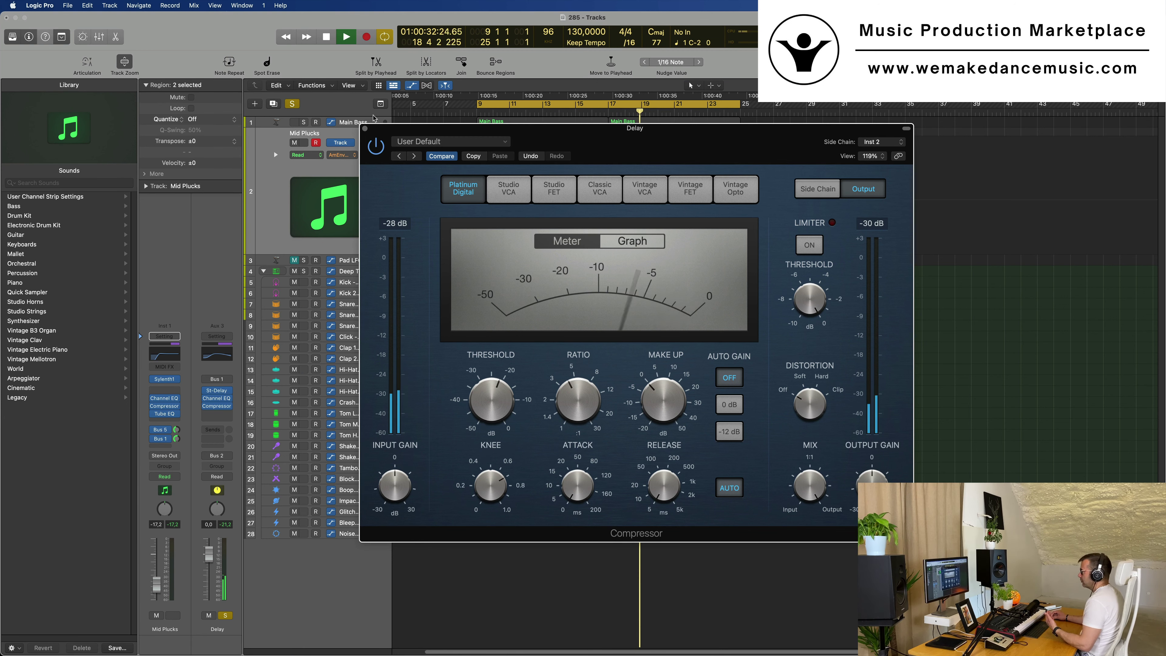
left_click(365, 129)
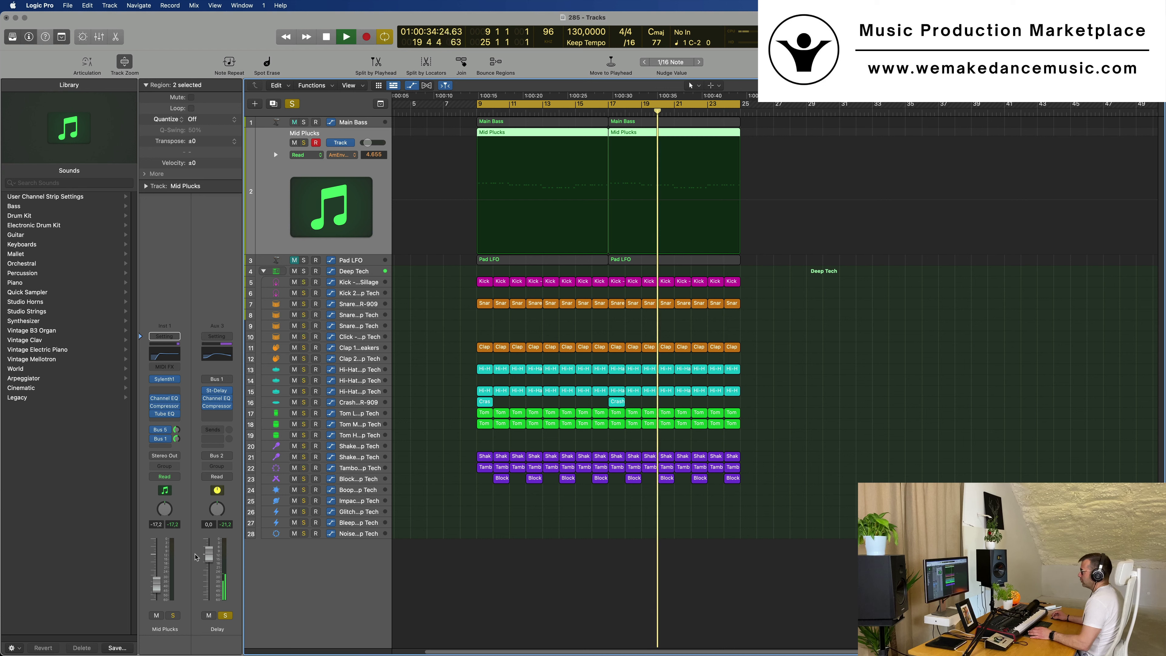
left_click(224, 616)
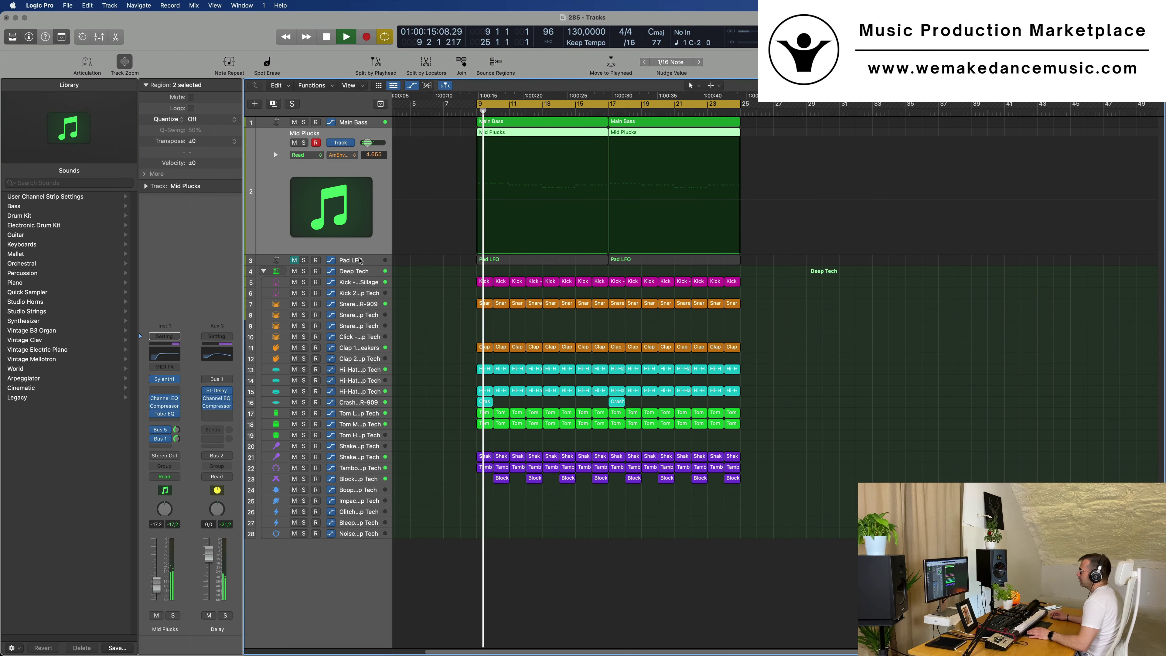
key("Down")
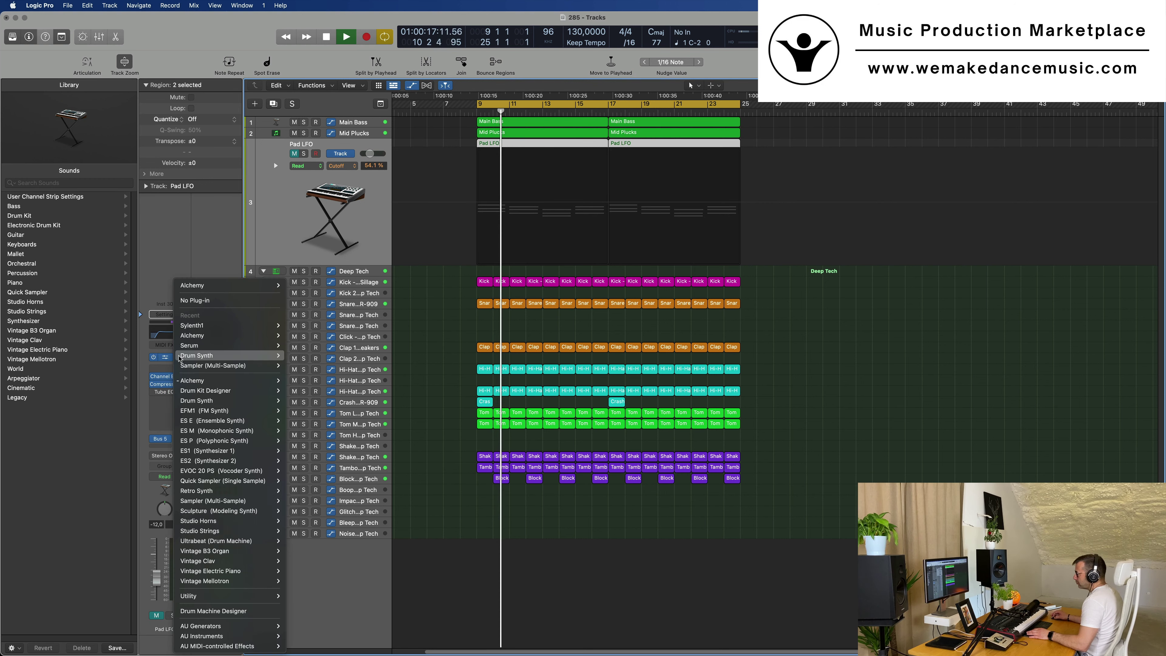
left_click(178, 356)
mouse_move(180, 359)
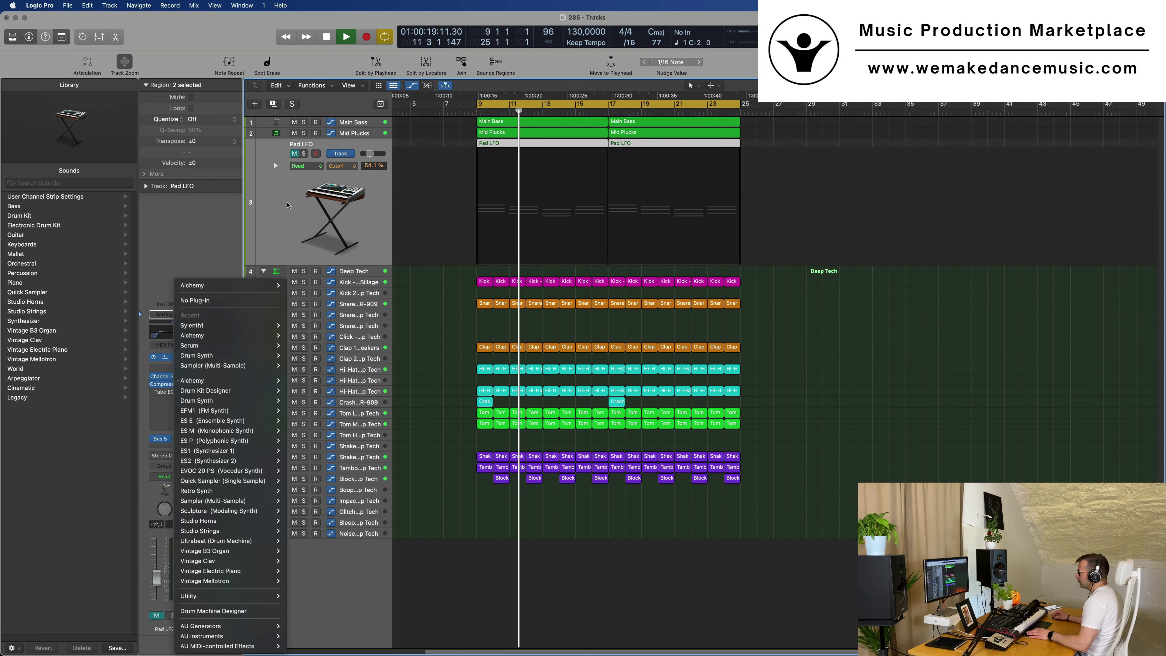
left_click(343, 127)
key("Up")
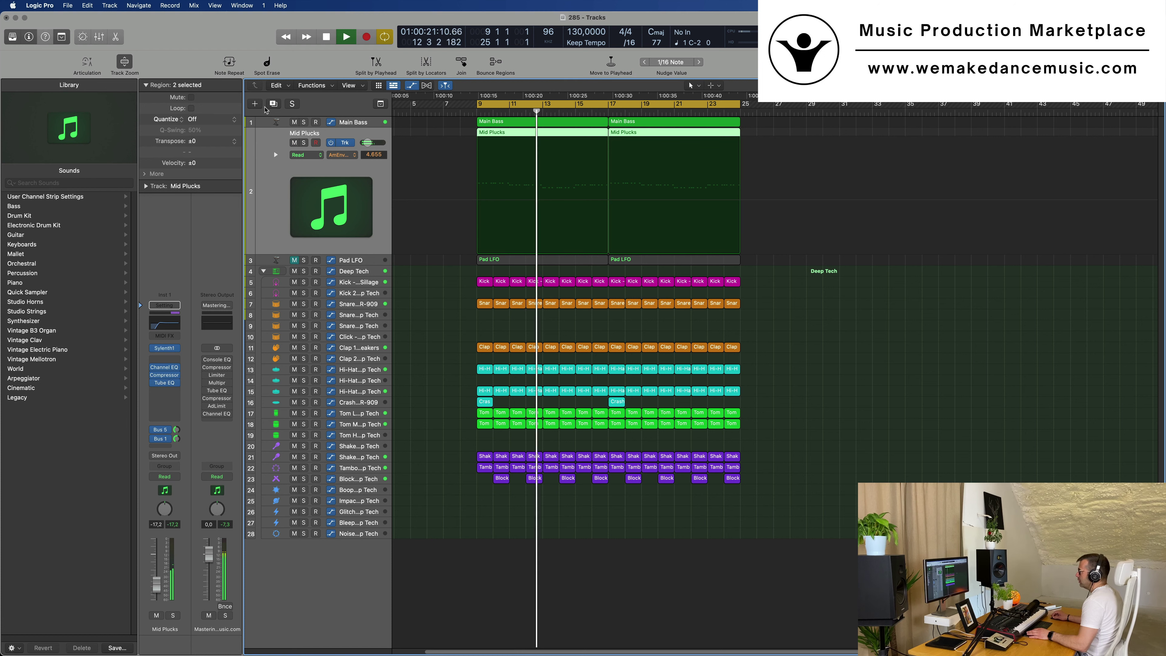
Duplicate the Mid Plucks track and copy both Pad LFO regions onto the new track.
left_click(274, 104)
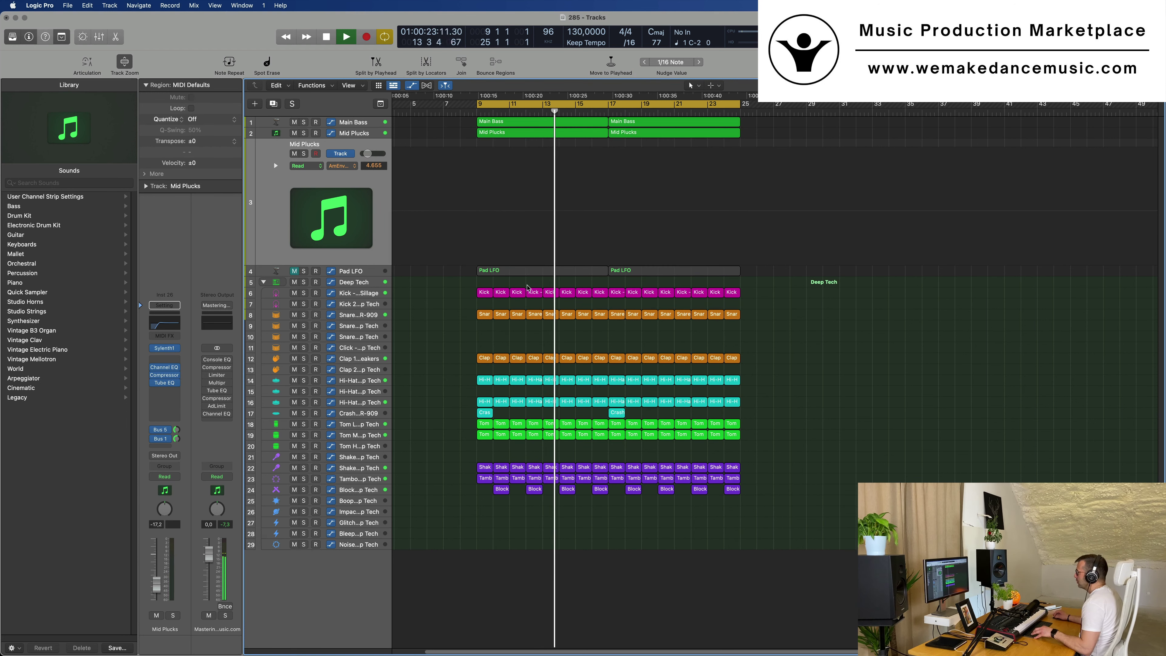
left_click_drag(709, 272, 689, 202)
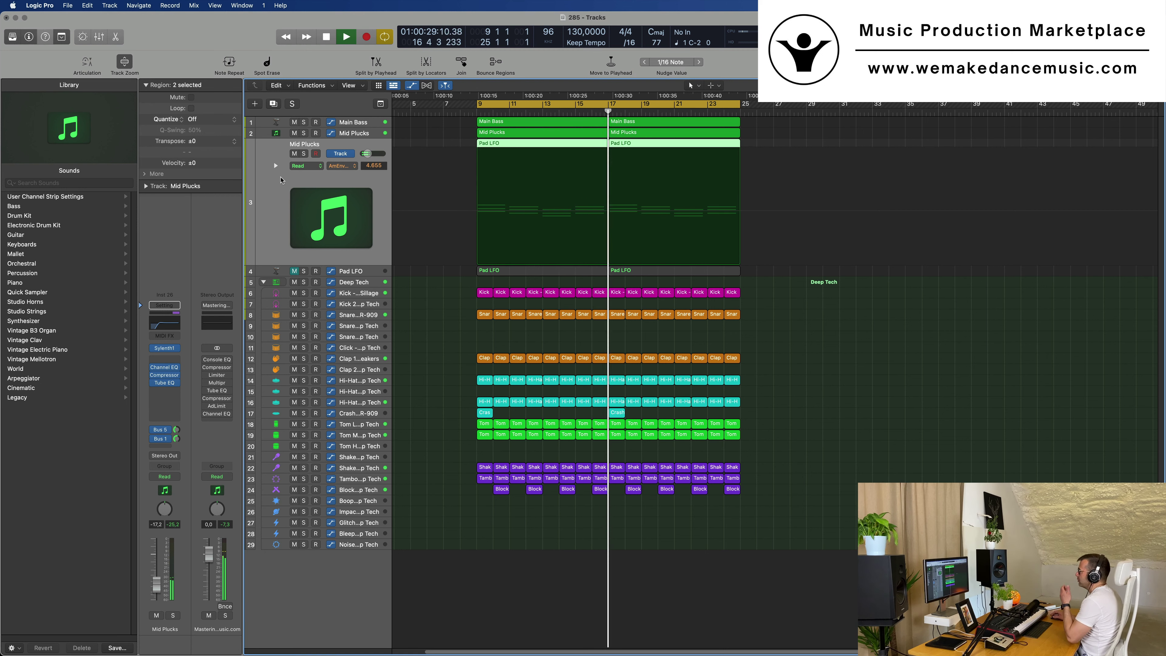
key("space")
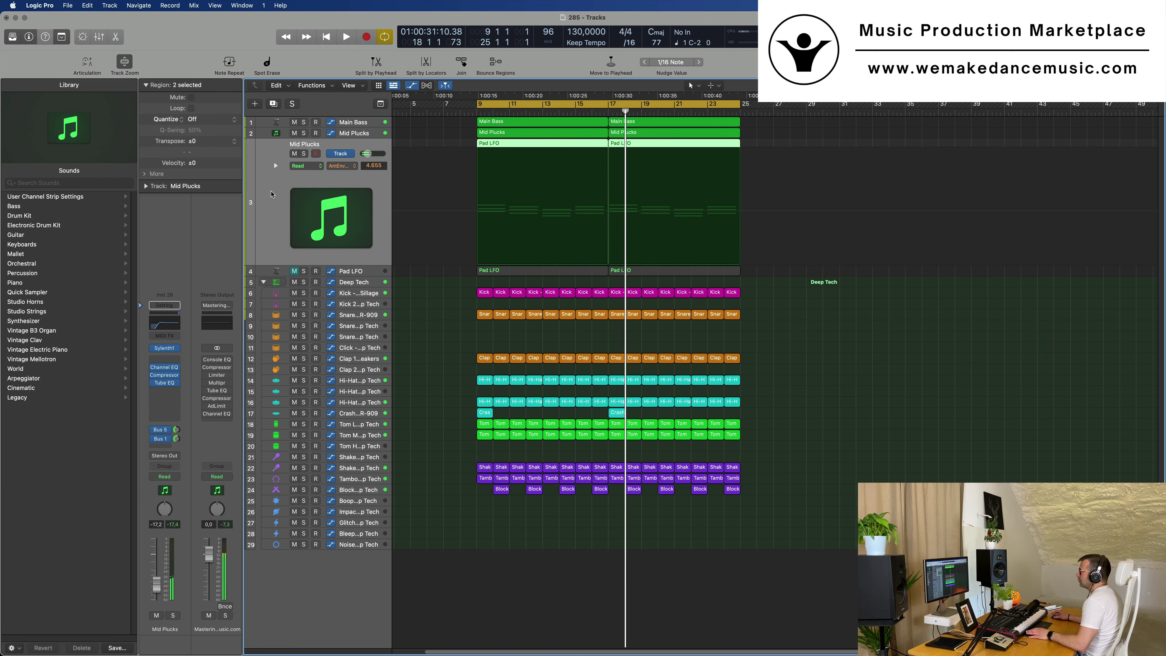
key("space")
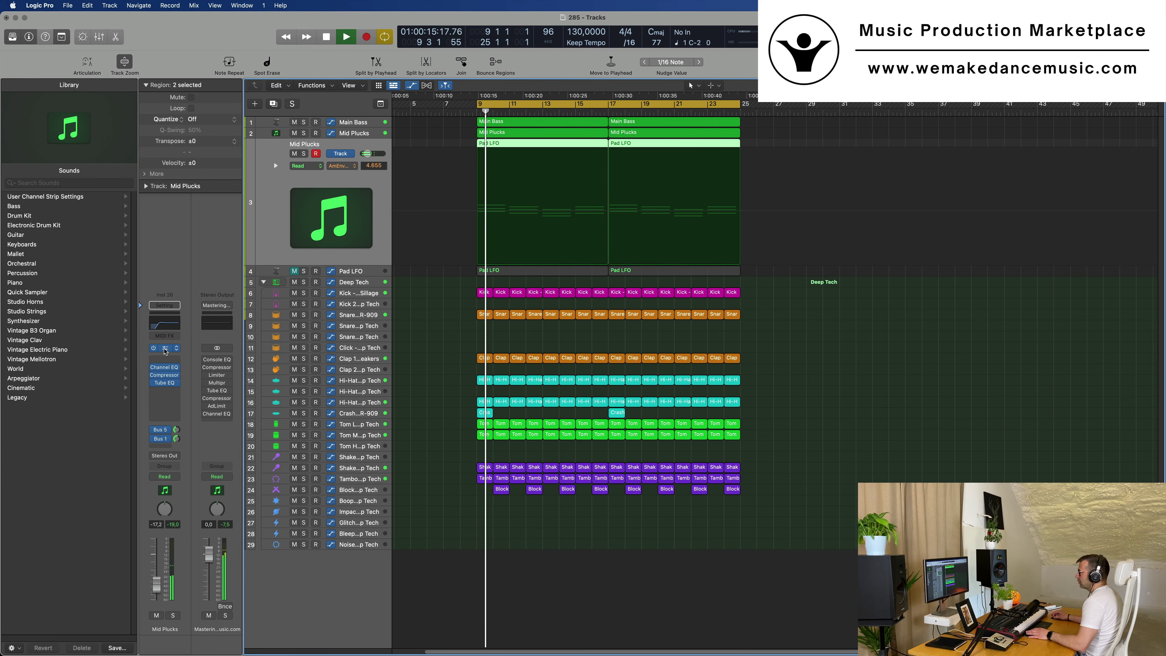
Load the PLUCK - Asul preset in the duplicated Mid Plucks track's Sylenth1 and listen to it in the loop.
left_click(165, 350)
left_click(602, 242)
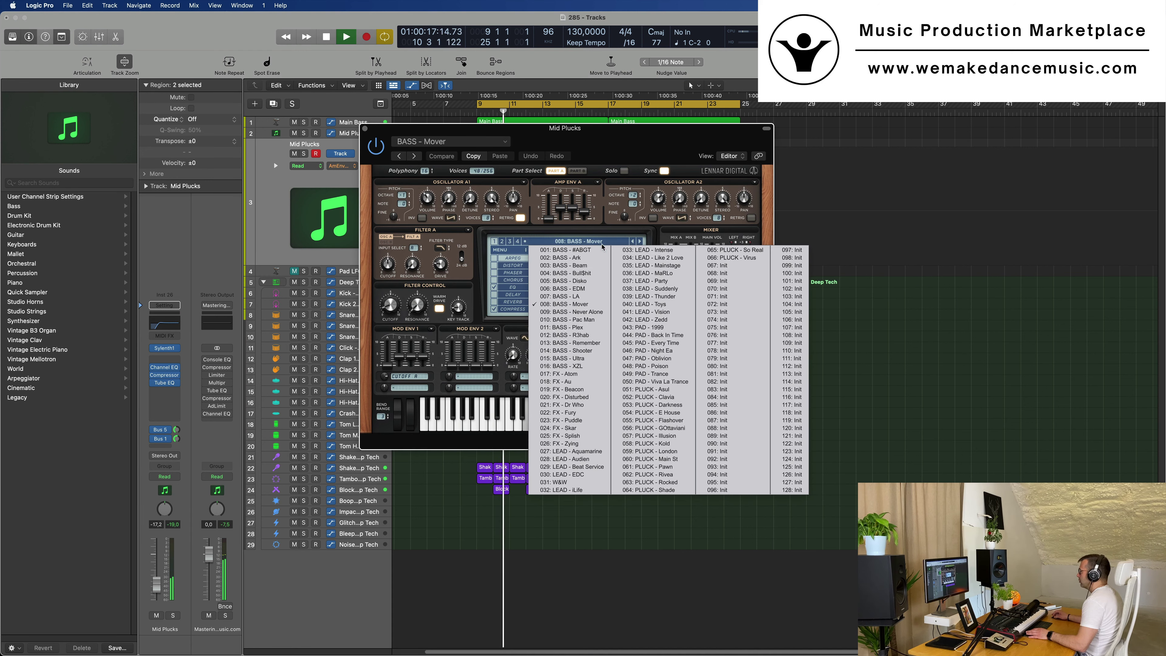
left_click(684, 390)
left_click_drag(614, 140, 757, 216)
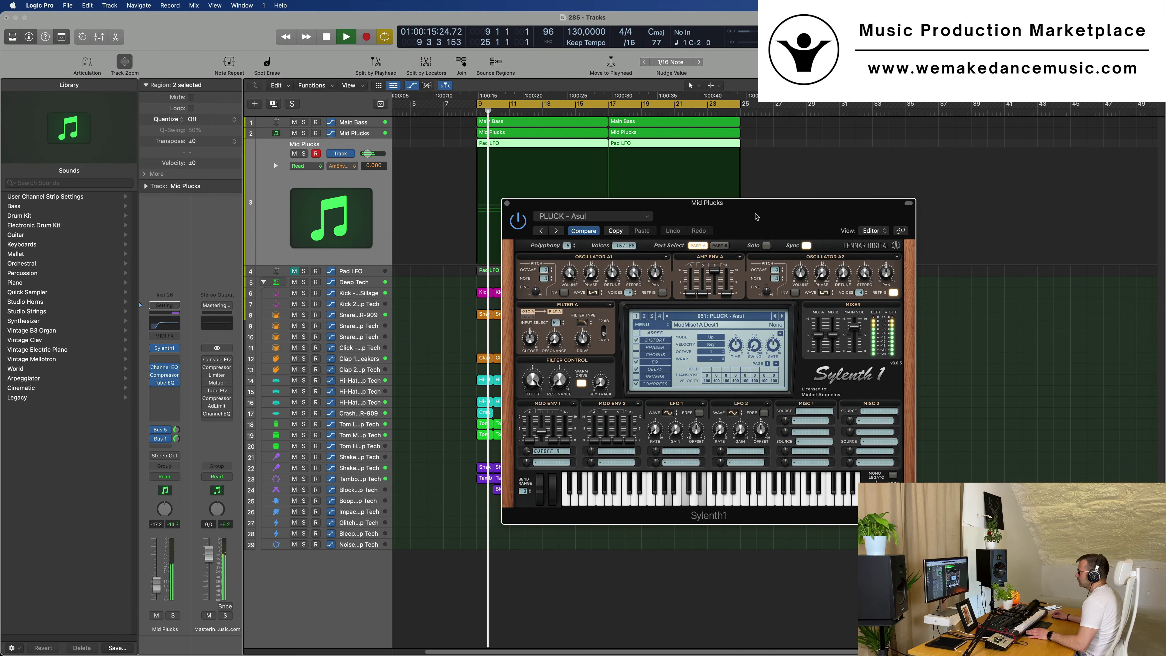
key("space")
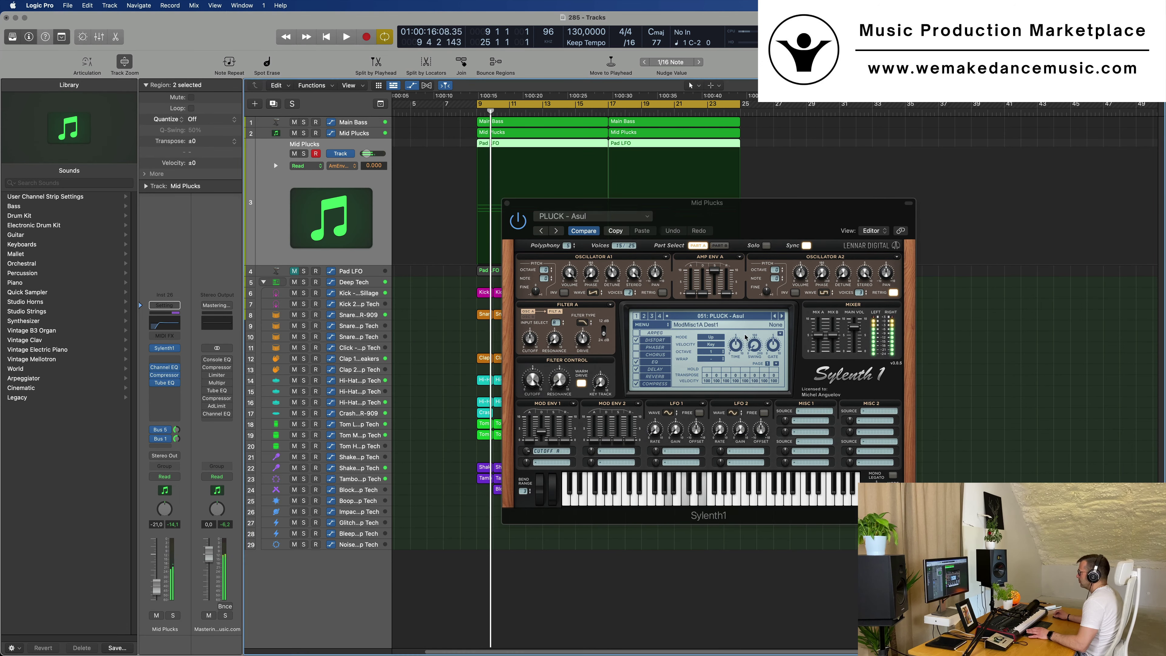
Audition the pluck presets after Asul in the duplicated track's Sylenth1 during playback and settle on PLUCK - GOttaviani.
left_click(783, 316)
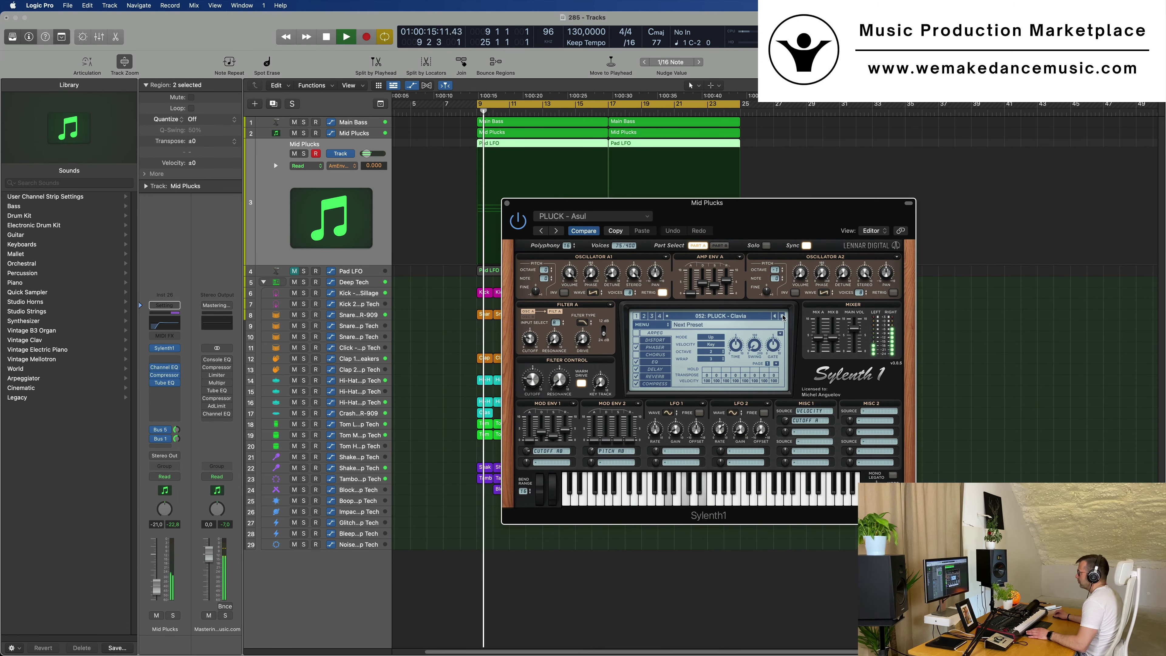
left_click(783, 317)
key("space")
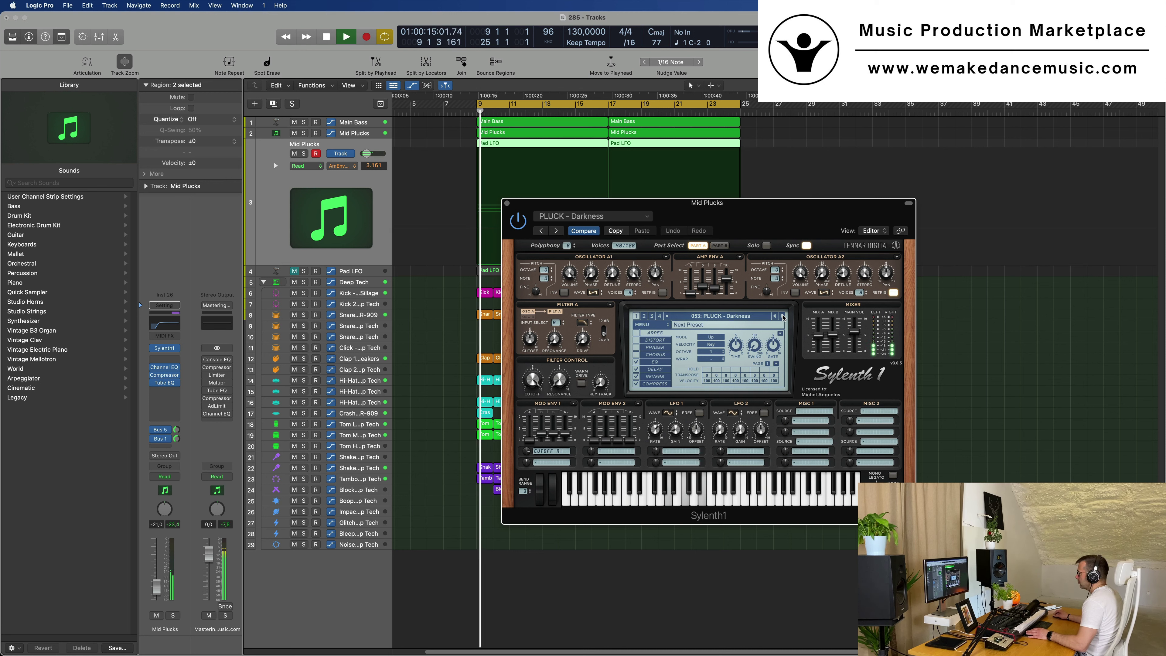
left_click(782, 316)
left_click(782, 316)
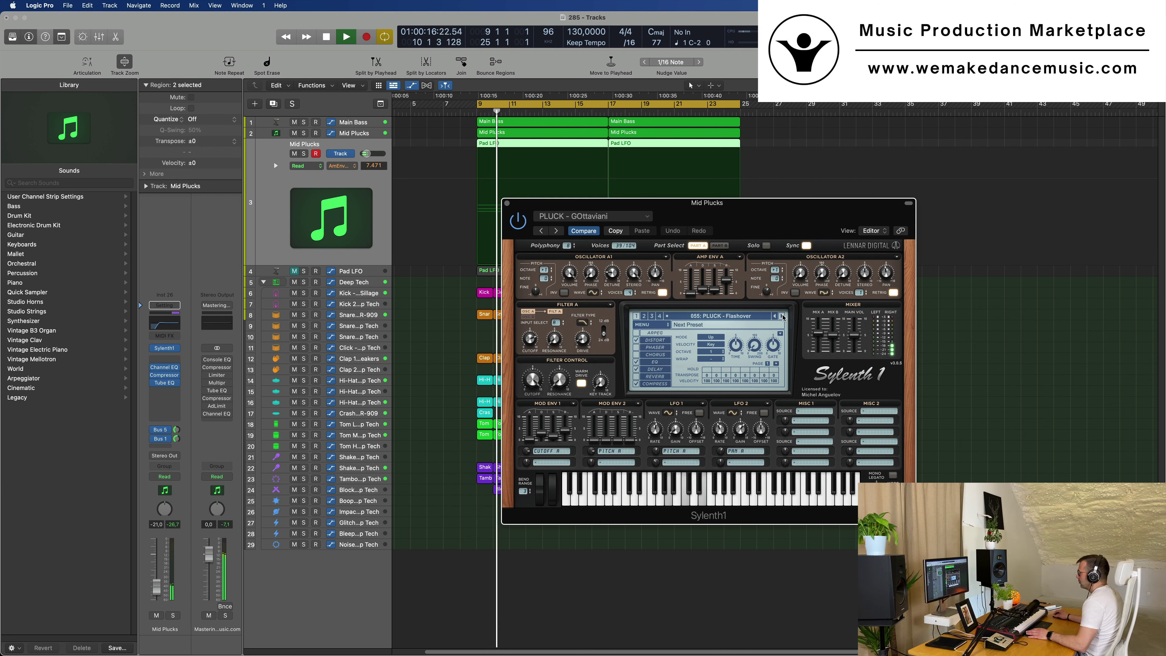
left_click(782, 316)
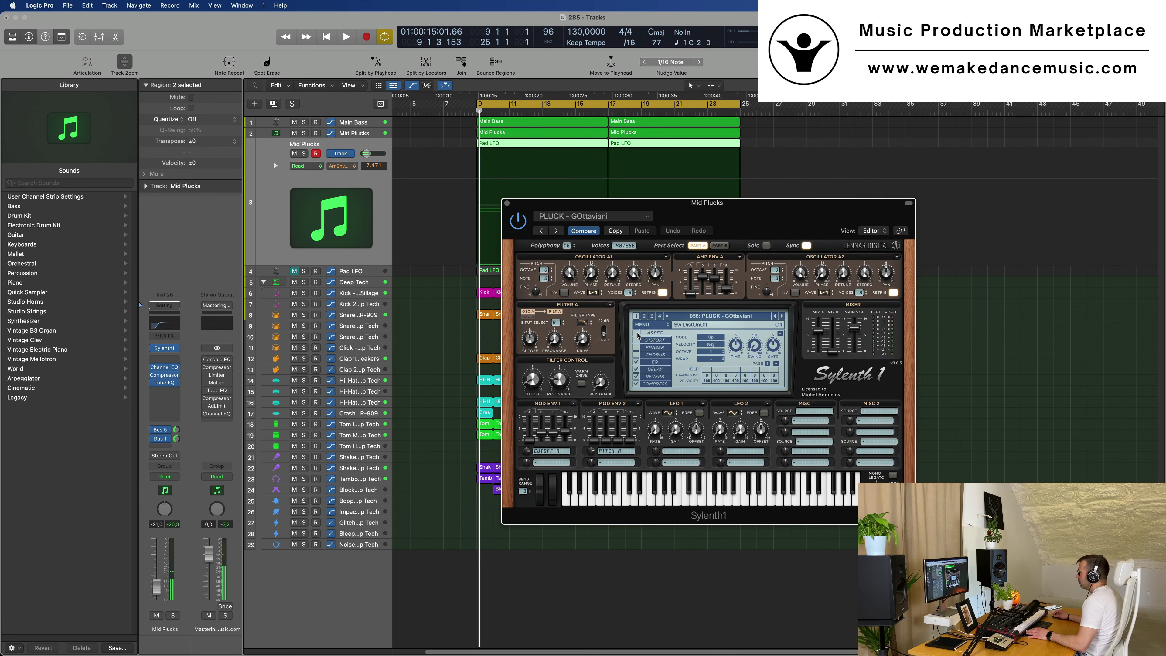
Raise the duplicated Mid Plucks channel volume to -19.5 dB and close the Sylenth1 window.
left_click_drag(758, 222, 858, 231)
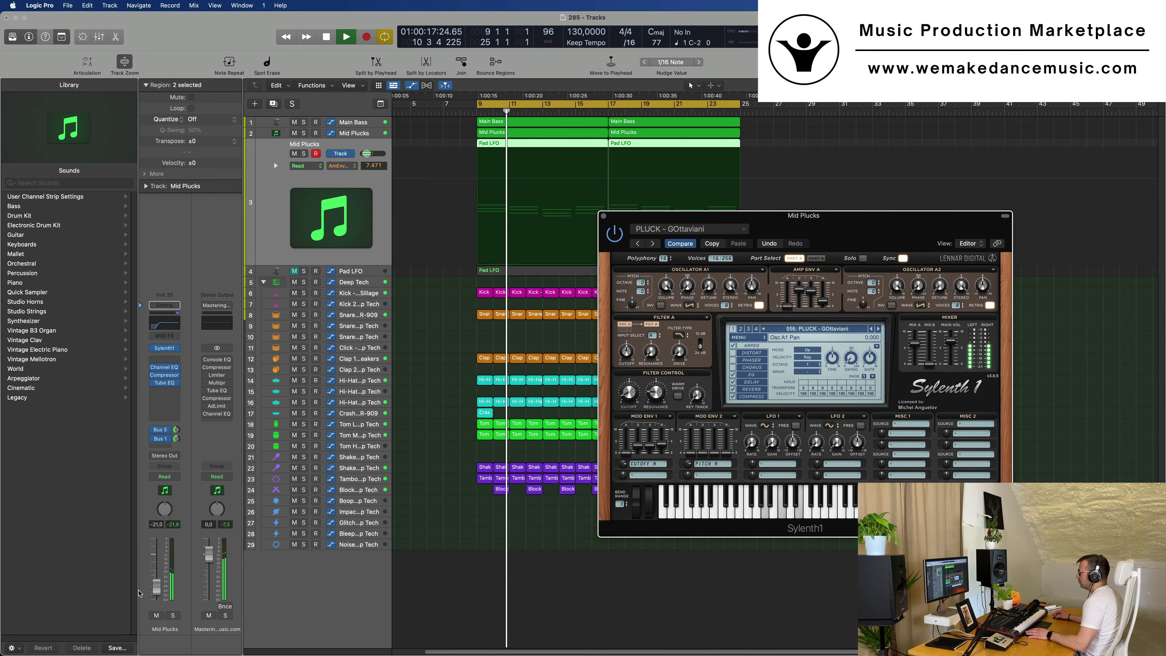
left_click(864, 209)
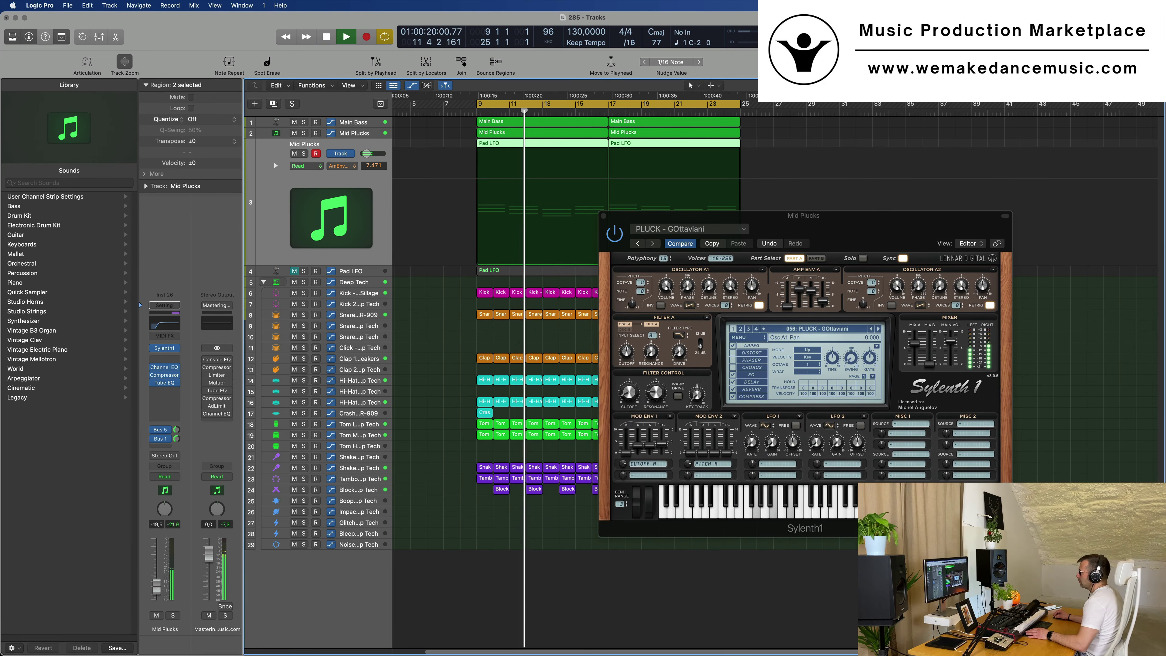
left_click_drag(604, 222, 427, 270)
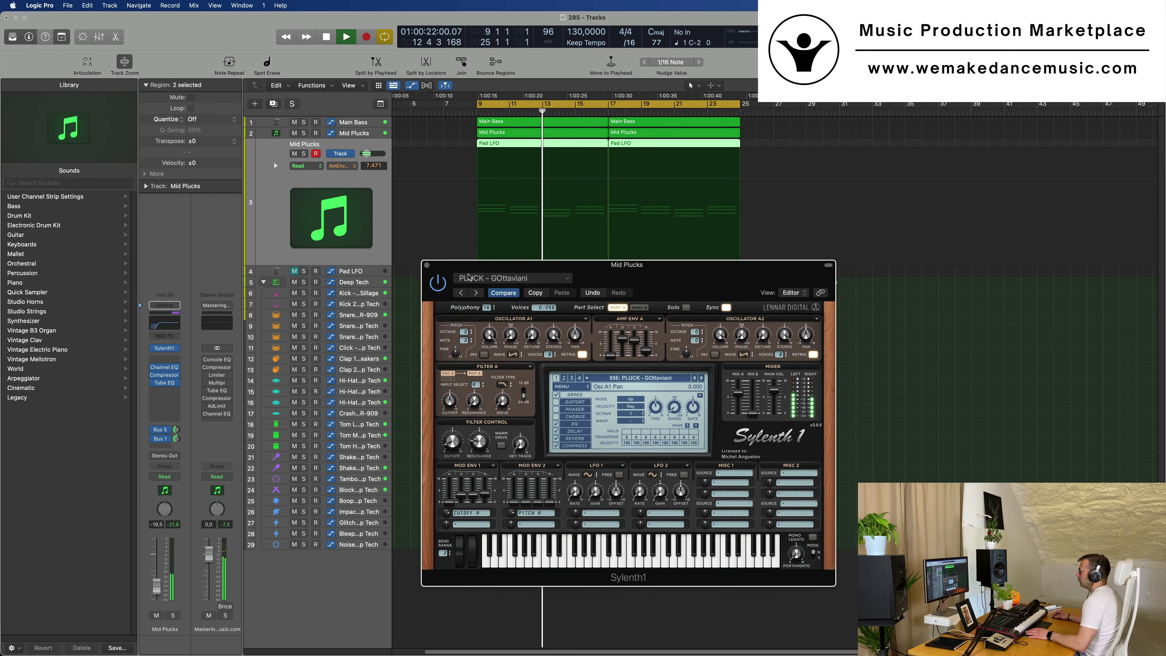
left_click(427, 267)
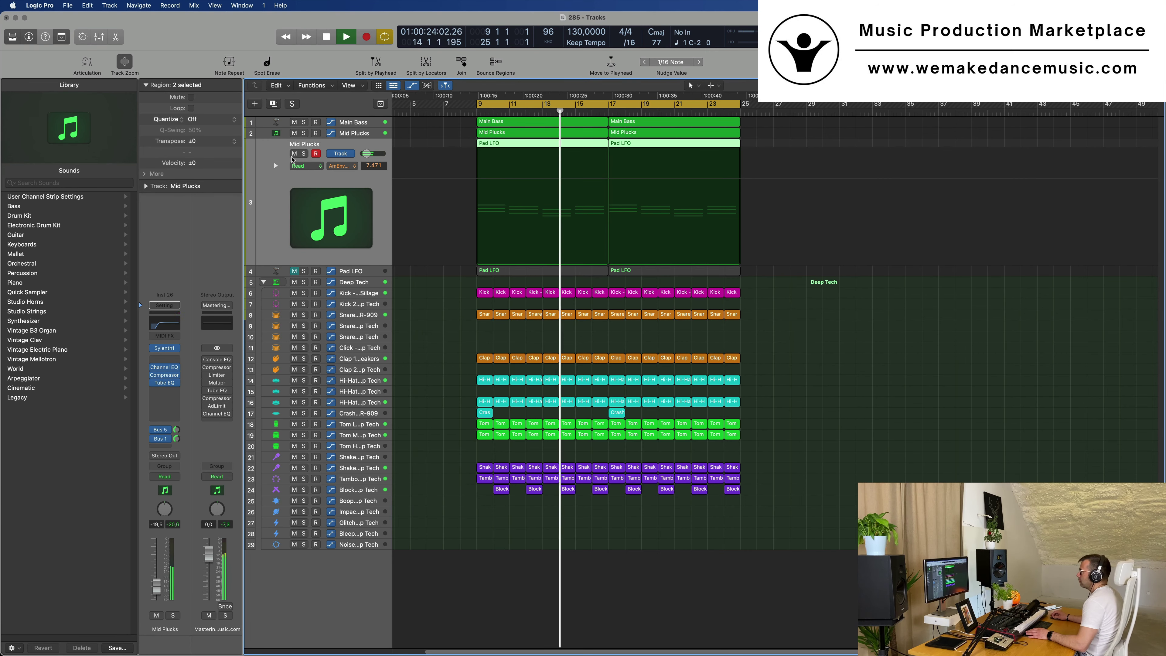
Check the third track's plucks against the mix and with Sylenth1 open, raising the channel volume to -17.6 dB.
left_click(304, 153)
left_click(304, 153)
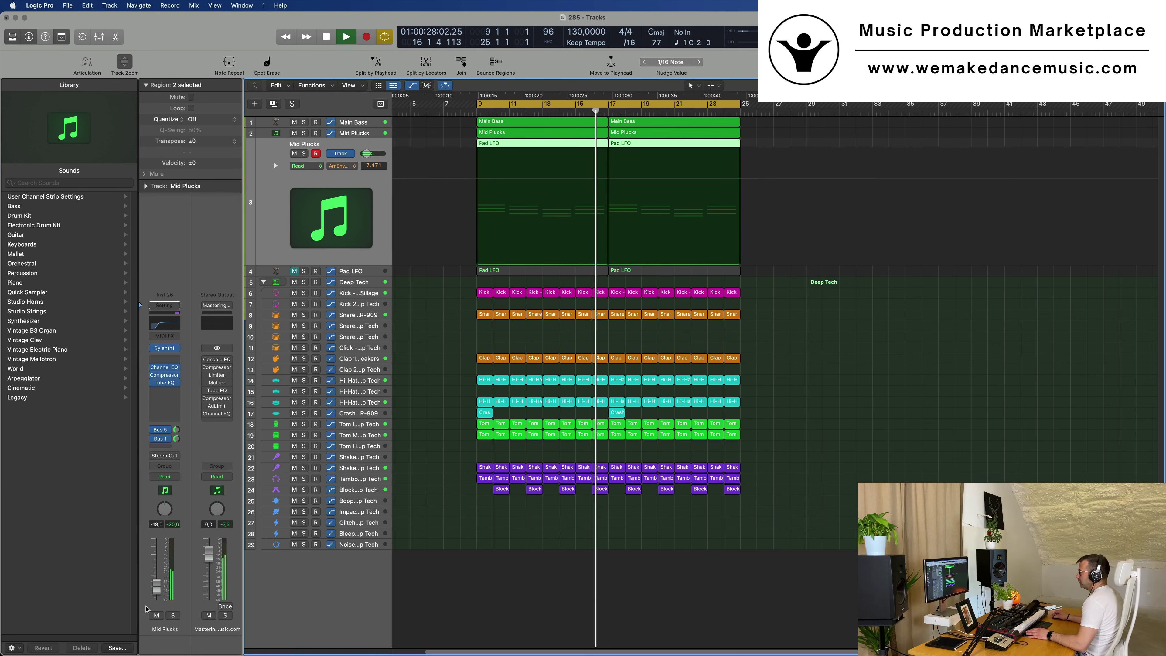
left_click(165, 348)
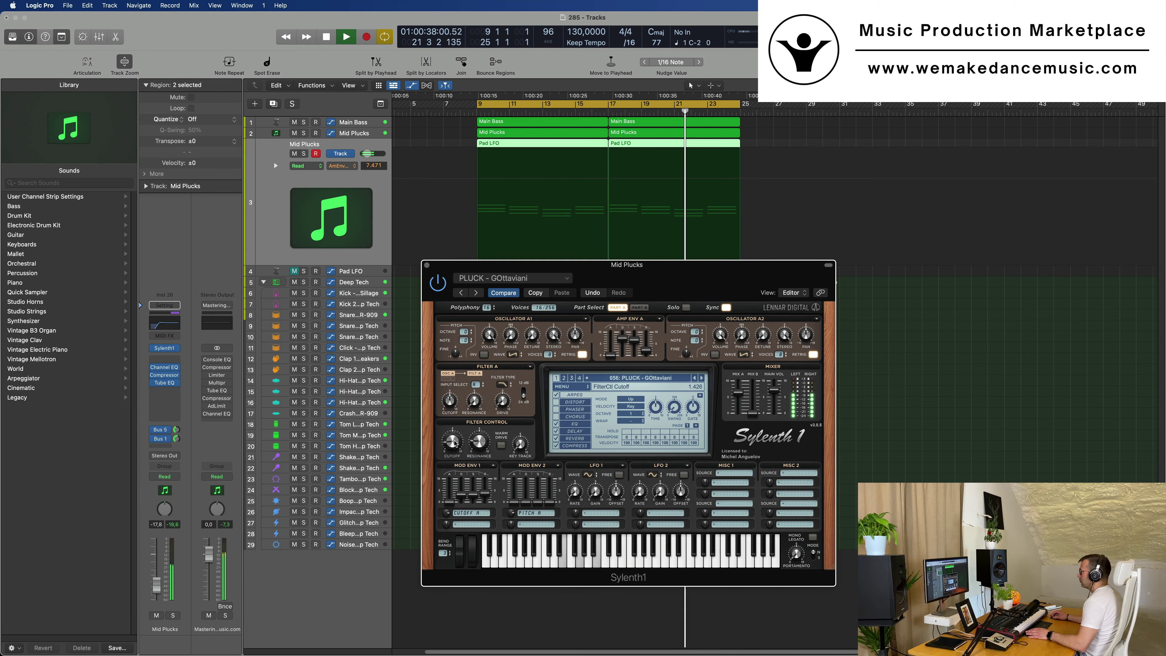
left_click_drag(714, 264, 734, 301)
left_click_drag(466, 299, 443, 317)
left_click(423, 320)
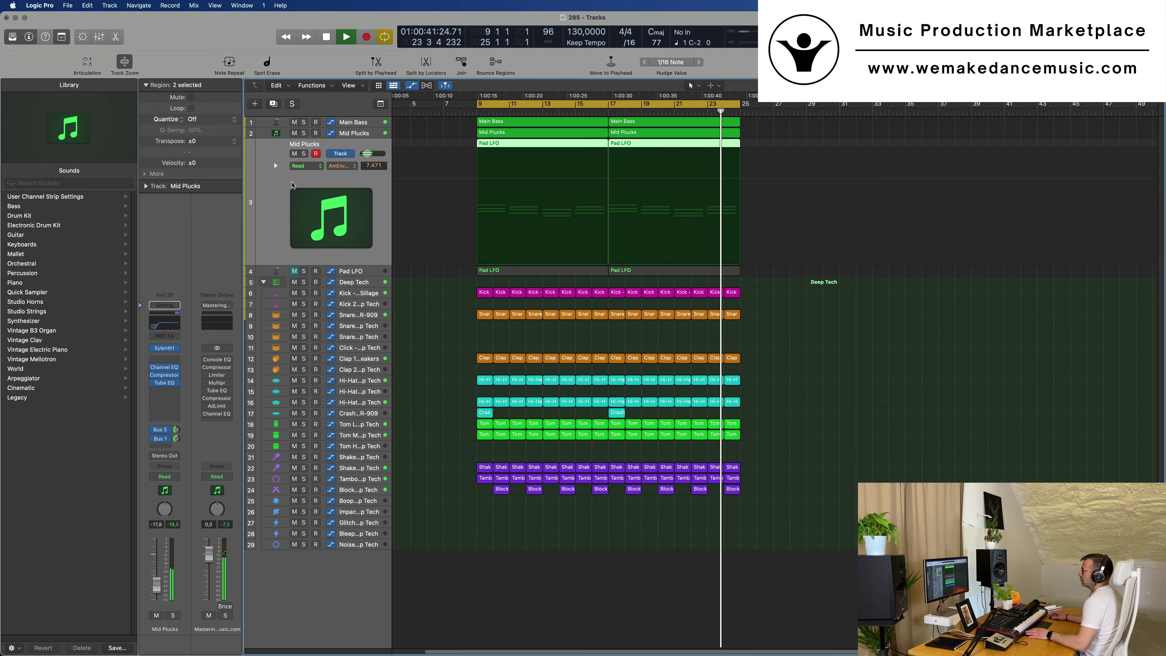
Duplicate the third Mid Plucks track and copy its first Pad LFO region onto the new track.
left_click(276, 104)
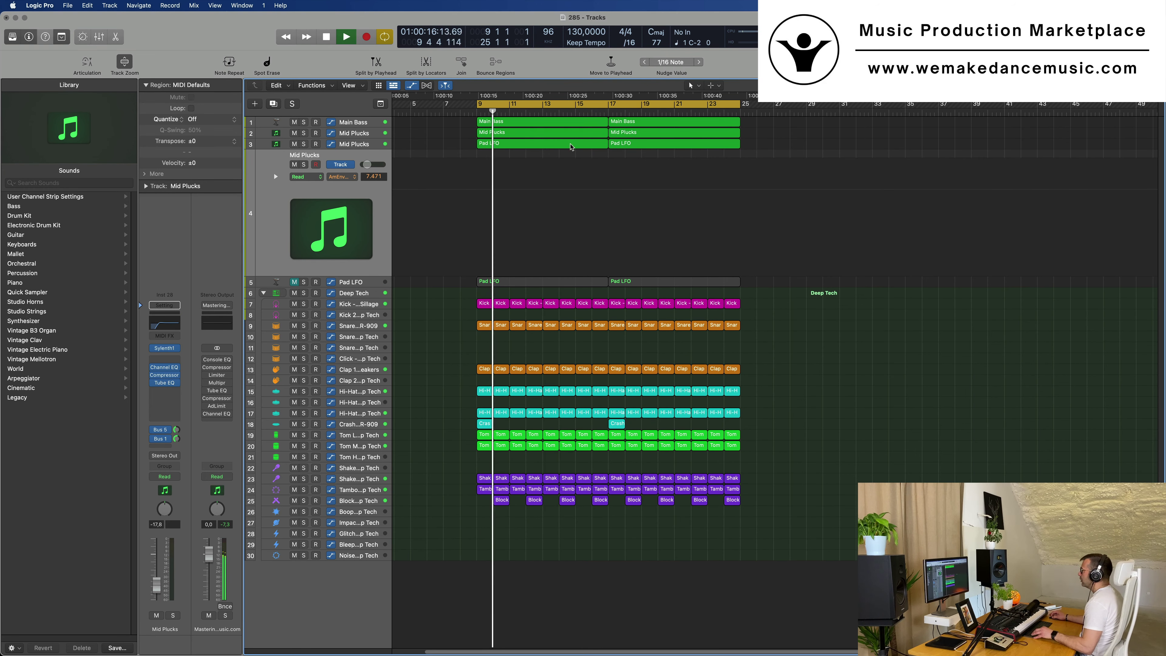
left_click_drag(571, 144, 562, 169)
key("space")
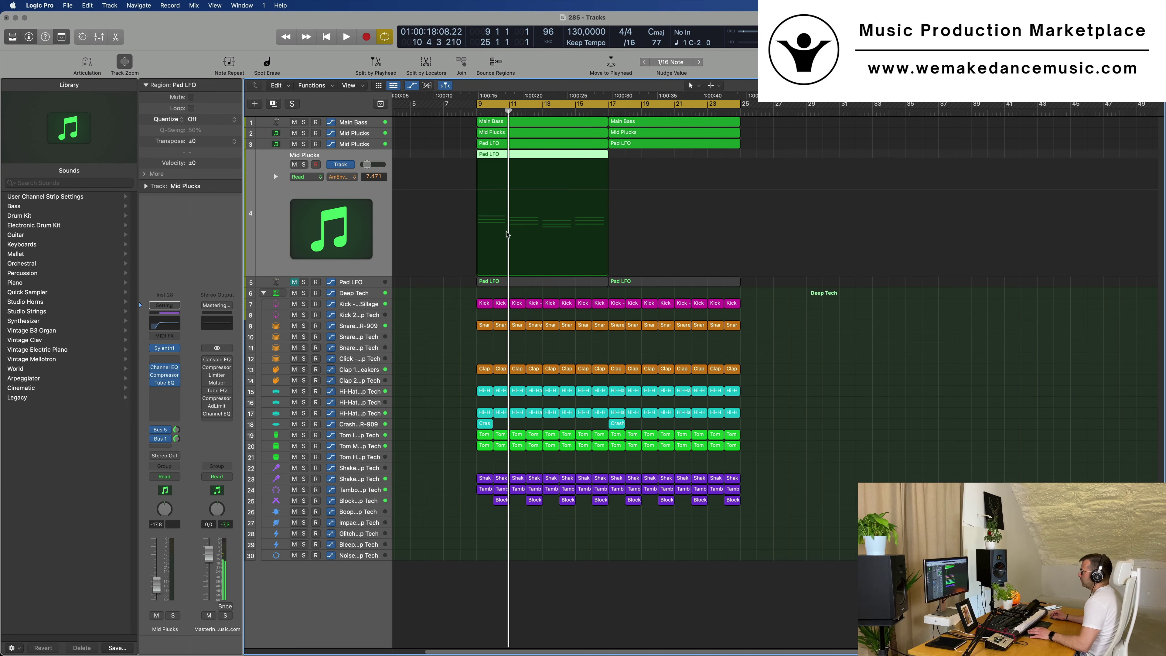
key("space")
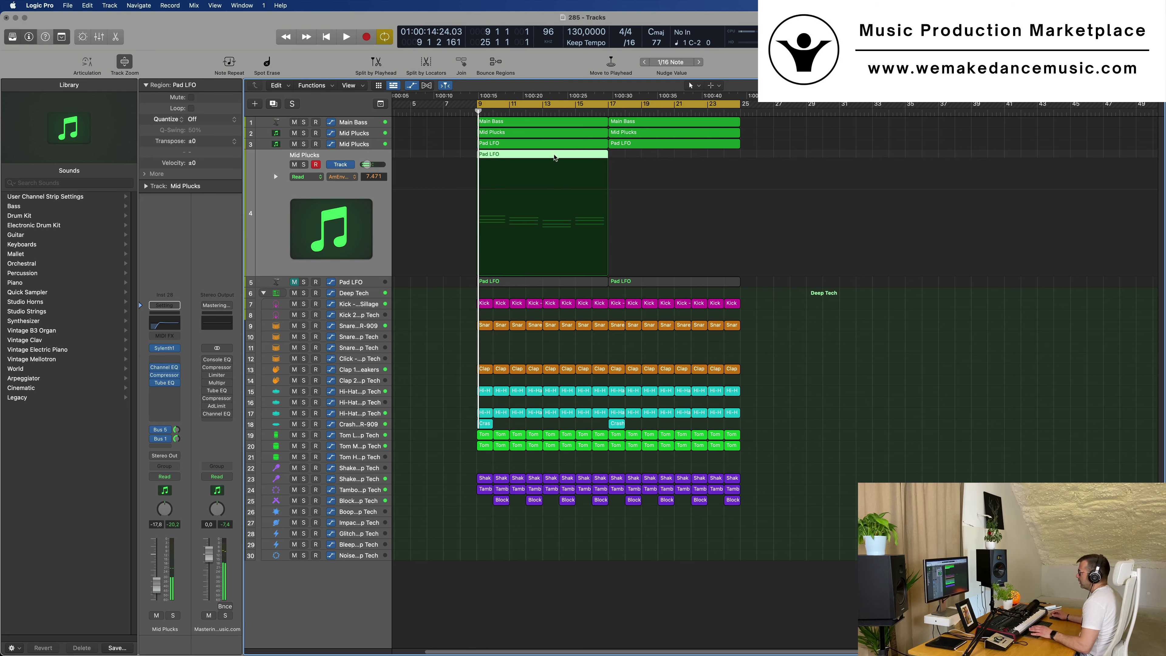
In the new track's Pad LFO region, turn all chord notes into short stabs, the first on beat 4 of bar 10.
double_click(554, 158)
scroll(585, 553, "down", 3)
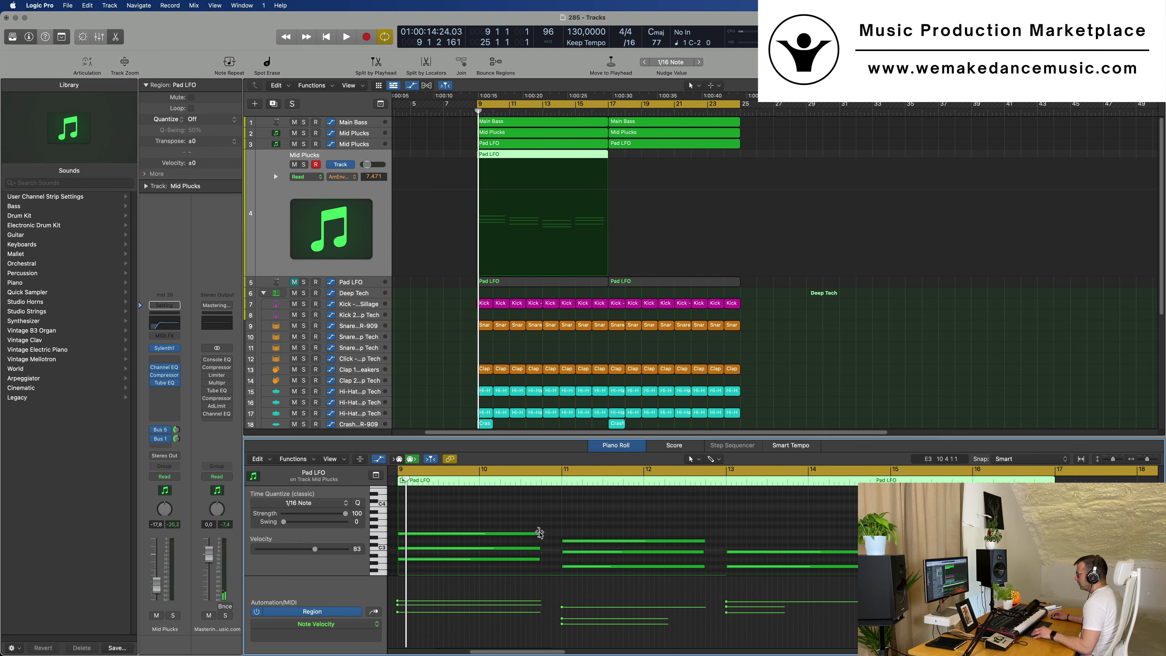
left_click(539, 533)
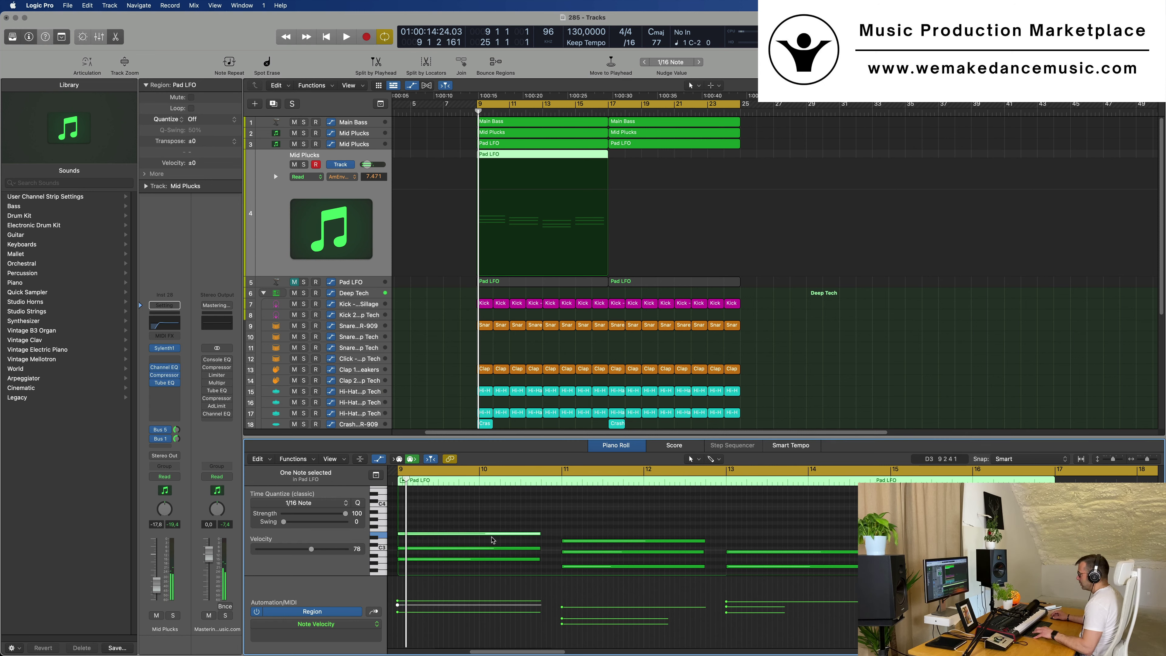
key("super+a")
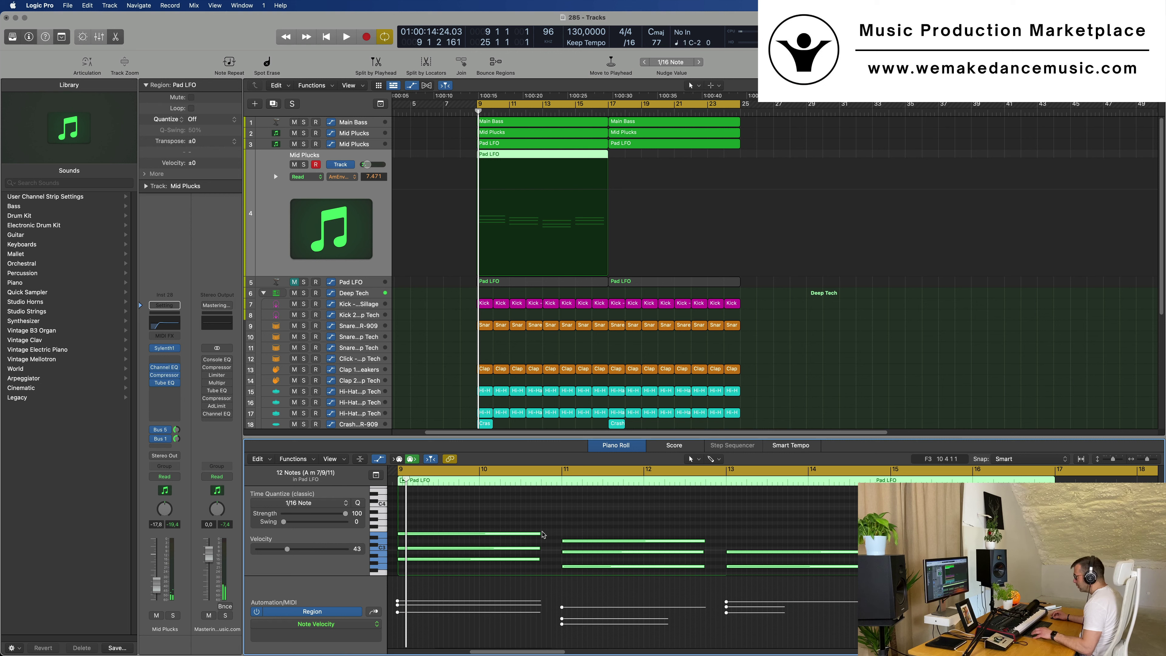
mouse_move(540, 533)
left_mouse_down()
mouse_move(403, 535)
mouse_move(546, 537)
left_mouse_up()
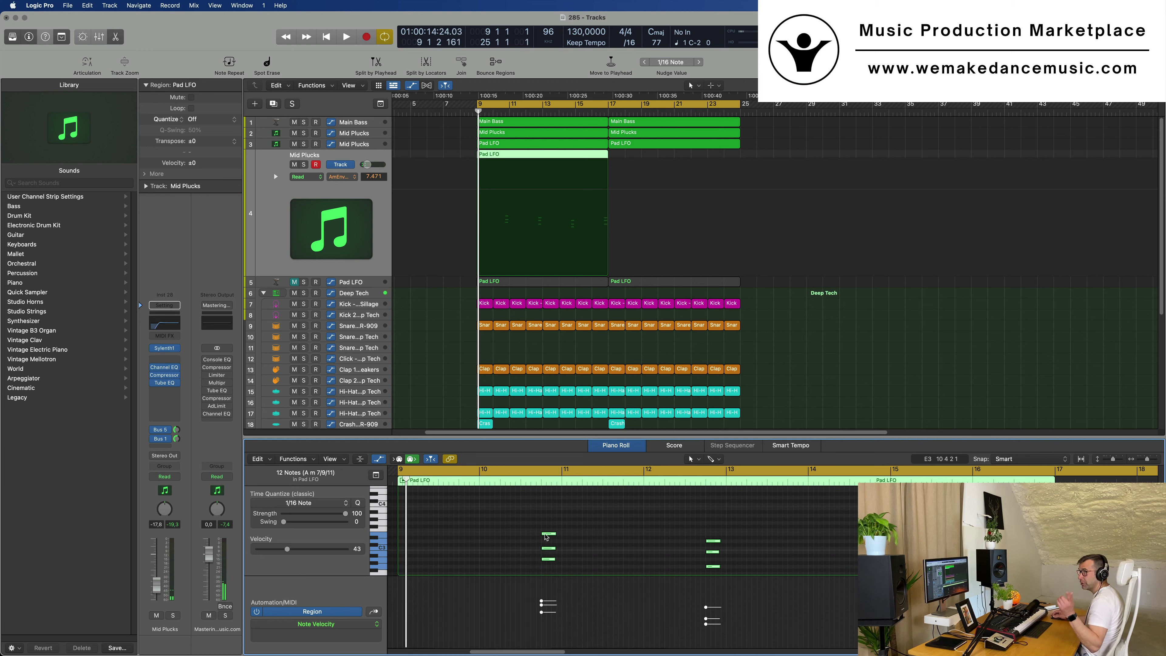
scroll(559, 537, "down", 1)
scroll(559, 533, "left", 1)
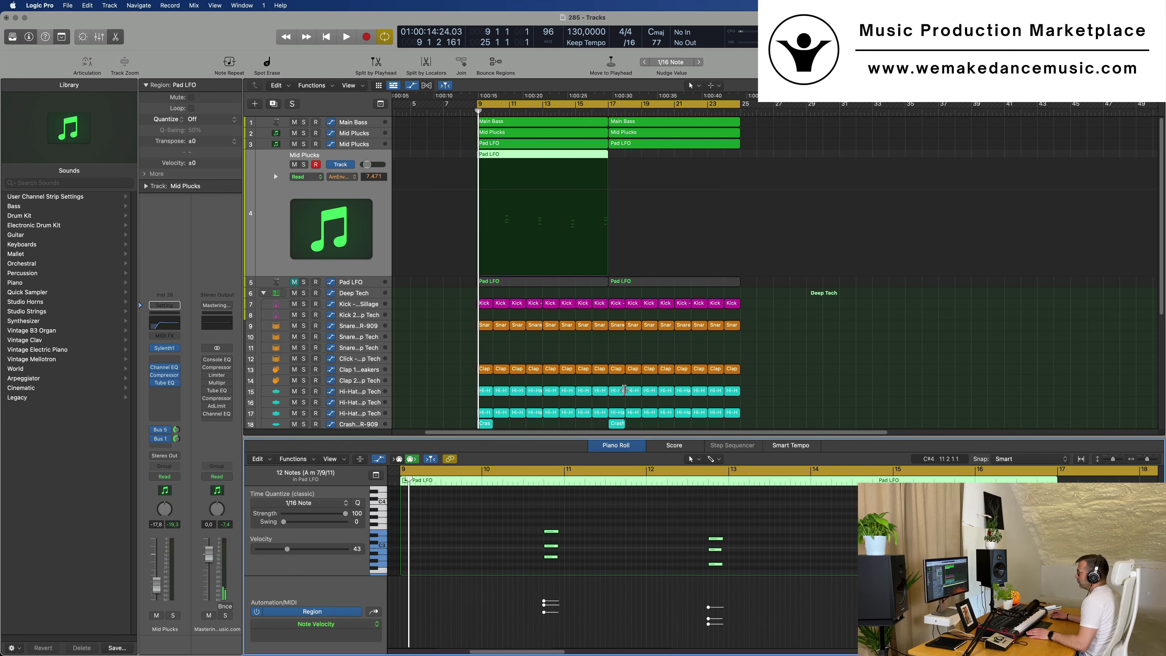
Play the loop and compare the third track's chords, soloed and in the mix, with the new track's stabs.
key("space")
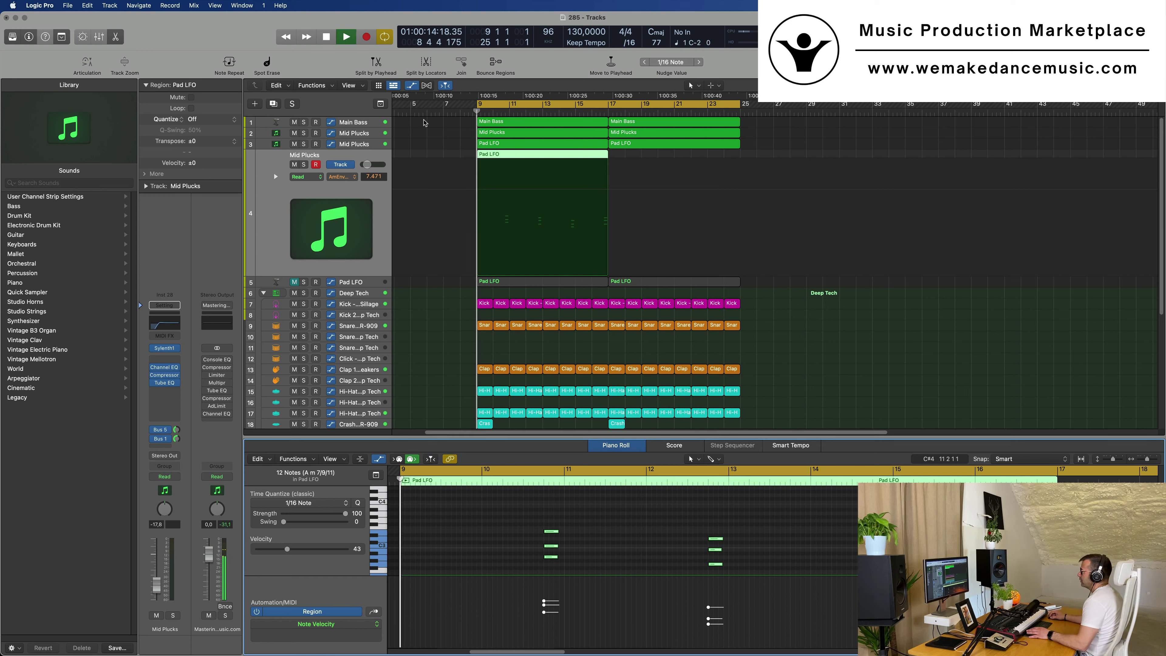
left_click(367, 146)
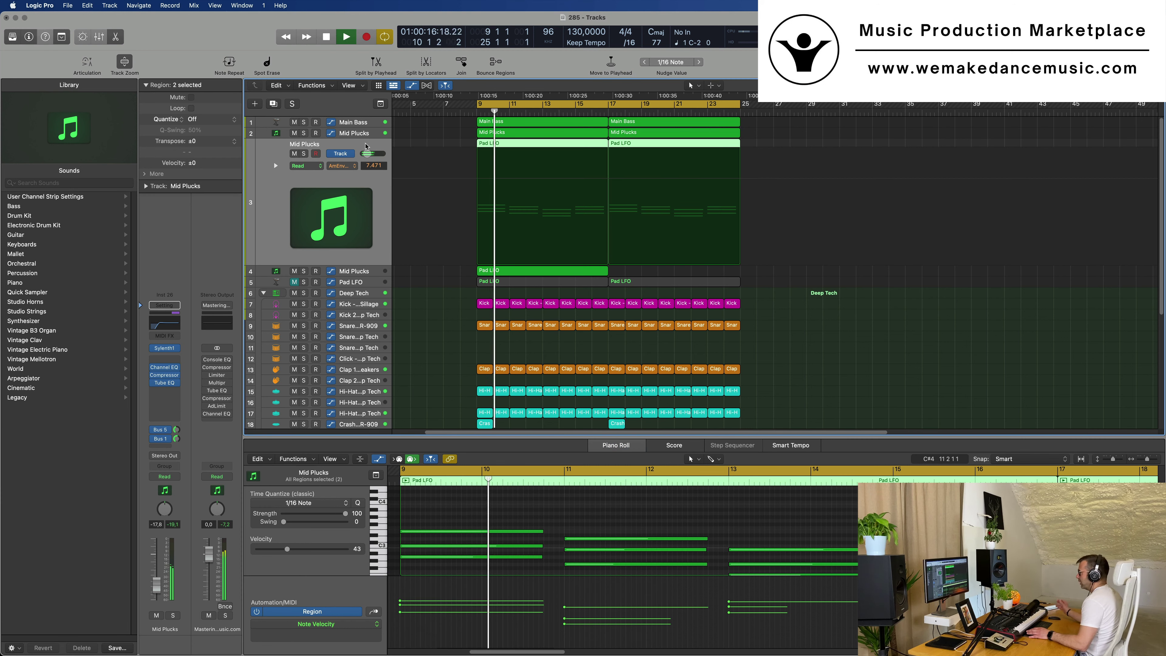
left_click(303, 153)
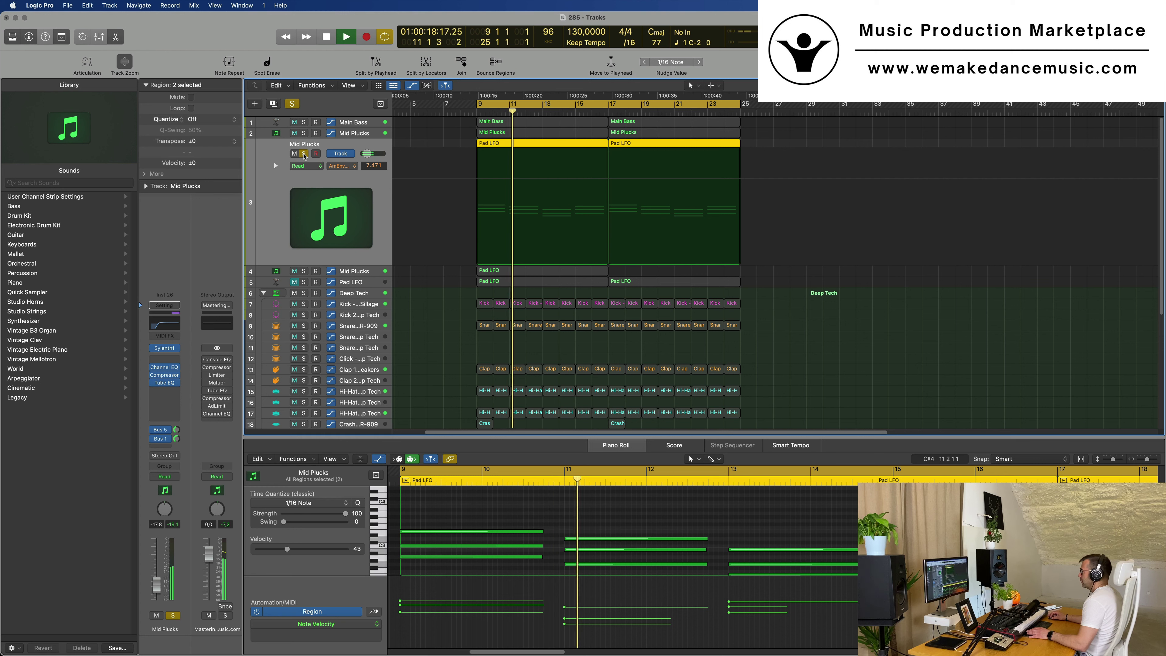
left_click(303, 153)
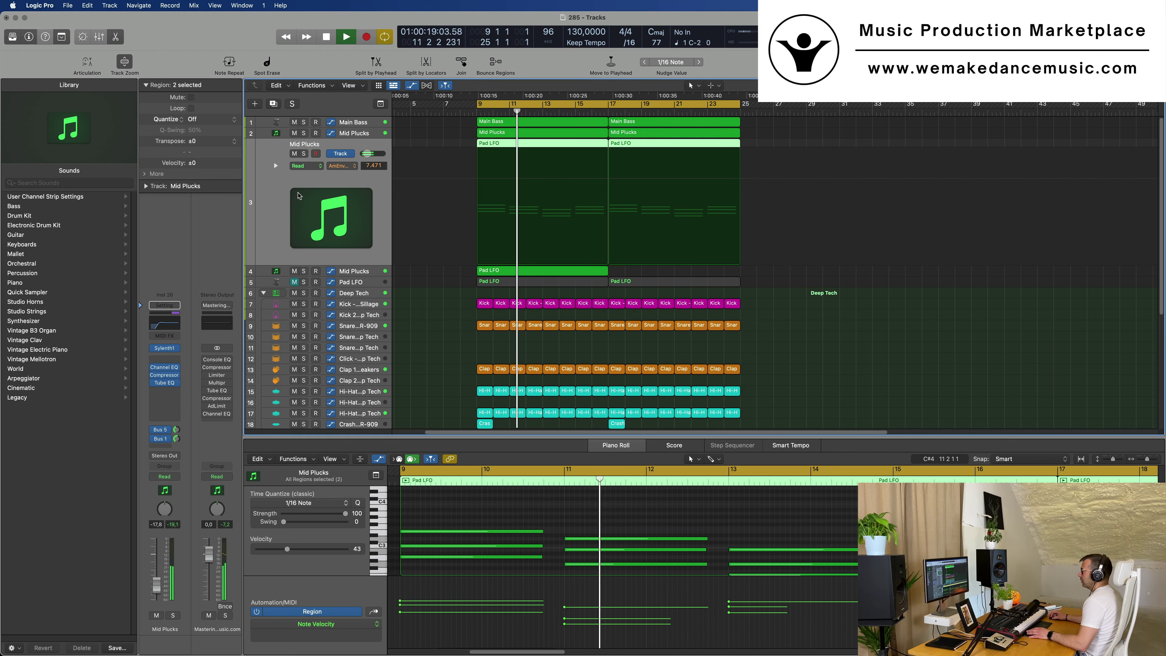
left_click(361, 271)
key("Return")
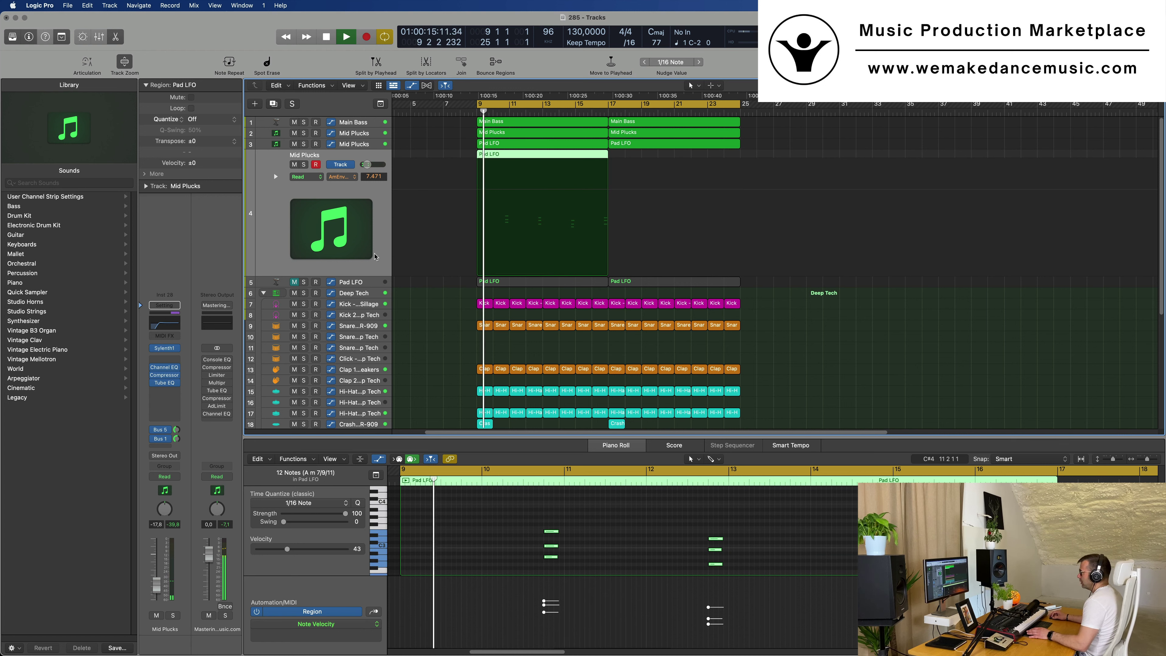
key("Return")
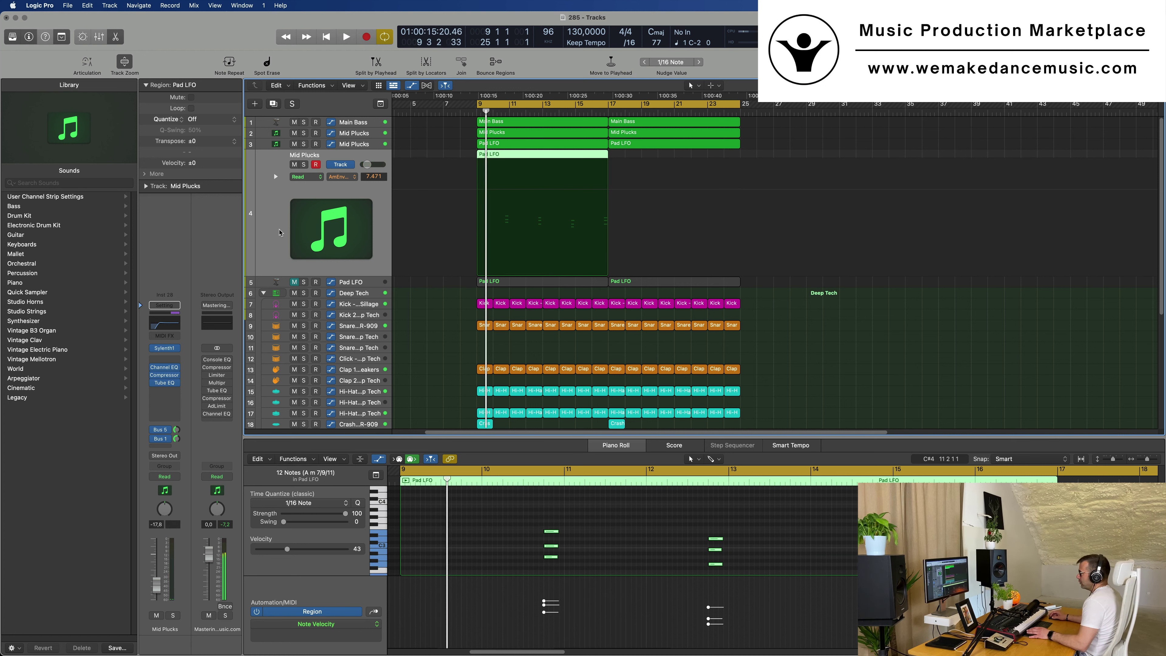
Transpose all the stab notes in the new track's Pad LFO region down one octave.
left_click(519, 553)
key("super+a")
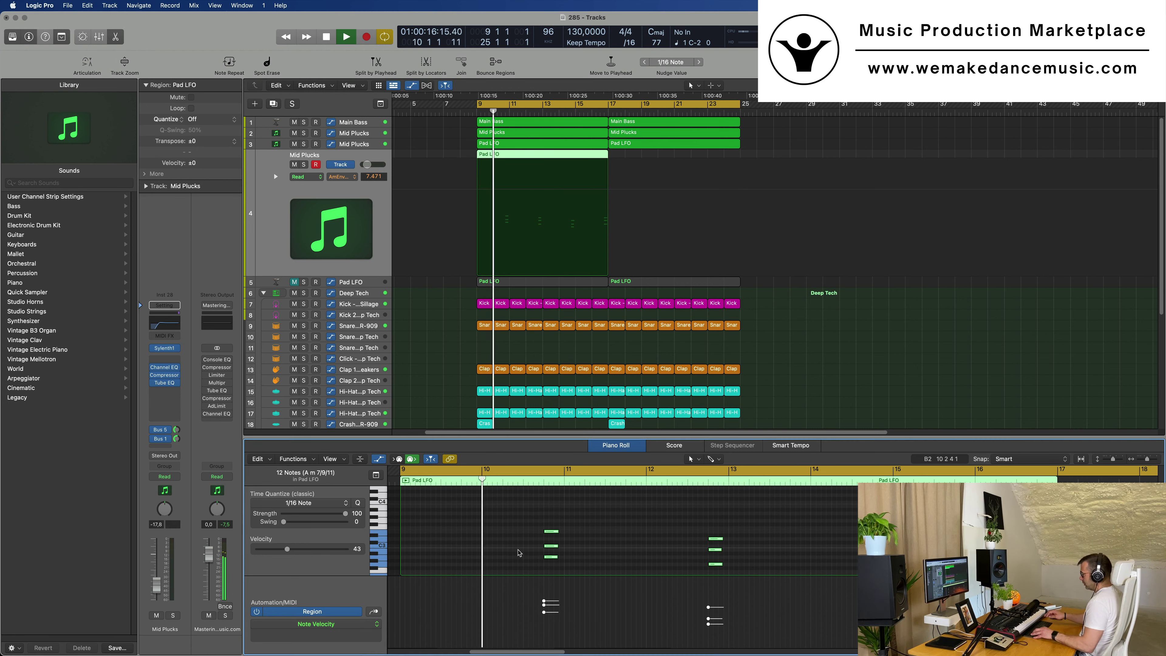
key("alt+shift+Down")
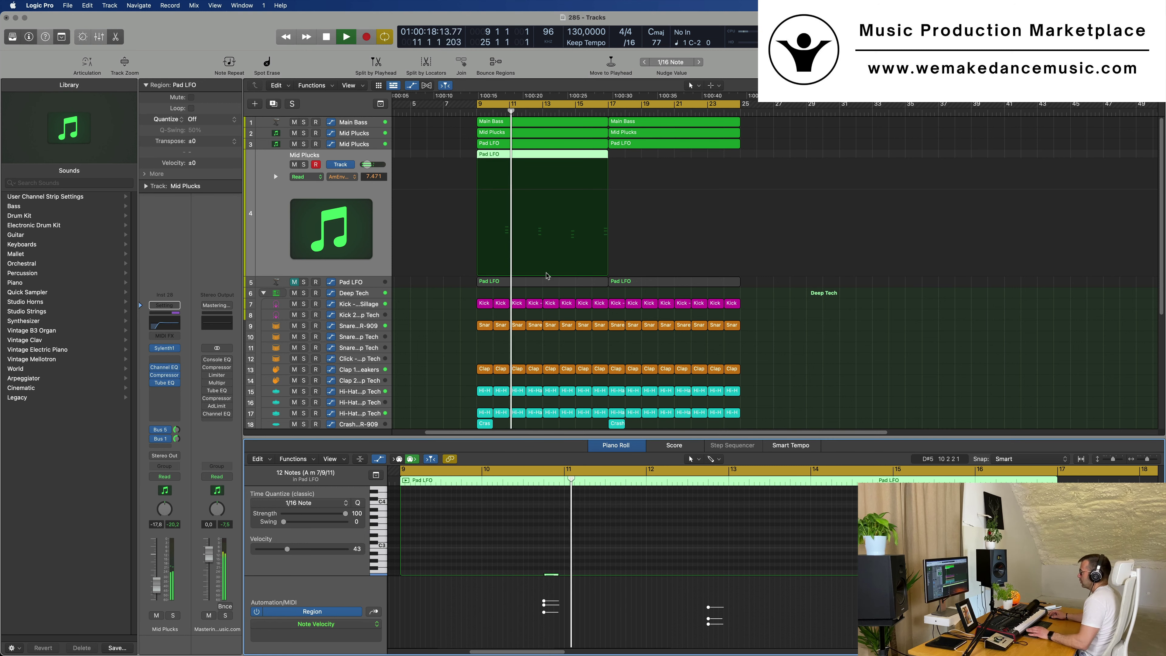
Load the PLUCK - Illusion preset in the new track's Sylenth1 and listen to it in the loop.
left_click(164, 349)
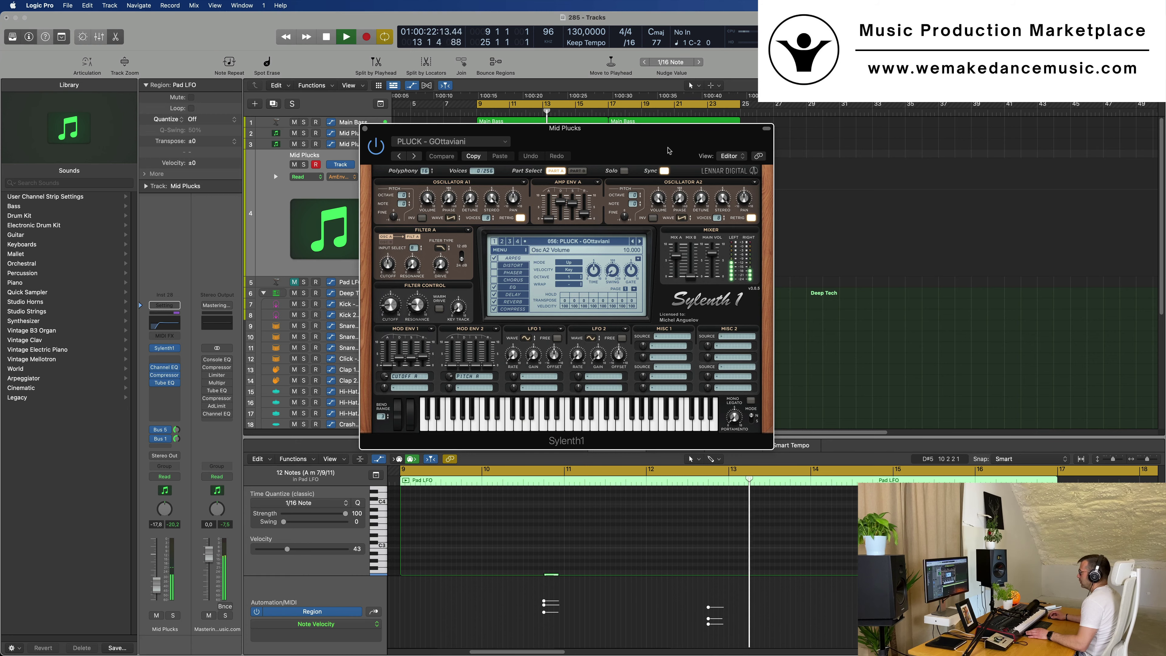
left_click_drag(664, 151, 814, 199)
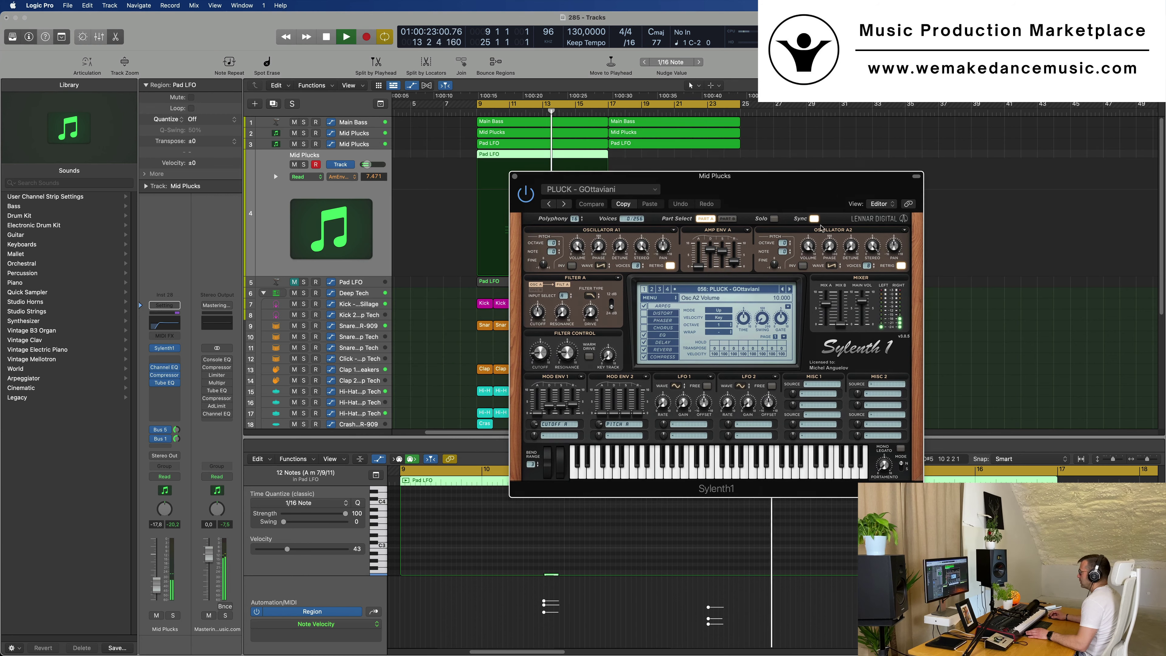
left_click(790, 289)
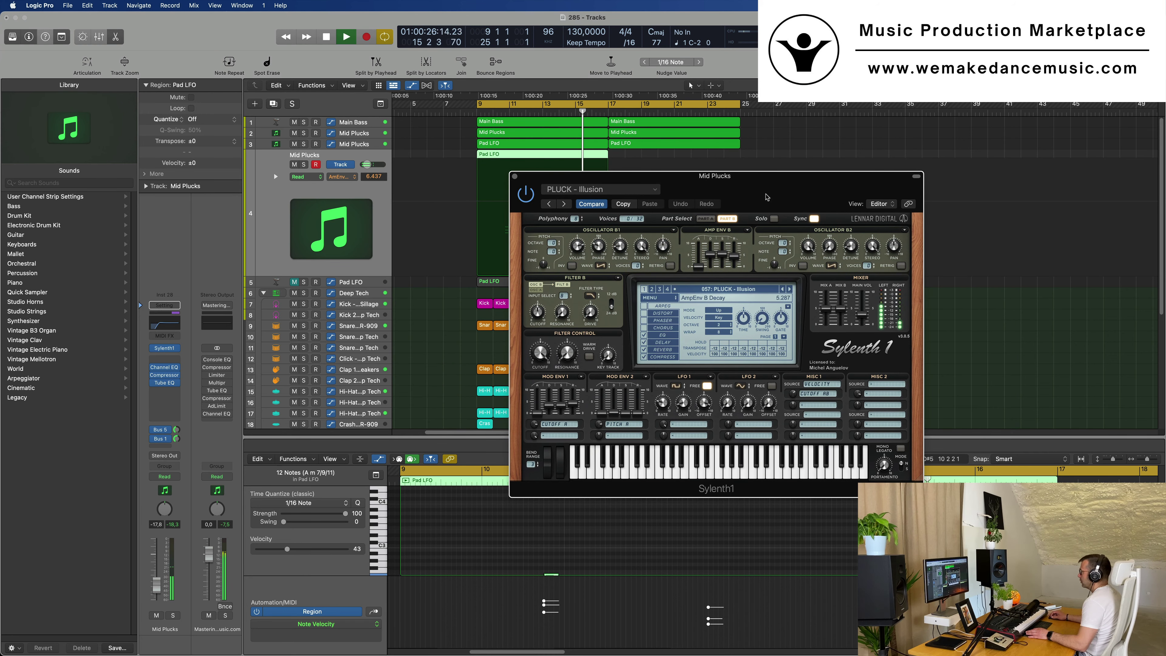
left_click_drag(766, 197, 786, 218)
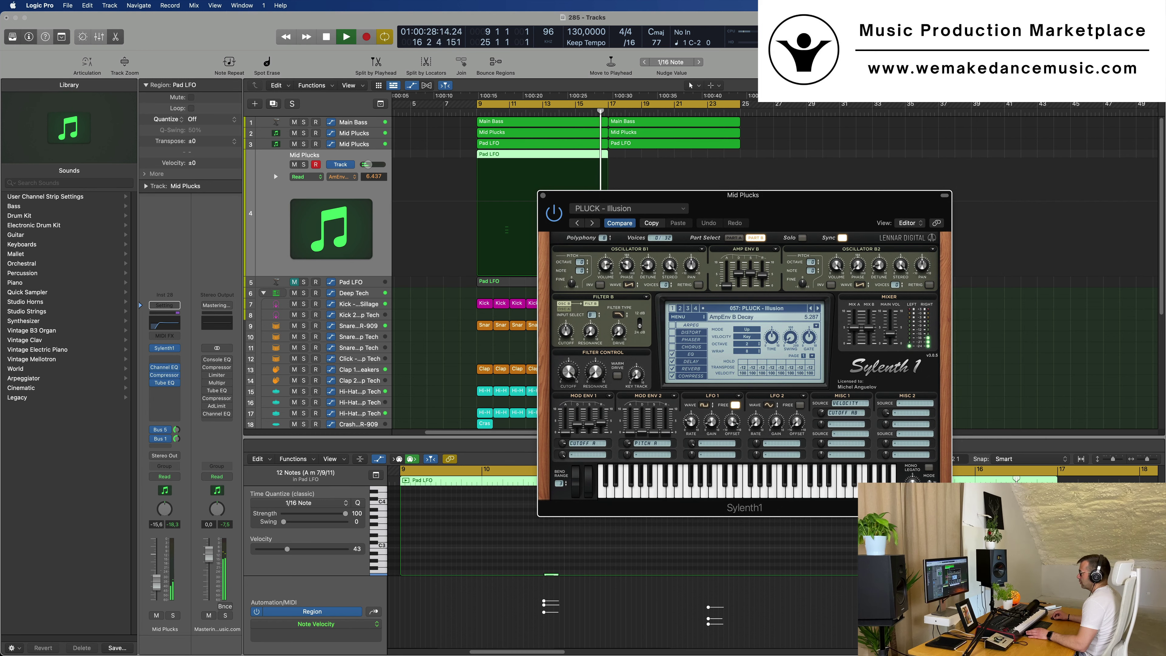
Raise the new track's volume to -13.6 dB and repeat its Pad LFO region once so the stabs continue from bar 17.
left_click_drag(670, 194, 537, 374)
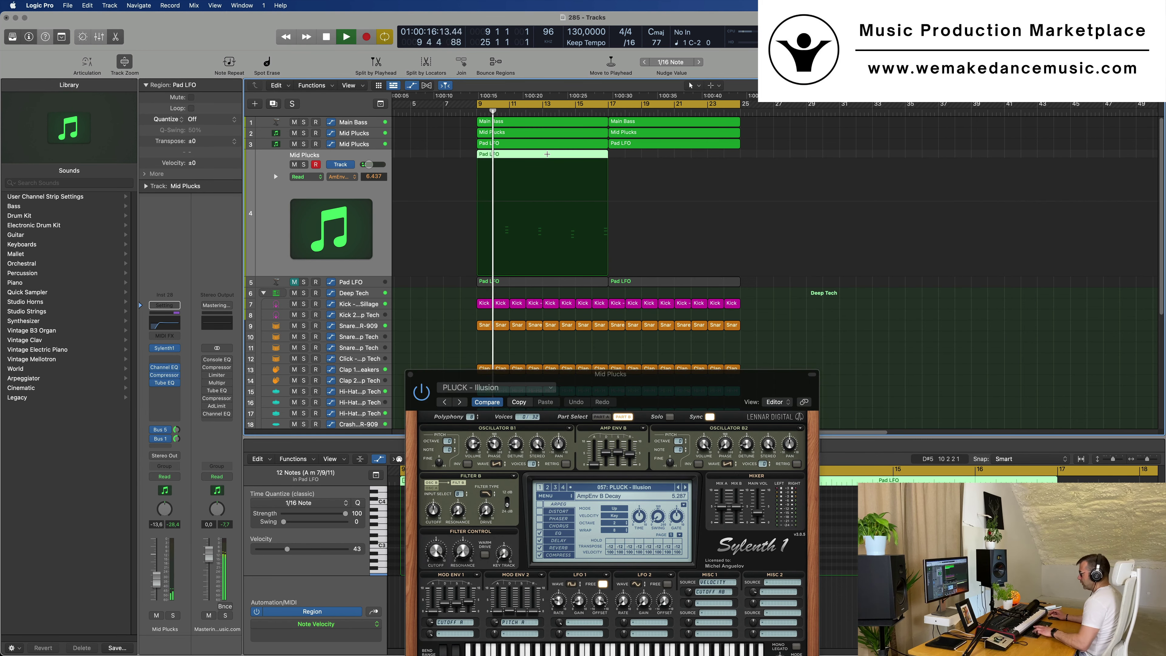
key("super+r")
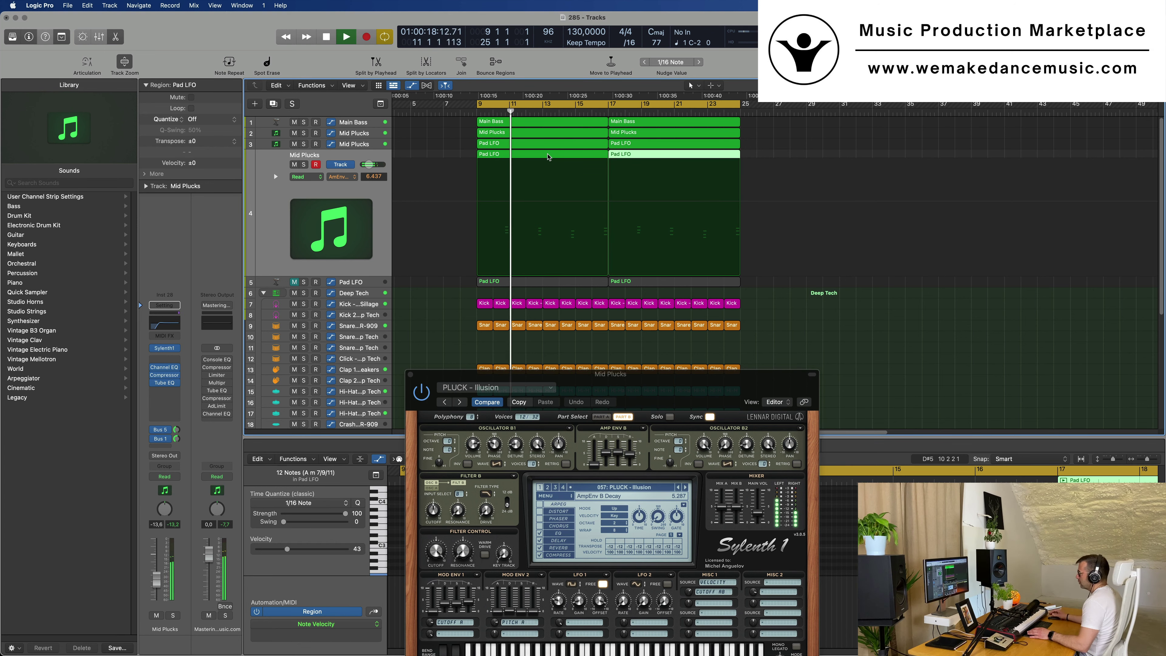
Load the LEAD - Aquamarine preset in the stab track's Sylenth1 and listen to it in the loop.
left_click_drag(660, 375, 696, 248)
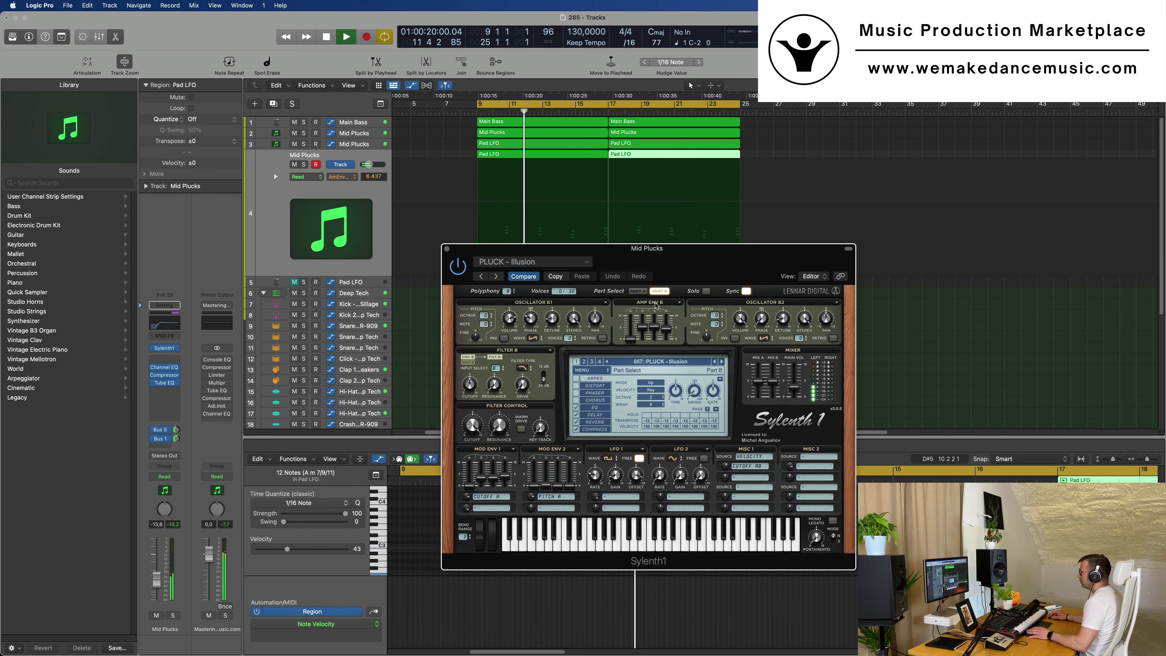
left_click(656, 360)
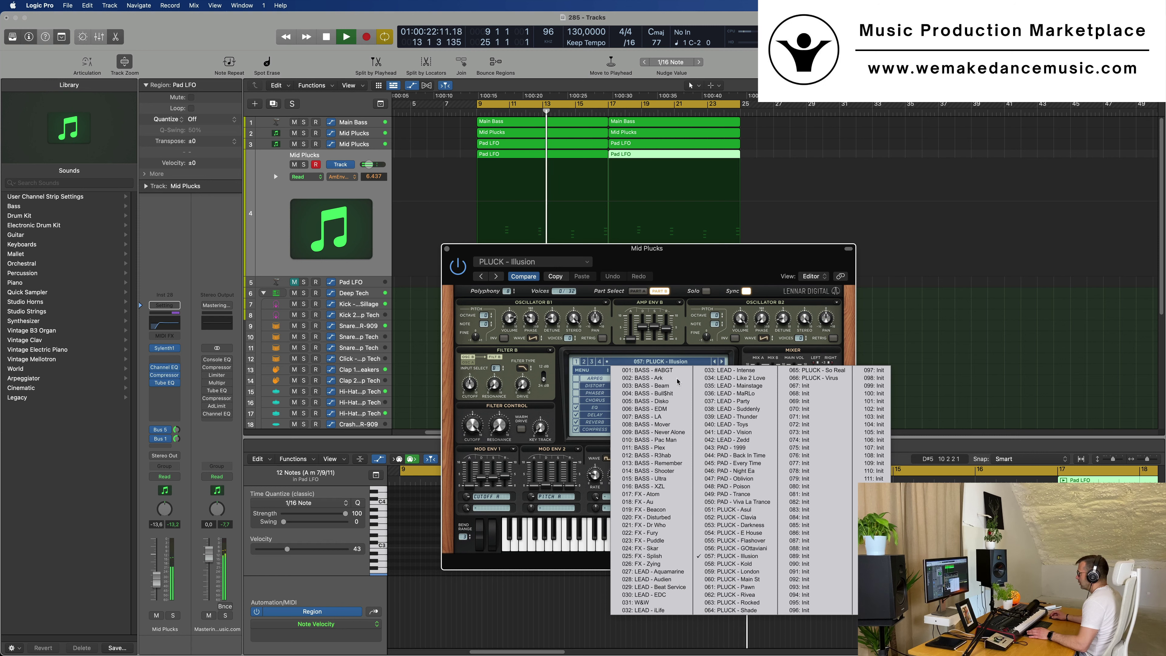
left_click(652, 571)
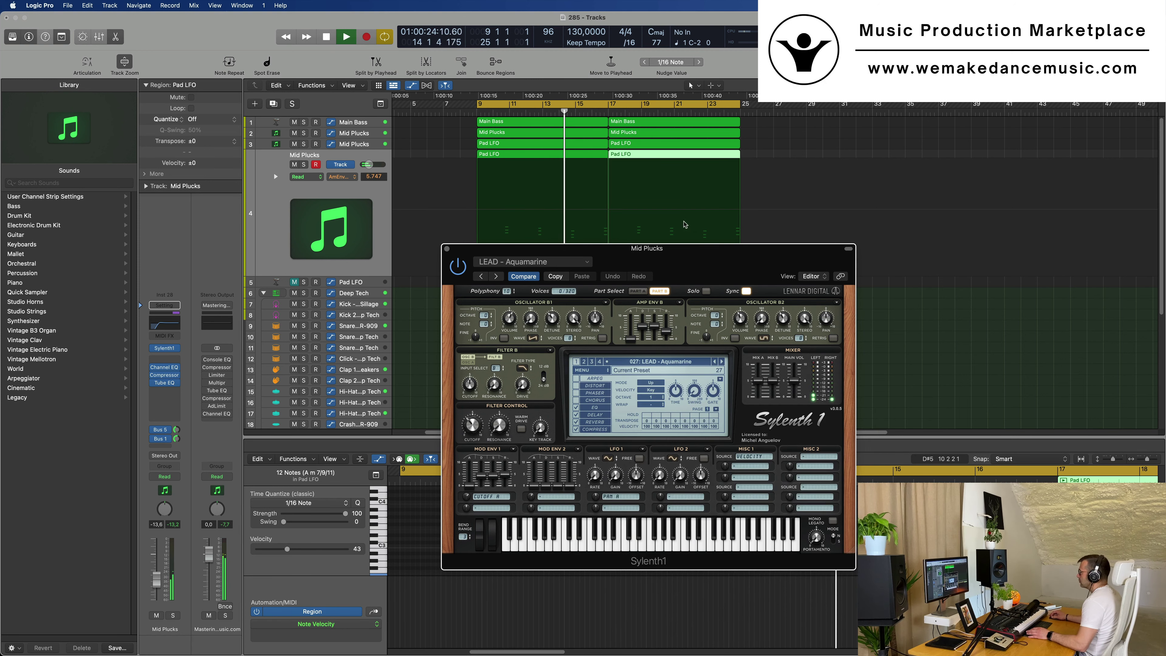
left_click_drag(686, 250, 712, 230)
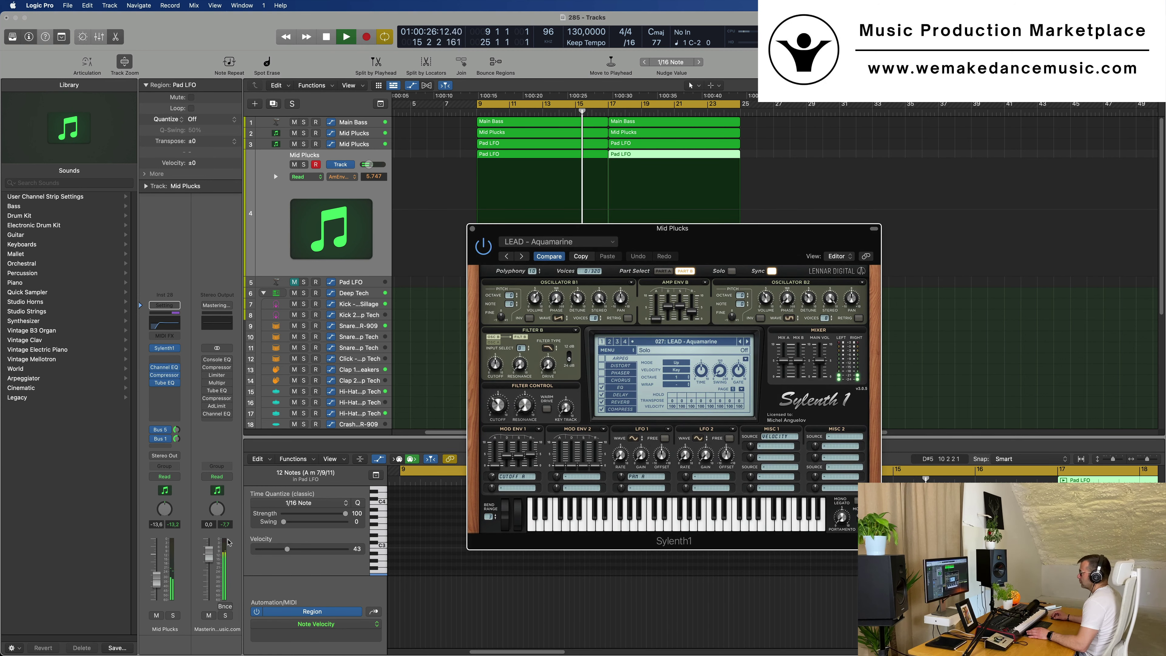
Raise the stab track's volume to -11.0 dB and set Sylenth1's filter control cutoff to about 4.95.
left_click(157, 577)
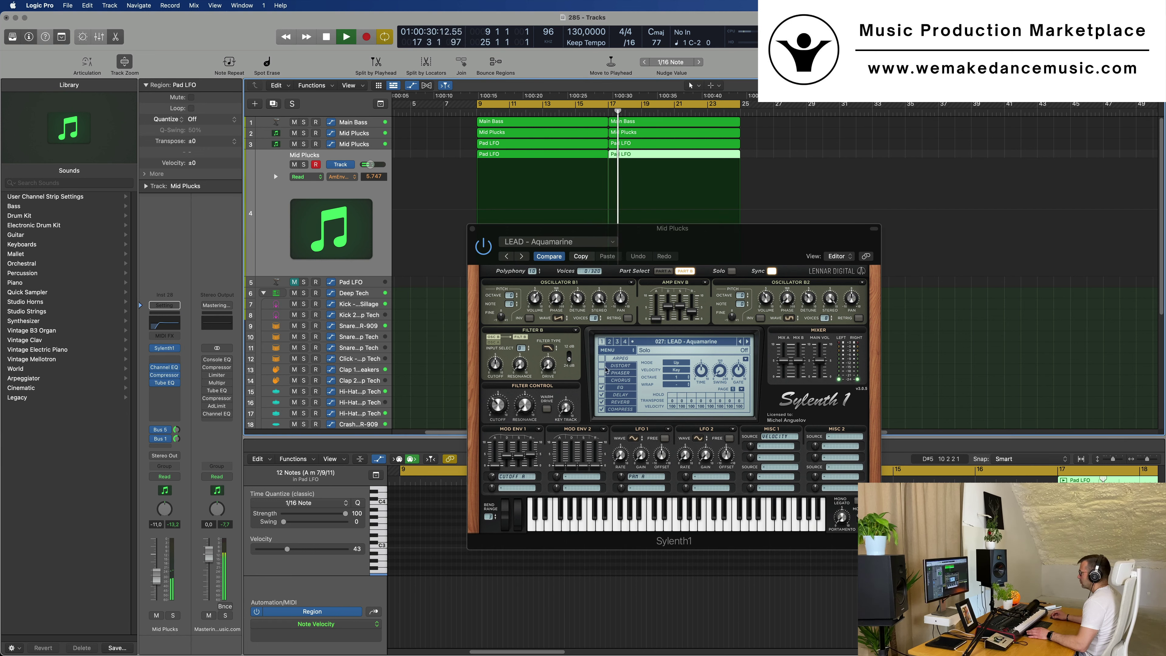
left_click_drag(496, 409, 502, 406)
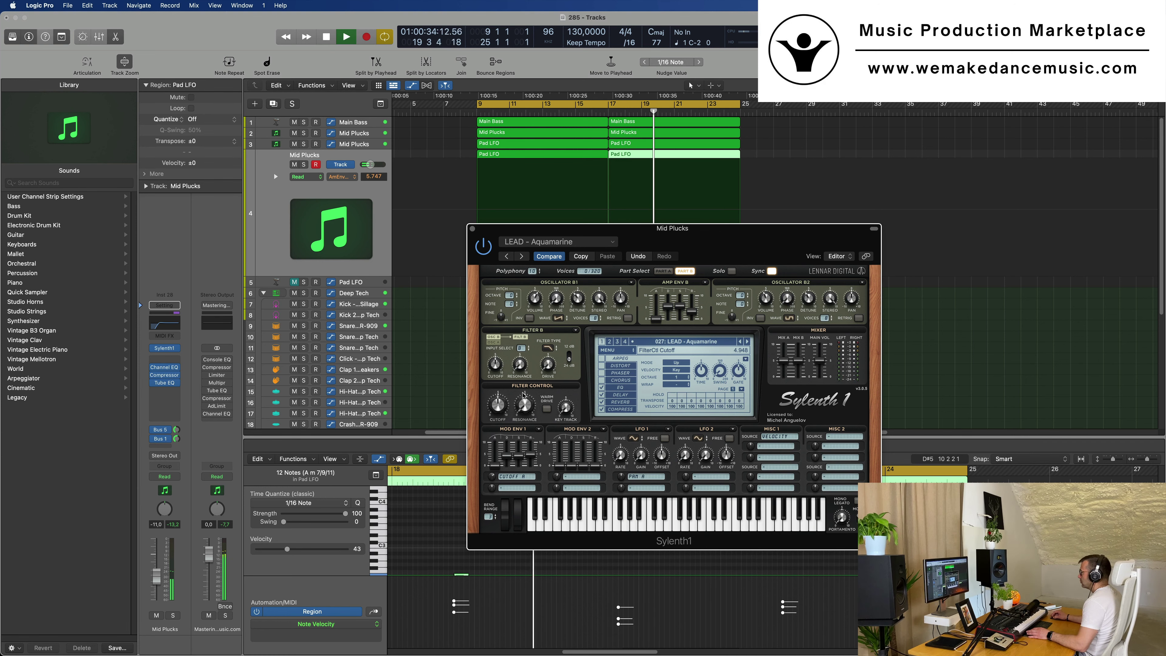
left_click_drag(707, 238, 632, 270)
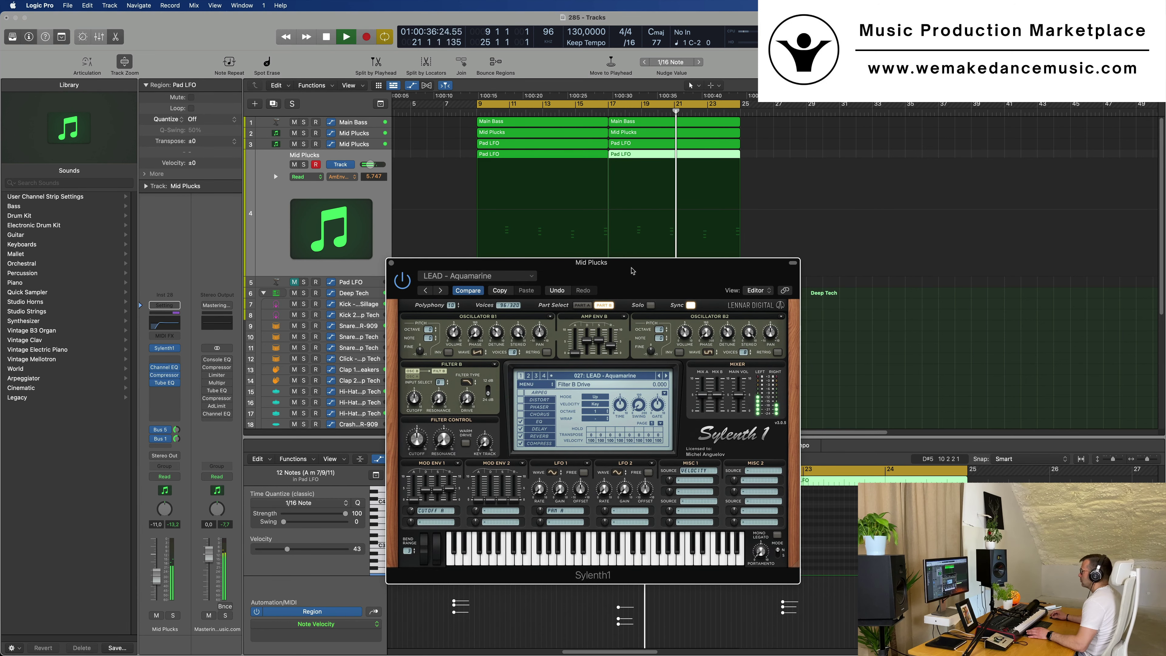
Audition the following Sylenth1 lead presets one by one in the loop, from LEAD - Audien to LEAD - iLife.
left_click(440, 291)
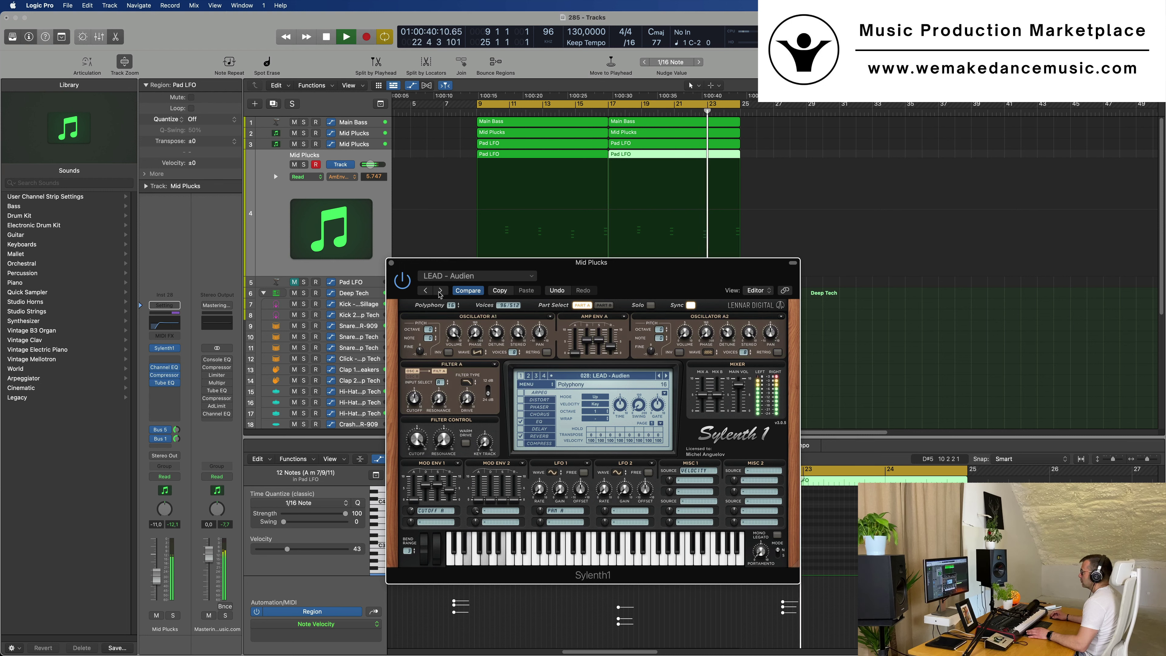
left_click(439, 291)
left_click(440, 291)
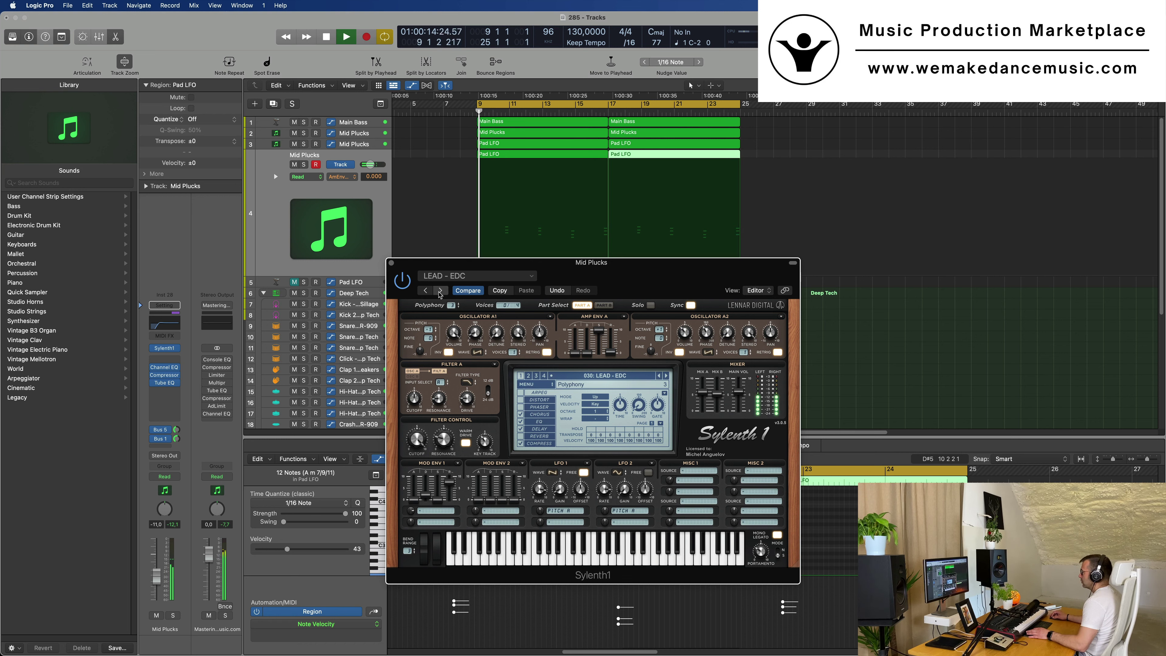
left_click(440, 291)
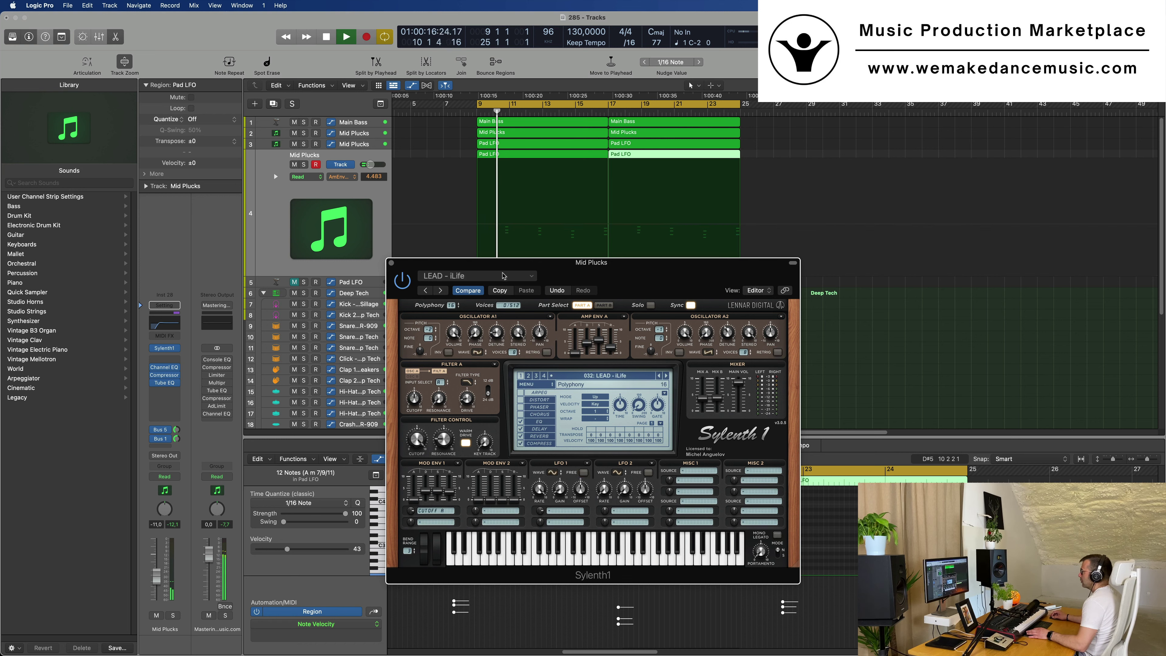
left_click(440, 290)
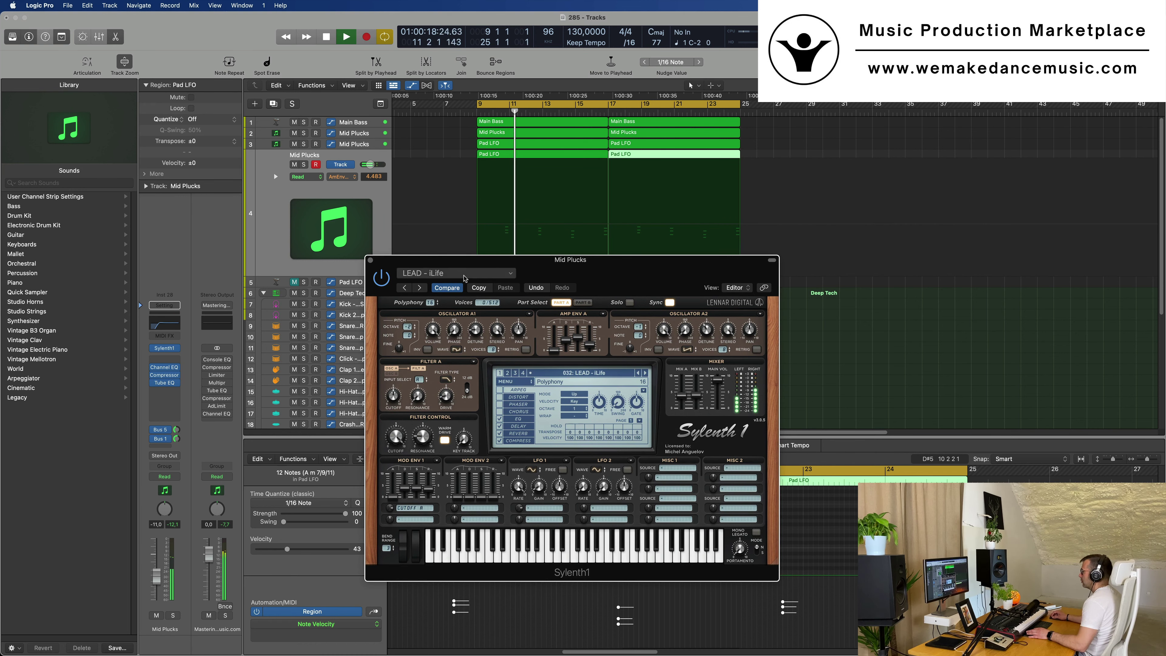
Continue auditioning the lead presets past LEAD - iLife, through LEAD - Like 2 Love and LEAD - Party to LEAD - Suddenly.
left_click(464, 274)
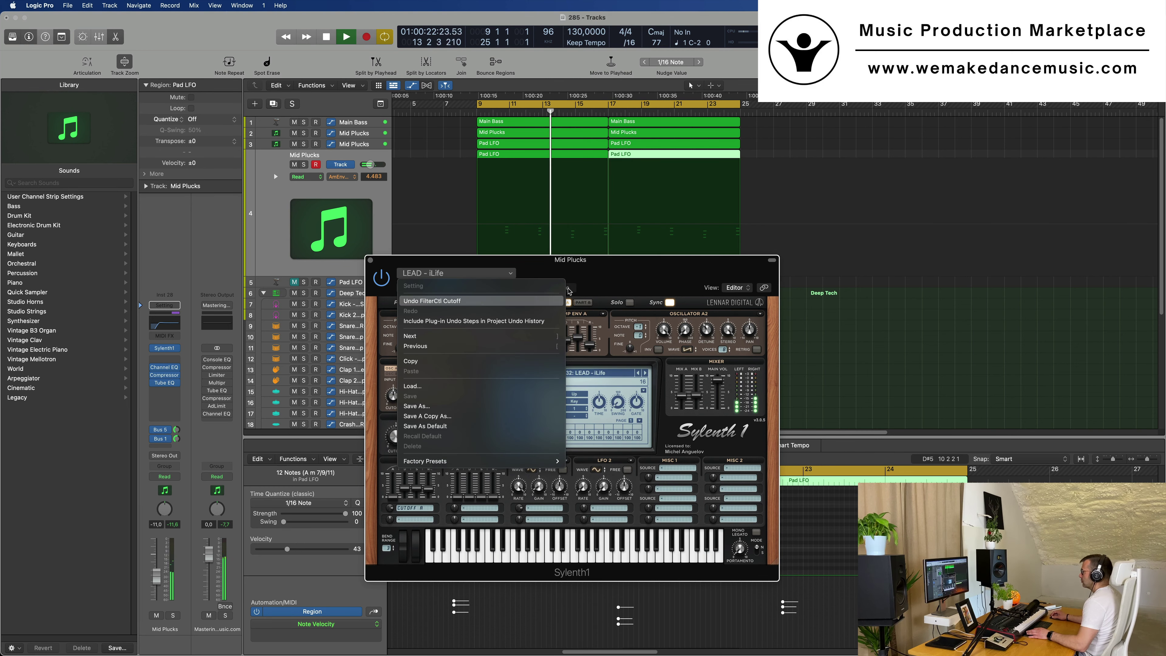
left_click(410, 336)
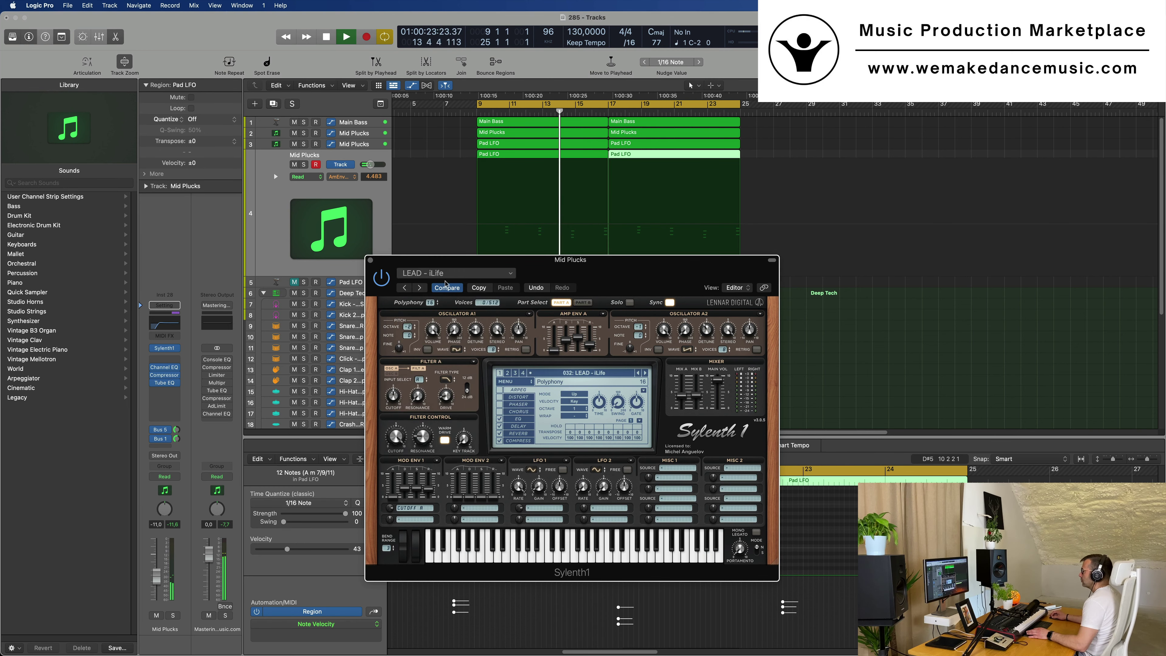
left_click(420, 288)
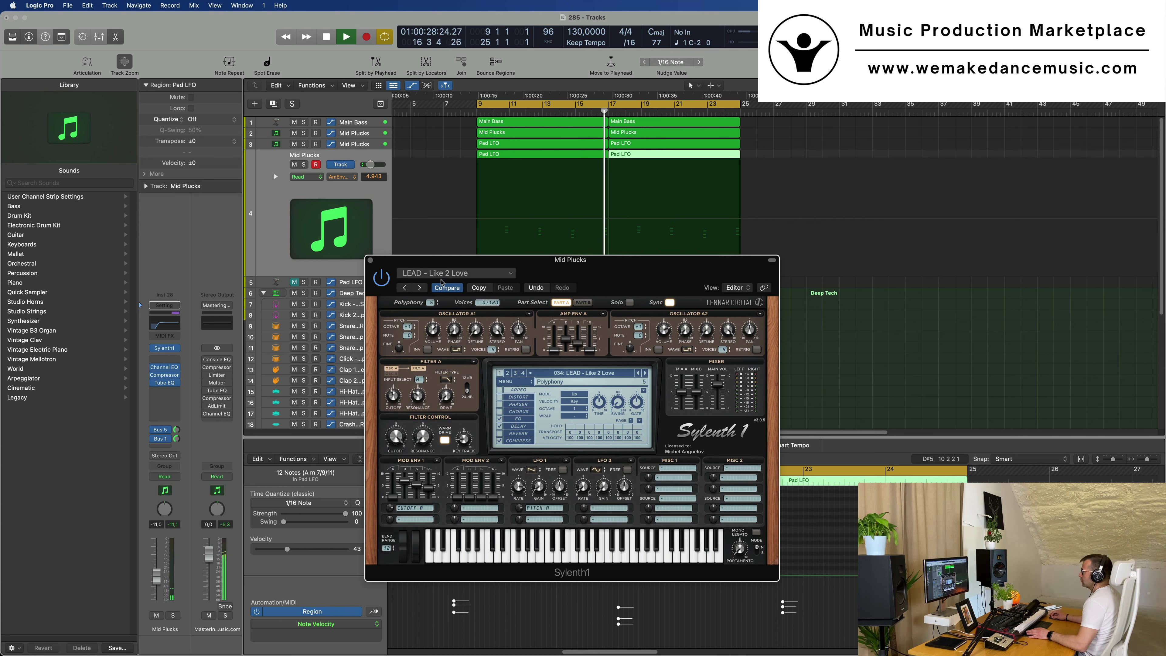
left_click(420, 288)
left_click(420, 288)
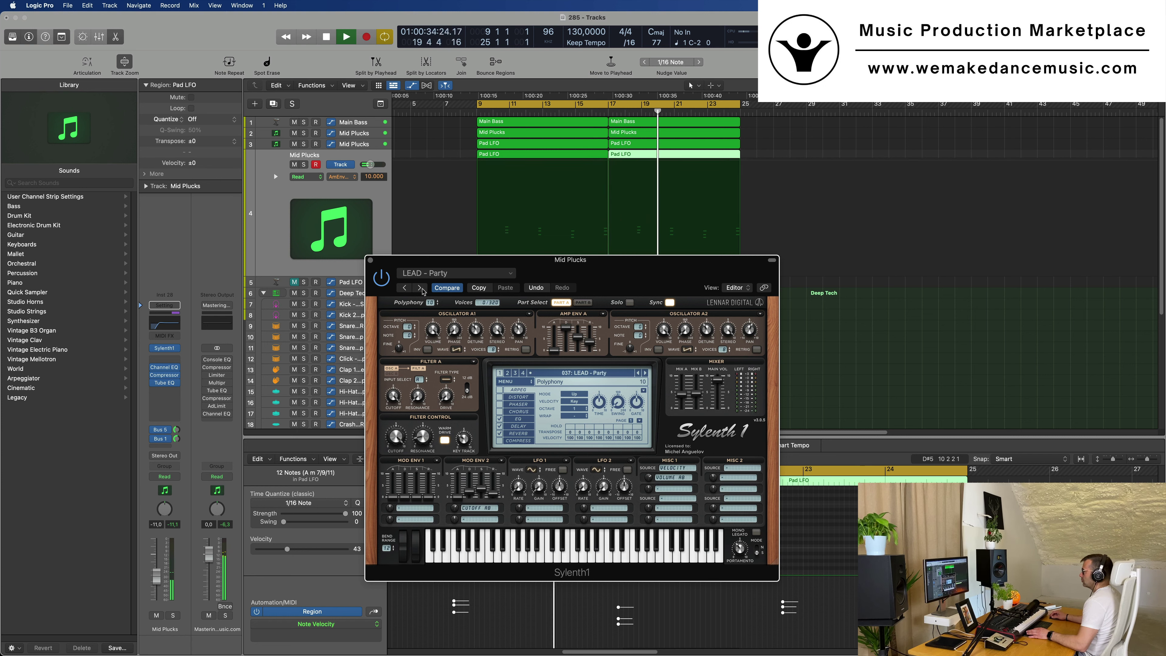
left_click(420, 288)
Replace the CHRIS G bank in Sylenth1 with the bank whose first preset is ARP - Acid Thing 1.
left_click(455, 274)
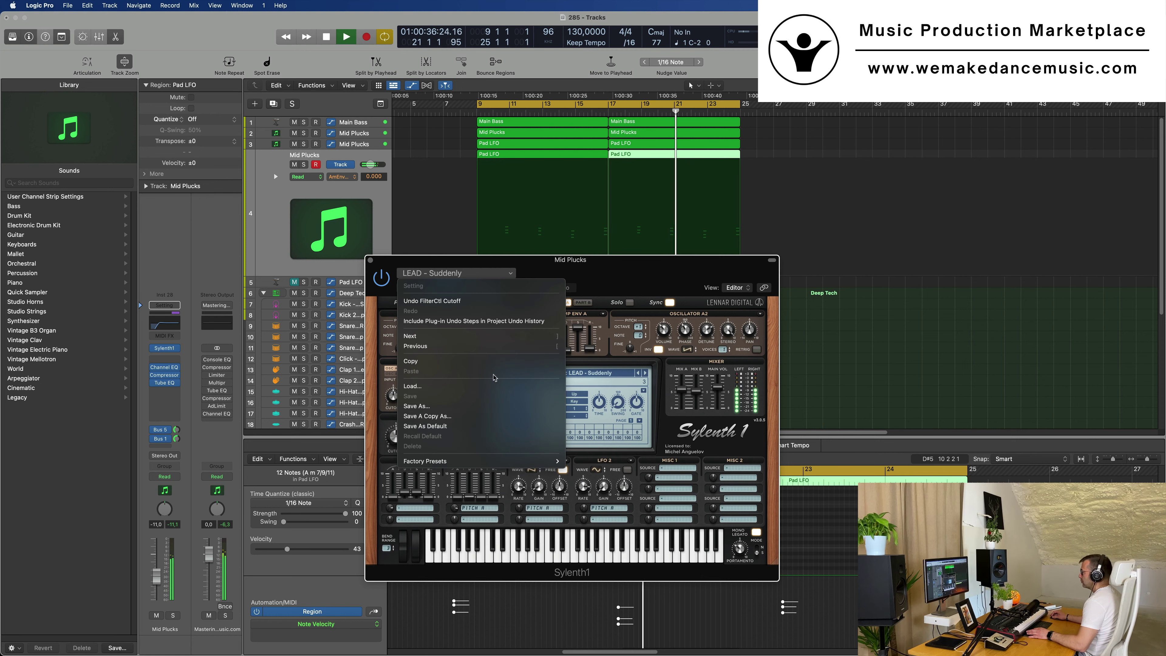
left_click(653, 275)
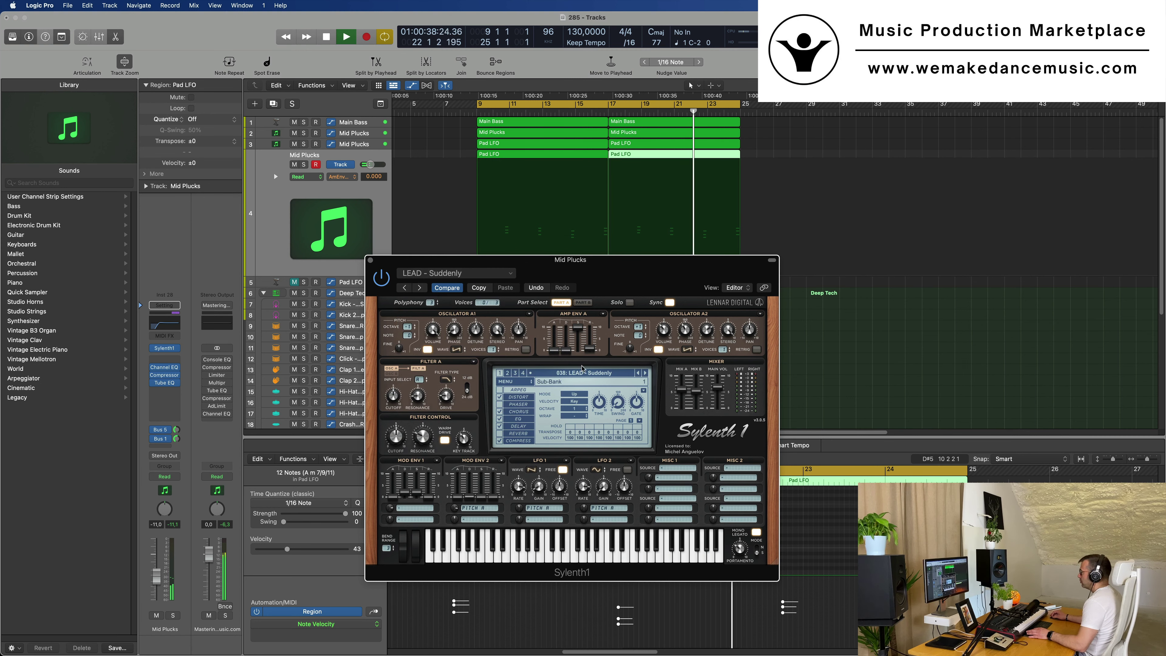
left_click(525, 384)
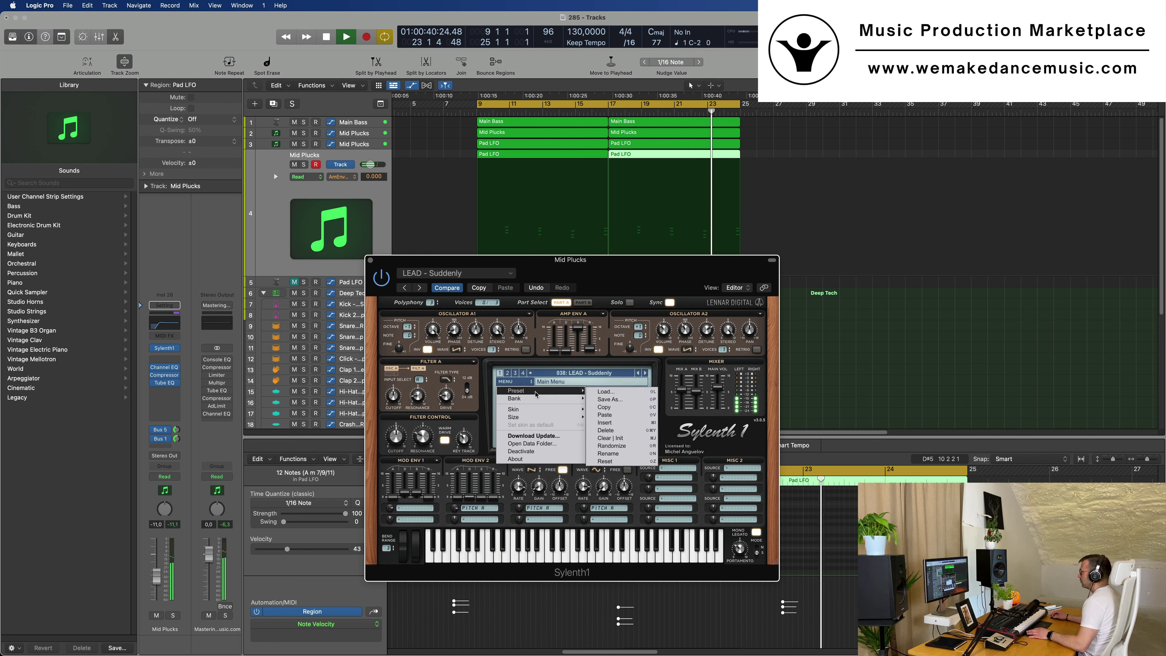
mouse_move(542, 398)
mouse_move(601, 399)
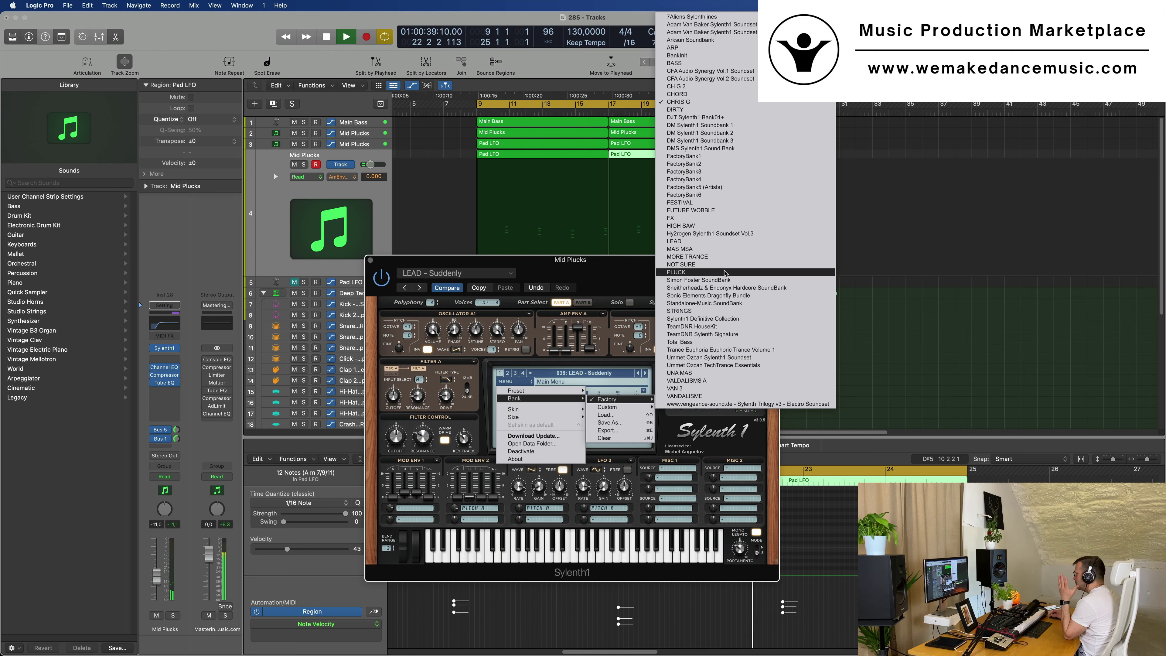
left_click(635, 286)
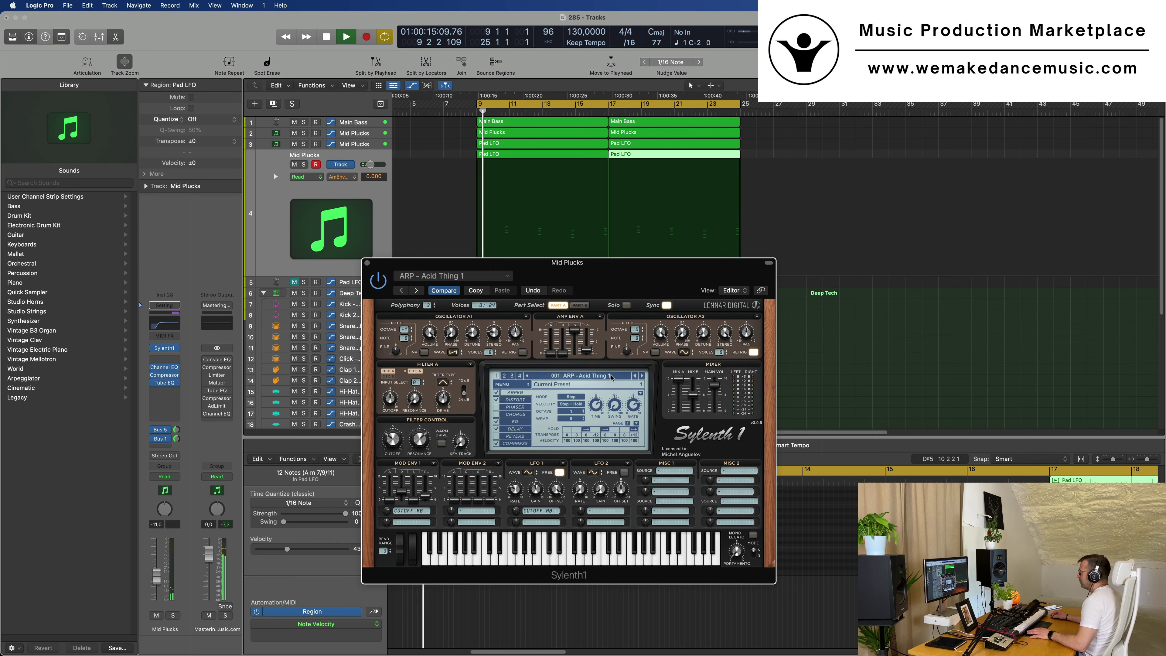
Audition ARP - Acid Thing 2, ARP - Acid Thing 3 and ARP - Trance Sequence 1 from the new bank.
left_click(642, 377)
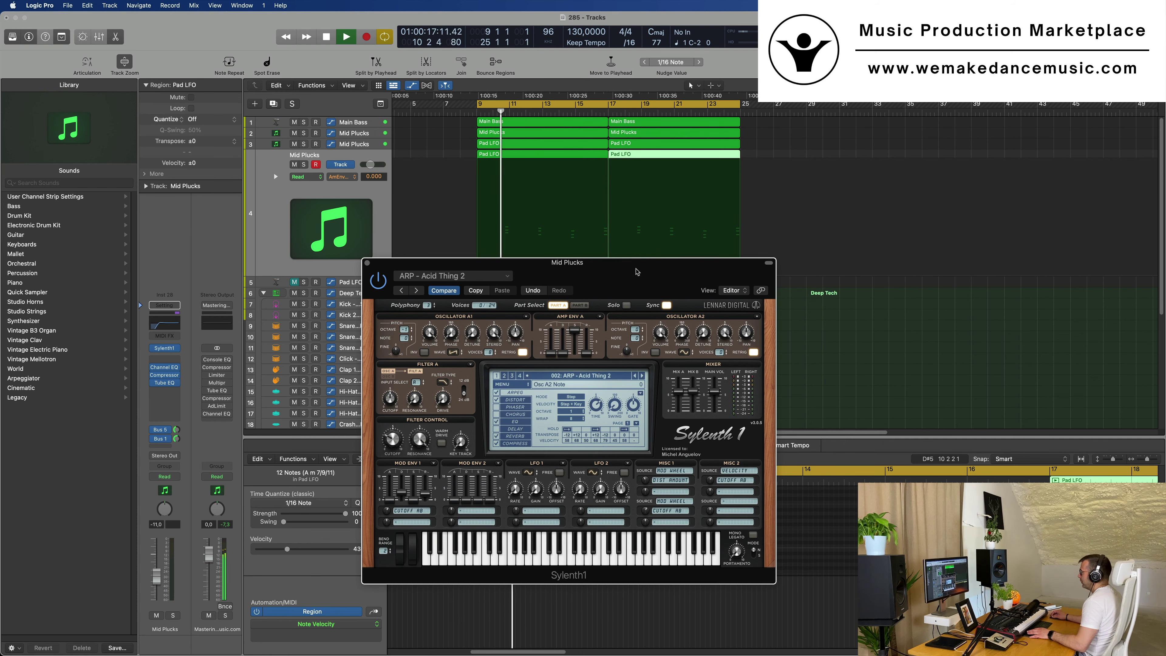
left_click_drag(646, 270, 659, 214)
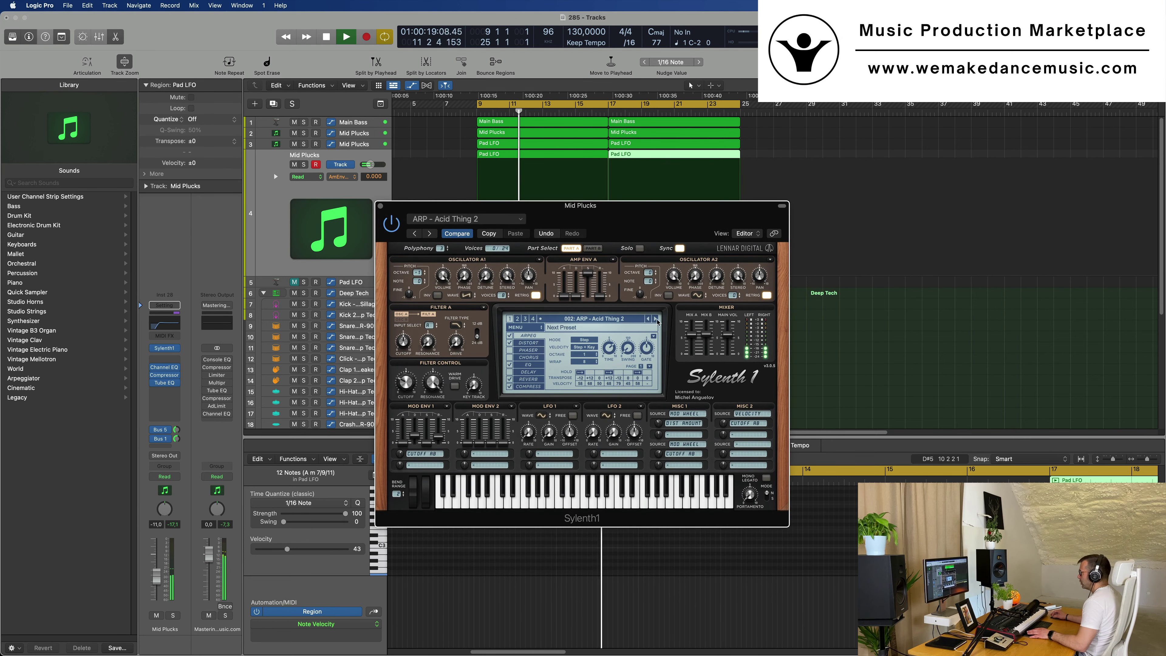
left_click(658, 322)
left_click(638, 319)
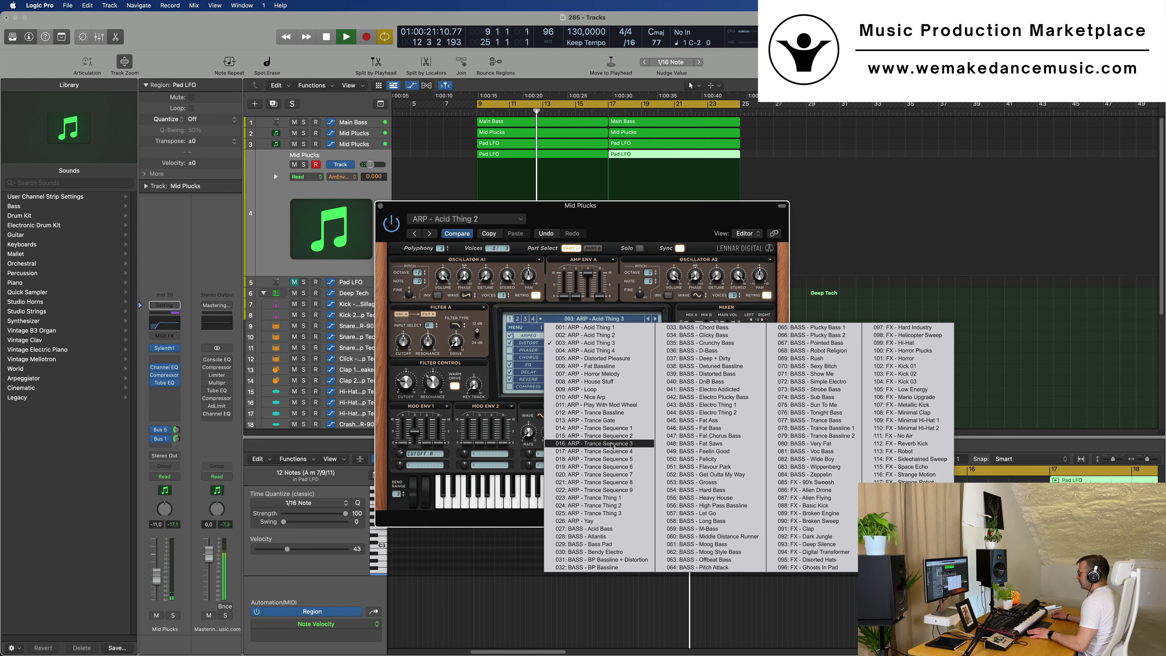
left_click(618, 428)
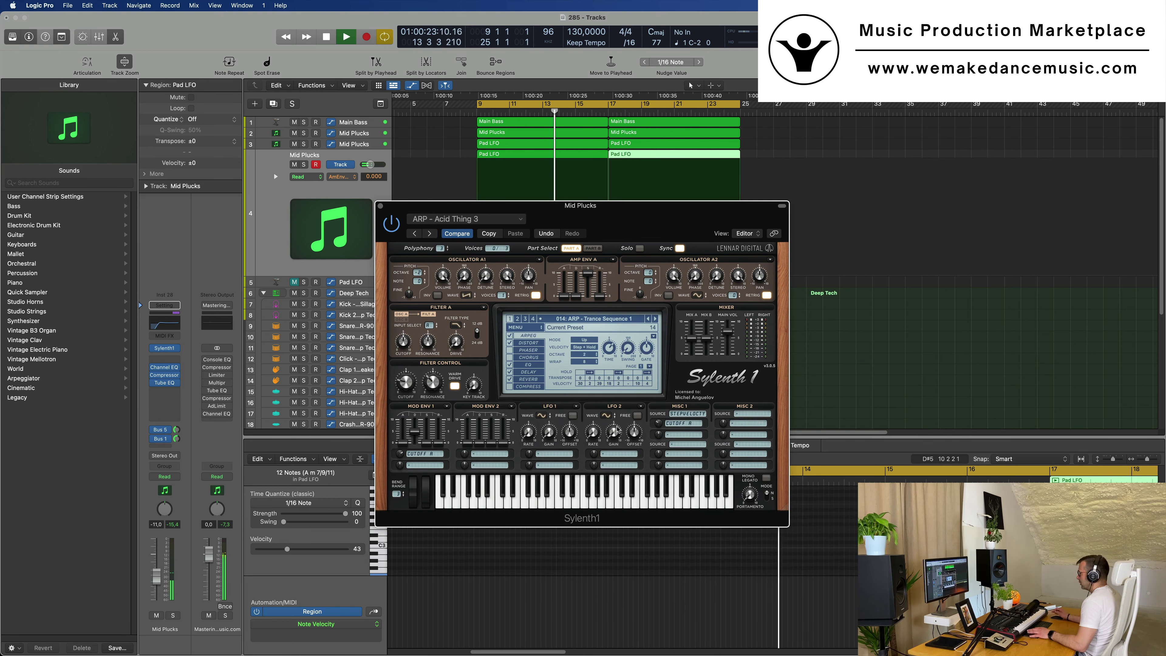
Load the LEAD - 80's Cop preset and listen to the stabs with it in the loop.
left_click_drag(639, 216, 702, 239)
left_click(687, 351)
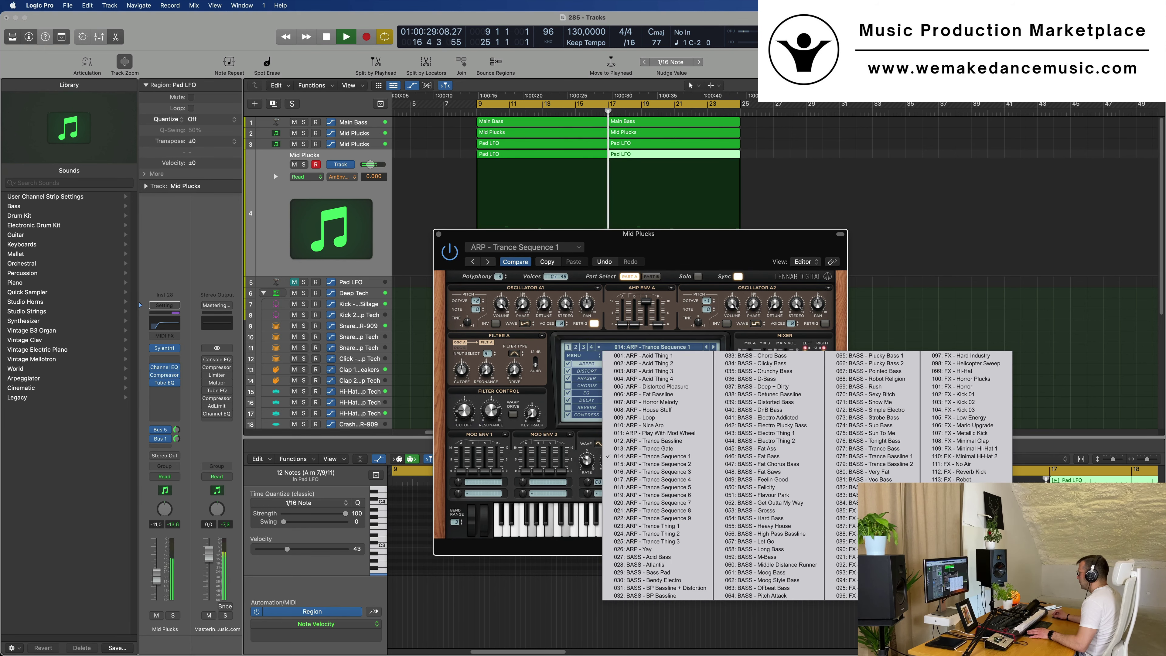
left_click(946, 550)
mouse_move(738, 247)
left_mouse_down()
mouse_move(793, 249)
mouse_move(723, 253)
left_mouse_up()
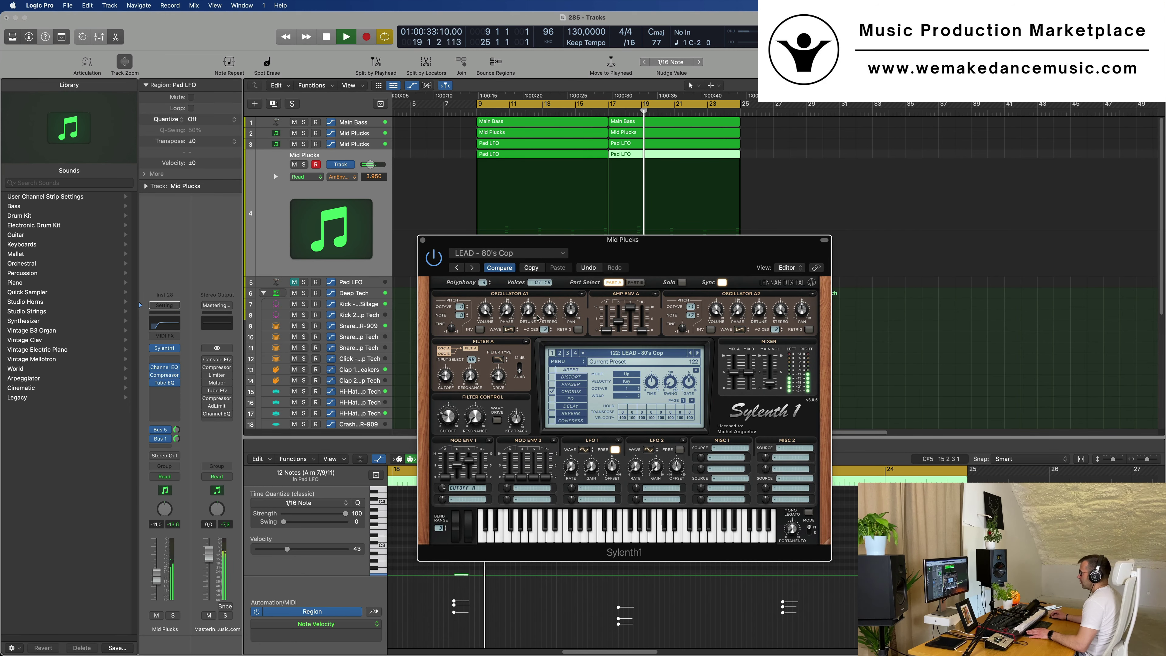
left_click_drag(706, 239, 801, 245)
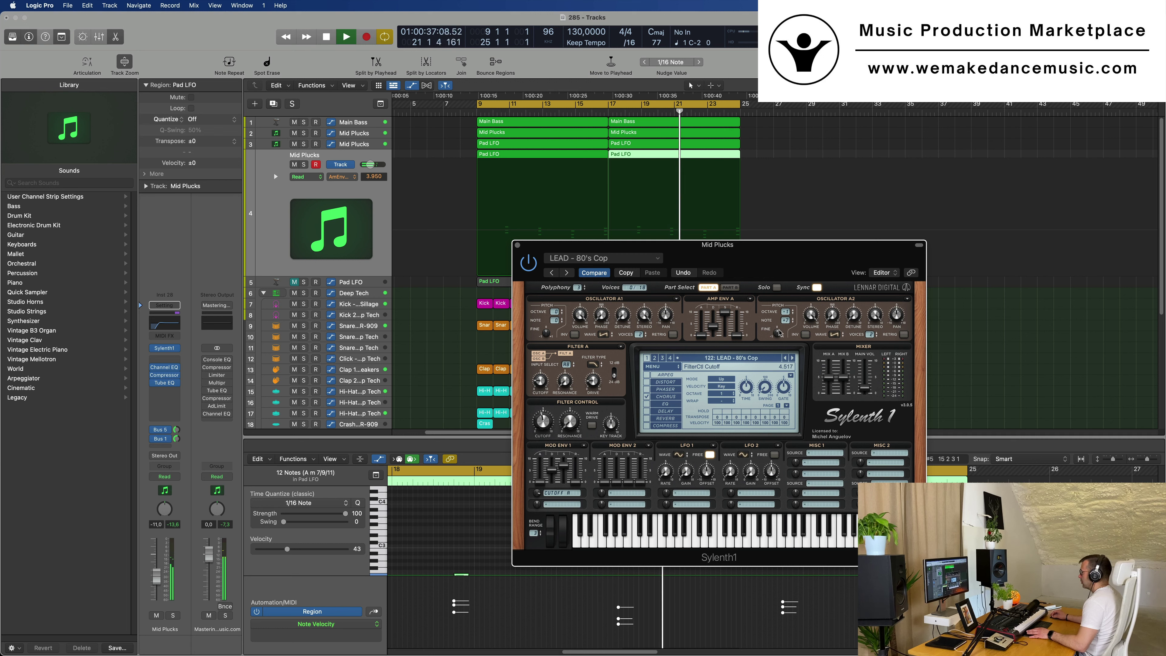
Audition the next lead presets in turn, from LEAD - 80's Lead through LEAD - Acid and LEAD - Airy Guitar to LEAD - Altra 2.
left_click(791, 359)
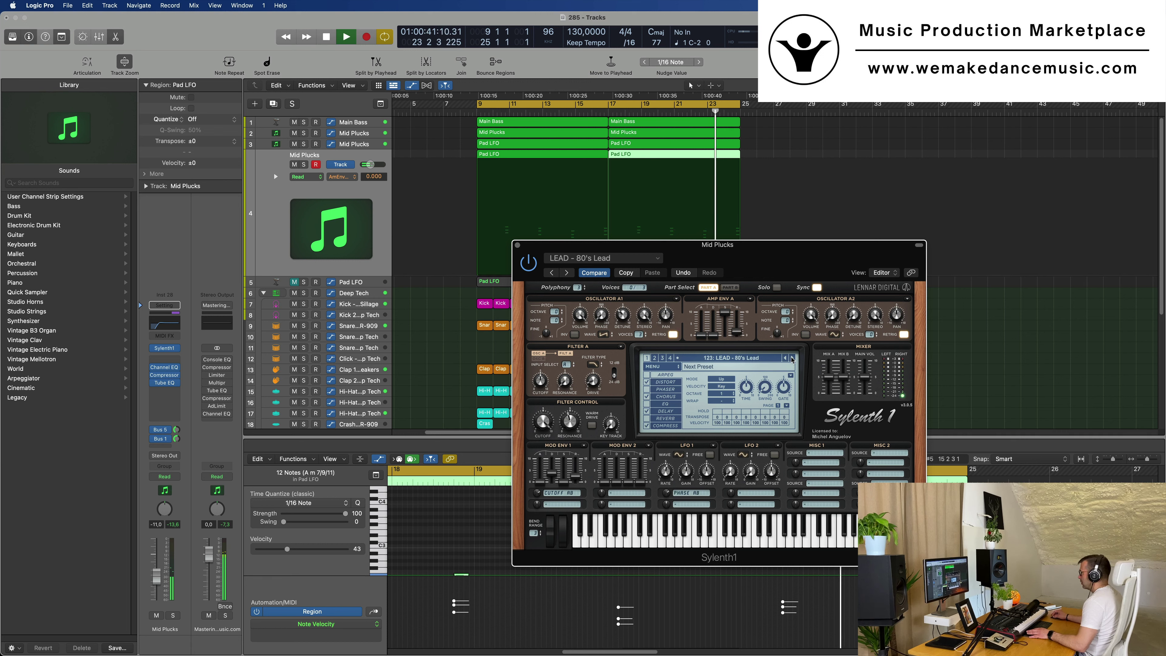
left_click(791, 359)
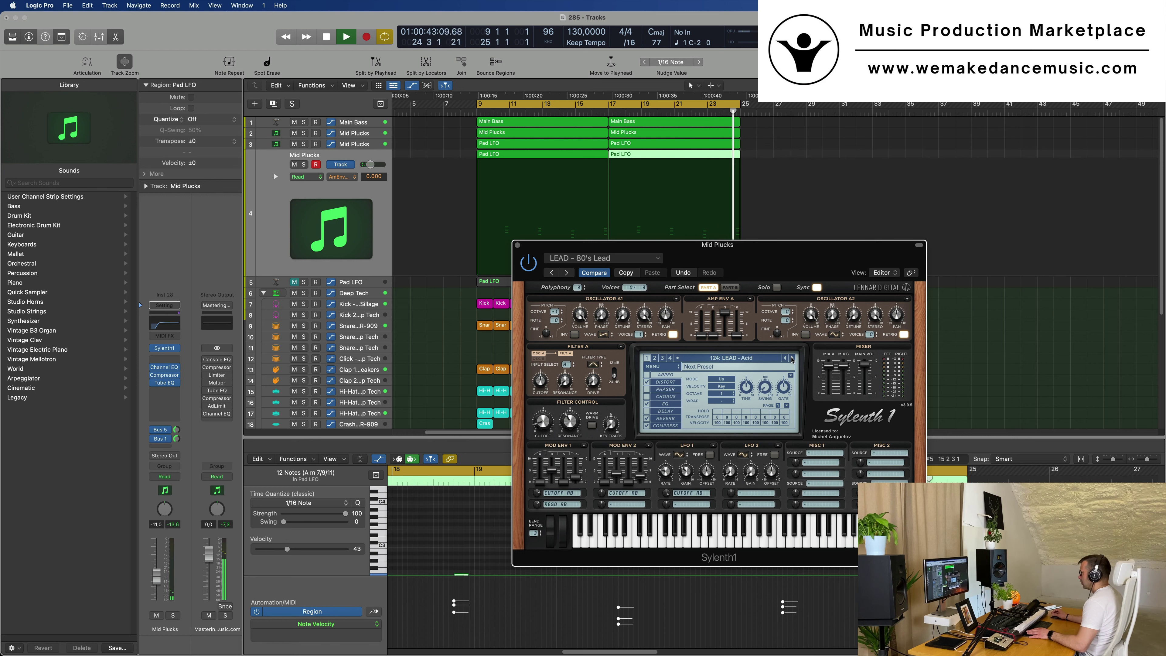
left_click(792, 358)
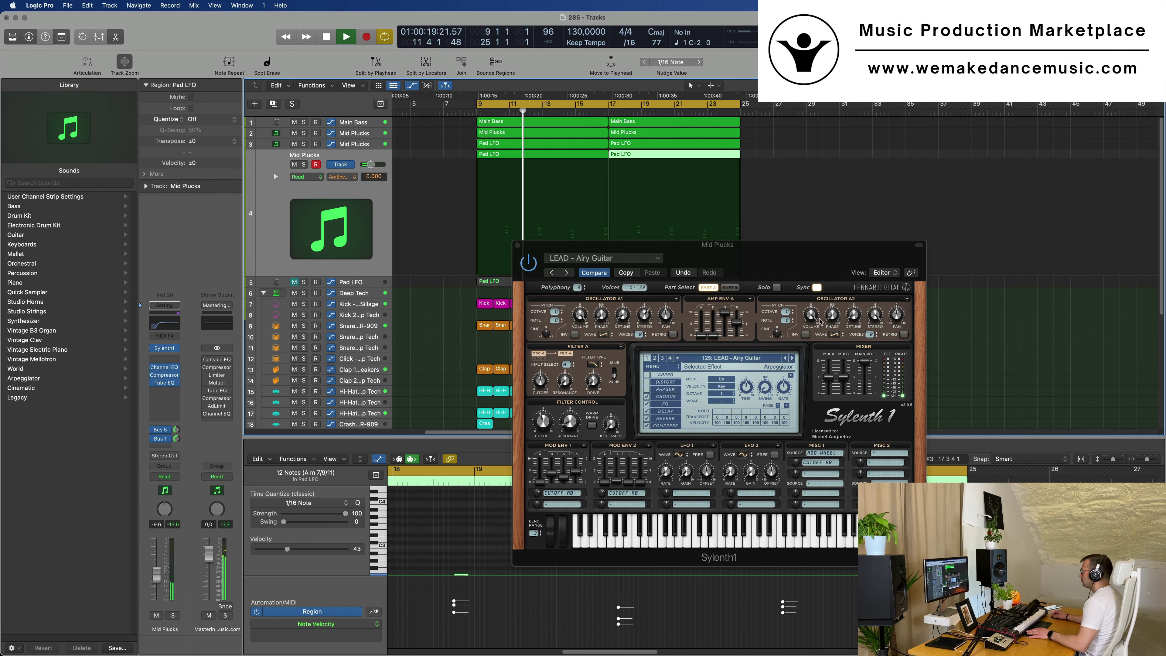
left_click(792, 361)
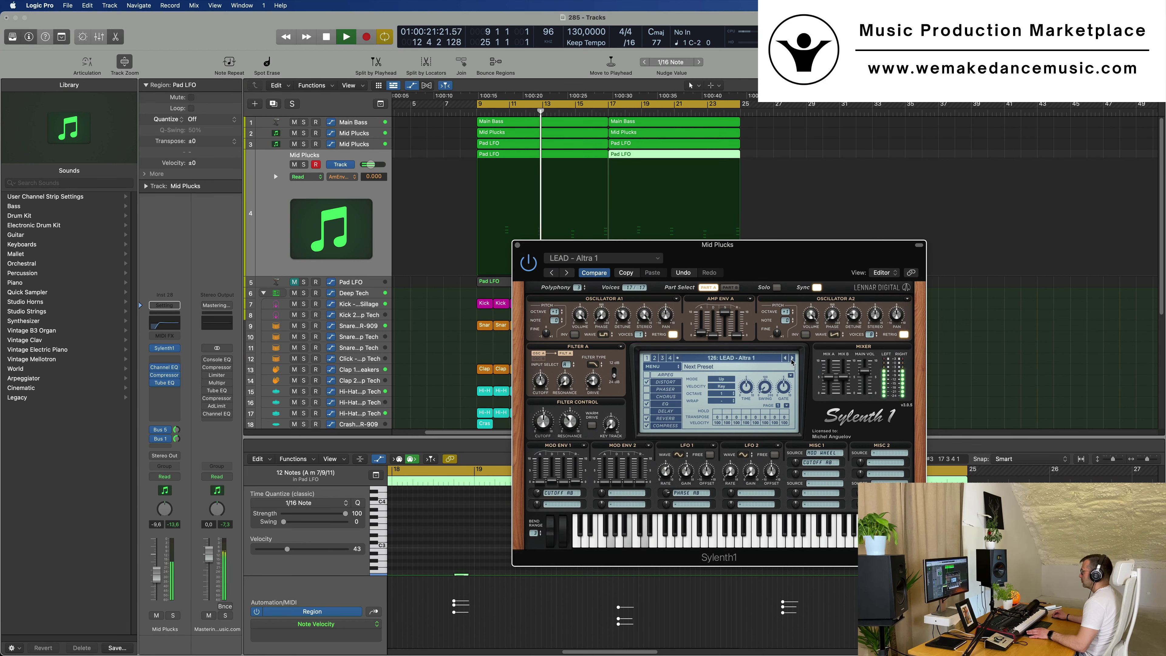
left_click(792, 361)
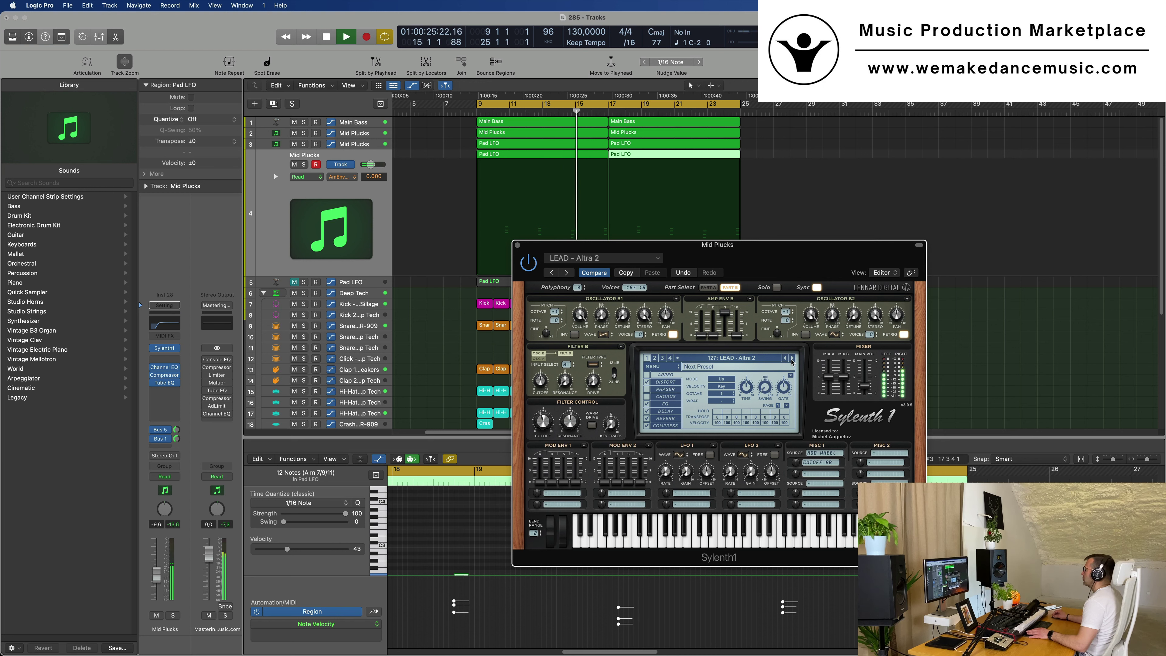
Step on through LEAD - Basic Super Saw and LEAD - Bass Lead to load the LEAD - Bendy Saw preset.
left_click(791, 361)
left_click(792, 361)
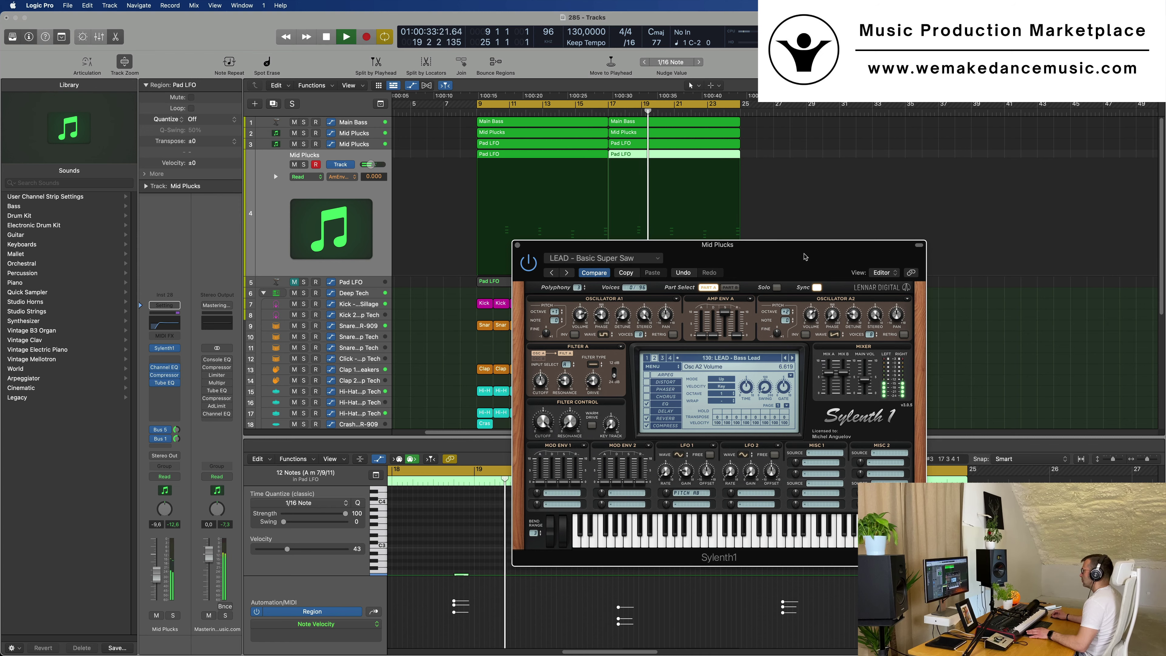
left_click_drag(791, 361, 828, 297)
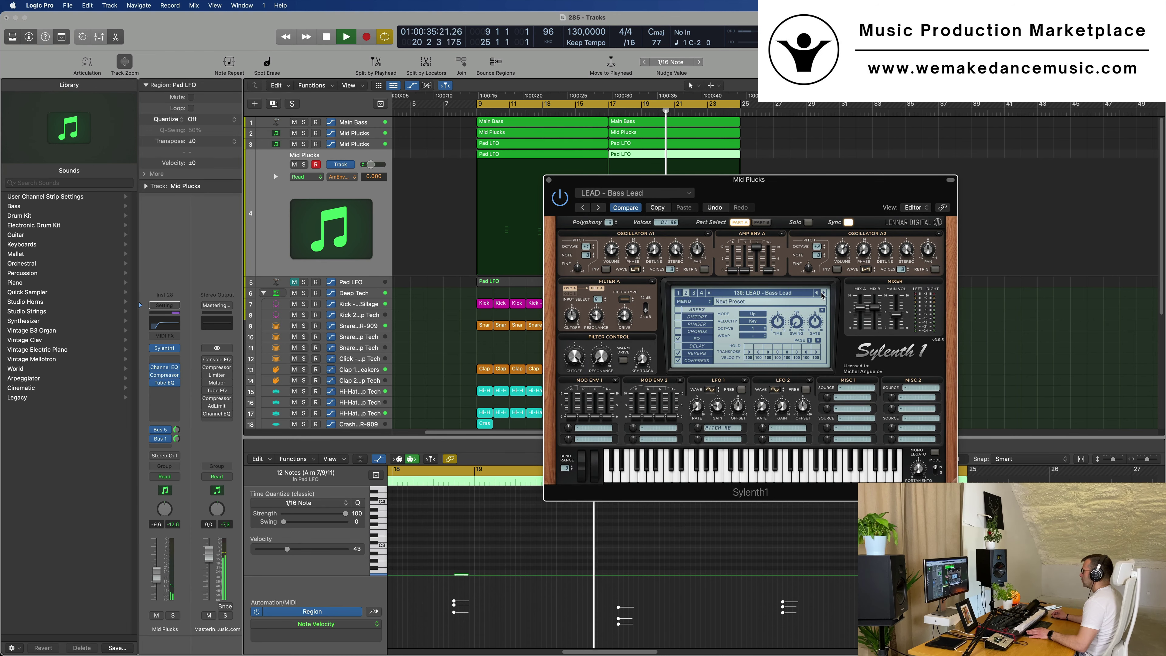
left_click(822, 293)
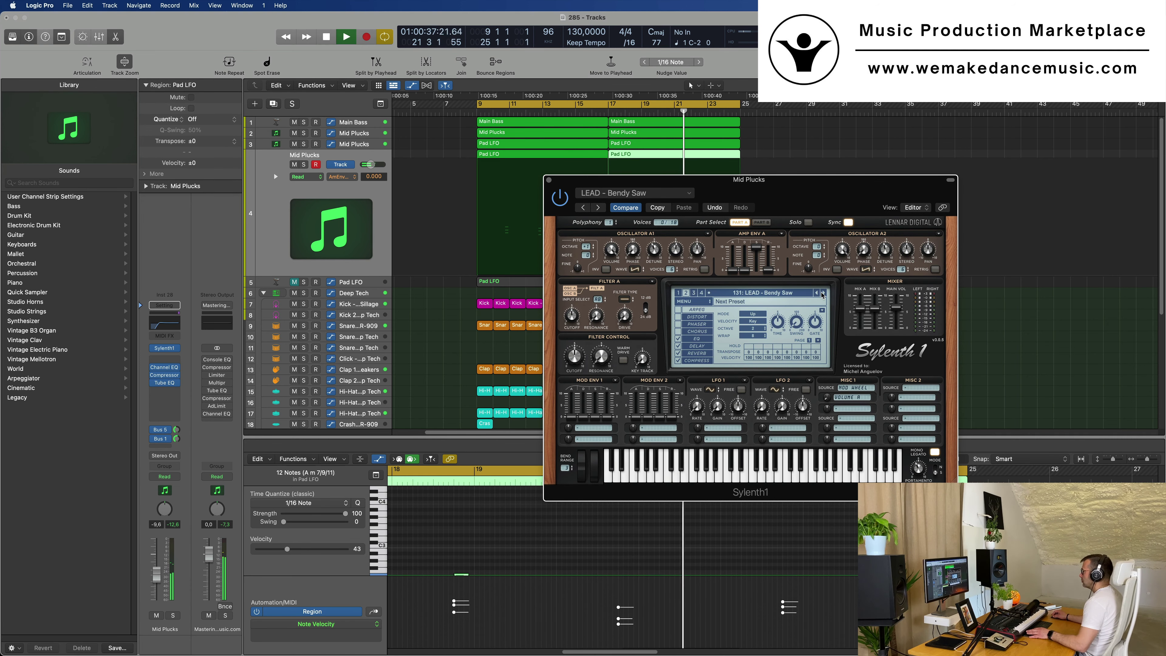
Audition the next lead presets in turn, from LEAD - Brass through LEAD - Brazil 1 and LEAD - Broken Keys to LEAD - Burning Up.
left_click(822, 293)
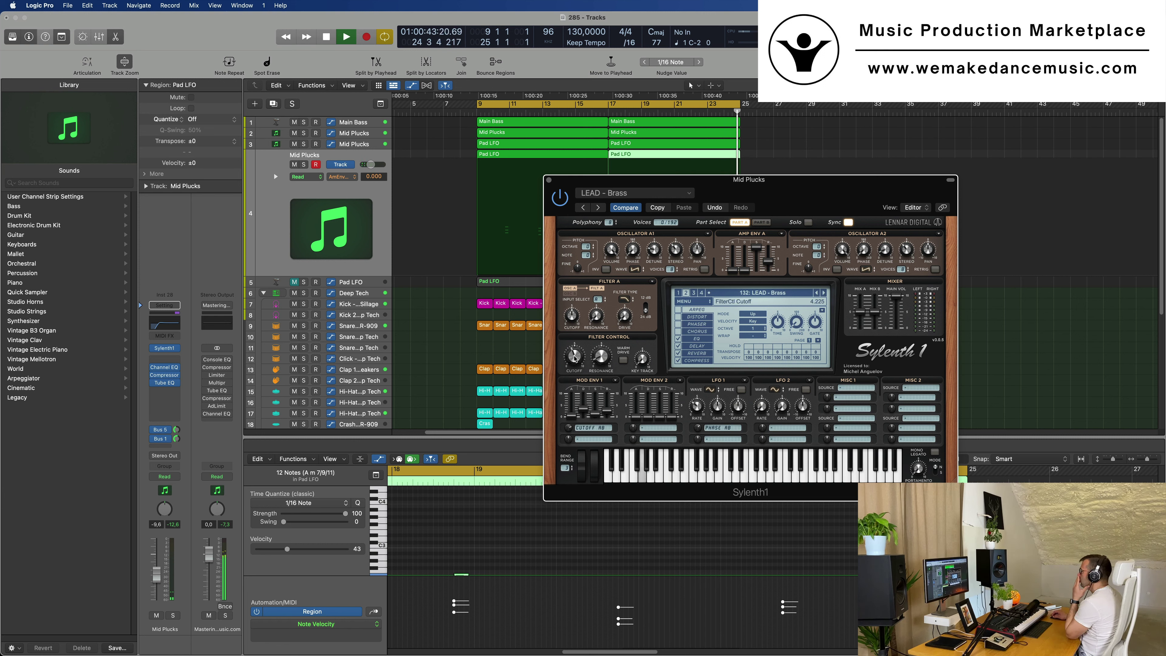
left_click(824, 293)
left_click(823, 293)
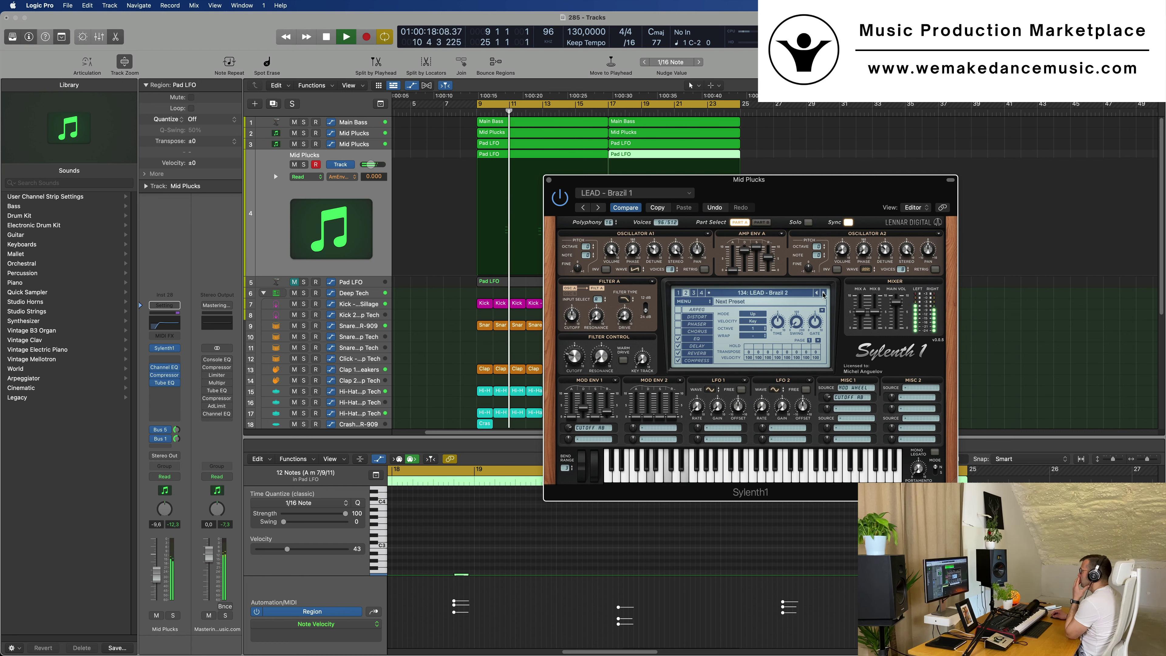
left_click(824, 293)
left_click(824, 293)
left_click(824, 293)
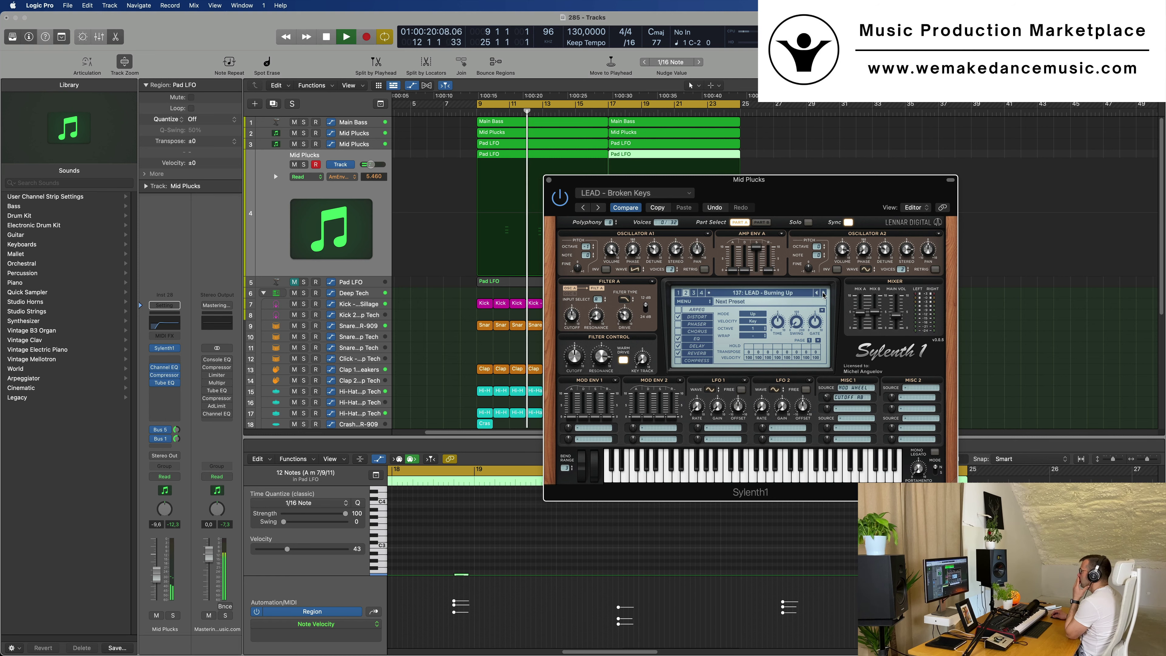
Load the PAD - Anjuna Pad preset, set the filter control cutoff to about 5.01, and close the synth.
left_click(780, 292)
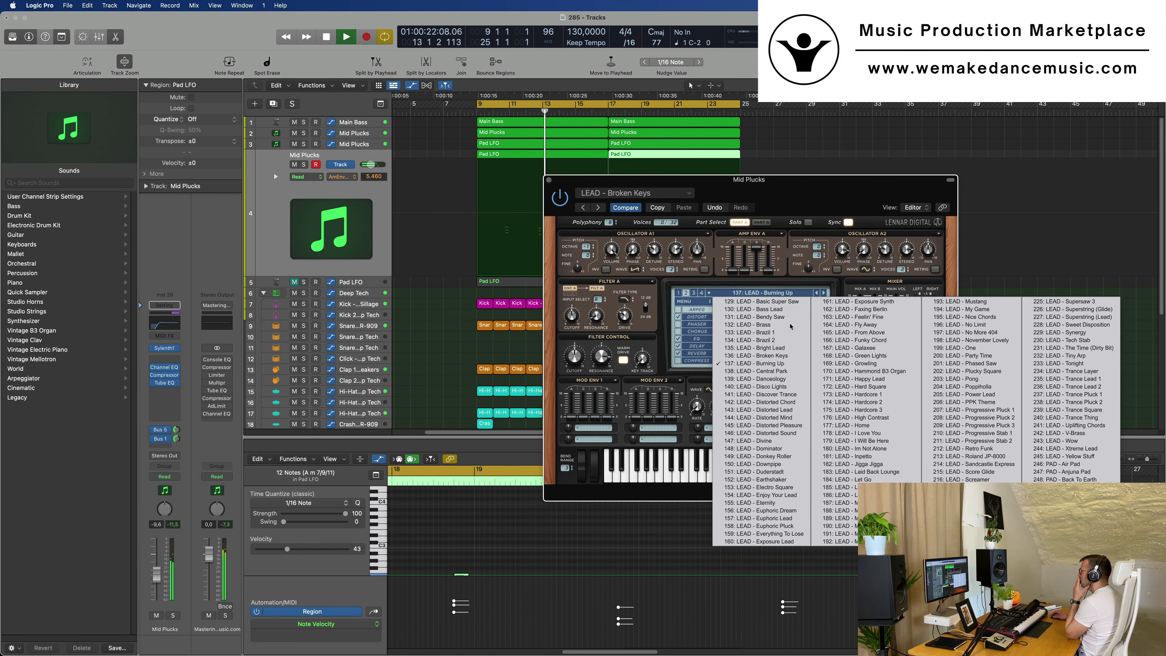
left_click(1075, 472)
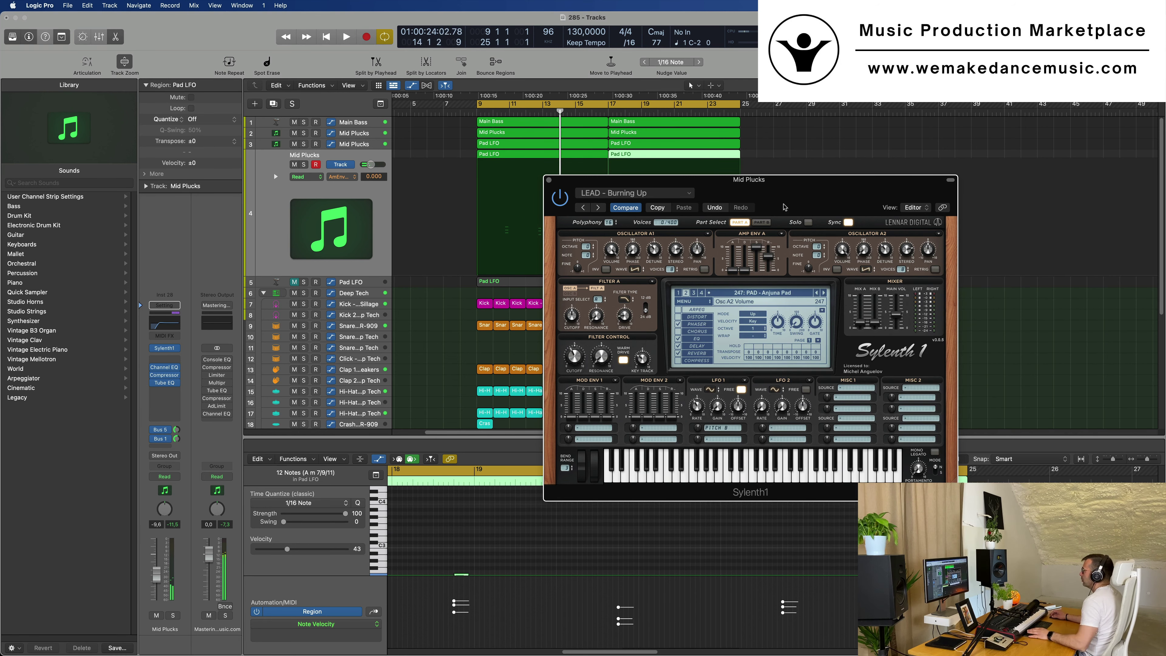
mouse_move(785, 194)
left_mouse_down()
mouse_move(766, 200)
mouse_move(794, 185)
left_mouse_up()
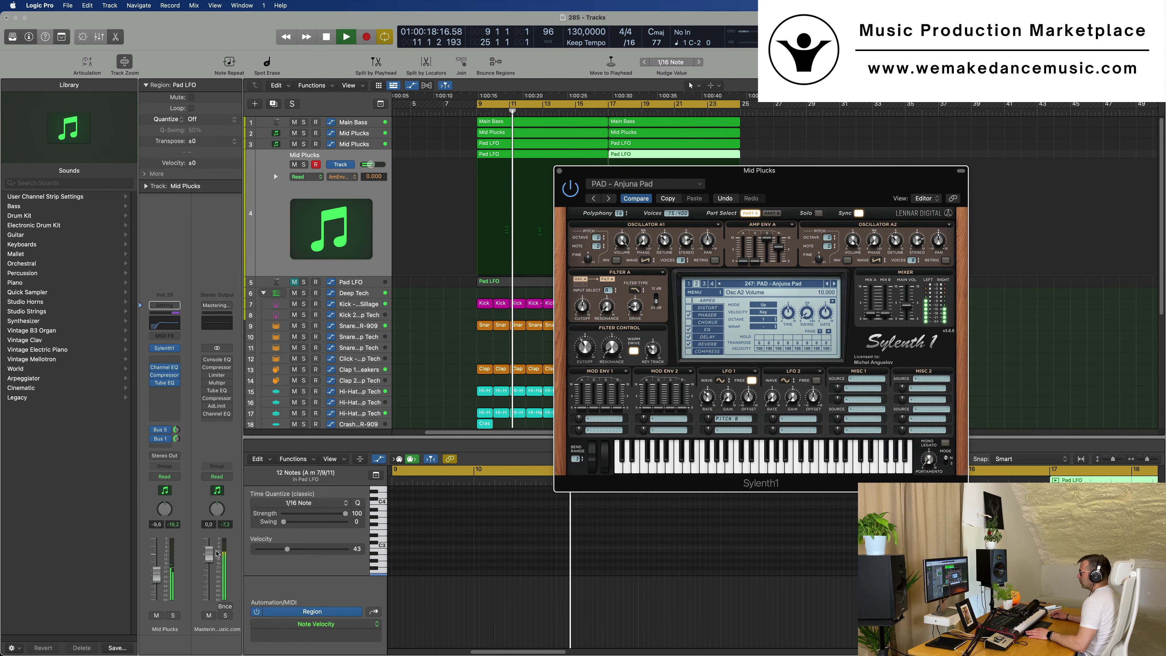
left_click_drag(583, 344, 585, 348)
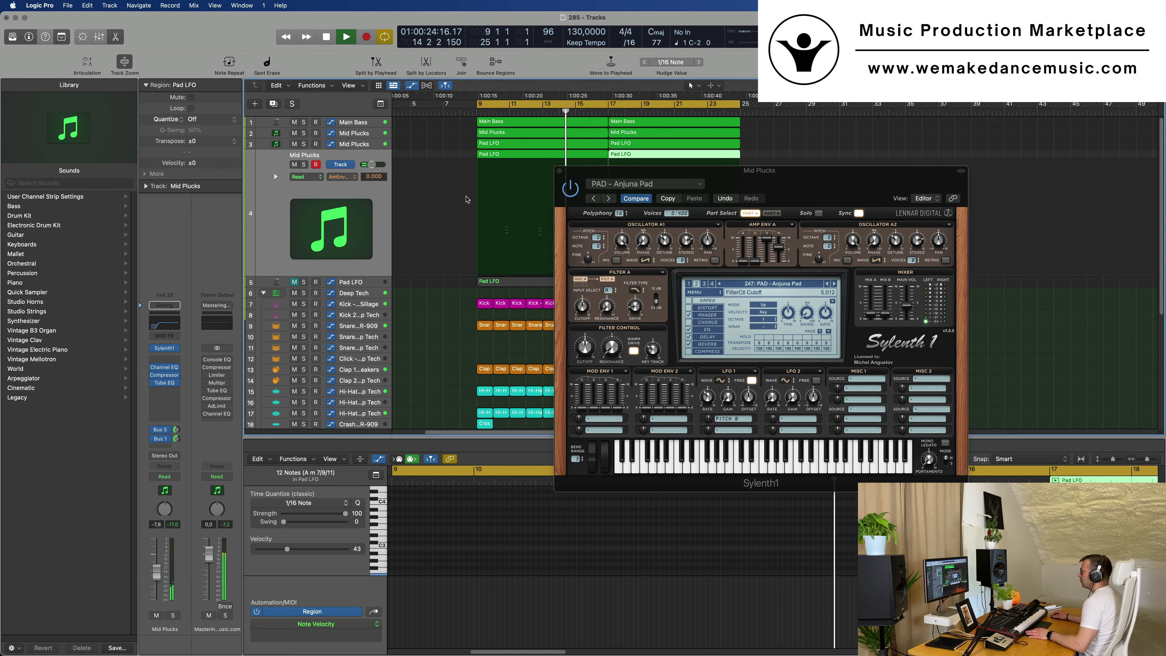
left_click(559, 171)
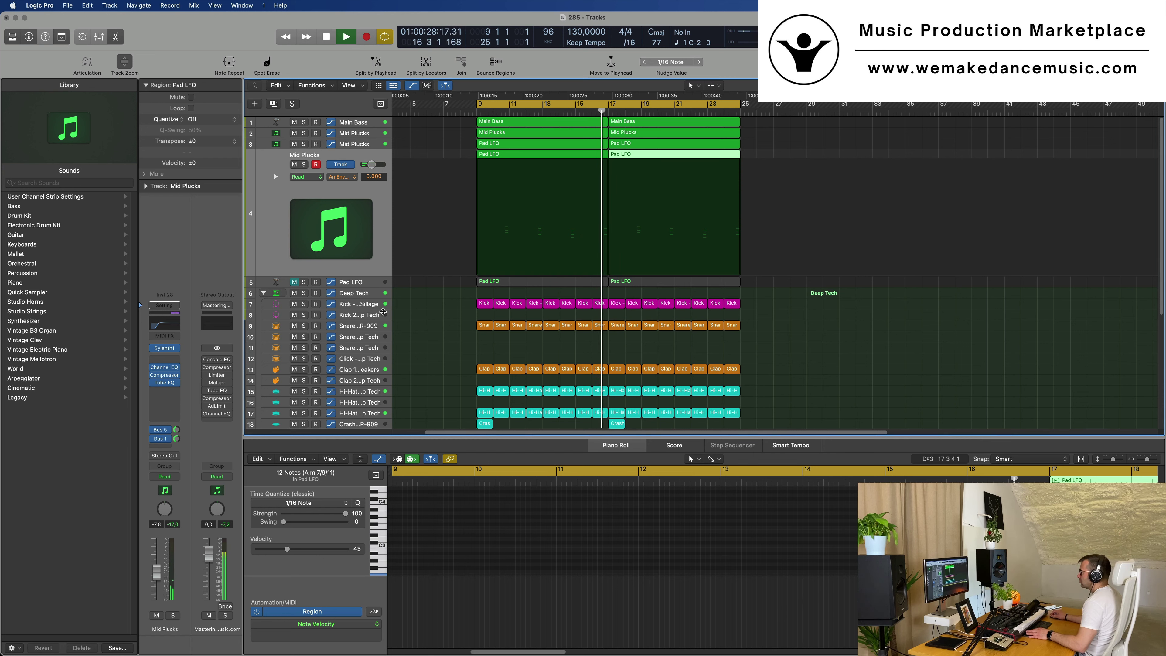
Unmute the Pad LFO track to hear the loop with the pad, mute it again and replay the loop.
left_click(381, 170)
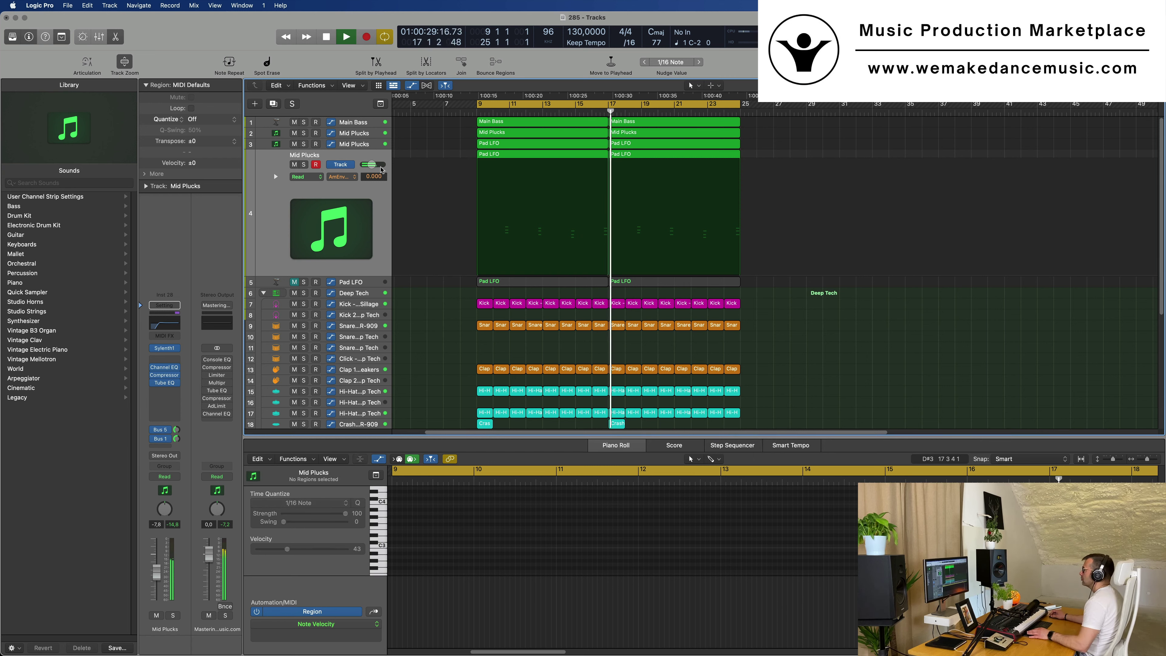
left_click(366, 284)
key("space")
key("space")
key("space")
key("space")
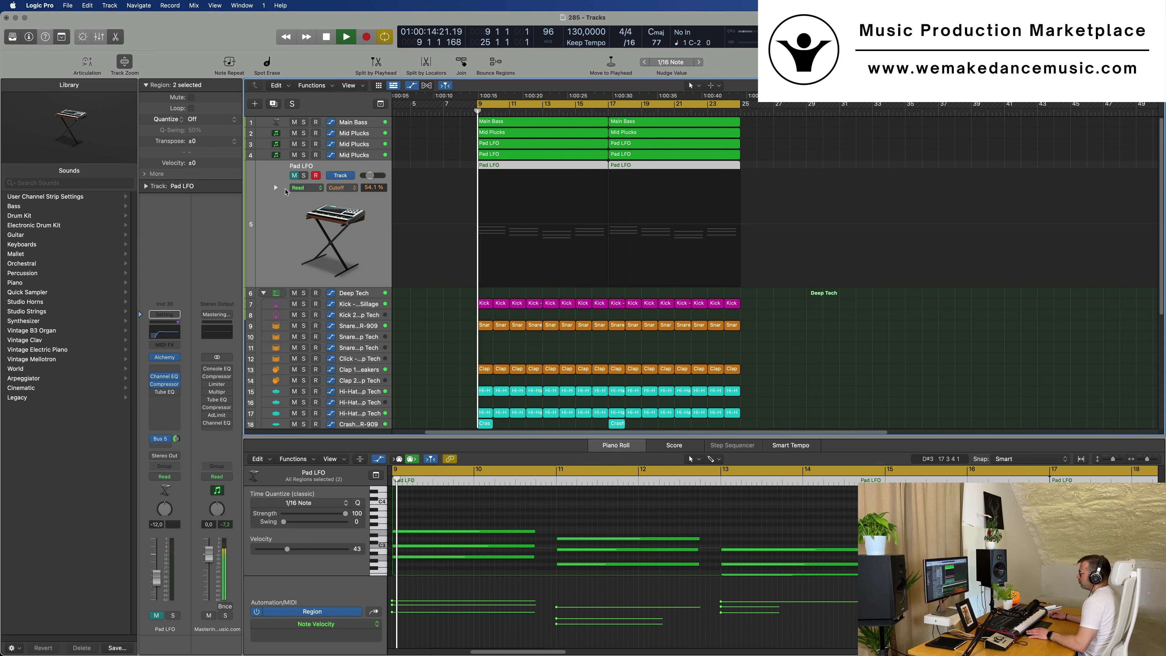
left_click(294, 176)
key("space")
key("space")
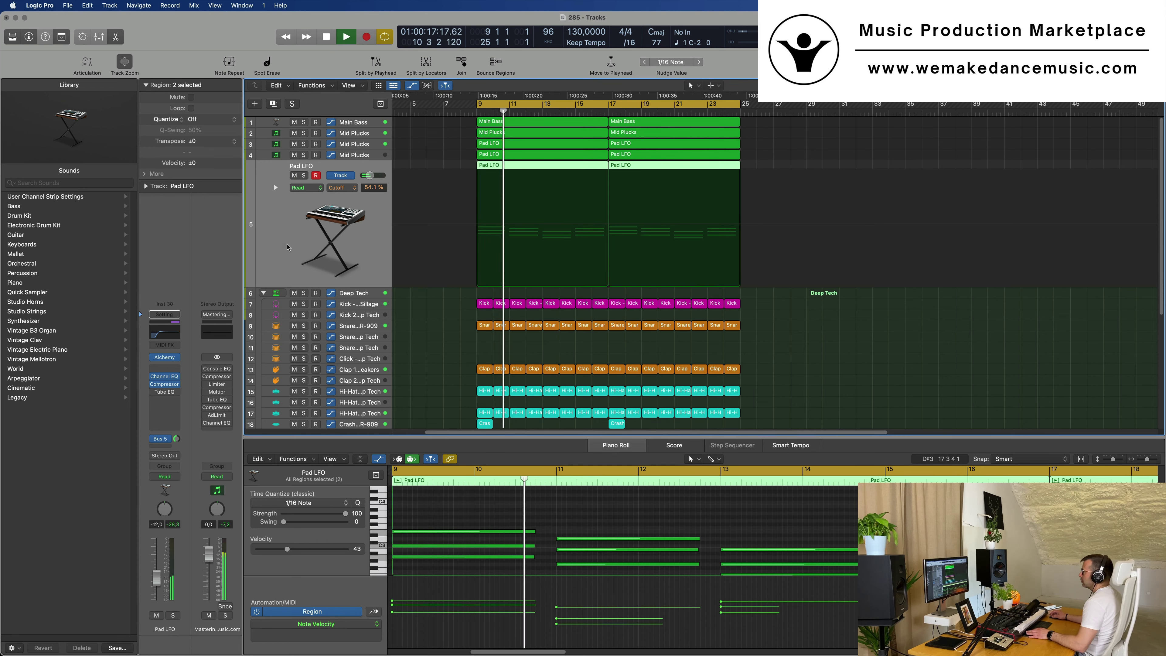
left_click(294, 176)
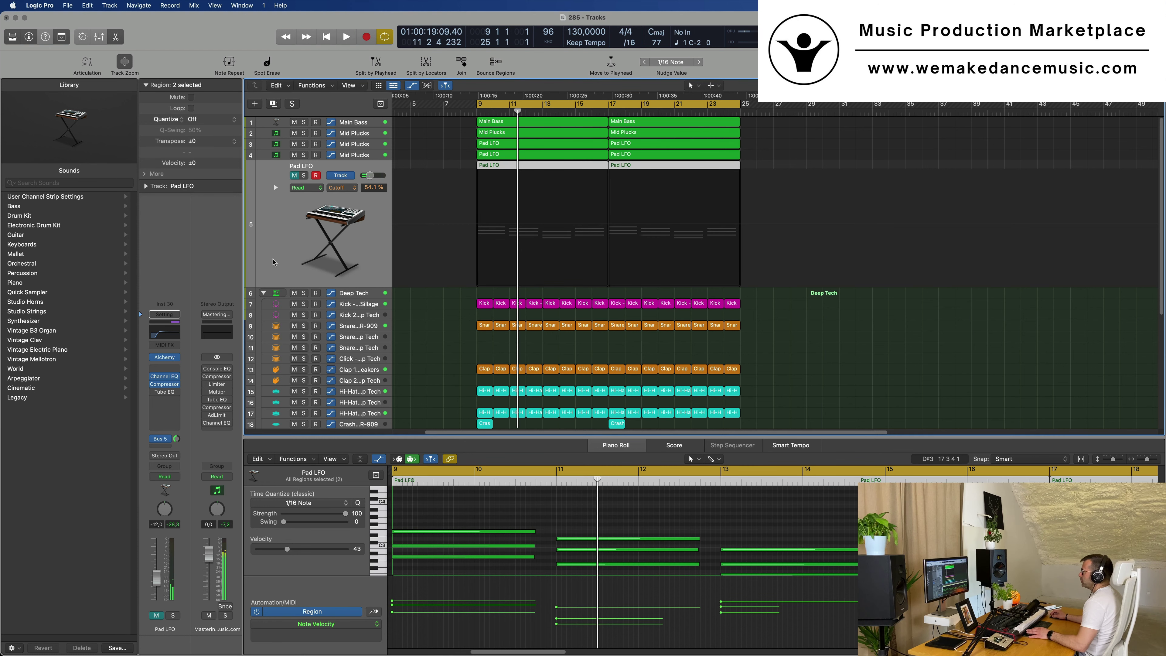
key("space")
key("space")
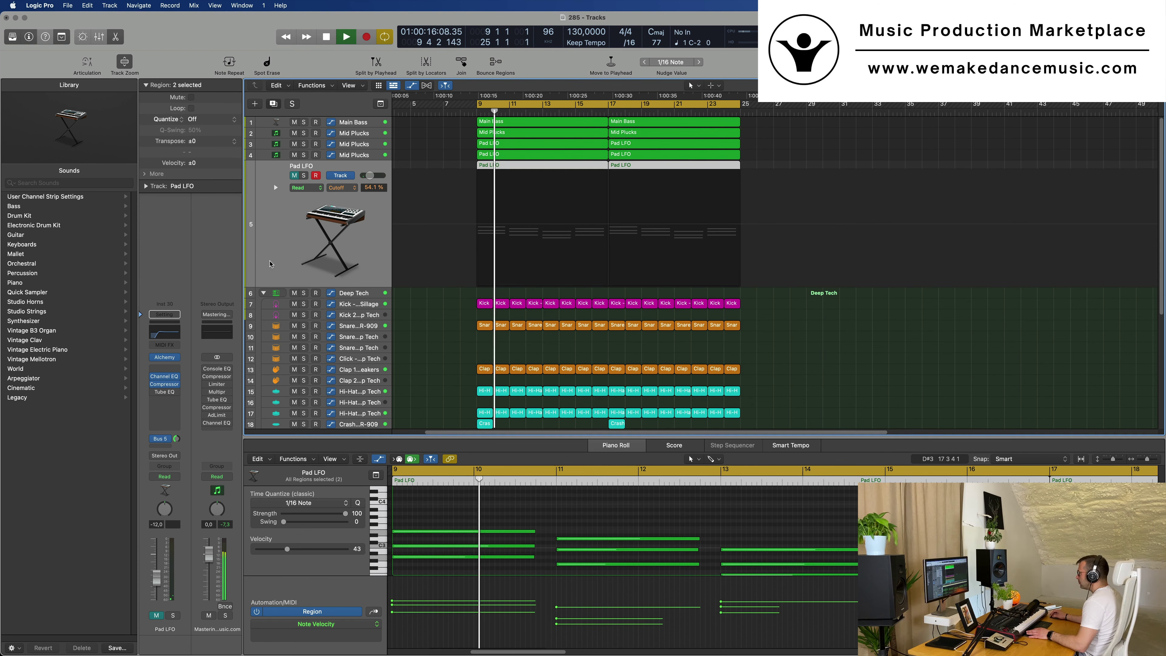
Duplicate the muted Pad LFO track as an empty track and replay the loop with the Mid Plucks stab track selected.
key("super+d")
left_click(355, 157)
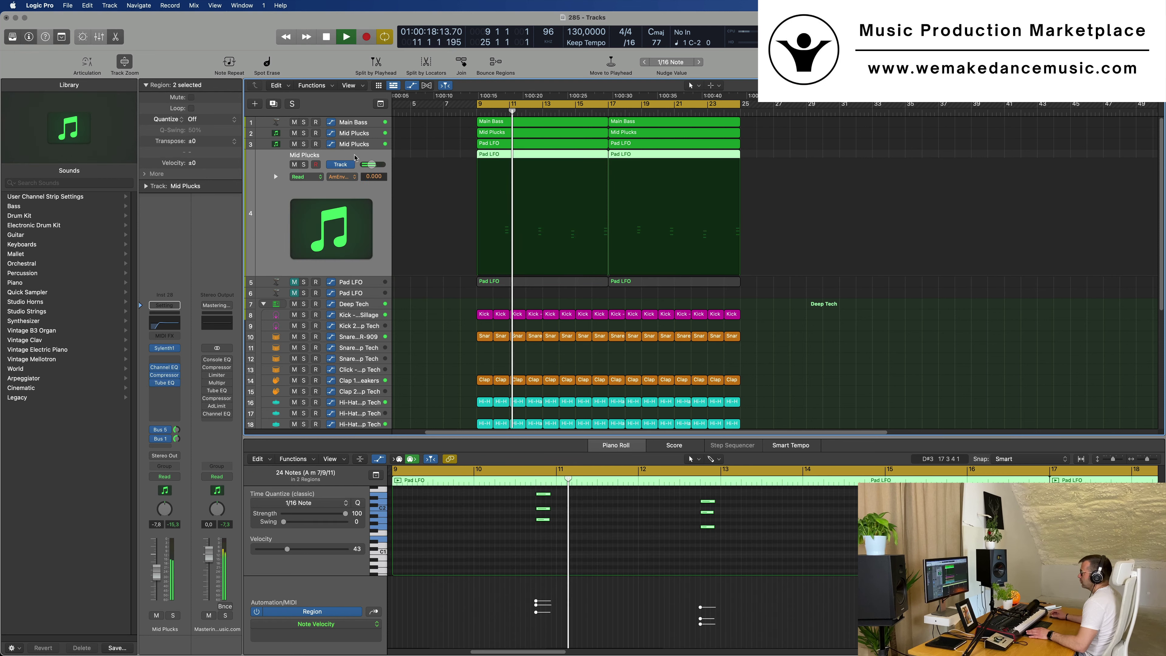
key("space")
key("space")
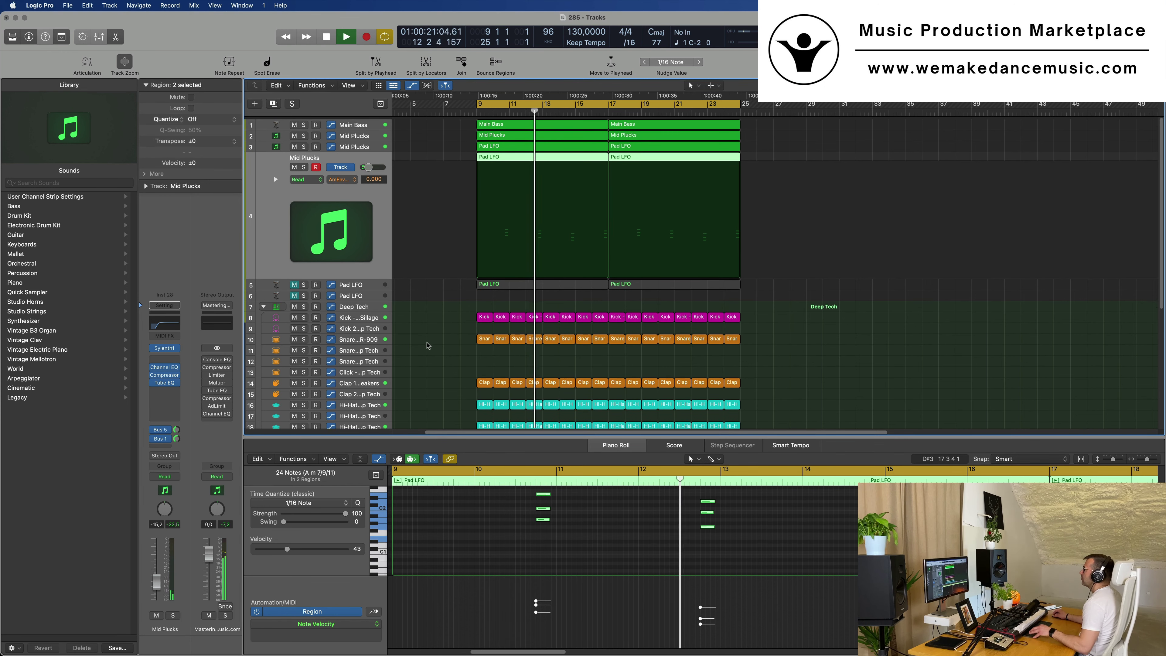
scroll(432, 333, "down", 3)
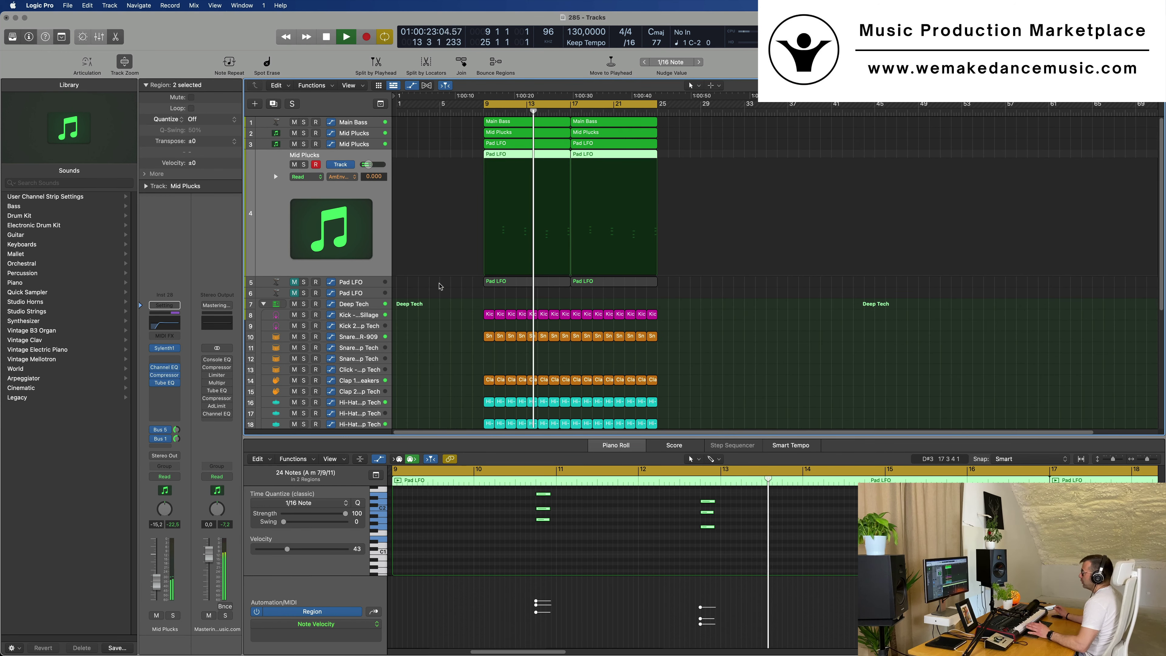
Duplicate the Mid Plucks stab track, open its Sylenth1 instance and record a pluck melody from bar 9.
left_click(273, 103)
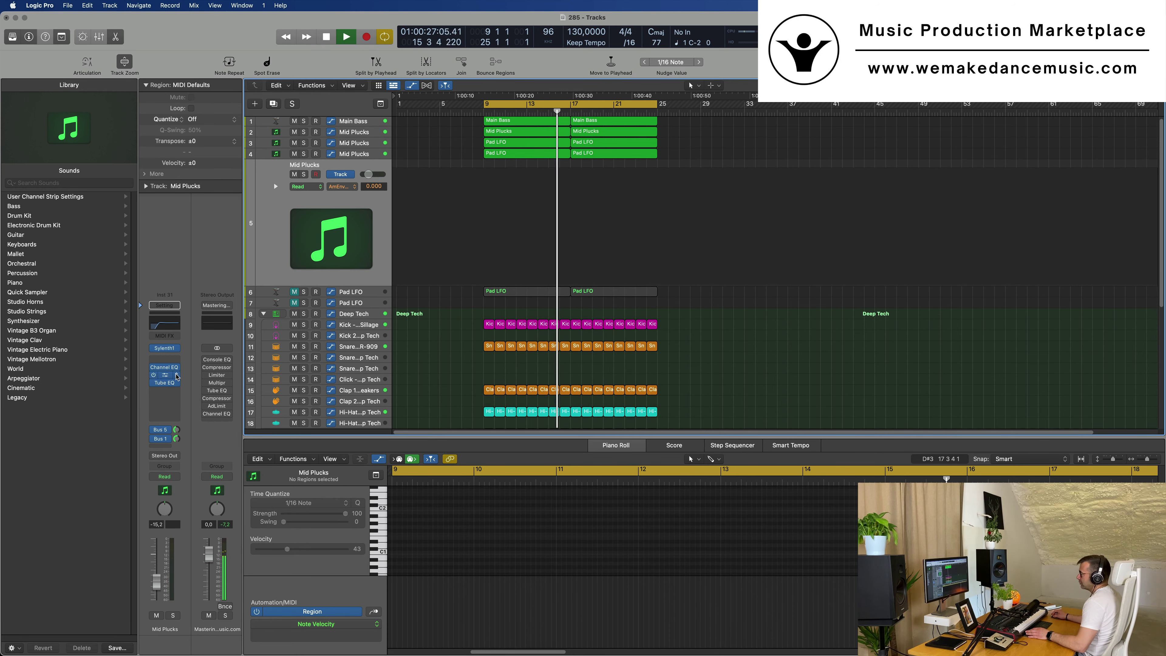
left_click(166, 350)
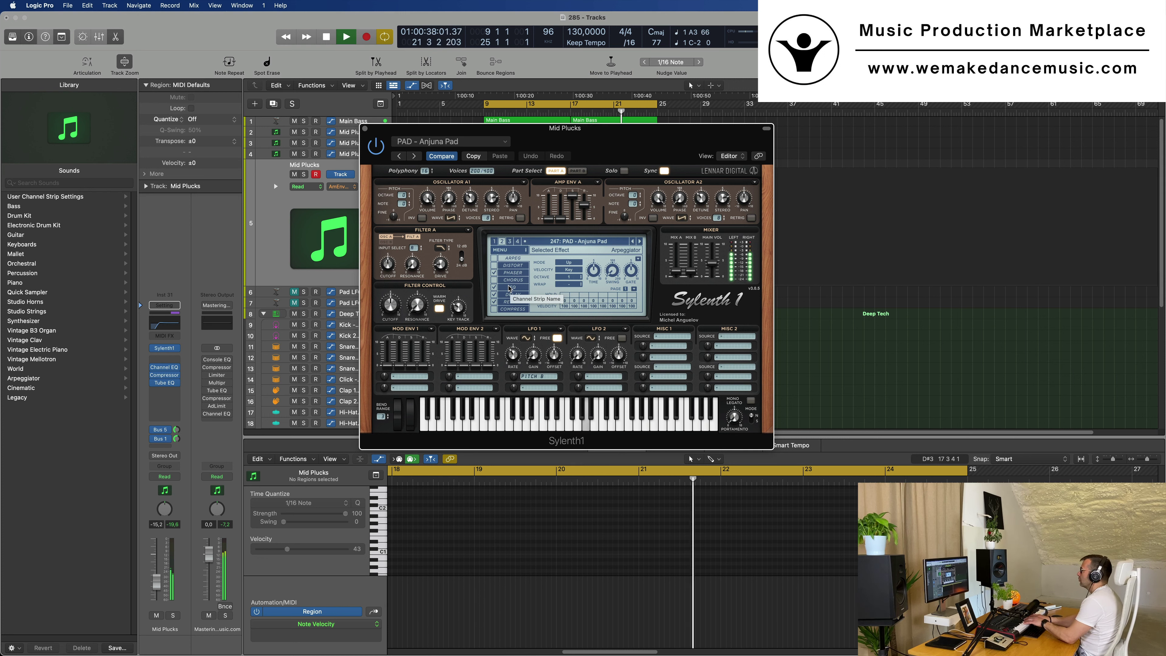
key("r")
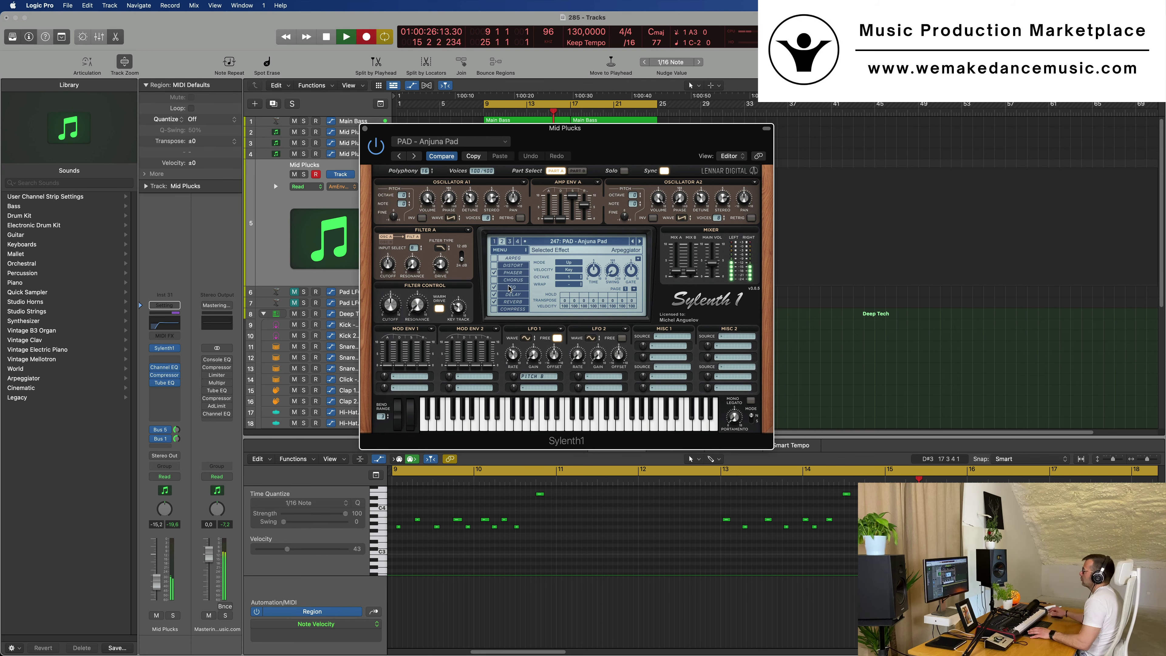
key("space")
key("space")
Move the synth window off the arrangement, cut the recorded region at bar 13 beat 2 and delete the part before it.
left_click_drag(616, 129, 955, 116)
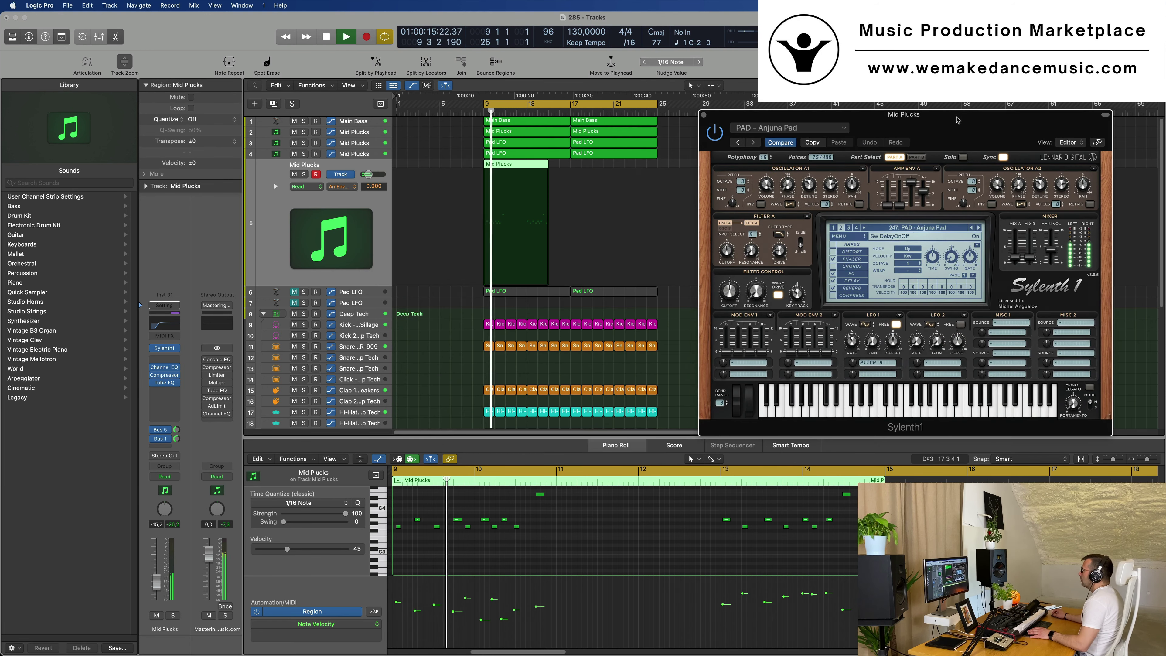
key("space")
key("space")
key("t")
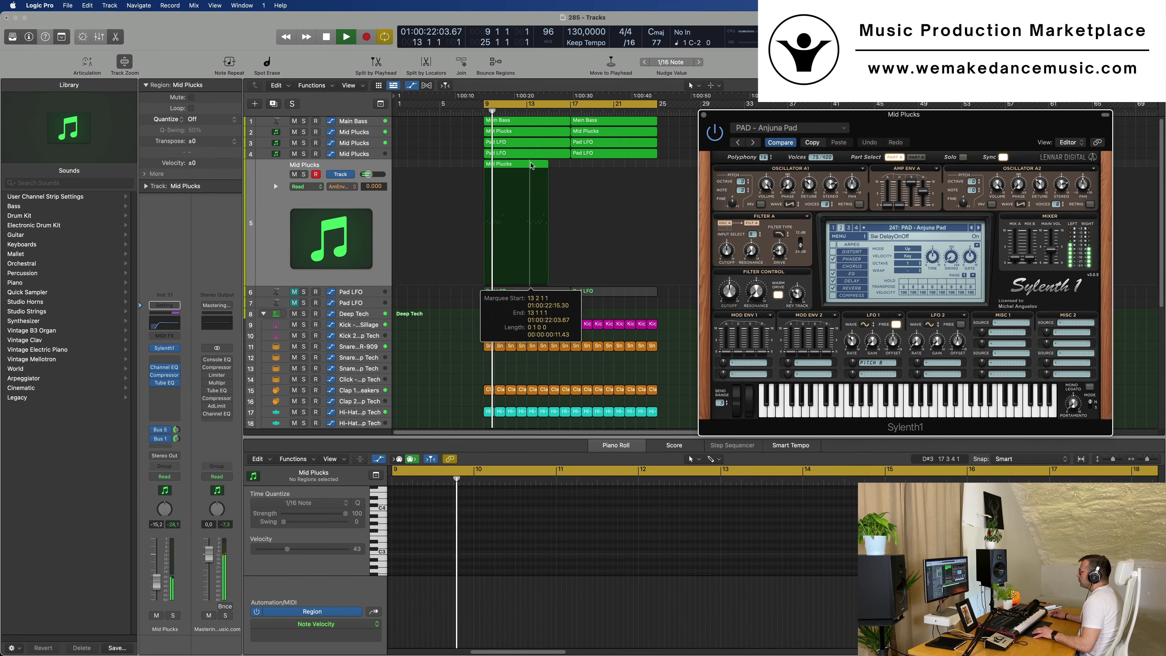
left_click(526, 163)
key("Delete")
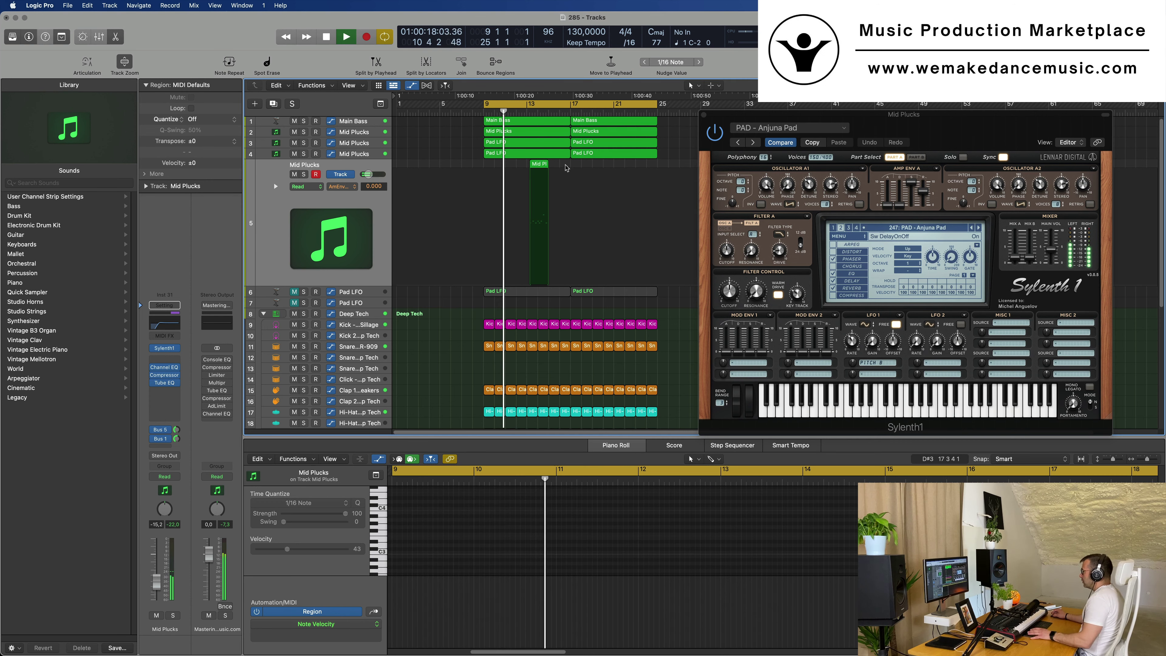
Move the remaining recorded region to the start of bar 9 and play it in the loop.
key("space")
left_click_drag(543, 165, 493, 170)
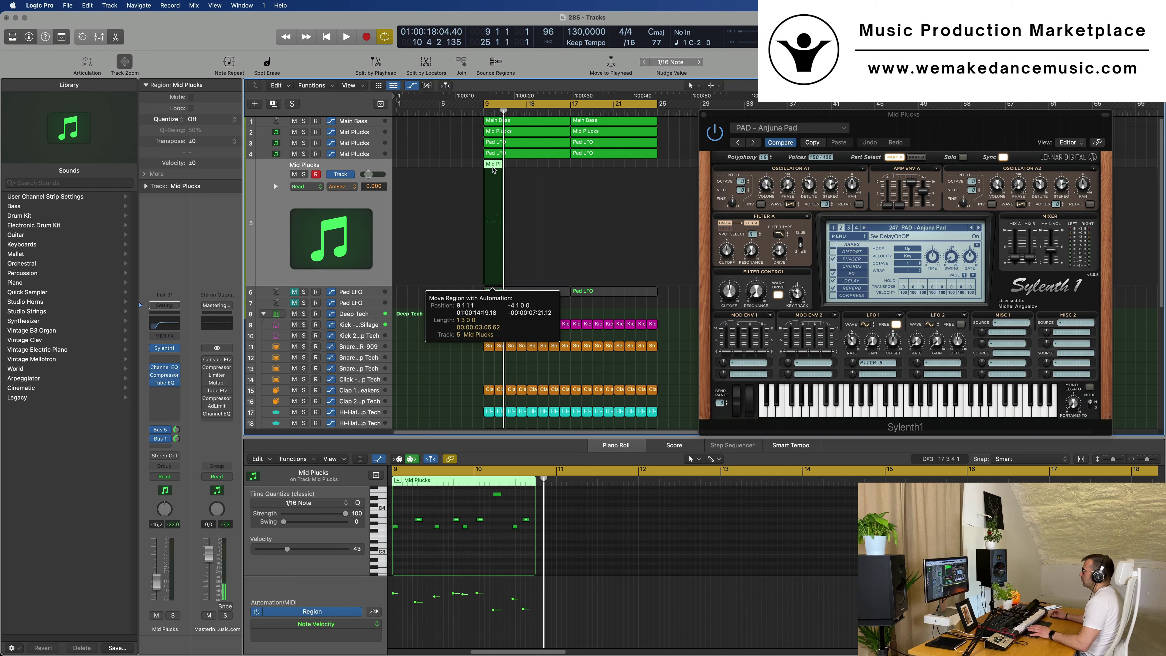
key("space")
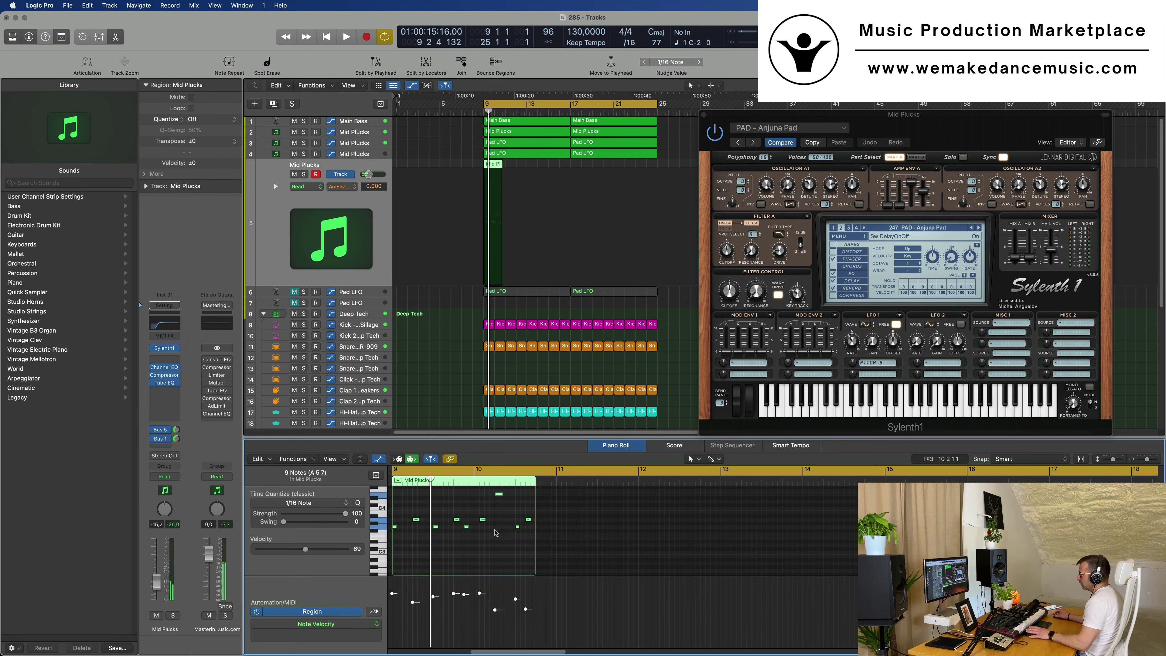
Nudge the short low note just before bar 10 two sixteenths earlier and replay the phrase.
key("space")
key("super+Right")
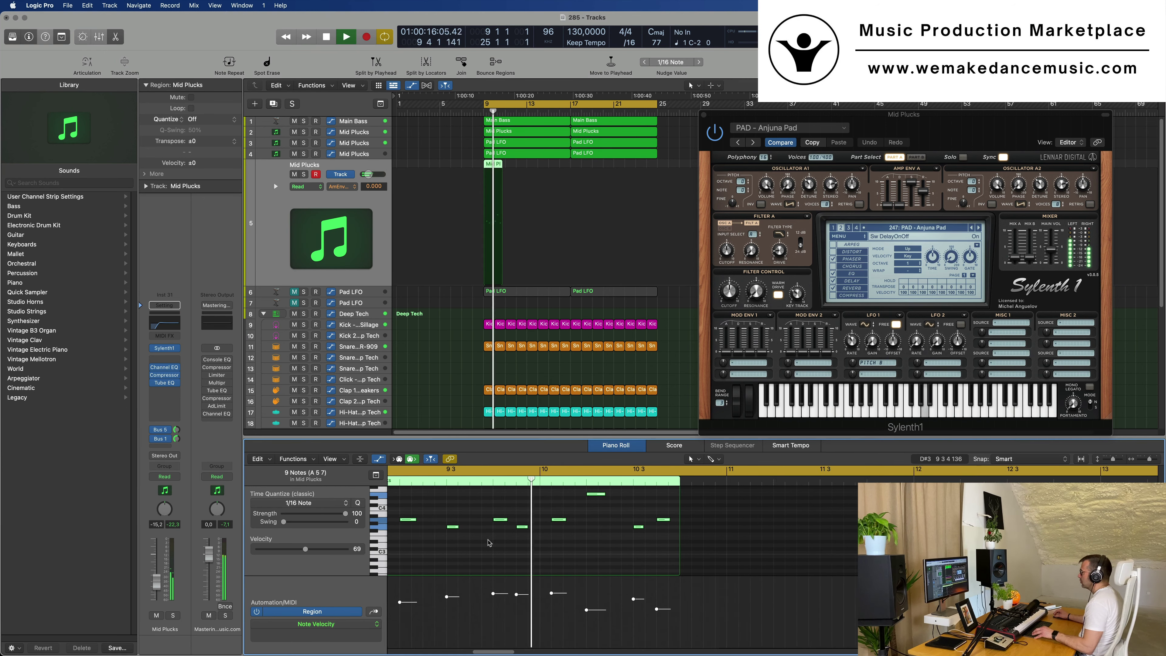
scroll(490, 543, "left", 6)
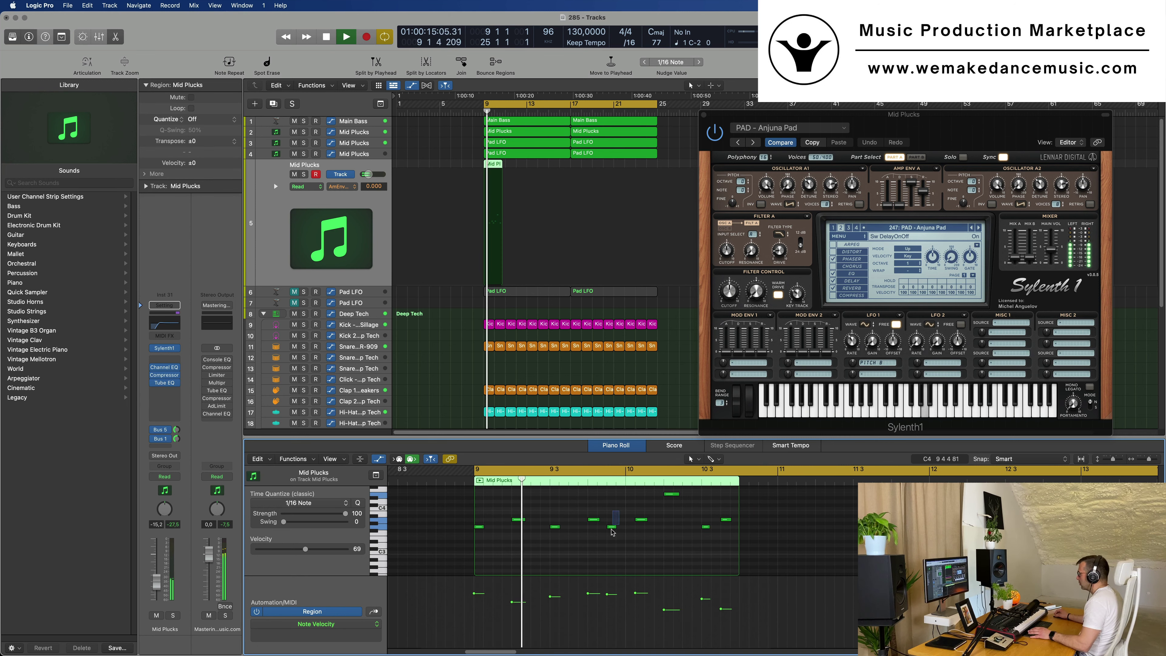
left_click(612, 527)
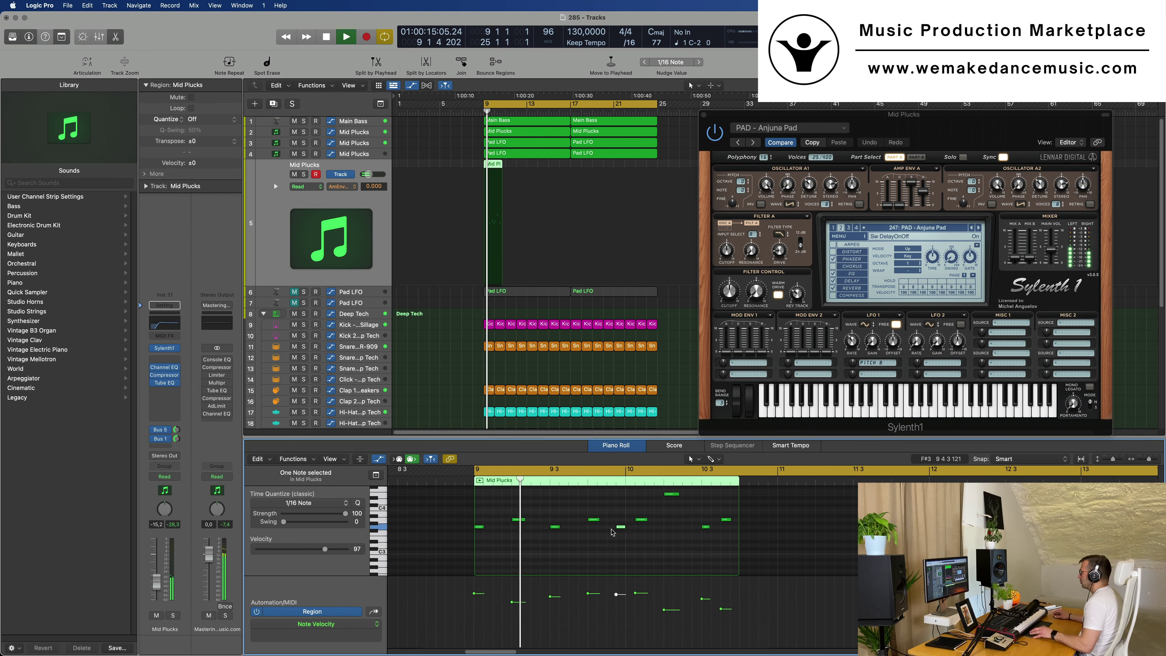
scroll(574, 542, "left", 2)
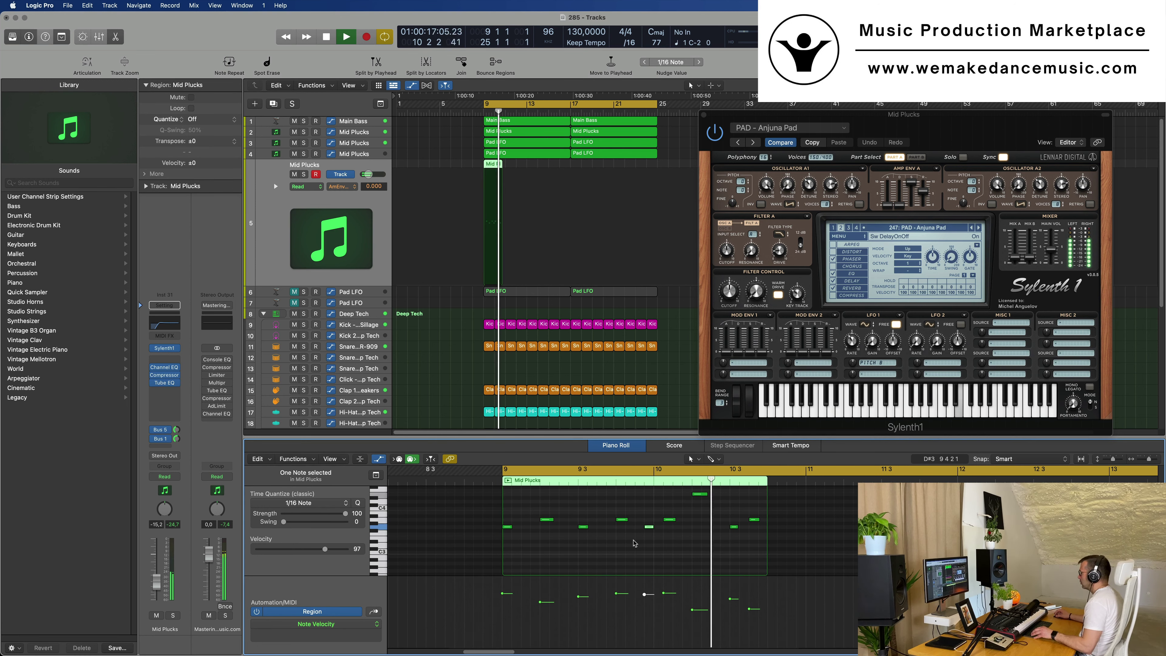
key("alt+Left")
key("alt+Left")
key("alt+Left")
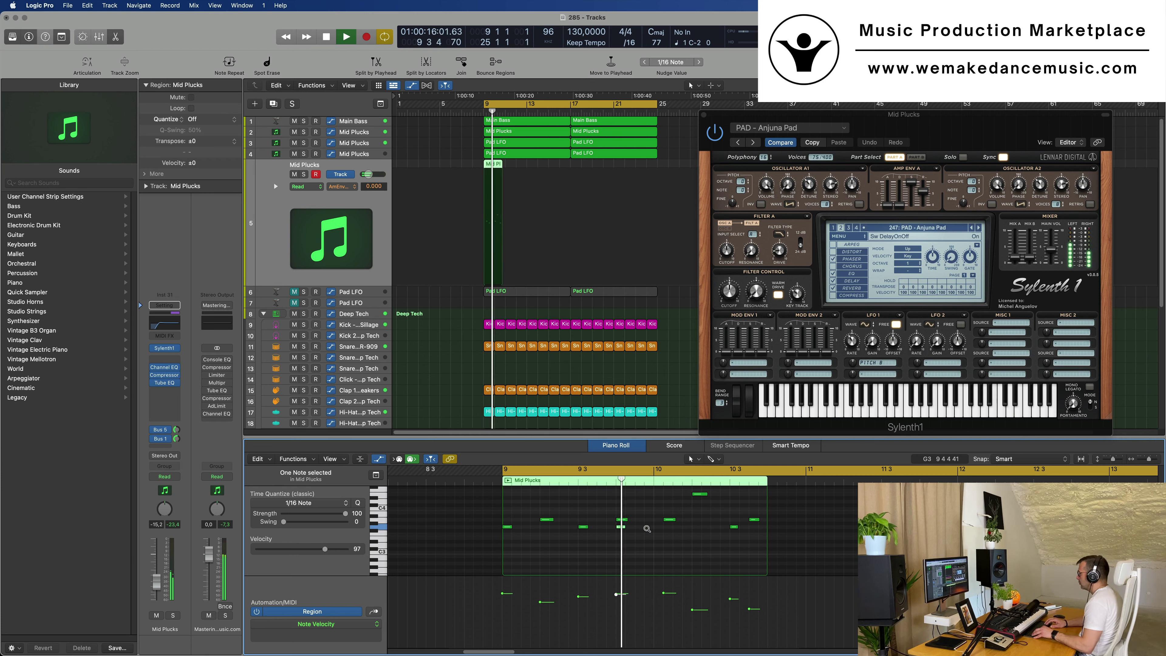
key("alt+Right")
key("space")
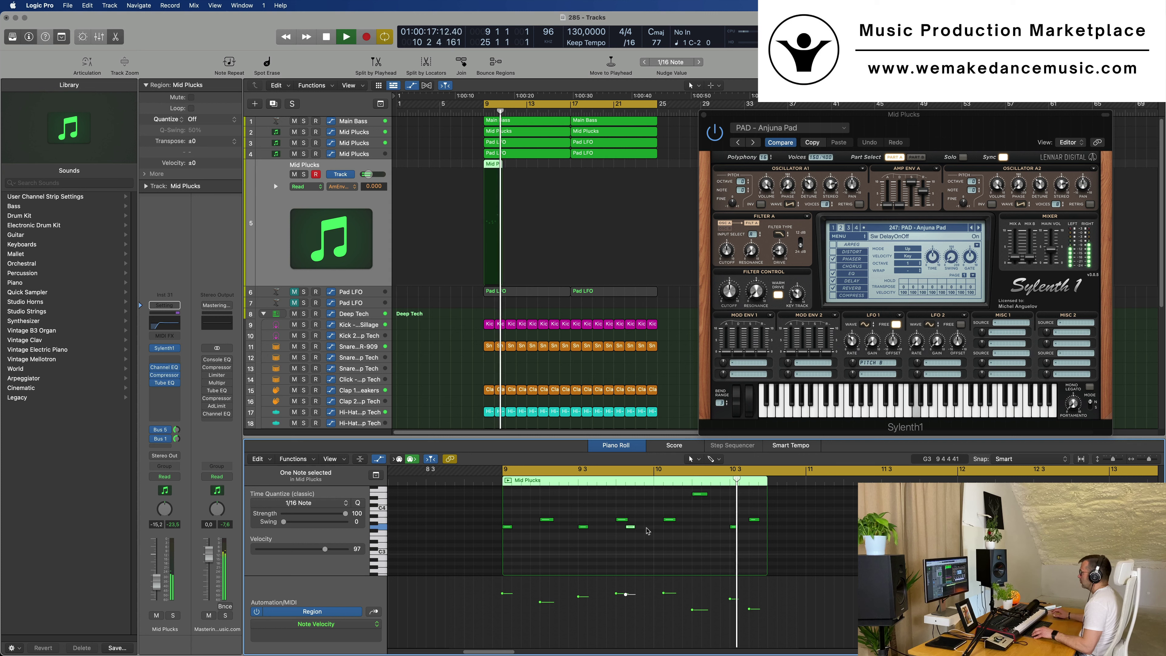
key("space")
key("space")
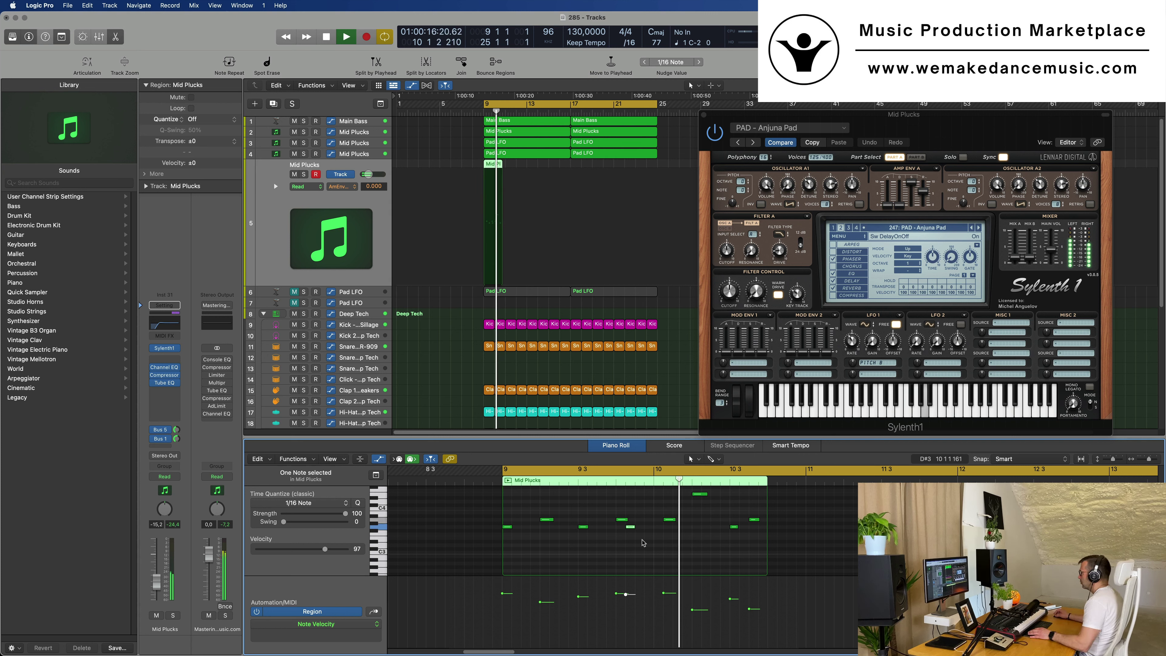
Move the first note after the bar 10 line one sixteenth earlier, onto the start of bar 10.
left_click(669, 520)
key("space")
key("space")
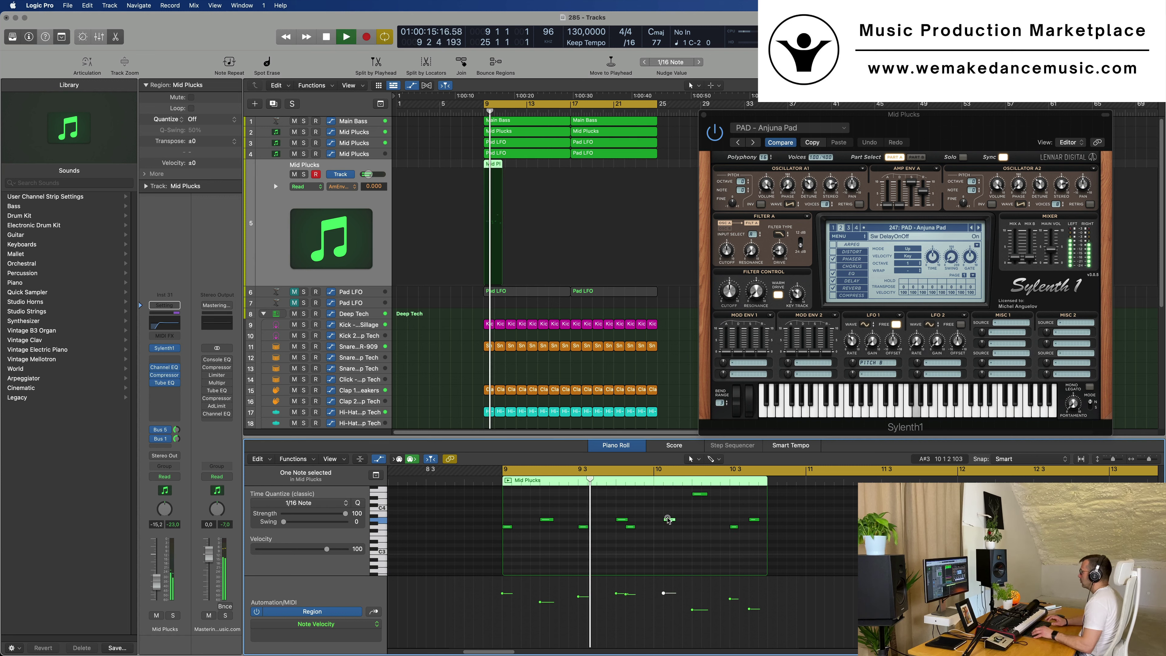
left_click_drag(669, 520, 660, 520)
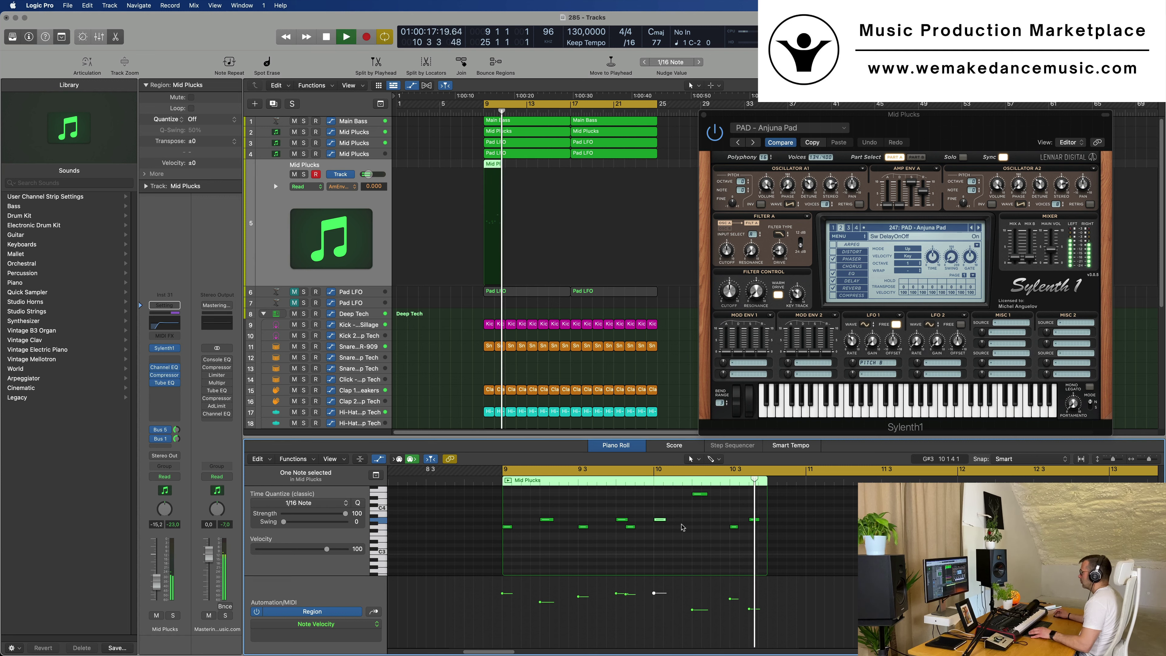
scroll(683, 527, "down", 1)
Replay the phrase and delete the short low note just before bar 10.
key("space")
key("space")
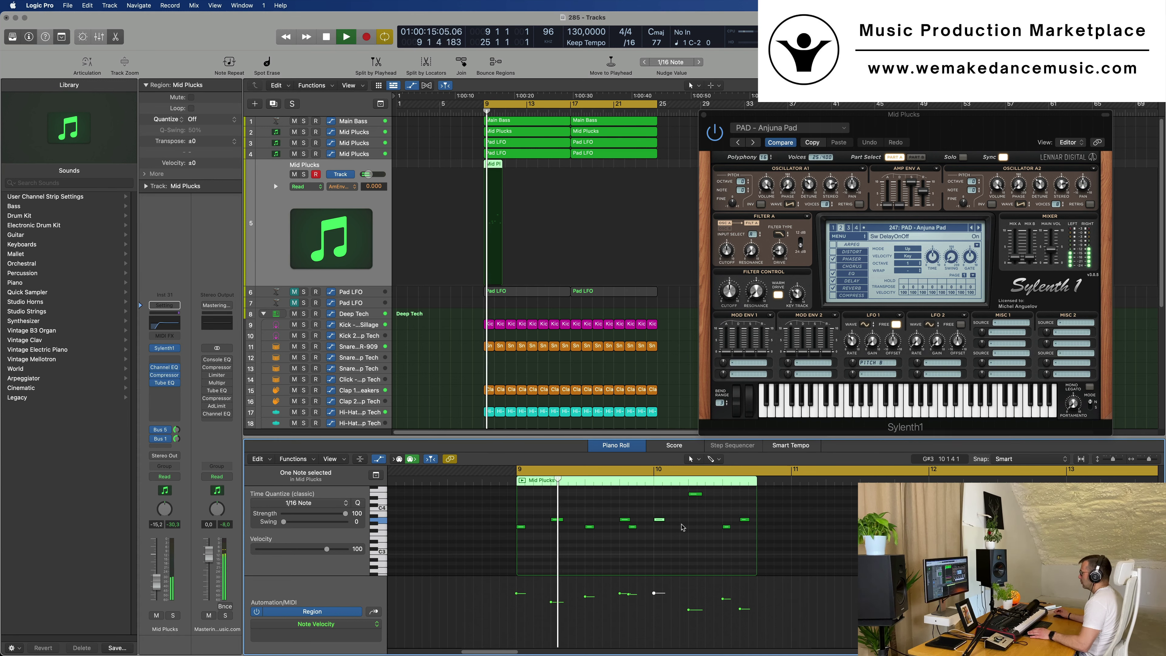
left_click(635, 527)
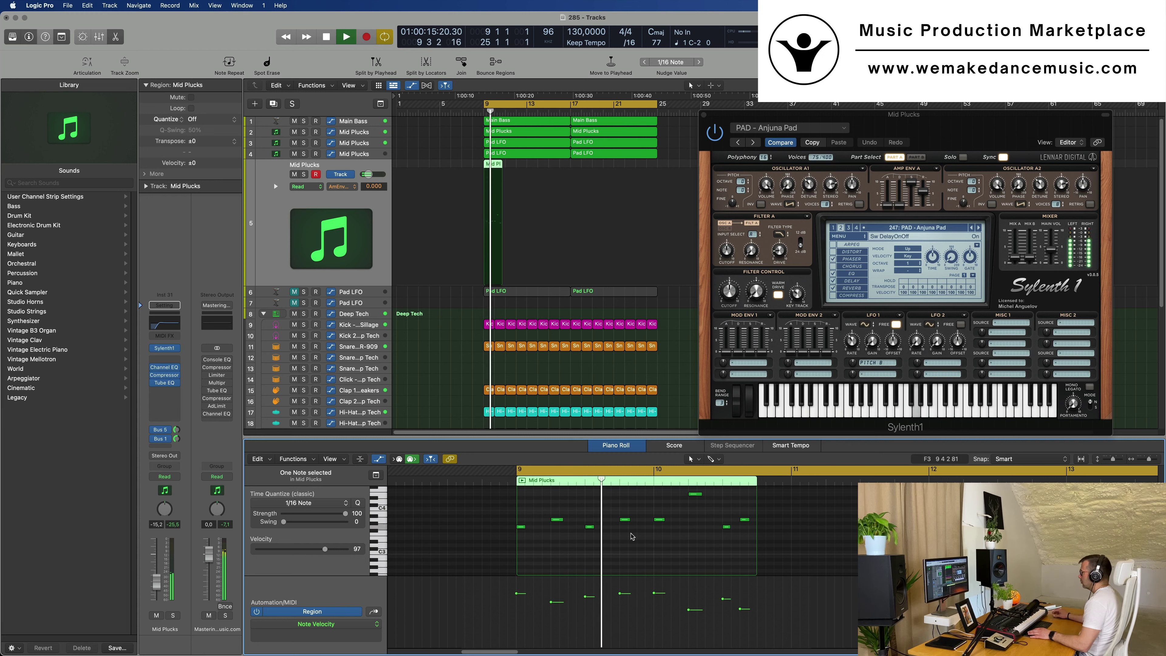
Copy the last note before bar 10 to a lower pitch one sixteenth later, and set the filter control resonance to 0.
key("super+Left")
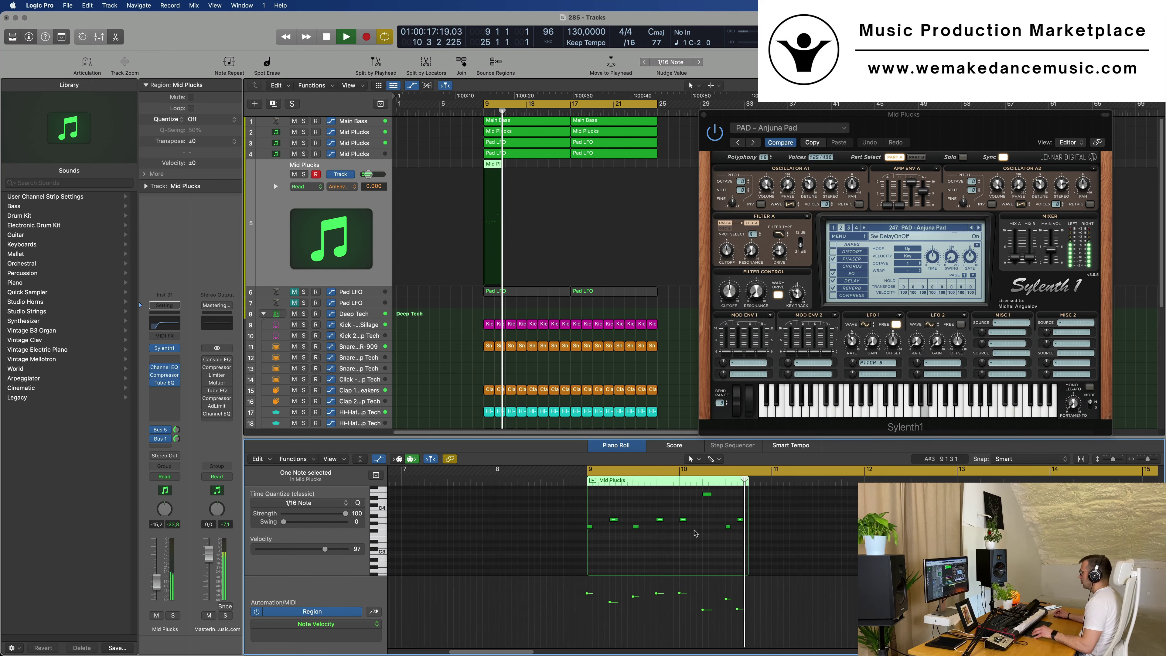
key("space")
key("space")
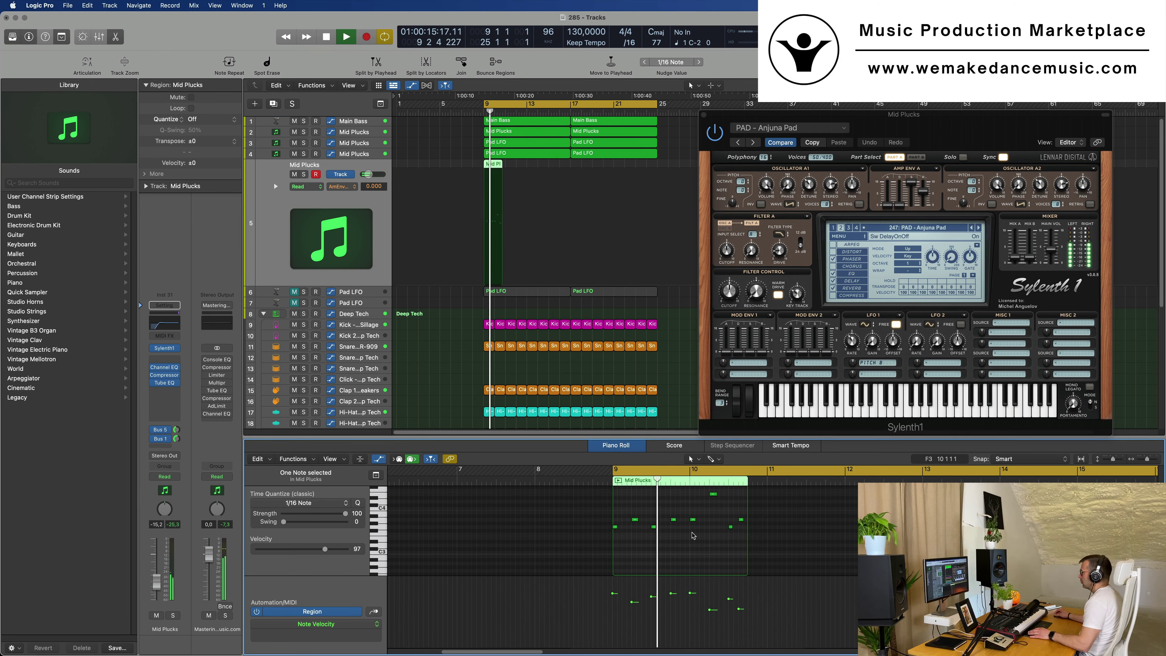
key("super+Right")
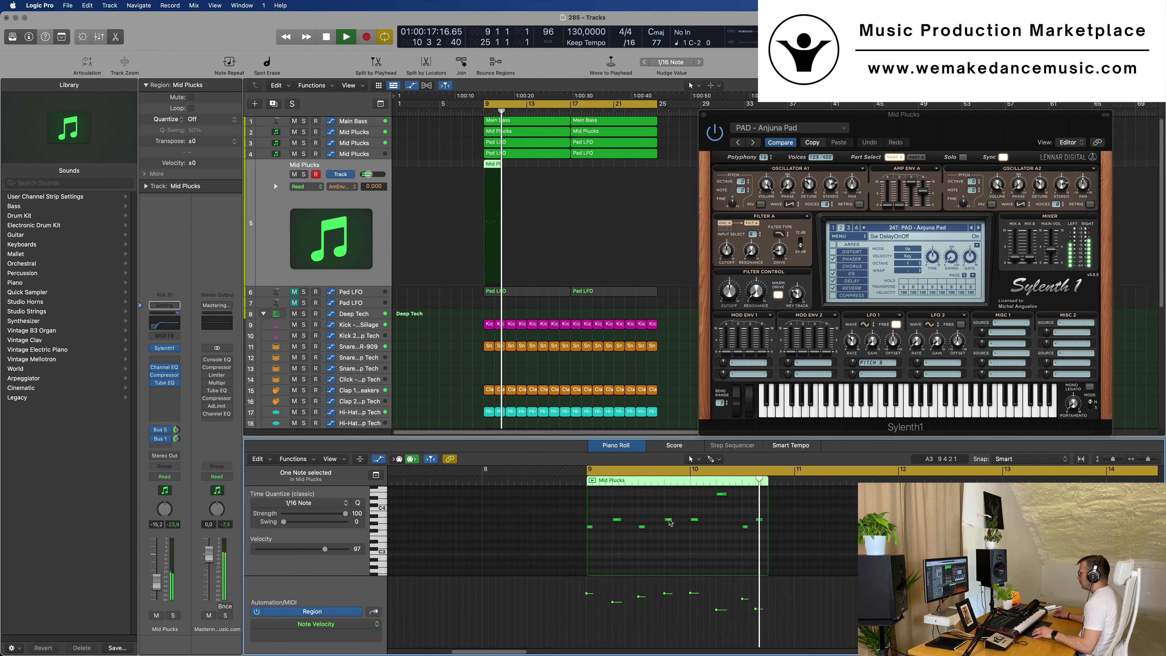
left_click_drag(670, 520, 677, 528)
key("super+Right")
left_click_drag(746, 286, 743, 292)
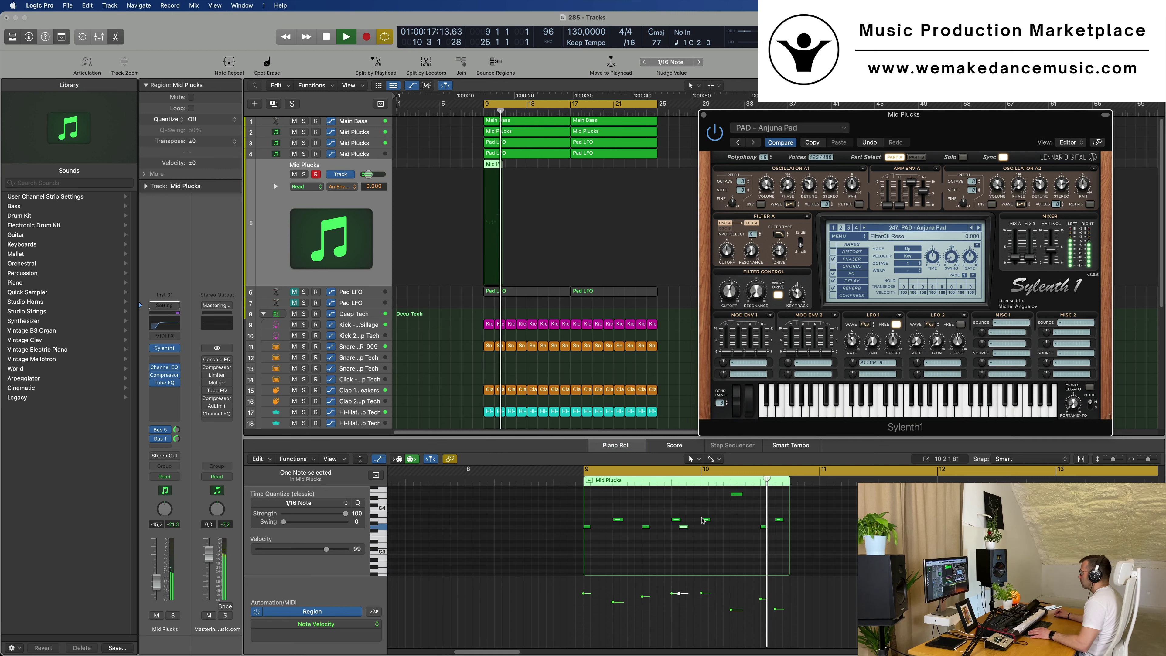
Move the new low note one sixteenth later and the bar 10 note two sixteenths later, and replay the phrase.
left_click(690, 529)
left_click_drag(691, 529, 693, 530)
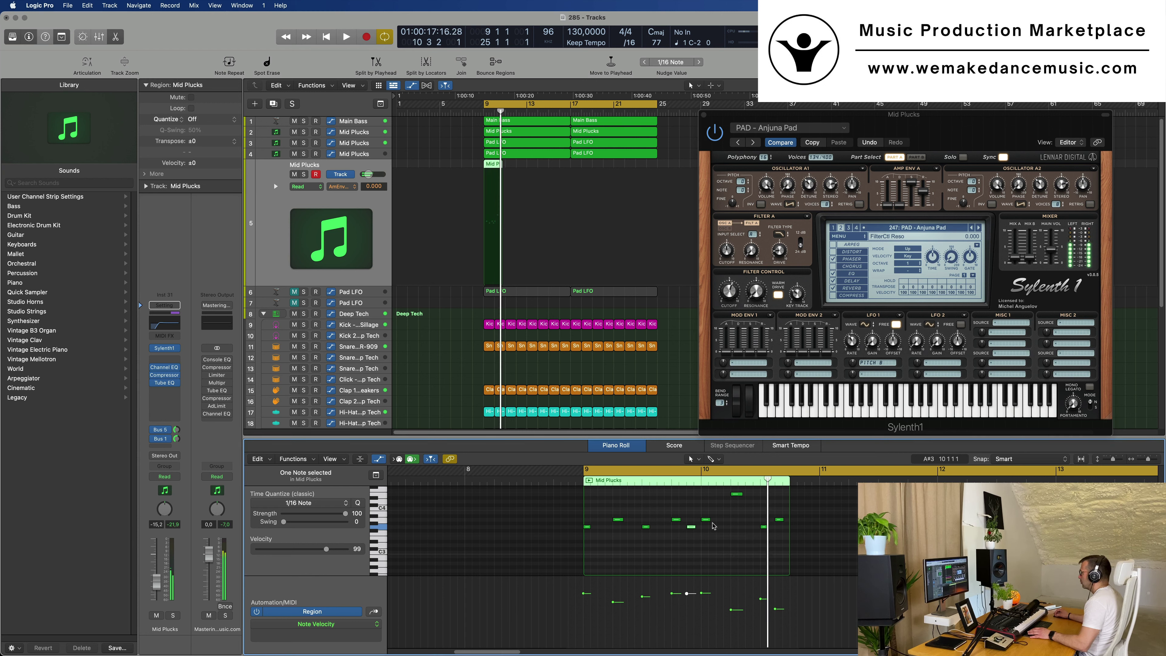
left_click_drag(708, 523, 723, 523)
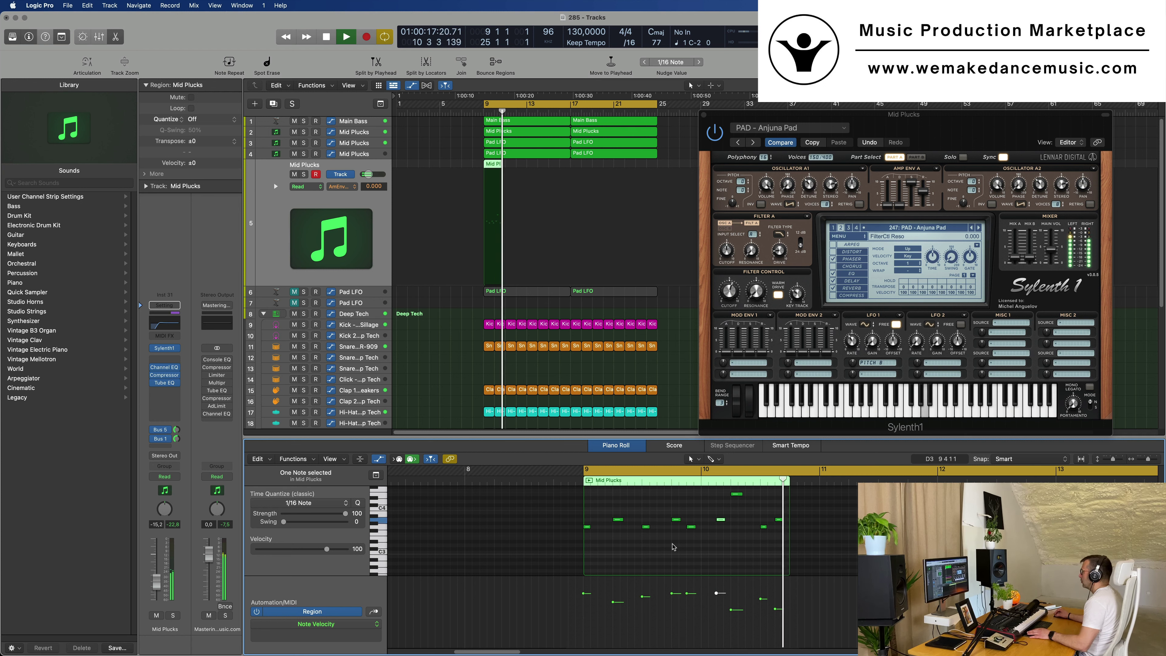
key("space")
key("space")
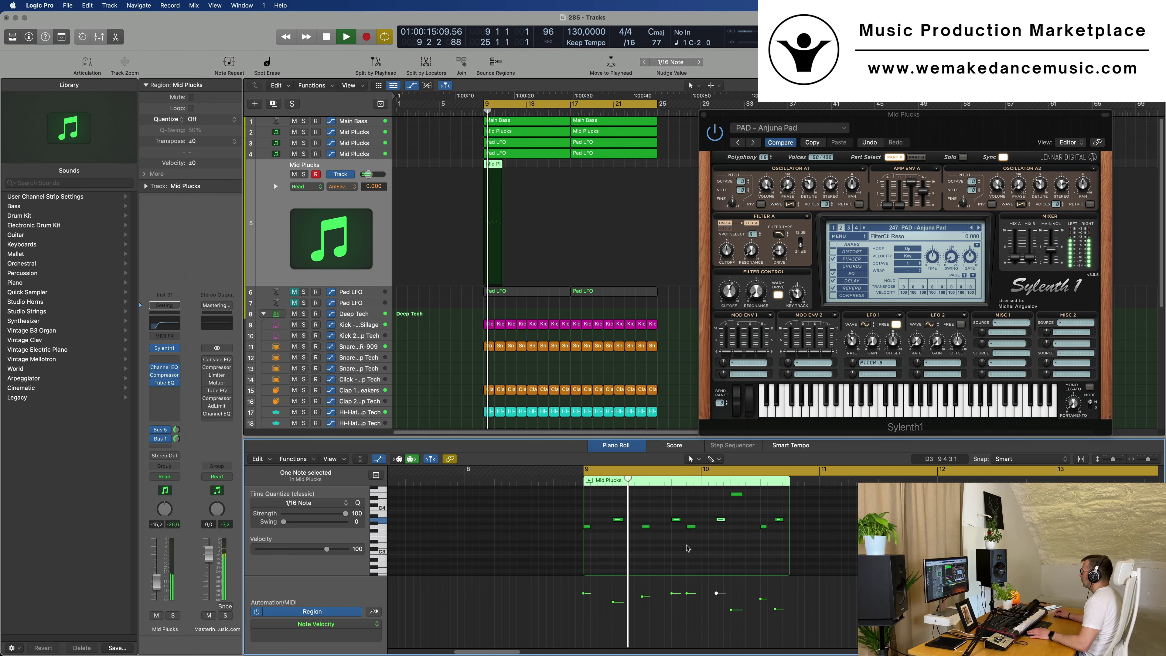
Replay the edited phrase from bar 9 and delete its Mid Plucks region from the fifth track.
key("space")
key("space")
key("space")
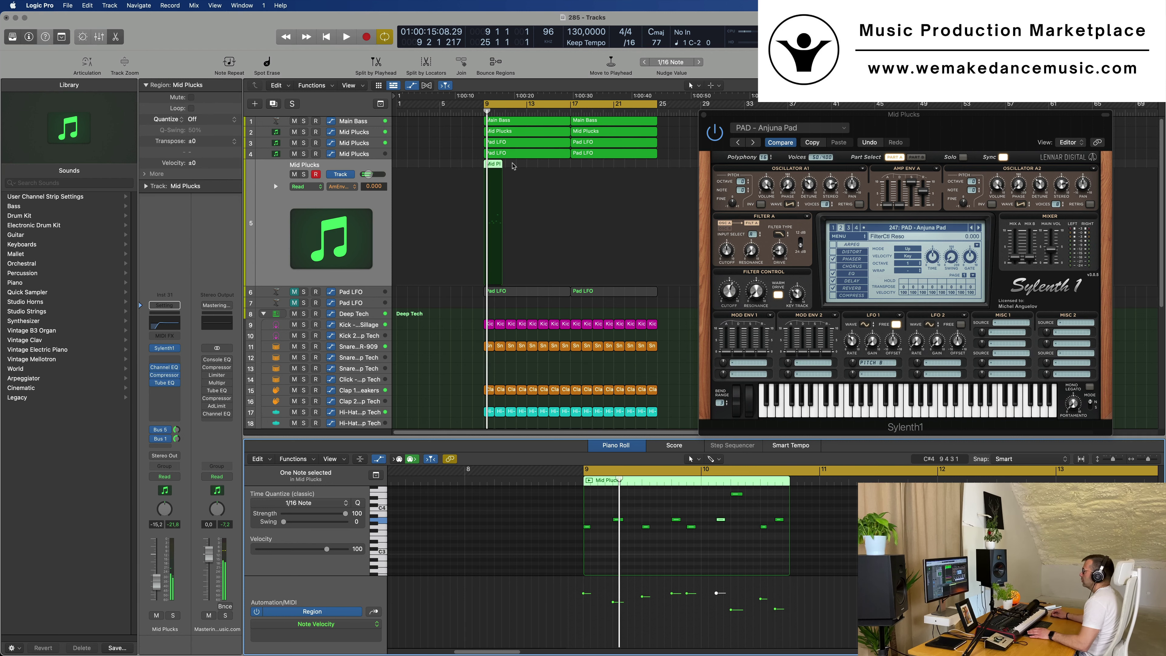
key("Delete")
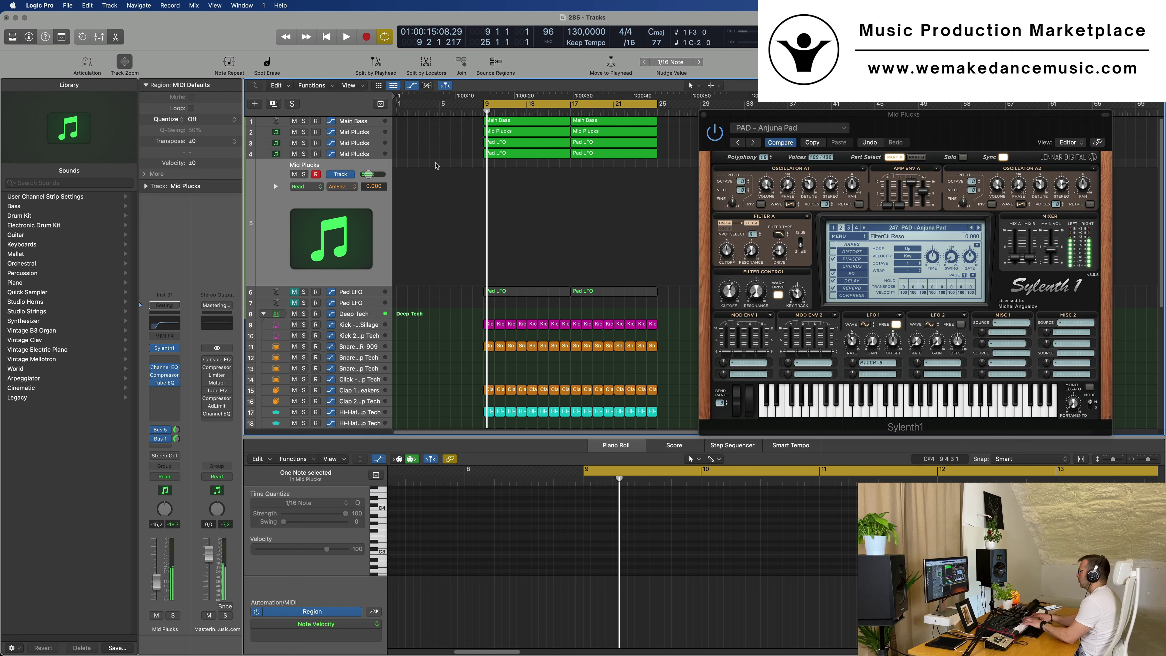
Play the loop and record a new pluck melody take on the fifth Mid Plucks track.
key("space")
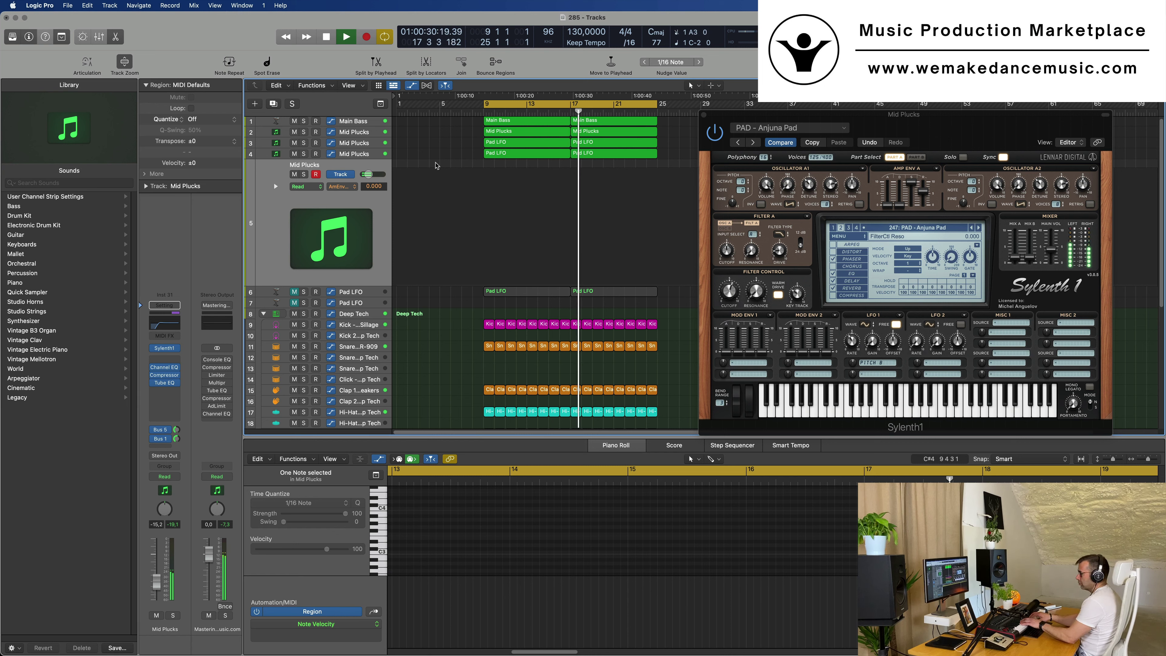
key("r")
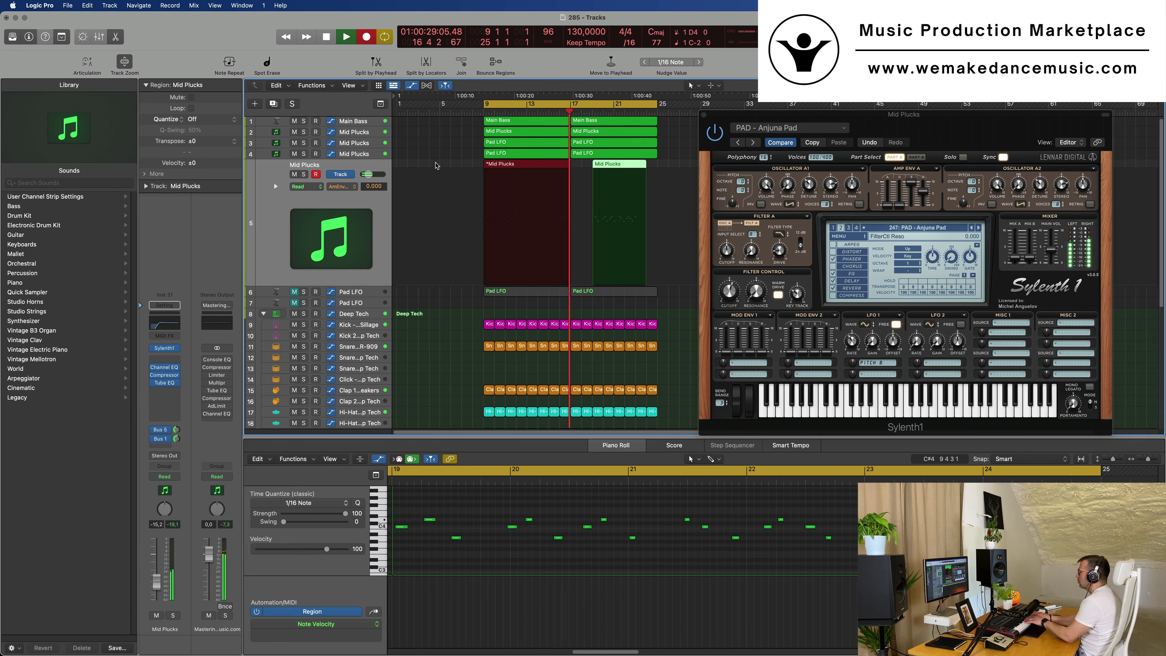
key("space")
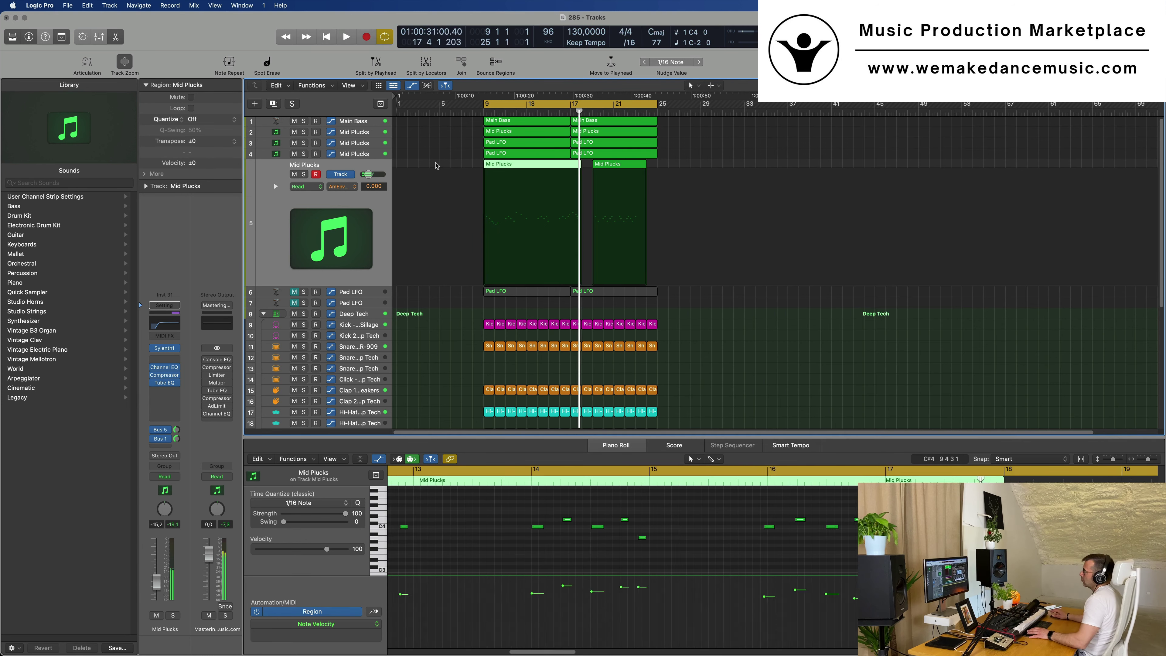
Play the new take from bar 9 and examine its notes in the piano roll.
key("space")
left_click(564, 532)
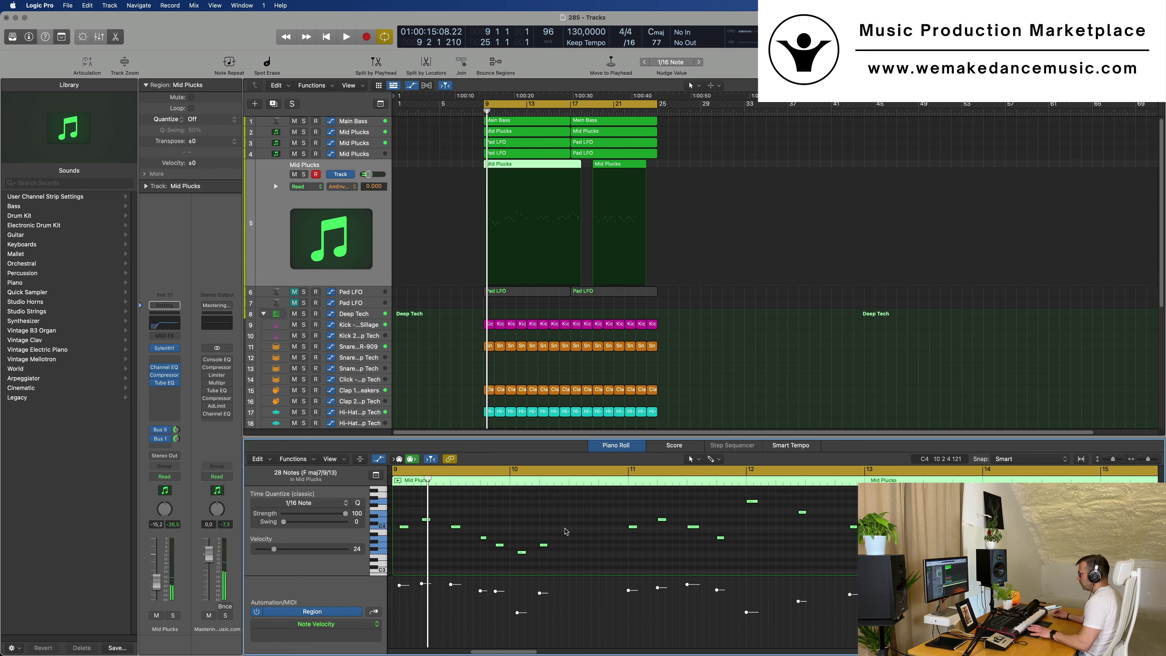
key("space")
key("super+Left")
key("super+Left")
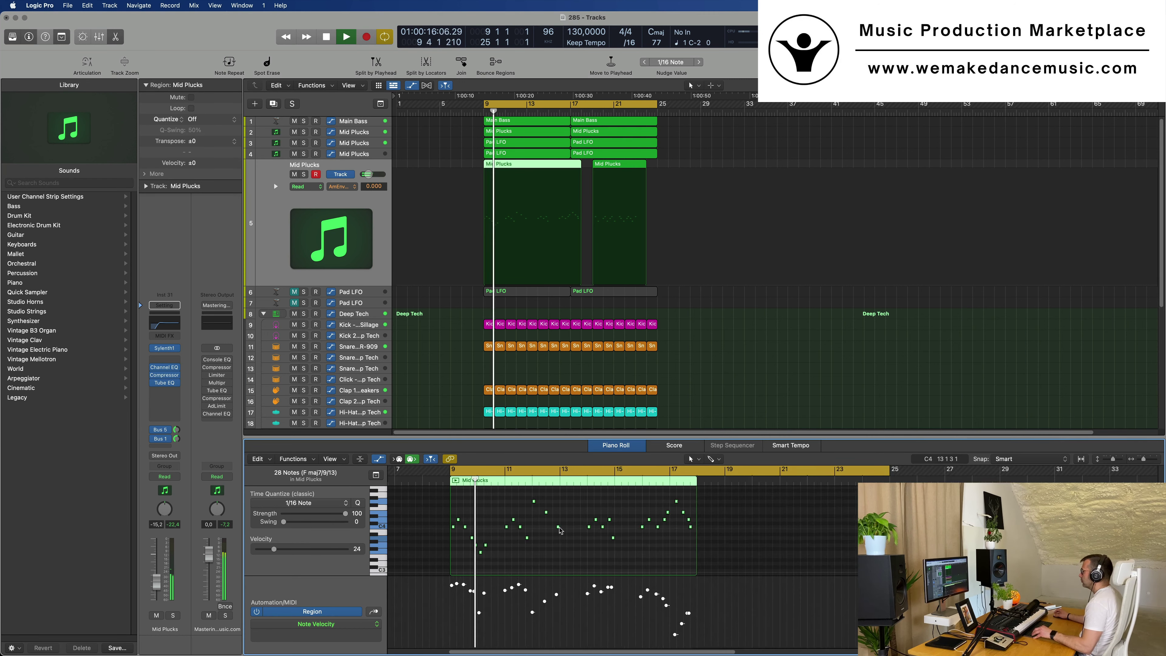
key("super+Right")
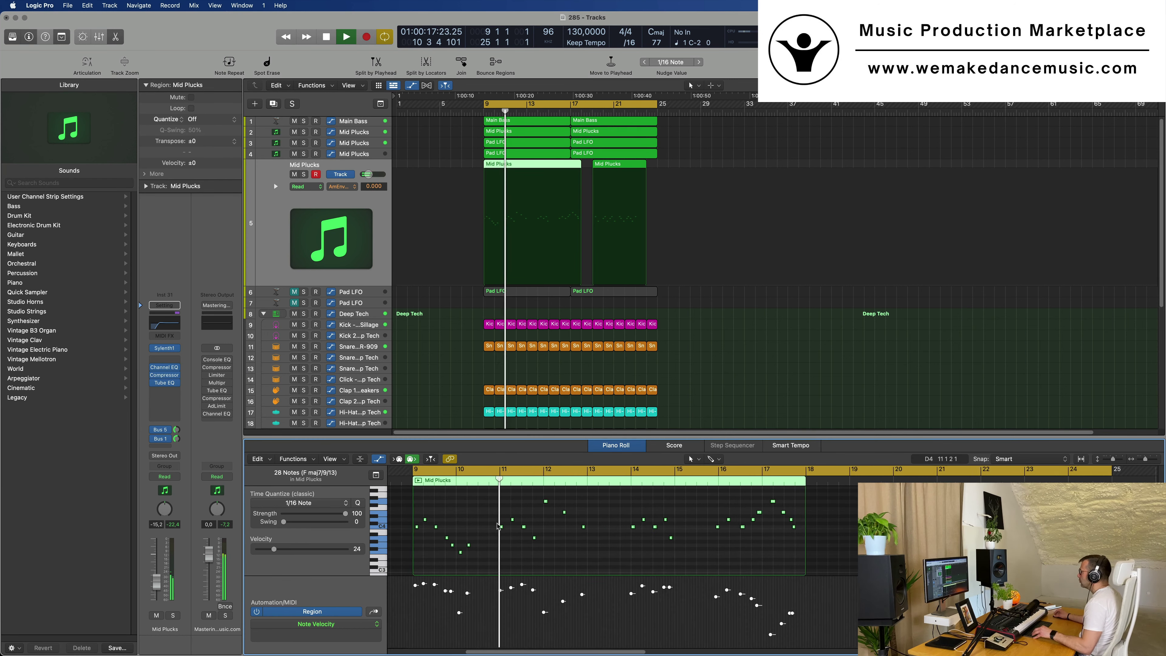
key("super+Right")
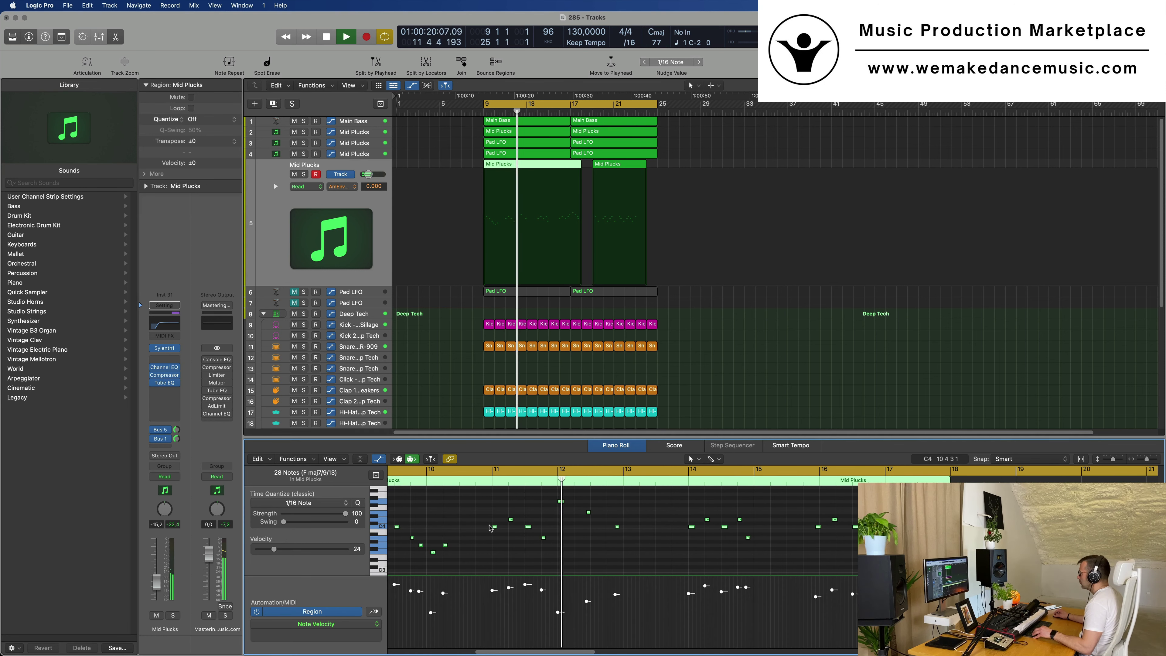
scroll(496, 523, "left", 2)
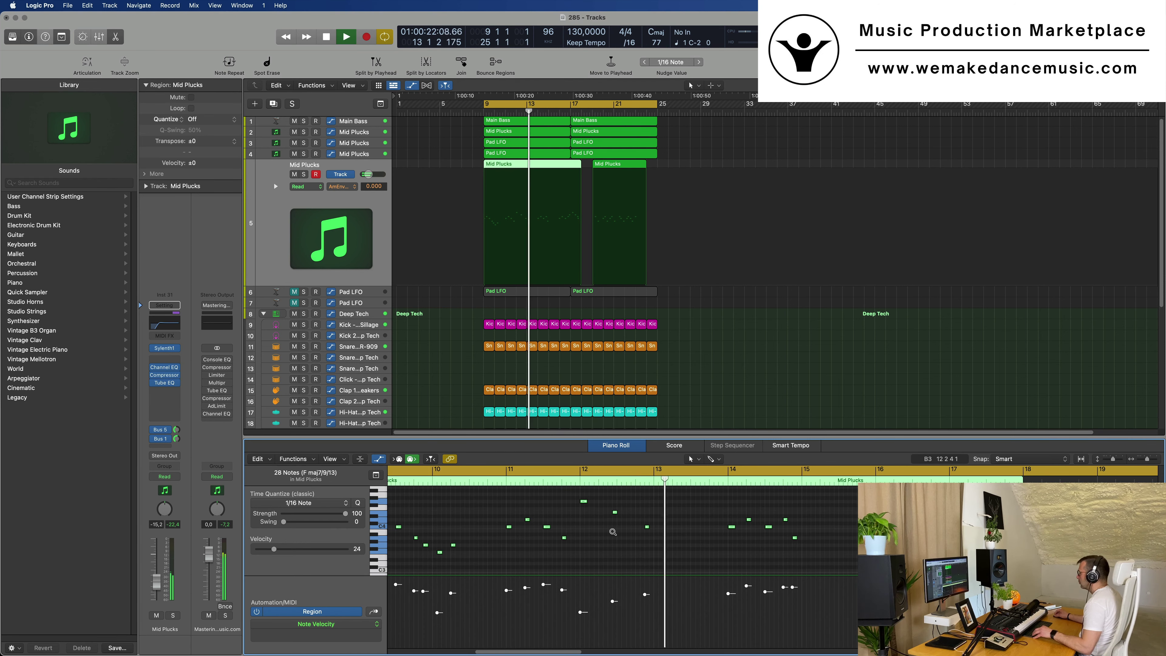
key("super+Right")
left_click(599, 513)
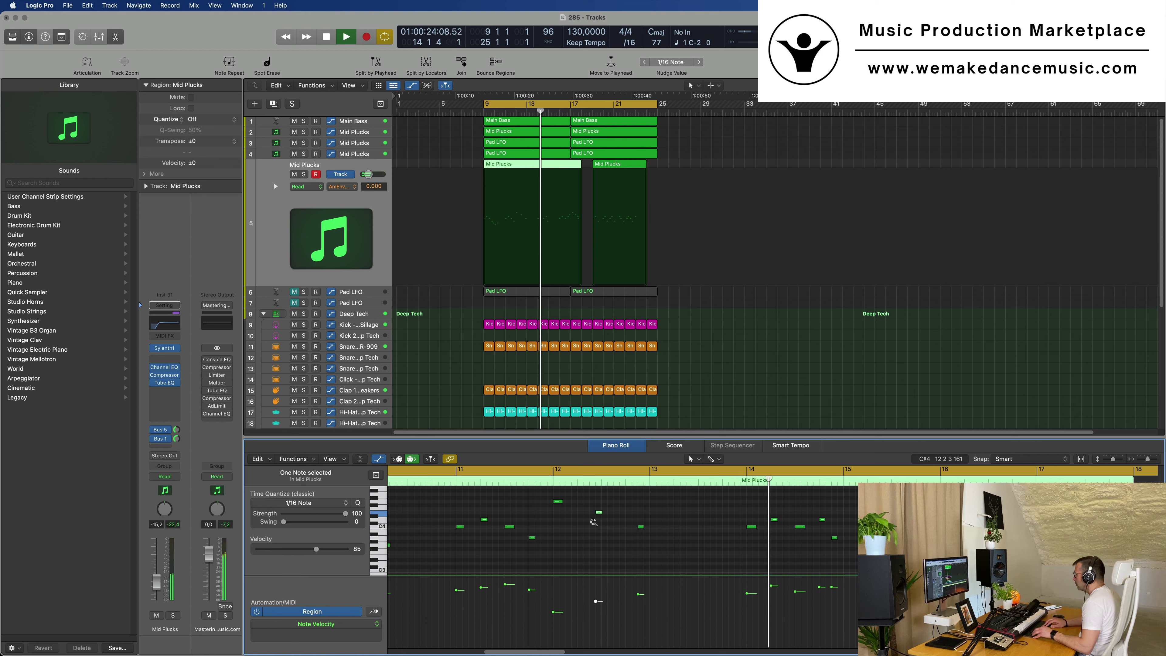
key("space")
key("space")
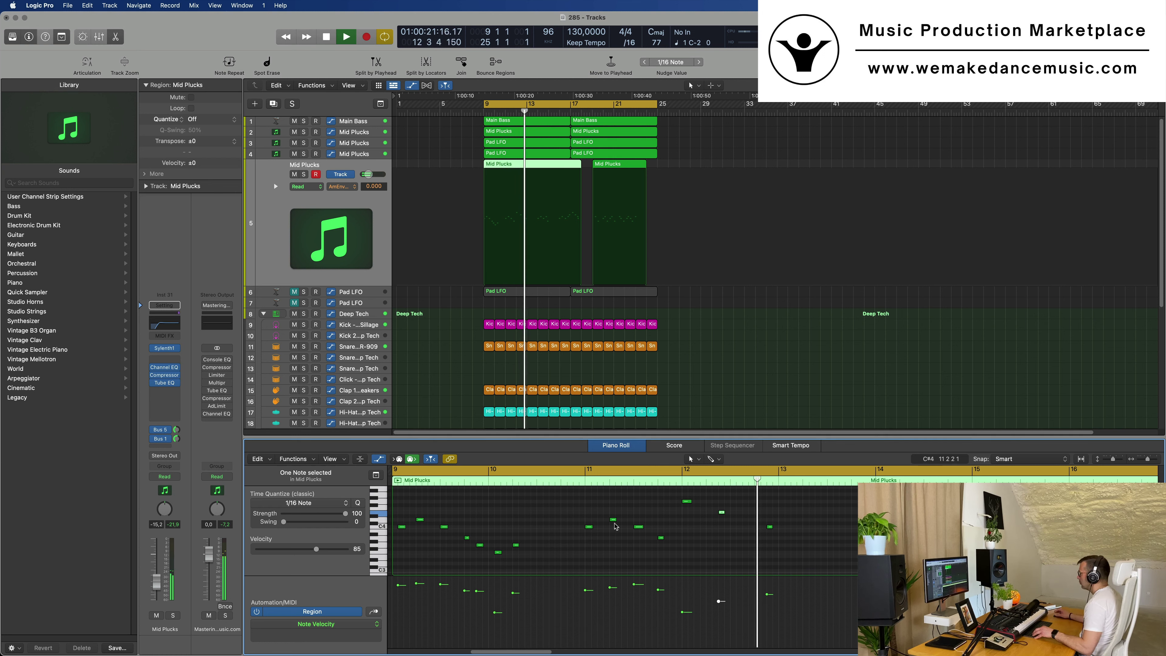
key("space")
key("space")
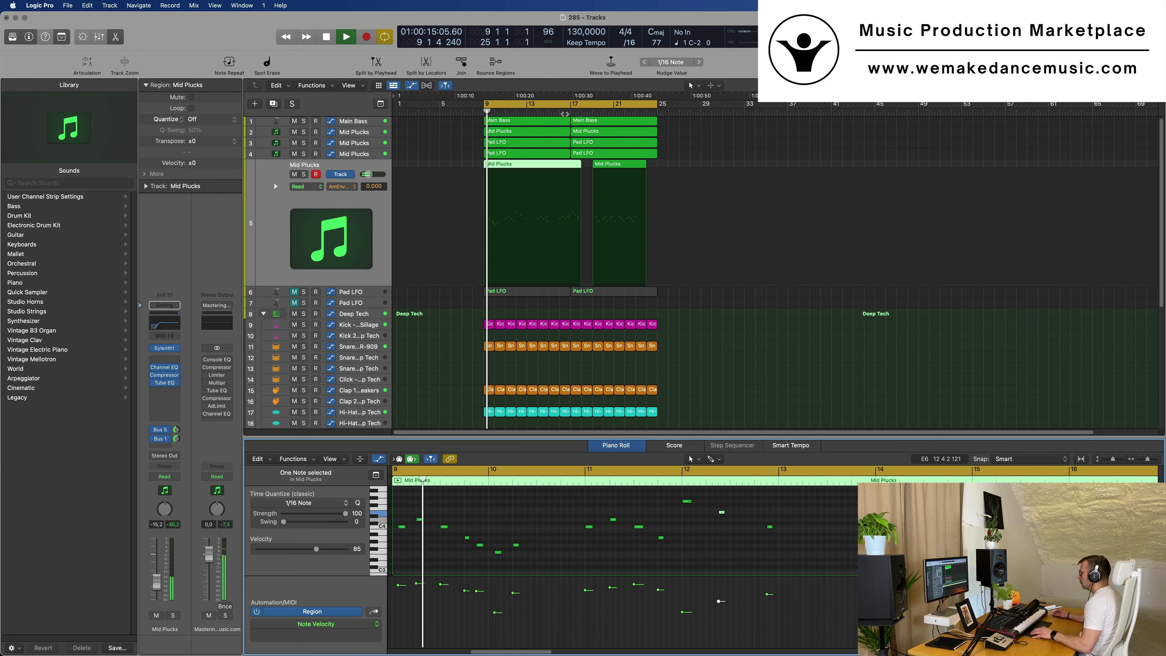
Split the long recorded Mid Plucks region at the start of bar 11.
scroll(532, 167, "up", 6)
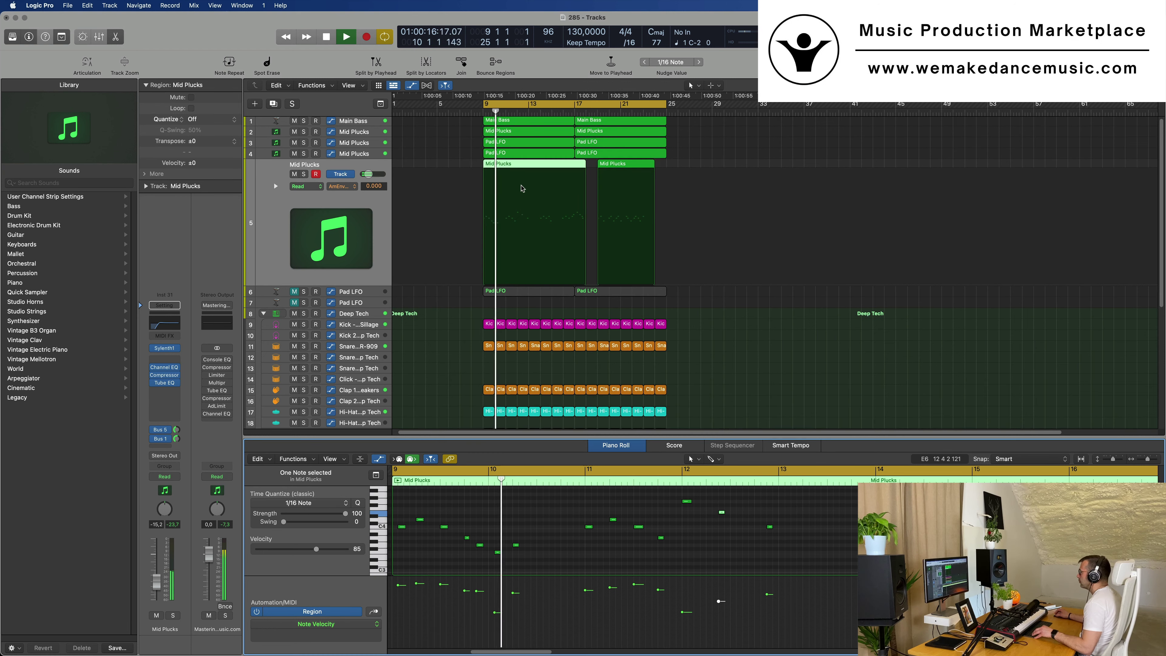
left_click(525, 165)
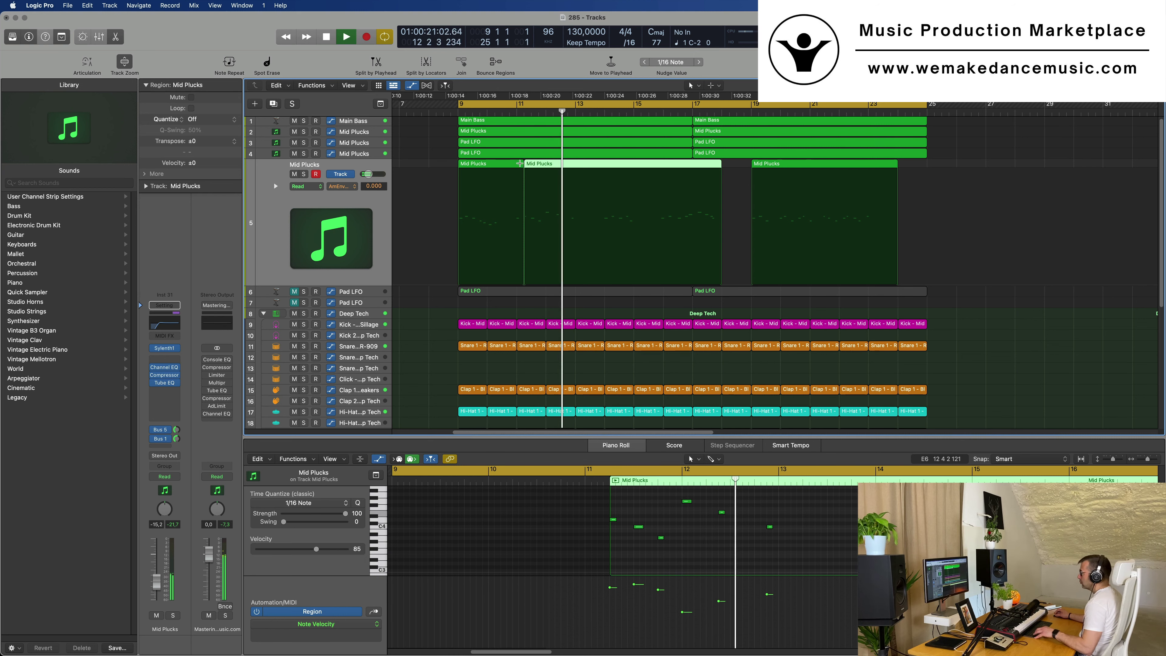
key("super+z")
left_click(517, 164)
left_click(517, 164)
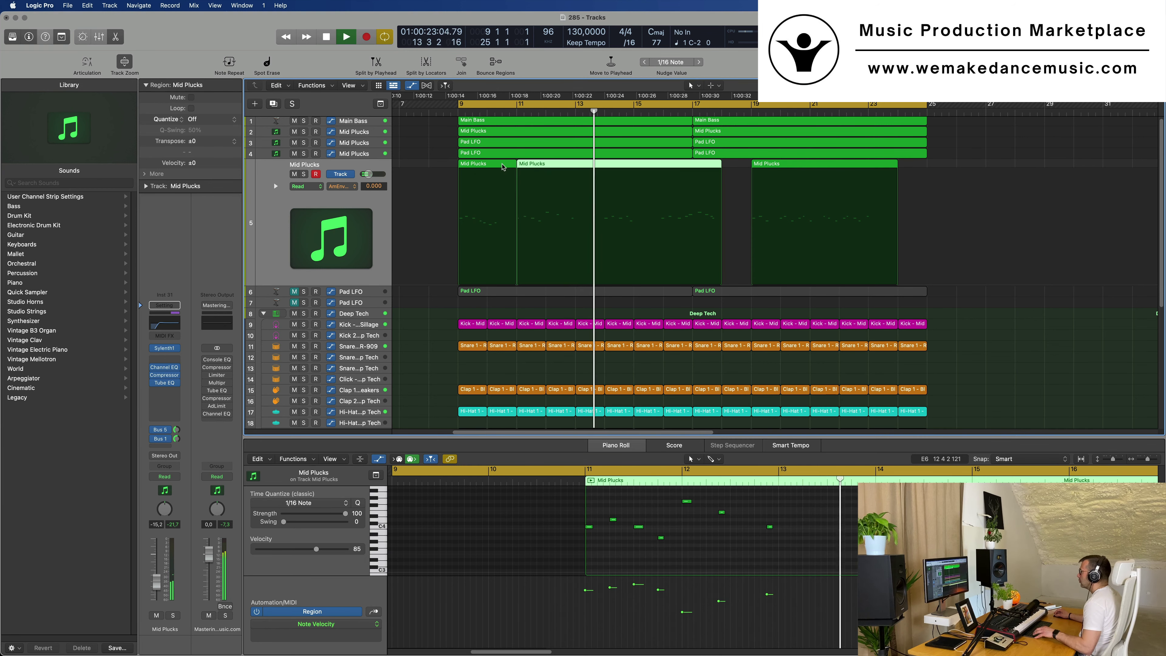
Delete the two-bar opening part, move the remaining region to the start of bar 9 and replay it.
left_click(502, 167)
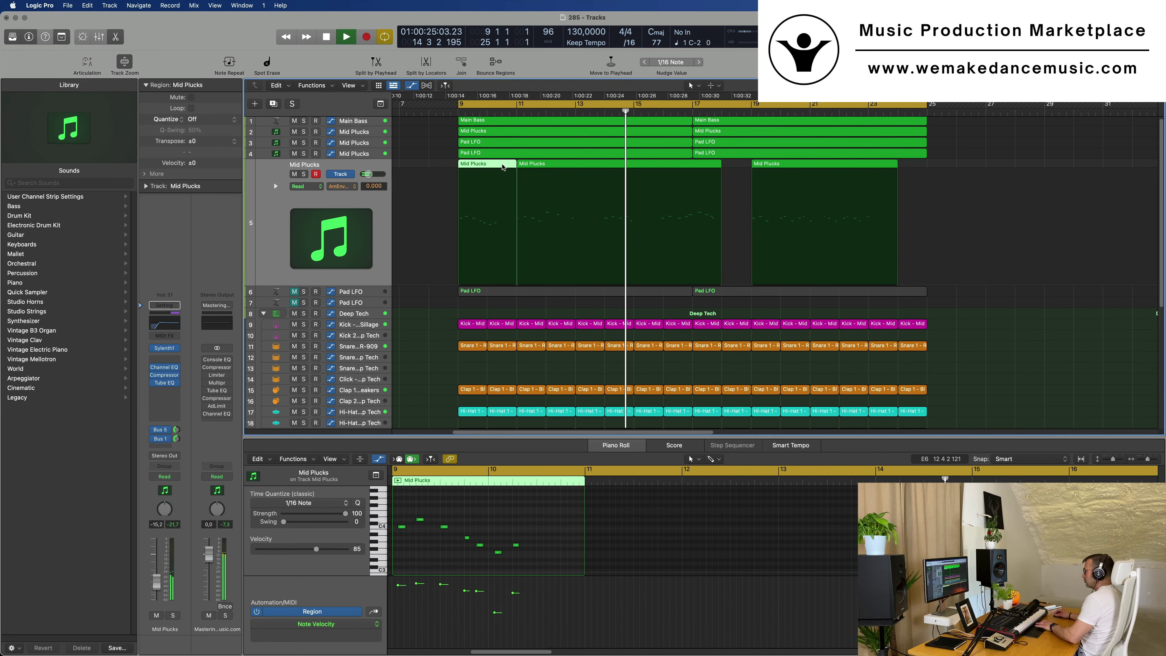
left_click_drag(562, 169, 503, 169)
key("space")
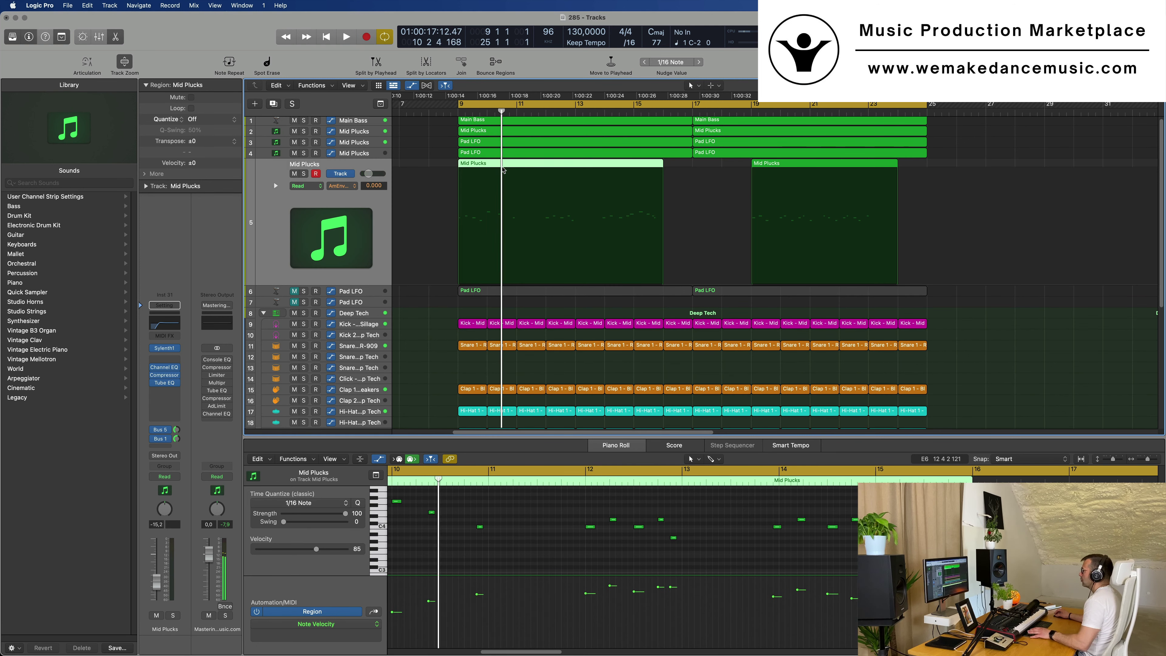
key("space")
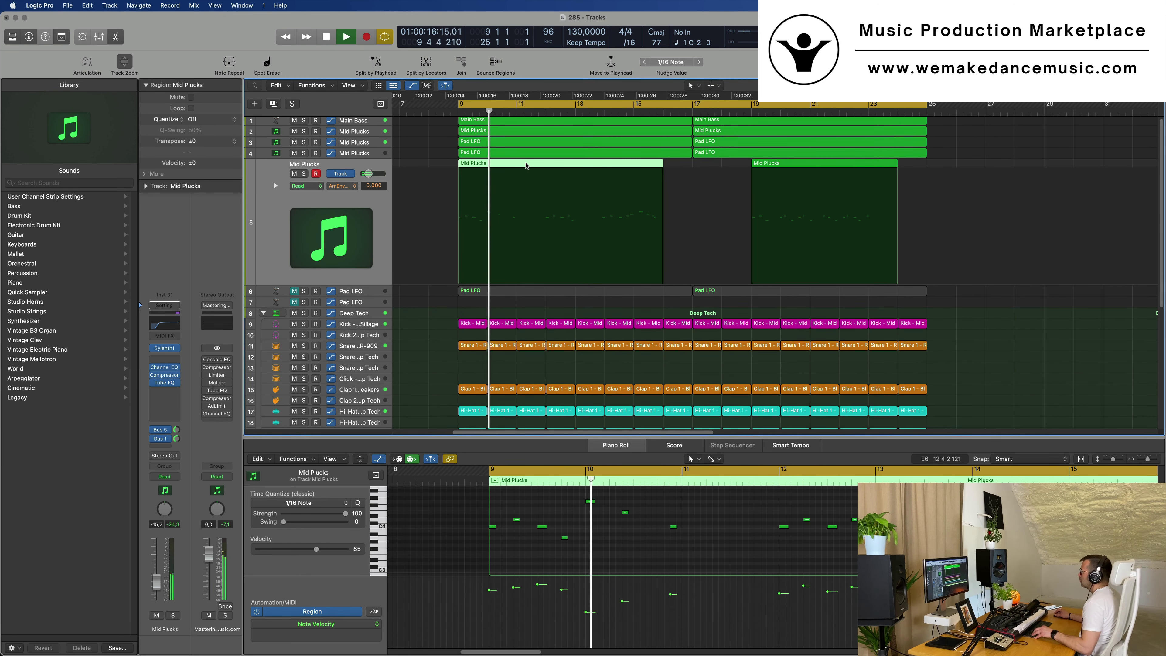
Split the moved region at bar 12, delete the part after the cut and select the three-bar region.
scroll(542, 177, "left", 2)
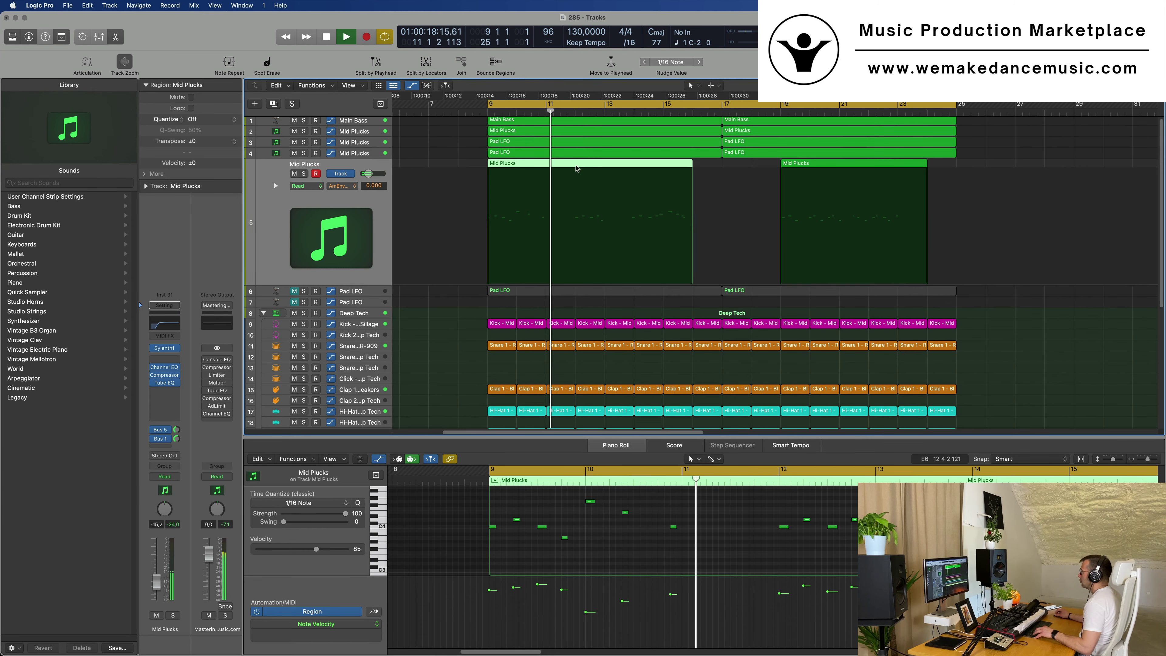
left_click_drag(543, 166, 577, 166)
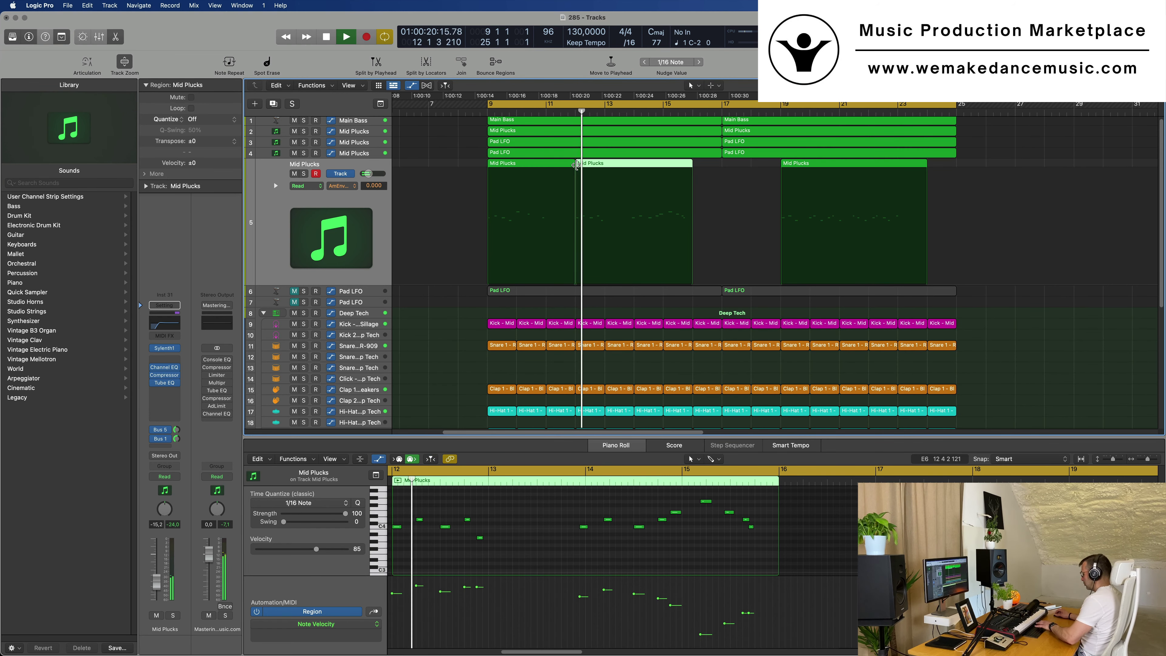
key("Delete")
left_click(540, 168)
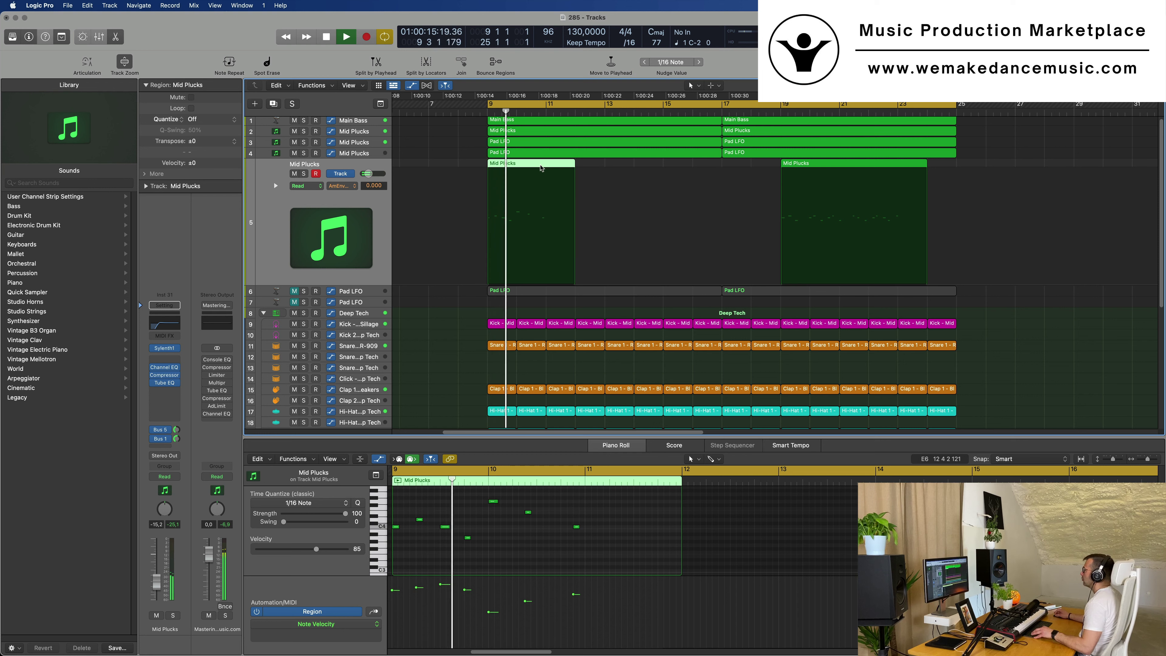
Copy the three-bar region to bar 12, lower the copy's note at bar 13, raise its last note and replay.
left_click_drag(540, 168, 629, 168)
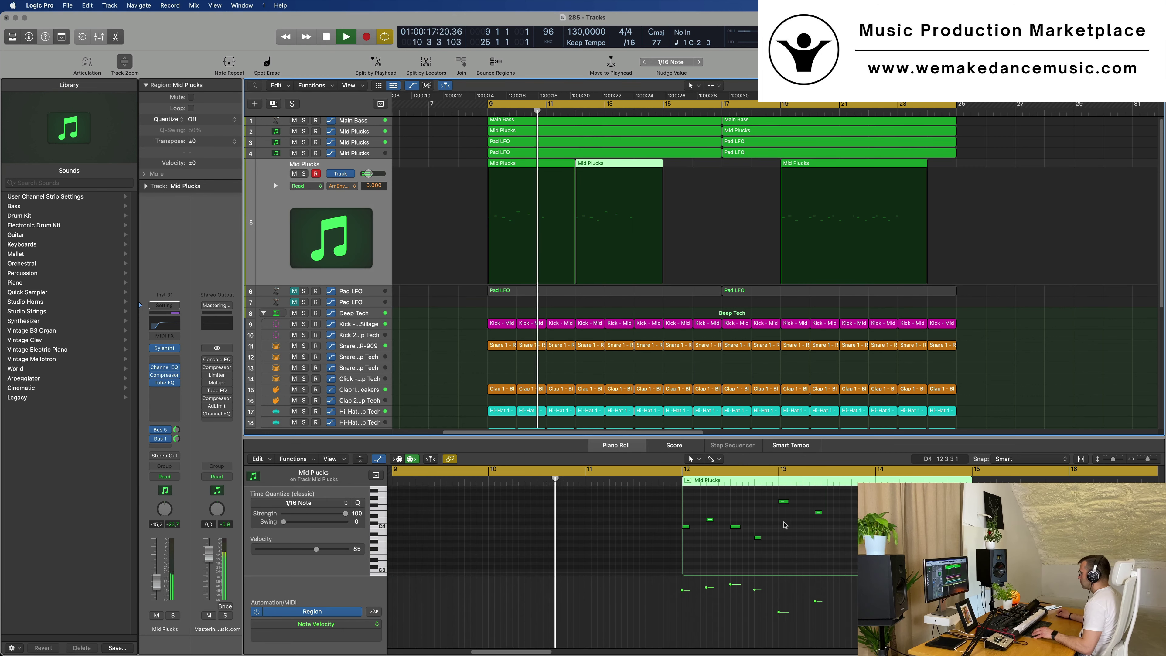
left_click_drag(784, 502, 784, 532)
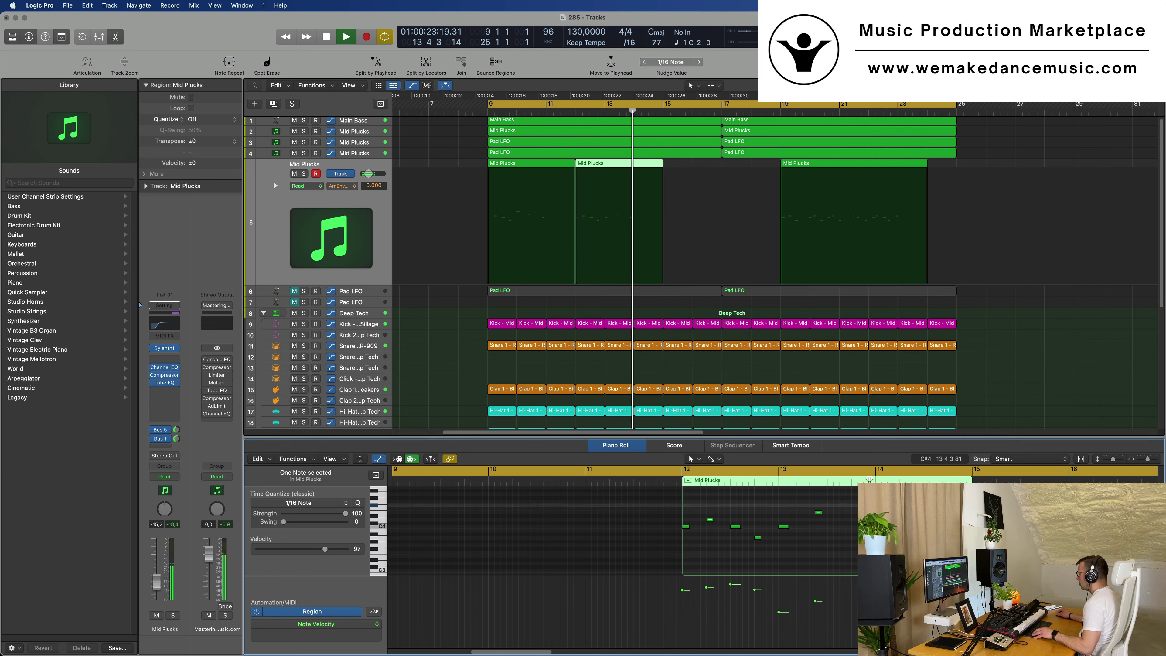
left_click_drag(866, 525, 866, 498)
key("space")
key("space")
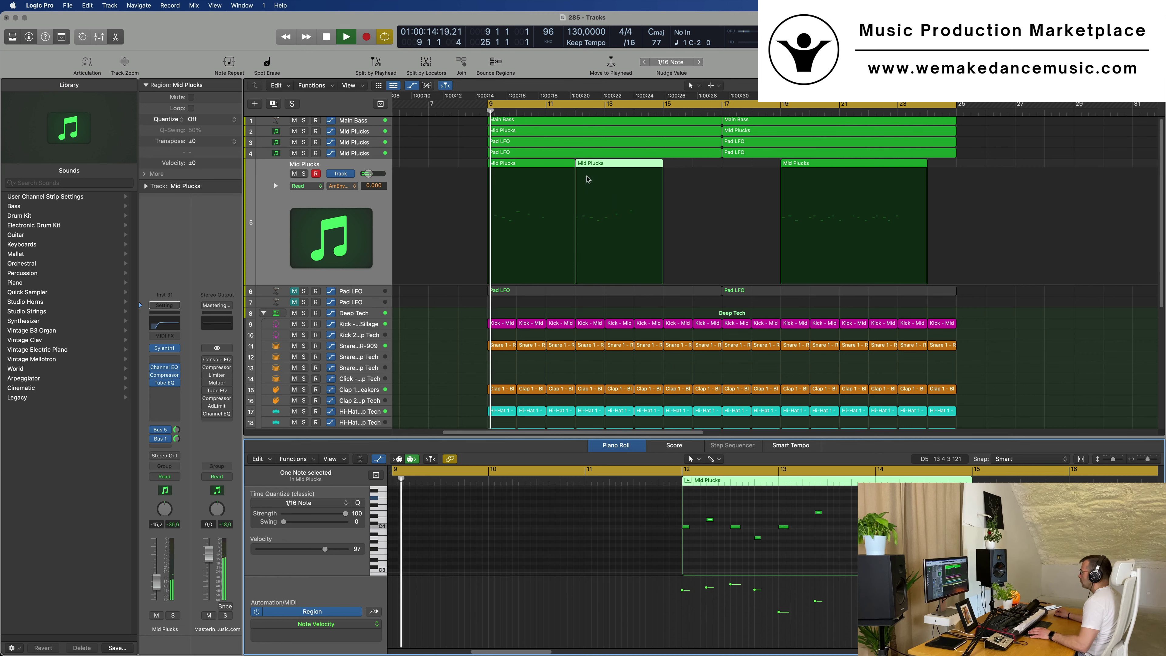
Select both three-bar Mid Plucks regions at bars 9 and 12 and listen through them while examining their notes.
left_click_drag(471, 162, 589, 173)
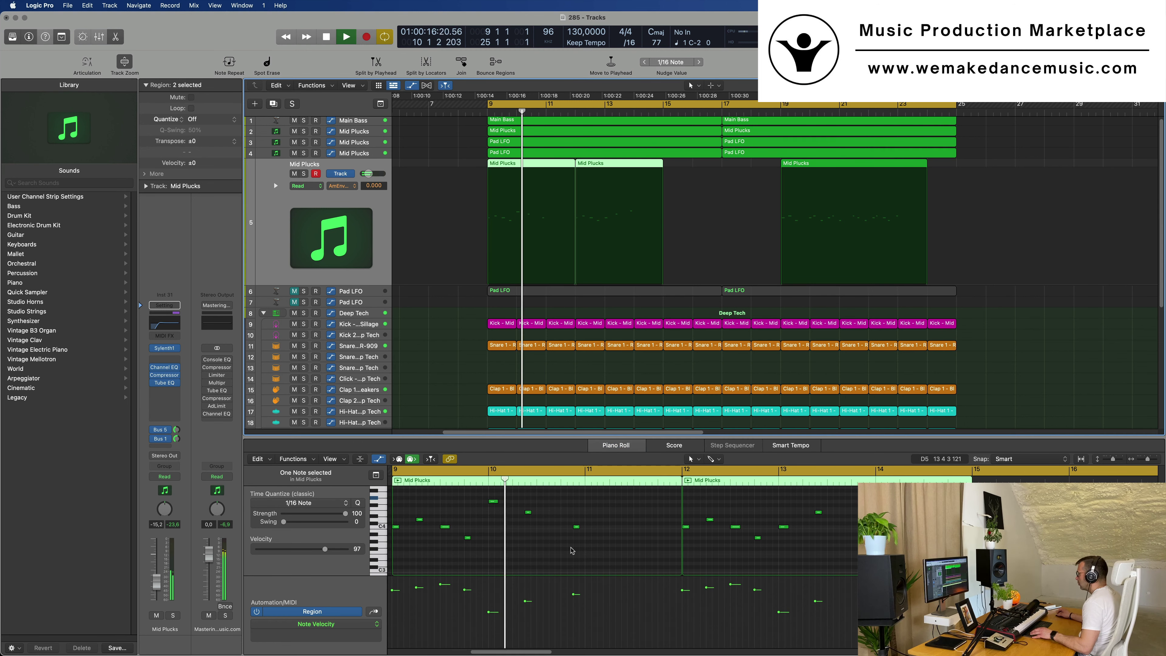
scroll(570, 536, "left", 2)
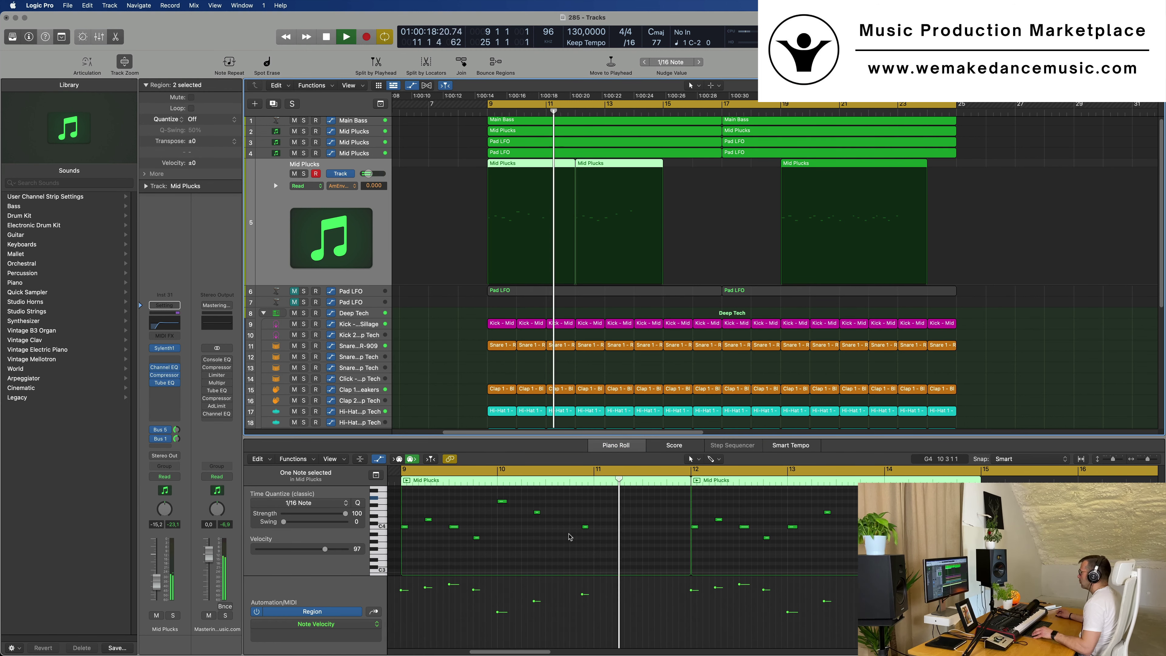
scroll(603, 532, "left", 2)
scroll(602, 531, "left", 2)
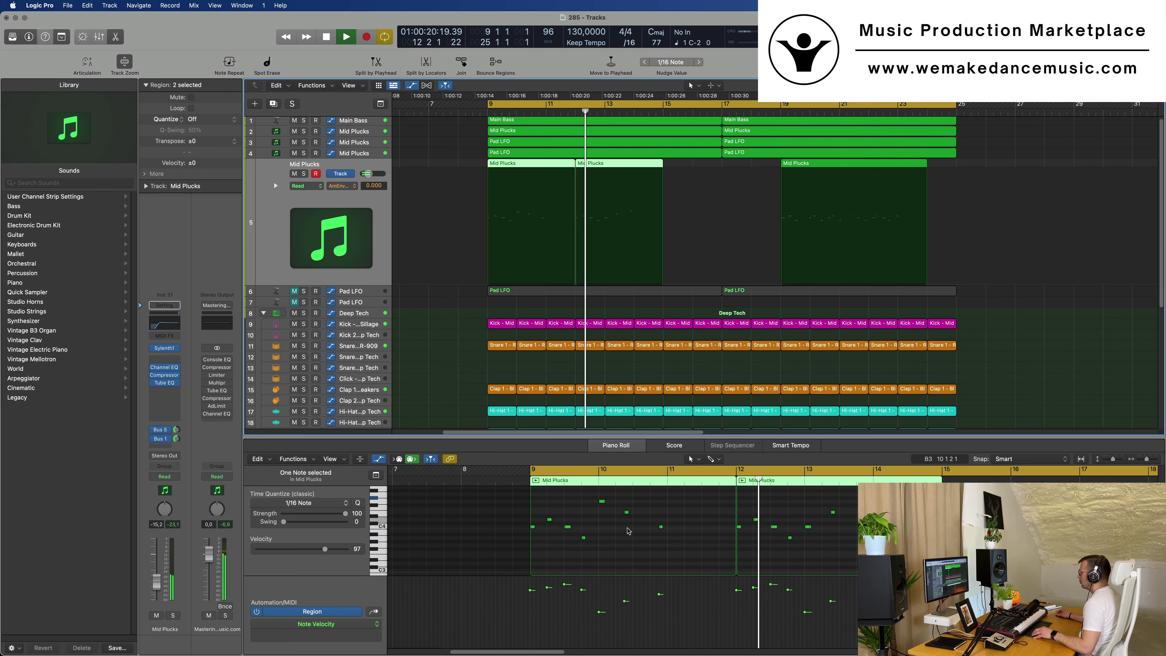
scroll(638, 533, "left", 2)
scroll(638, 534, "right", 3)
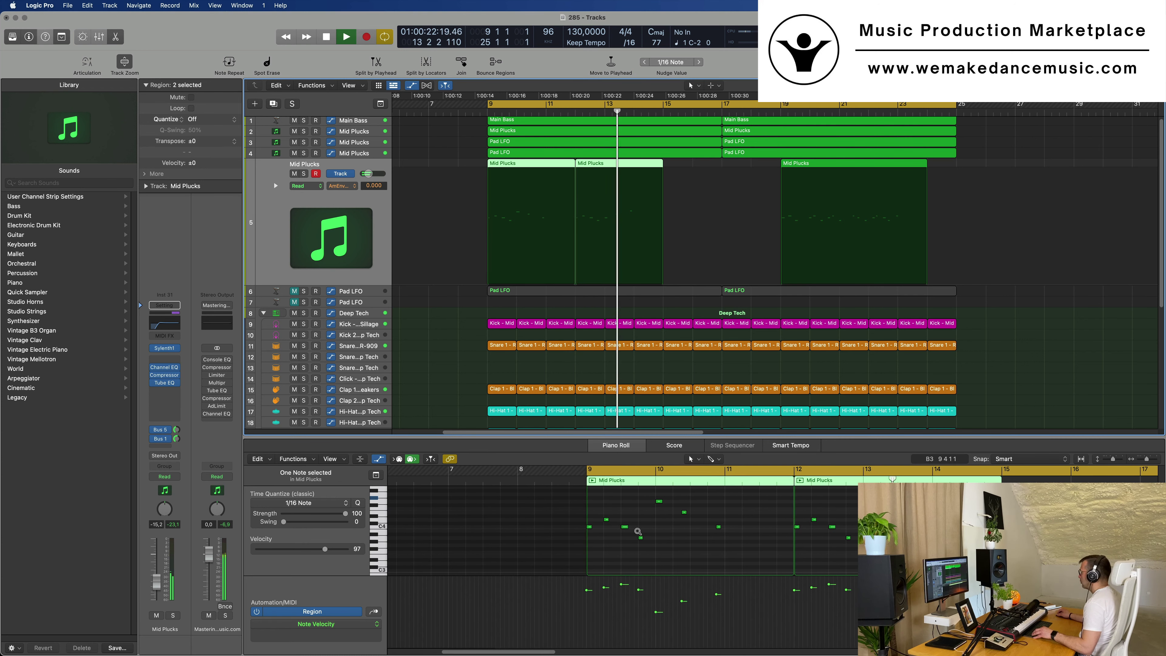
scroll(712, 540, "right", 3)
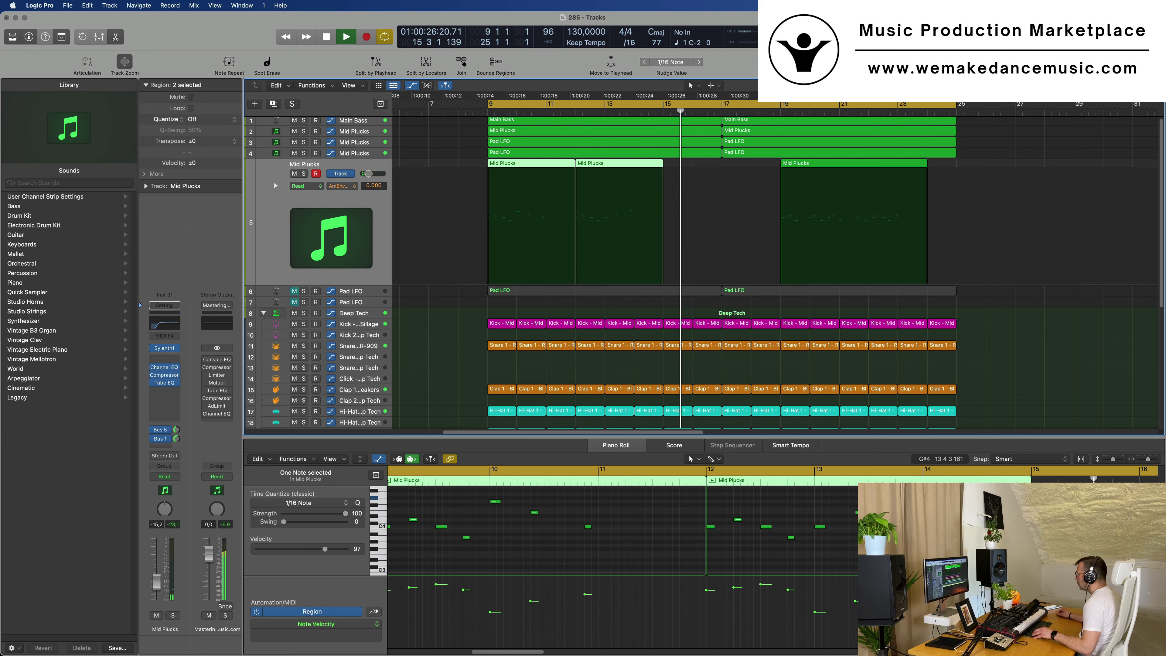
key("space")
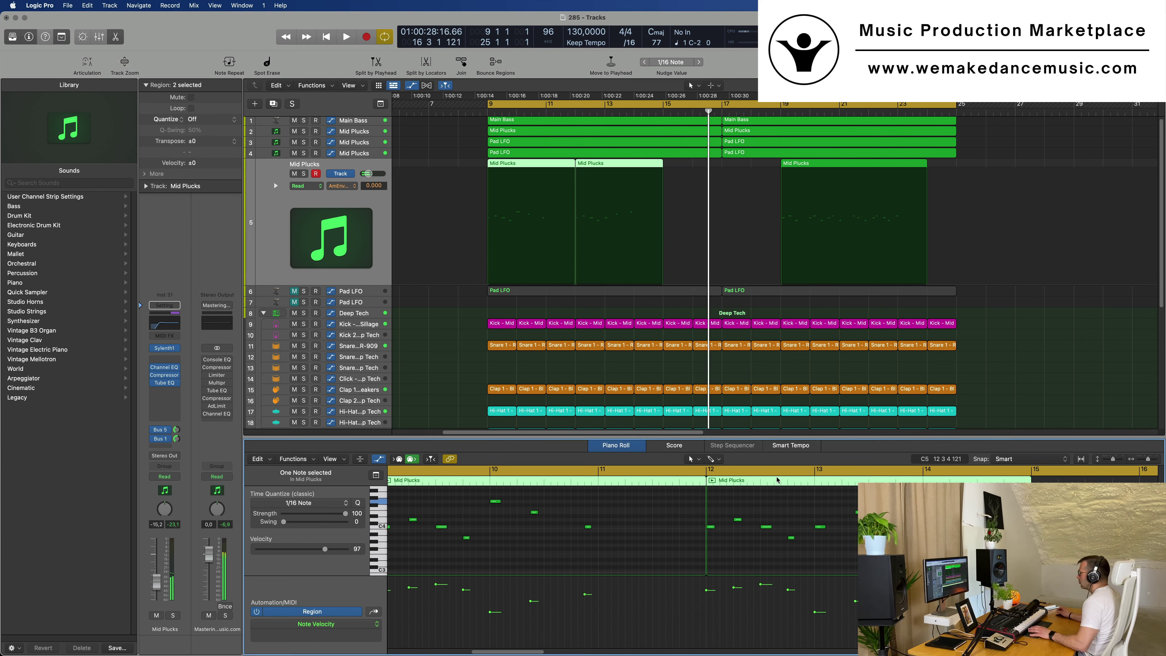
key("space")
scroll(652, 533, "left", 1)
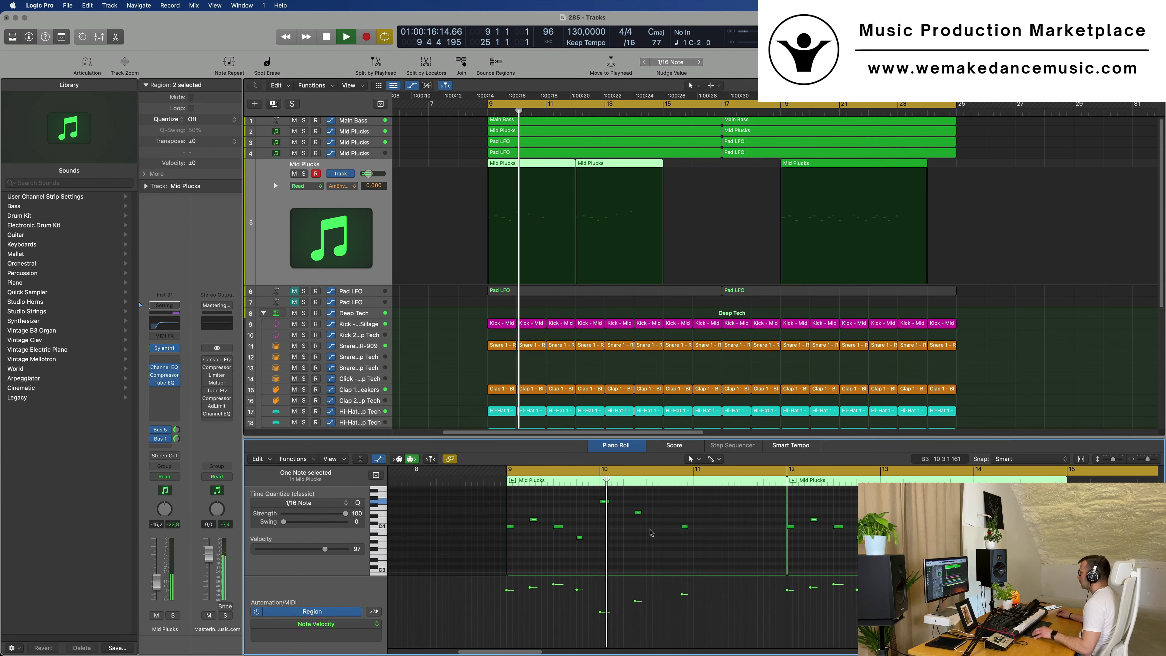
scroll(653, 533, "left", 2)
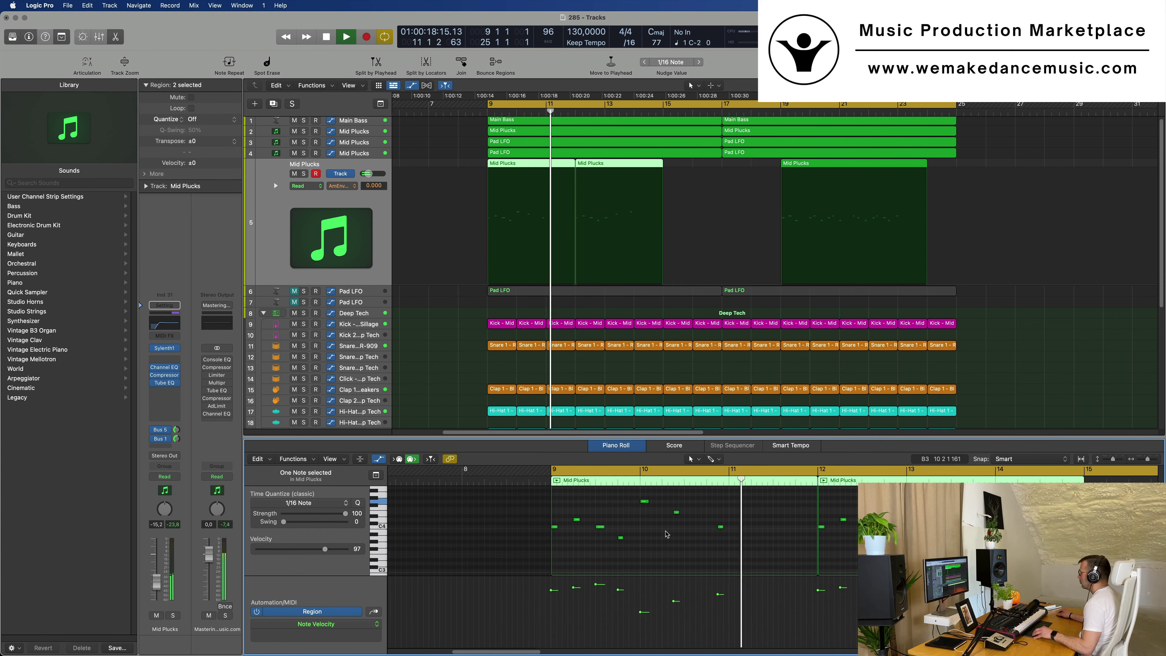
scroll(655, 534, "up", 1)
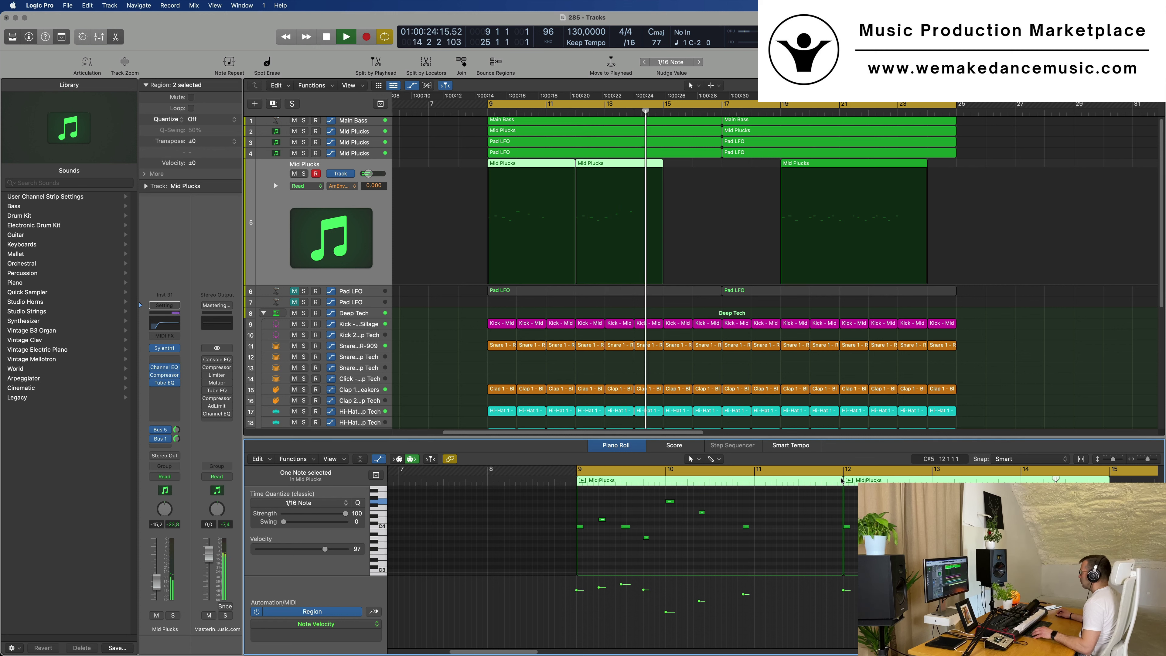
Replay from bar 9, delete the four notes in bar 12 of the second region and listen again.
key("space")
key("space")
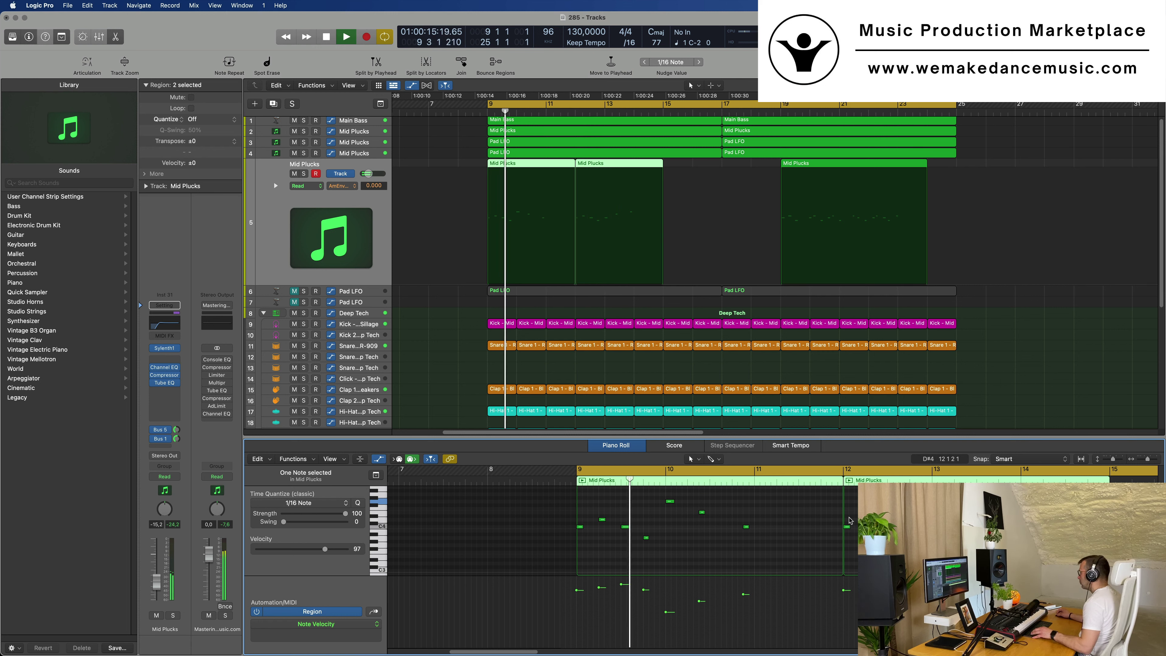
left_click(848, 526)
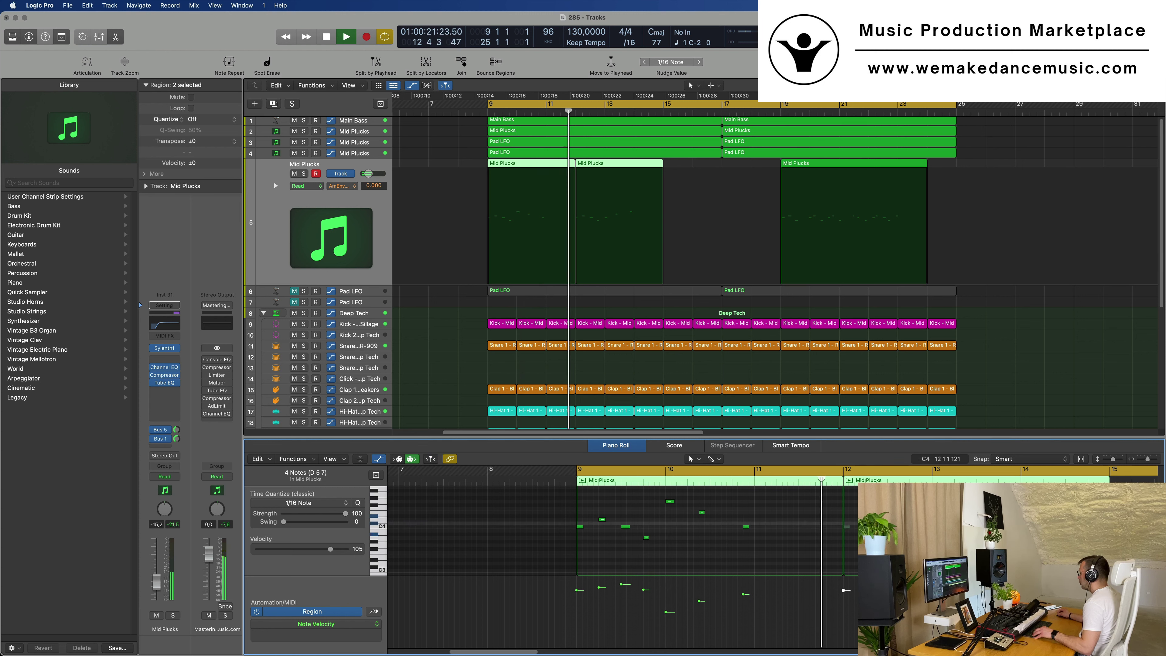
scroll(869, 480, "down", 1)
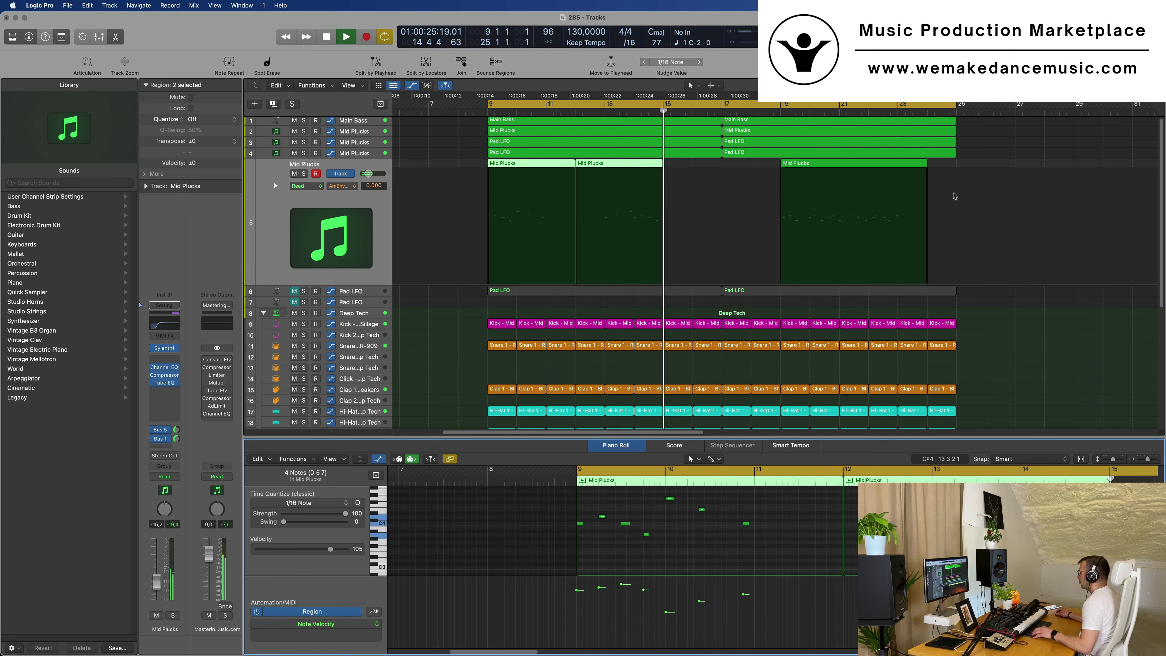
key("shift+space")
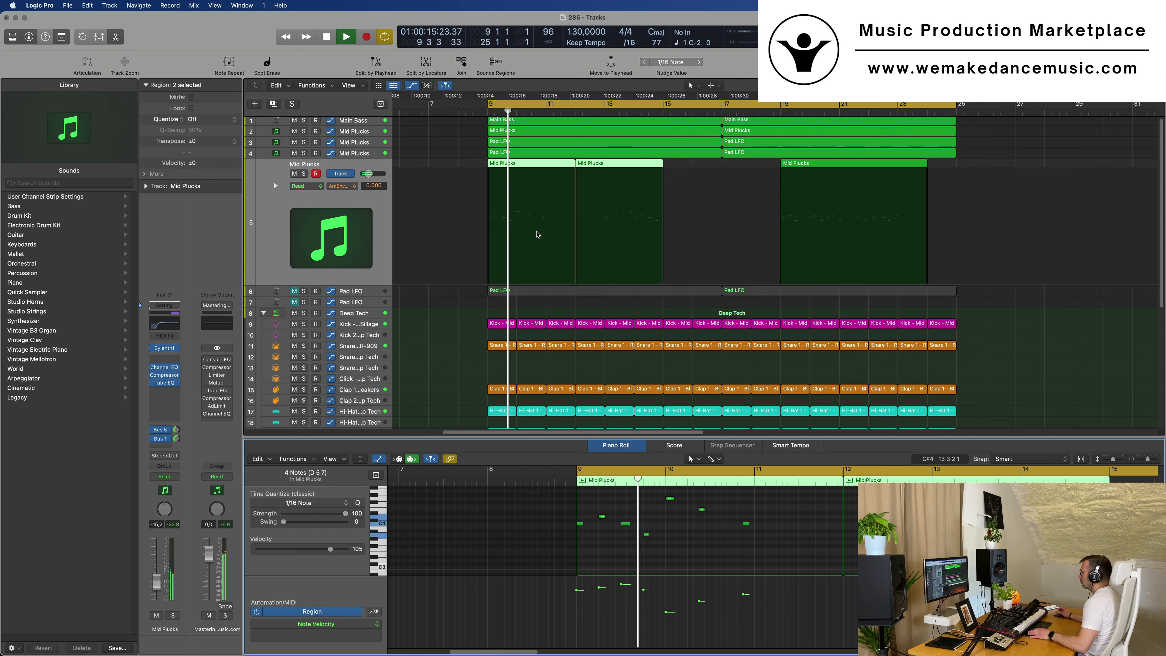
Split the second region at bar 13, delete its bar 12 part and delete the leftover region at bar 19.
left_click(604, 164)
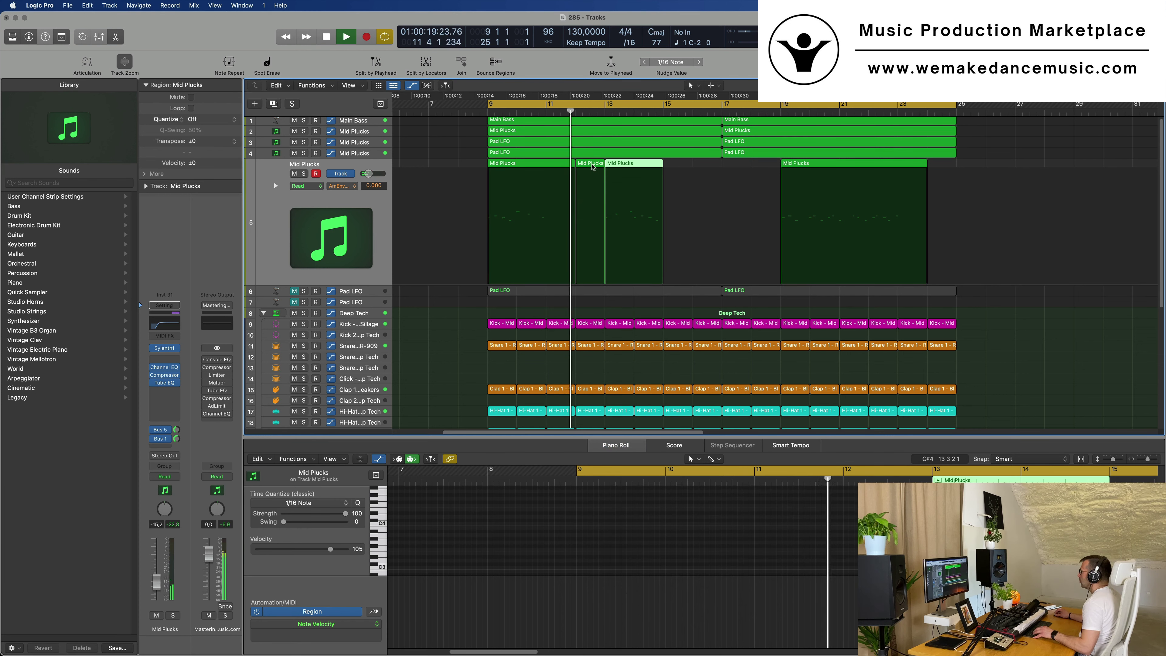
mouse_move(634, 165)
left_mouse_down()
mouse_move(602, 168)
mouse_move(638, 169)
left_mouse_up()
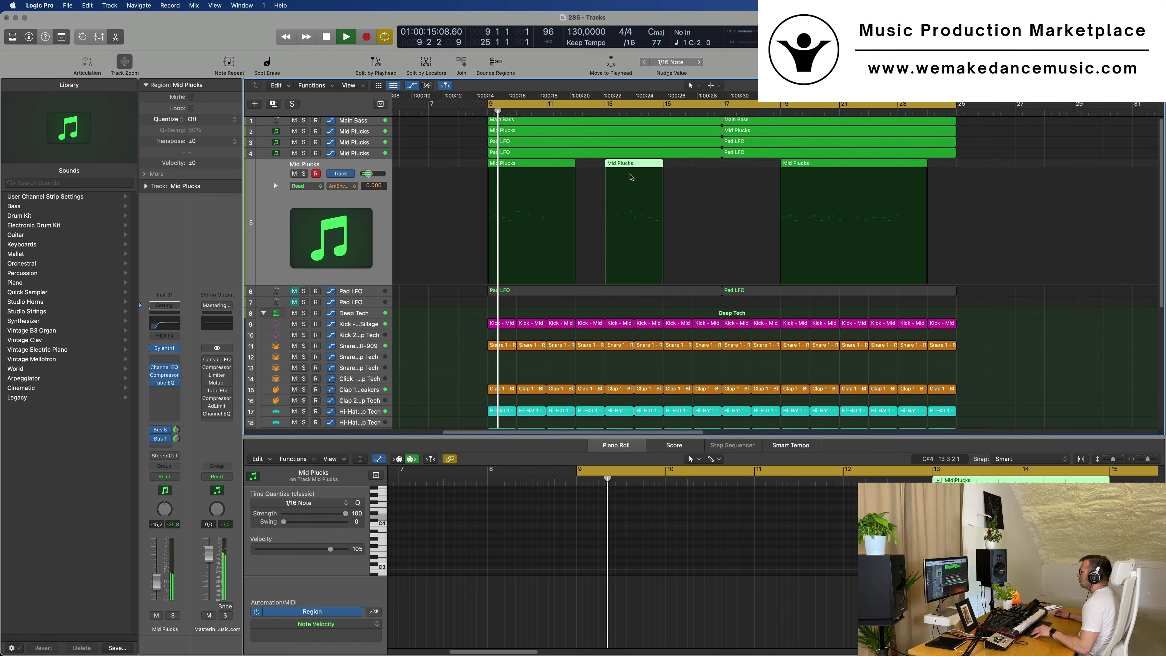
key("super+Left")
scroll(597, 259, "down", 1)
left_click(759, 169)
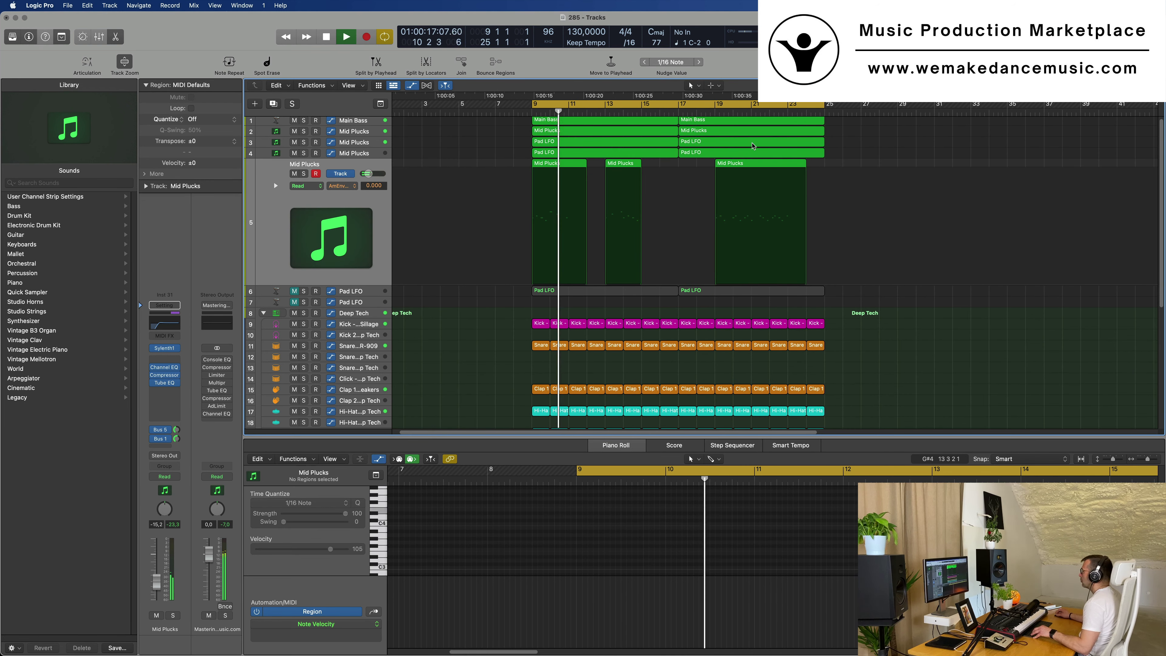
key("Delete")
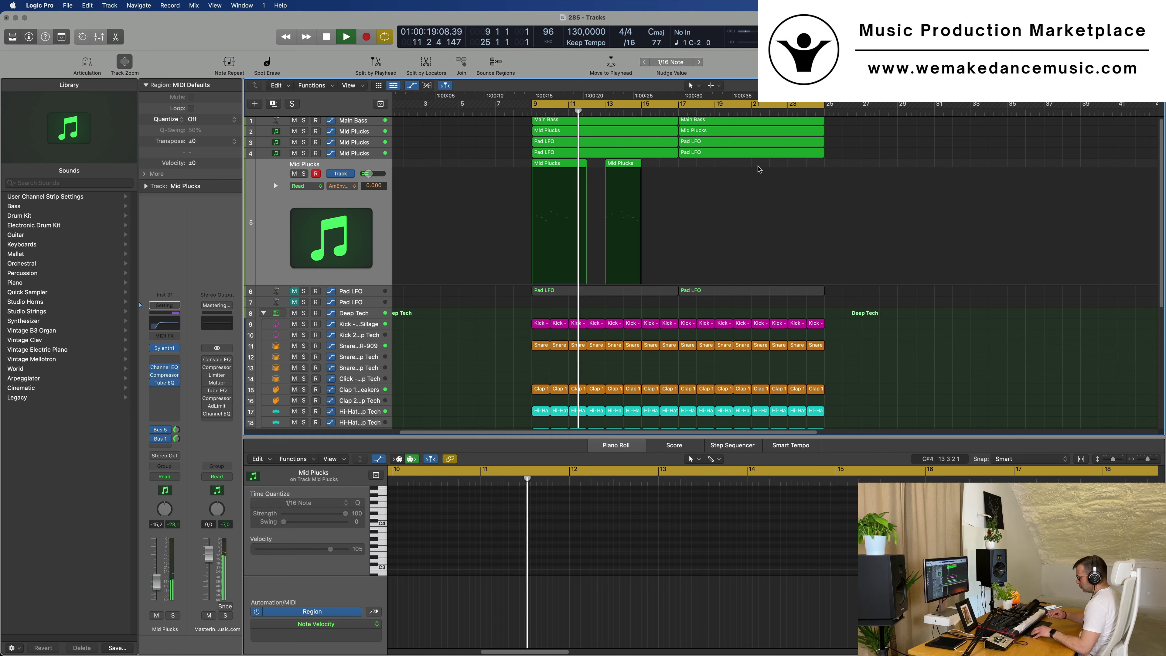
Copy the regions at bars 9 and 13 to bars 17 and 21, and set the Mid Plucks Bus 5 send to -3.0.
scroll(599, 197, "down", 3)
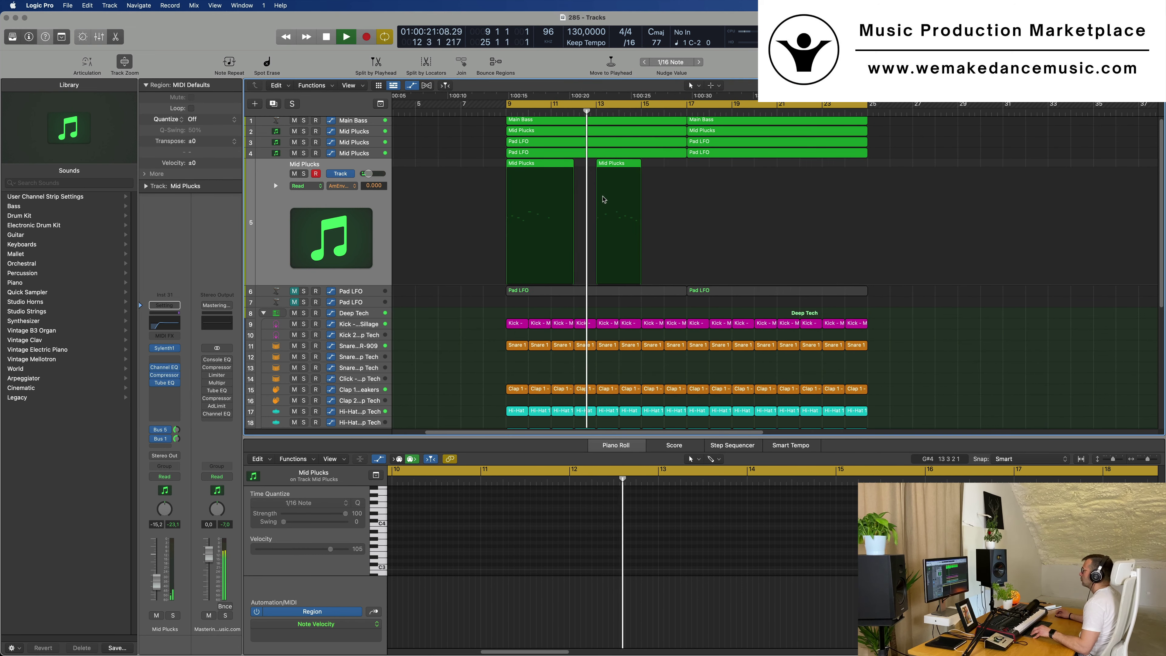
scroll(616, 200, "up", 4)
scroll(627, 201, "up", 4)
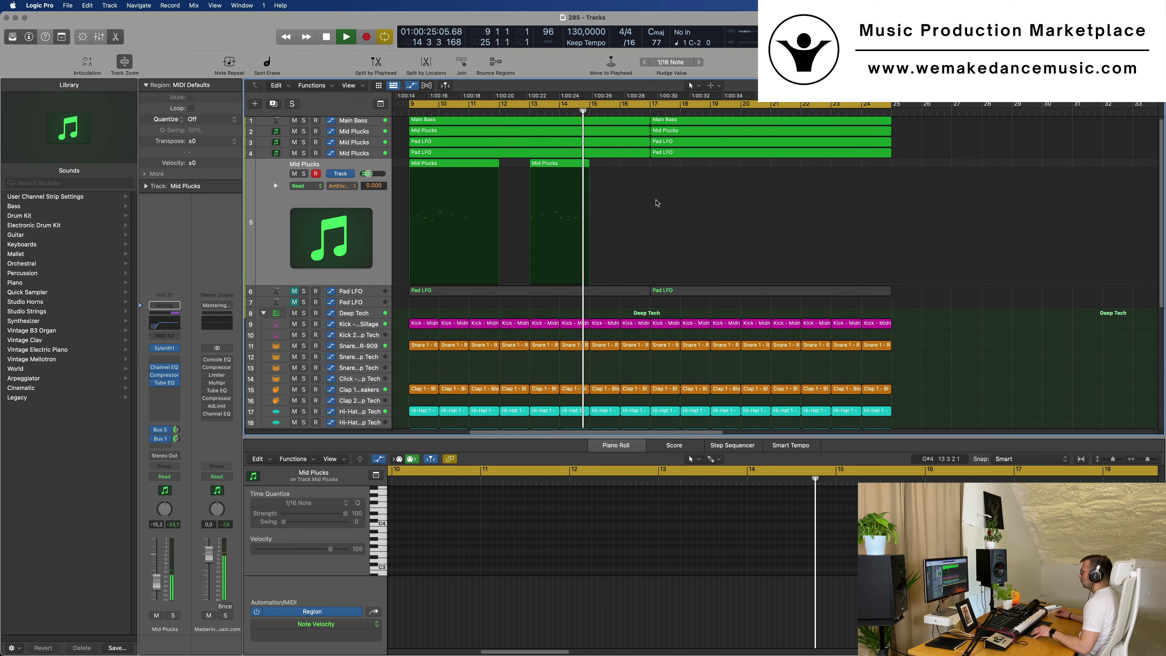
scroll(656, 204, "up", 1)
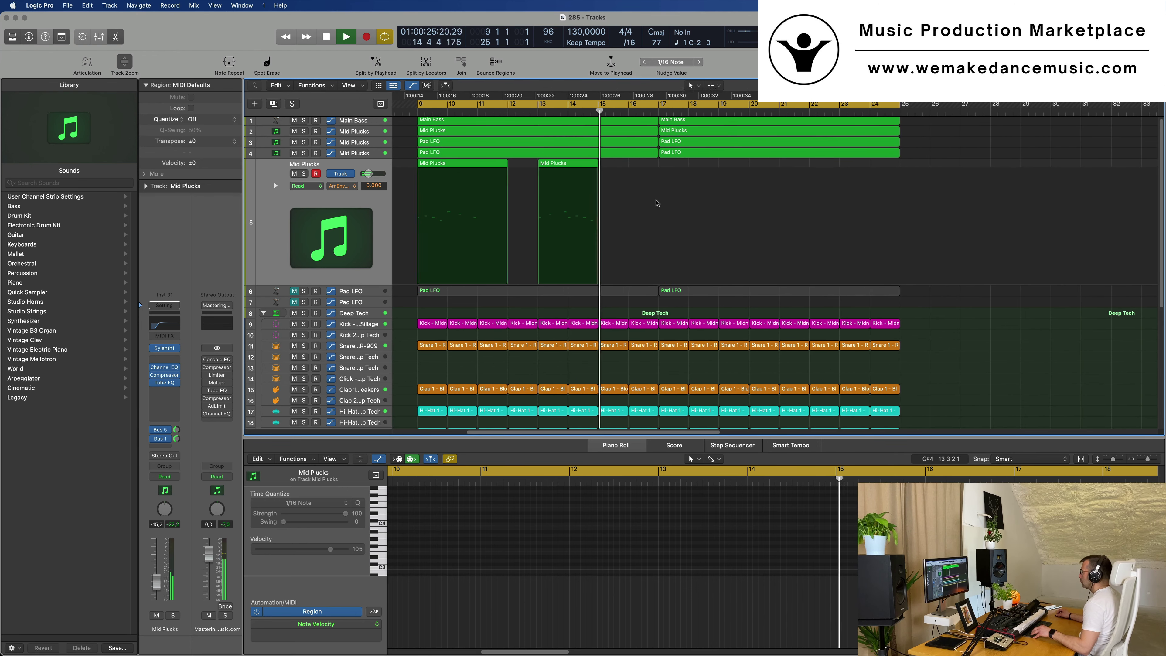
left_click(583, 170)
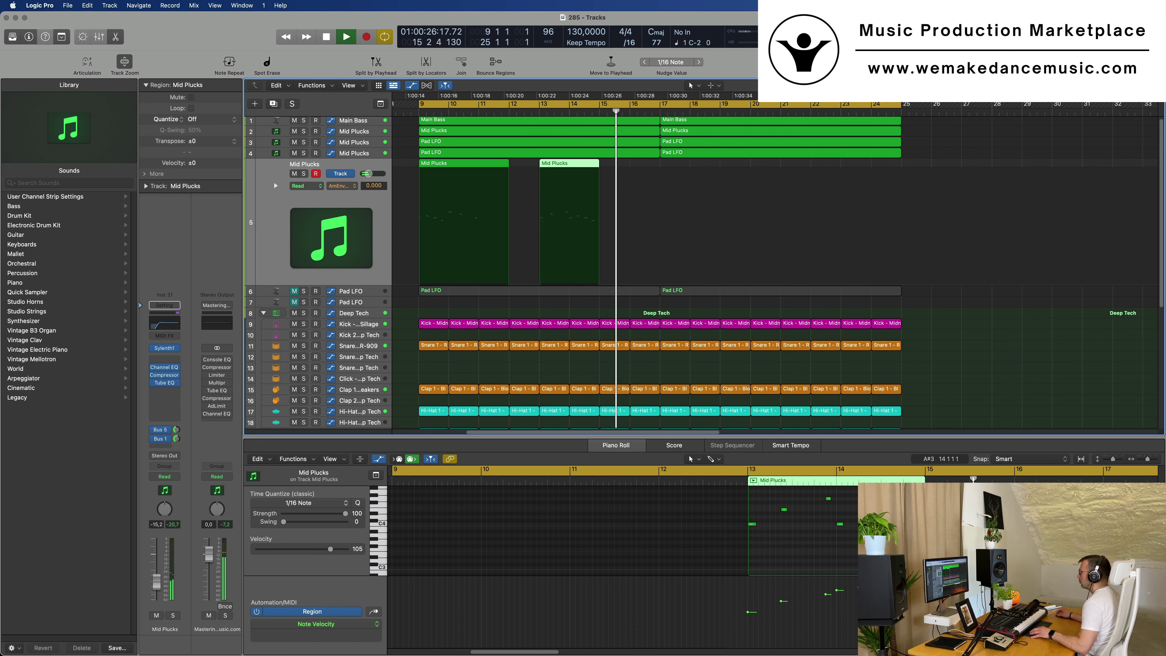
left_click(461, 164, "shift")
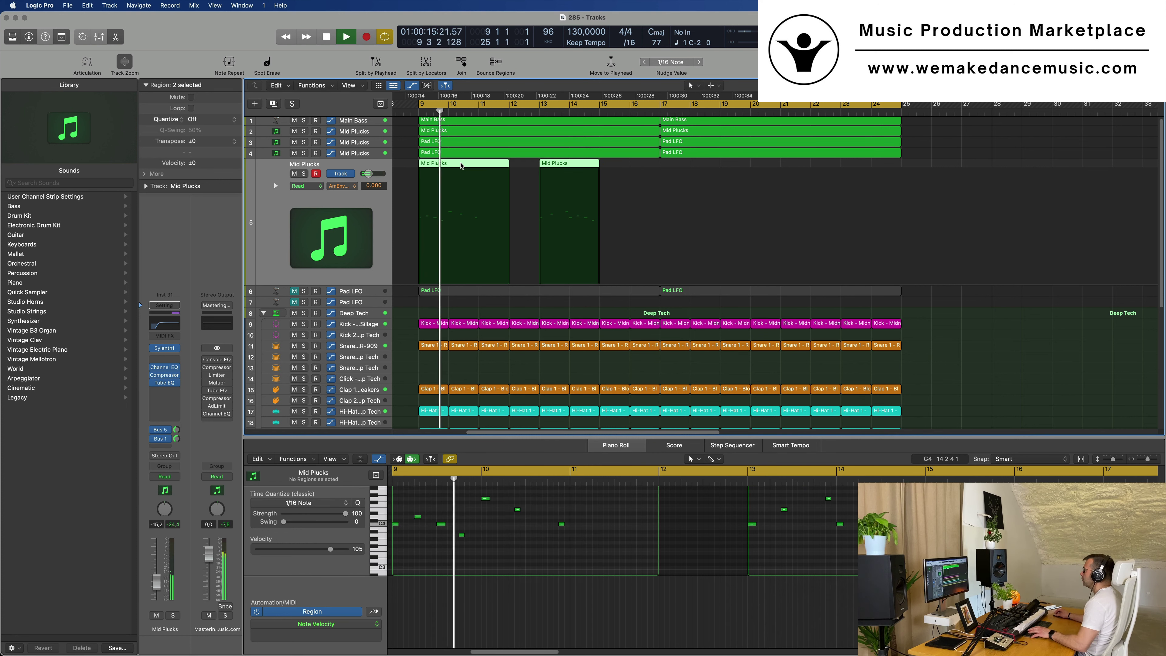
left_click_drag(461, 166, 703, 166)
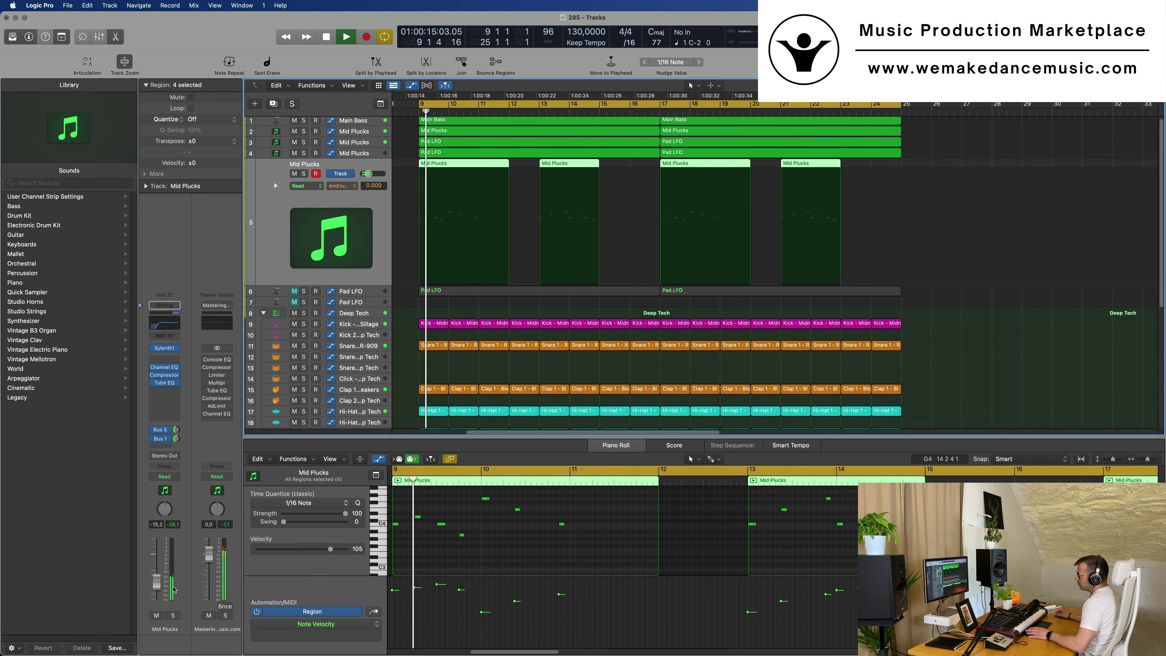
left_click(160, 429)
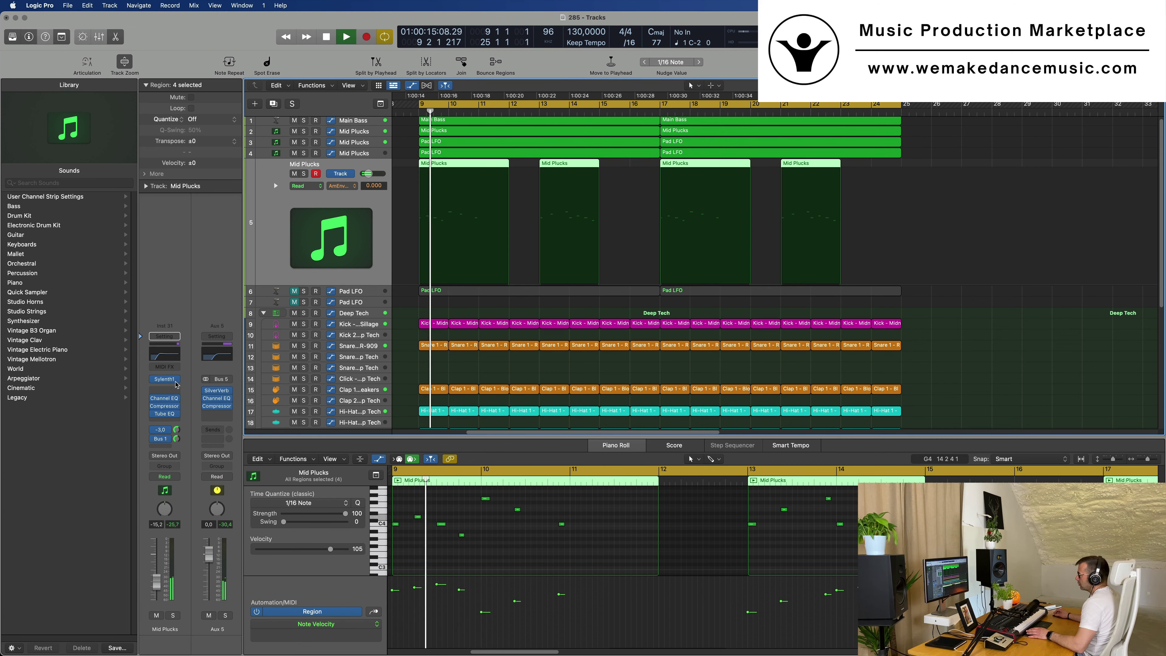
In the Mid Plucks Sylenth1, switch the phaser off, set the filter control cutoff to 5.465 and replay.
left_click(165, 379)
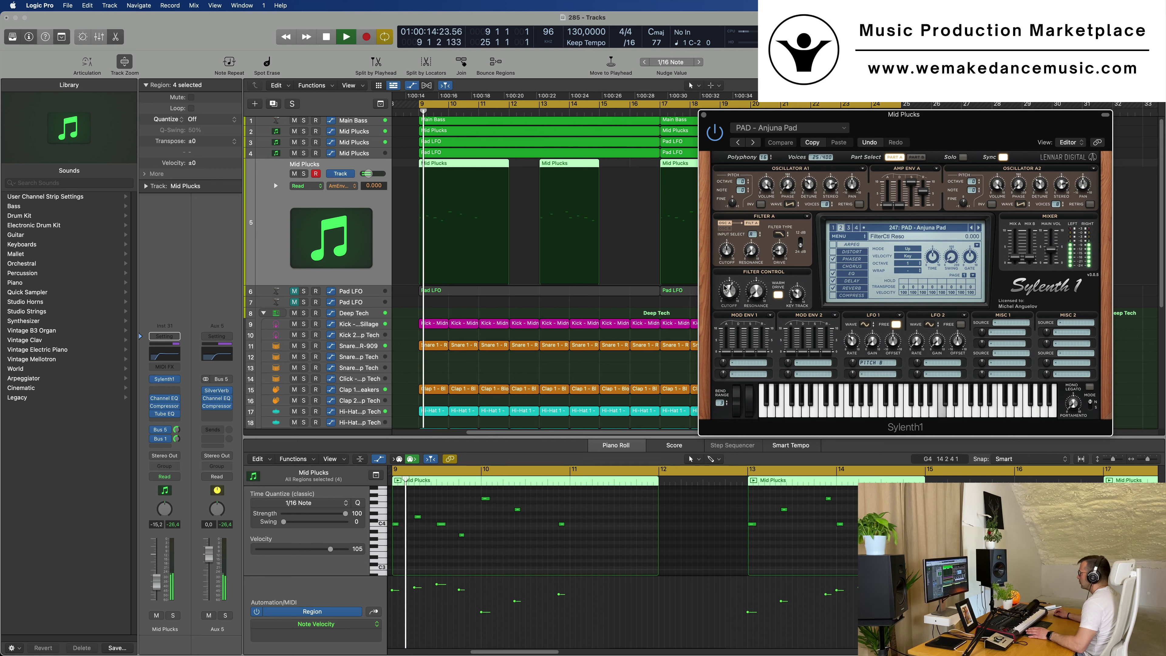
left_click_drag(731, 296, 731, 301)
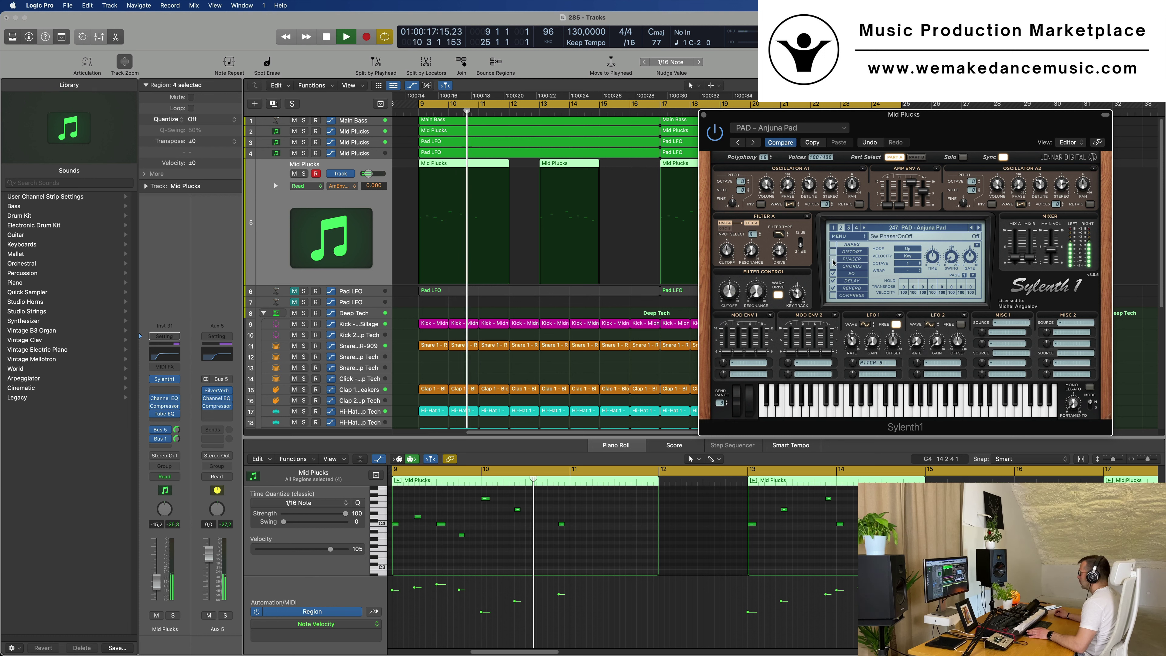
key("Return")
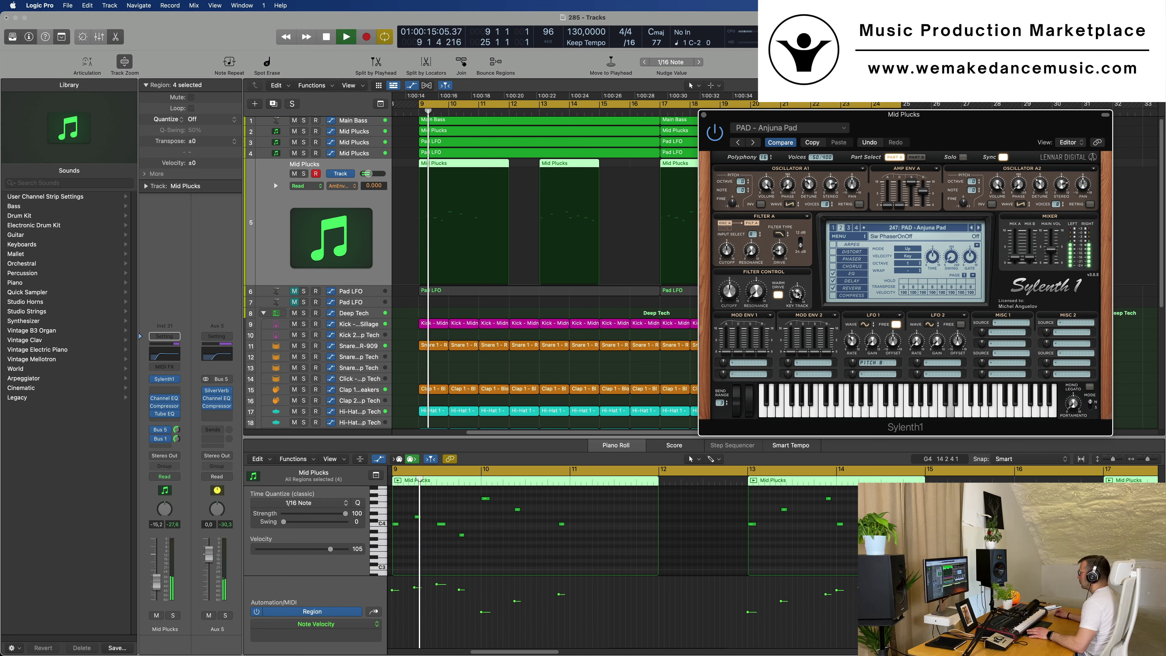
left_click_drag(730, 290, 730, 289)
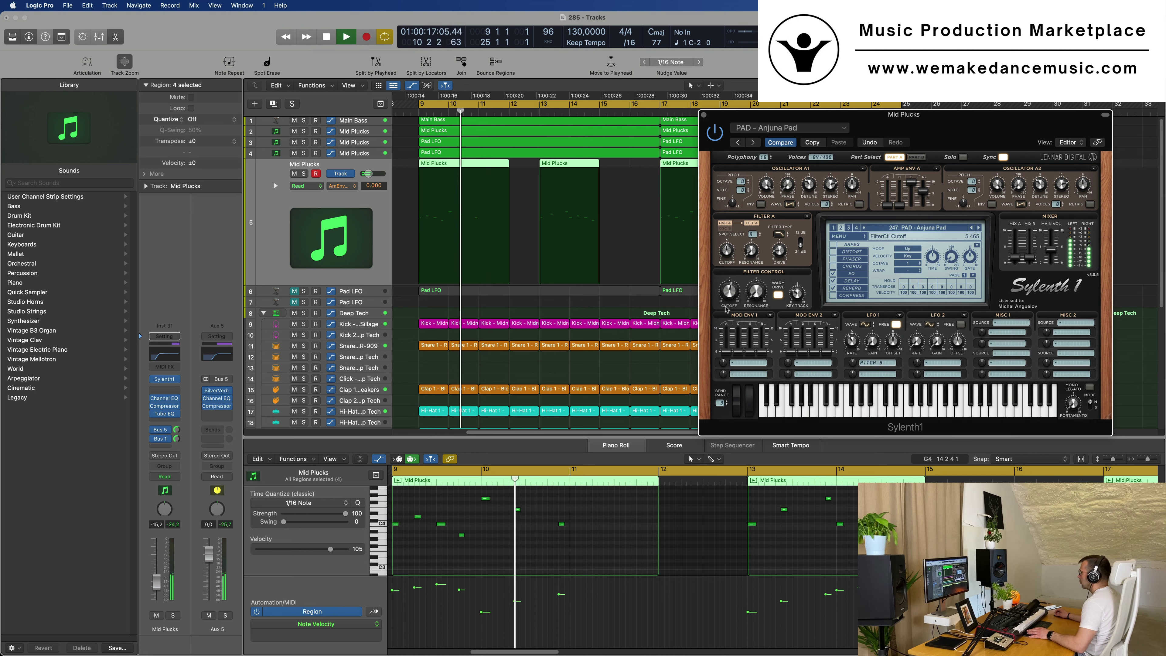
key("Return")
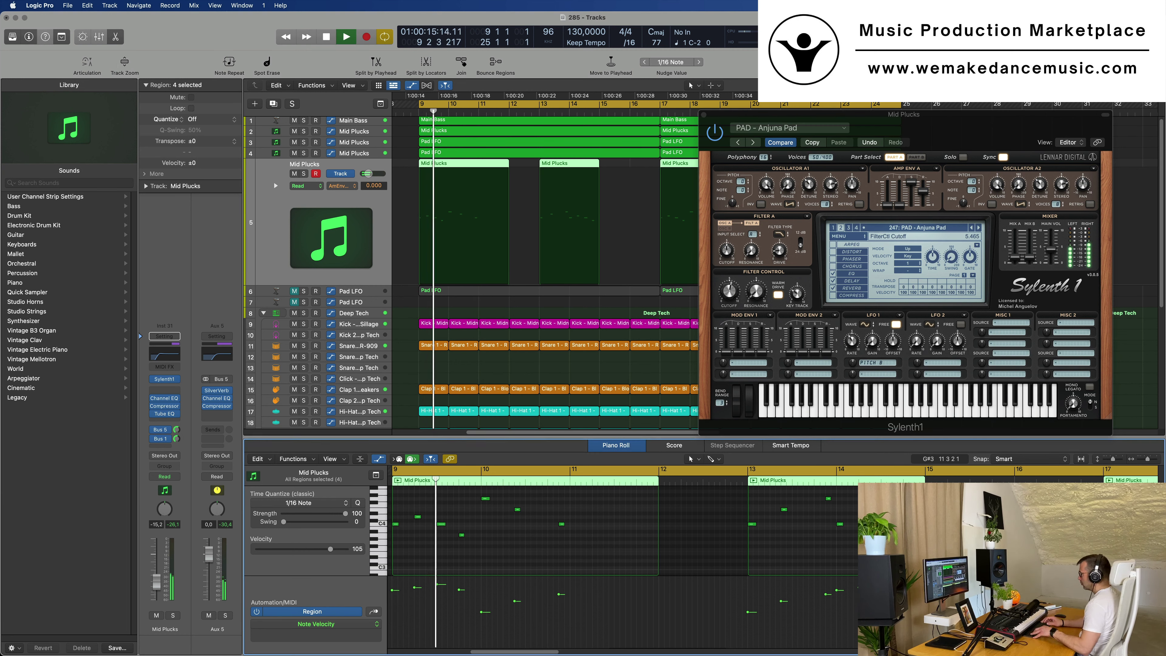
Try all notes of the four Mid Plucks regions one octave lower in playback and move them back up an octave.
key("super+a")
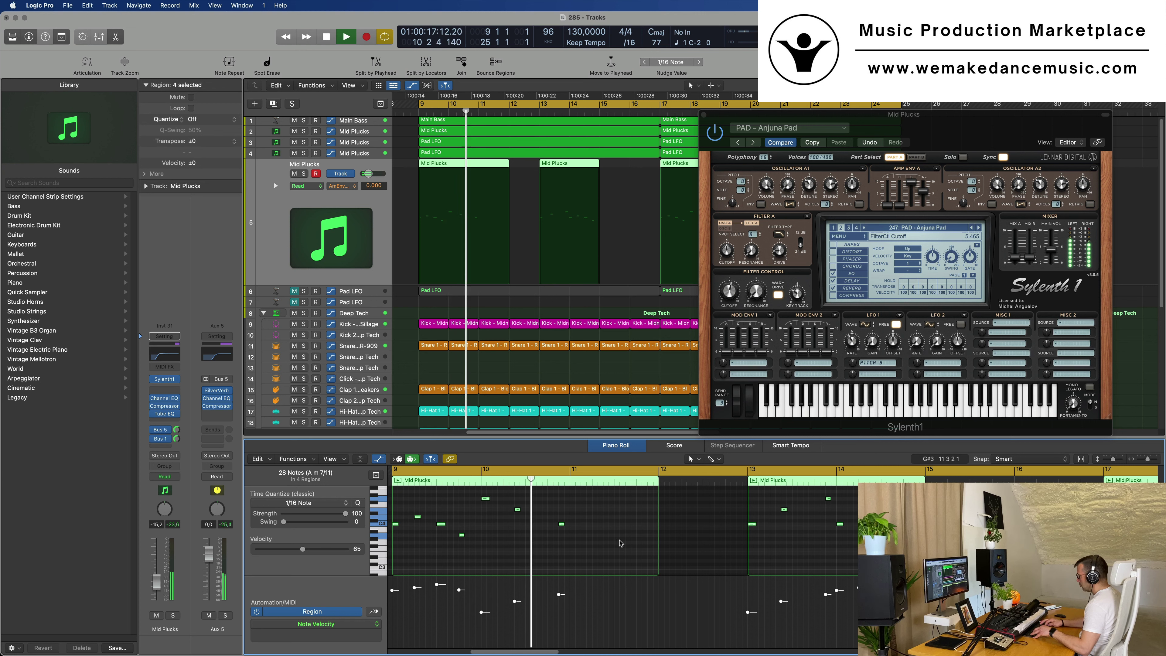
key("alt+shift+Down")
key("Return")
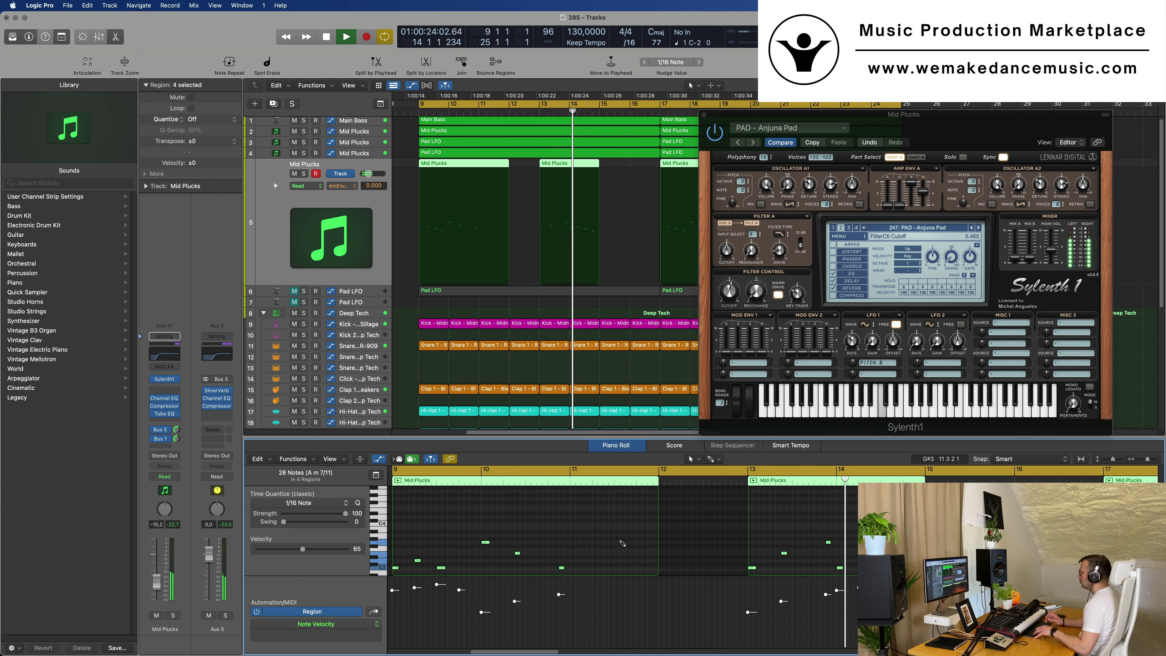
key("alt+shift+Up")
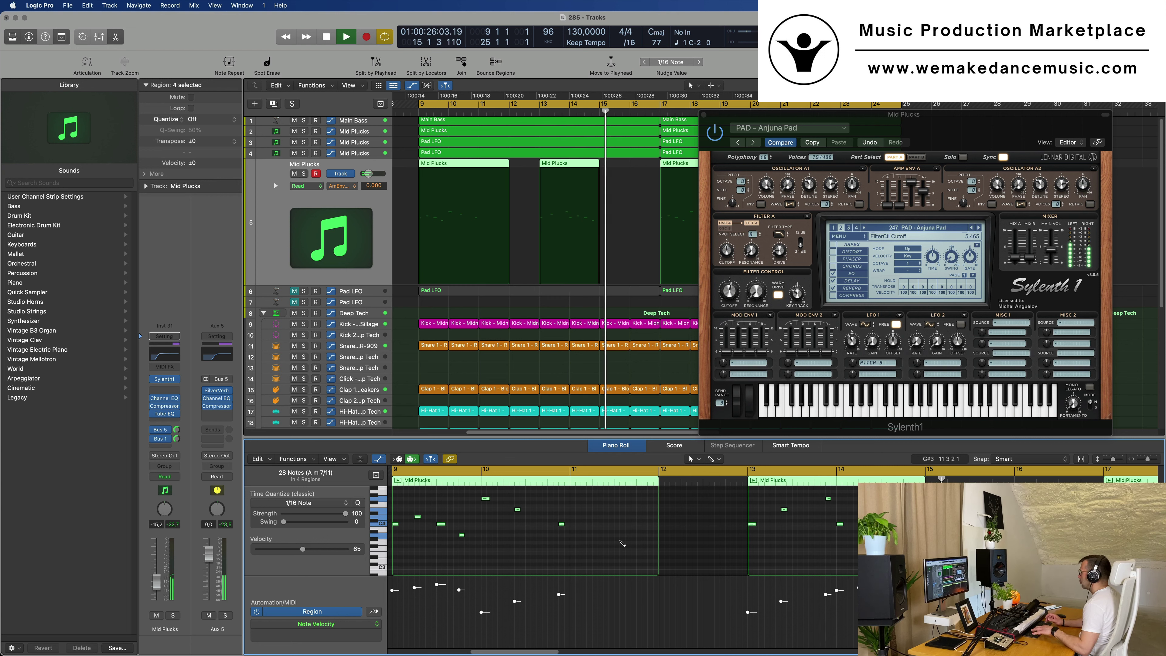
key("Return")
Move the Sylenth1 window over the middle of the arrangement.
scroll(623, 544, "up", 8)
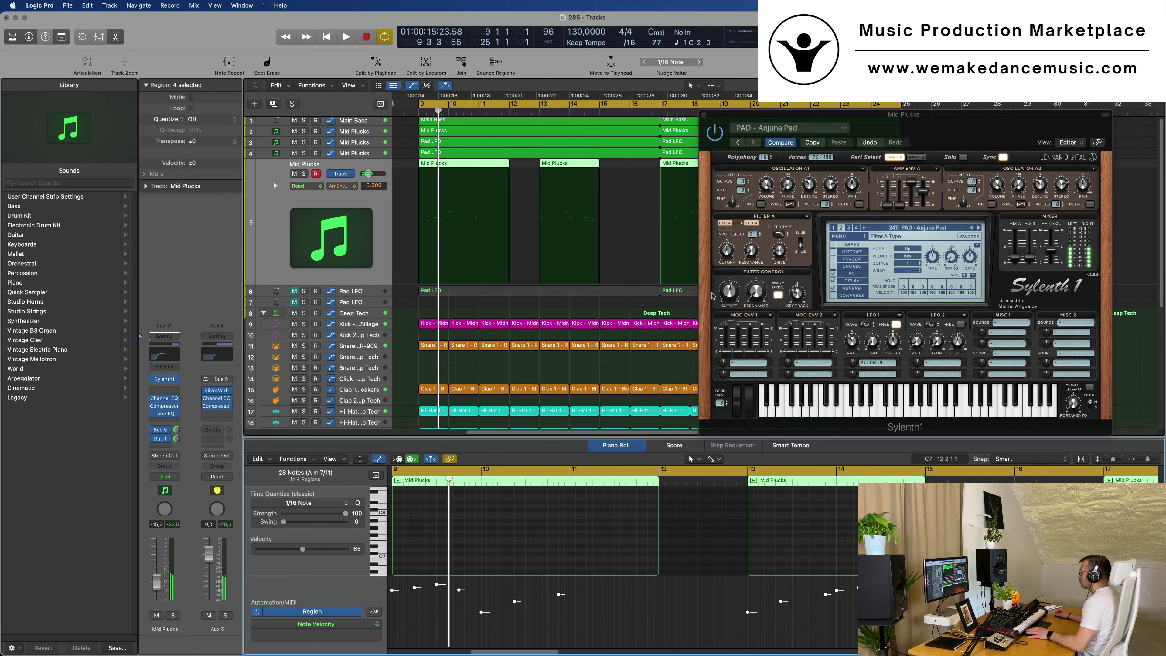
left_click(882, 162)
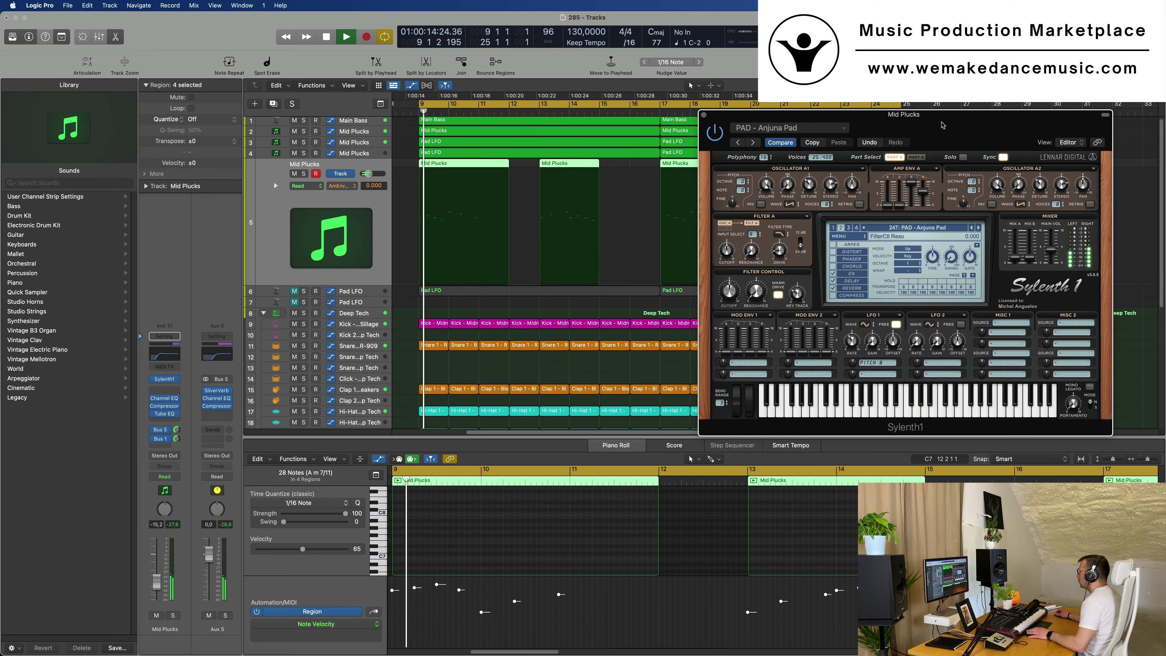
left_click_drag(882, 115, 645, 193)
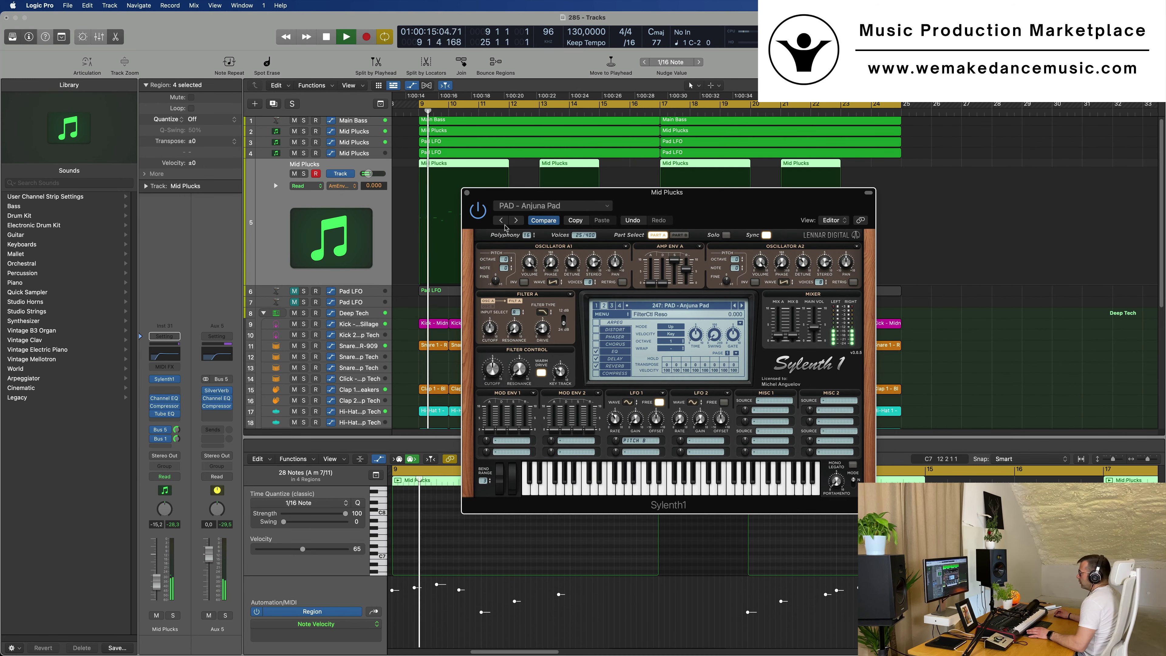
Copy the PAD - Anjuna Pad settings in Sylenth1 and load the LEAD - Basic Super Saw preset.
left_click(574, 221)
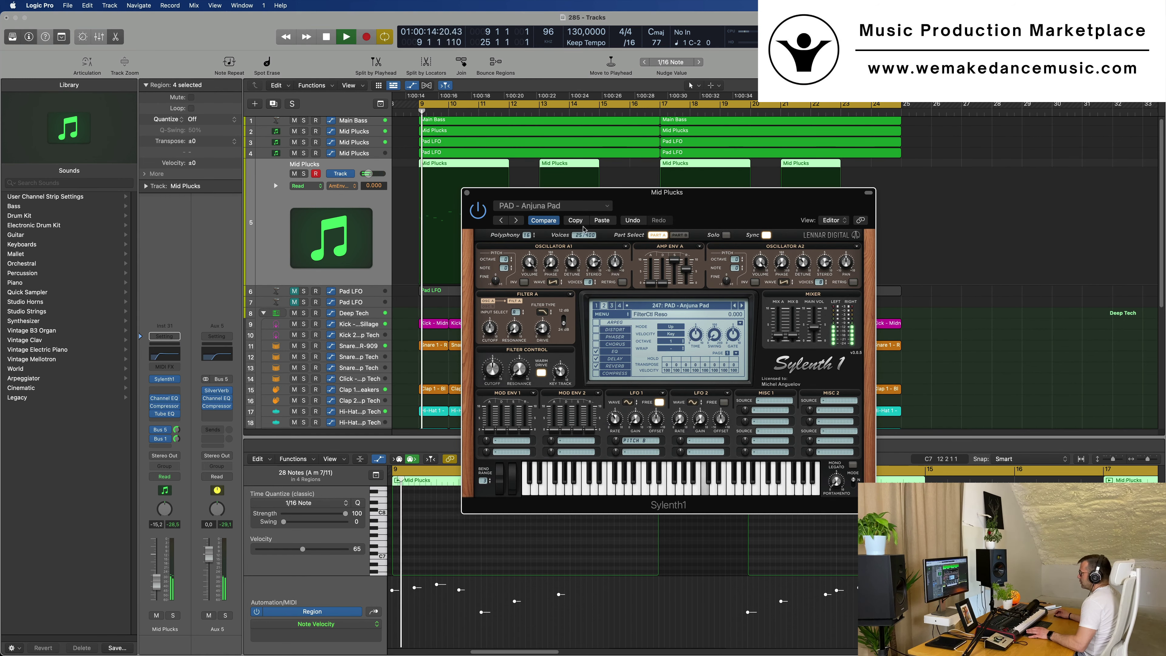
left_click(742, 306)
left_click(706, 307)
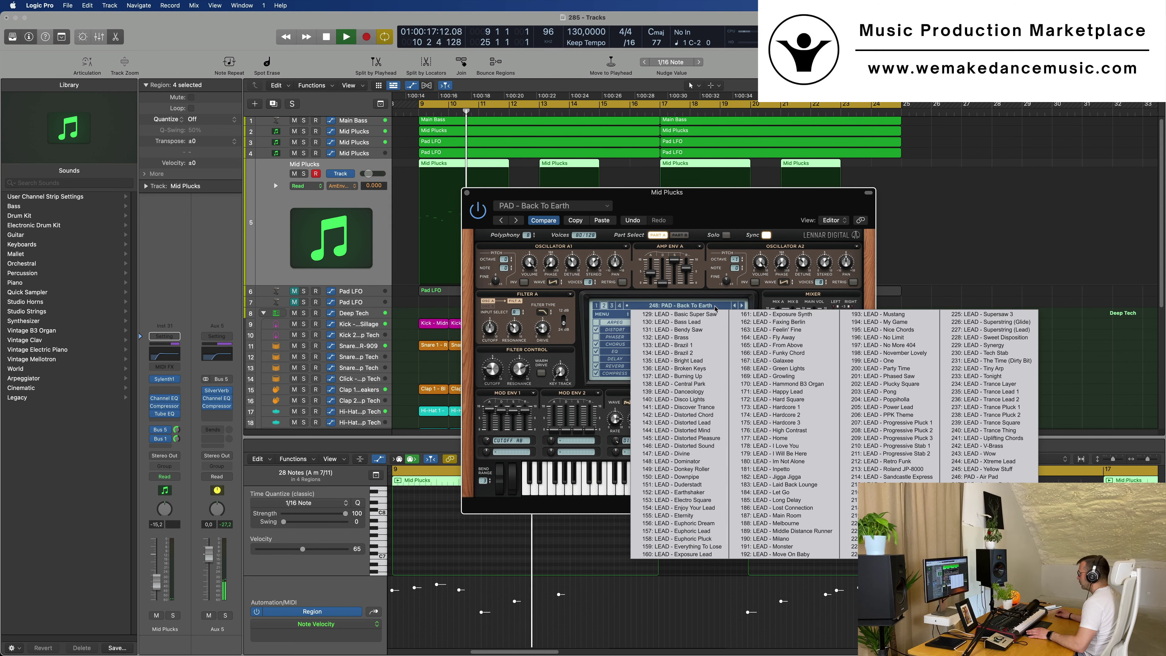
left_click(706, 314)
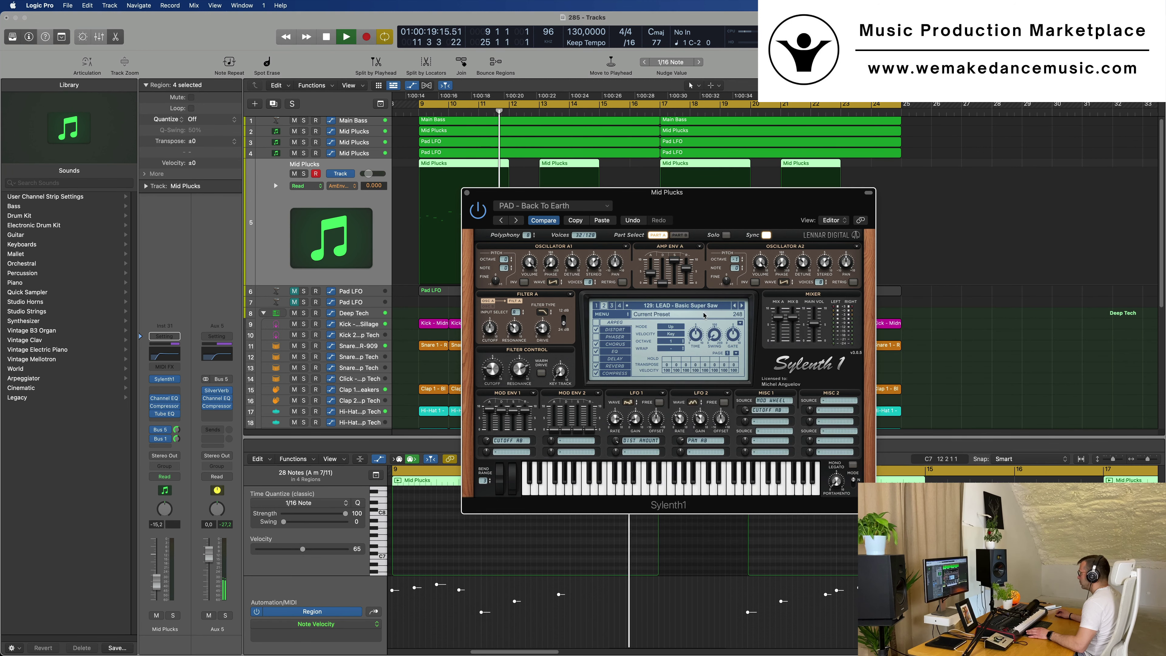
Audition the lead presets from Bass Lead to Brass over the loop and move the Sylenth1 window off the pluck regions.
left_click(742, 305)
key("space")
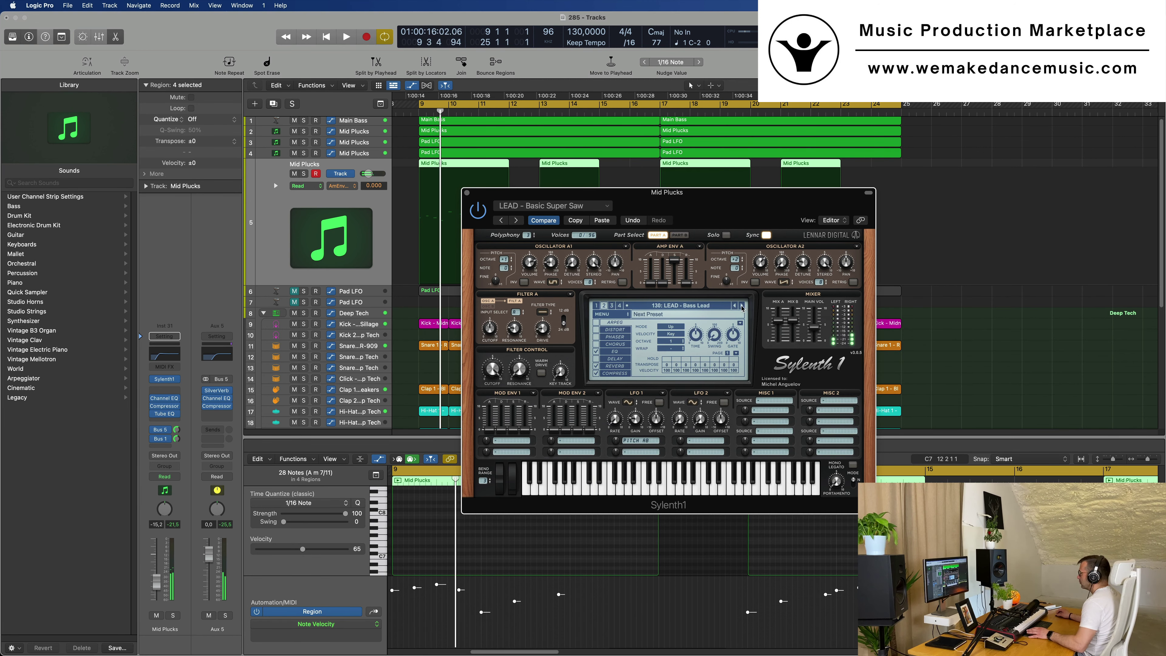
left_click(743, 305)
key("space")
left_click(742, 306)
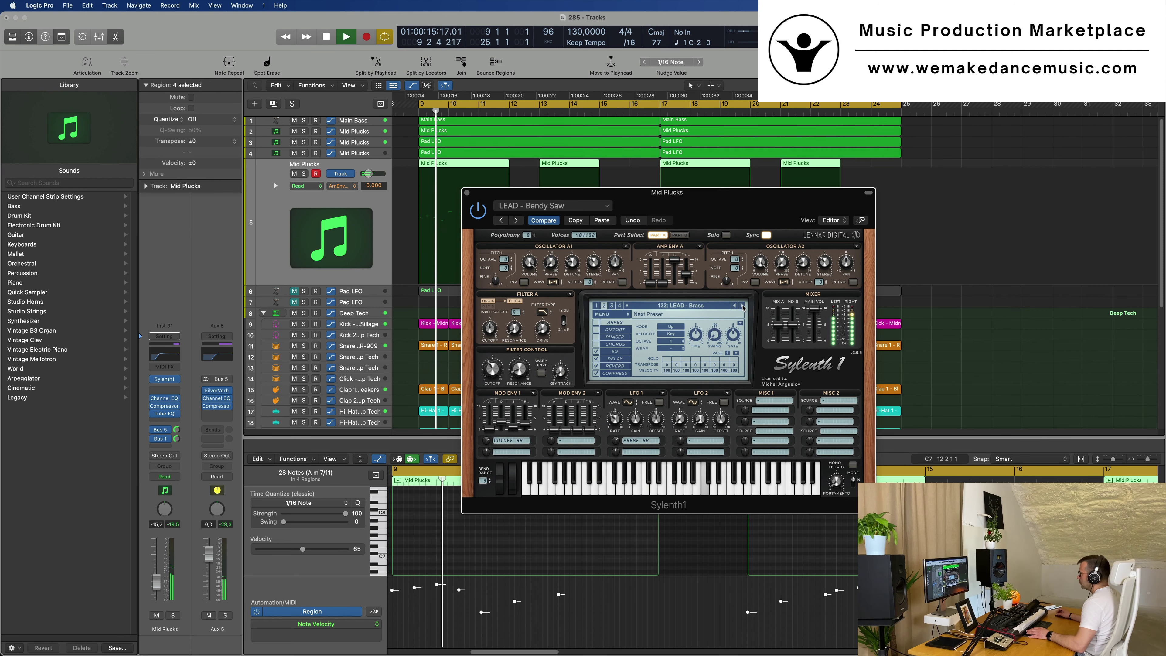
left_click_drag(717, 206, 777, 220)
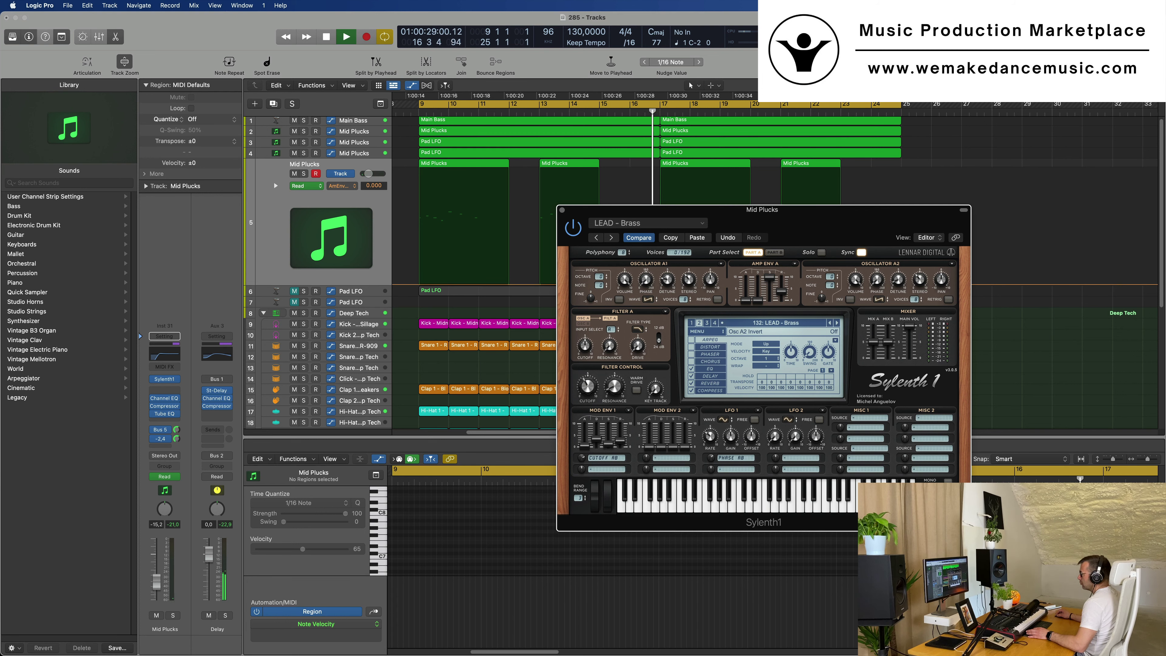
left_click_drag(769, 219, 549, 283)
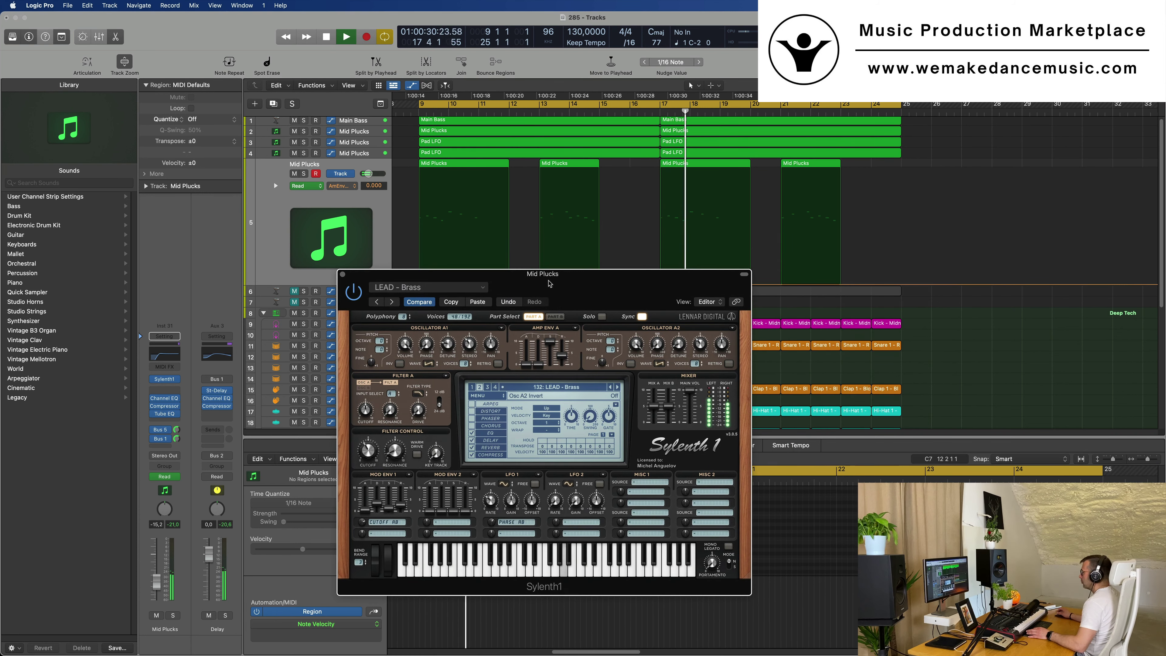
Audition the lead presets from Brazil 1 through Central Park, restarting playback to compare them.
left_click(618, 388)
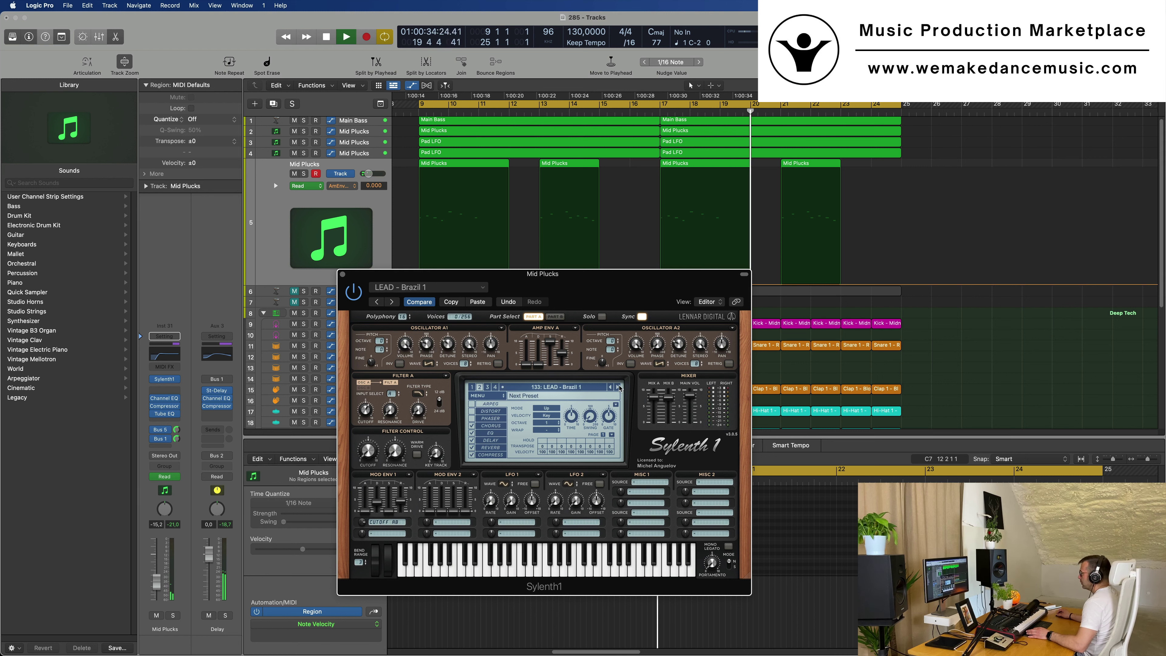
key("space")
key("space")
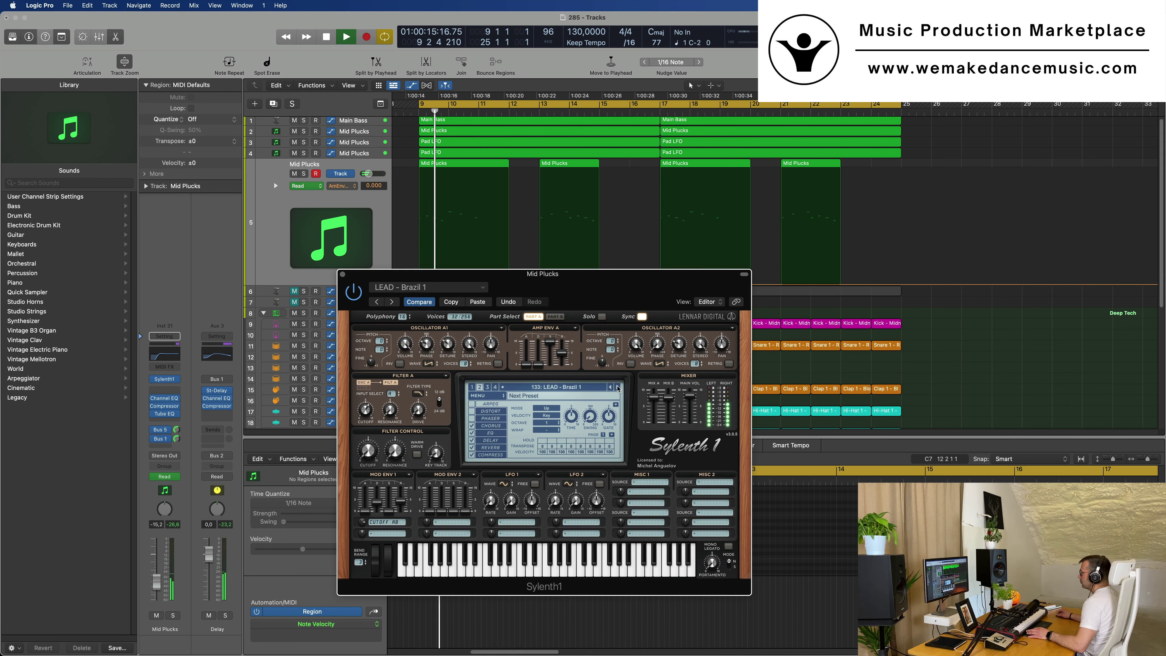
double_click(618, 387)
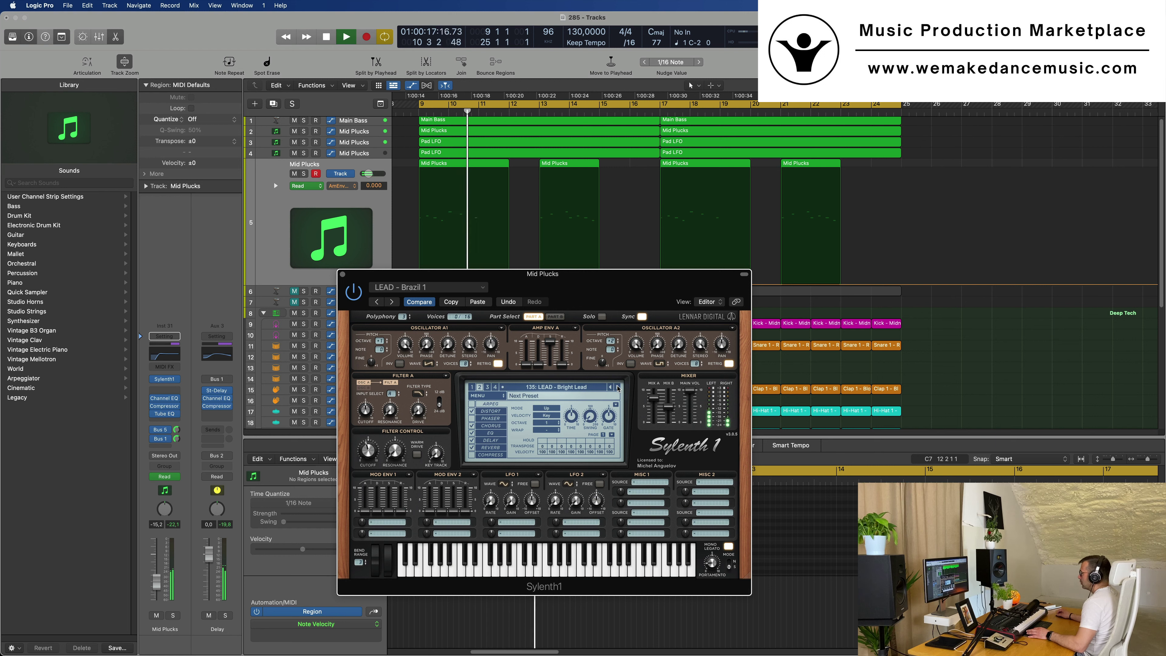
left_click(618, 387)
left_click(618, 387)
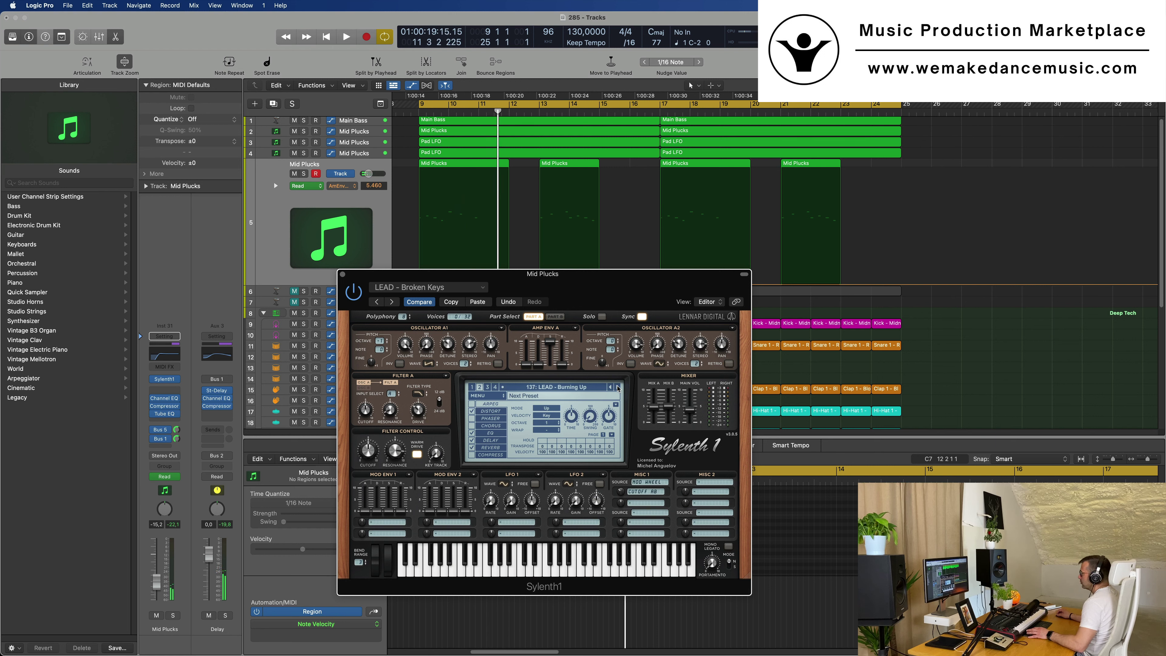
key("space")
key("space")
left_click(618, 388)
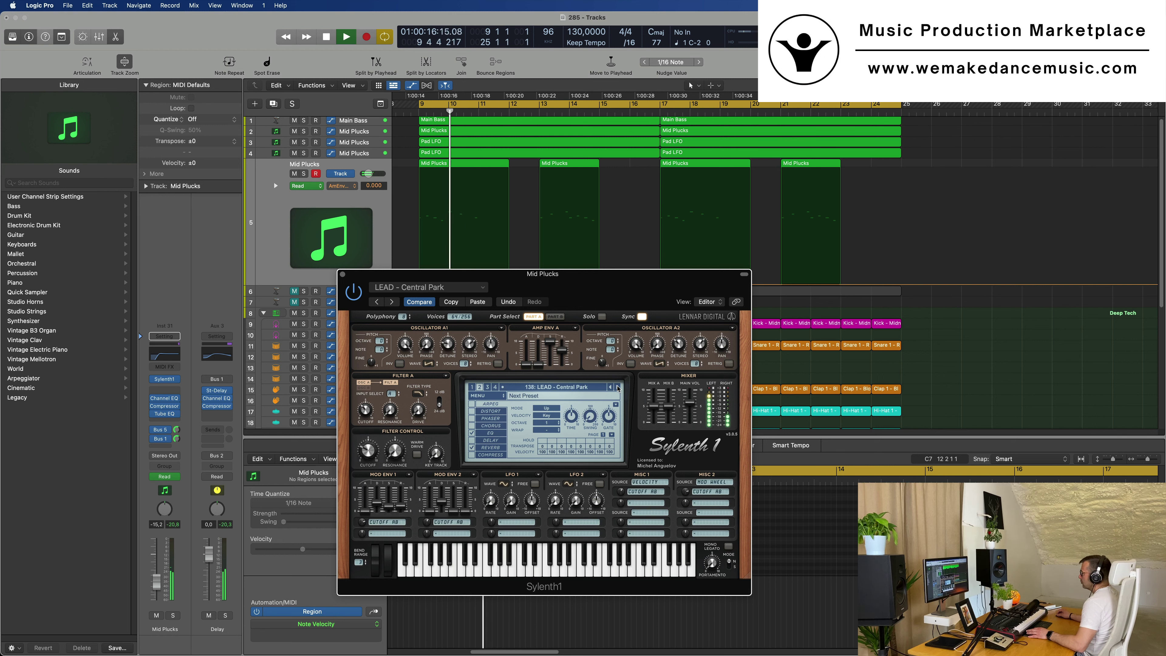
key("space")
key("space")
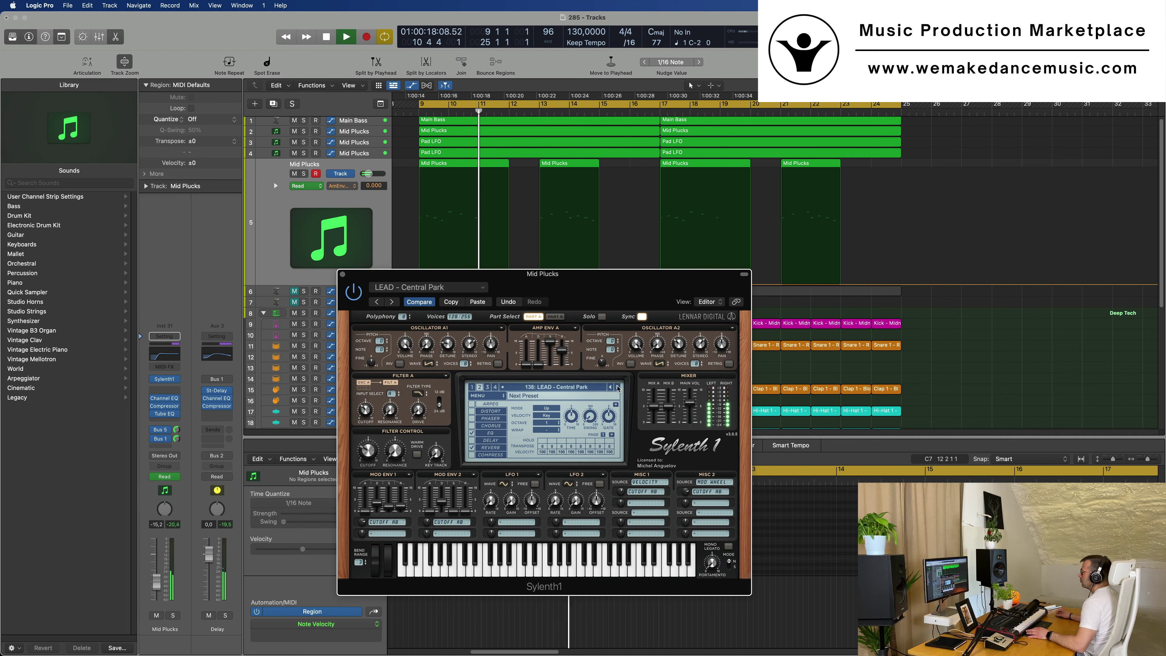
Audition the lead presets from Danceology through Distorted Lead, going back once to Discover Trance.
left_click(618, 387)
key("space")
key("space")
left_click(618, 387)
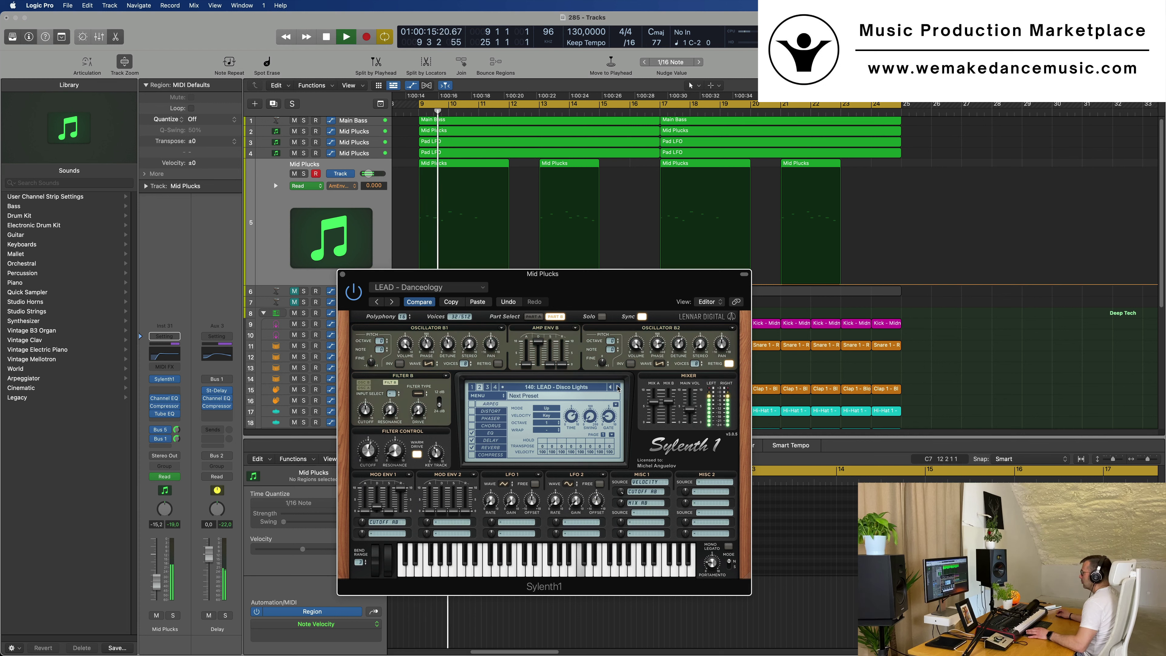
key("space")
key("space")
left_click(618, 387)
left_click(618, 387)
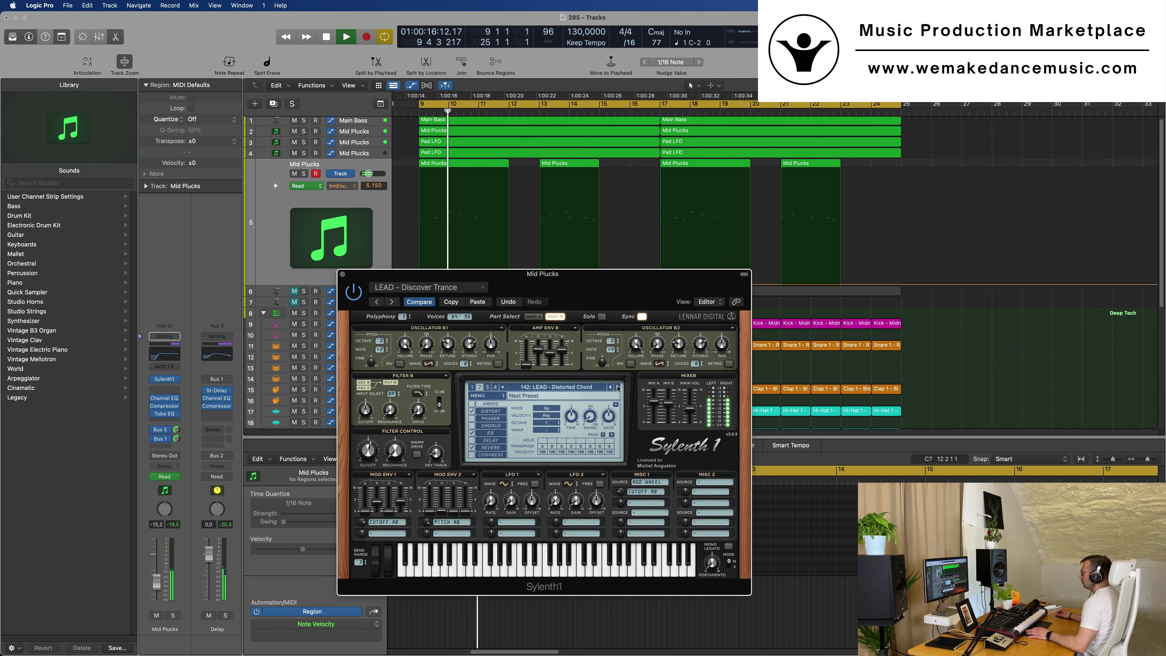
left_click(612, 389)
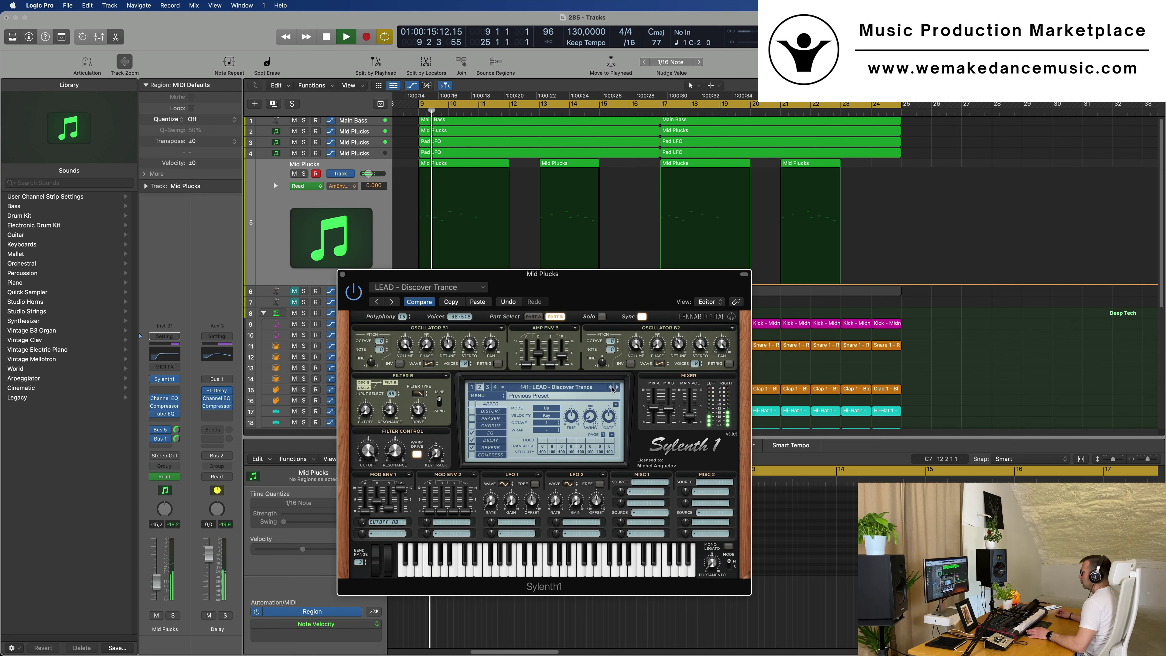
left_click(616, 387)
left_click(616, 387)
key("space")
key("space")
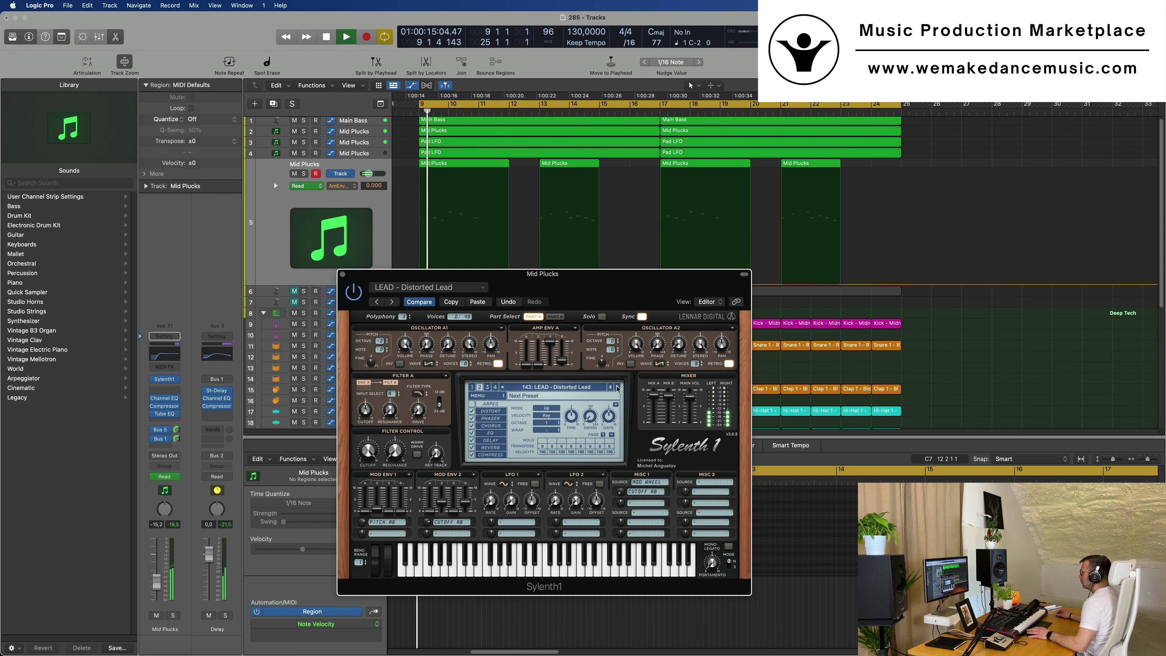
Audition the lead presets from Distorted Mind through Dominator over the Mid Plucks loop.
left_click(617, 387)
left_click(618, 388)
key("space")
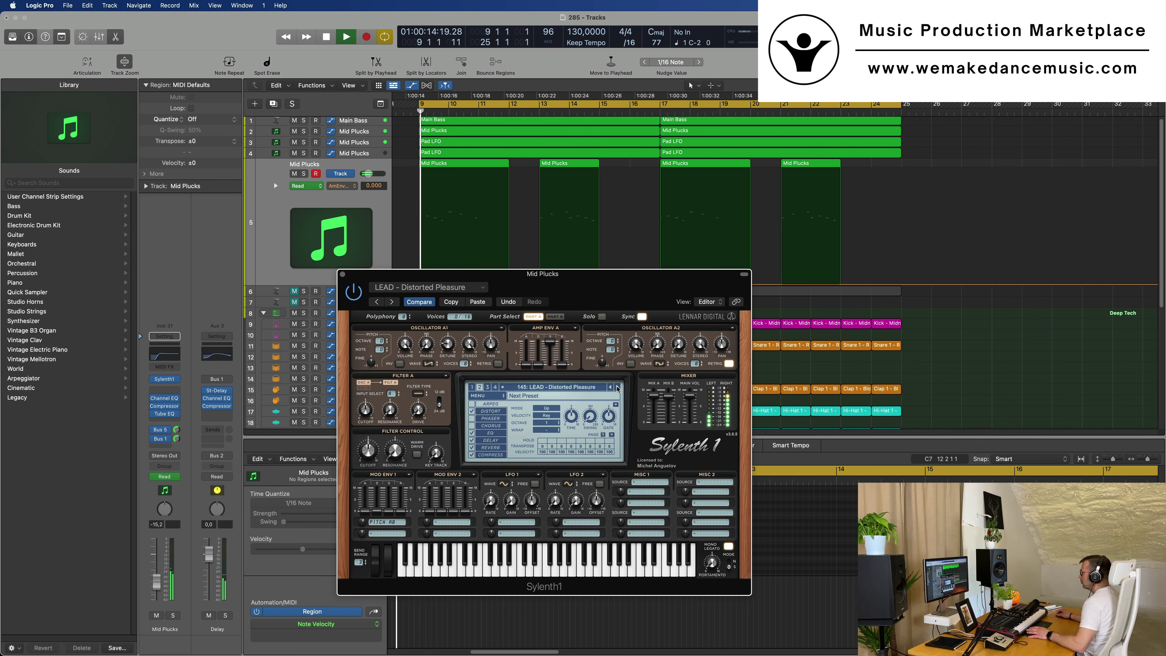
left_click(617, 388)
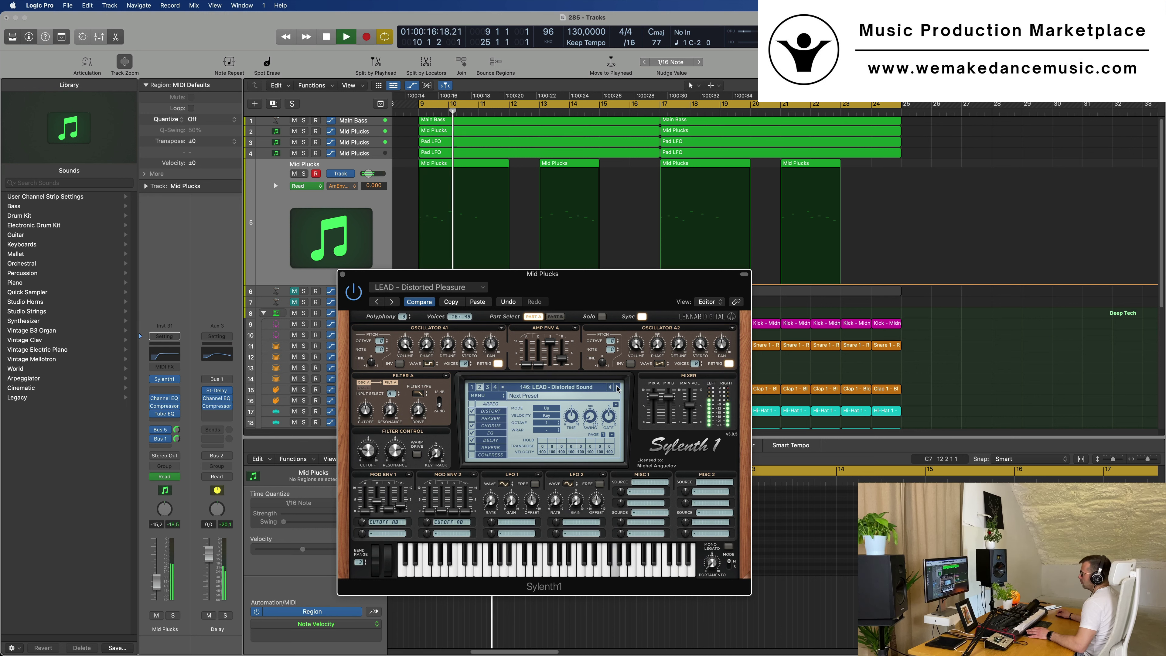
left_click(617, 388)
key("space")
key("space")
key("space")
left_click(617, 388)
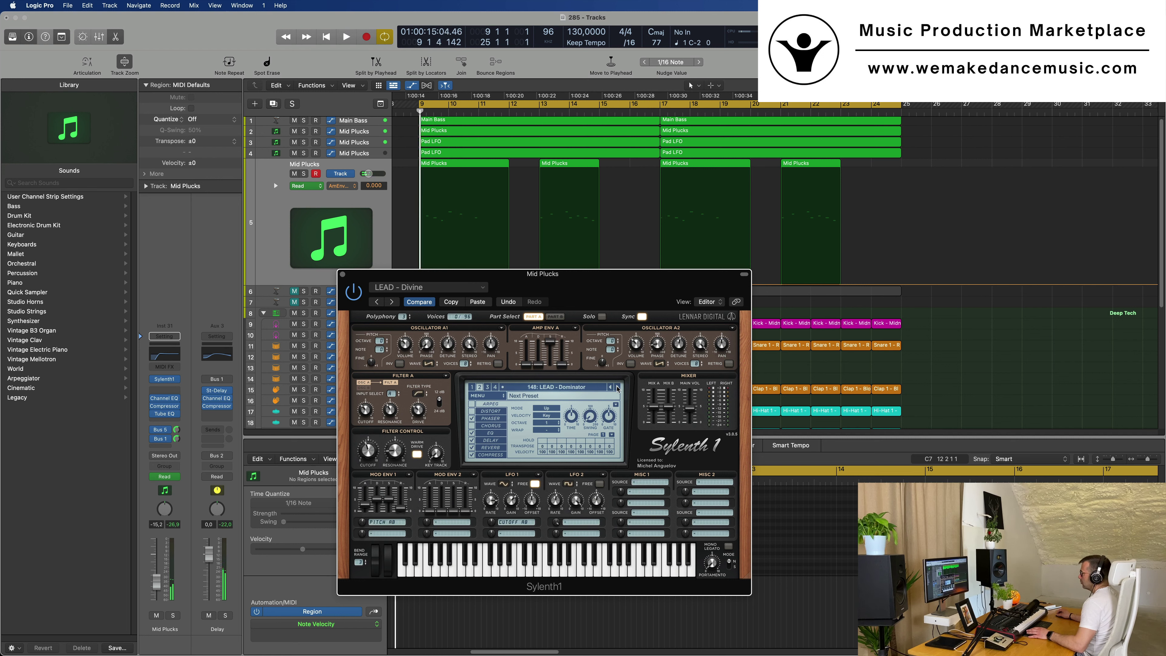
key("space")
Audition the lead presets from Donkey Roller through Enjoy Your Lead and stop playback.
left_click(617, 388)
left_click(618, 388)
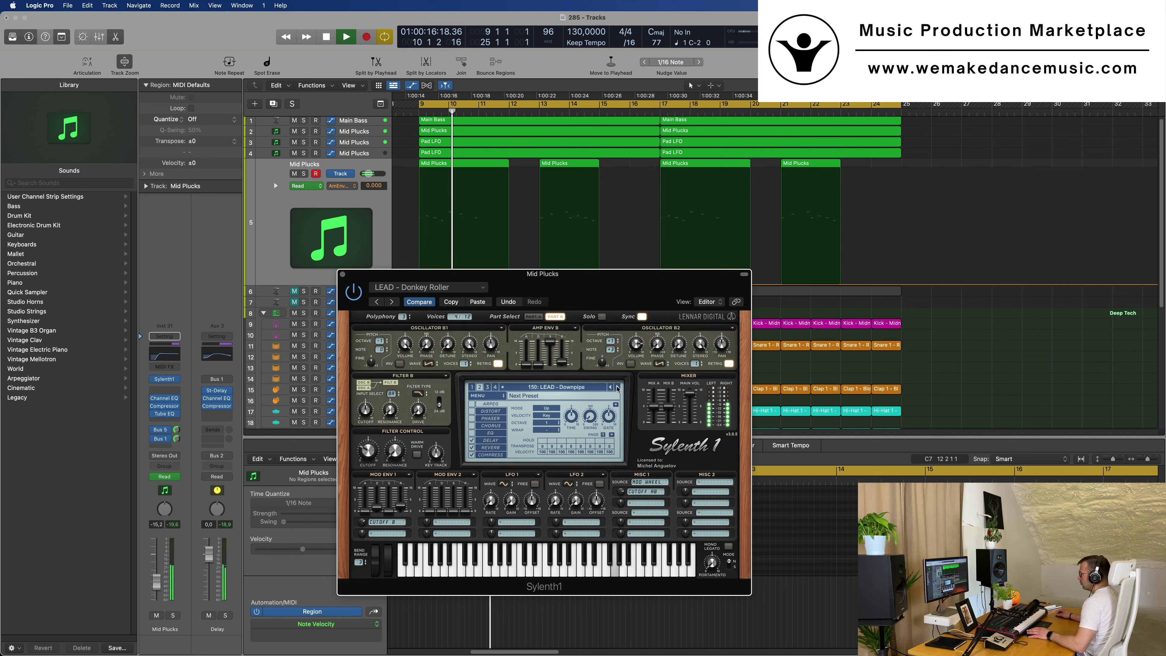
key("space")
key("space")
left_click(618, 388)
left_click(617, 388)
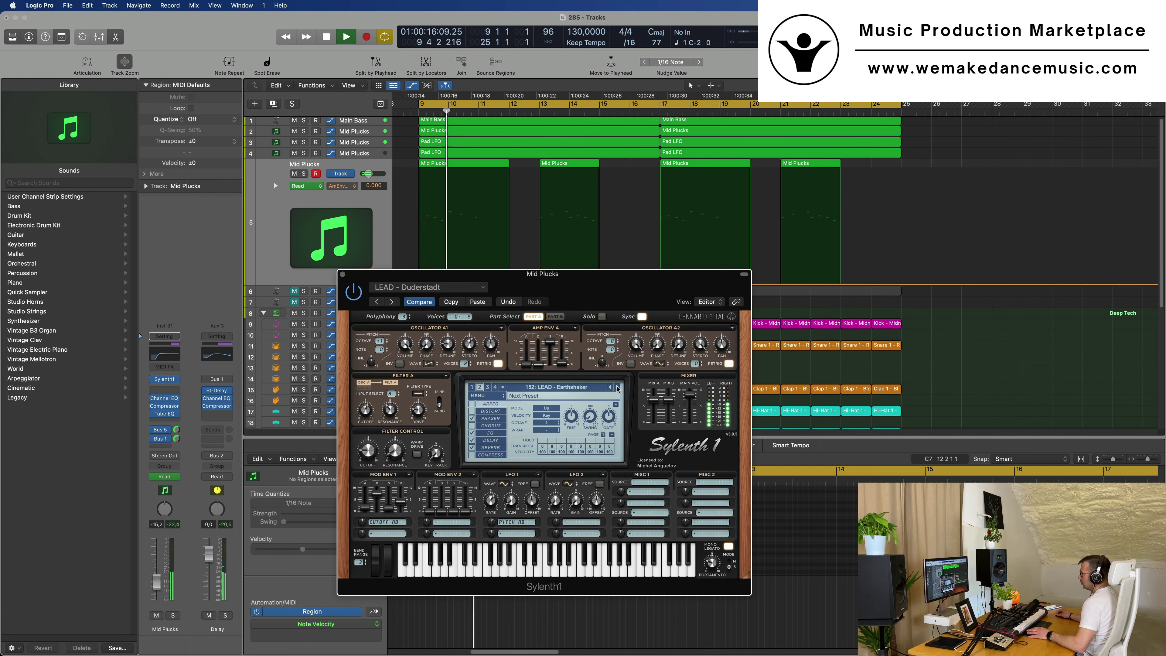
left_click(617, 388)
left_click(618, 388)
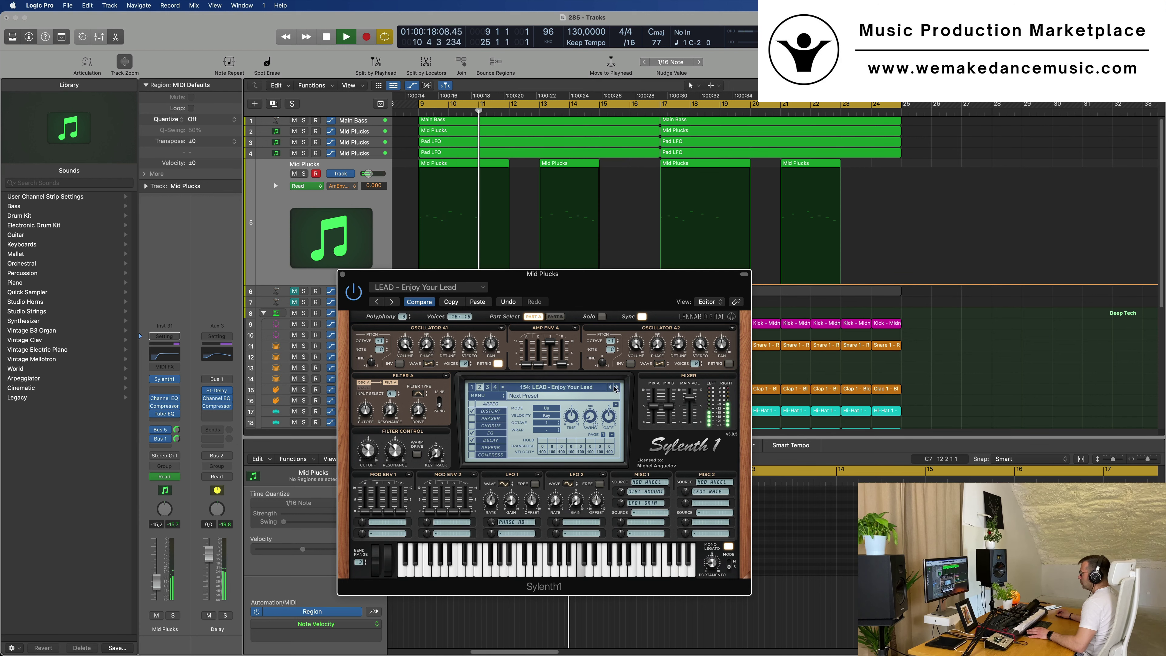
key("space")
Load the LEAD - Brass preset, replay the loop and raise the Mid Plucks channel volume to -13.2 dB.
left_click(574, 387)
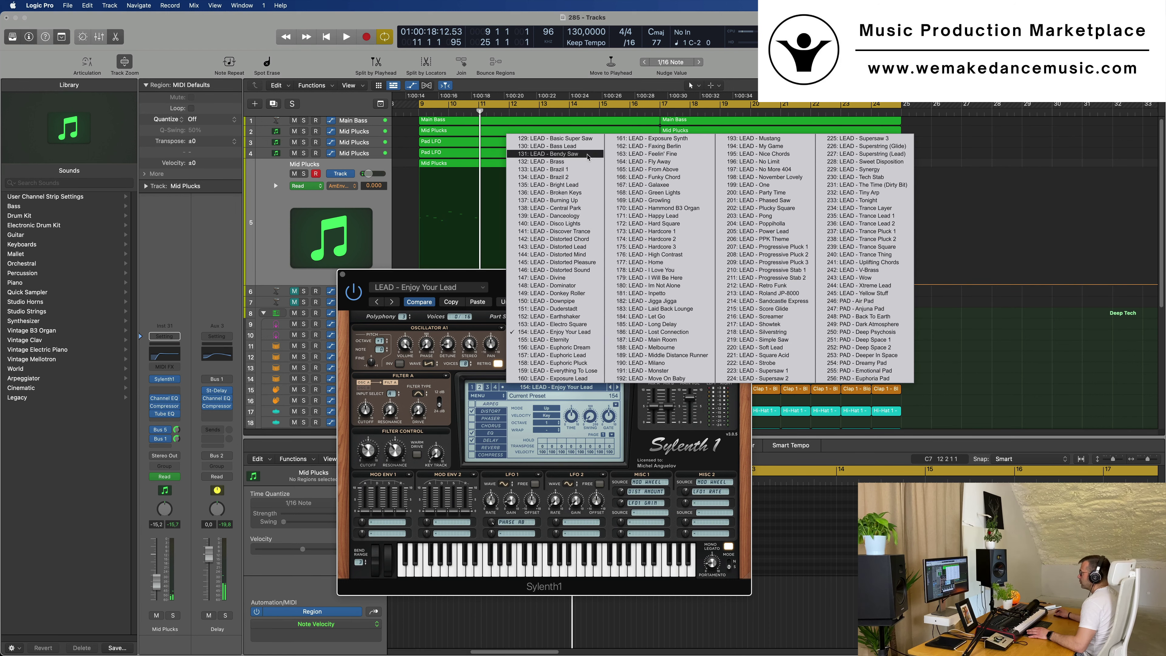
left_click(587, 163)
key("space")
left_click_drag(603, 285, 593, 248)
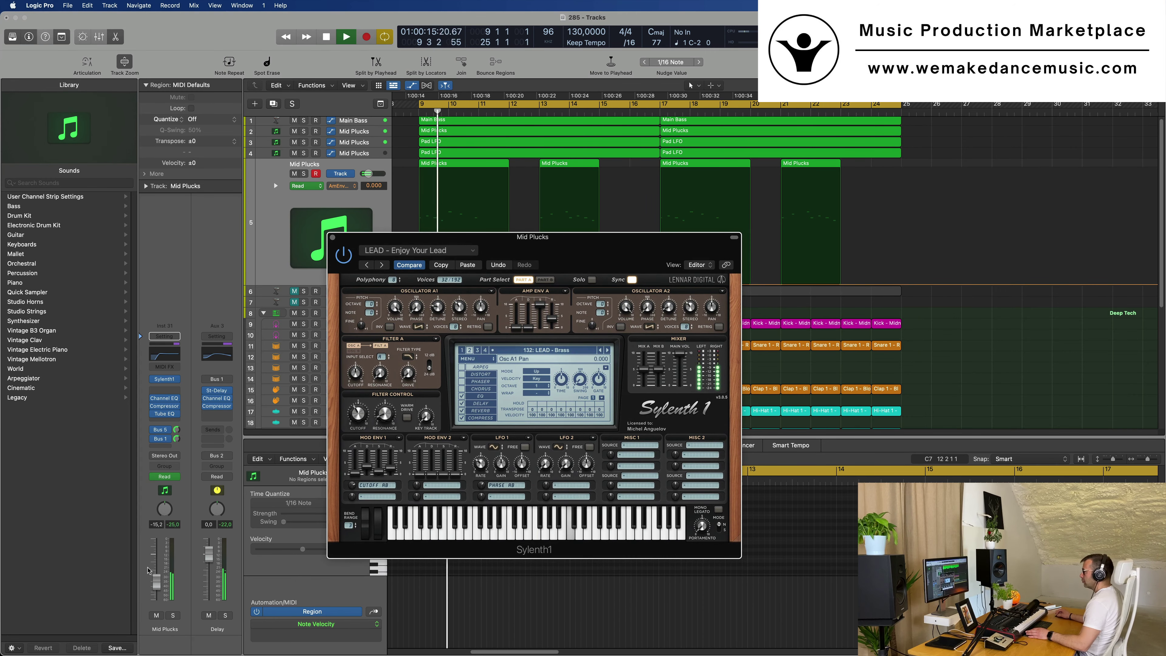
left_click_drag(156, 582, 158, 578)
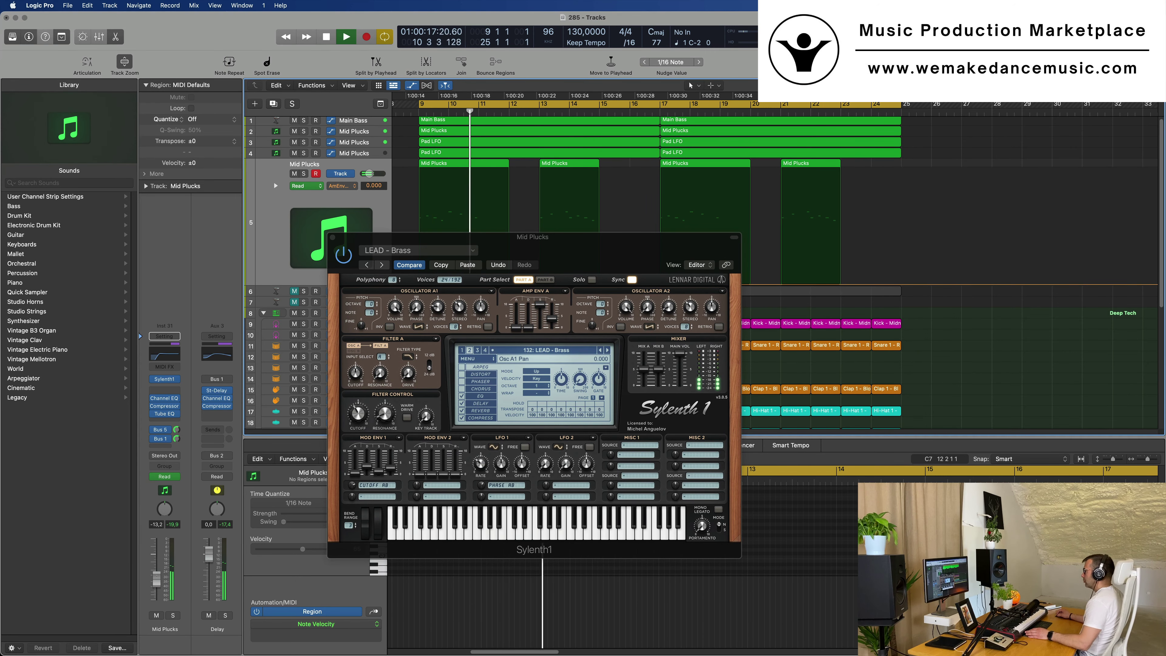
Try a Mod Env 1 attack of 4.719 on the Brass sound, set it to 0.000 and replay the loop.
left_click_drag(590, 245, 646, 294)
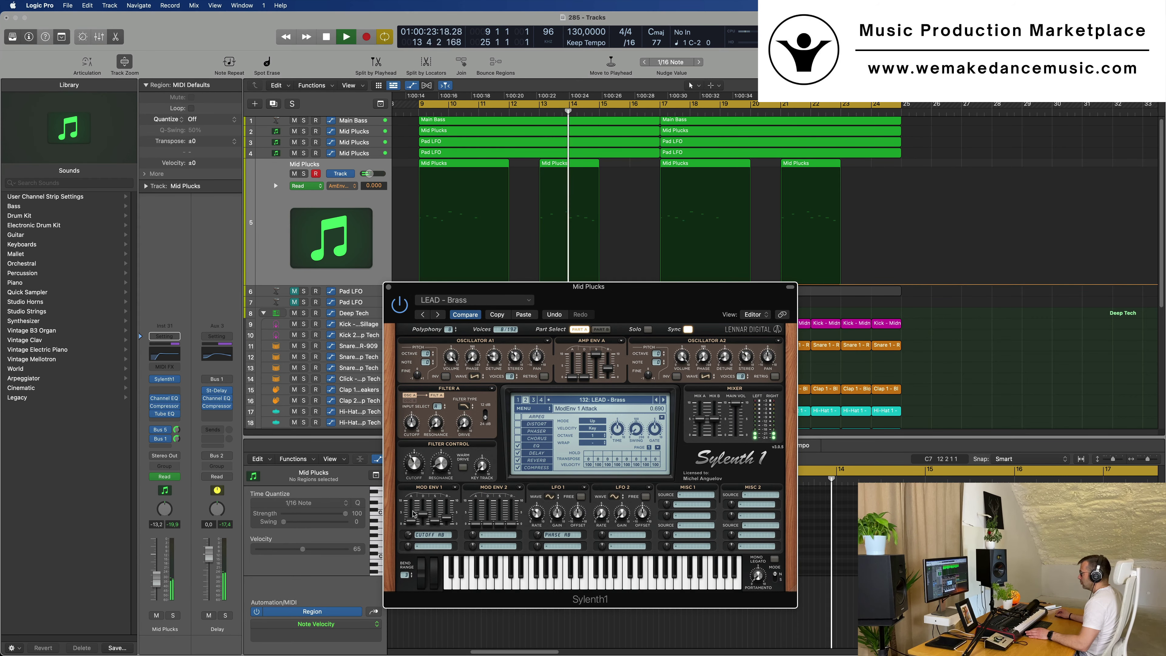
left_click_drag(413, 514, 415, 518)
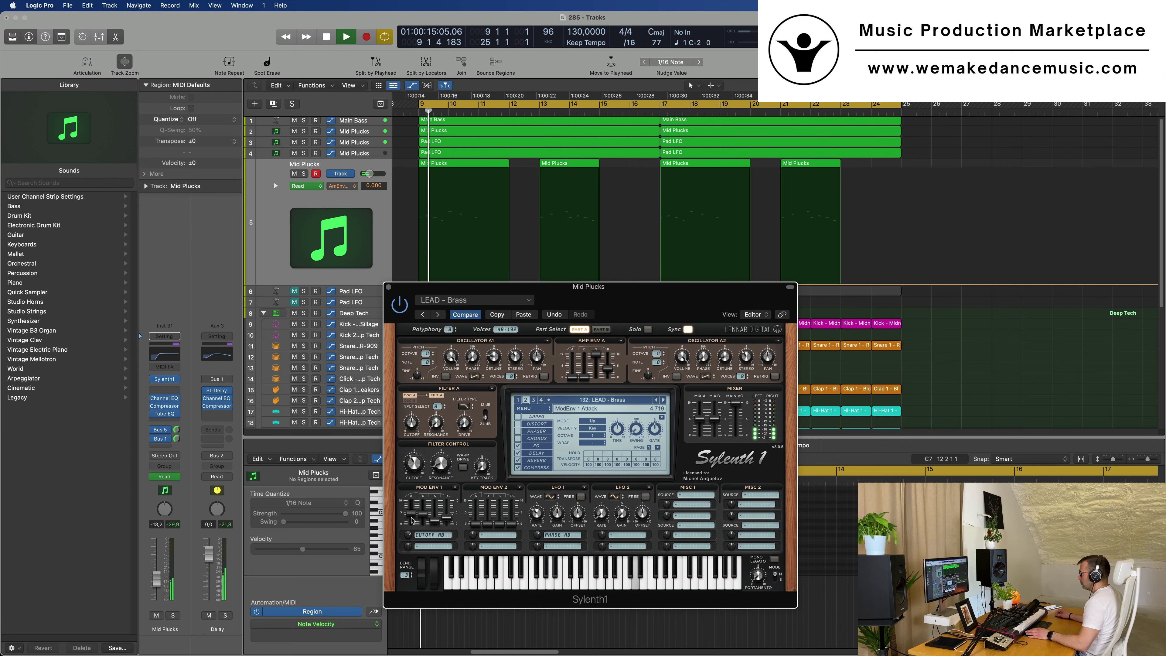
left_click_drag(424, 511, 413, 515)
key("space")
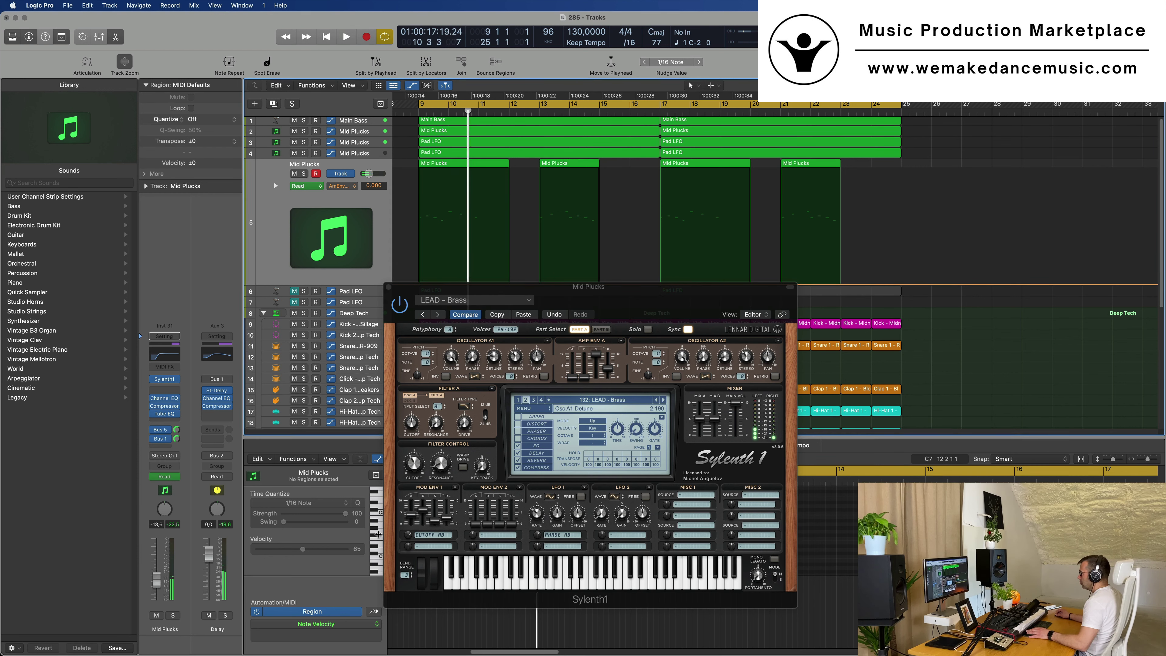
key("space")
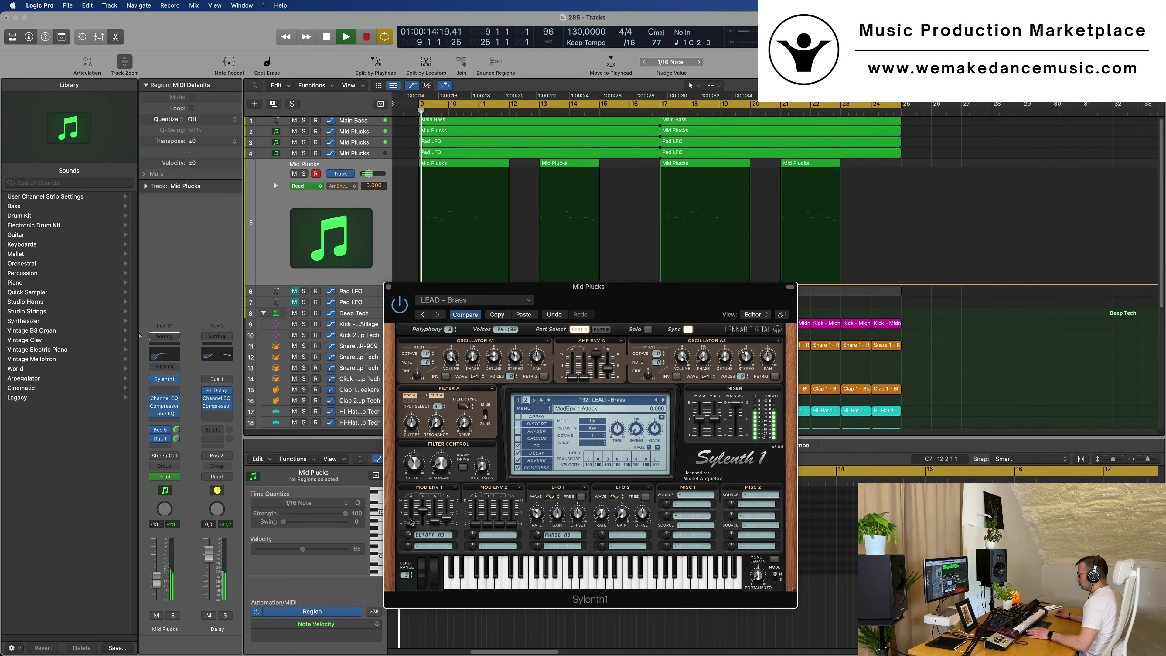
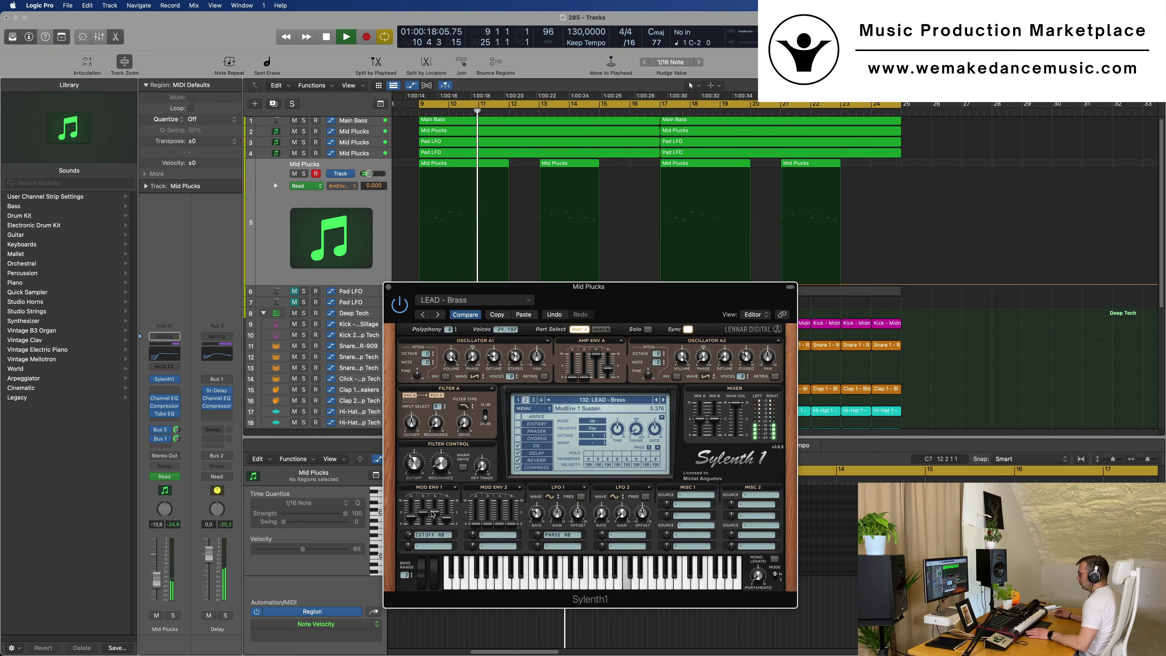
Set the Brass sound's filter control resonance to 2.151 and its cutoff to 3.627 while replaying the loop.
left_click_drag(646, 311, 707, 246)
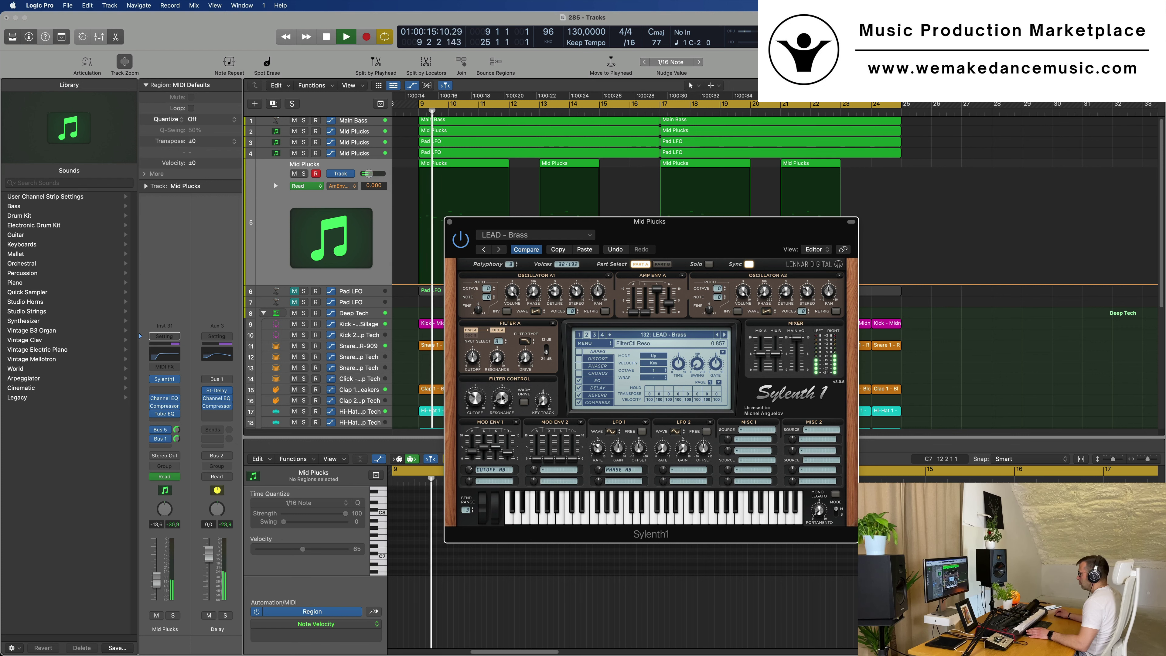
left_click_drag(503, 398, 522, 406)
key("space")
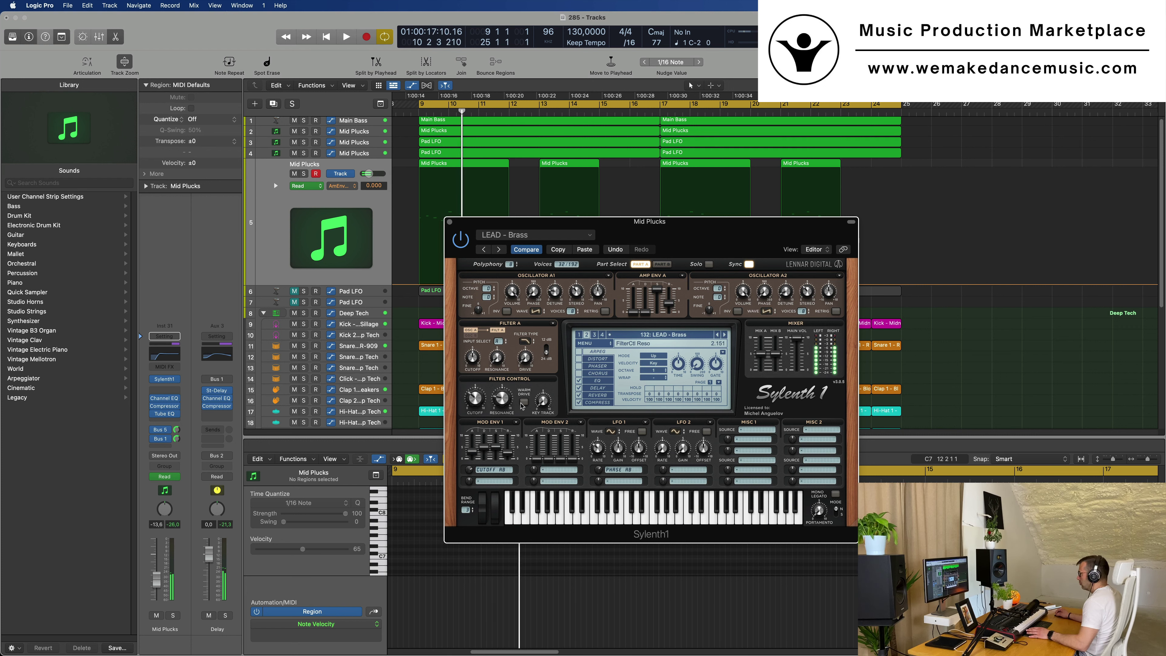
key("space")
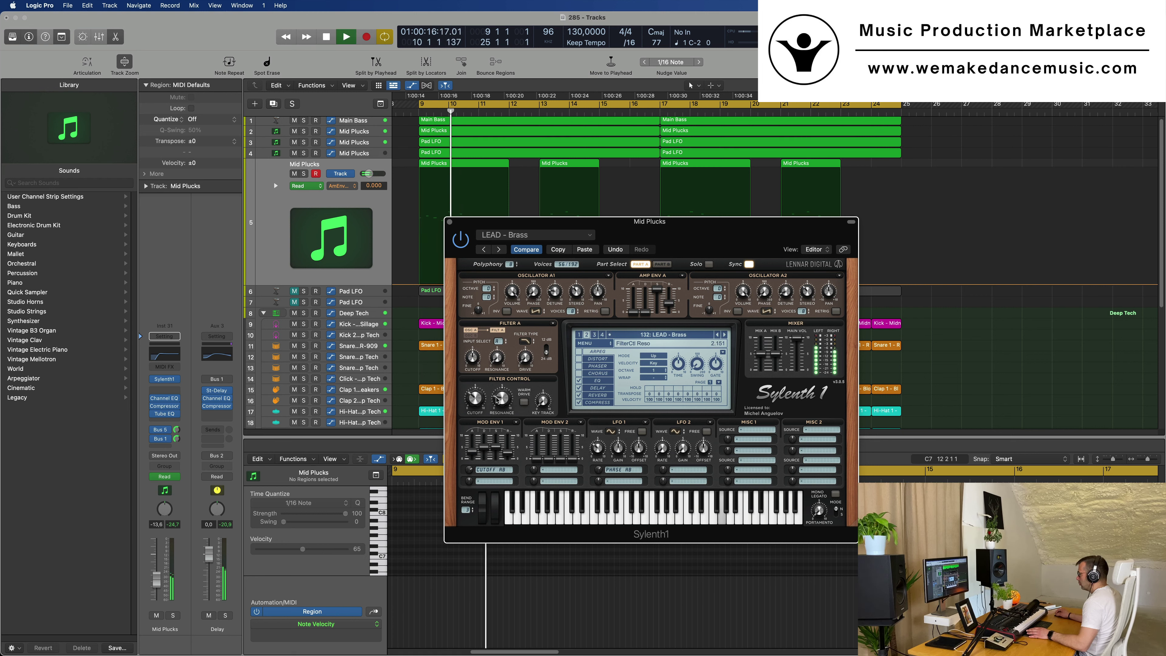
left_click_drag(473, 400, 477, 397)
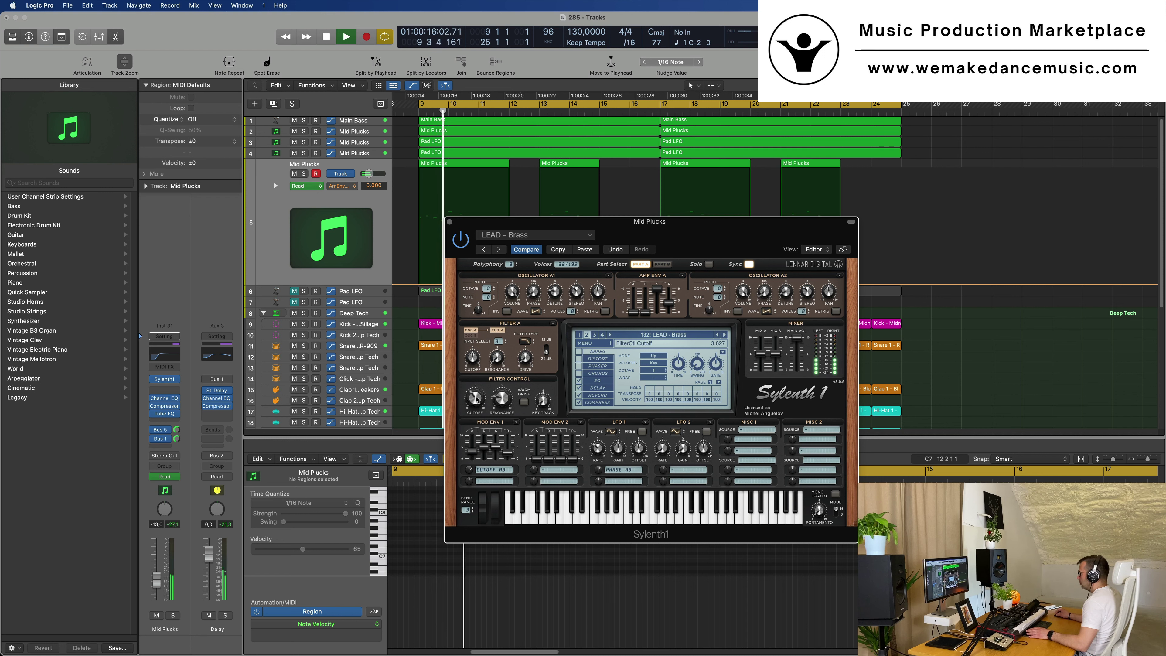
Show the Brass sound's delay effect settings and lower the delay's dry/wet mix while replaying the loop.
left_click_drag(662, 242, 646, 242)
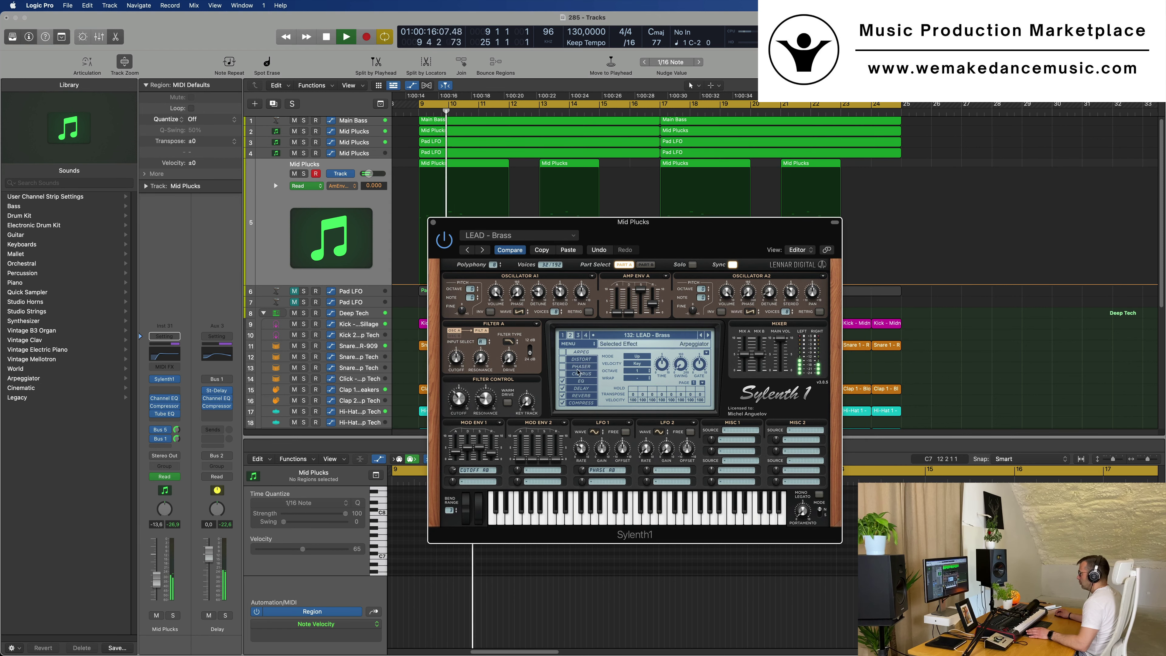
left_click(579, 389)
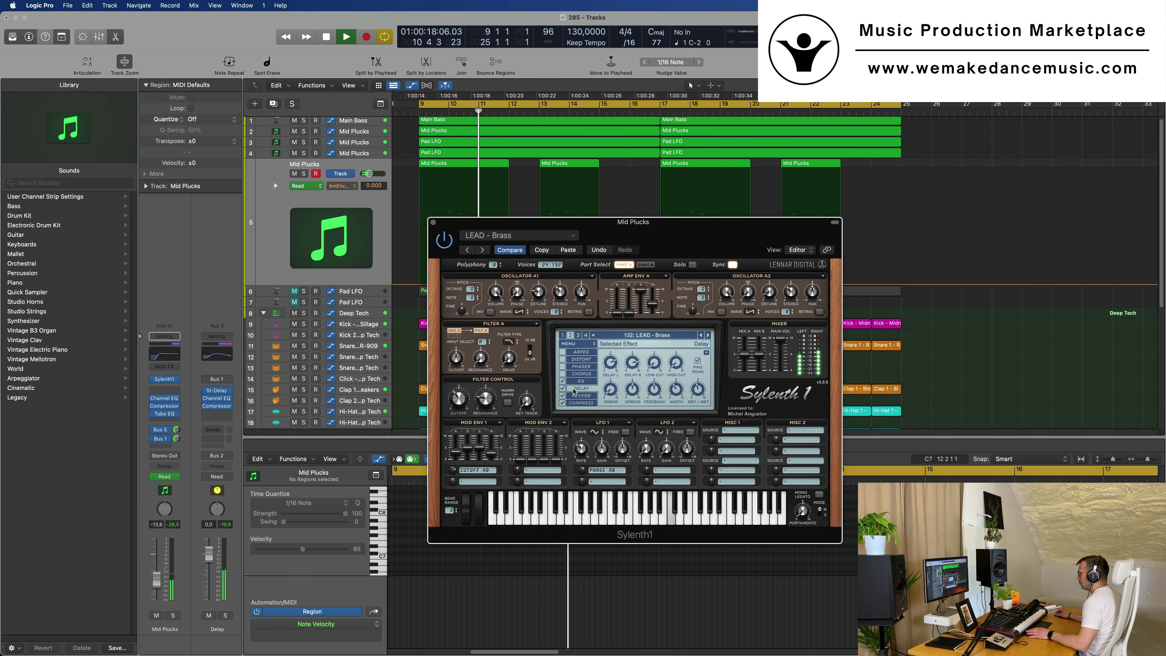
left_click_drag(698, 380, 700, 394)
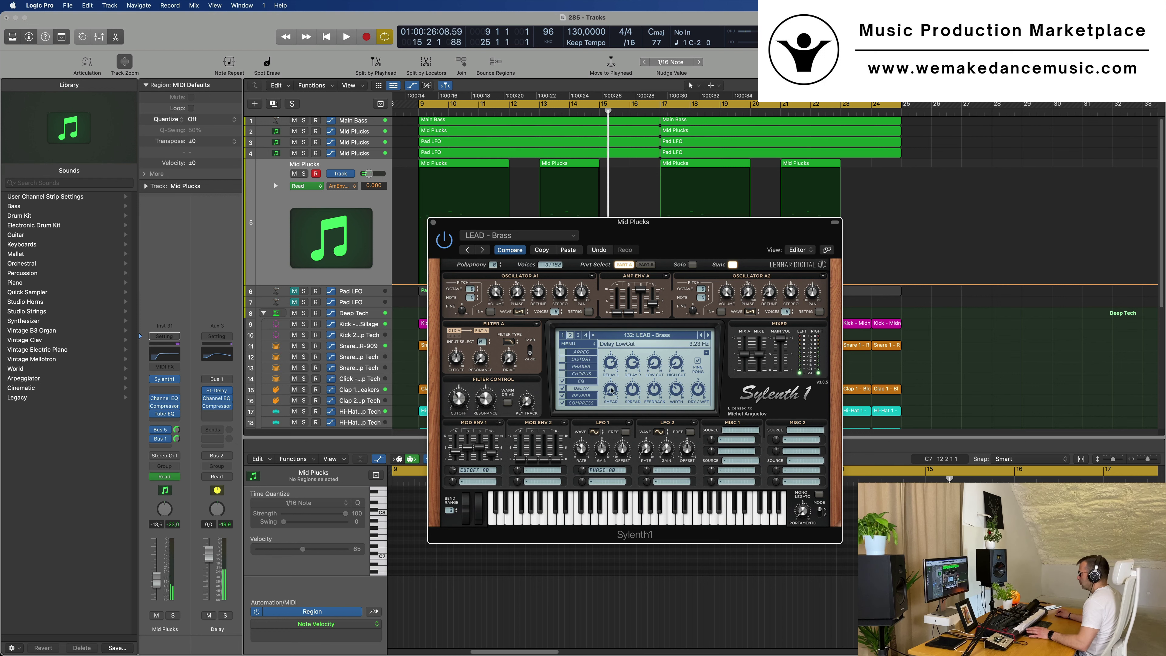
key("space")
left_click_drag(699, 390, 699, 416)
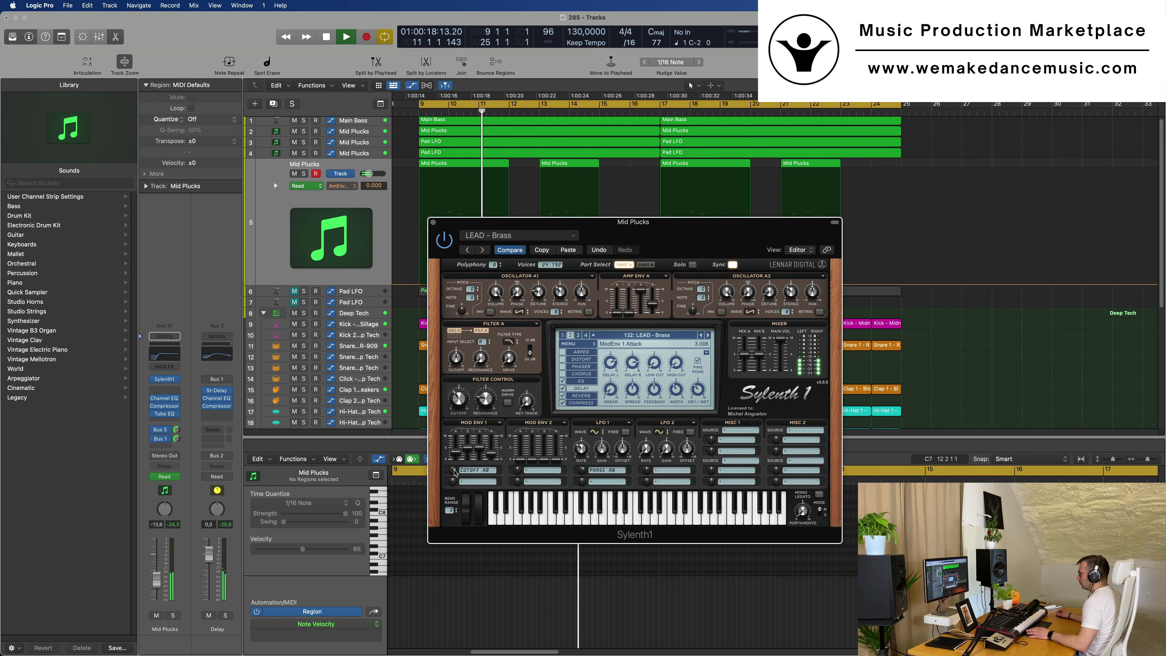
Adjust the Brass sound's Mod Env 1 decay and set its release to 2.874 while replaying the loop.
key("space")
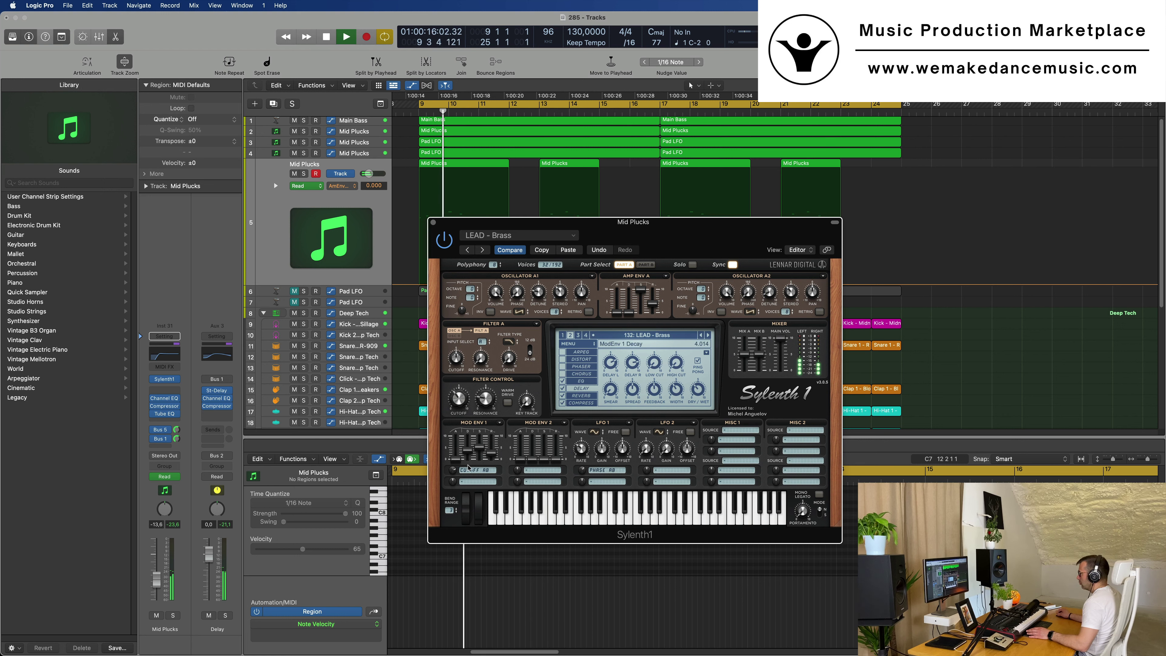
left_click_drag(469, 472, 473, 461)
key("space")
key("space")
left_click_drag(695, 249, 671, 284)
key("space")
key("space")
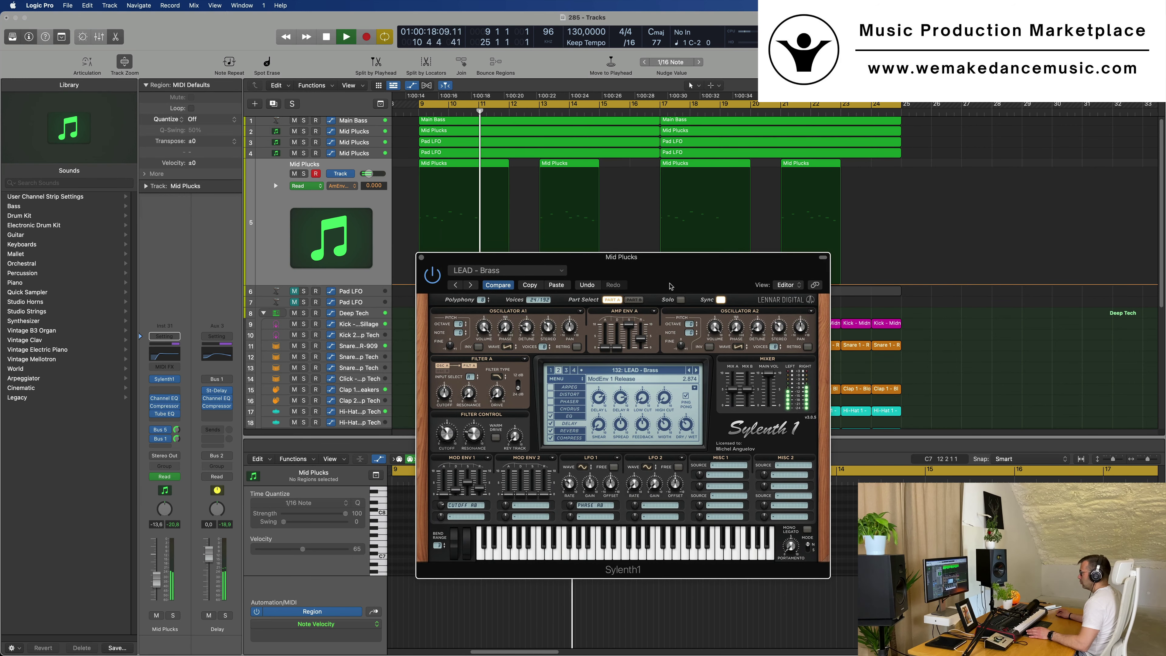
Close the Brass synth window and briefly solo the Mid Plucks chord part on track 3.
left_click(421, 258)
key("super+Left")
key("super+Left")
left_click(326, 154)
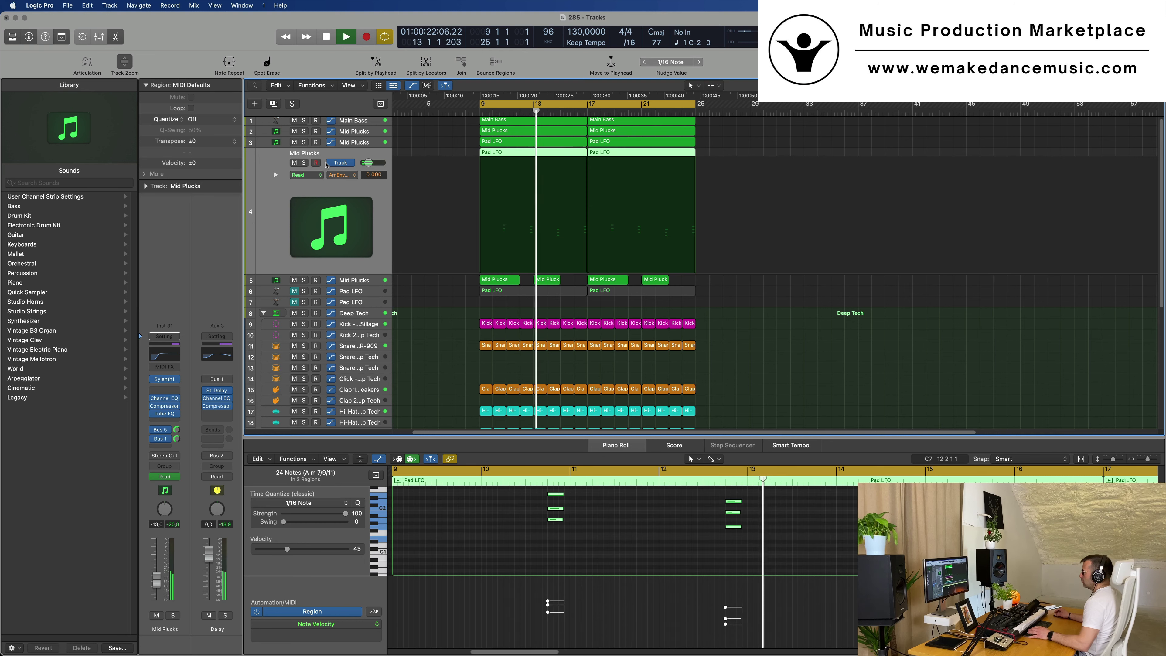
key("Up")
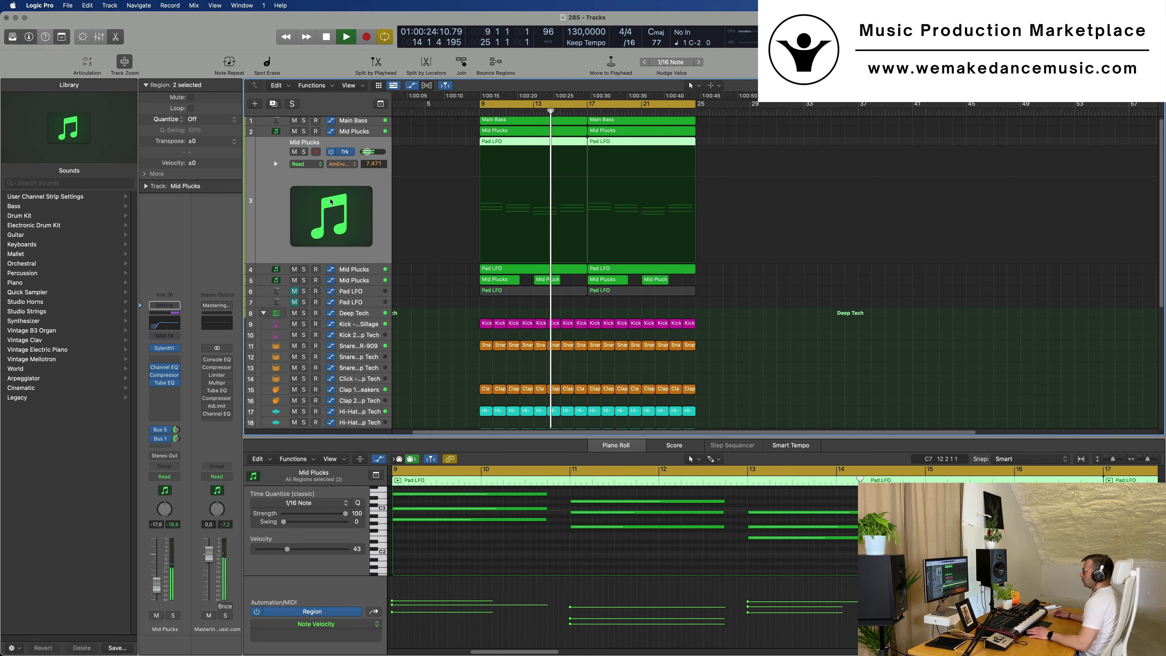
left_click(304, 152)
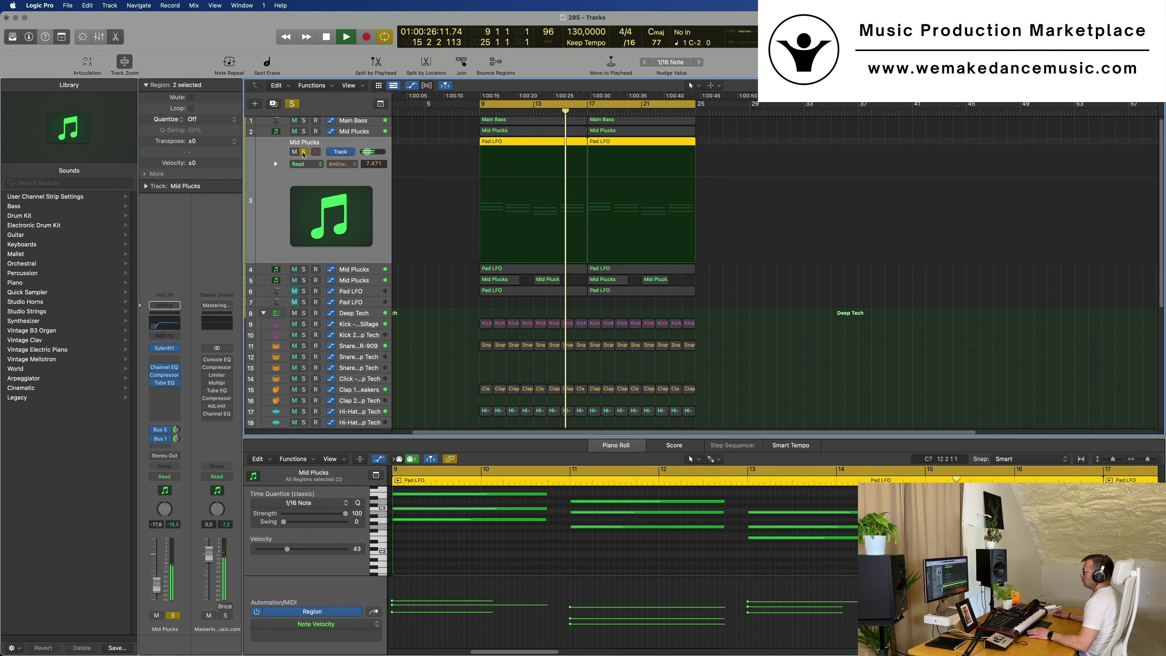
left_click(303, 152)
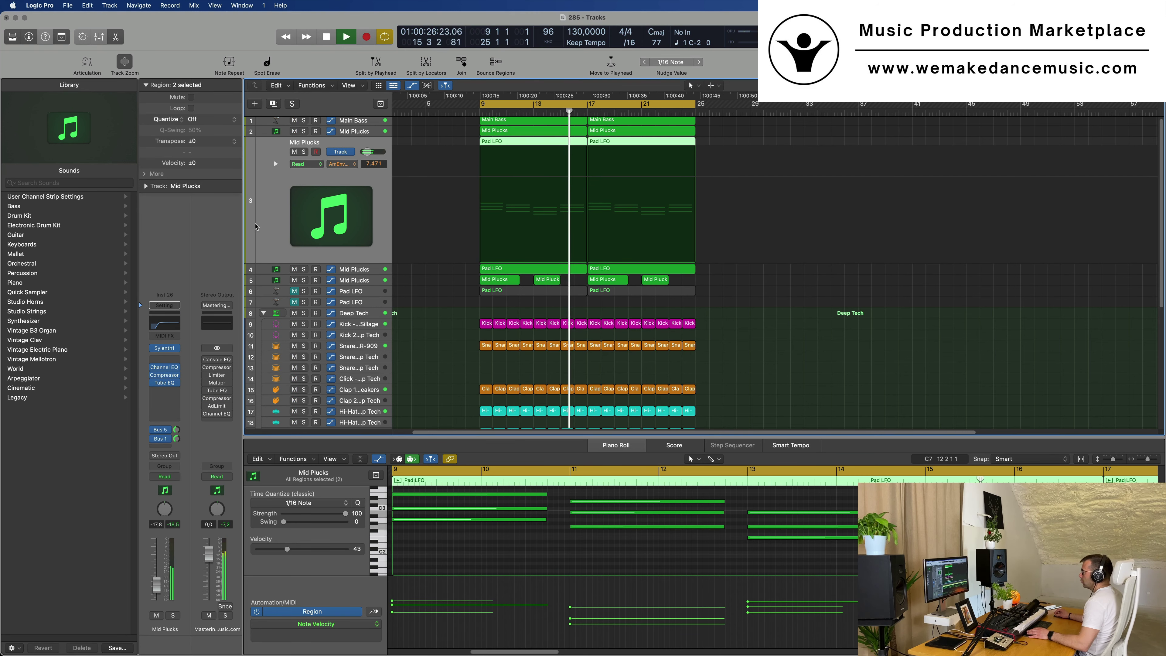
Open the Sylenth1 instrument of Mid Plucks track 3 and restart the loop.
left_click(164, 349)
key("space")
key("space")
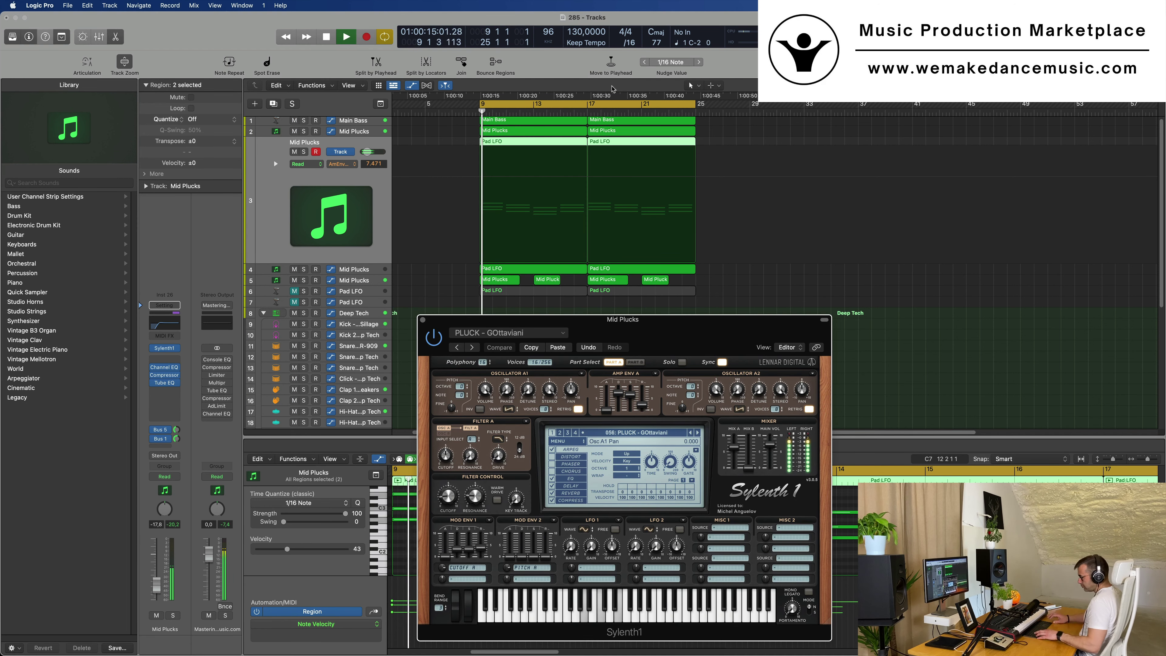
Repeat all regions once from bar 25, extend the cycle range to bar 41 and restart playback.
key("super+a")
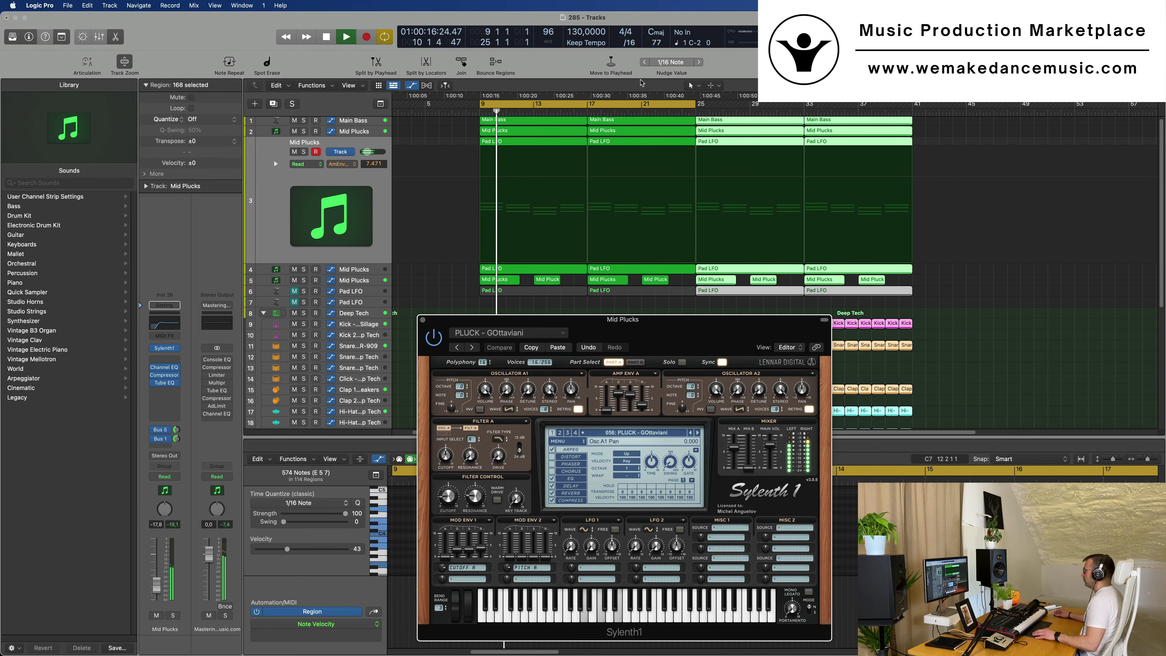
key("super+Left")
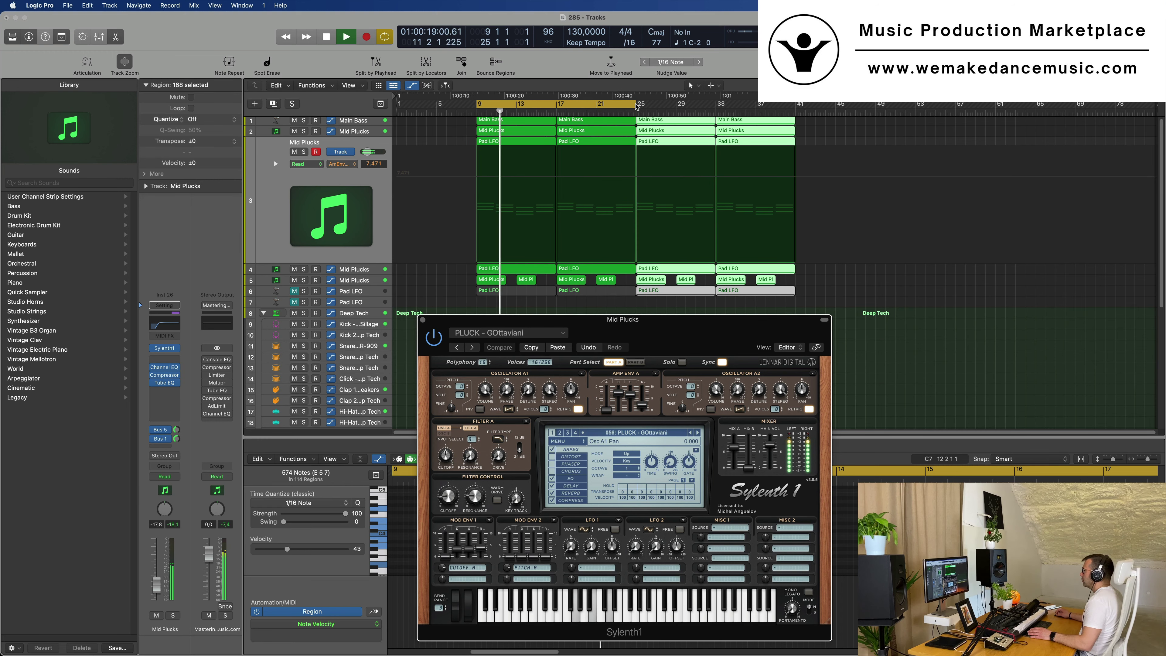
left_click_drag(637, 107, 795, 109)
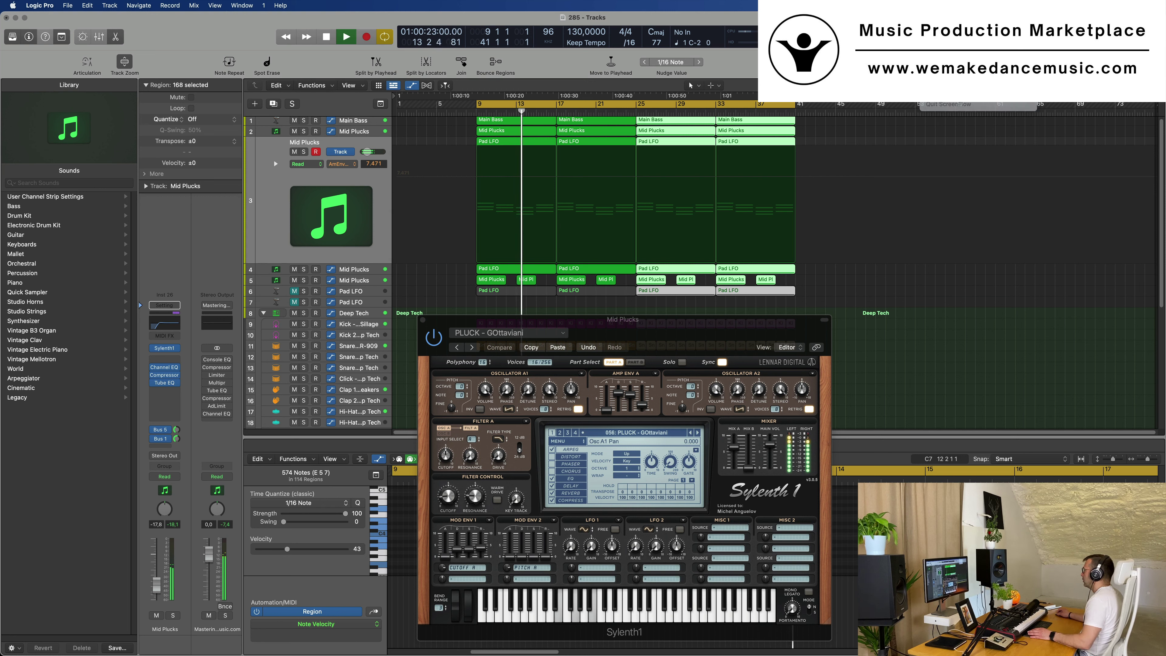
key("Return")
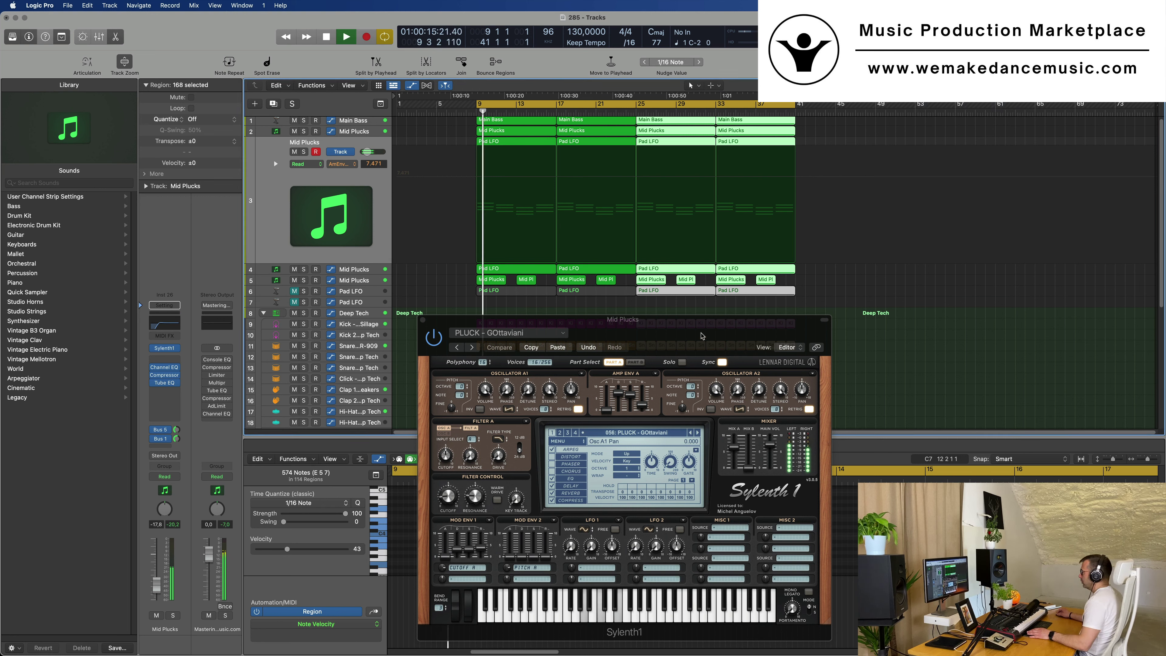
Set Mid Plucks track 3's automation mode to Touch and record movement of the Sylenth1 filter control cutoff.
left_click_drag(701, 336, 663, 331)
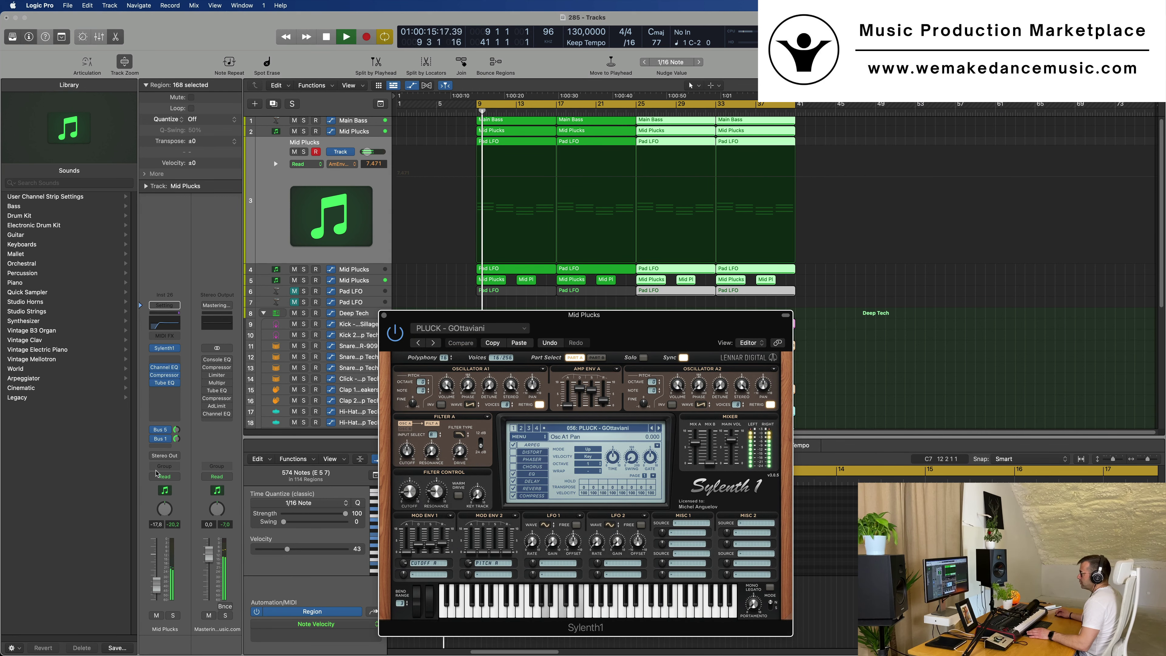
left_click(174, 479)
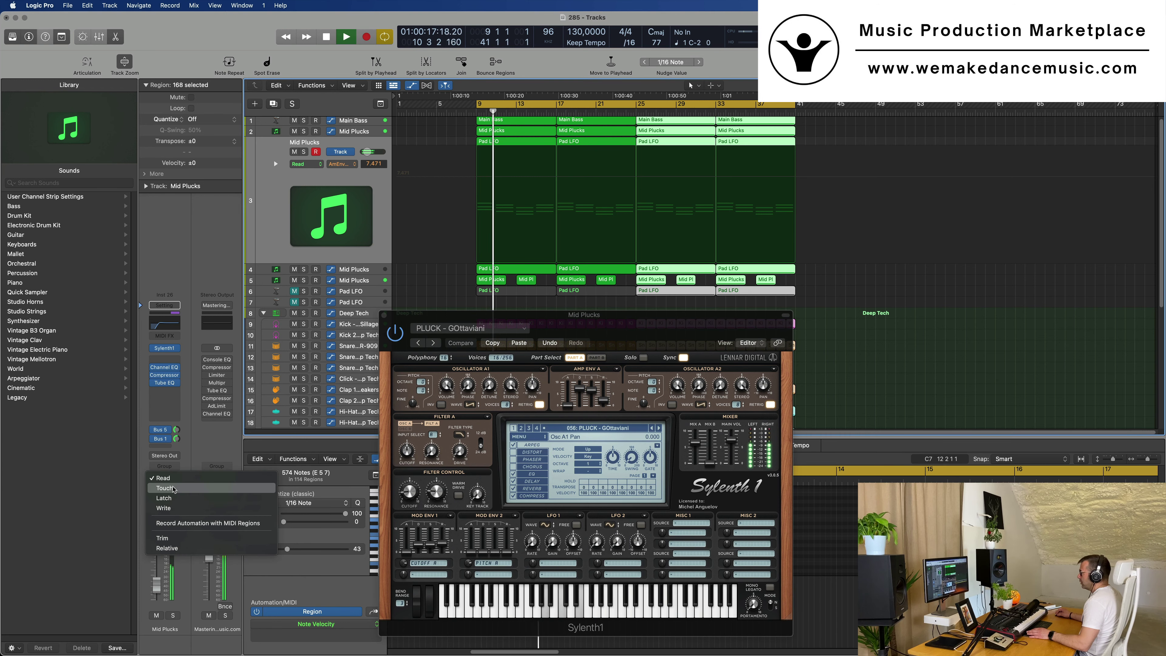
left_click(174, 488)
left_click_drag(409, 493, 407, 490)
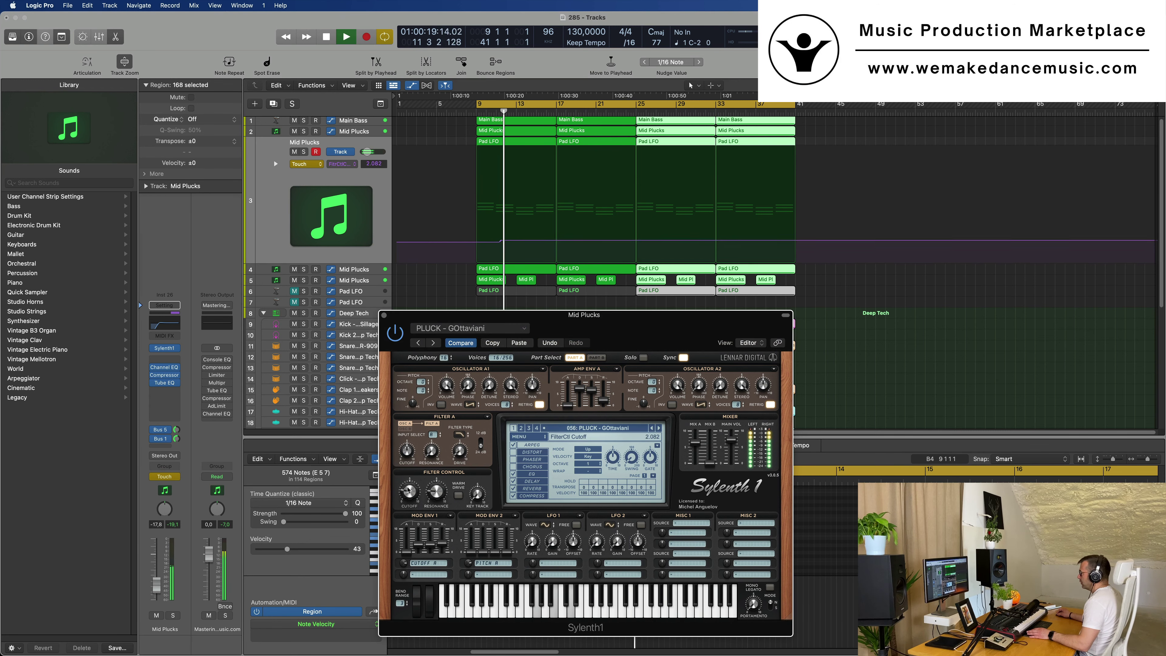
Make the third track's filter cutoff automation rise from 0 at bar 1 to 1.779 at bar 17, and set its automation mode to Read.
left_click(384, 316)
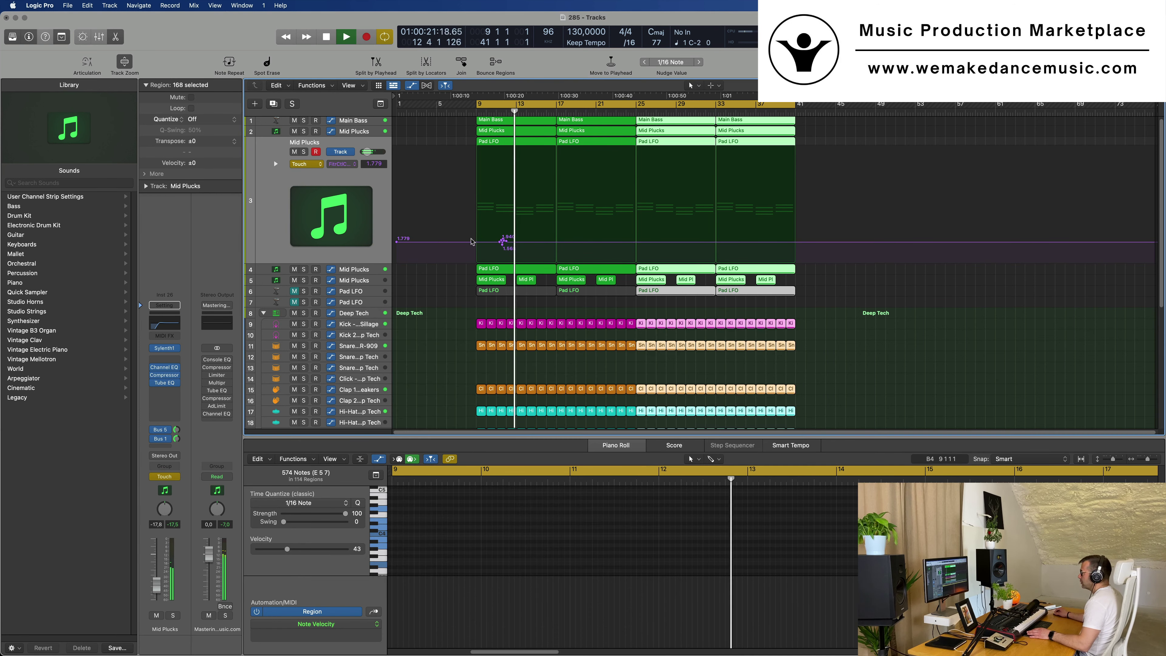
left_click(483, 242)
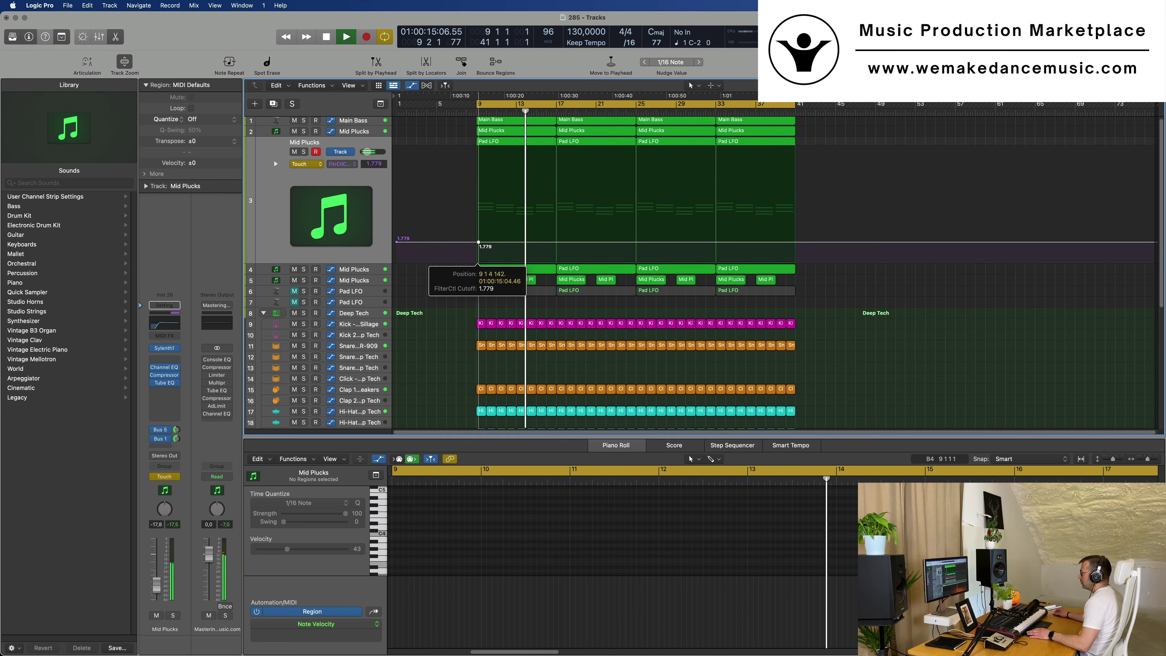
left_click(557, 244)
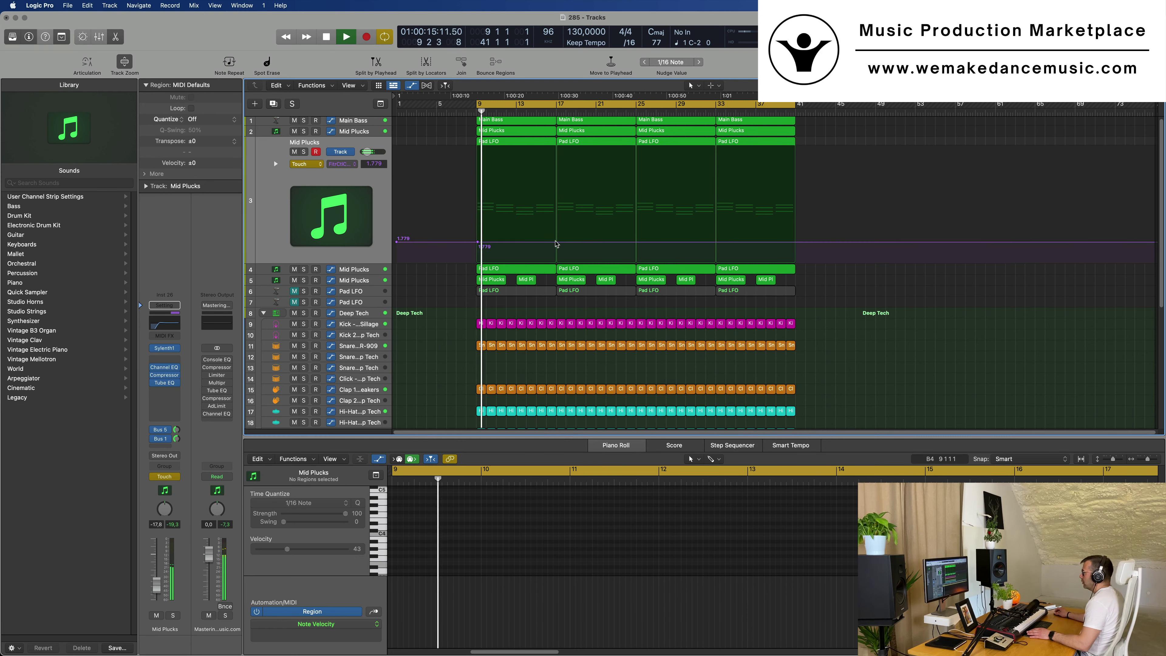
left_click(556, 241)
left_click_drag(478, 242, 476, 261)
left_click_drag(398, 247, 397, 262)
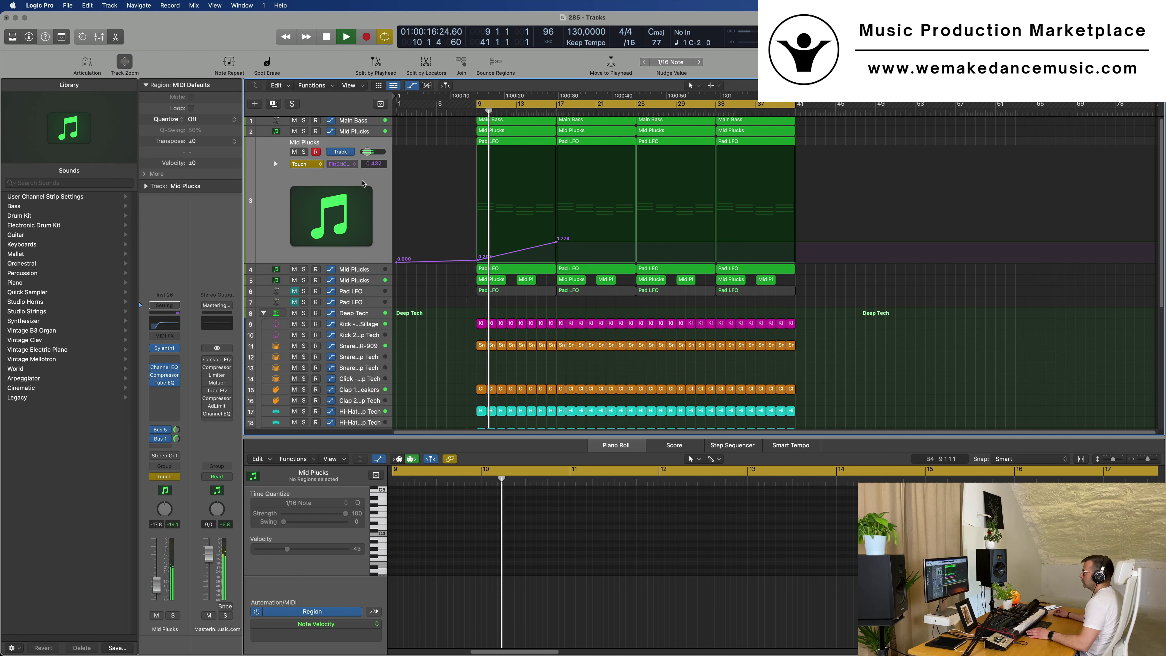
left_click(307, 164)
left_click(307, 164)
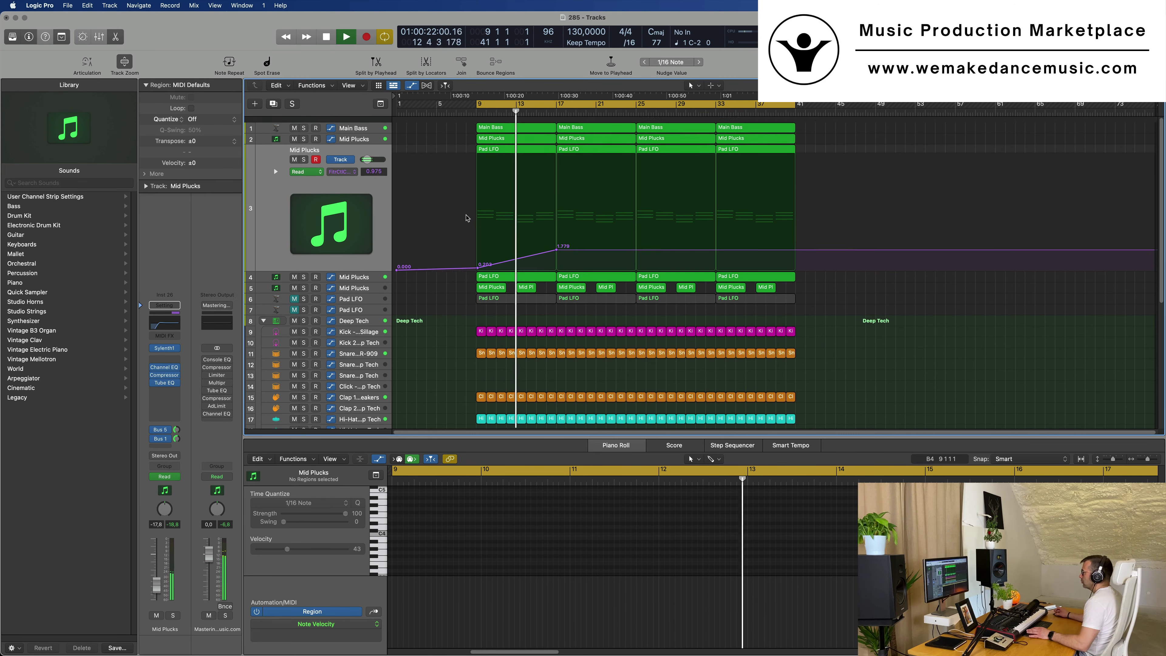
Listen briefly to the second track, Mid Plucks, in solo.
scroll(400, 120, "up", 1)
left_click(366, 133)
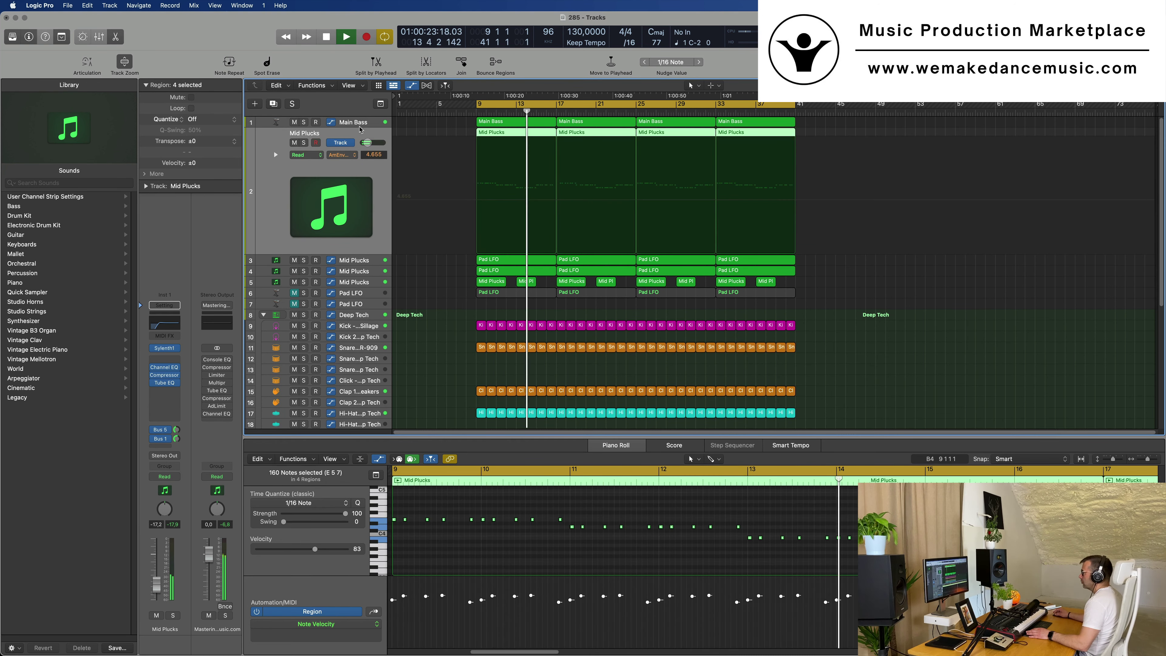
left_click(305, 143)
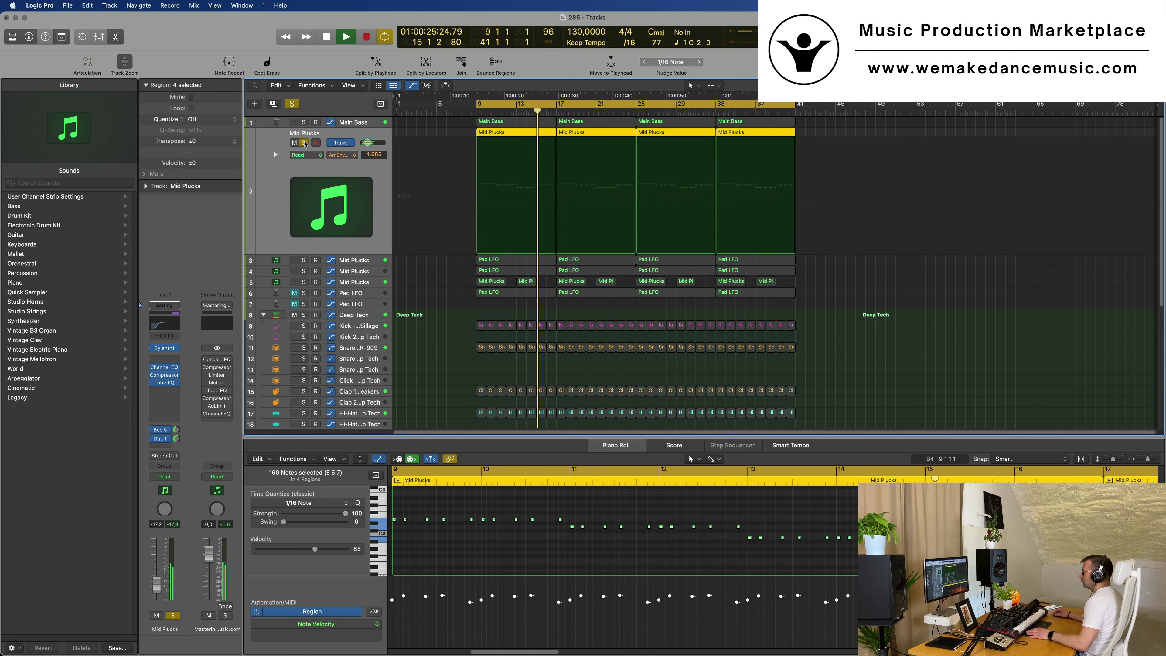
left_click(305, 143)
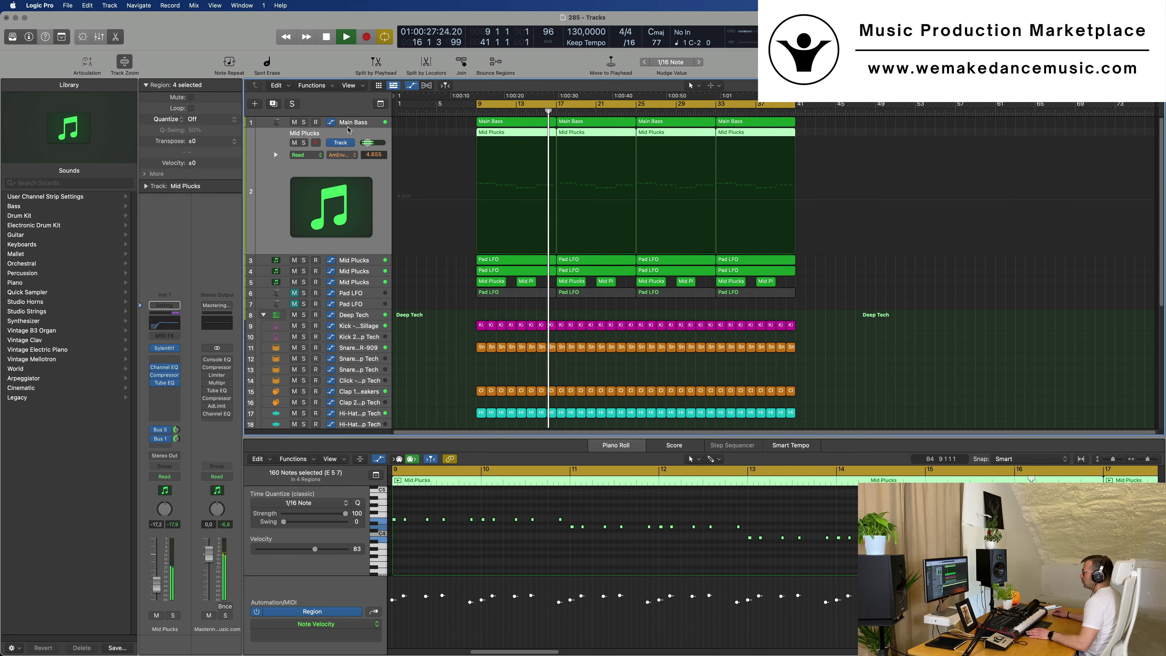
Raise the Main Bass track's cutoff automation point at bar 17 to about 26.5 %.
left_click(356, 124)
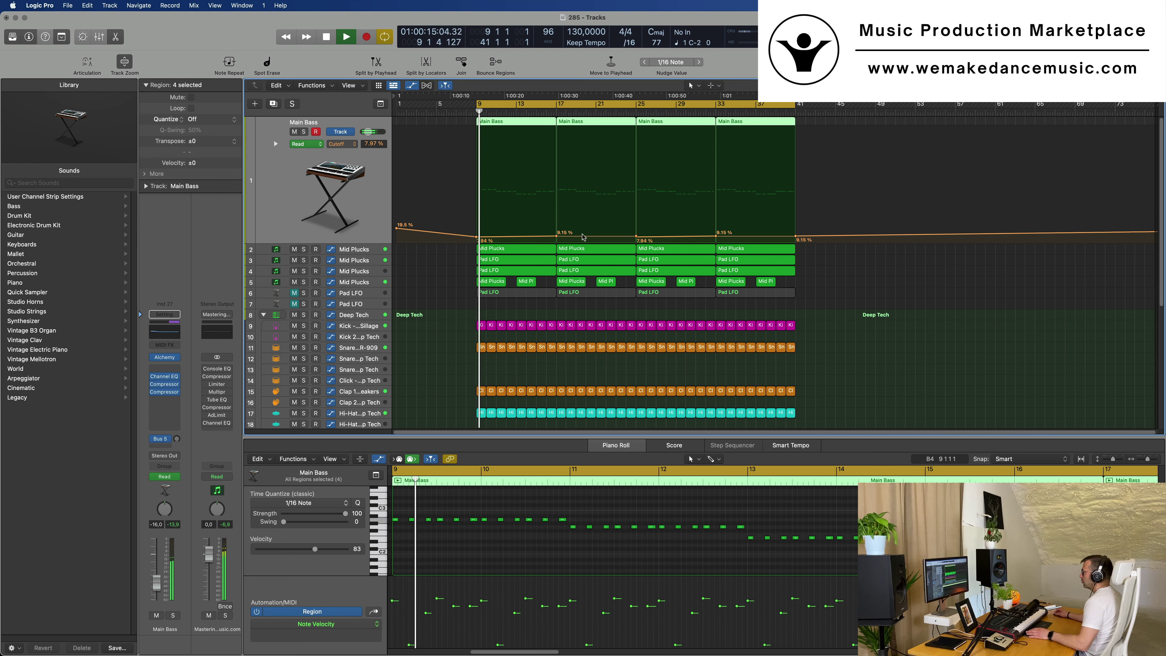
left_click(556, 229)
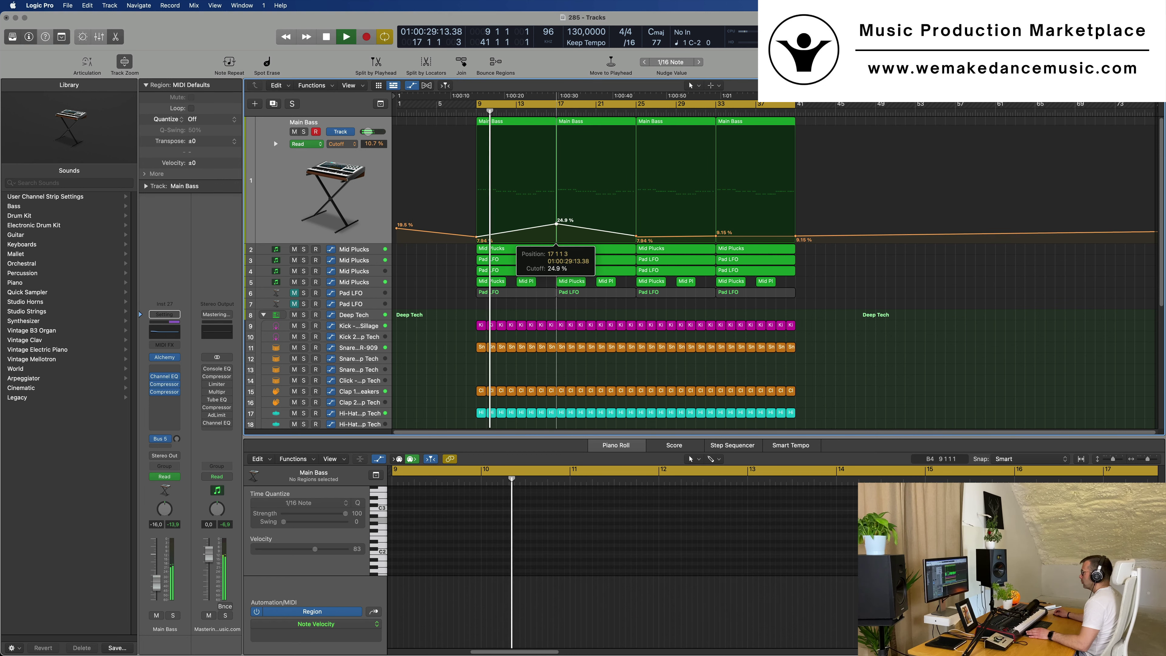
left_click_drag(556, 228, 556, 222)
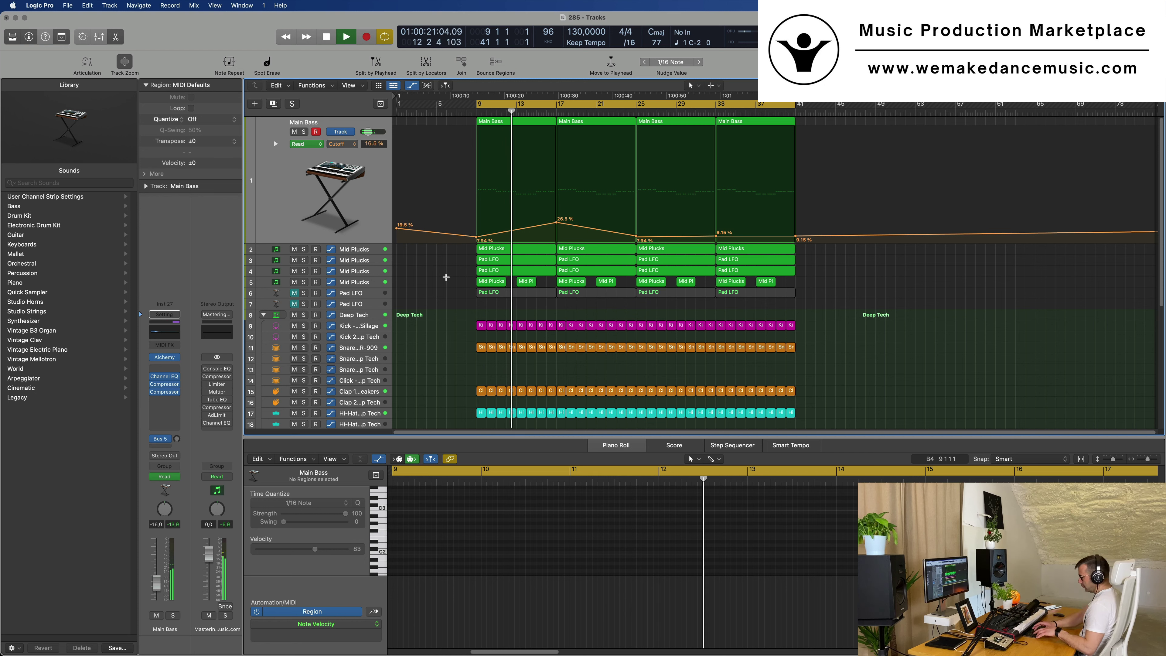
Repeat all the regions once from bar 41 and move the whole arrangement, including its automation, to start at bar 1.
key("super+a")
key("super+r")
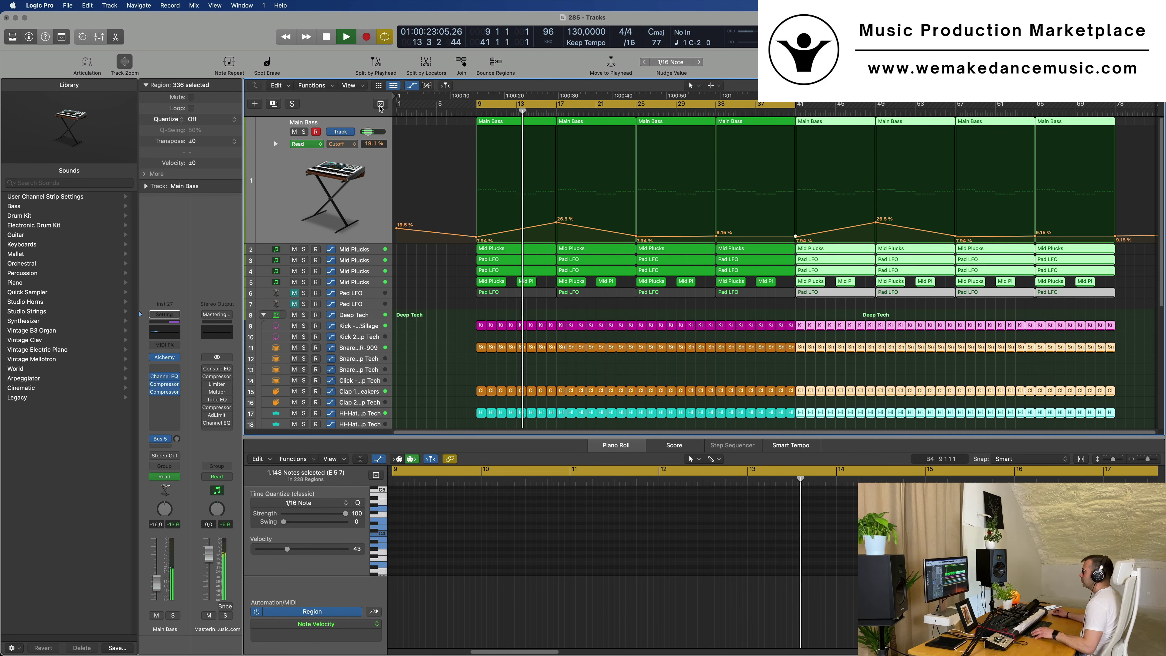
key("super+a")
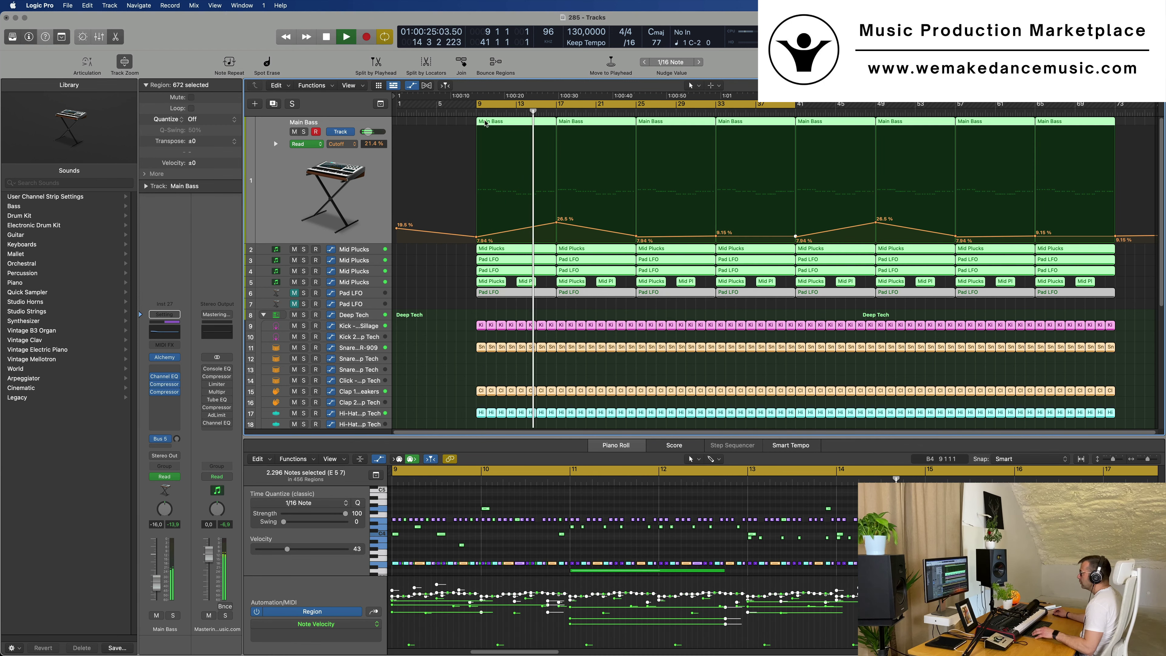
left_click_drag(481, 128, 405, 131)
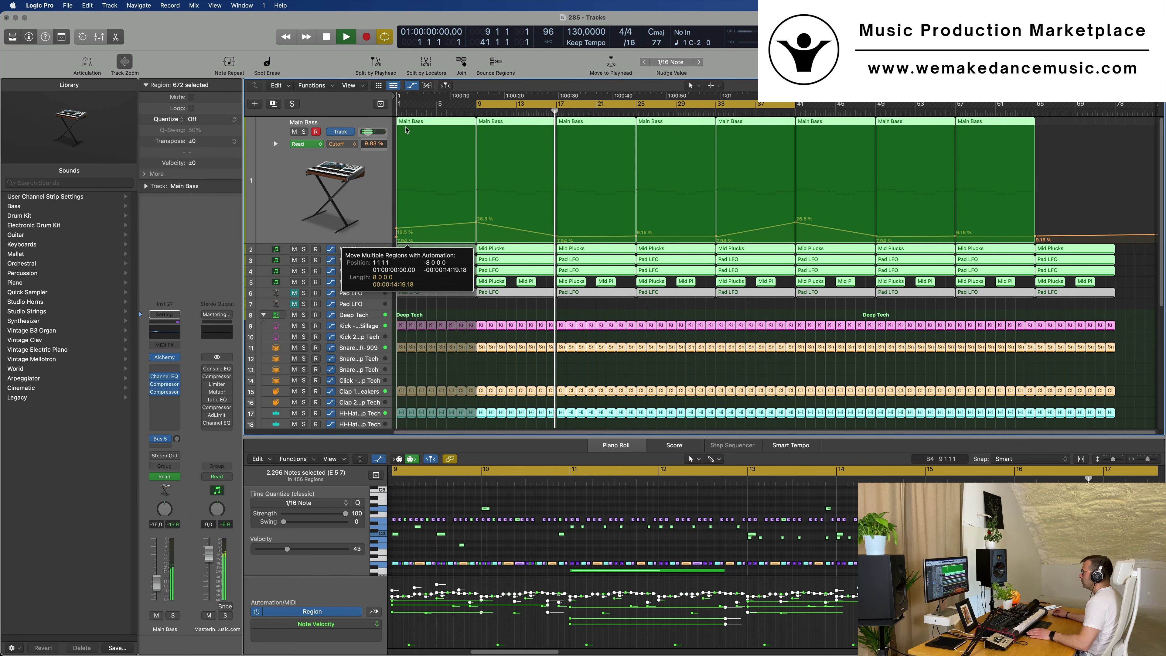
Set the cycle range from bar 1 to bar 65, deselect the regions and restart playback from the beginning.
left_click_drag(478, 105, 398, 111)
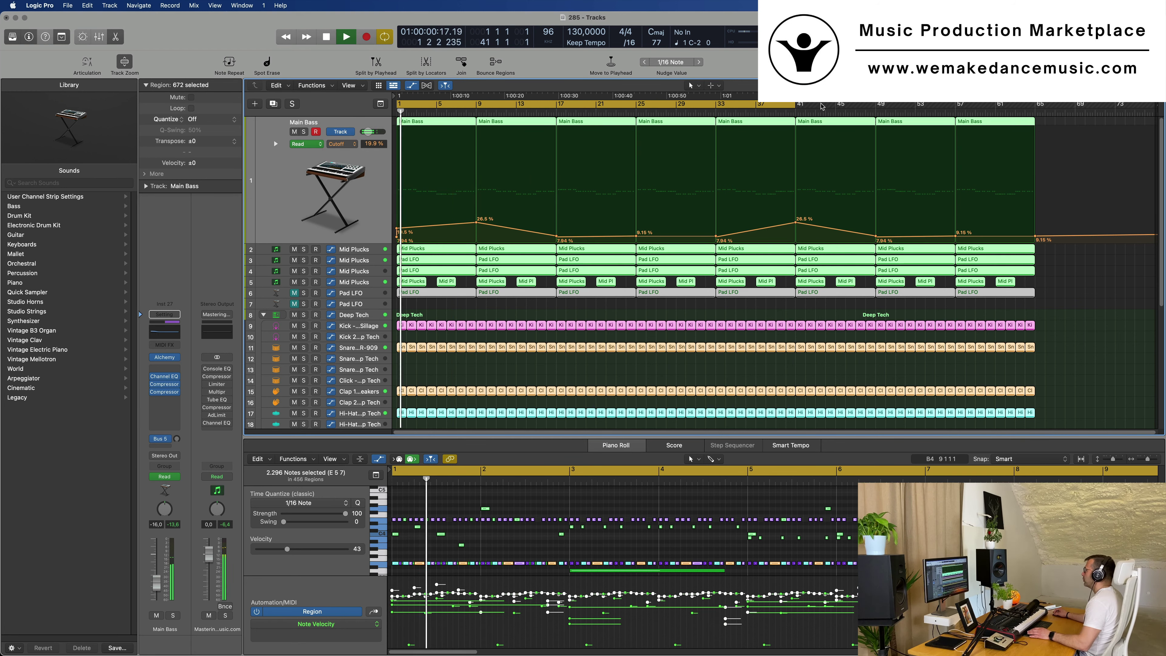
left_click_drag(796, 104, 1036, 113)
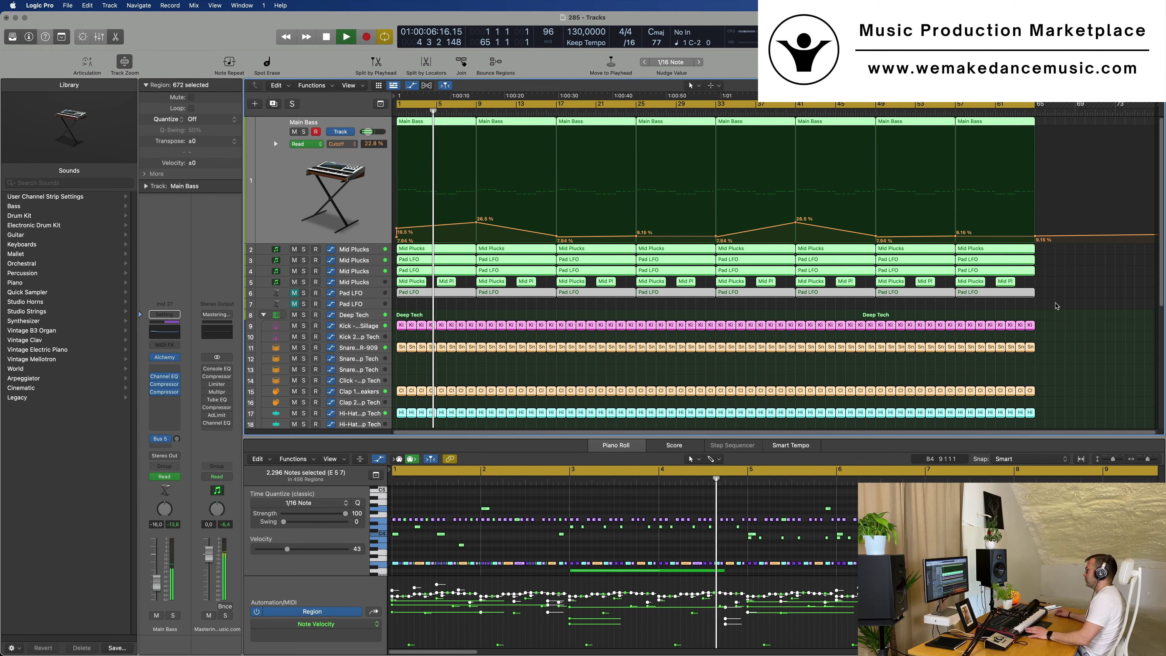
left_click(879, 317)
key("space")
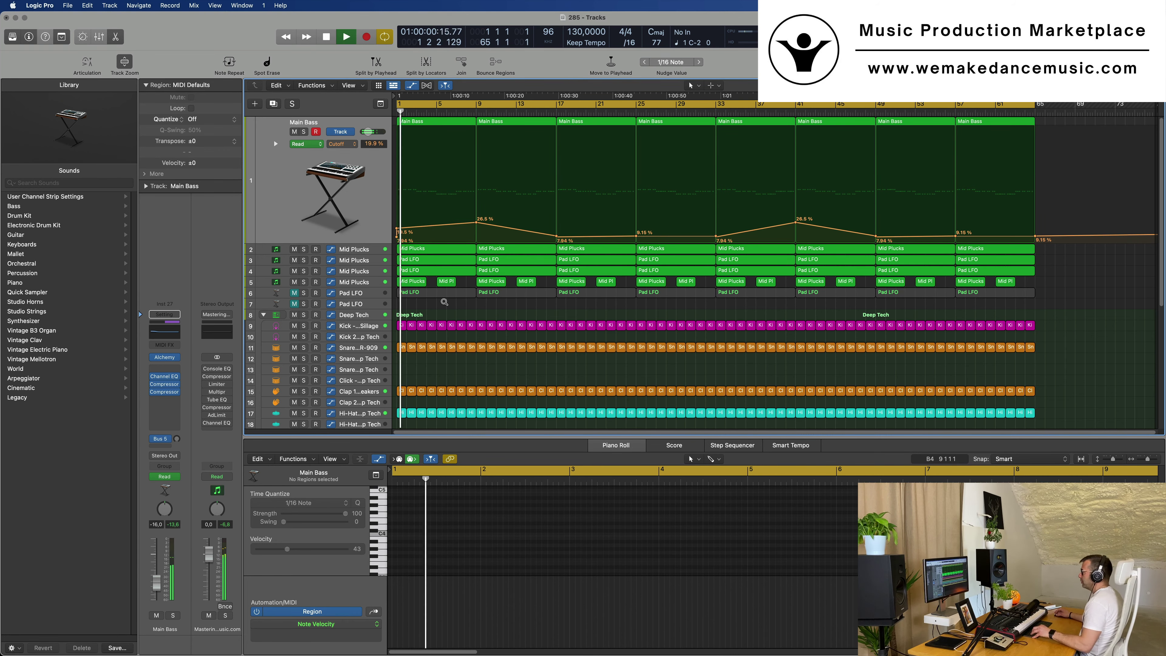
Mute the fifth track, Mid Plucks.
scroll(418, 240, "up", 2)
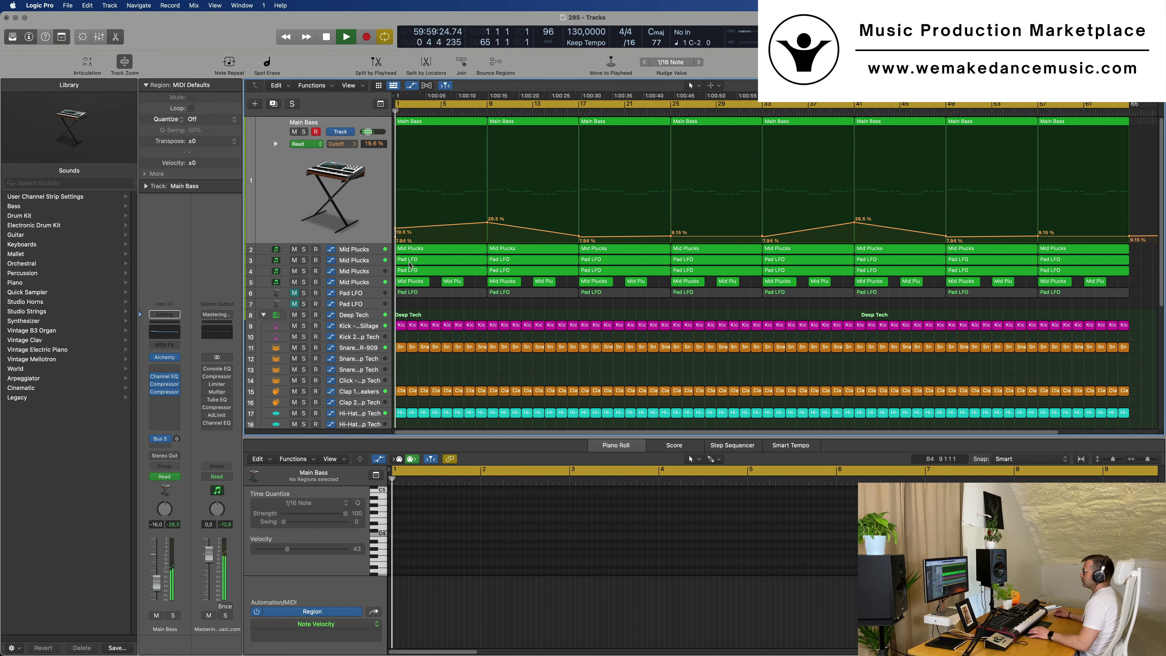
left_click(349, 281)
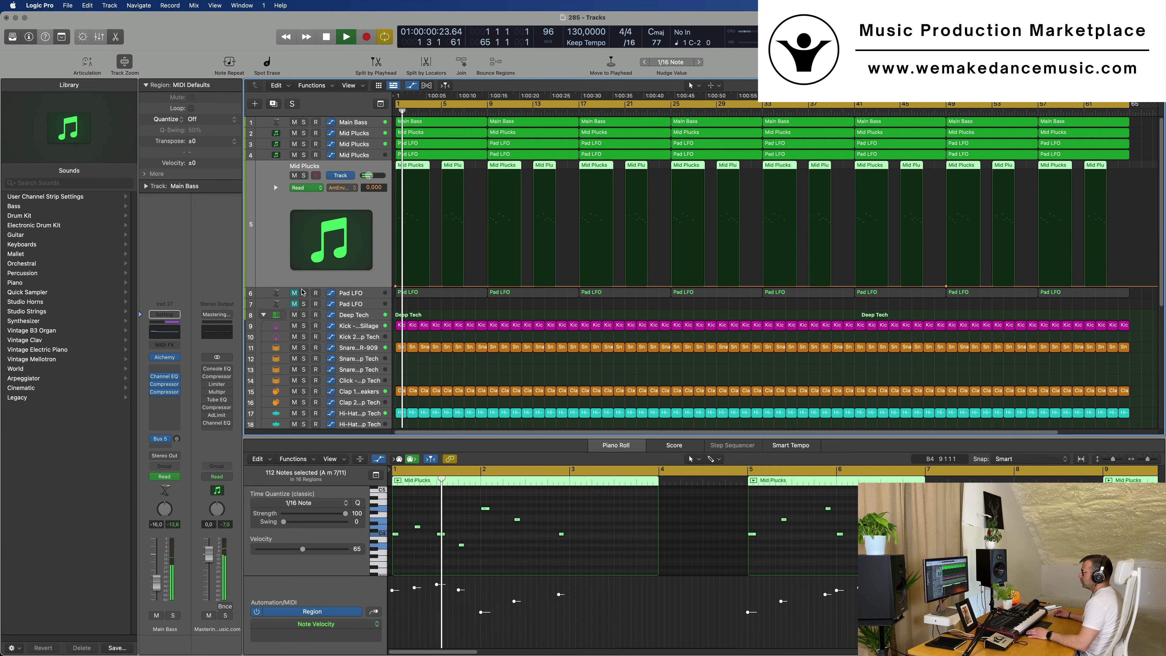
left_click(294, 177)
scroll(479, 236, "up", 5)
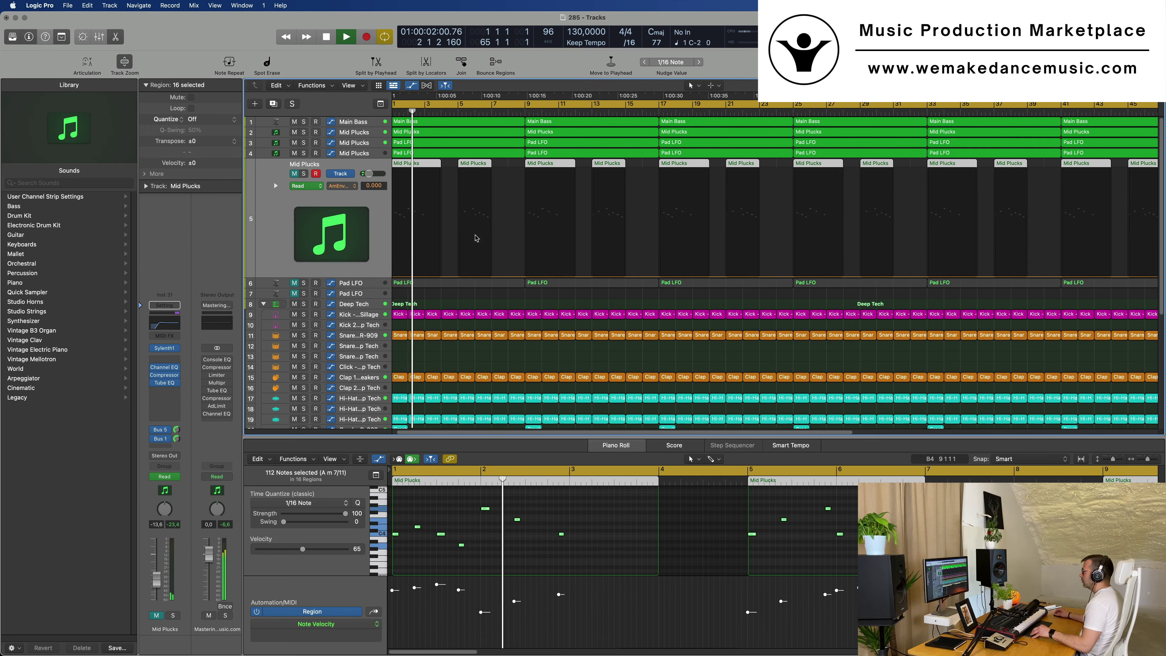
Play the Main Bass track in solo from the start of the arrangement.
left_click(364, 152)
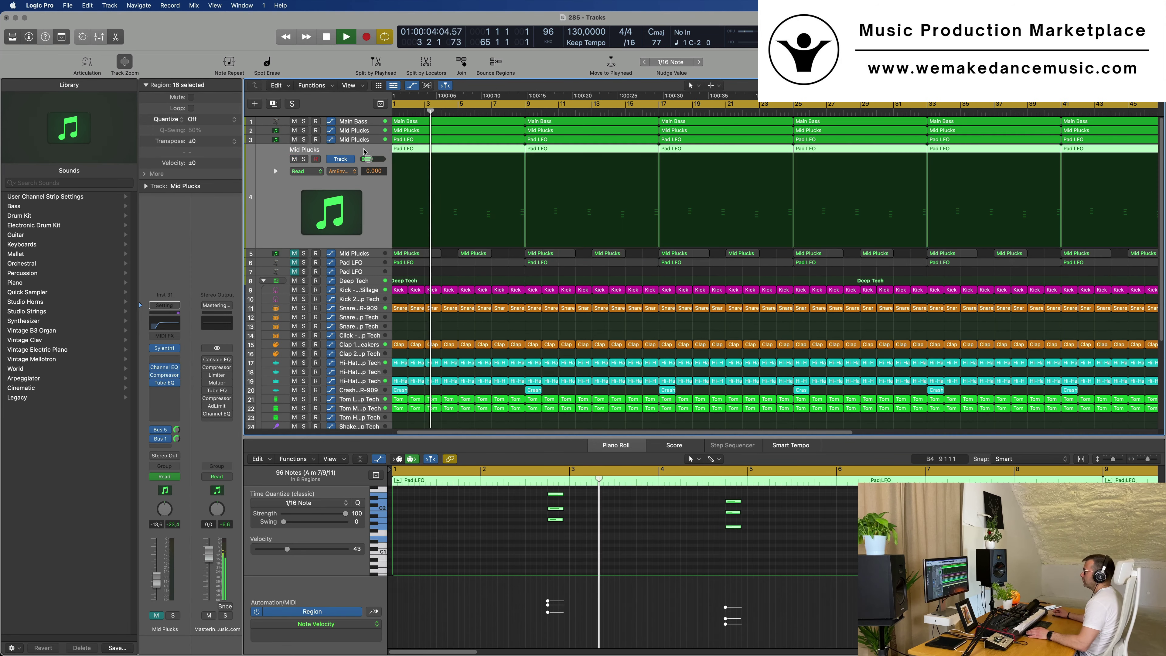
left_click(358, 122)
key("space")
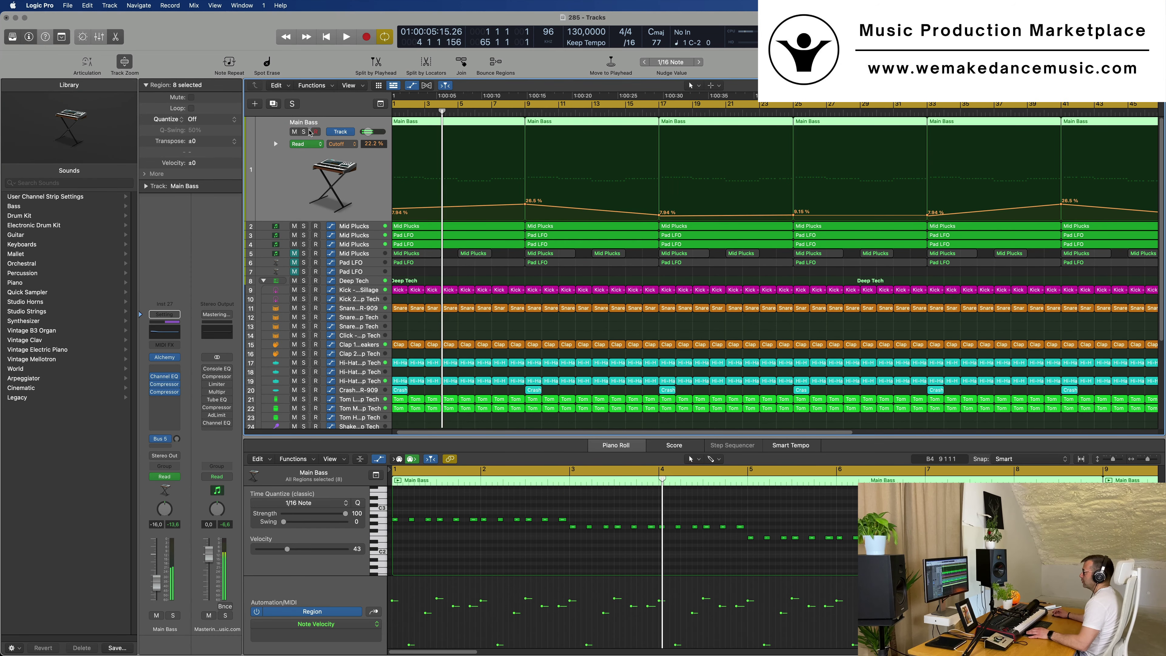
key("Return")
left_click(305, 132)
key("space")
left_click(305, 132)
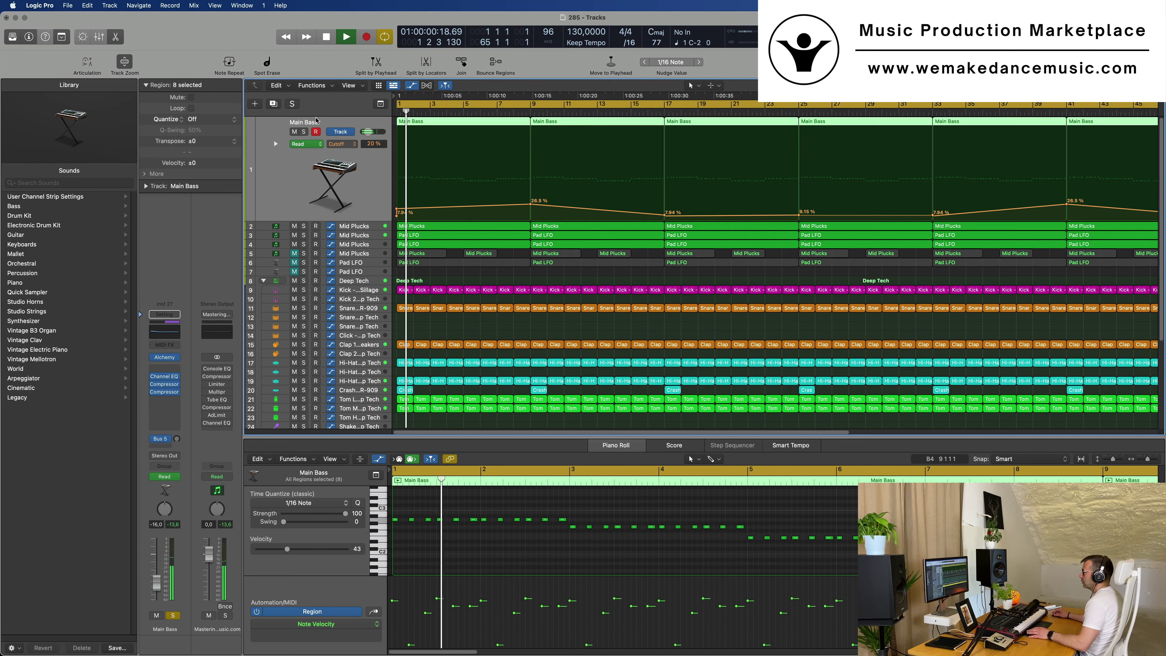
Play the second track, Mid Plucks, in solo from the start of the arrangement.
left_click(362, 226)
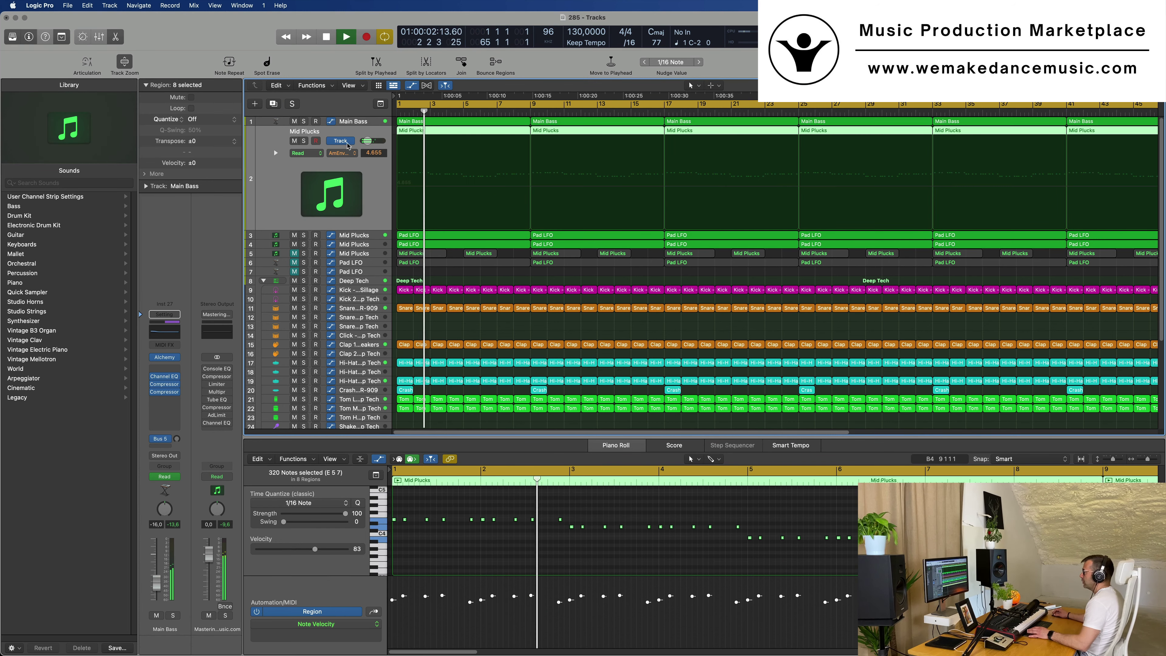
key("Return")
left_click(304, 141)
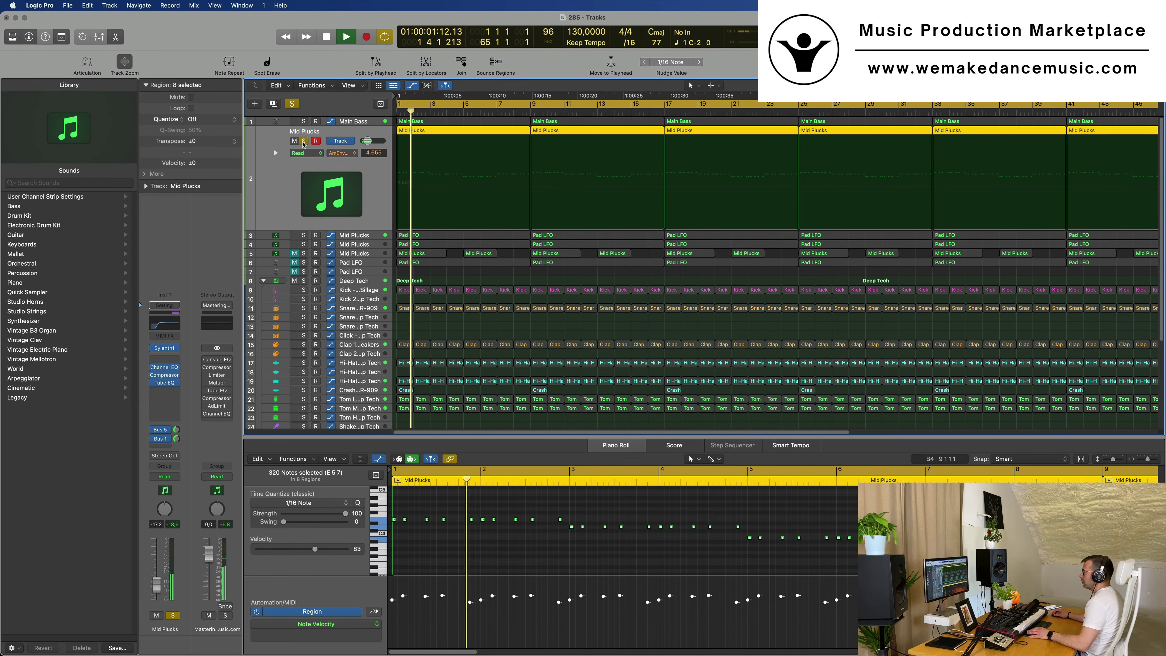
left_click(303, 142)
Check the third track in solo from the start and rename it as Mid Arp.
left_click(365, 237)
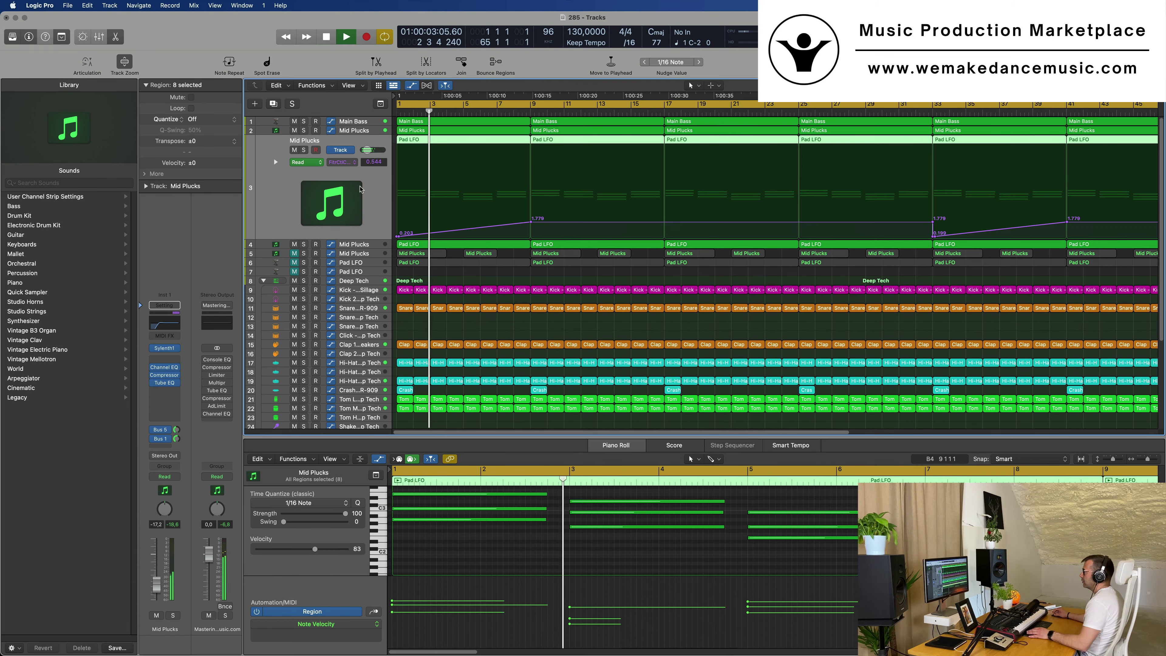
key("Return")
left_click(304, 150)
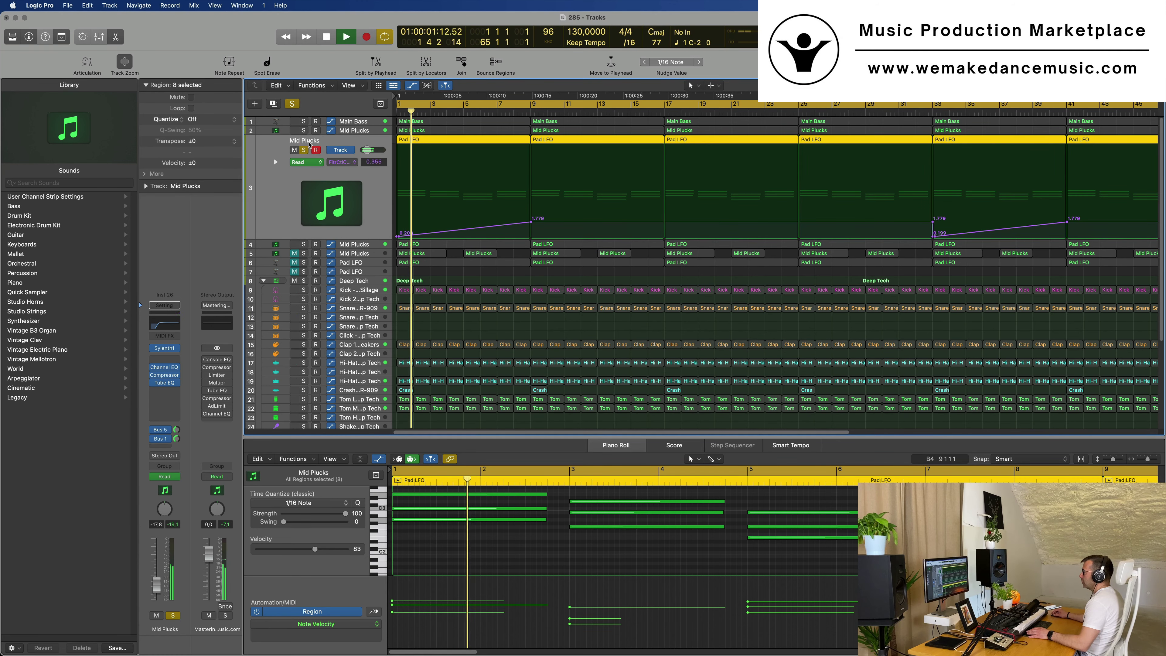
double_click(304, 140)
type("Mid")
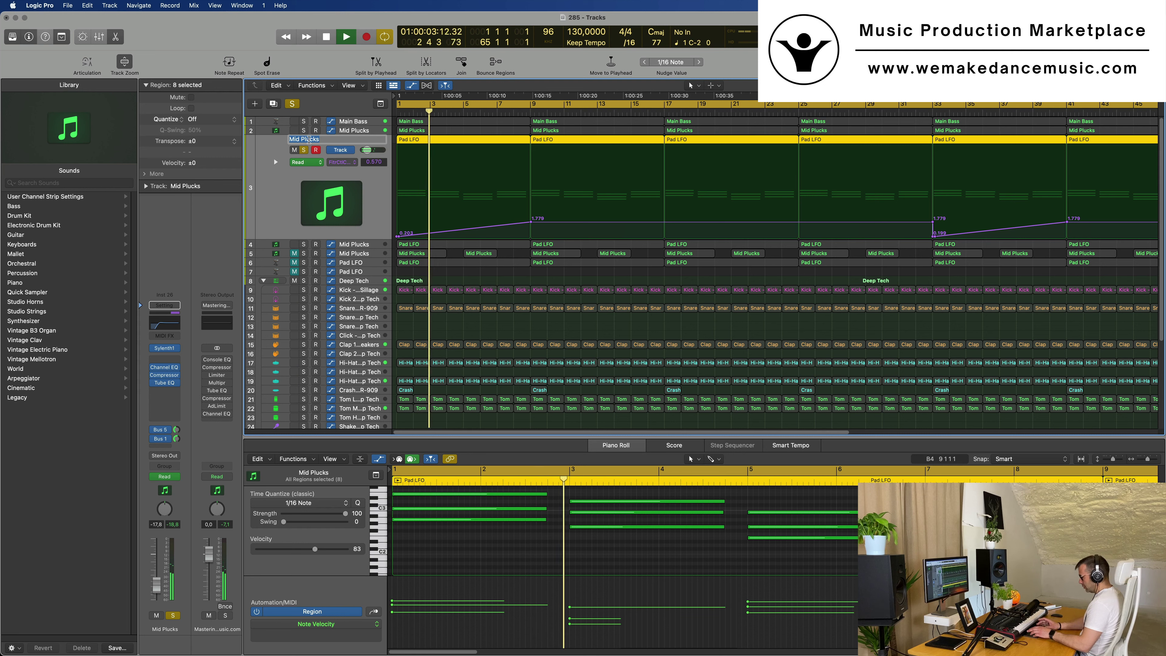
type(" Arp")
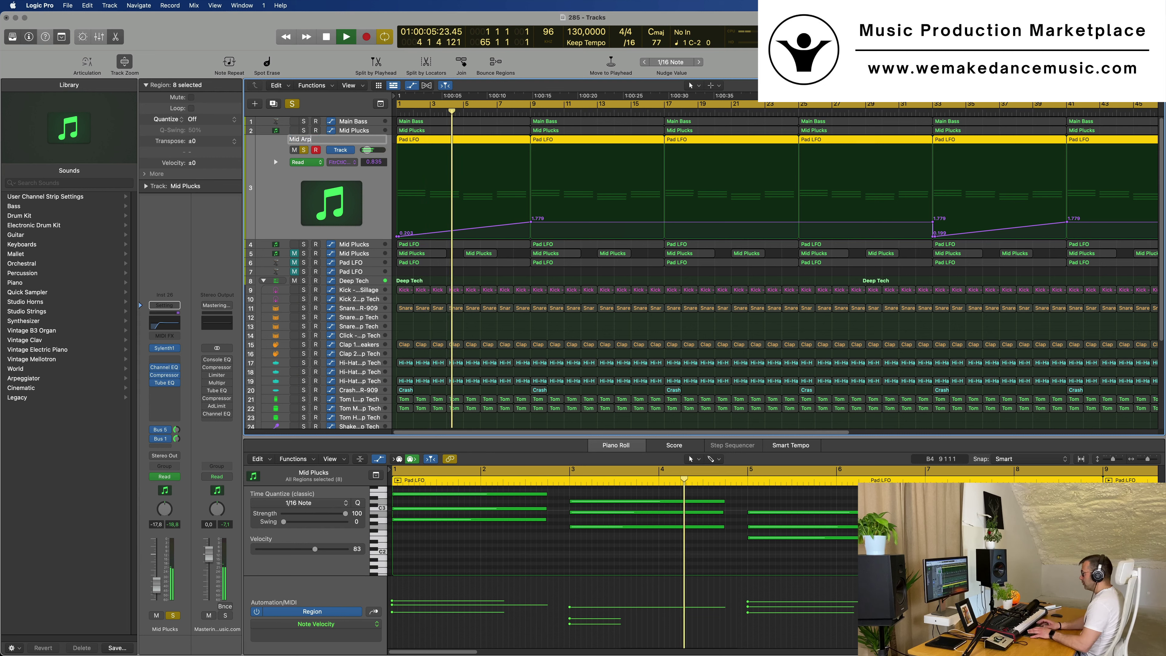
key("Return")
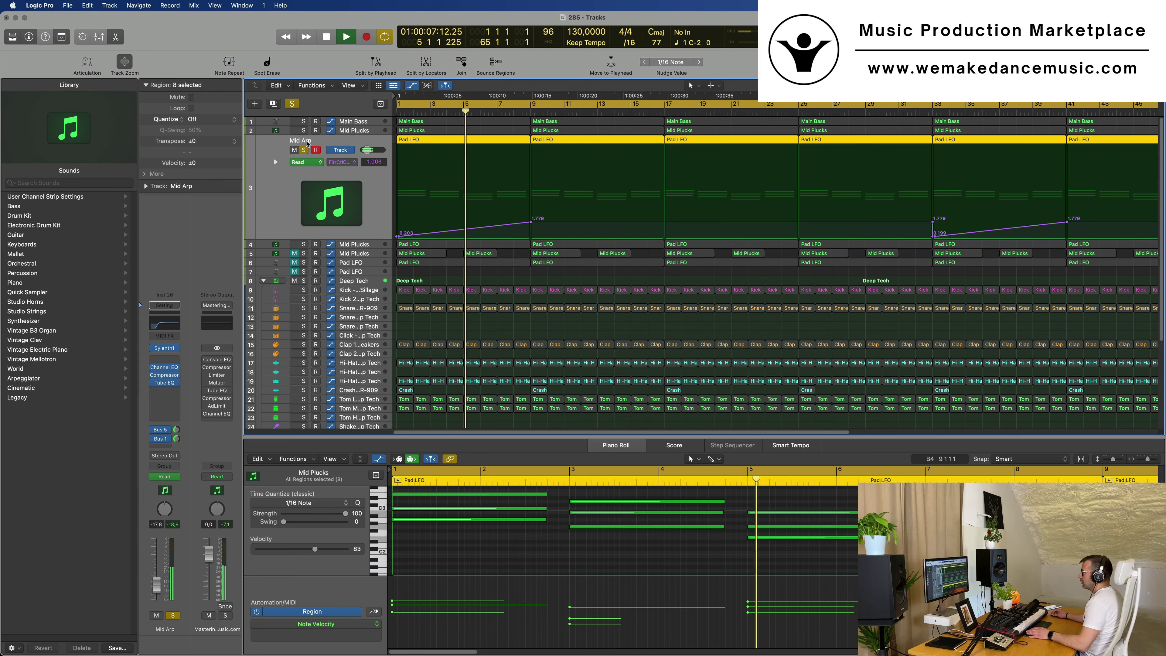
key("s")
Solo the fourth track and rename it as Hits.
left_click(357, 244)
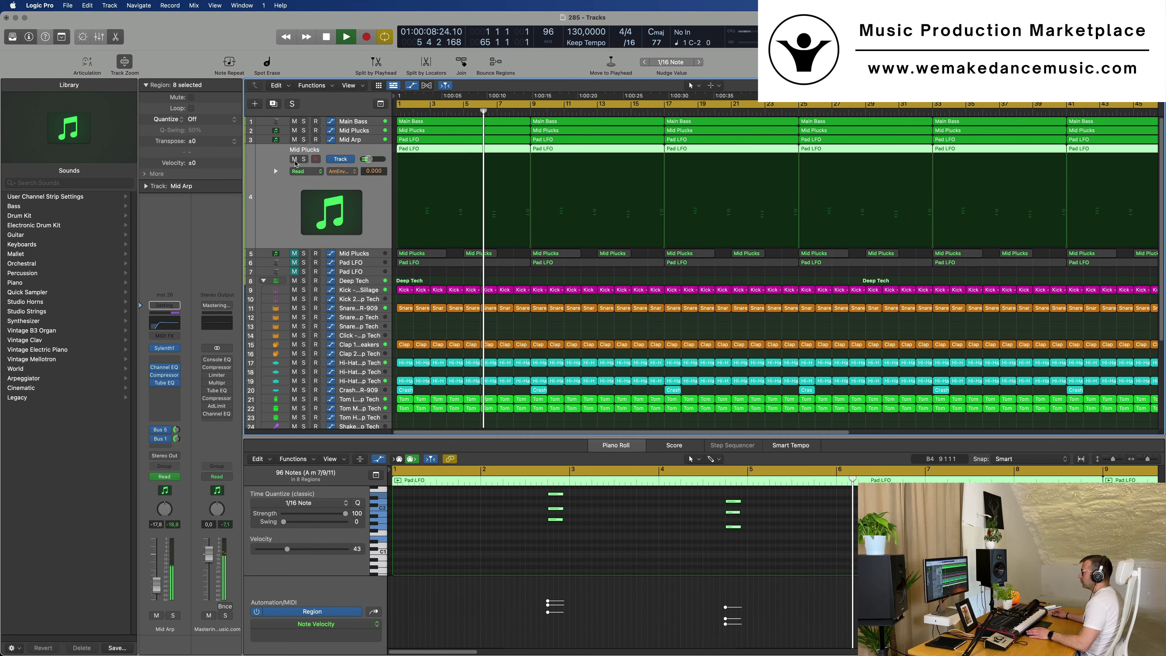
key("s")
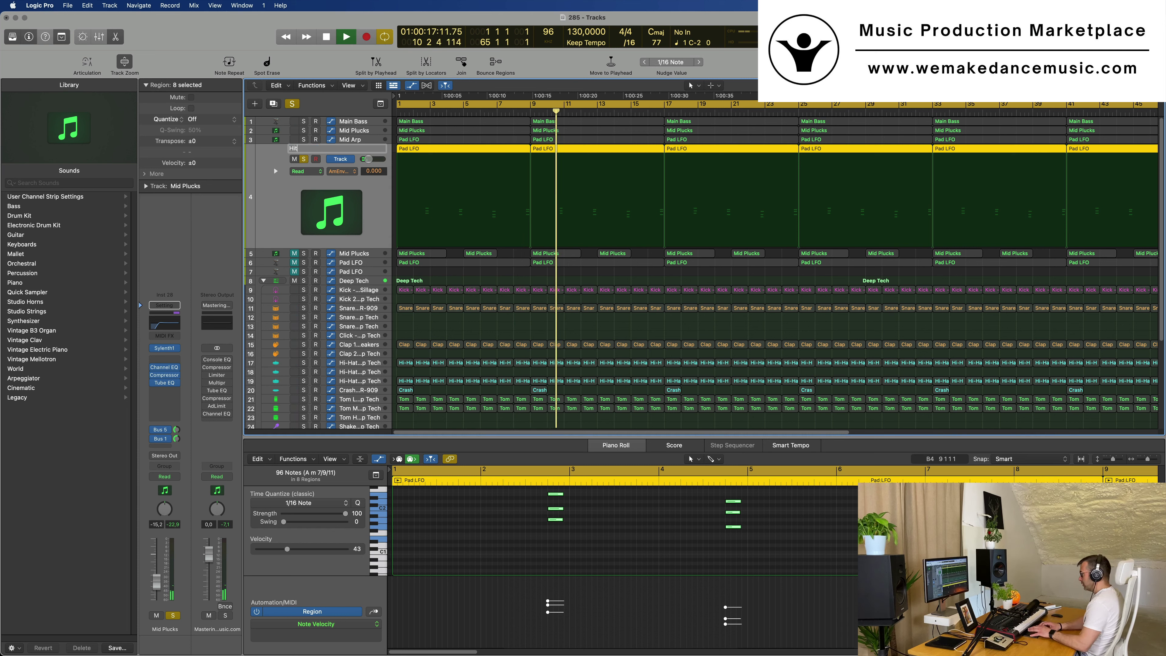
type("s")
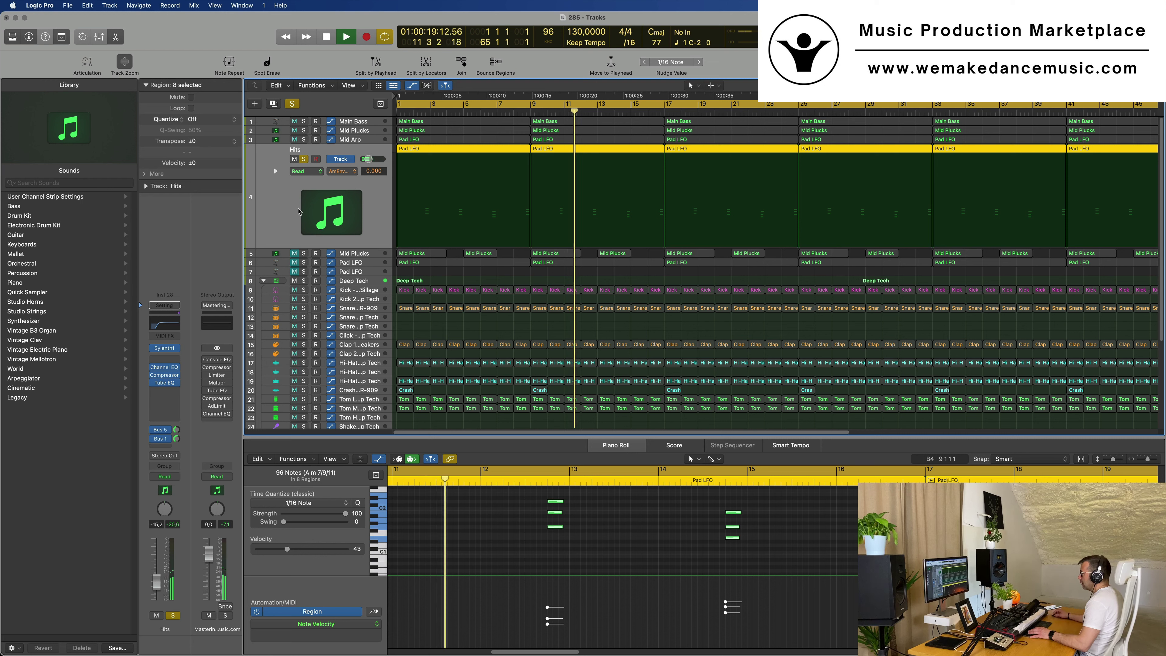
Rename the muted fifth track as Main Lead.
left_click(353, 259)
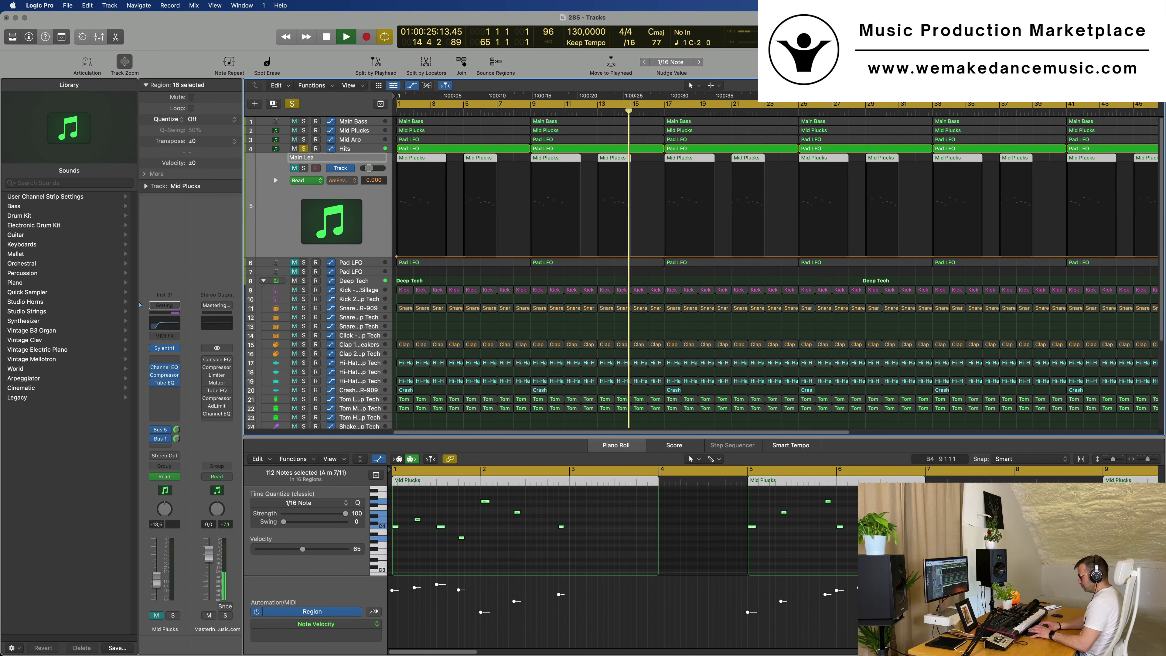
type("d")
key("Return")
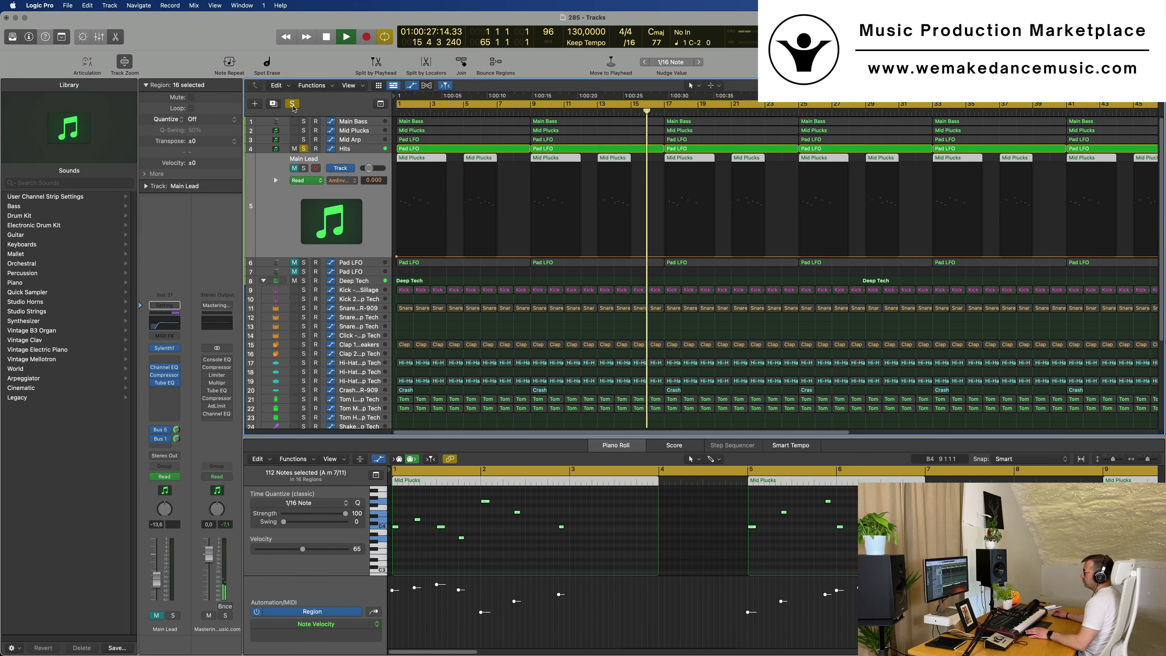
Turn off all track solos and play the full arrangement from the start.
left_click(292, 103)
key("Return")
key("z")
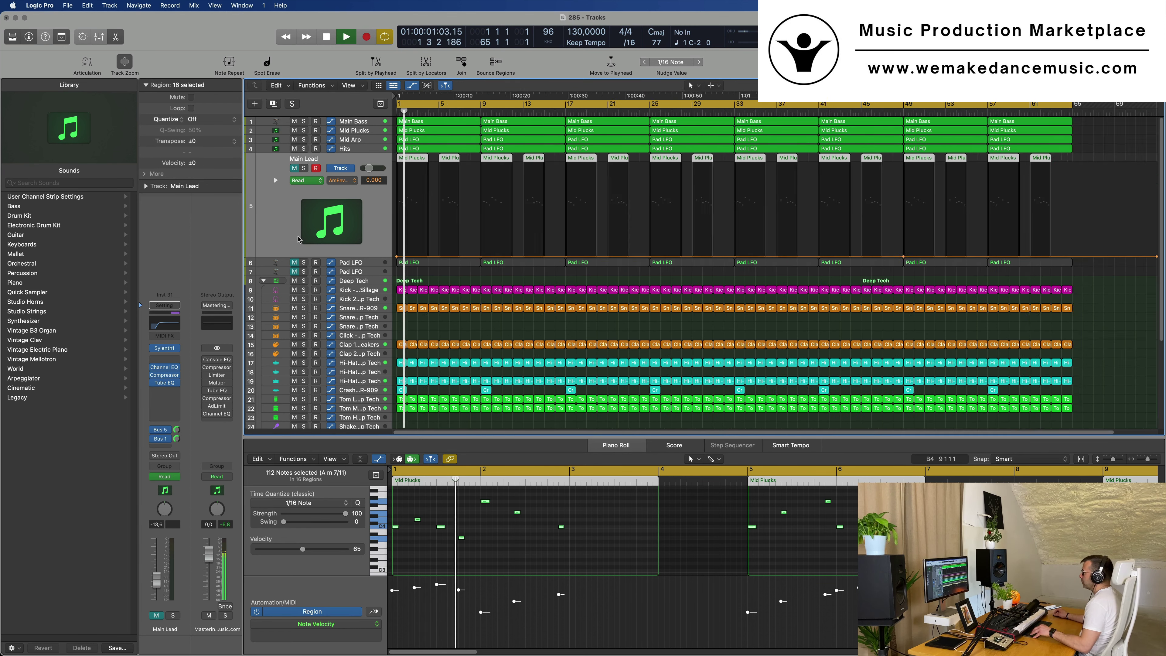
scroll(298, 239, "up", 8)
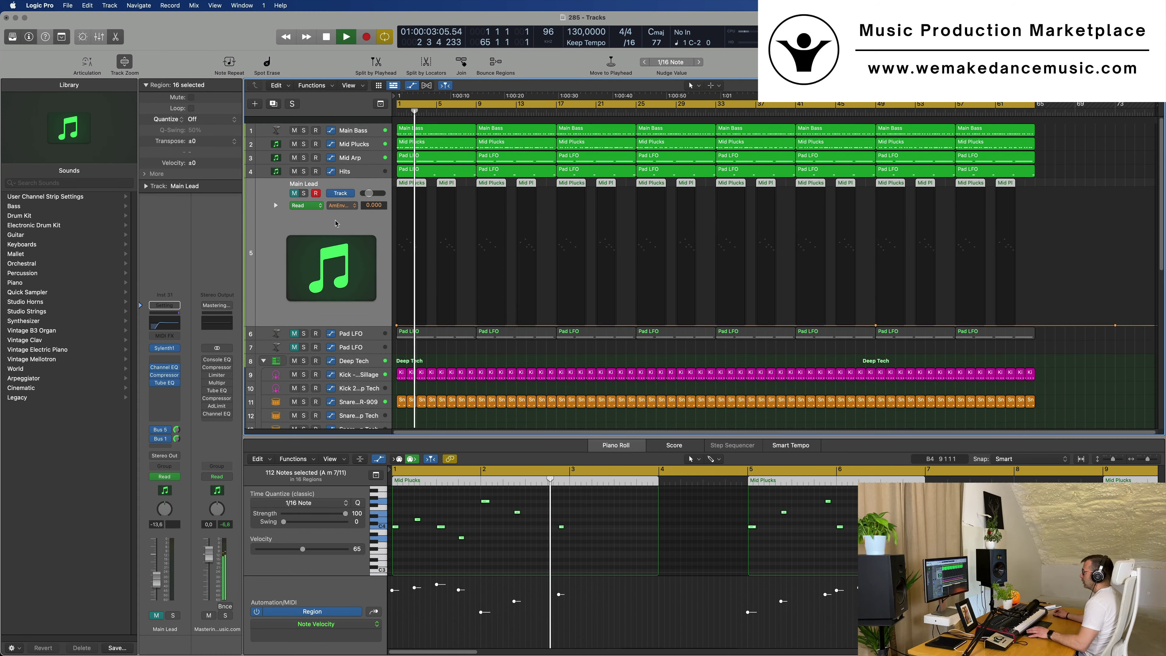
scroll(336, 223, "down", 1)
key("Return")
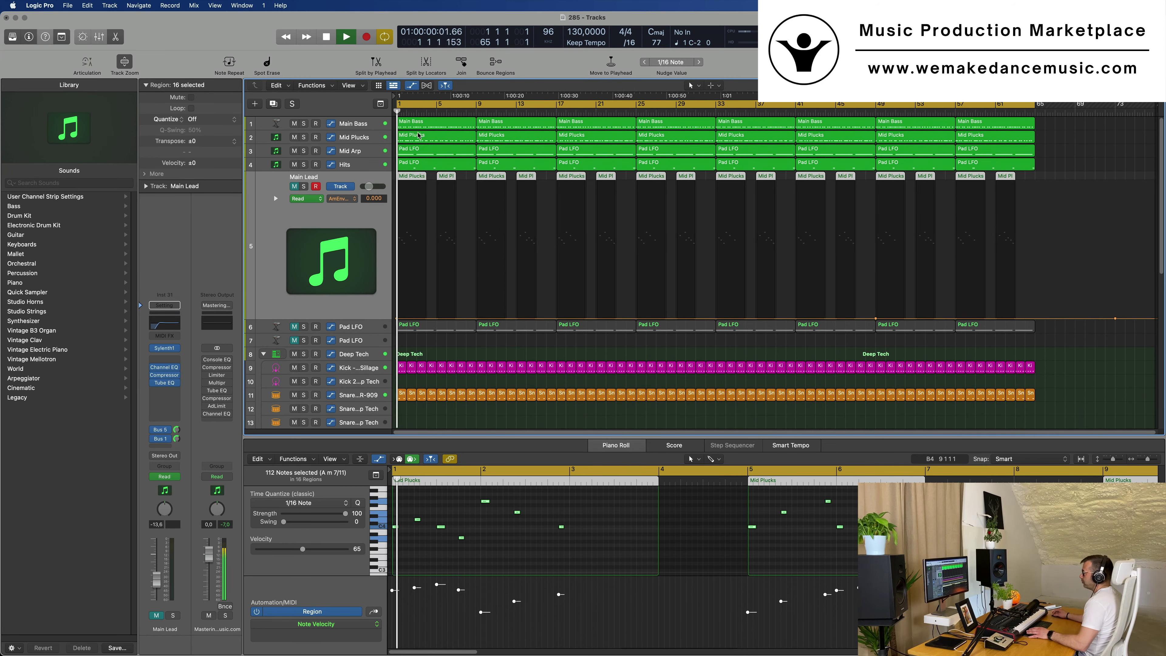
Delete the first eight-bar regions at bars 1–9 on the Mid Arp and Hits tracks.
left_click(429, 150)
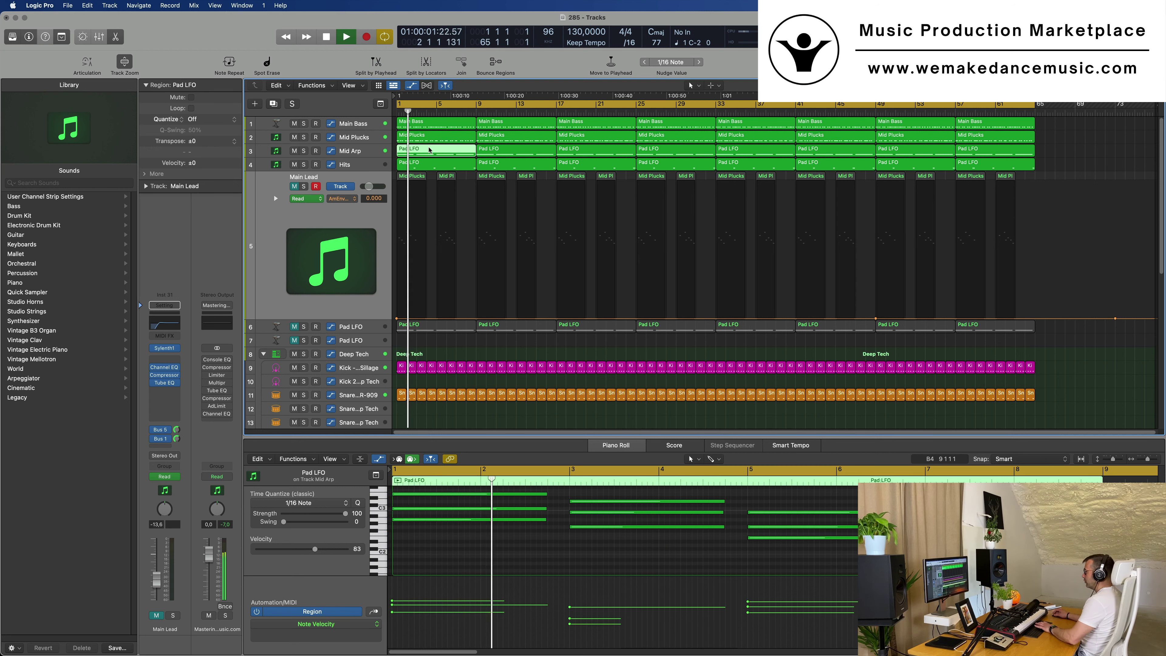
key("Delete")
key("super+z")
key("Delete")
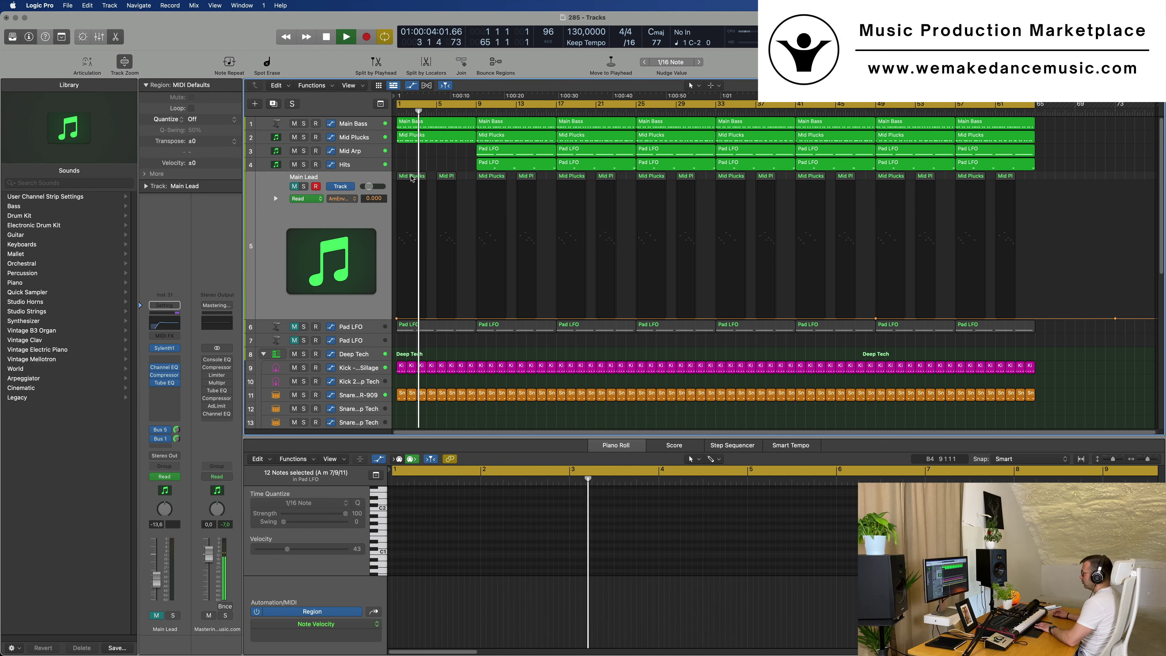
Delete the two Main Lead regions within the first eight bars.
left_click(412, 178)
key("Delete")
left_click(444, 179)
key("Delete")
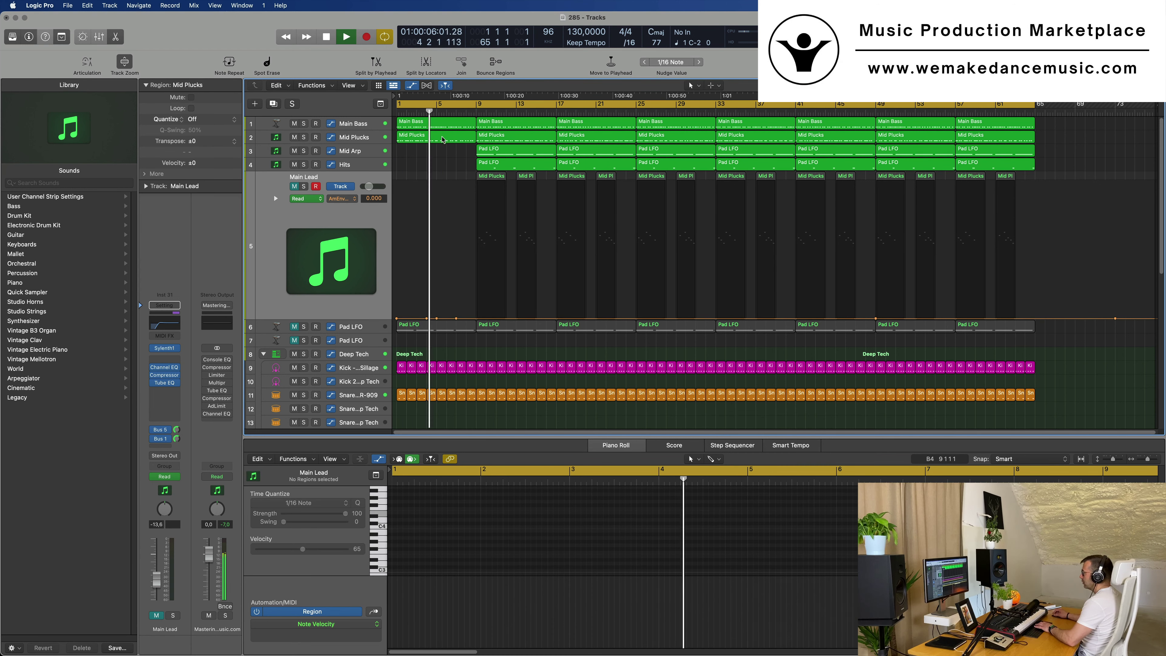
Compare the intro with Mid Plucks muted and unmuted, and delete that track's first eight-bar region.
left_click(443, 137)
left_click(297, 138)
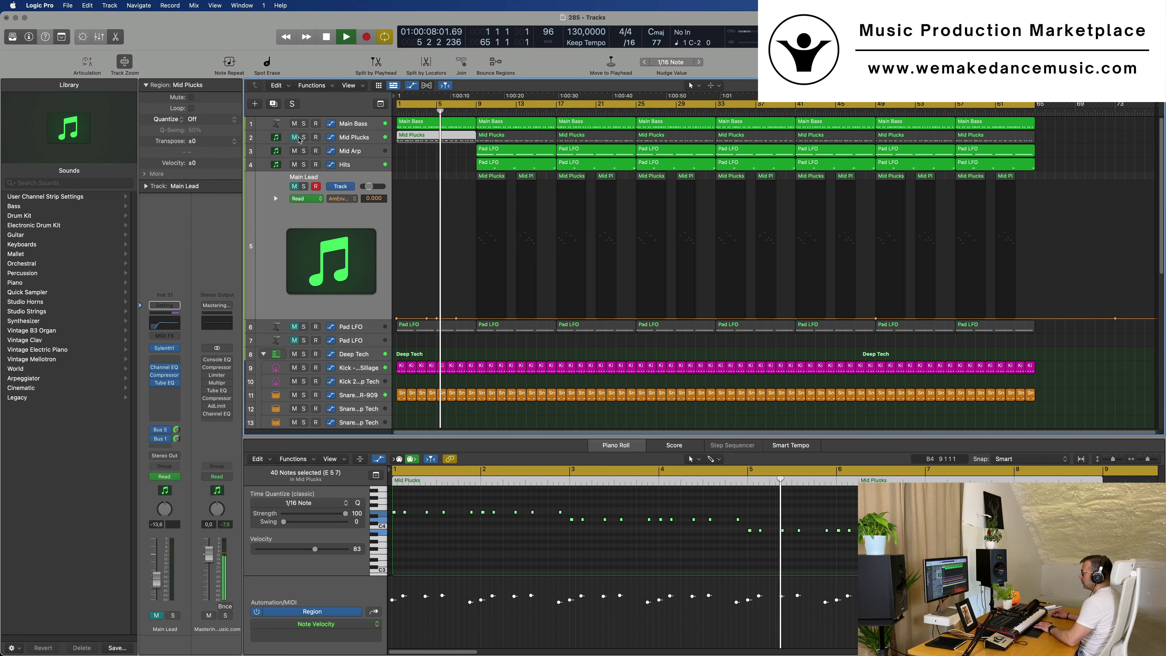
left_click(296, 138)
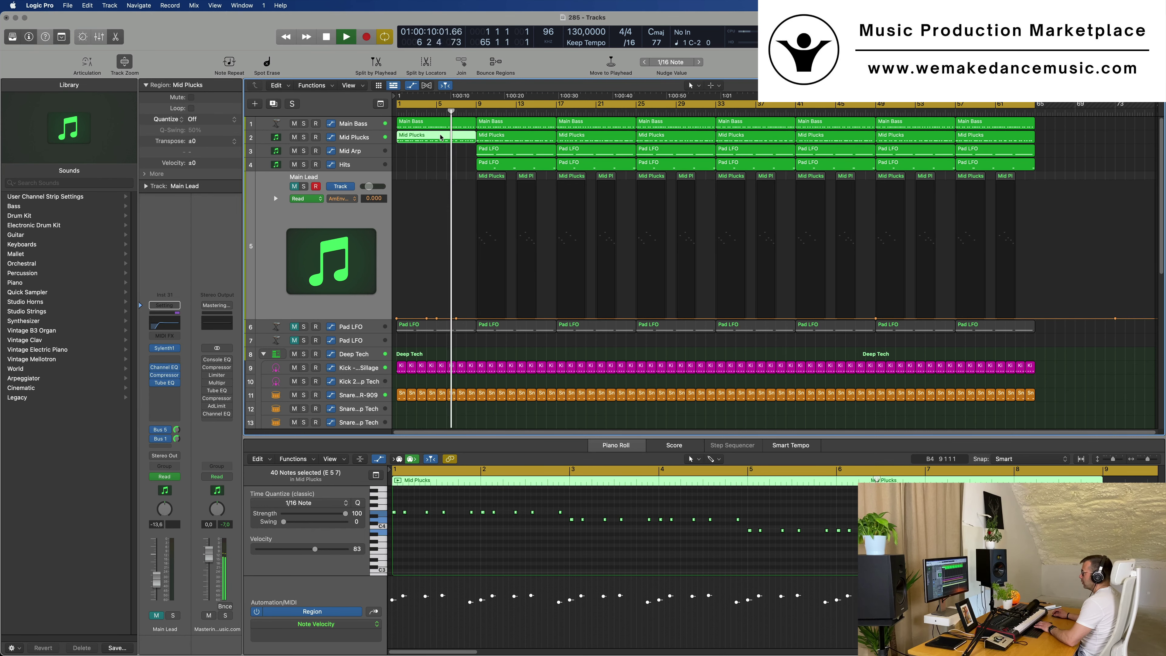
key("Delete")
Split the first Main Bass region at bar 3, delete the remainder, and repeat the two-bar part up to bar 9.
left_click(430, 129)
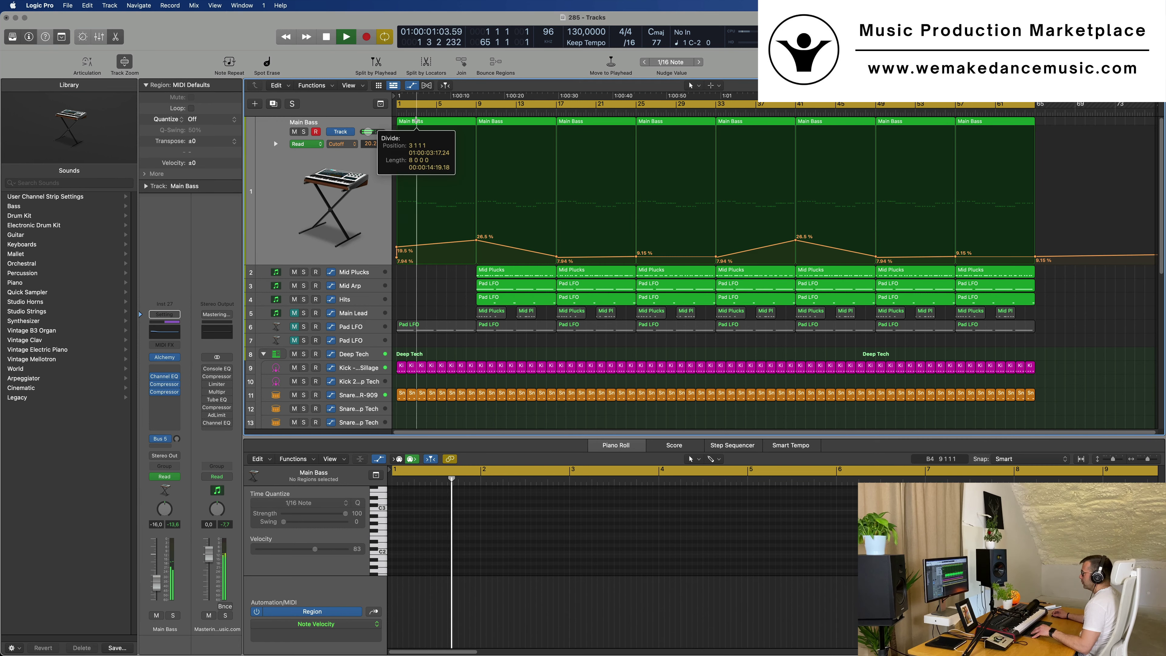
left_click(416, 121)
key("Delete")
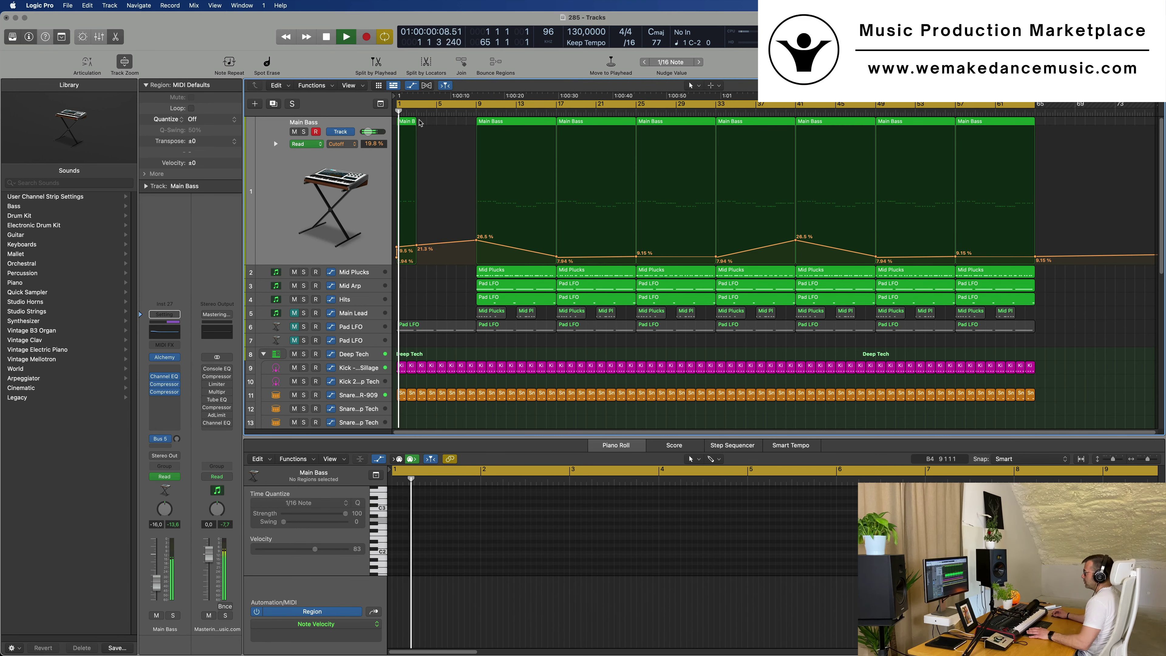
left_click(410, 123)
key("super+r")
key("super+r")
key("super+r")
key("super+r")
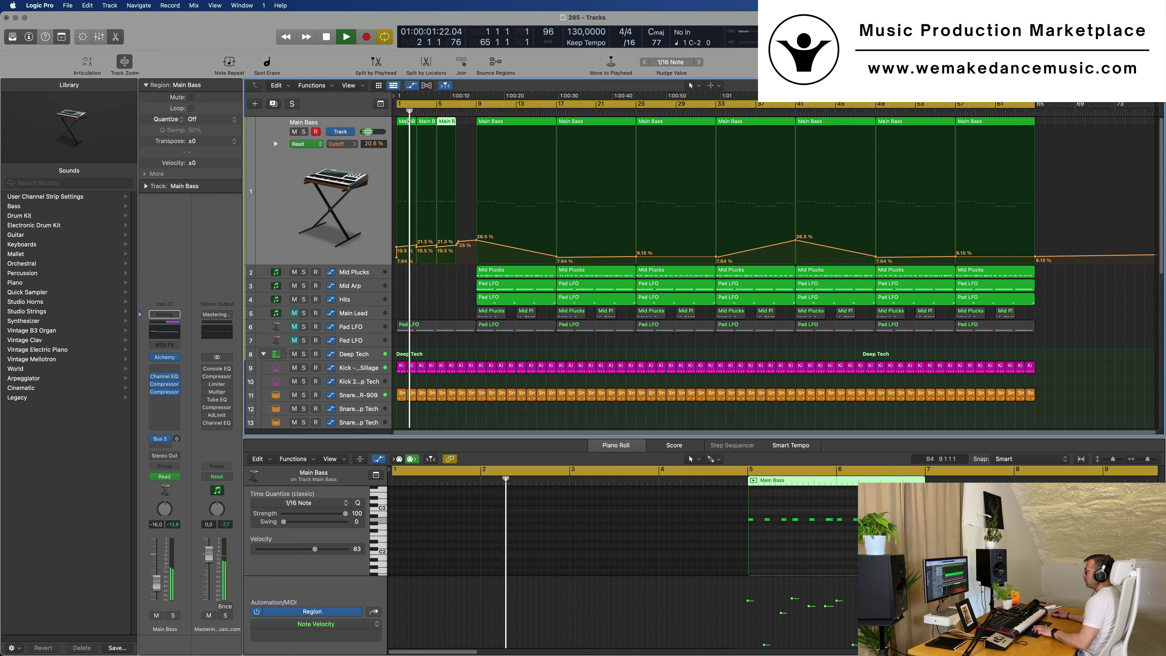
key("super+z")
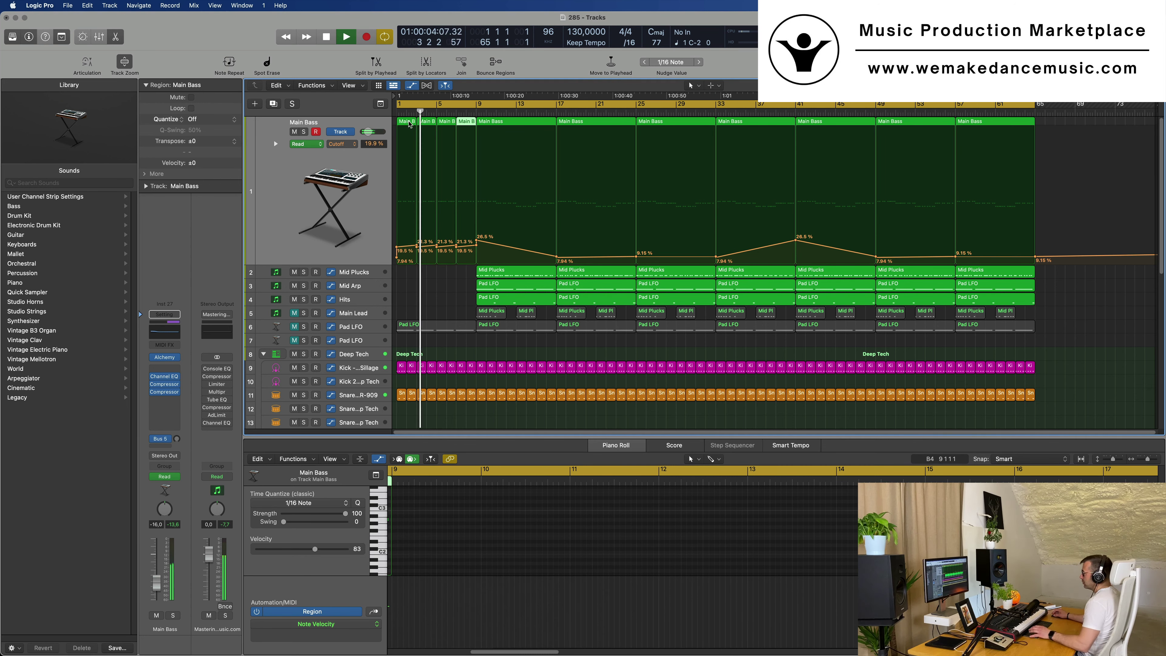
Clear the extra cutoff automation points over the first eight bars of Main Bass and readjust the point at bar 9.
key("space")
left_click_drag(475, 241, 408, 241)
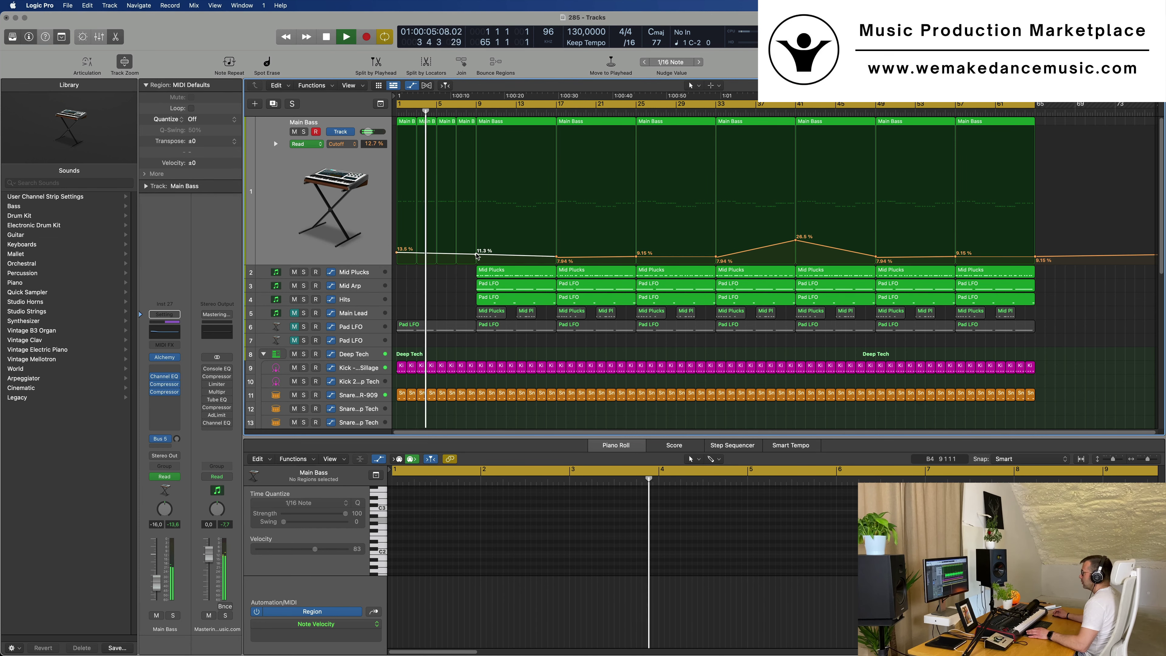
left_click_drag(476, 255, 476, 244)
Cut the first region of Pad LFO track 6 down to its opening chord and delete the rest up to bar 9.
scroll(482, 187, "down", 6)
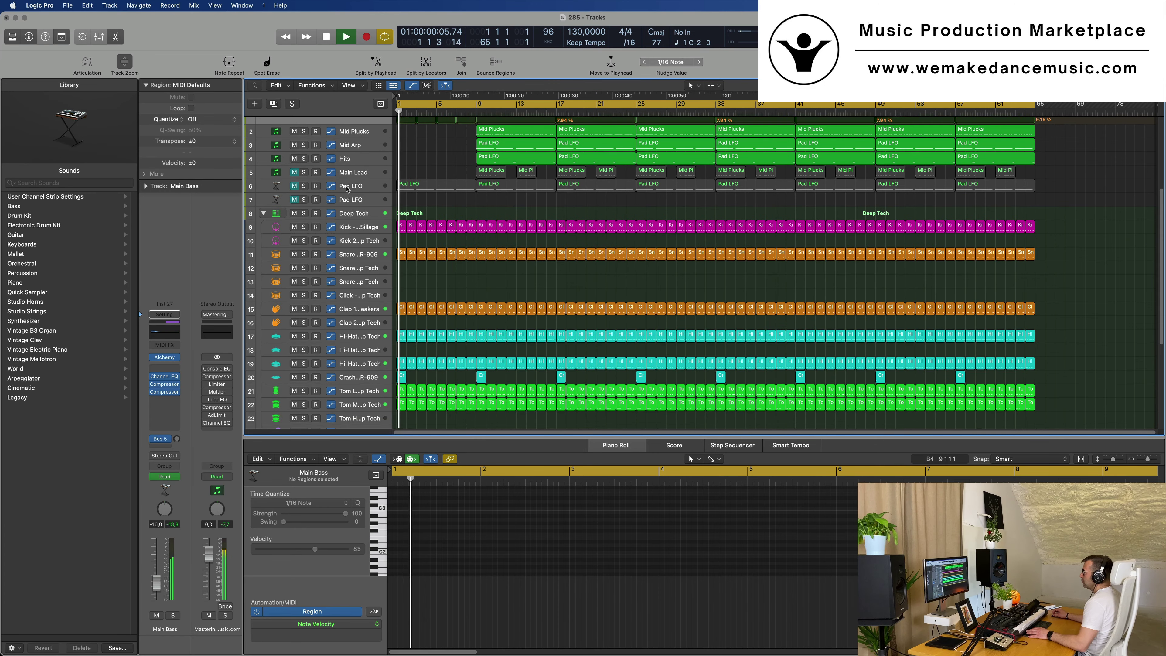
left_click(347, 189)
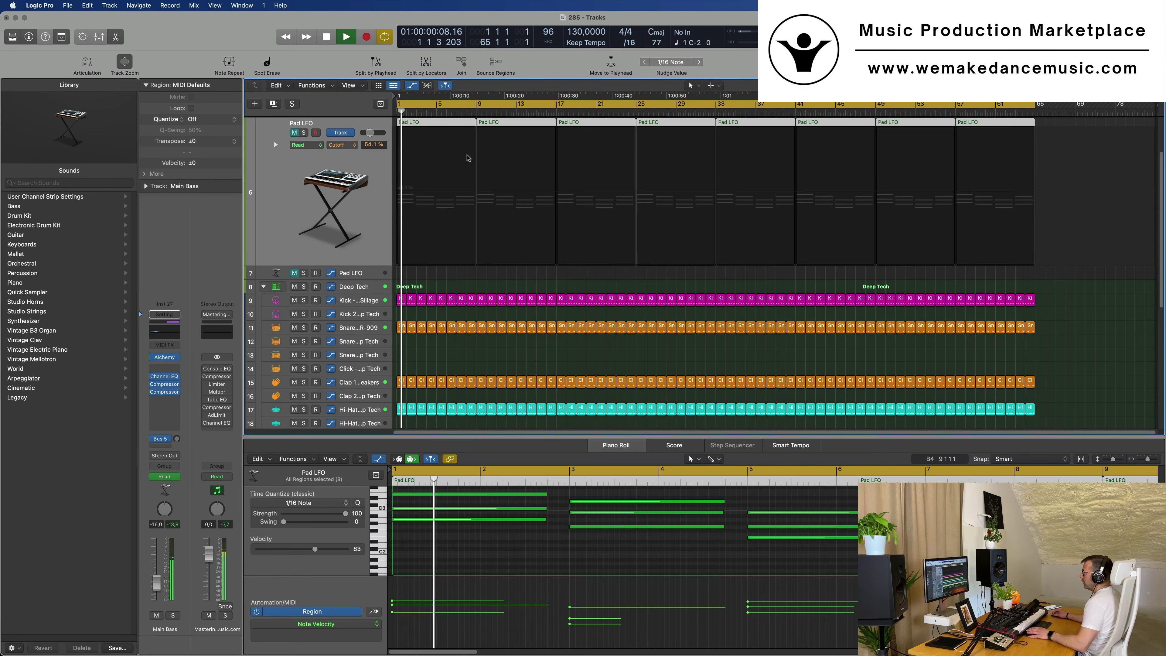
left_click(412, 122)
key("Delete")
key("space")
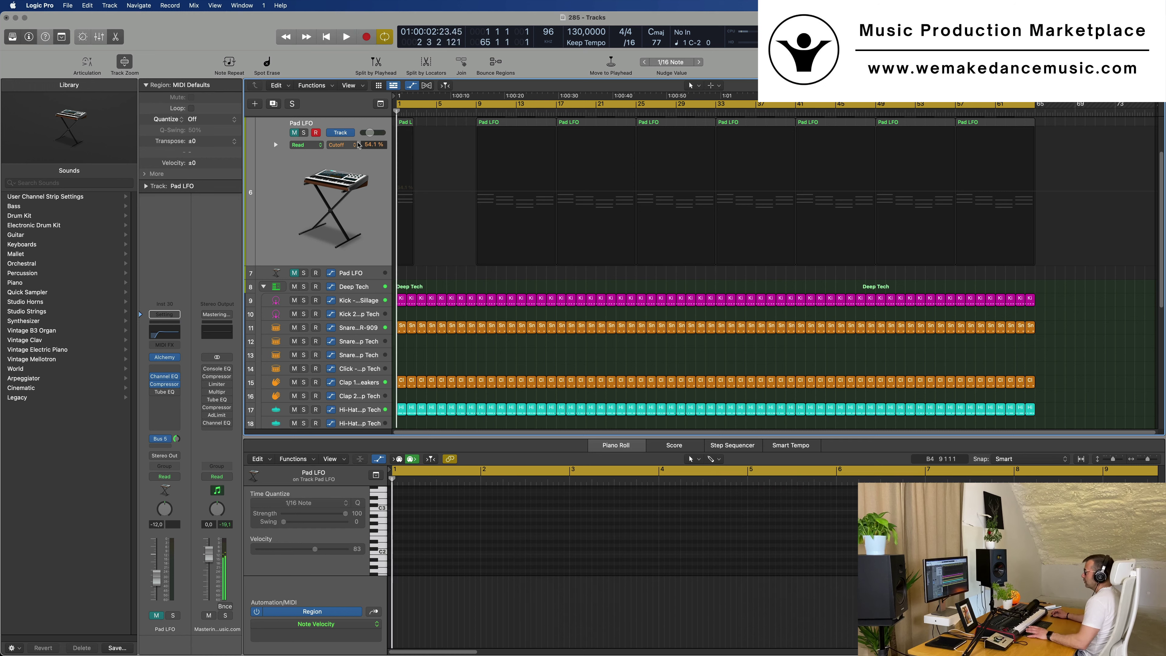
Unmute Pad LFO track 6, set its volume to -15.2 dB, and listen to the intro.
left_click(295, 134)
left_click(282, 205)
key("space")
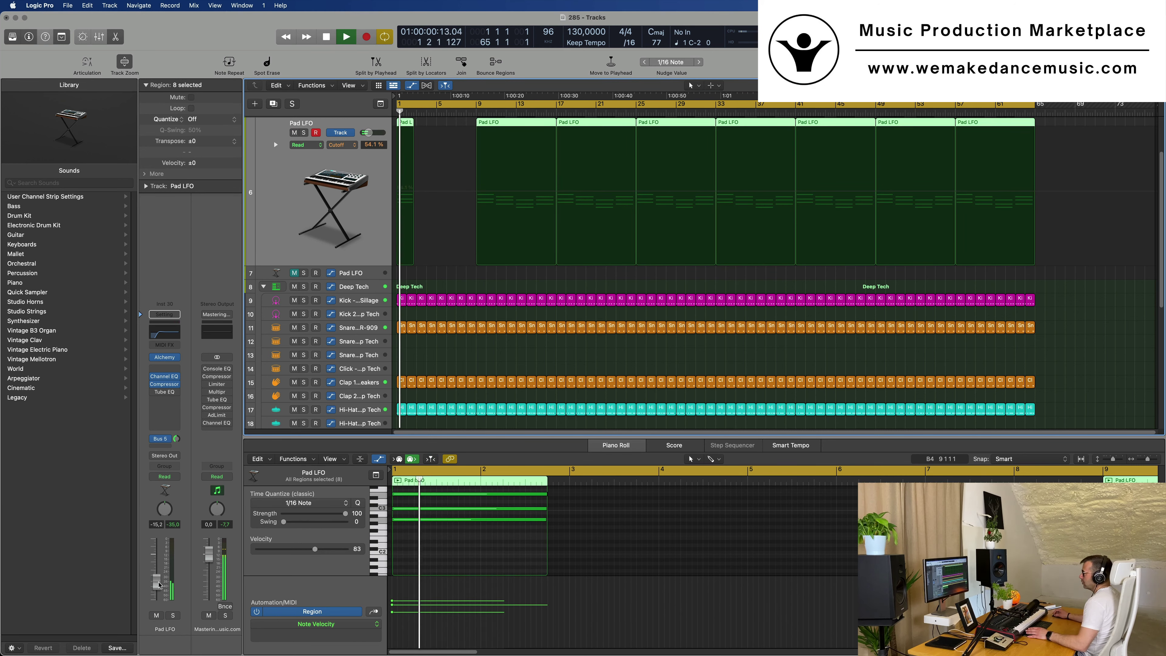
scroll(470, 263, "up", 5)
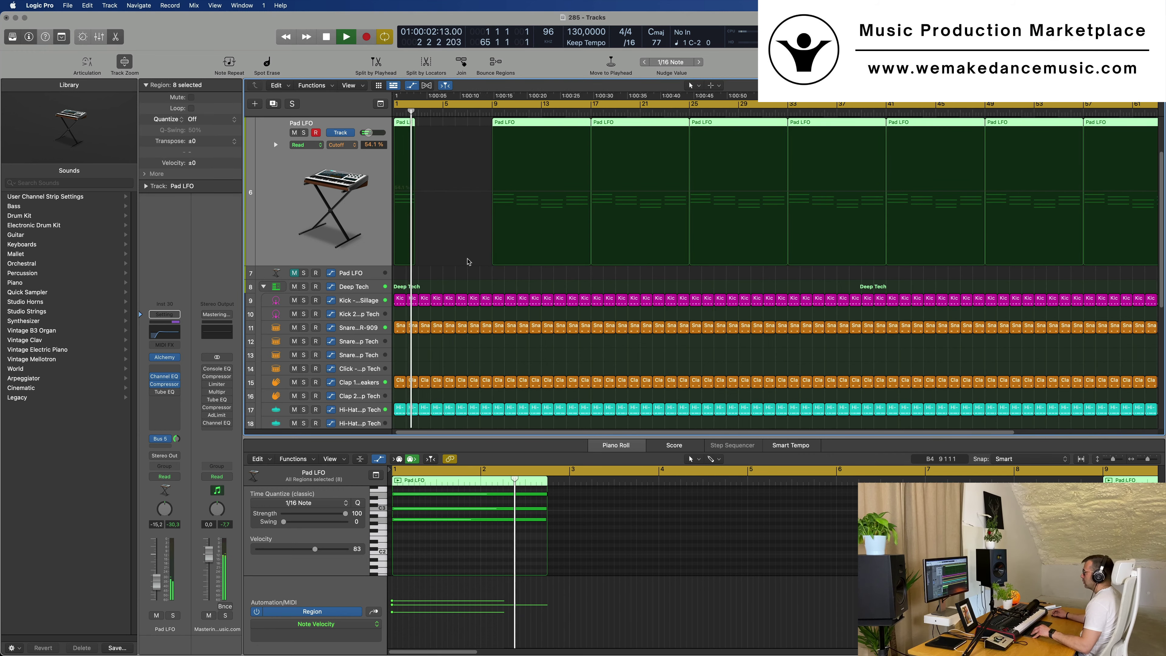
scroll(471, 263, "down", 5)
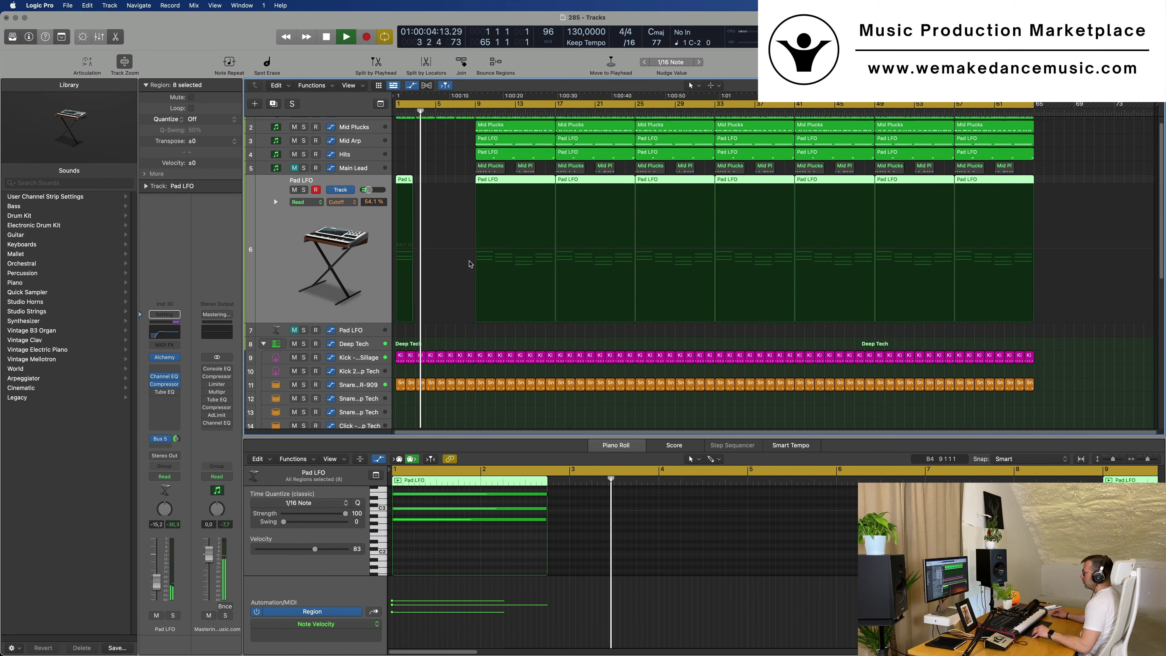
scroll(493, 200, "down", 3)
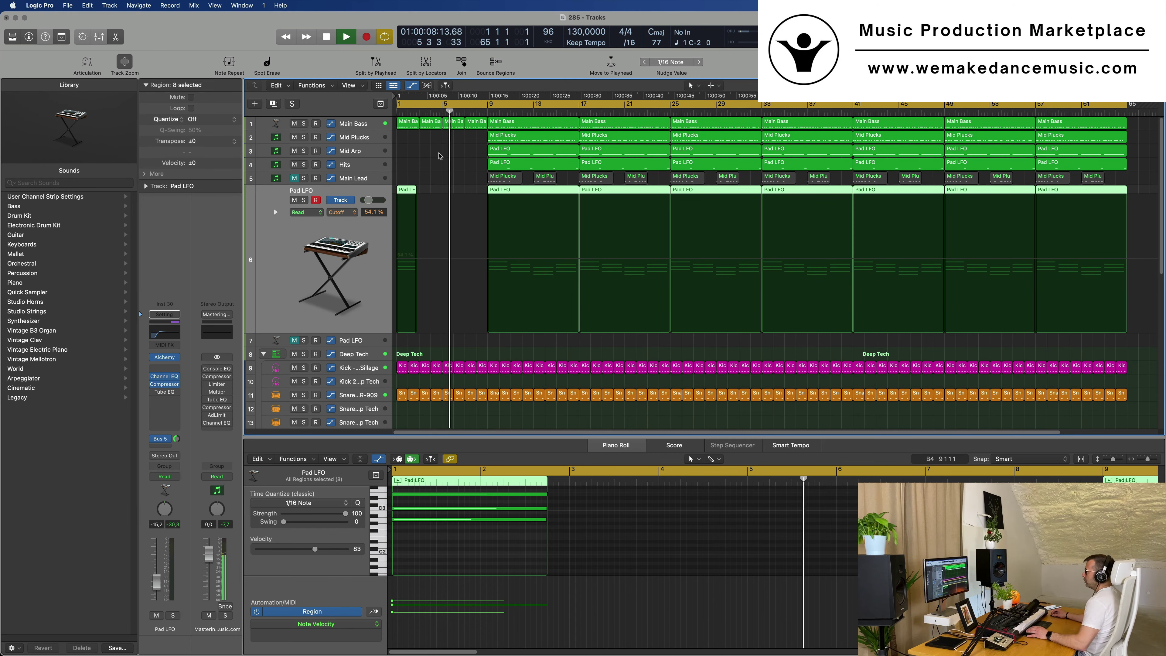
left_click(441, 155)
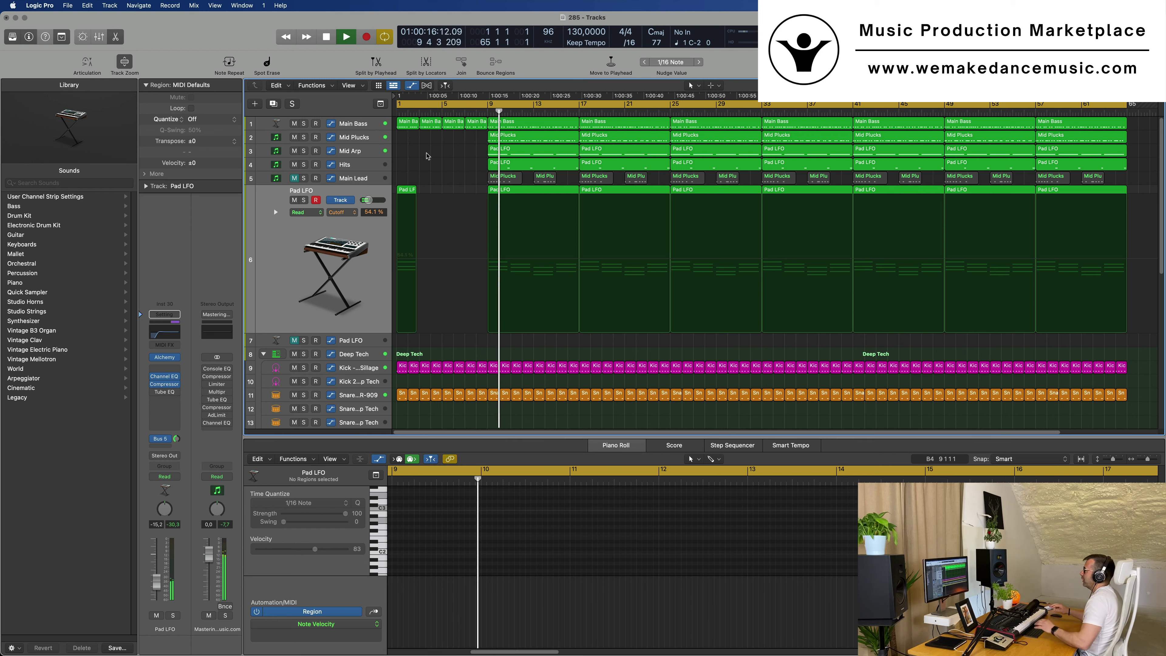
Replay the intro and delete the two Pad LFO regions between bars 9 and 25 on track 6.
key("space")
key("space")
left_click(528, 197)
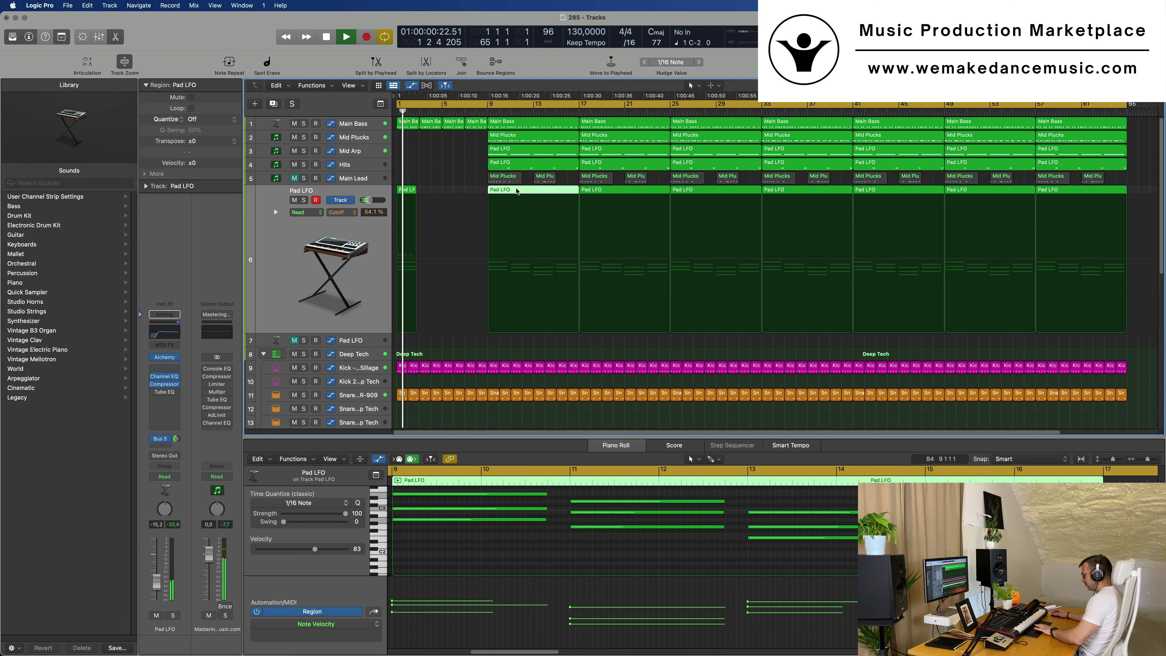
key("Delete")
left_click(608, 193)
key("Delete")
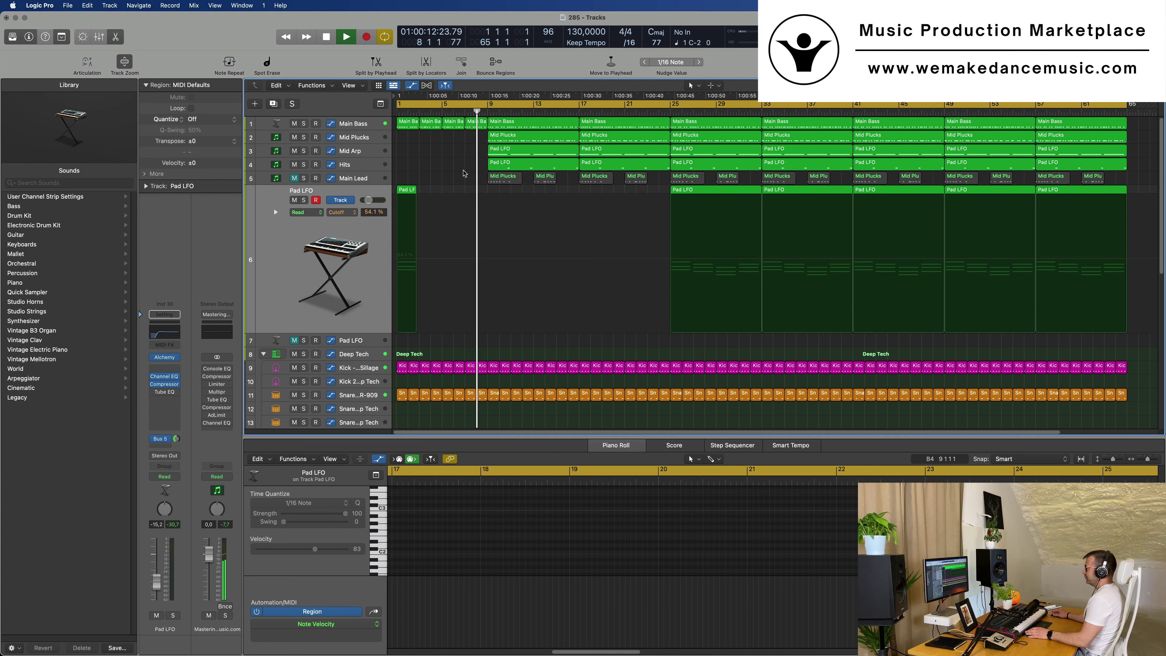
Play from the start and delete the Mid Arp and Hits regions at bars 9–17.
key("Return")
key("space")
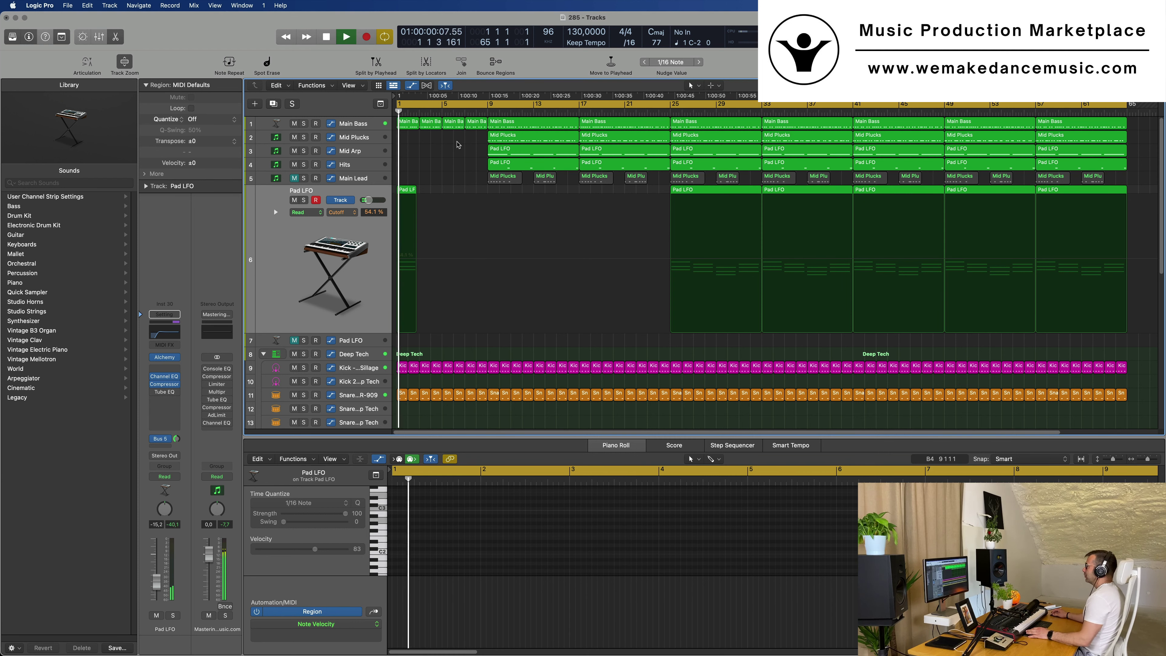
left_click_drag(465, 147, 511, 163)
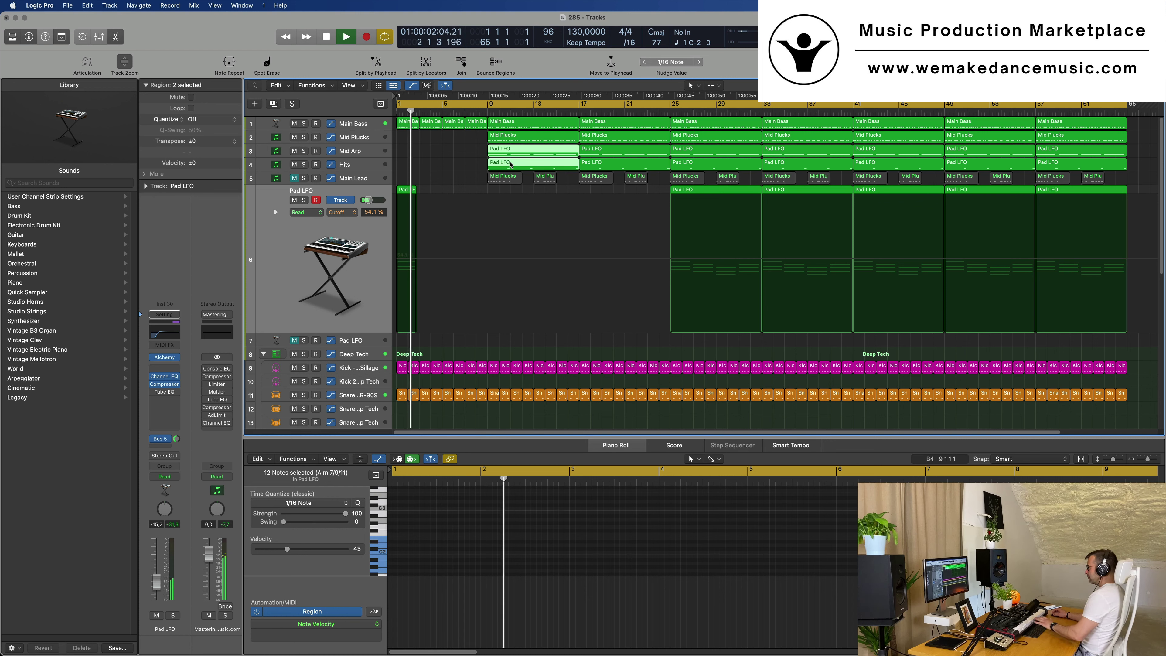
key("Delete")
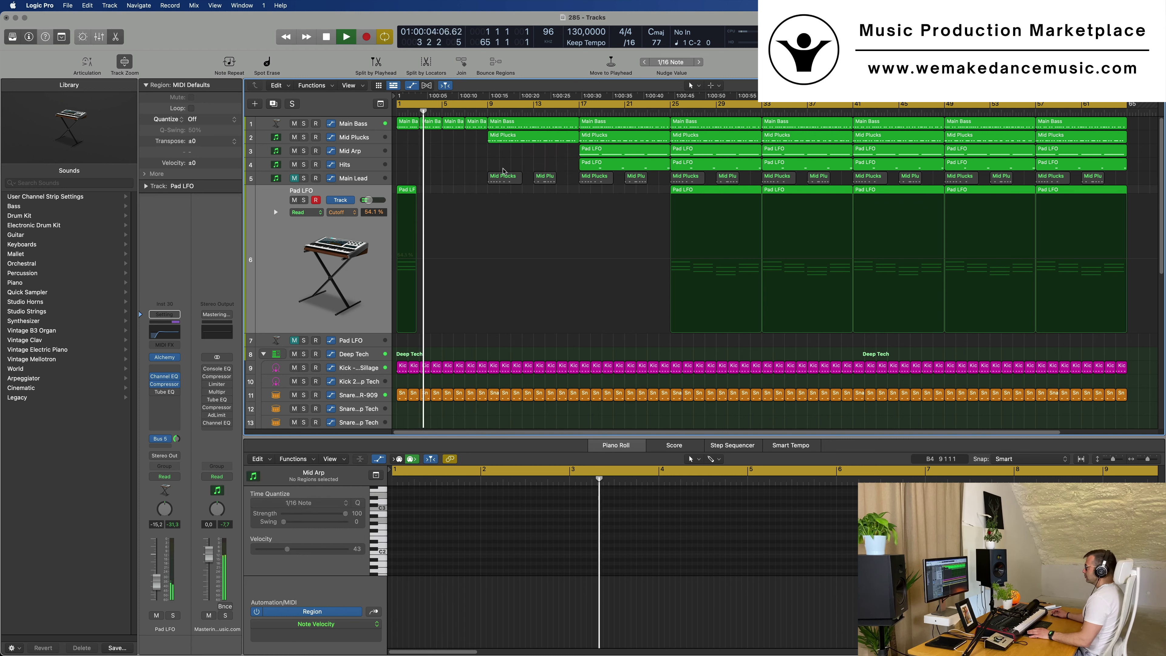
Replace the eight-bar Main Bass region at bars 9–17 with copies of the two-bar bass regions.
left_click_drag(516, 143, 534, 129)
key("super+z")
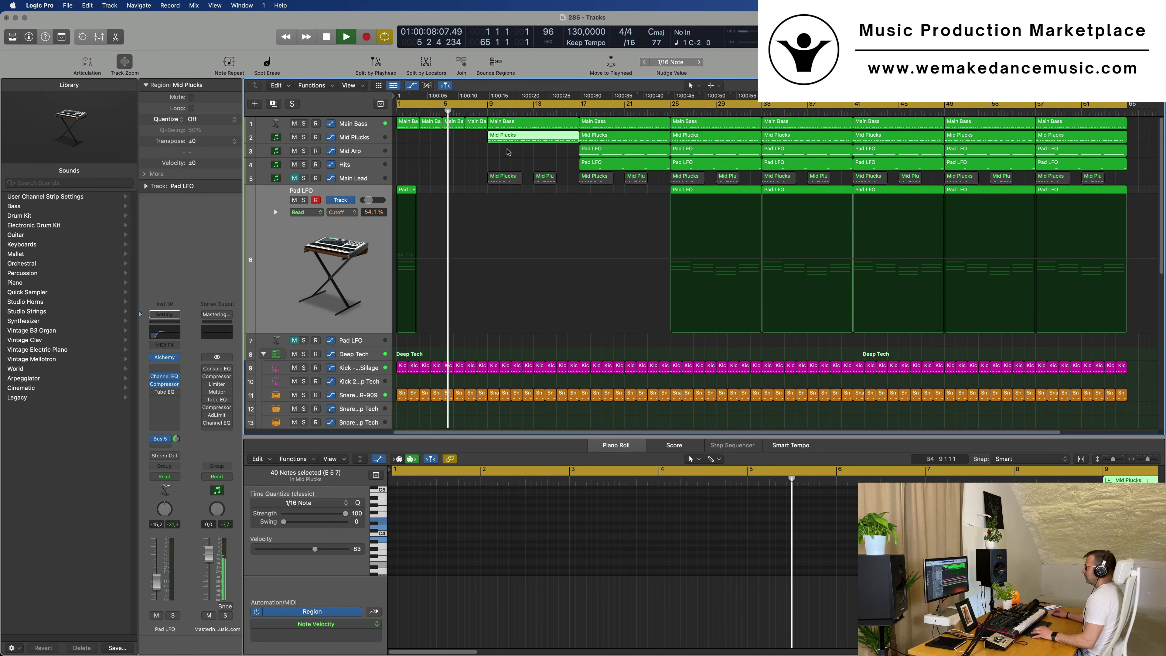
left_click(513, 127)
mouse_move(513, 127)
left_mouse_down()
mouse_move(401, 124)
mouse_move(500, 129)
left_mouse_up()
Split the Mid Plucks region at bar 11, delete the remainder, and repeat the two-bar part up to bar 17.
left_click(513, 134, "super")
left_click(513, 135, "super")
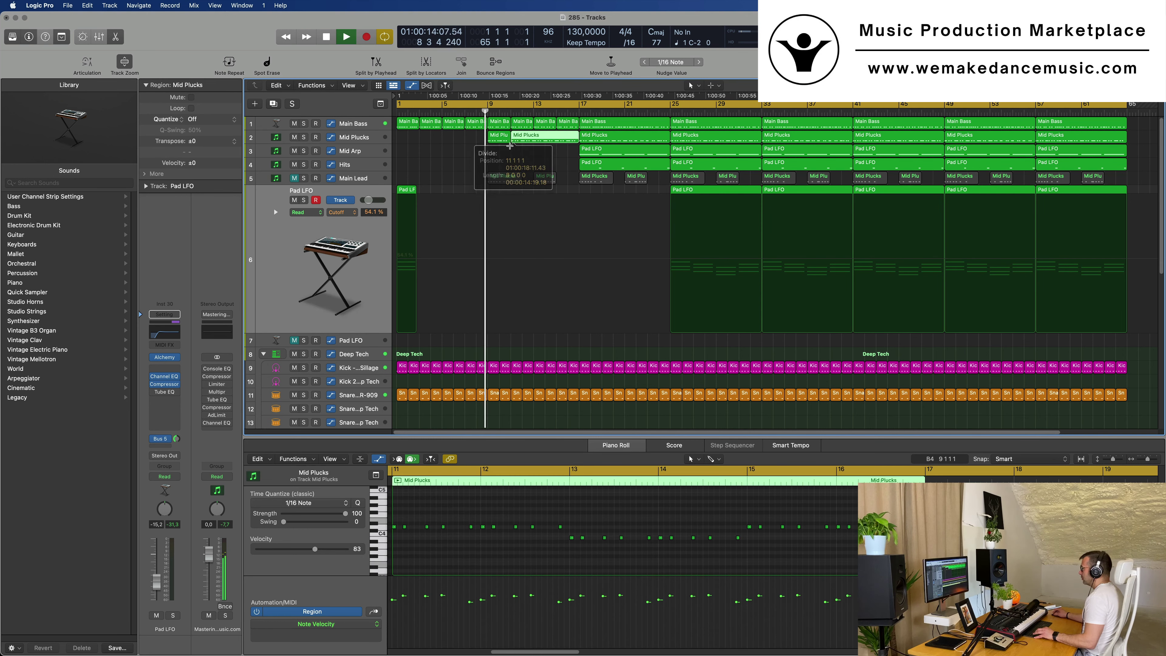
key("Delete")
left_click(495, 139)
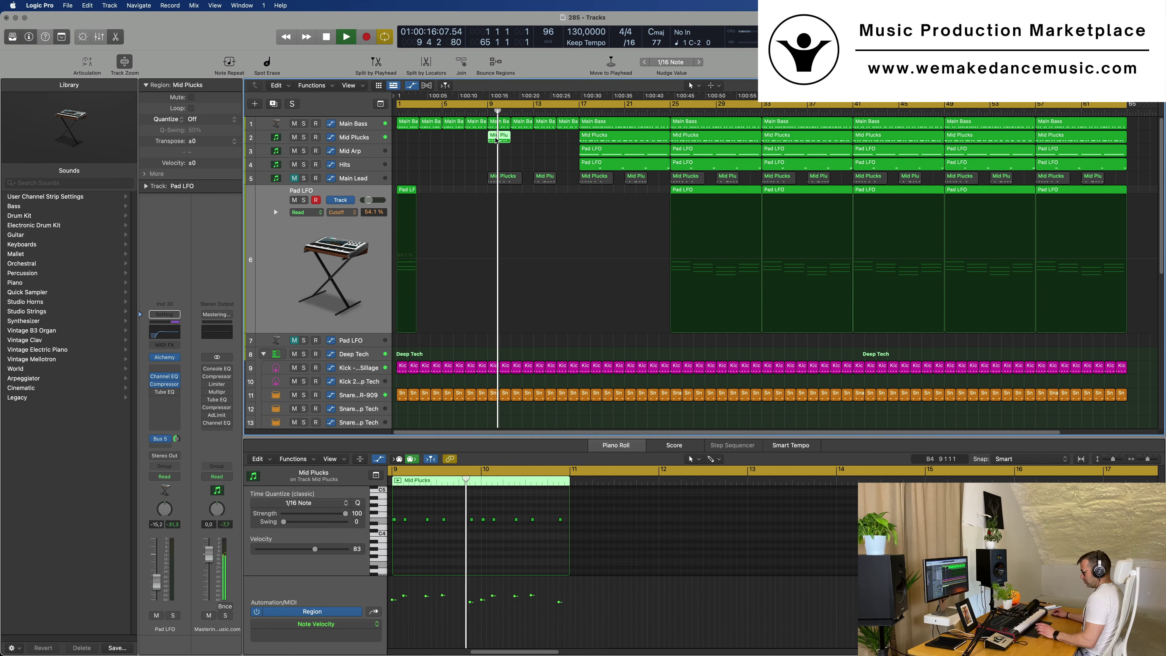
key("super+r")
key("super+r")
key("super+r")
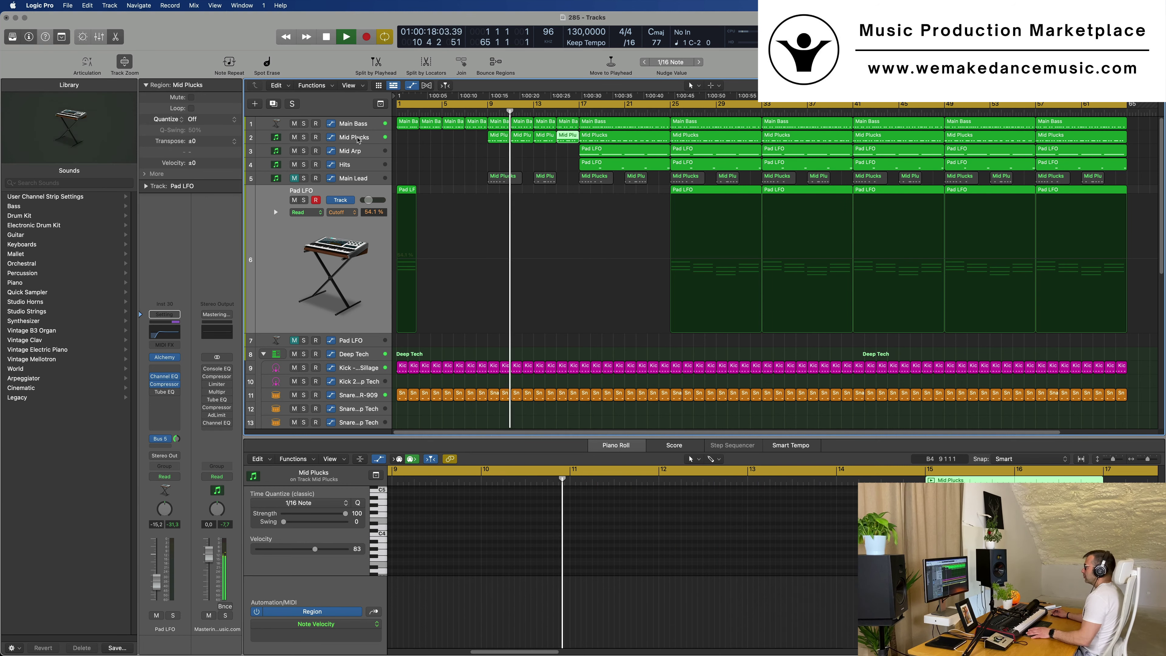
Set the Mid Plucks volume to -19.5 dB and open its Sylenth1 instrument beside the tracks while replaying the arrangement.
left_click(354, 137)
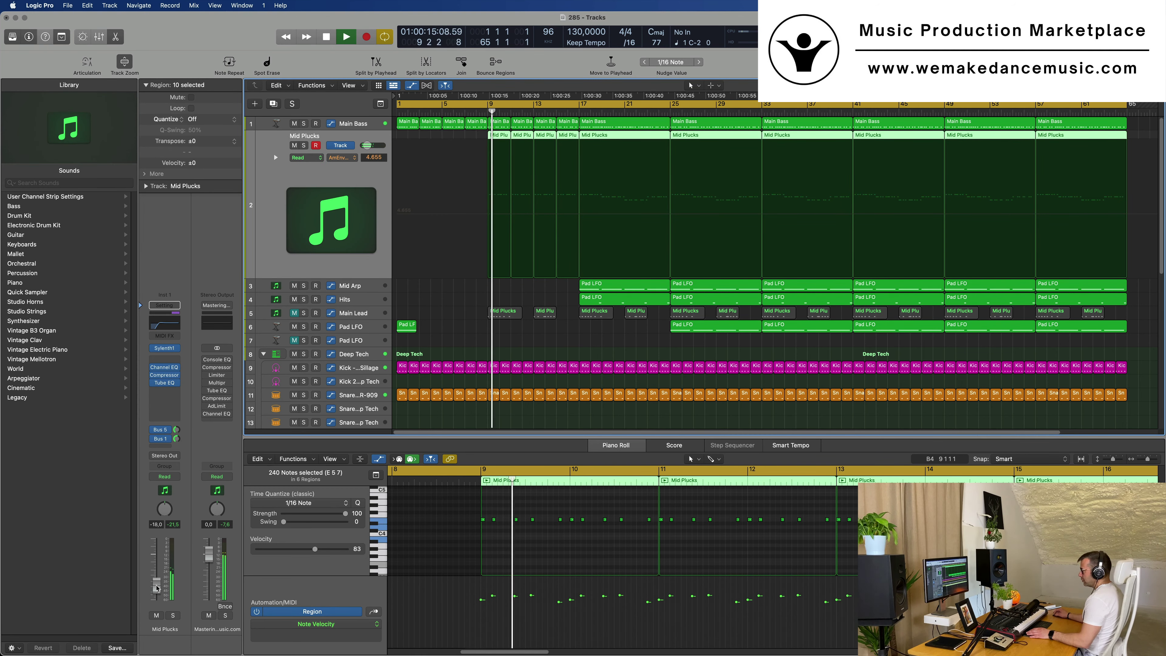
left_click(164, 348)
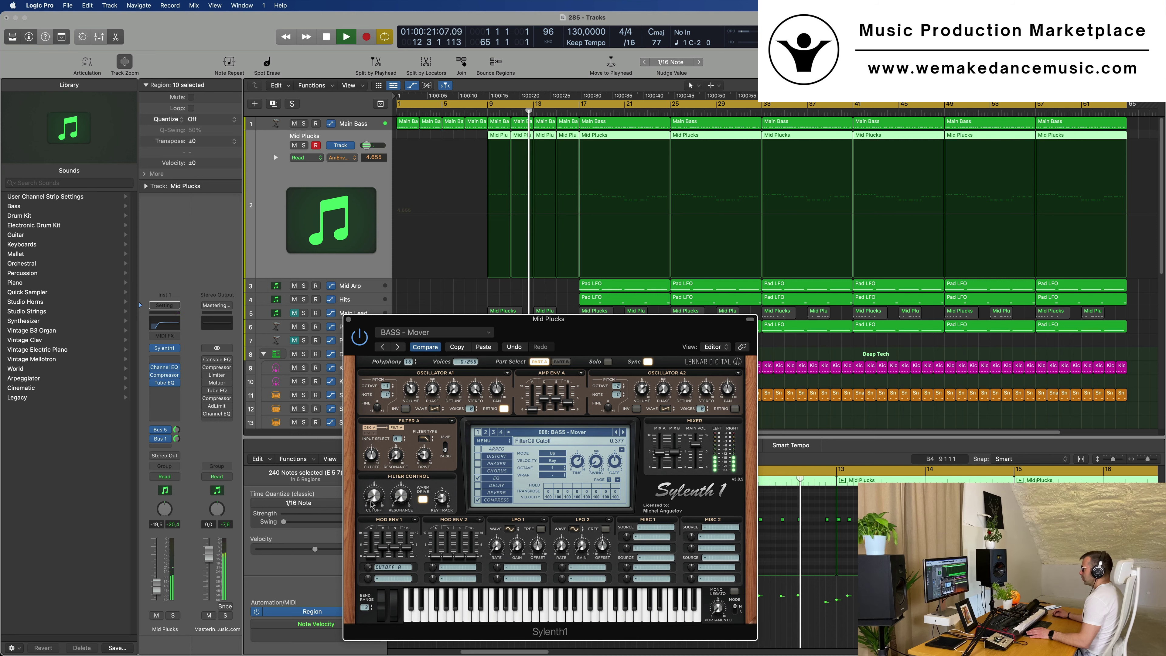
left_click_drag(385, 319, 765, 325)
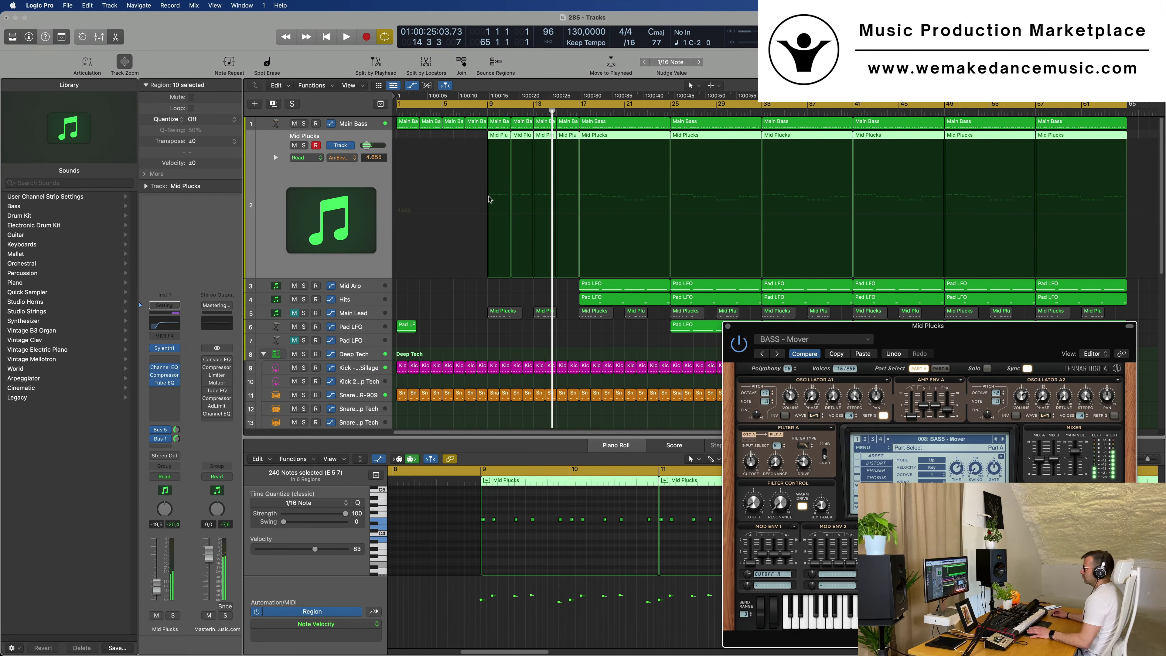
key("Return")
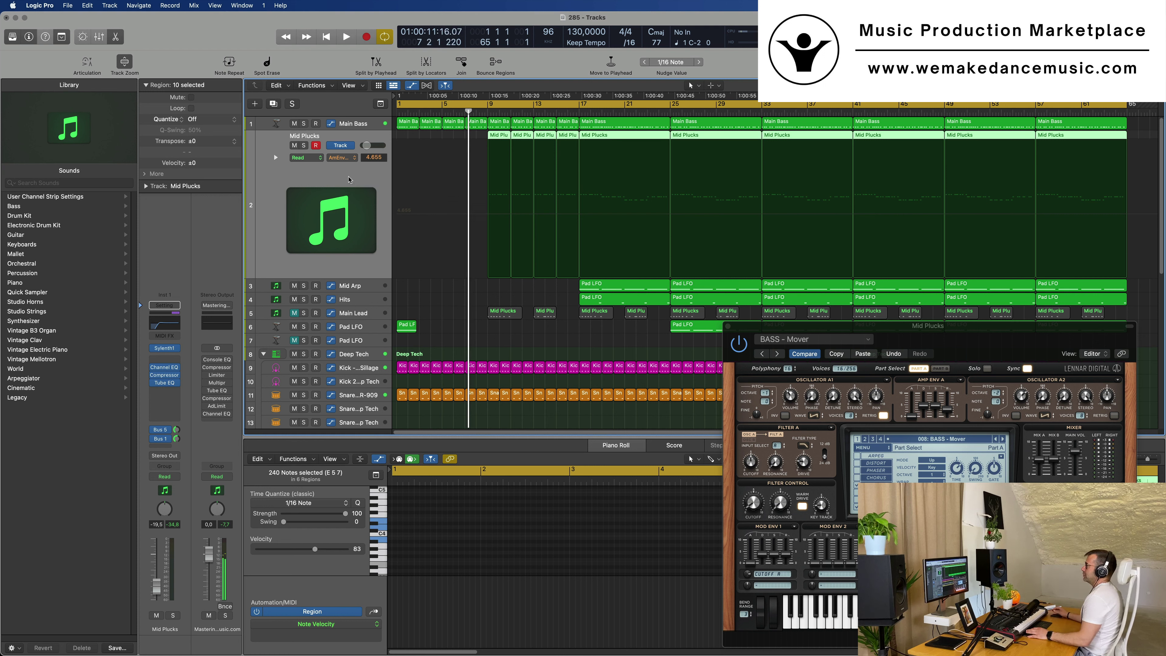
key("Return")
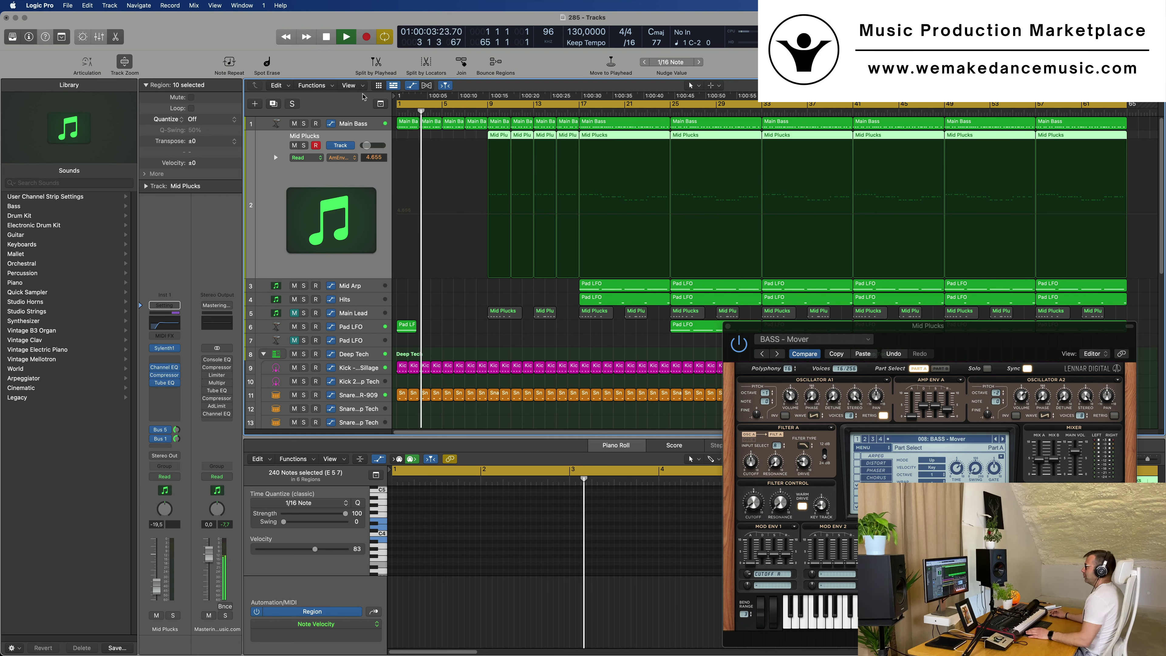
Start the playback cycle at bar 9, audition it, and switch the Mid Plucks automation mode to Touch.
key("space")
left_click_drag(398, 105, 490, 105)
key("space")
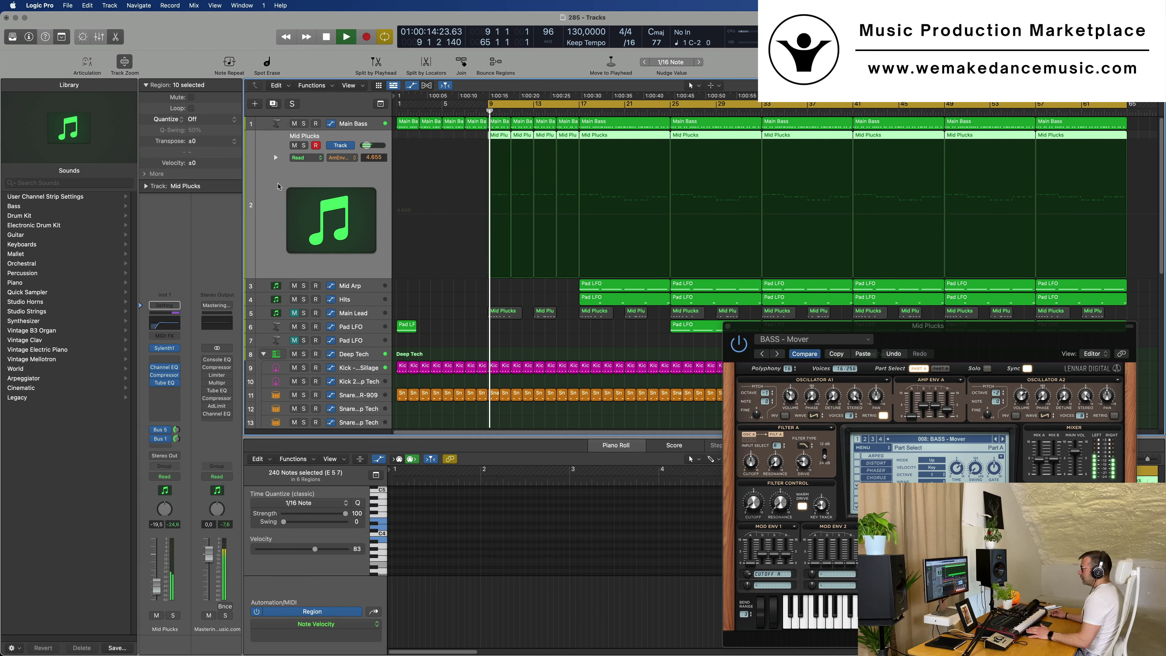
key("space")
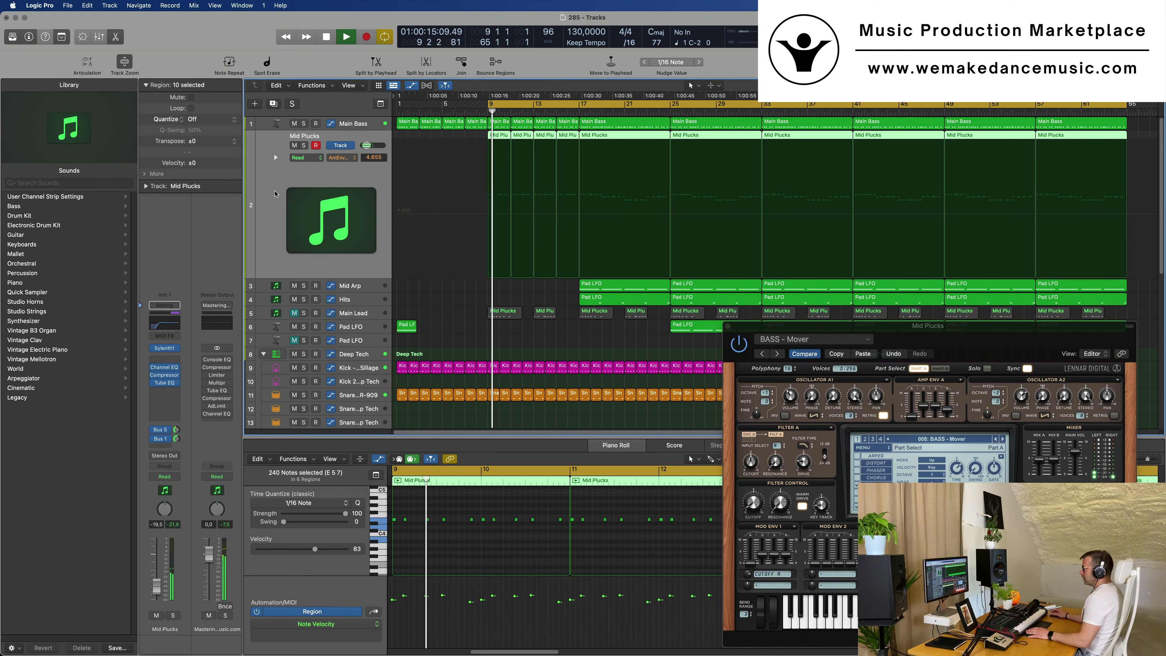
key("space")
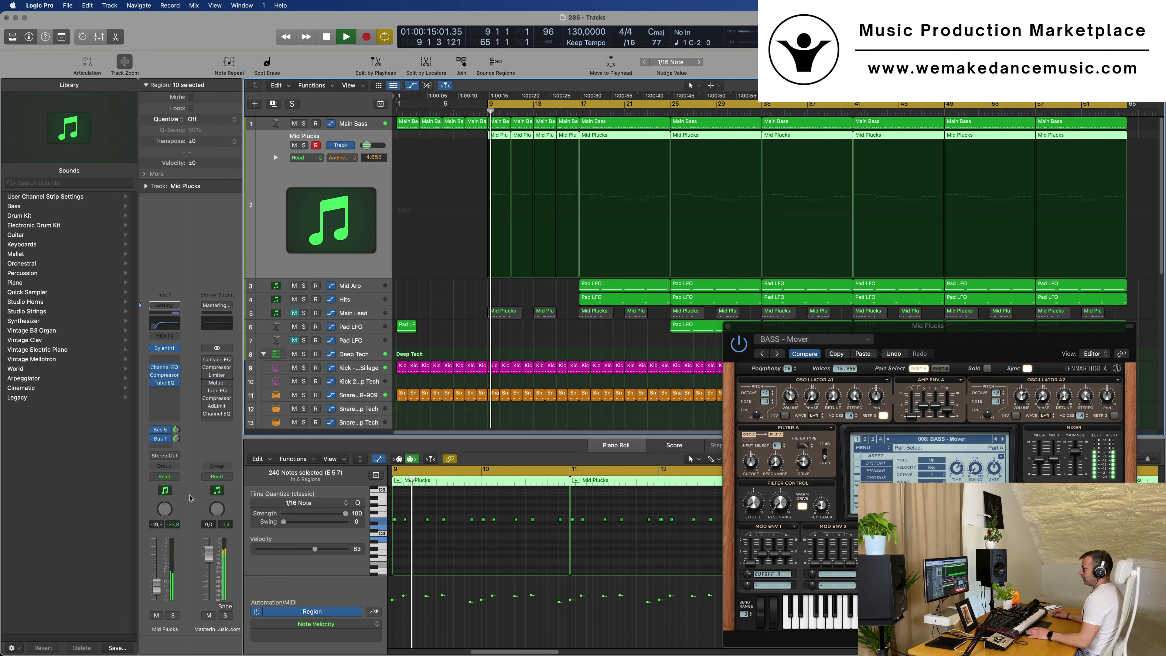
left_click(165, 477)
left_click(166, 488)
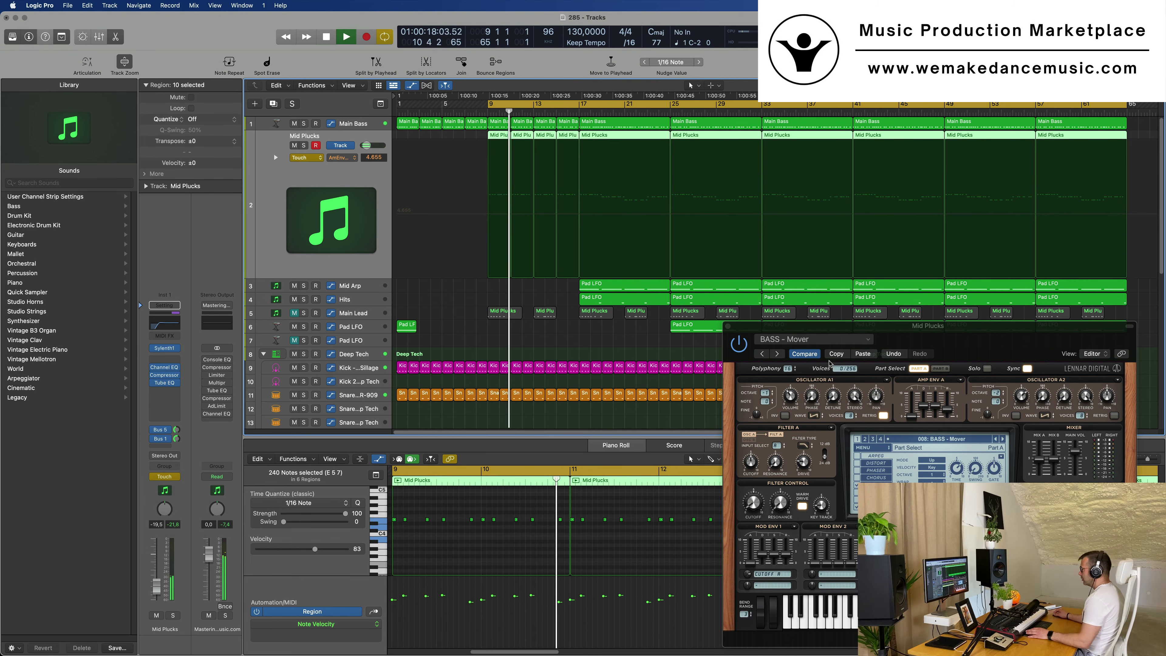
Record Sylenth1 filter cutoff automation on Mid Plucks and shape it to rise from bar 9 to bar 13, then fall until bar 17.
left_click_drag(927, 329, 674, 237)
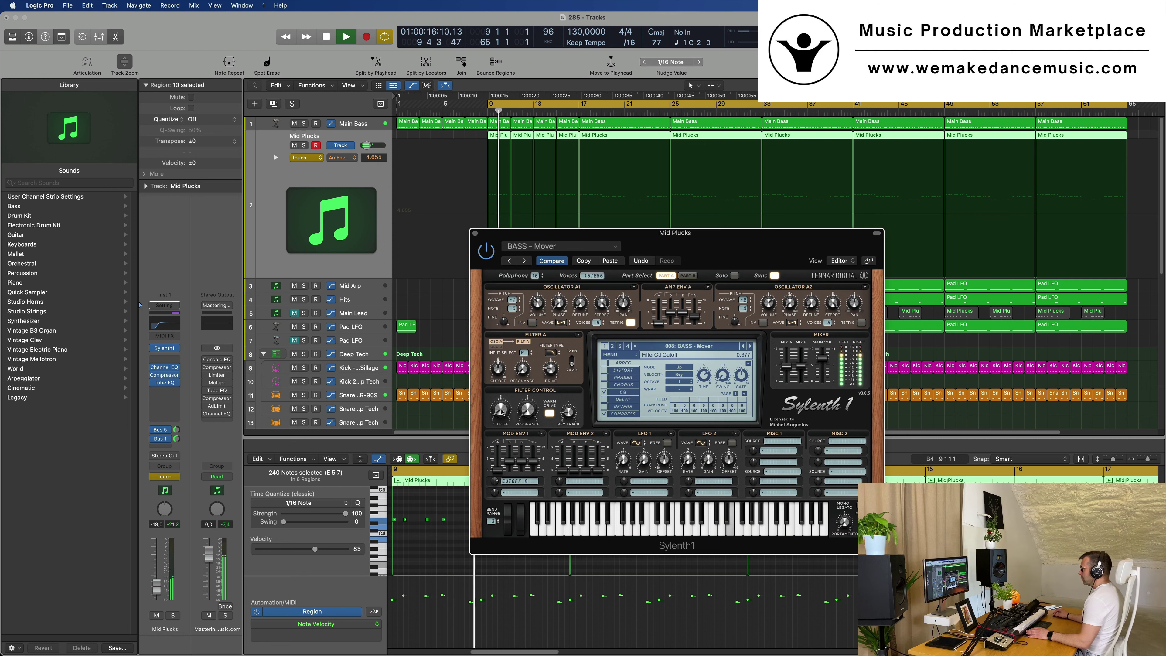
left_click_drag(501, 409, 502, 398)
key("space")
key("space")
left_click(475, 233)
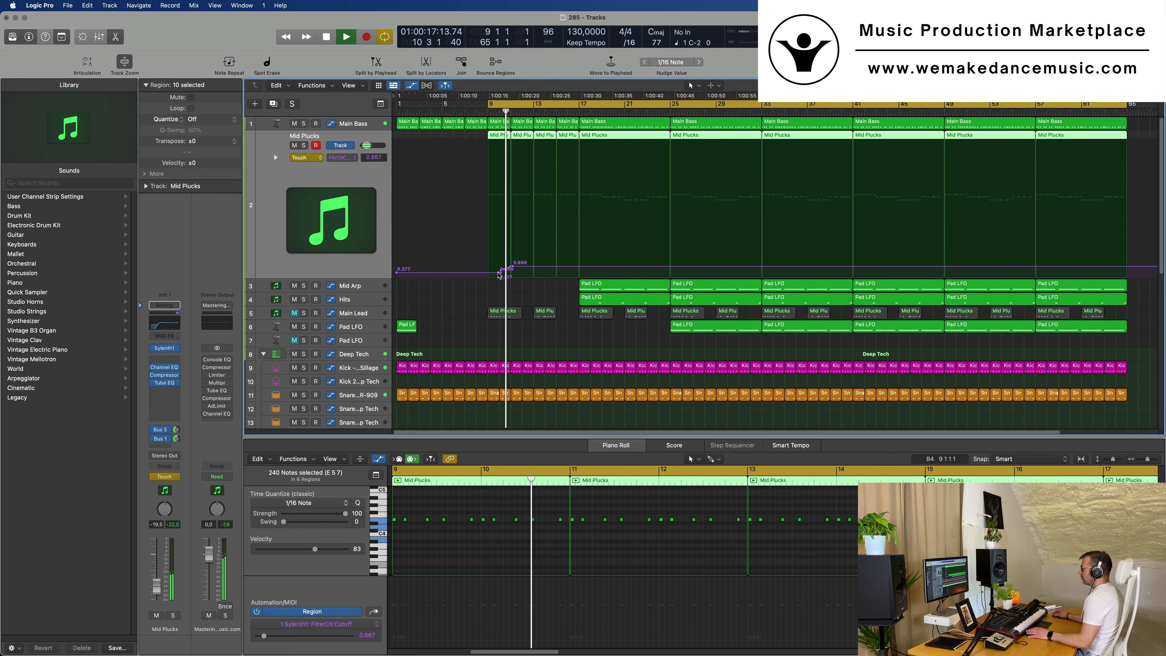
left_click_drag(508, 271, 580, 271)
key("super+Left")
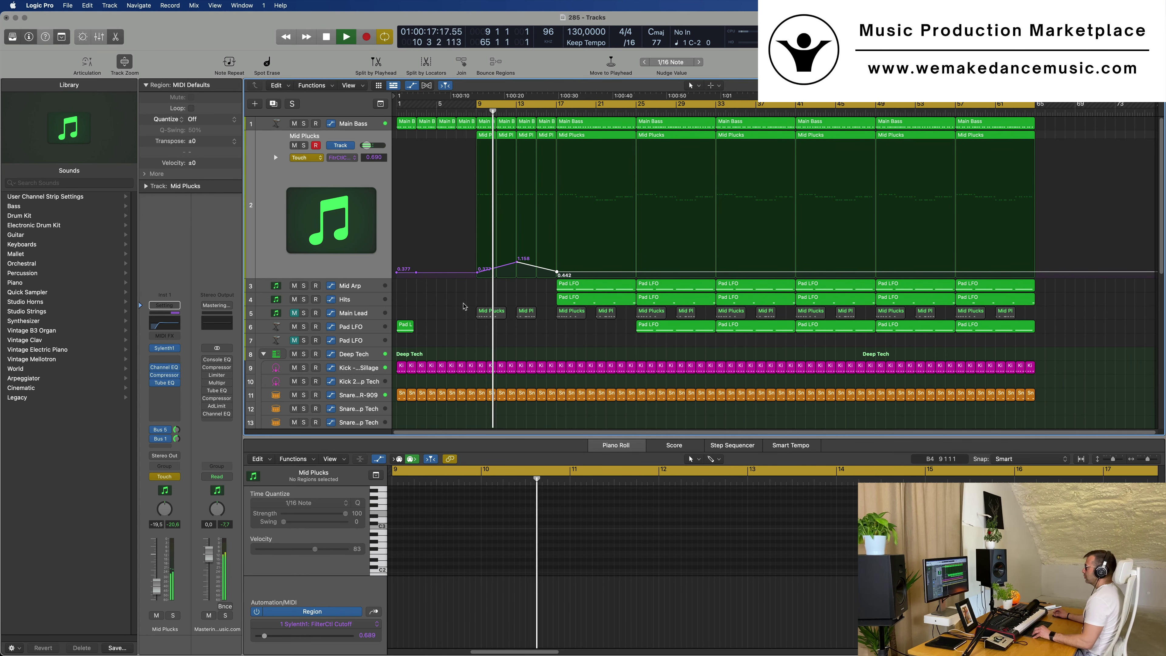
Copy the Pad LFO region from bar 1 to bar 7 and move the cycle start to bar 7.
left_click(405, 325)
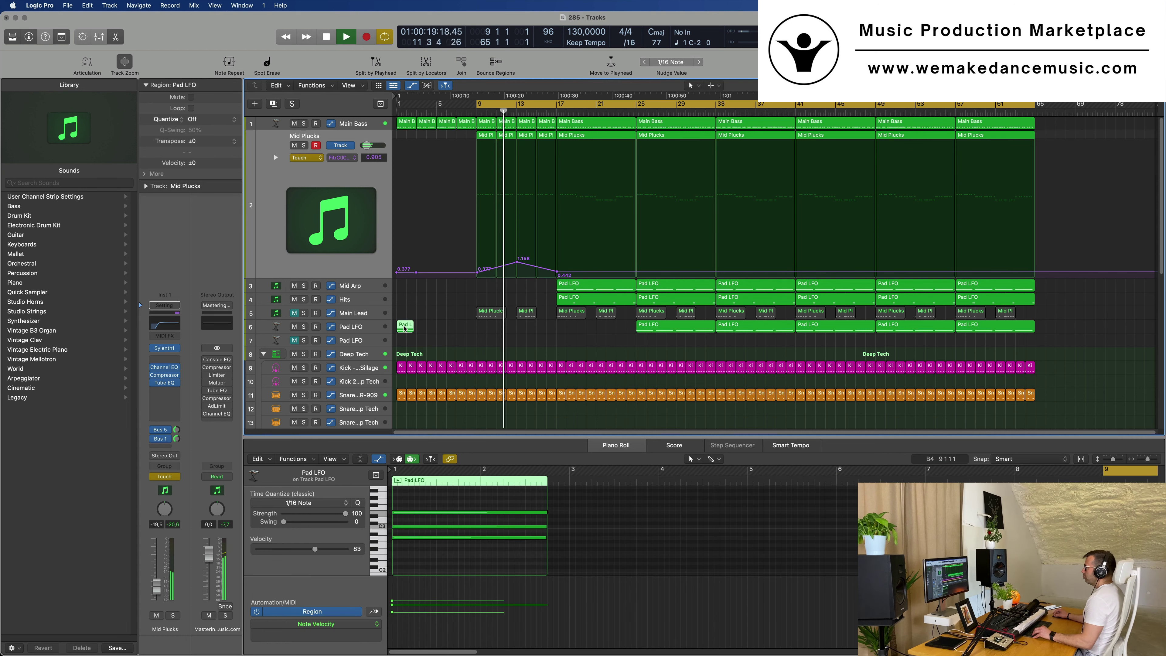
left_click_drag(449, 329, 465, 329)
key("Return")
key("super+Right")
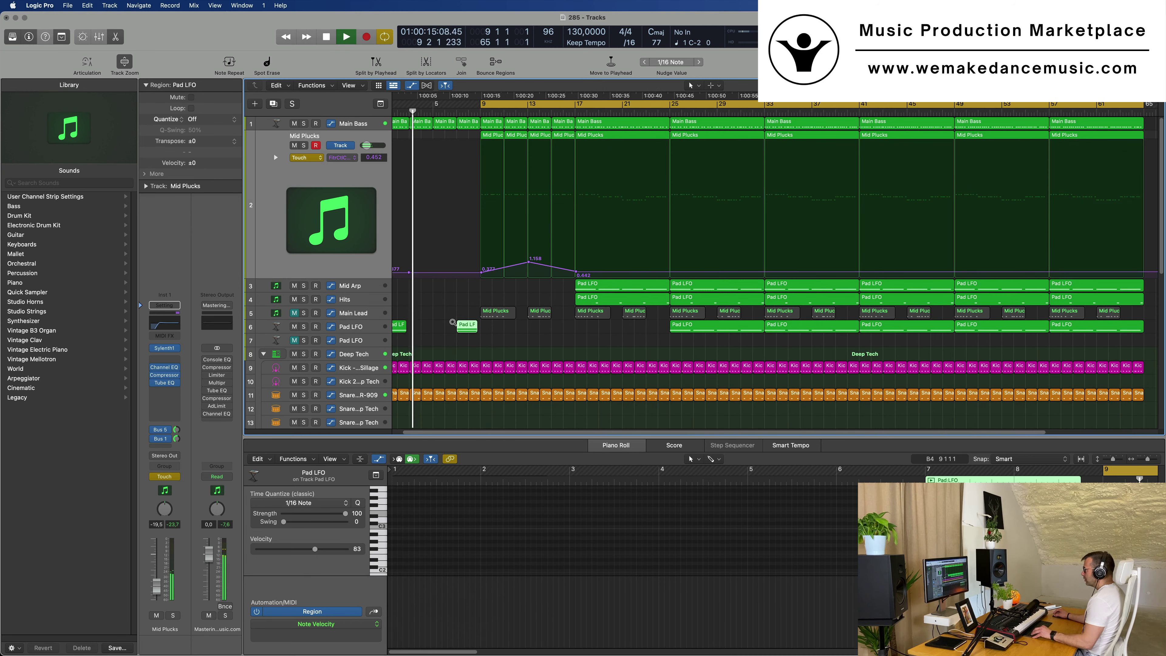
scroll(445, 105, "left", 2)
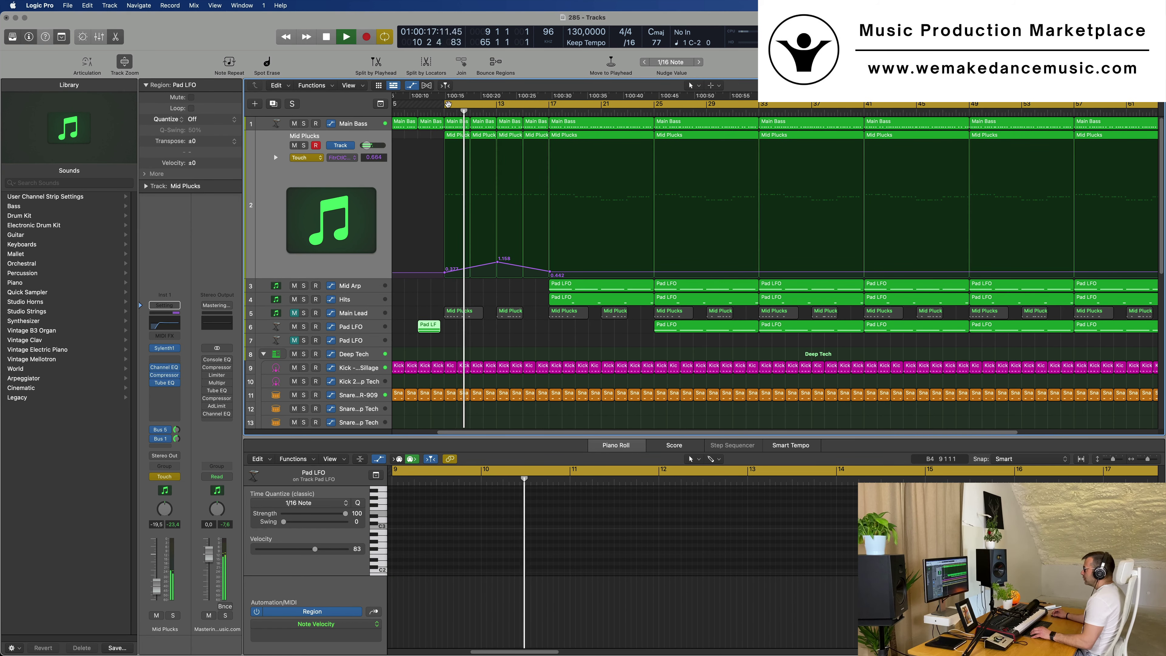
left_click_drag(445, 105, 357, 130)
Add a Main Bass Cutoff automation rise to 51.2 % just before bar 9 and replay the transition from bar 7.
left_click(357, 130)
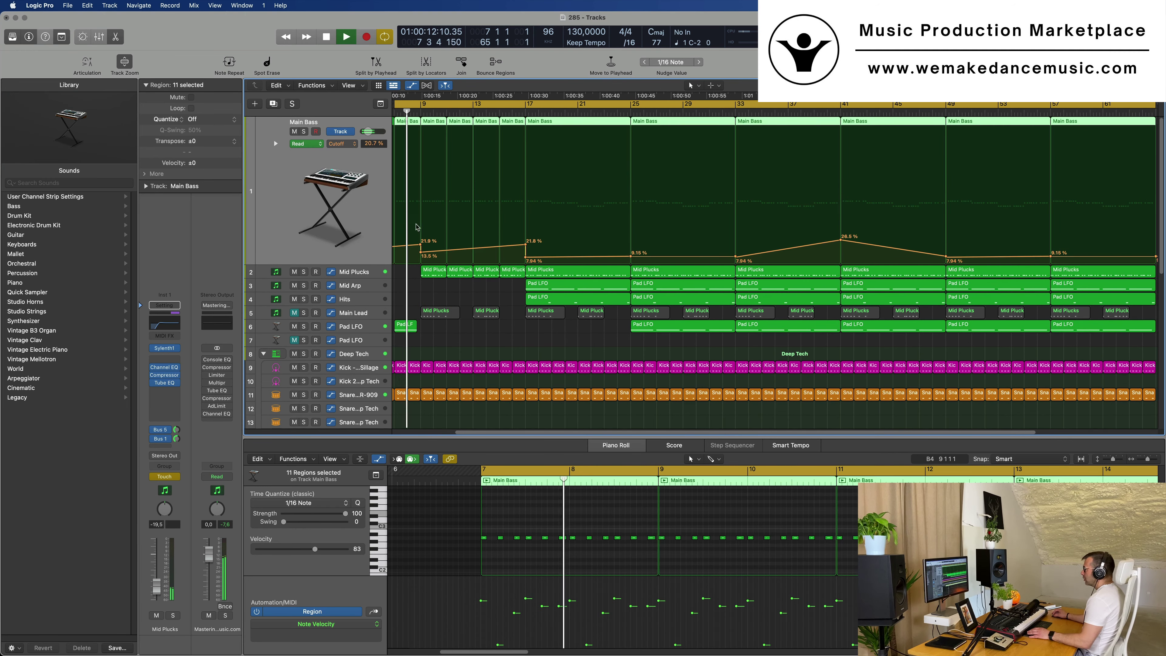
left_click(421, 246)
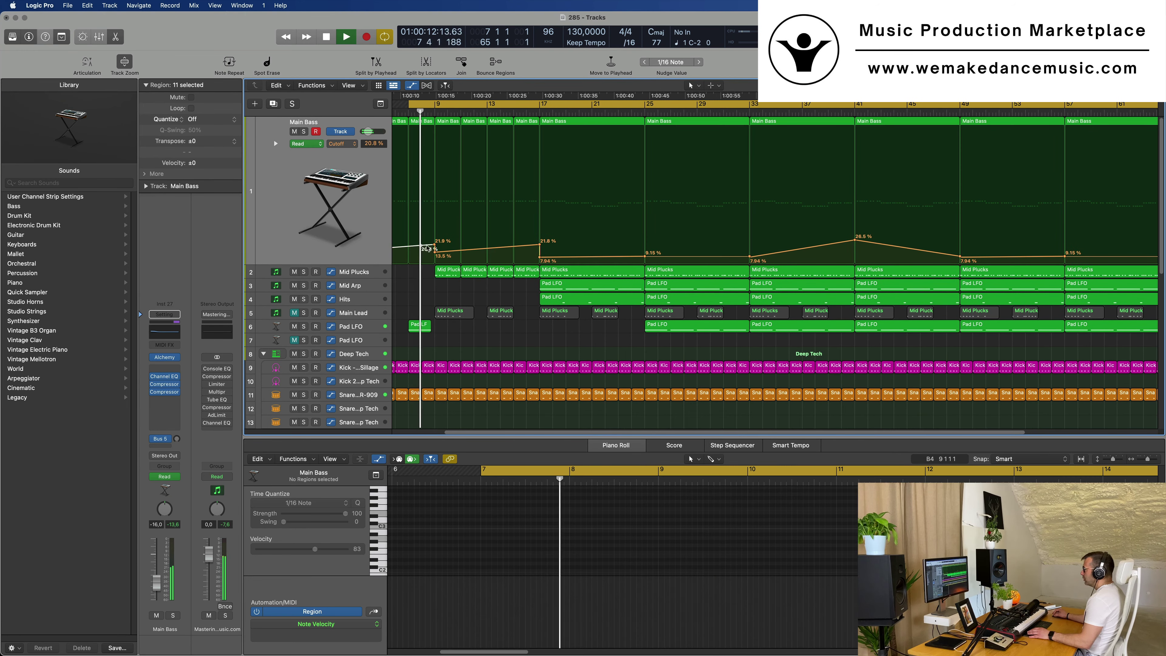
left_click_drag(433, 245, 435, 212)
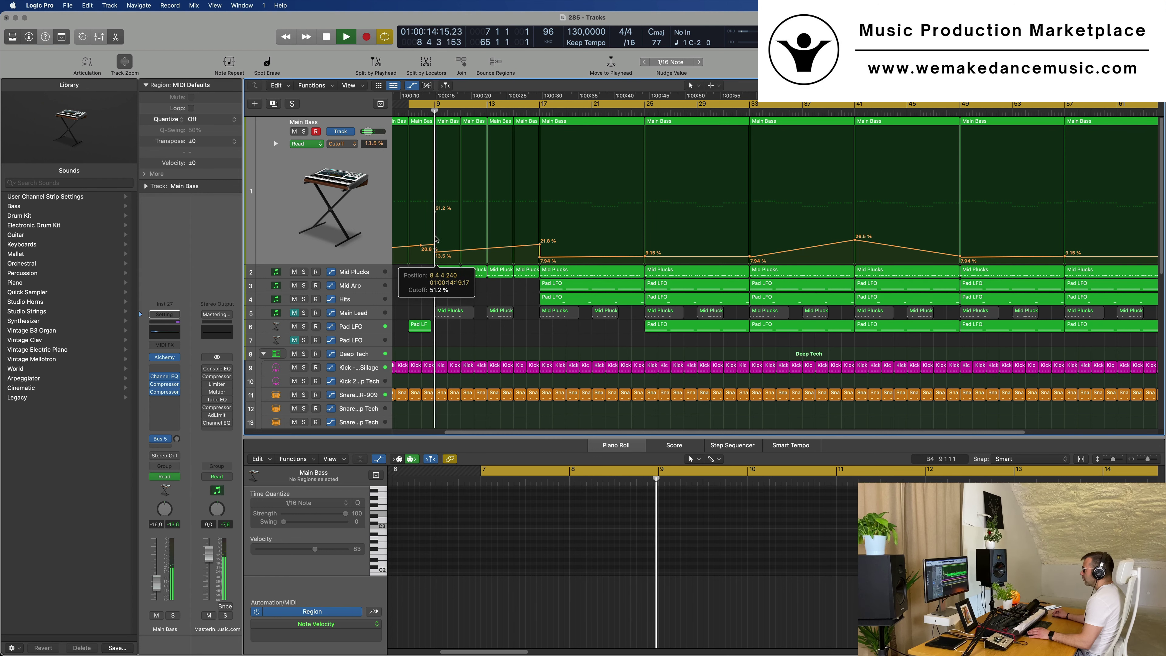
key("space")
key("space")
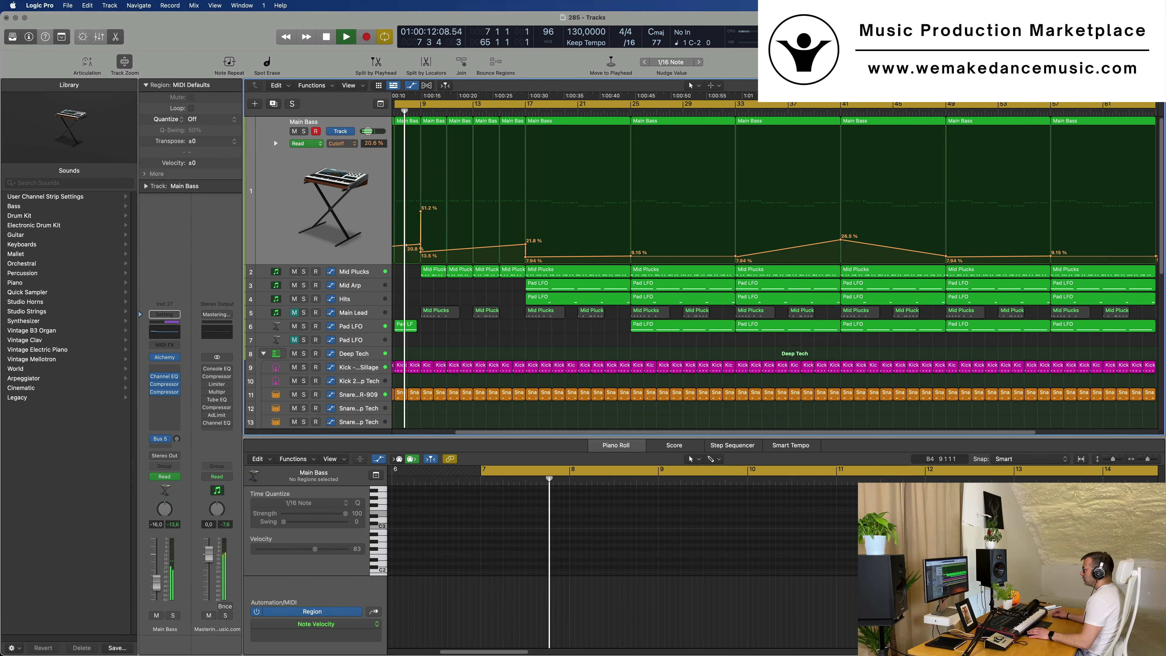
scroll(428, 247, "down", 2)
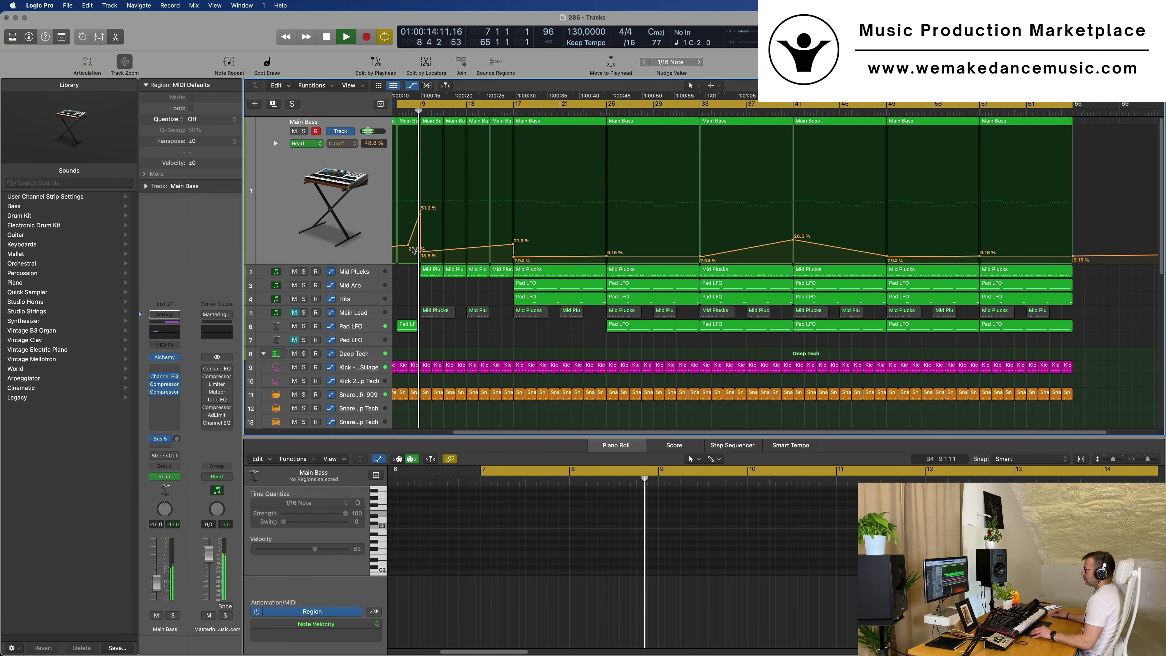
scroll(451, 248, "up", 3)
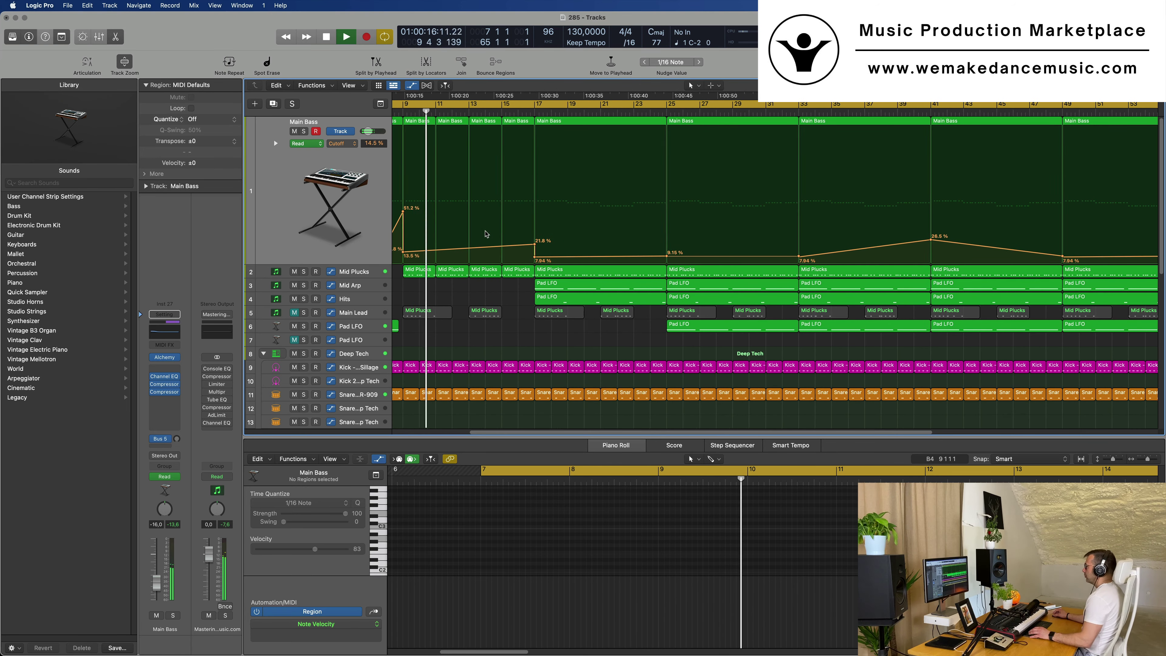
scroll(542, 225, "left", 3)
scroll(556, 219, "left", 1)
key("space")
key("space")
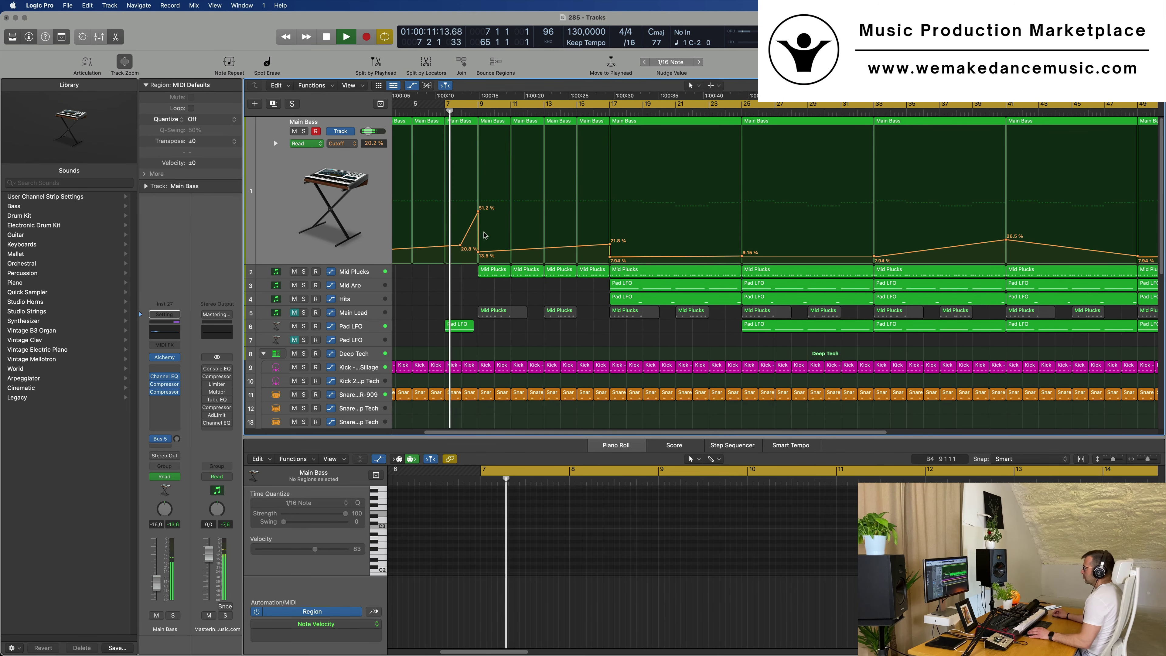
Automate the Pad LFO Cutoff from 54.1 % at bar 7 down to about 23 %, then up to 80.5 % near bar 9.
left_click(284, 326)
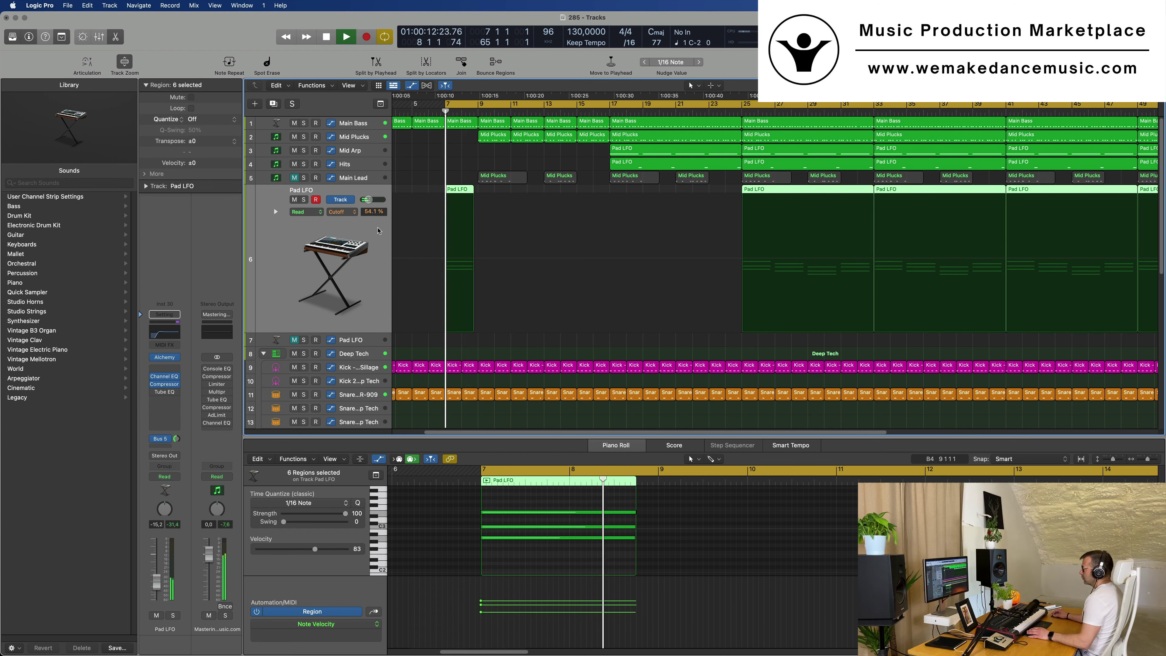
left_click(472, 260)
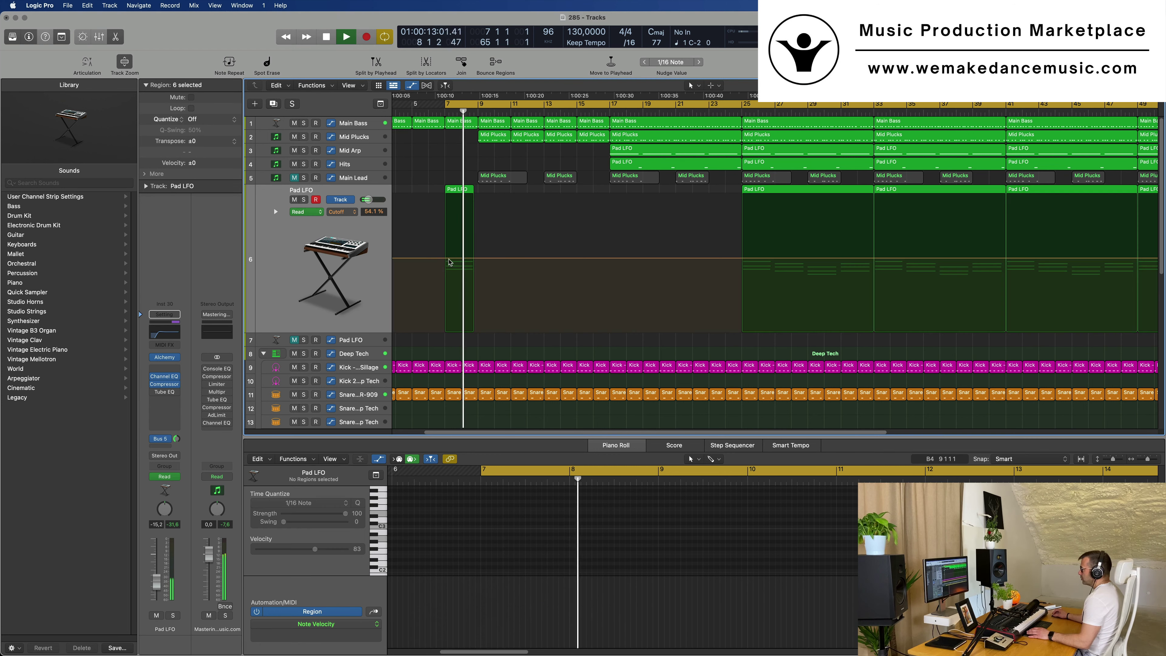
left_click(442, 259)
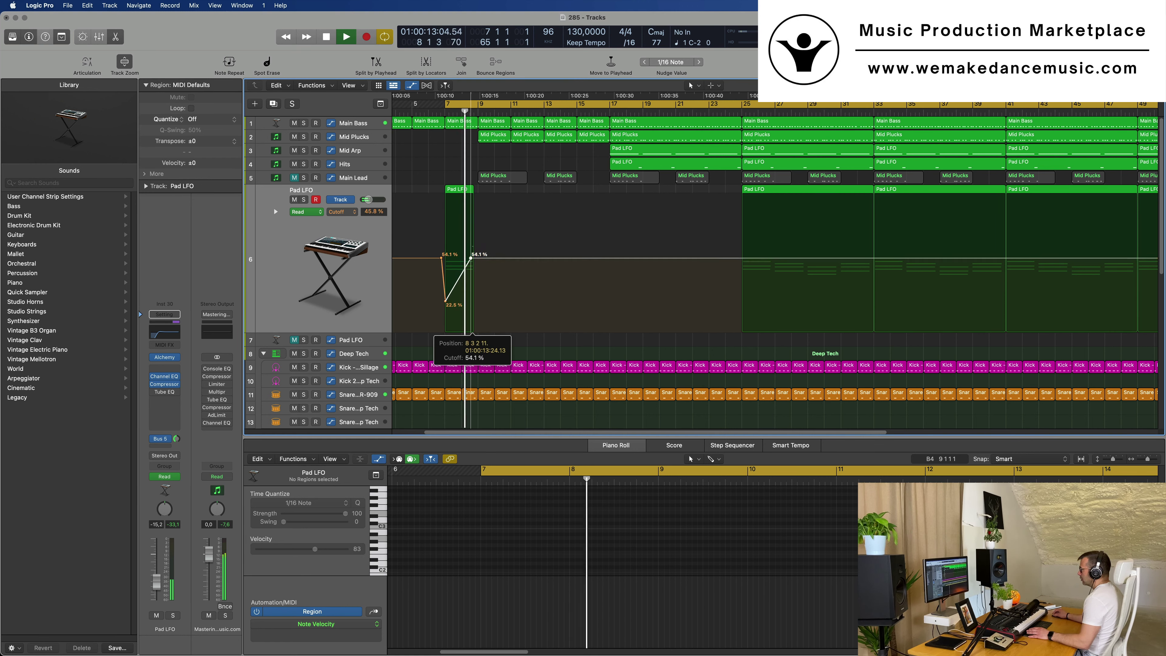
left_click_drag(472, 259, 475, 223)
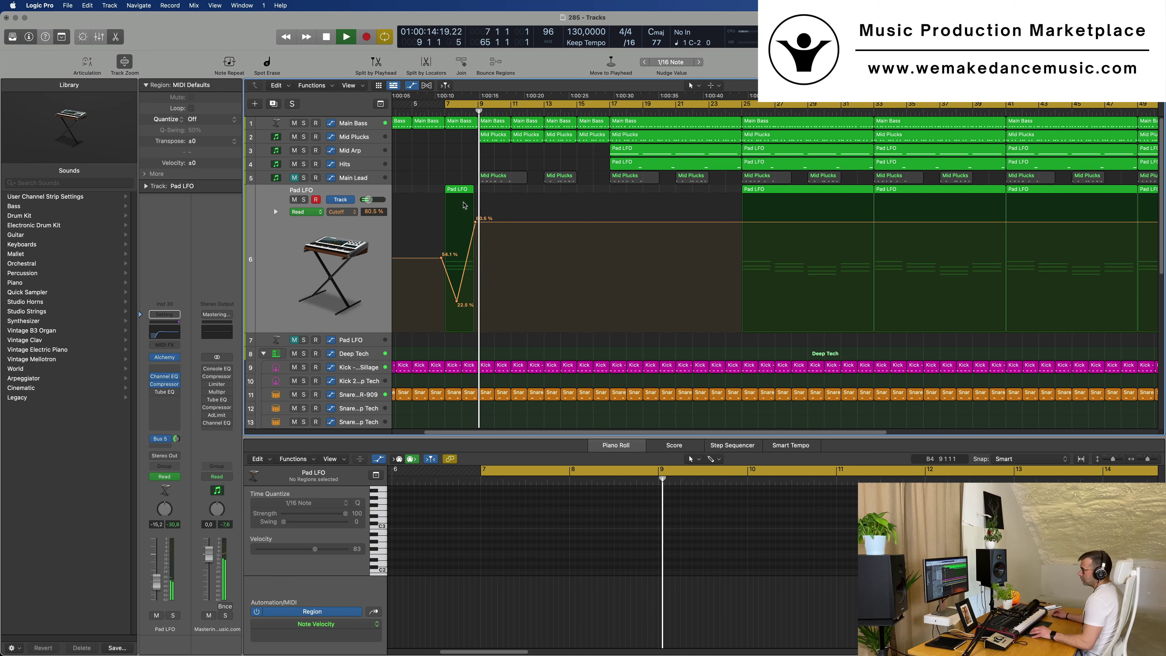
Delete all but the first two notes in the Main Lead region at bar 9 and unmute the Main Lead track.
scroll(462, 207, "down", 5)
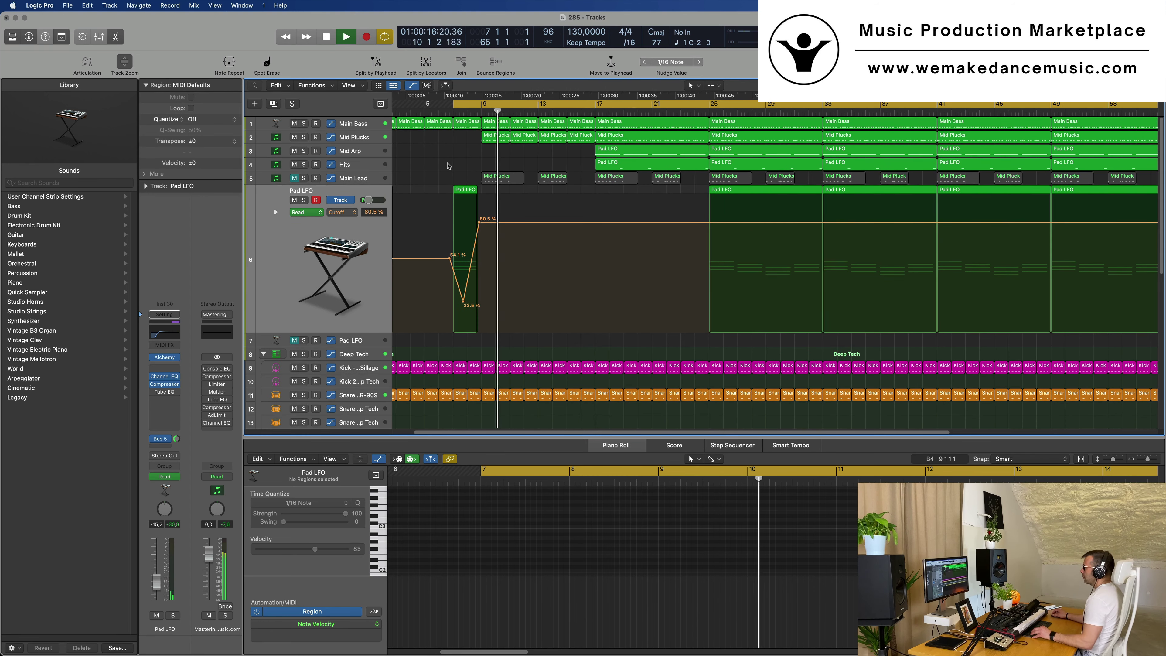
scroll(448, 165, "down", 5)
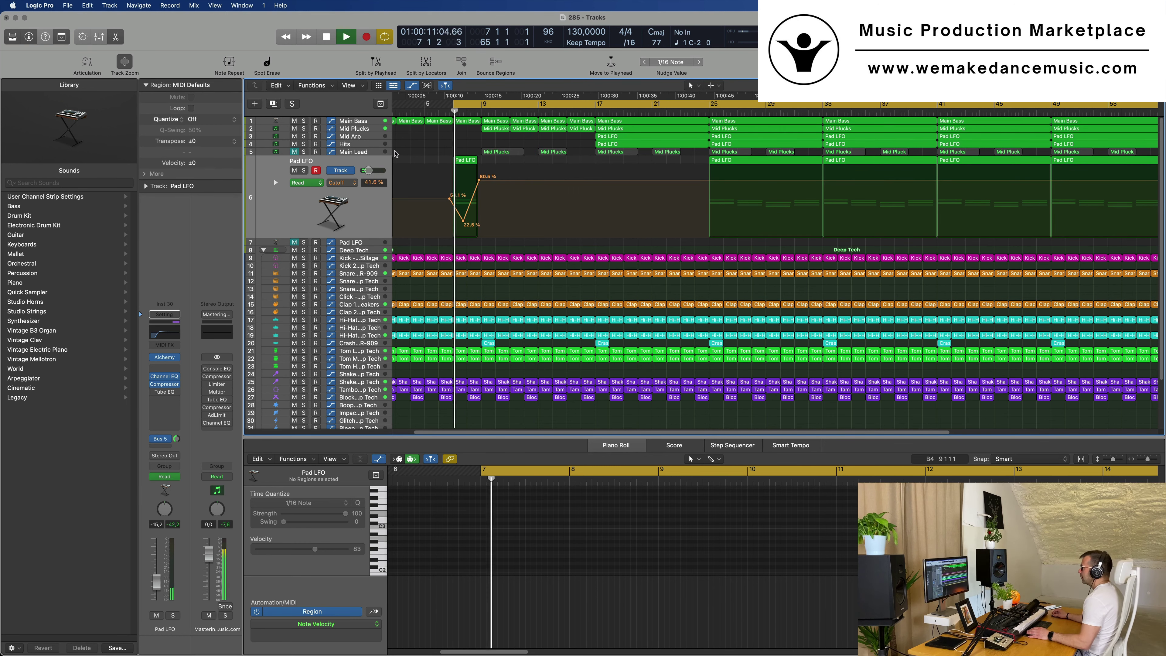
left_click(513, 152)
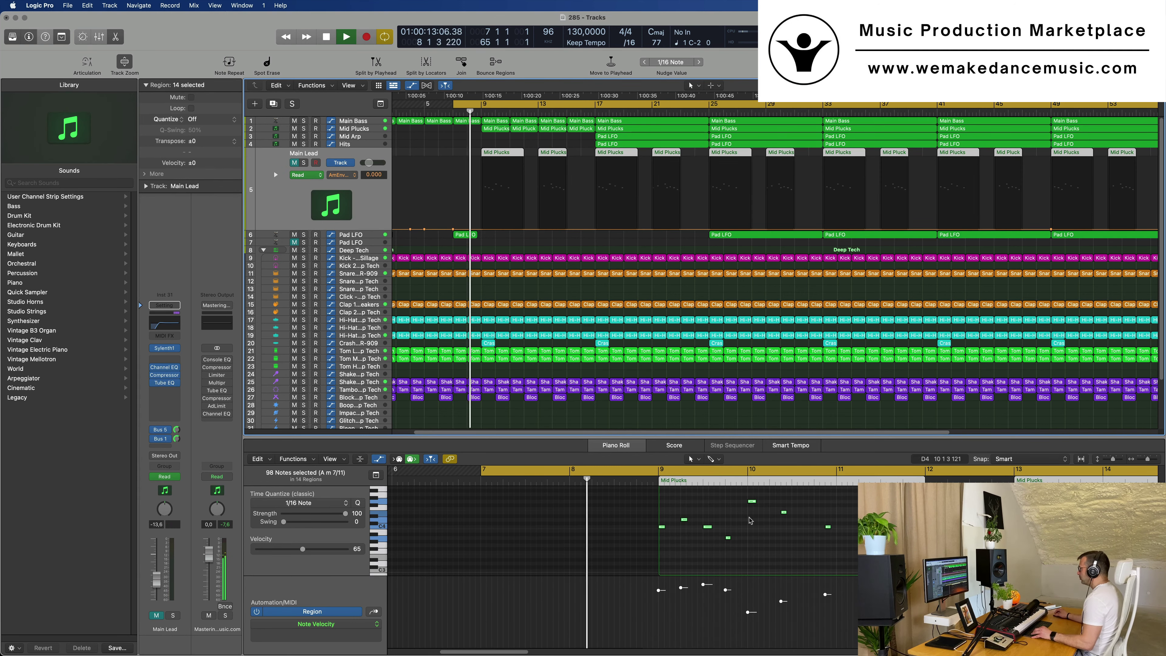
left_click_drag(703, 495, 850, 558)
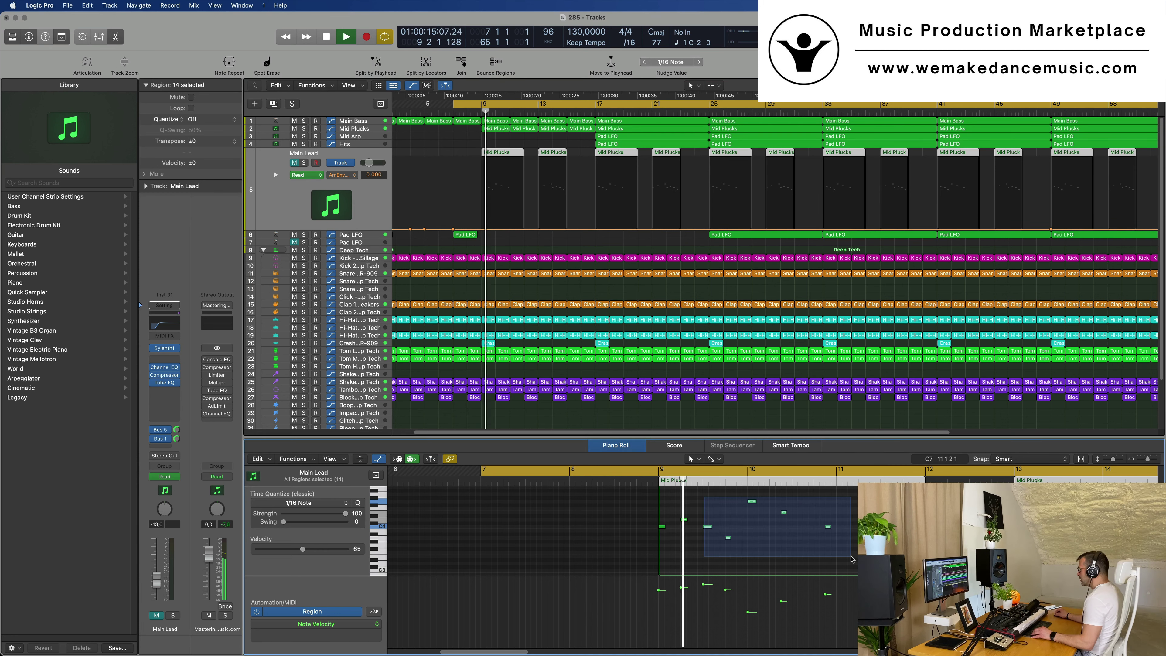
key("Delete")
key("Return")
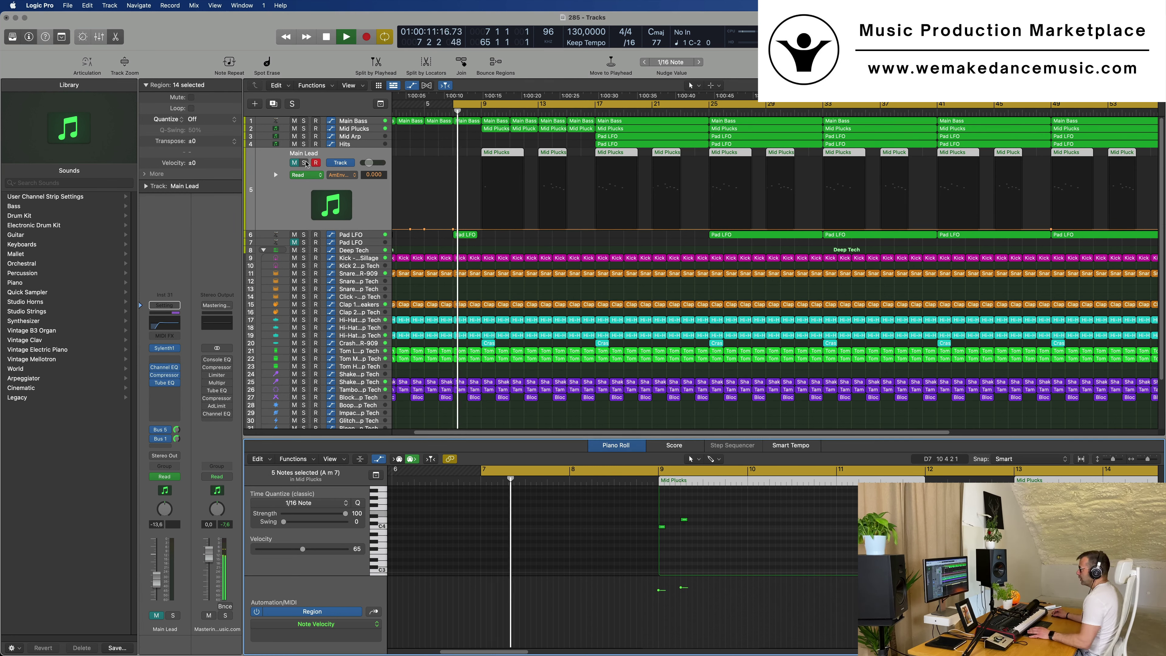
left_click(294, 162)
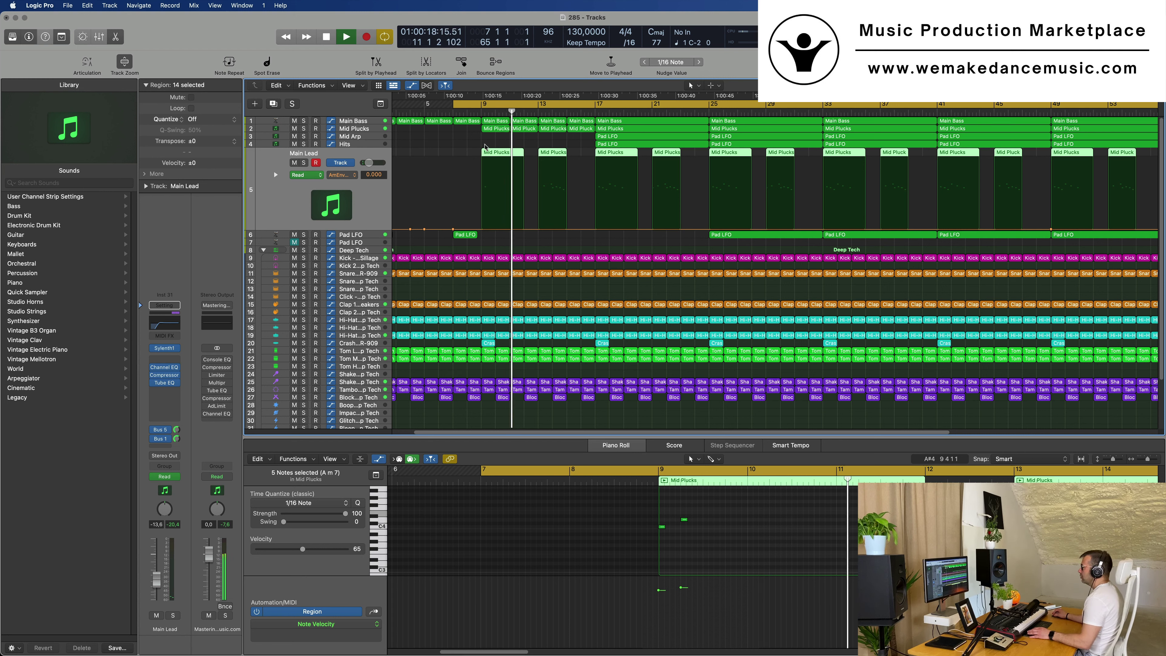
Delete the Main Lead region at bar 9, move the bar 13 region into its place, and audition it.
left_click(490, 154)
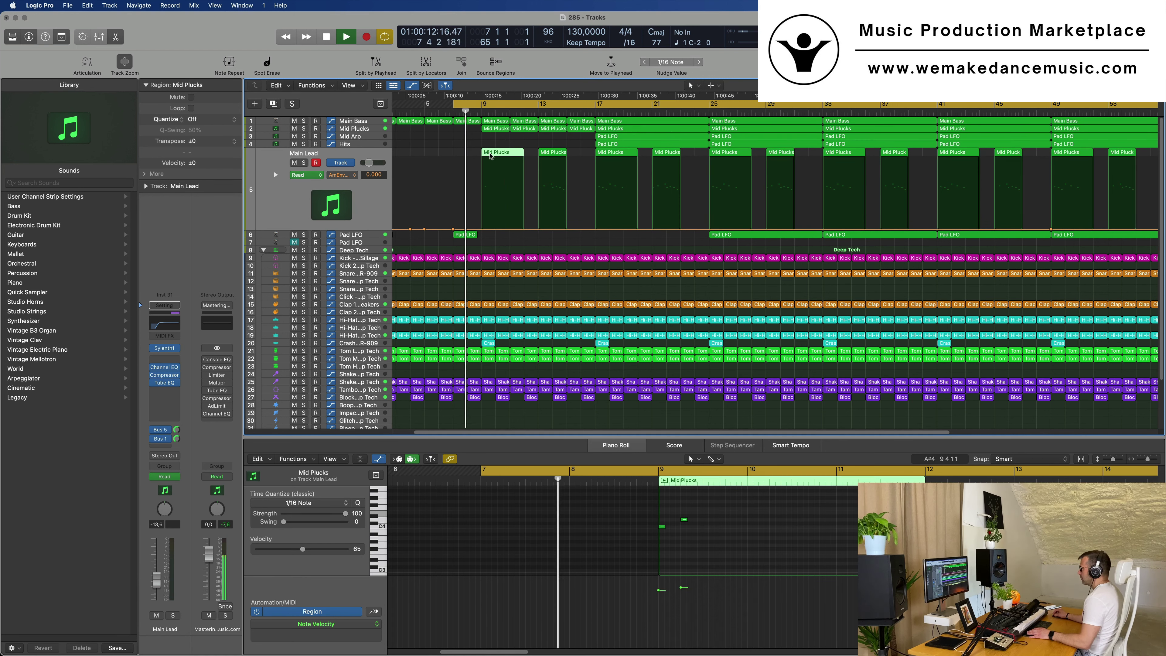
key("Delete")
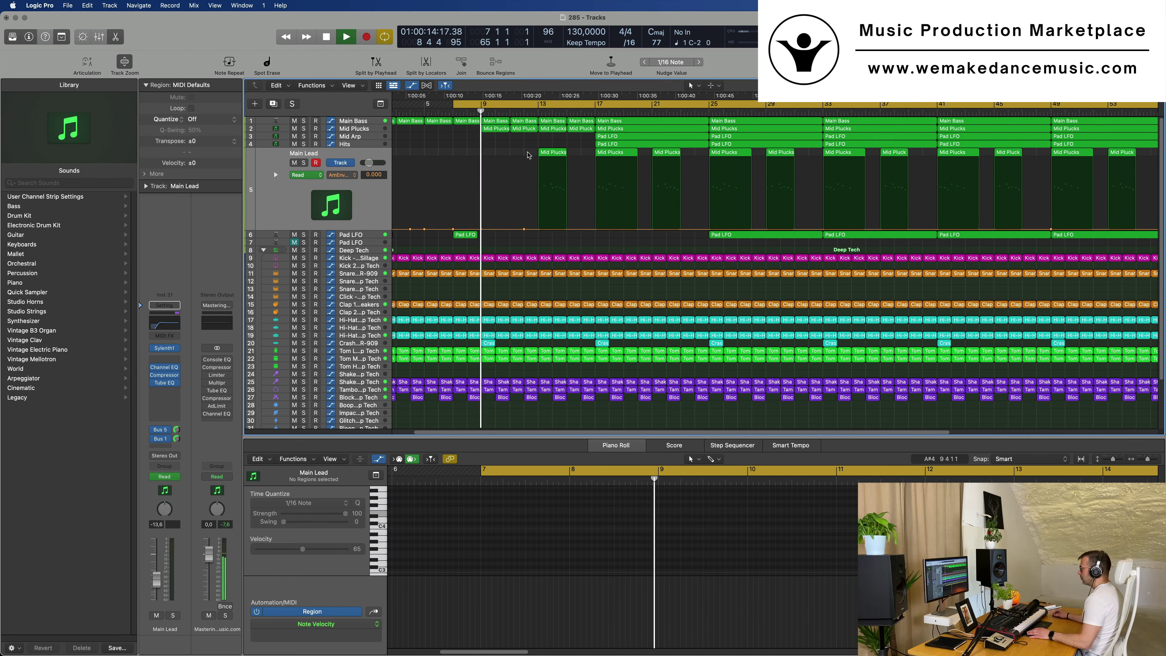
left_click_drag(554, 156, 498, 156)
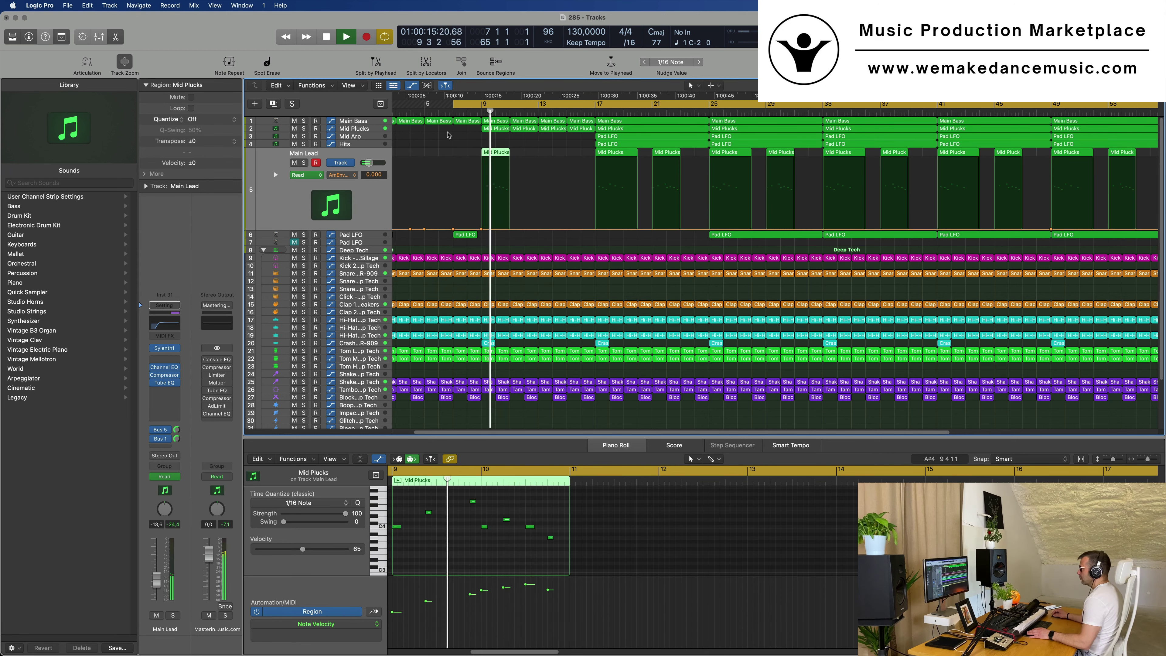
key("space")
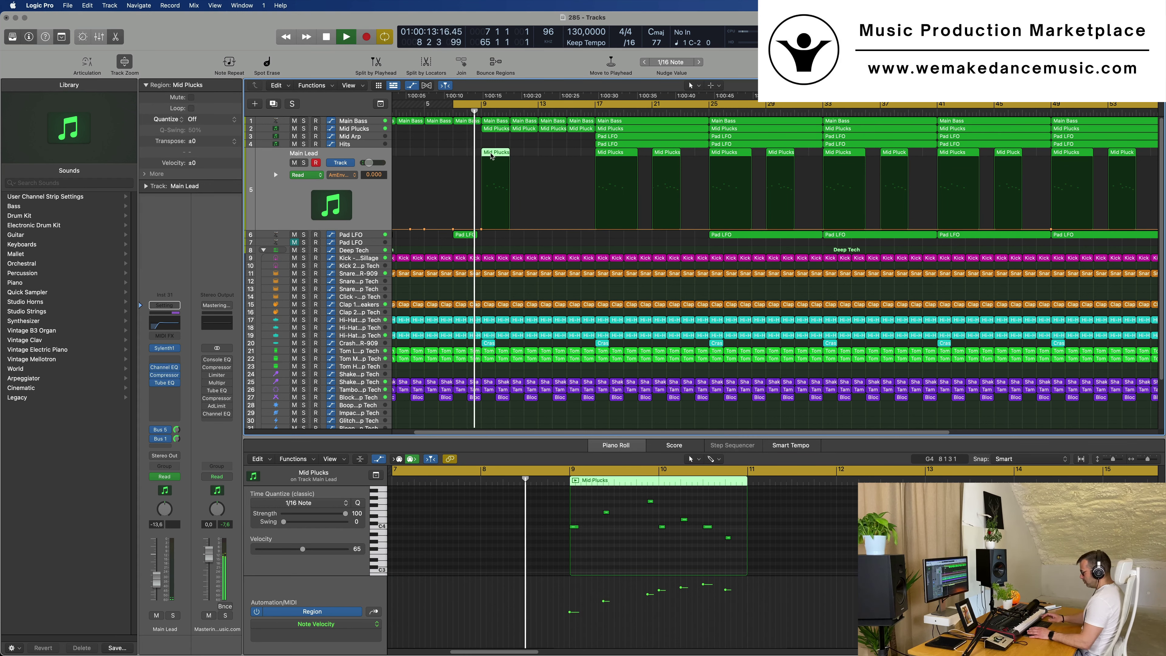
Delete the remaining Main Lead regions before bar 25 and replay the arrangement from bar 9.
key("Delete")
key("super+Left")
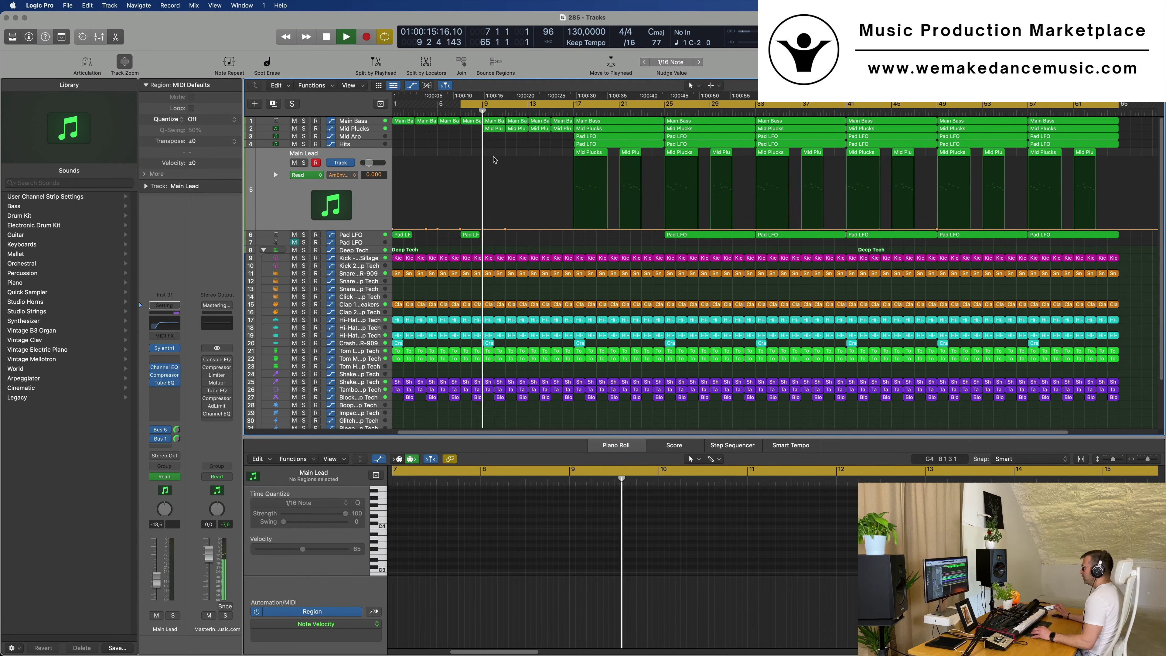
left_click_drag(543, 153, 604, 158)
key("BackSpace")
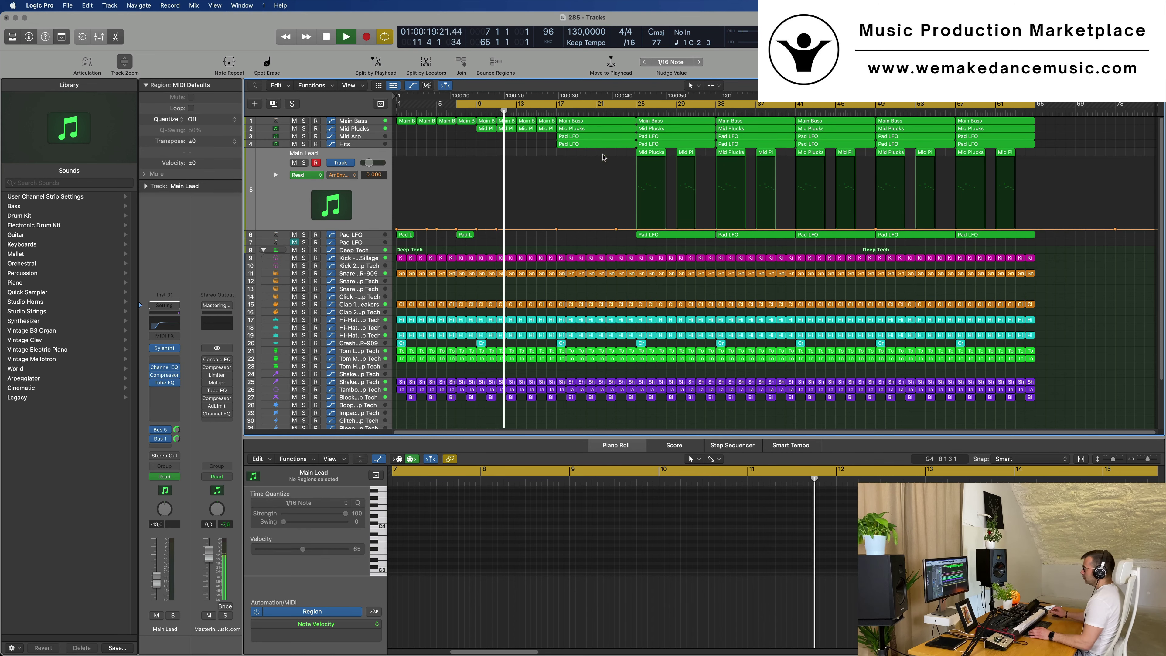
left_click(572, 249, "ctrl+alt")
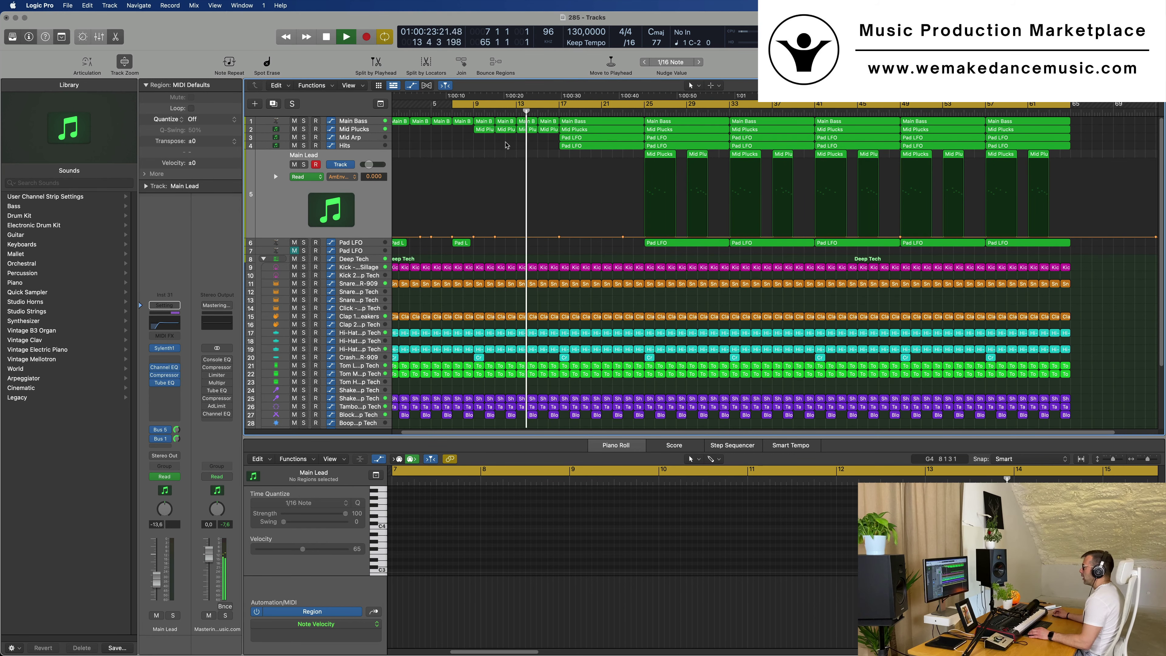
left_click(477, 110)
scroll(446, 219, "down", 3)
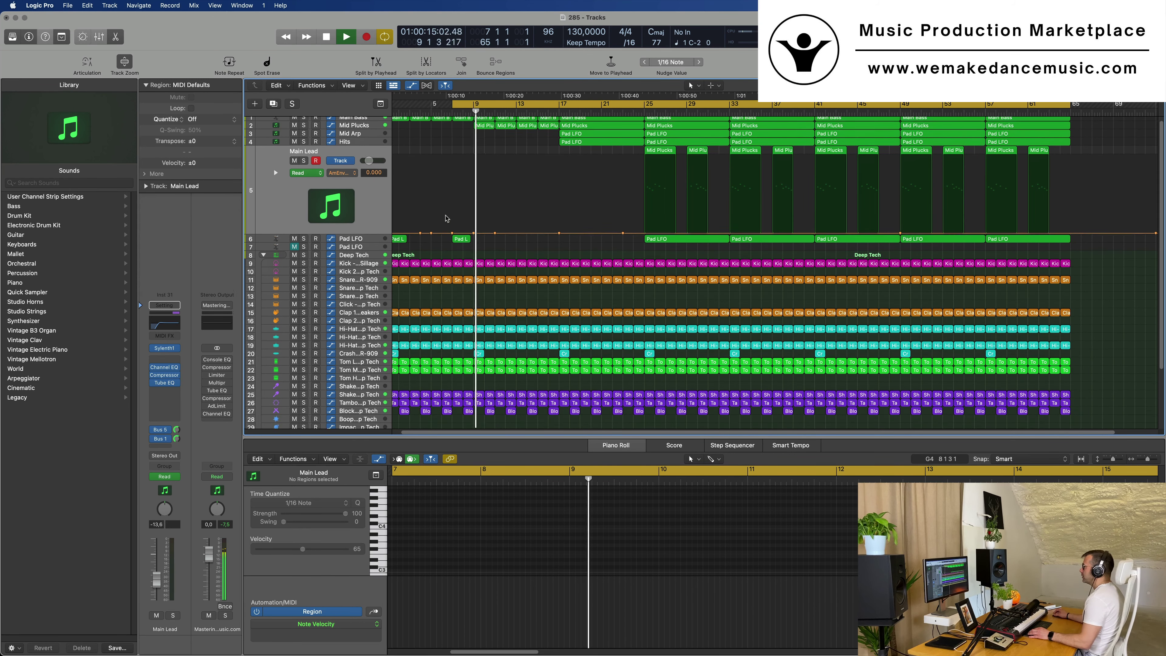
Copy the crash region from bar 9 onto the Impact - Deep Tech track at bar 13 and start the cycle range at bar 13.
scroll(446, 219, "down", 2)
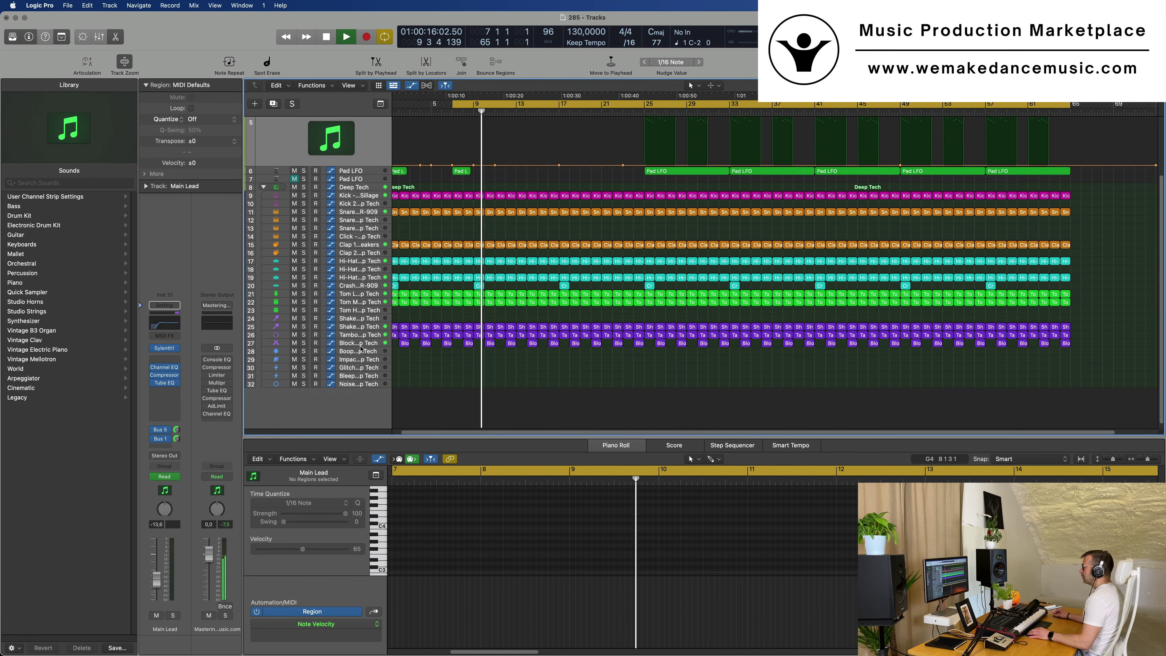
left_click(366, 360)
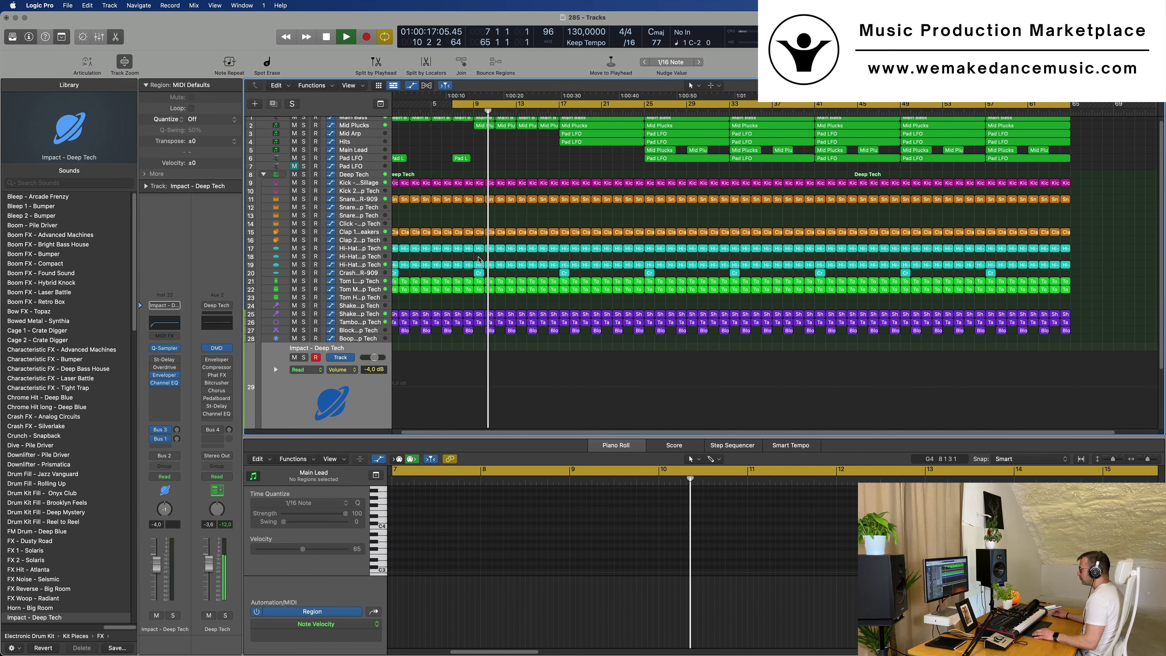
left_click(478, 273)
left_click_drag(479, 273, 523, 367)
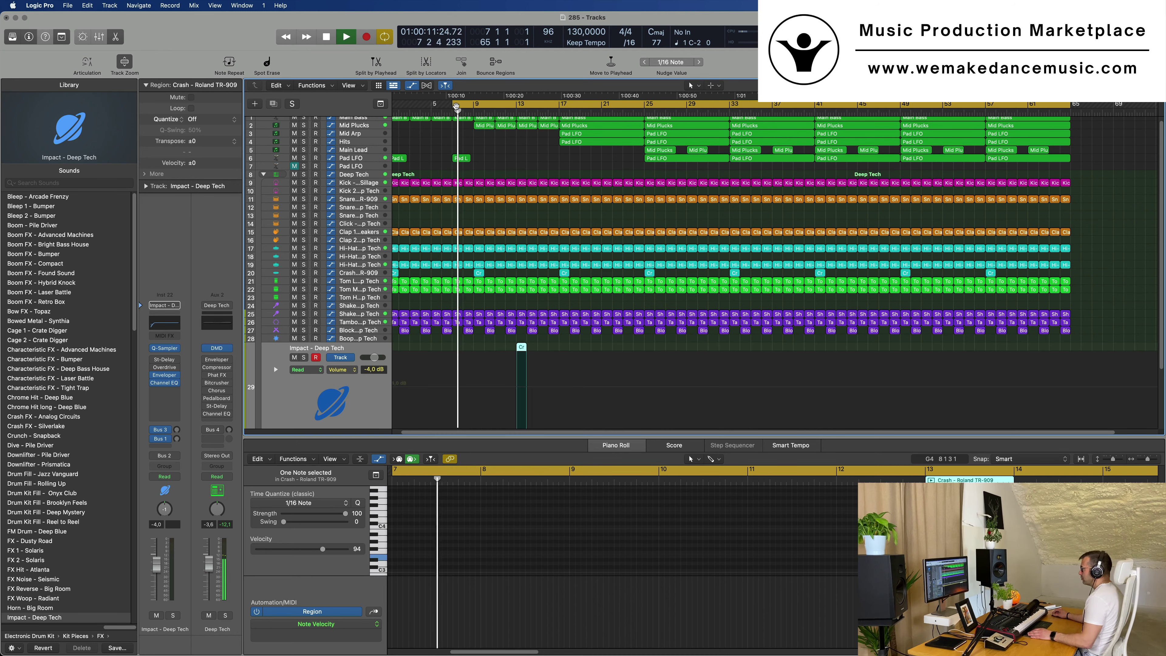
left_click_drag(456, 107, 515, 106)
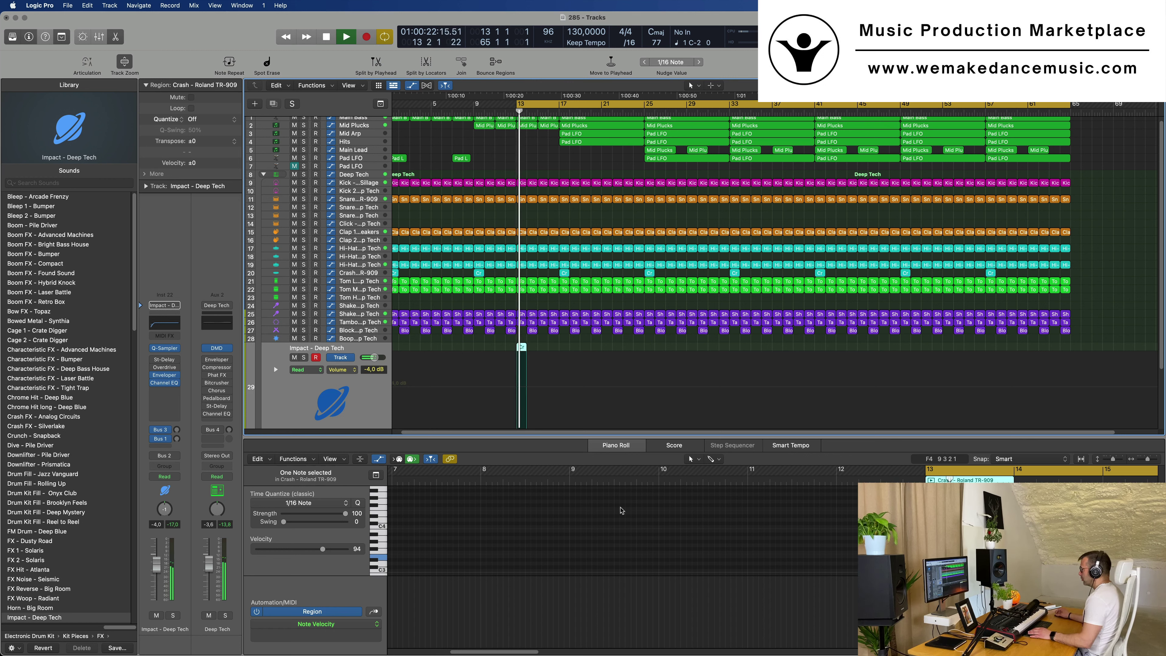
Raise the Bus 1 delay send on the Impact - Deep Tech track to about -8.3 dB.
left_click(964, 481)
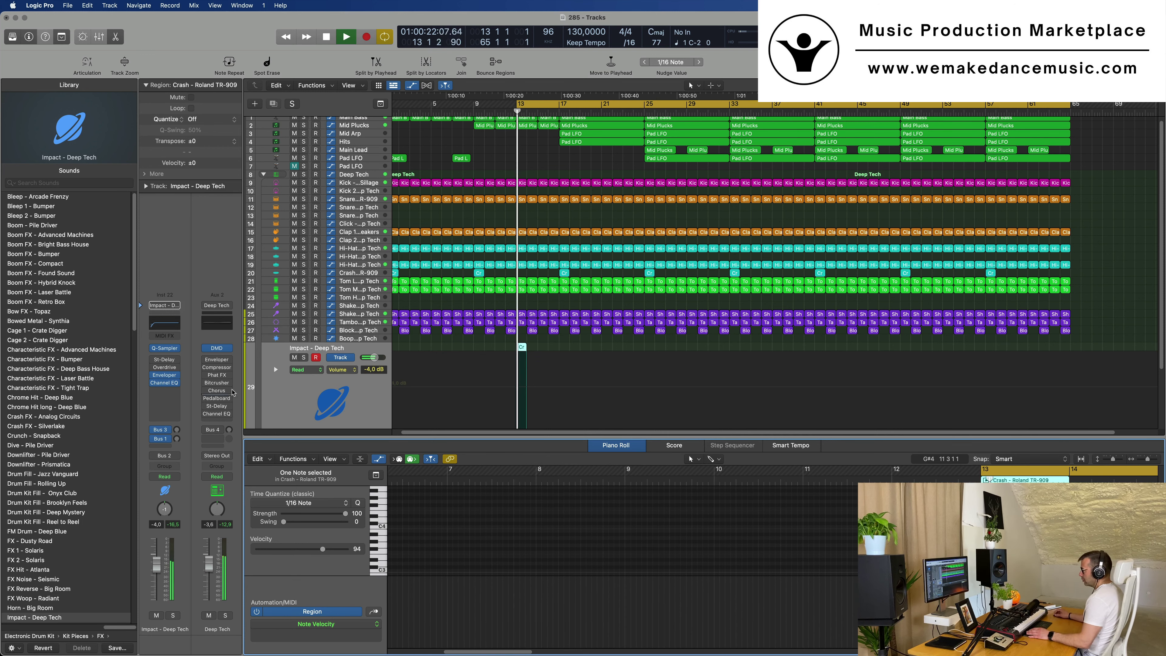
left_click(281, 403)
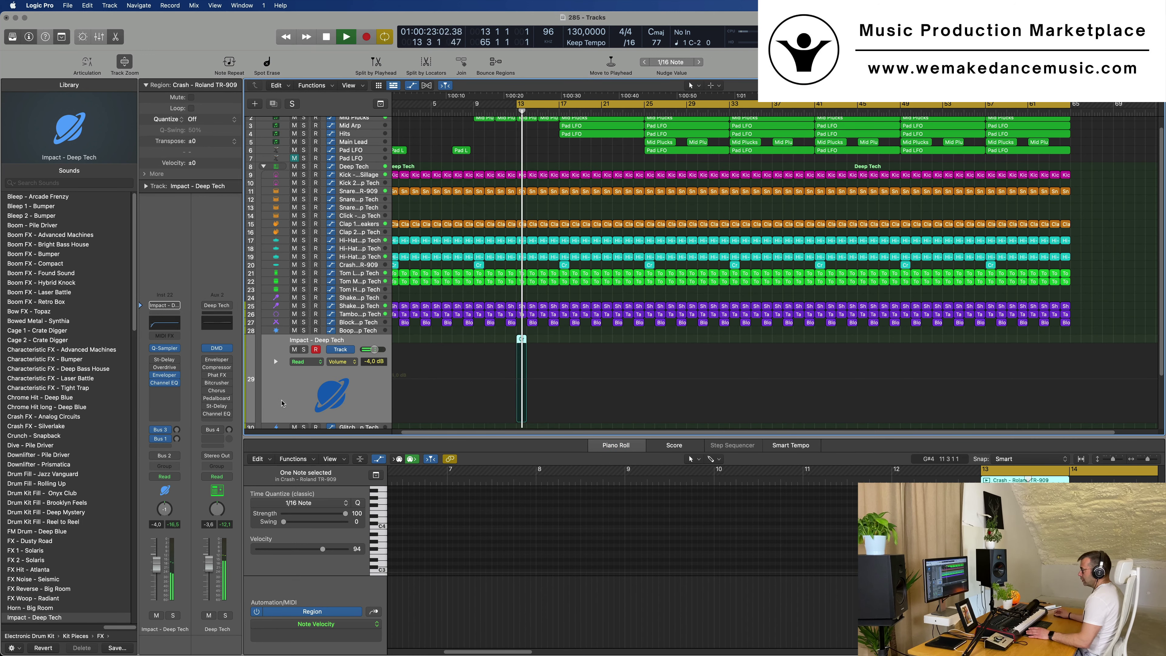
left_click(178, 439)
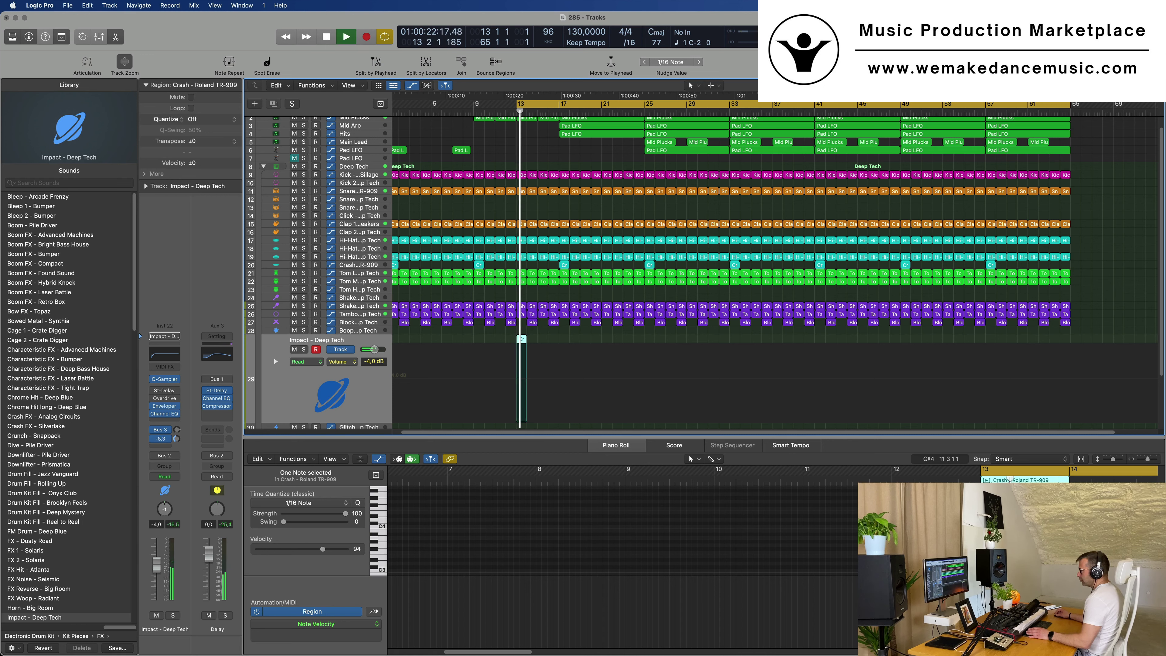
Audition Jump - After Party, settle on Needle Drop - Onyx Club for the impact track, and transpose its note down by octaves.
scroll(68, 429, "down", 10)
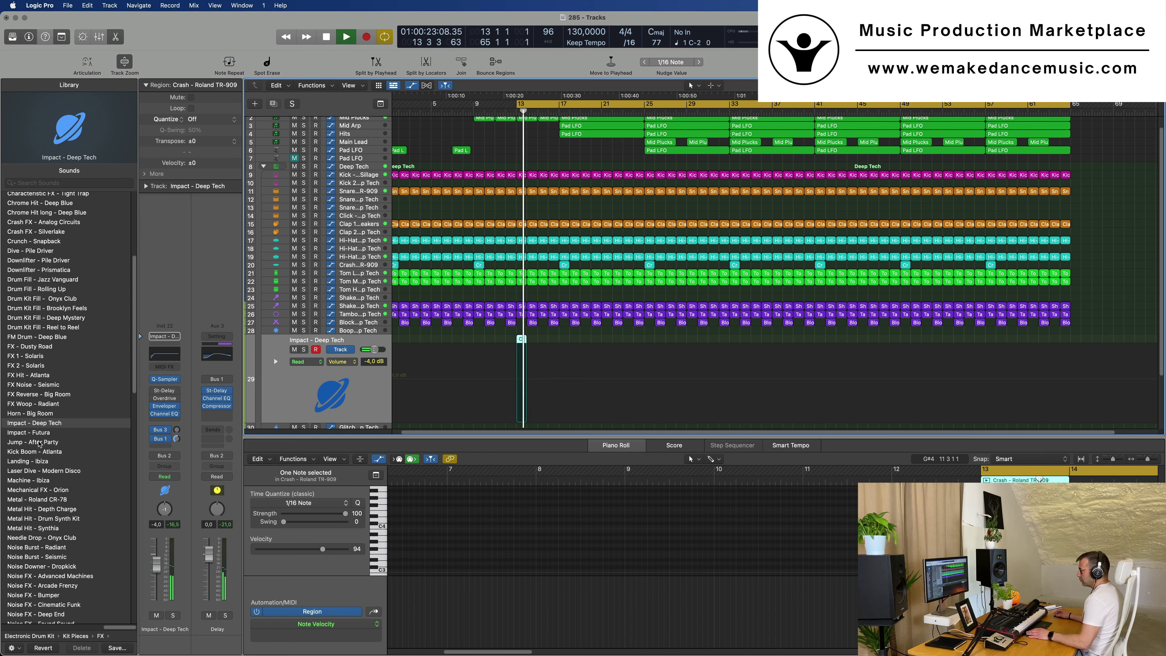
left_click(36, 443)
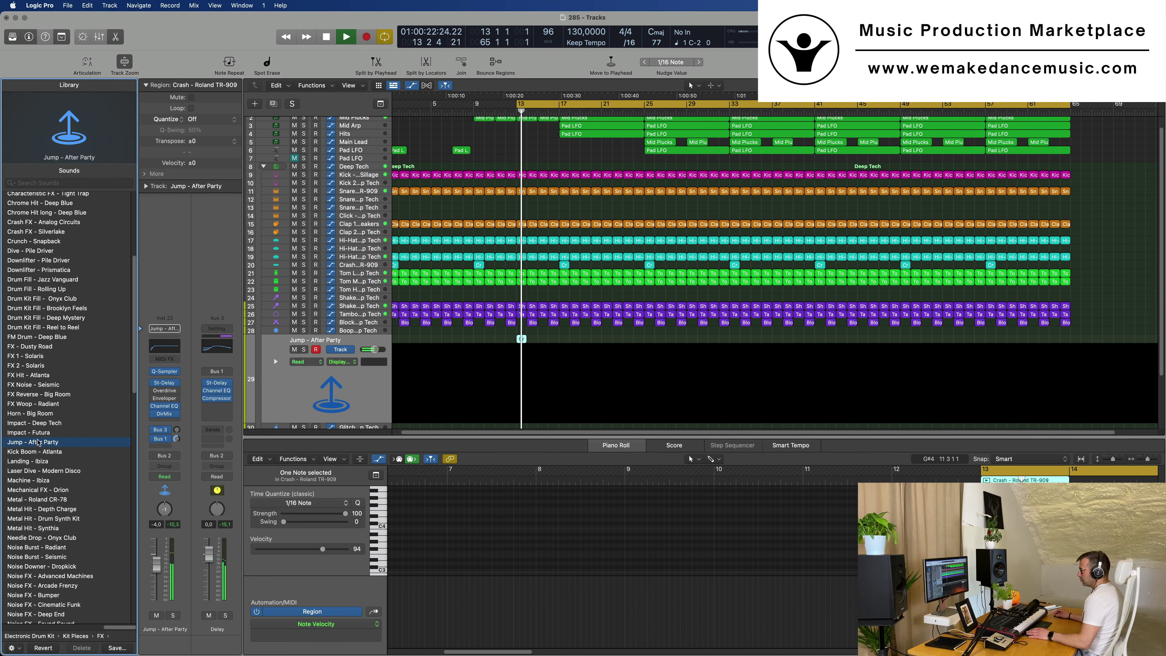
scroll(39, 441, "down", 4)
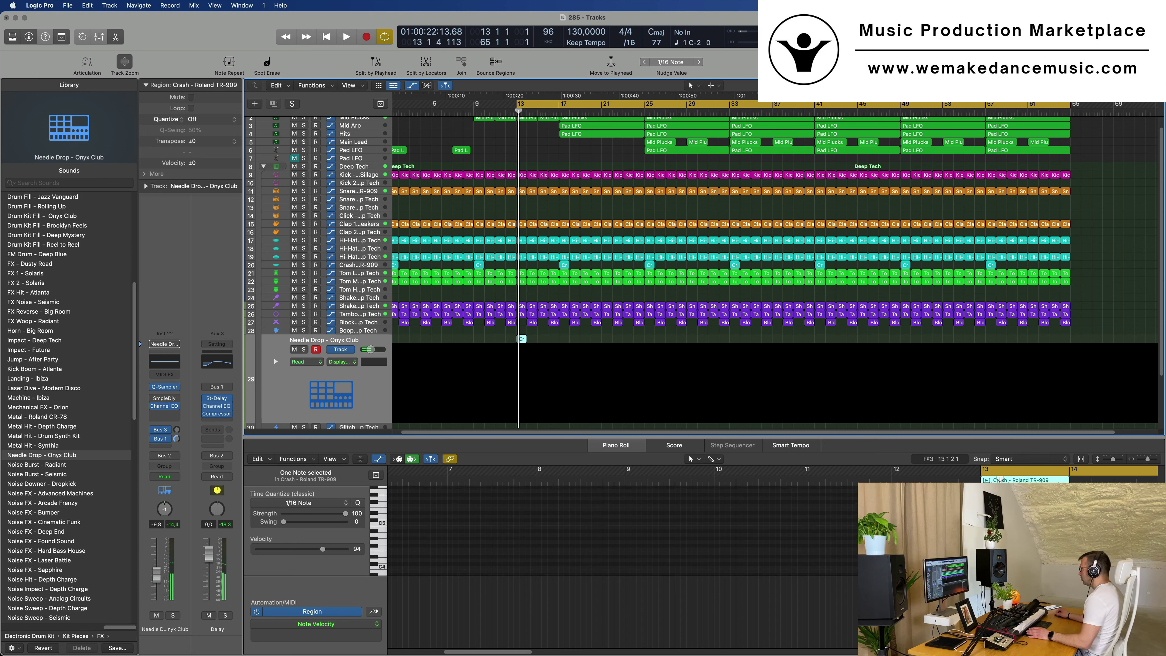
key("alt+shift+Down")
key("alt+shift+Down")
left_click(1001, 479)
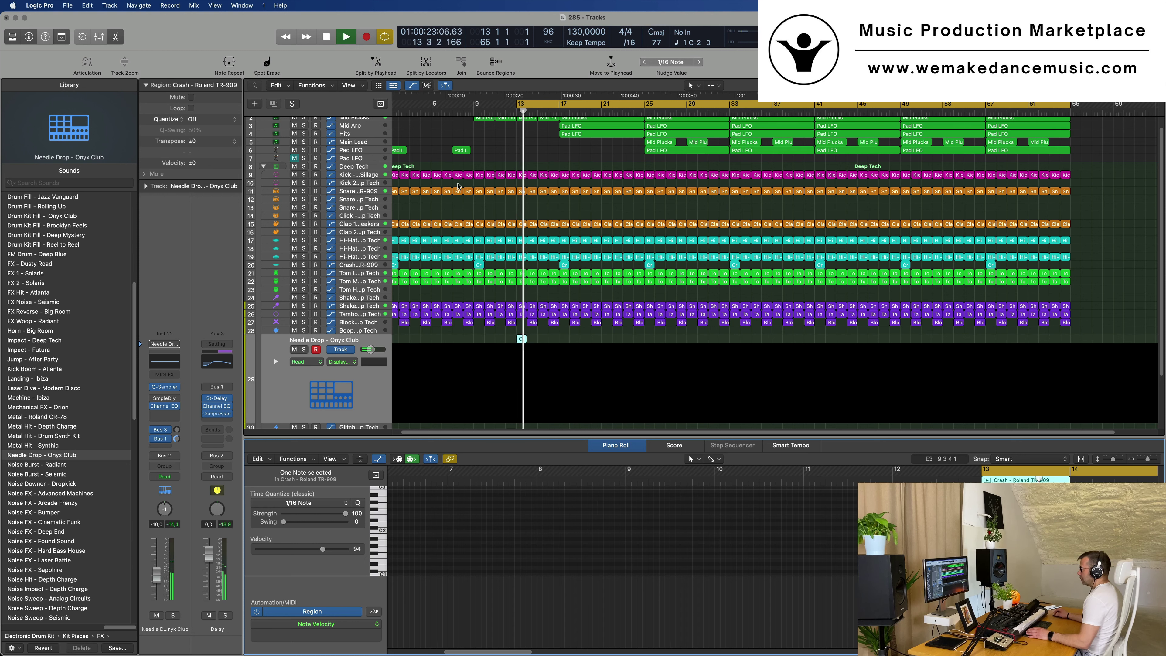
Add a Bus 5 send to the Needle Drop track at about -8.0 dB and replay from bar 13.
left_click(162, 447)
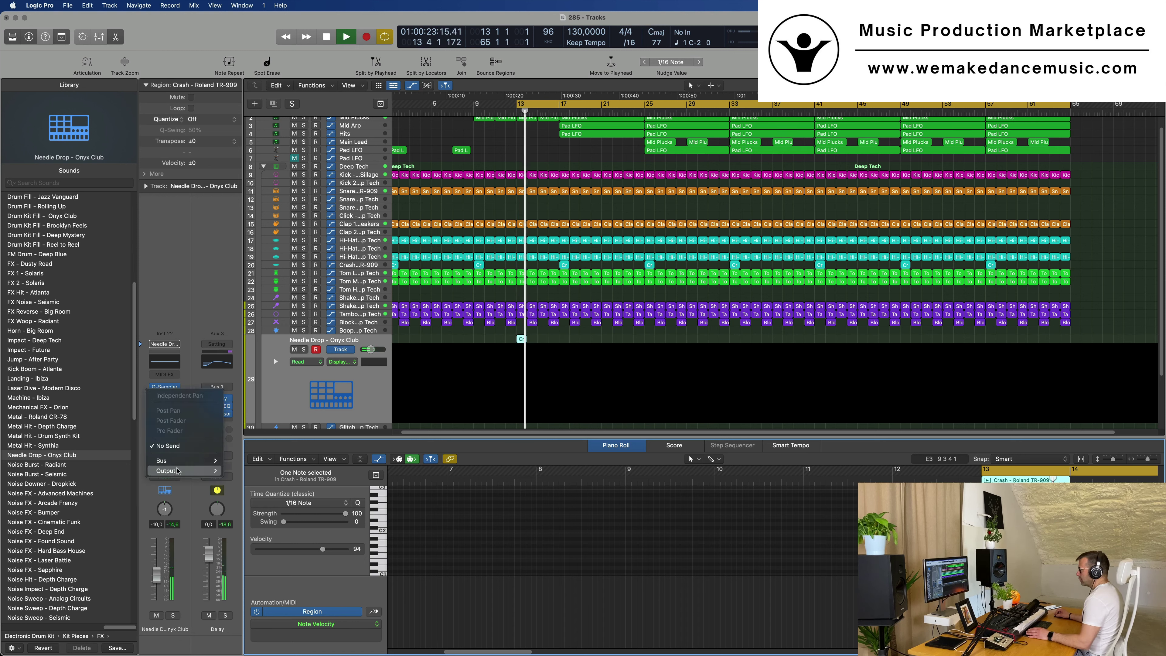
mouse_move(184, 461)
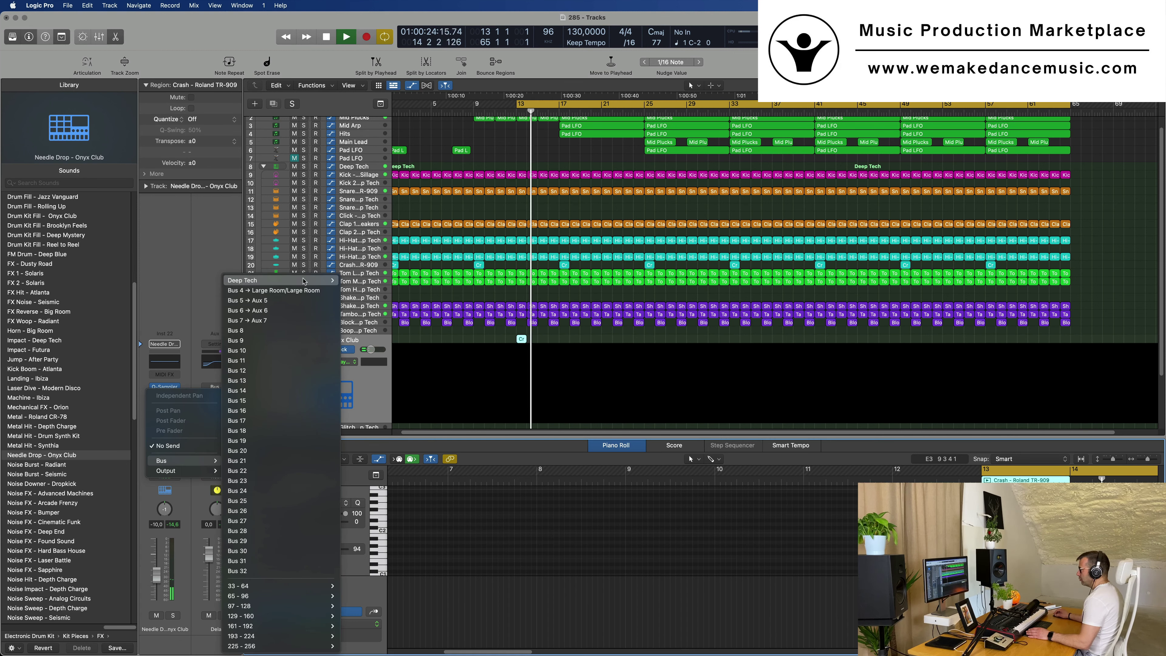
left_click(295, 301)
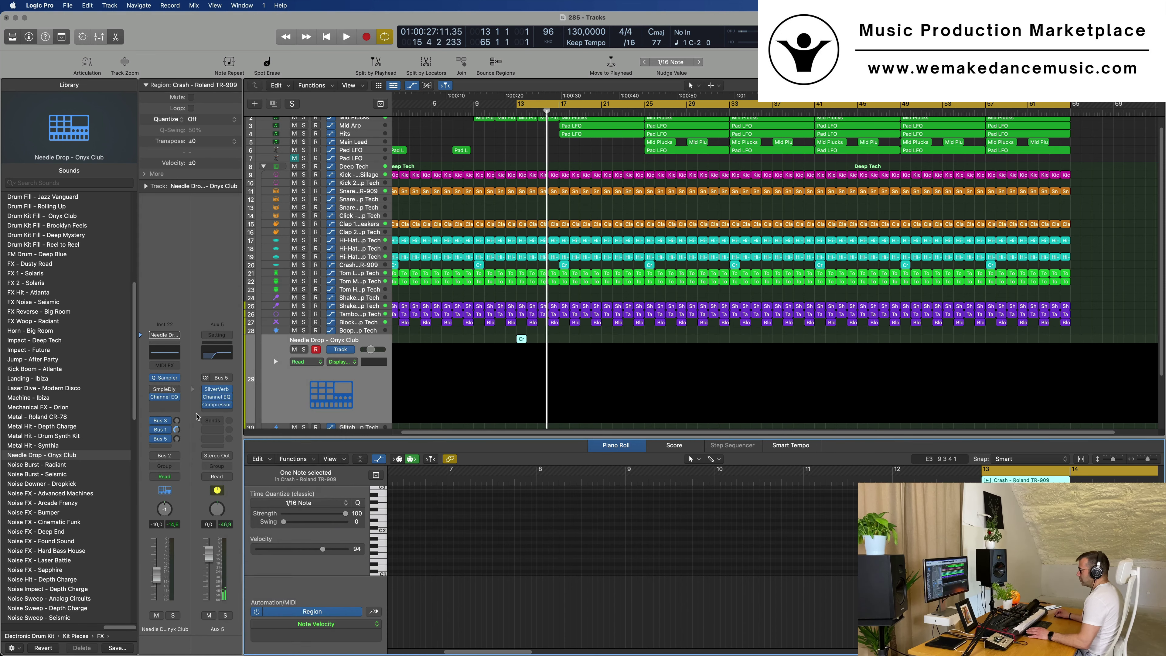
key("space")
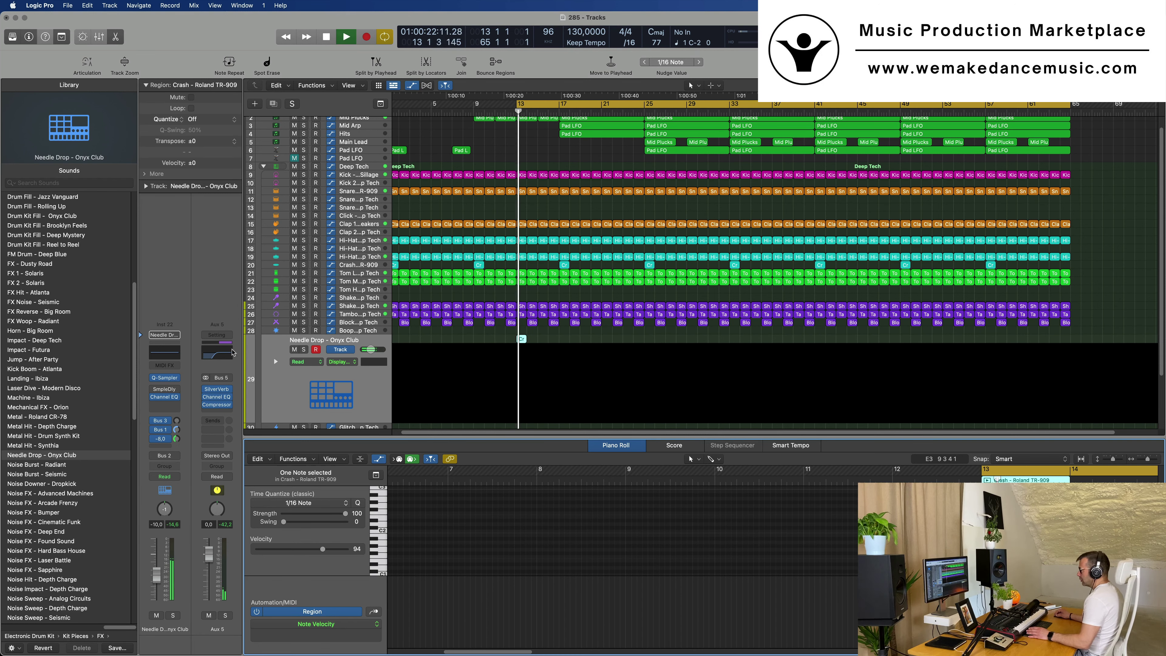
Add a high cut at about 7800 Hz in the Channel EQ of Aux 5.
left_click(226, 354)
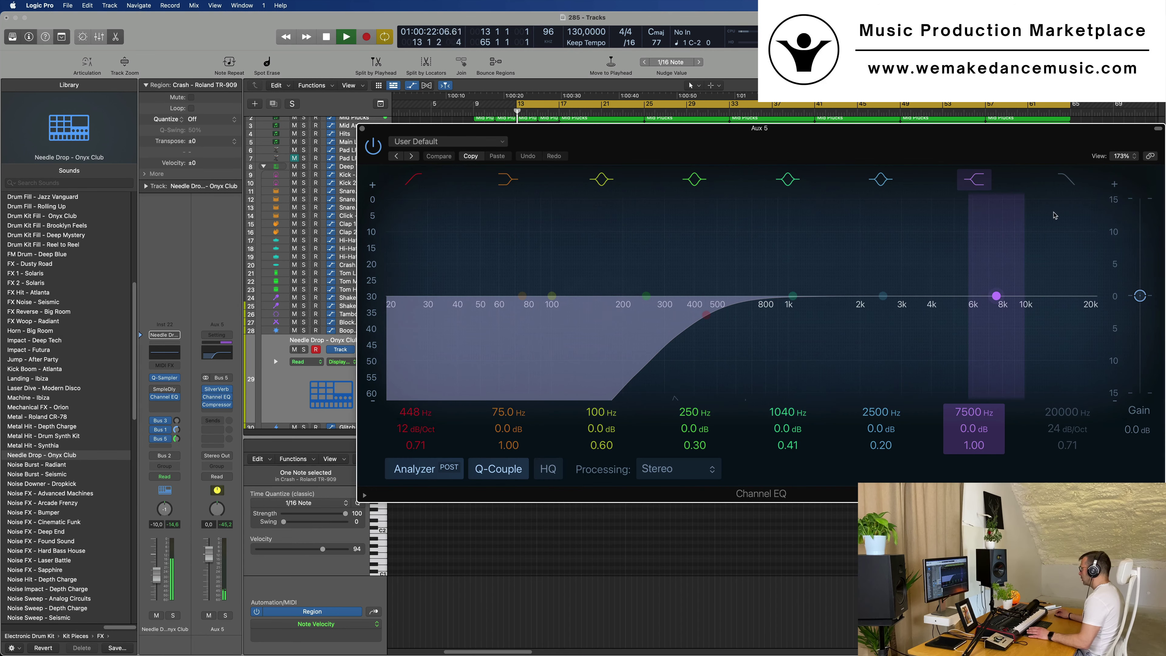
left_click_drag(1059, 288, 964, 296)
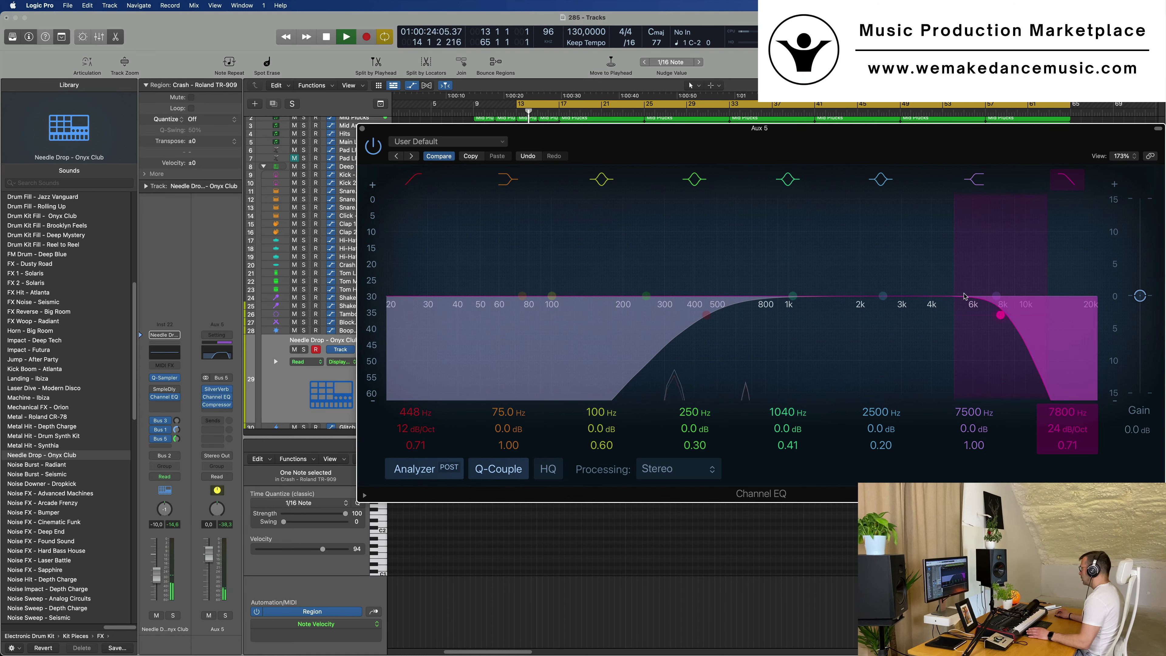
left_click(517, 105)
left_click(363, 129)
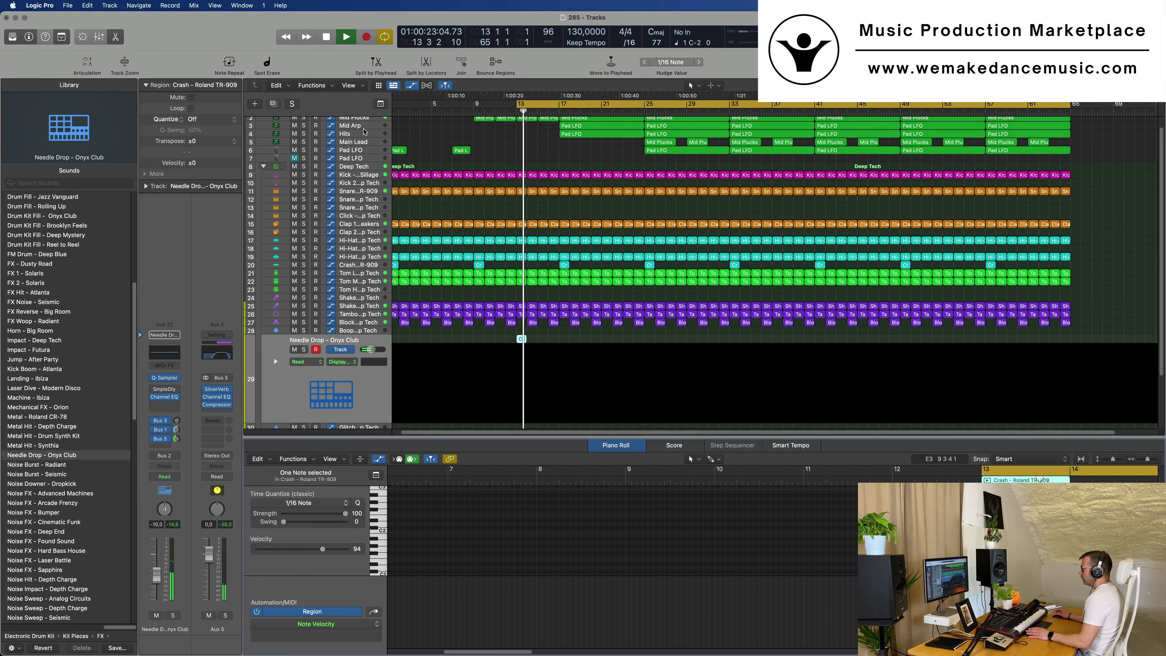
Copy the Needle Drop region onto the Glitch - Deep Tech track at bar 16 and raise that track's Bus 1 send to about -4.8 dB.
scroll(553, 310, "down", 1)
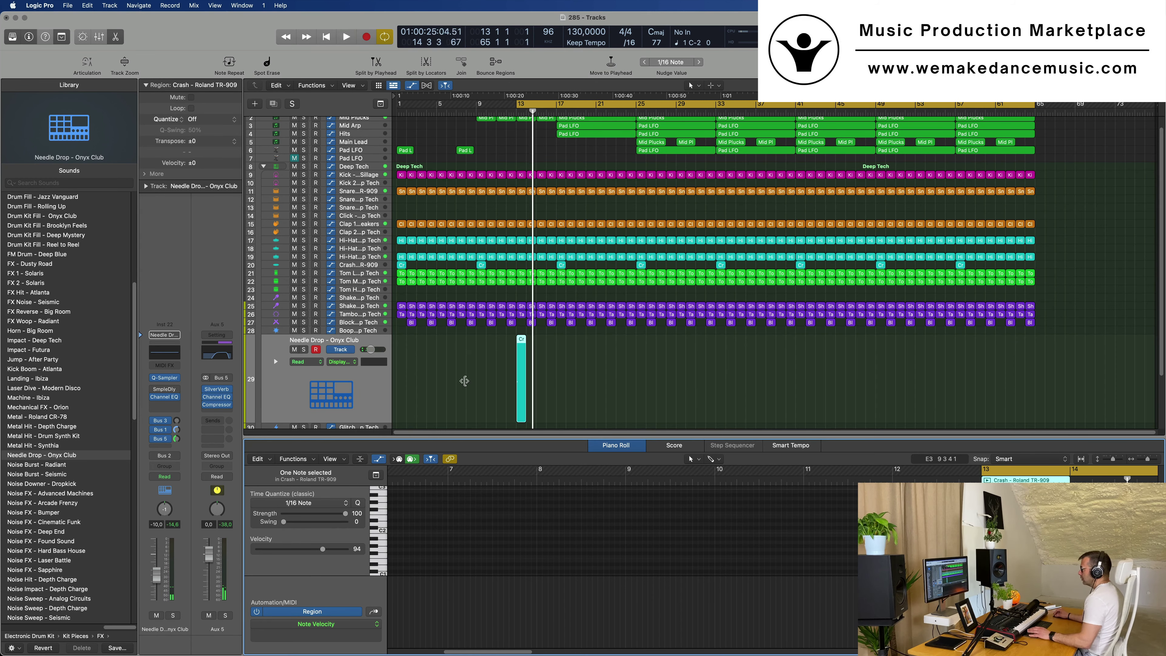
scroll(447, 381, "down", 3)
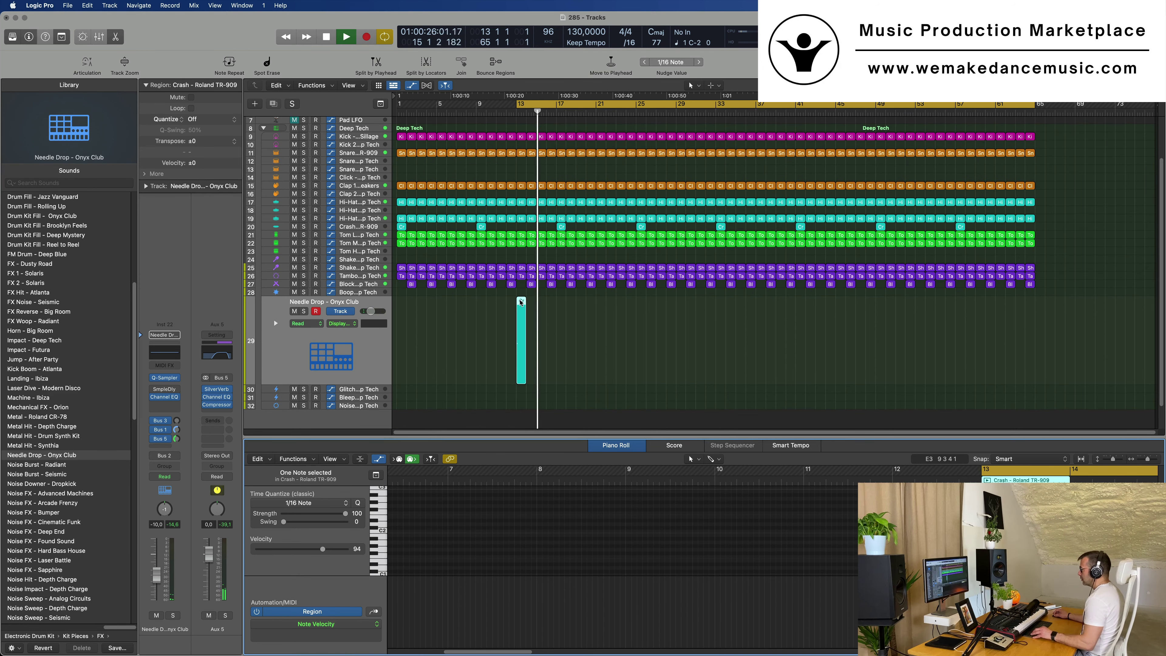
left_click_drag(521, 302, 549, 303)
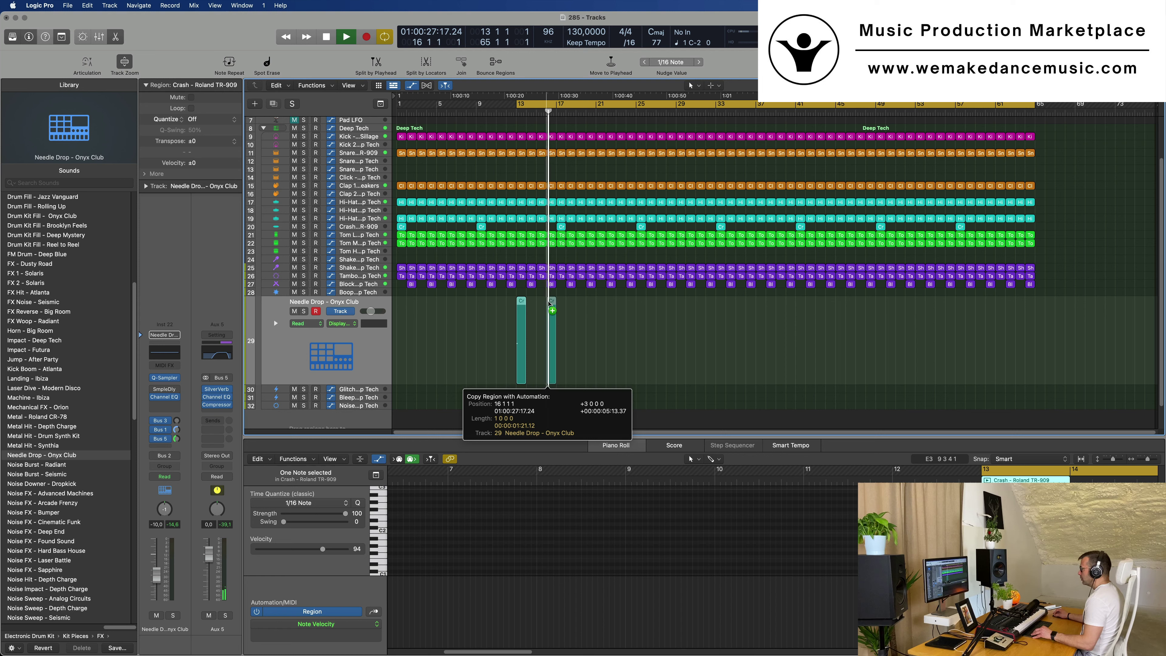
left_click_drag(548, 345, 550, 390)
left_click(371, 389)
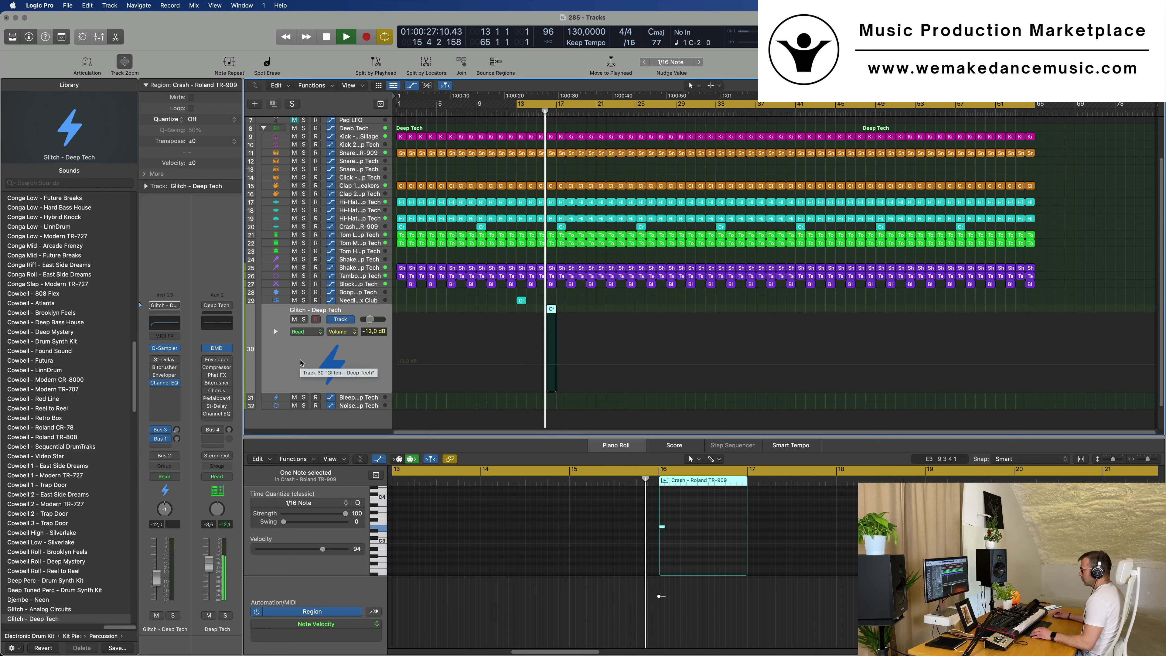
left_click(176, 439)
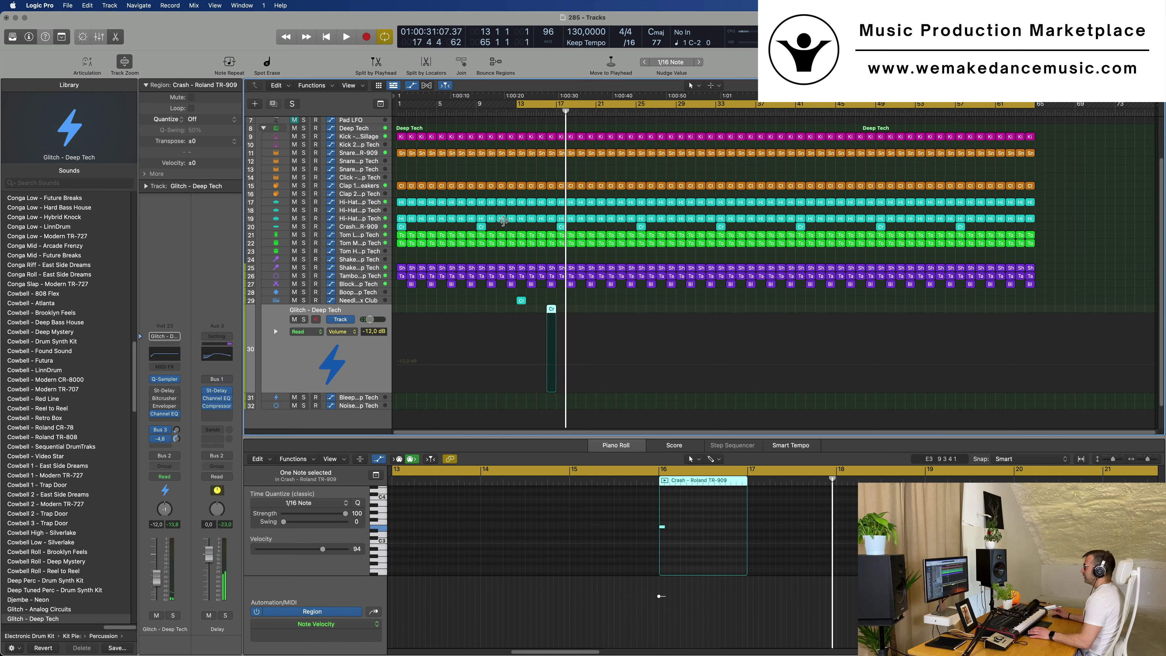
key("space")
Try the Noise - Futura, Noise - Silverlake and Noise - Video Star sounds on the glitch track.
scroll(85, 418, "down", 10)
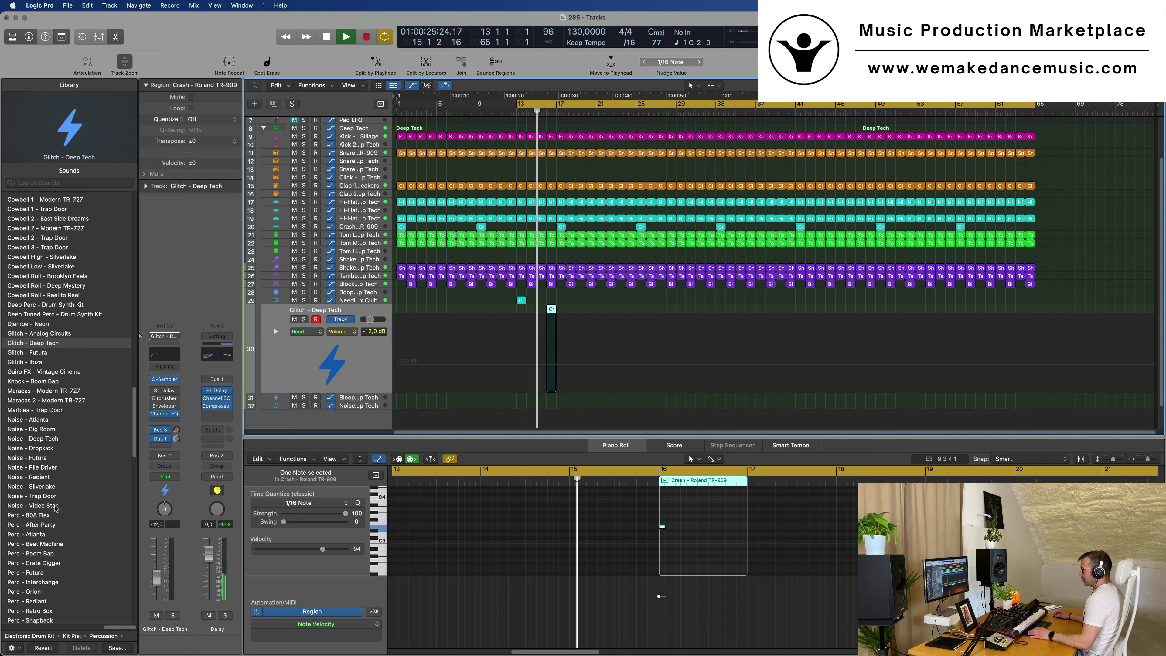
left_click(28, 459)
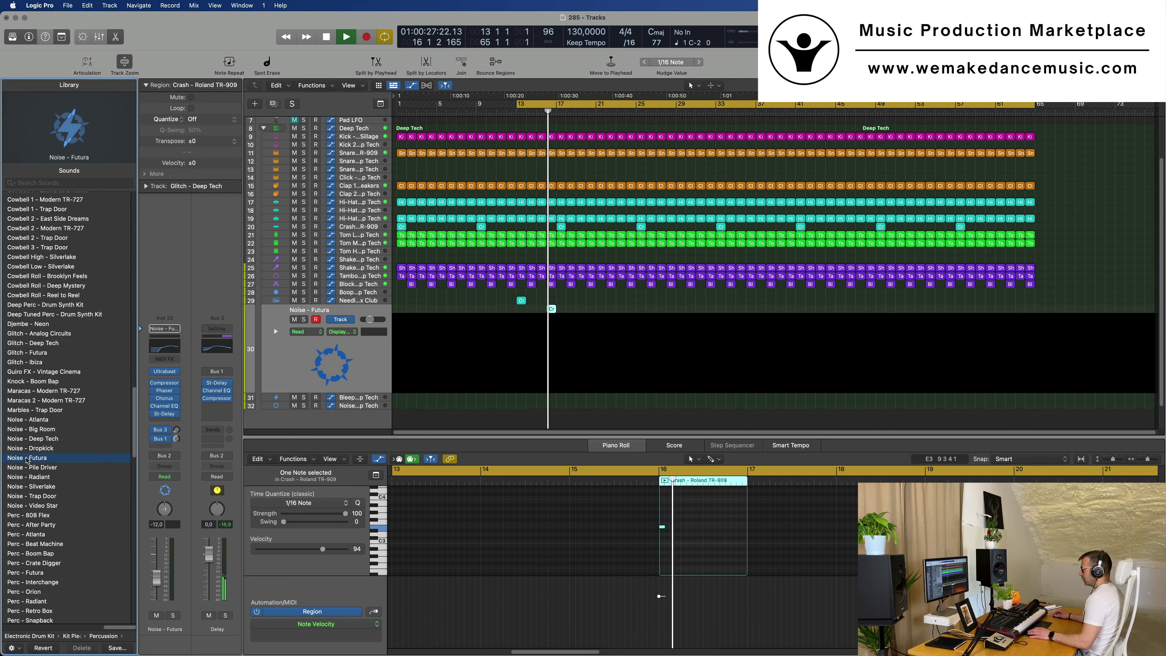
left_click(542, 115)
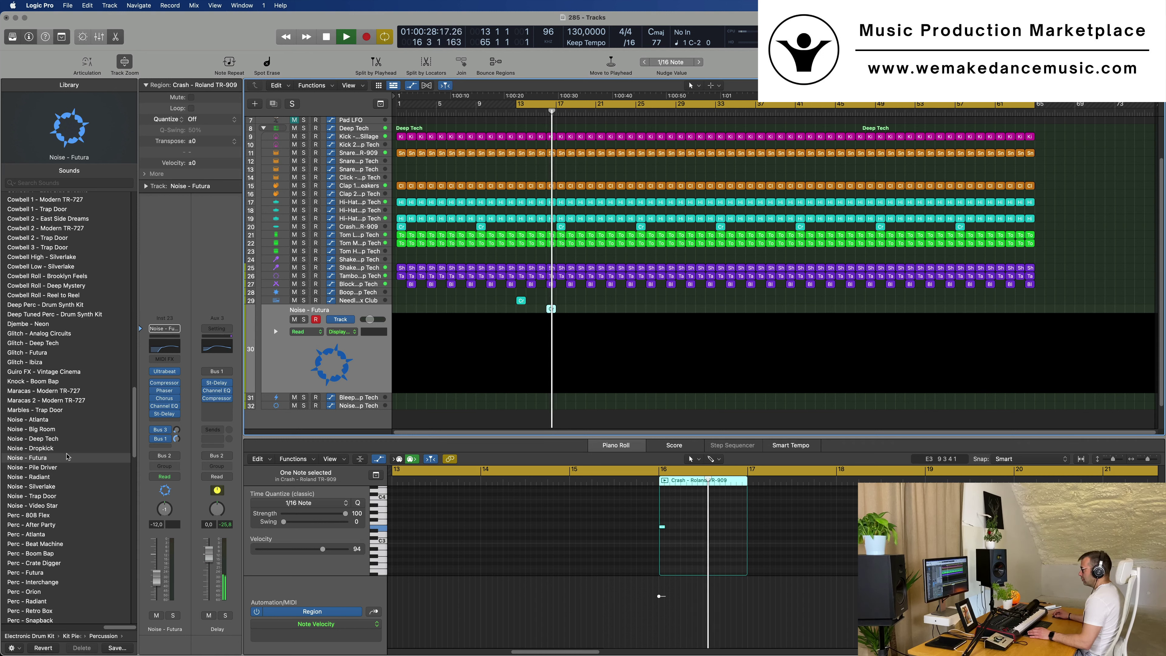
left_click(46, 486)
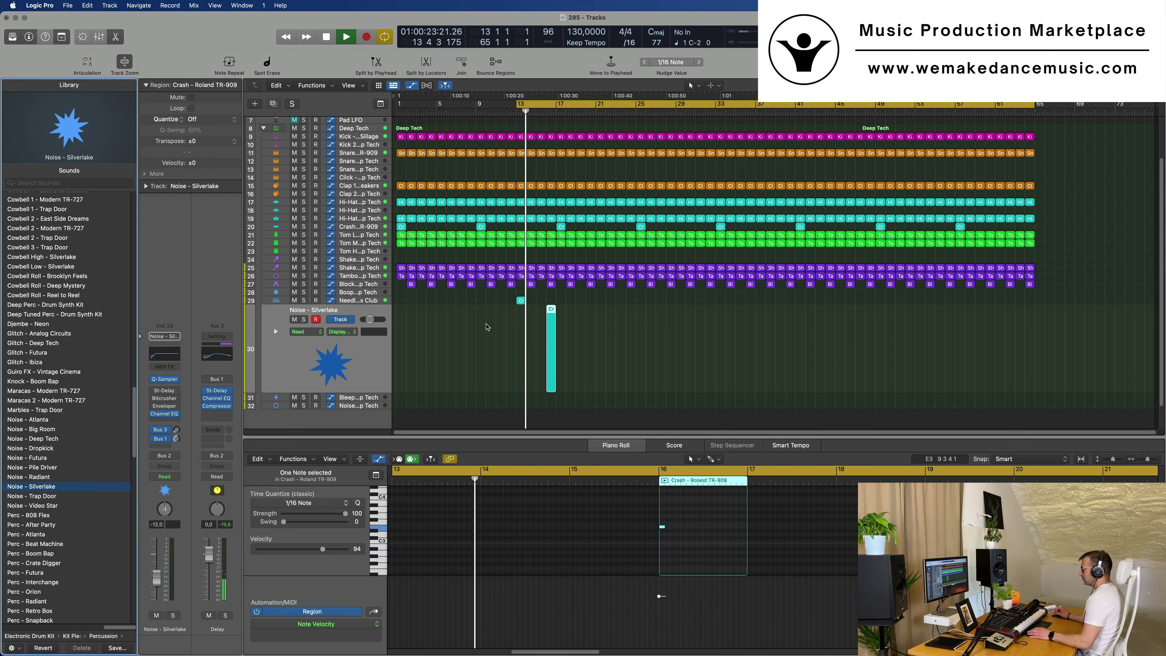
left_click(367, 374)
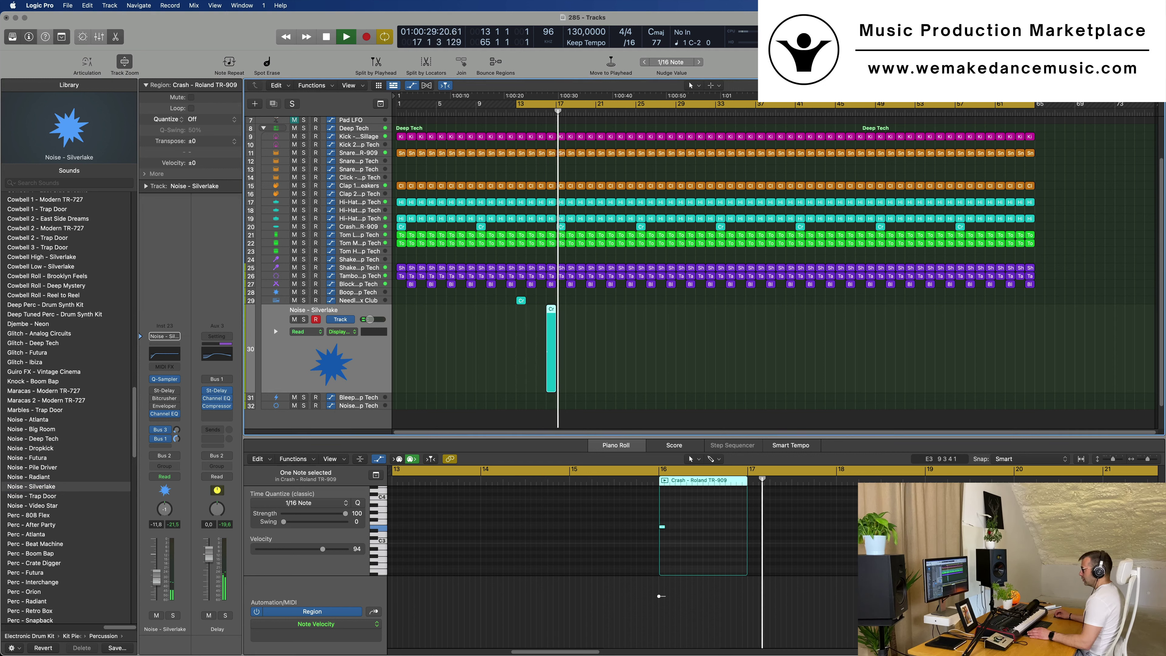
left_click(43, 507)
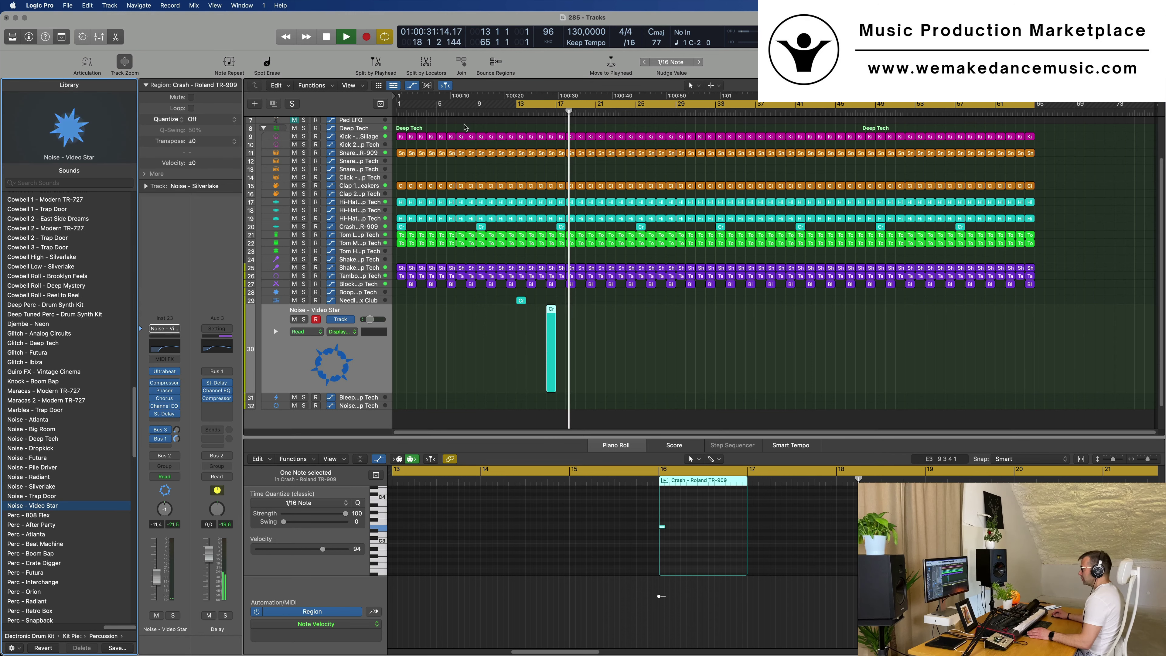
left_click(538, 112)
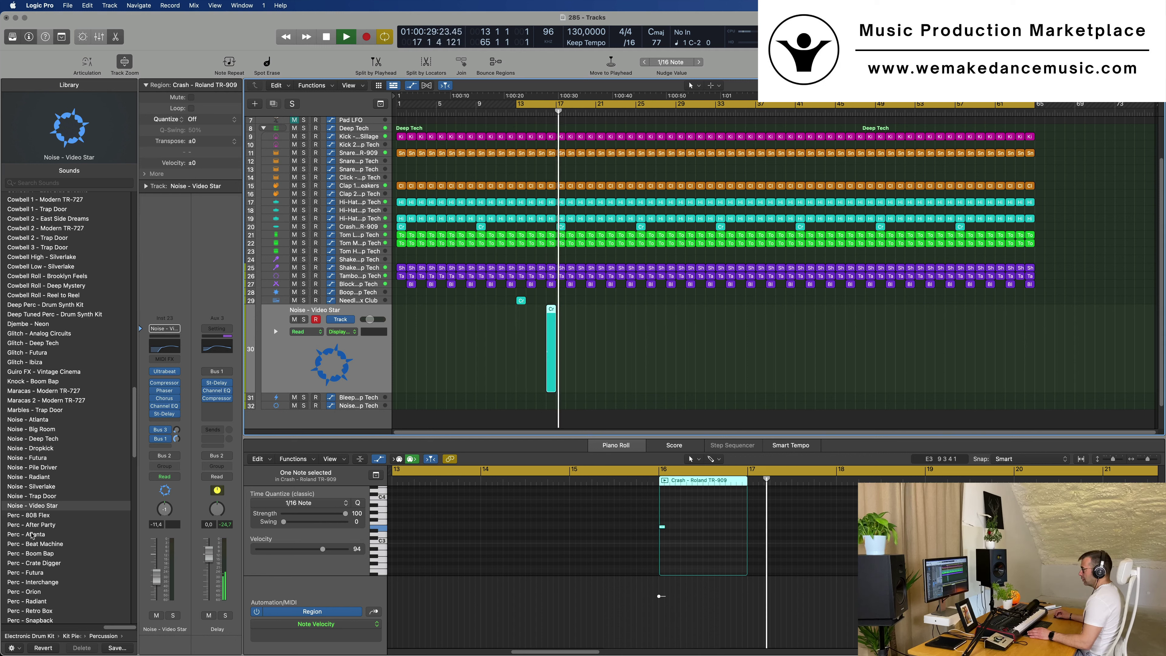
Load the Noise - Big Room sound on the glitch track, lower its volume to about -16 dB, and replay from bar 16.
left_click(55, 429)
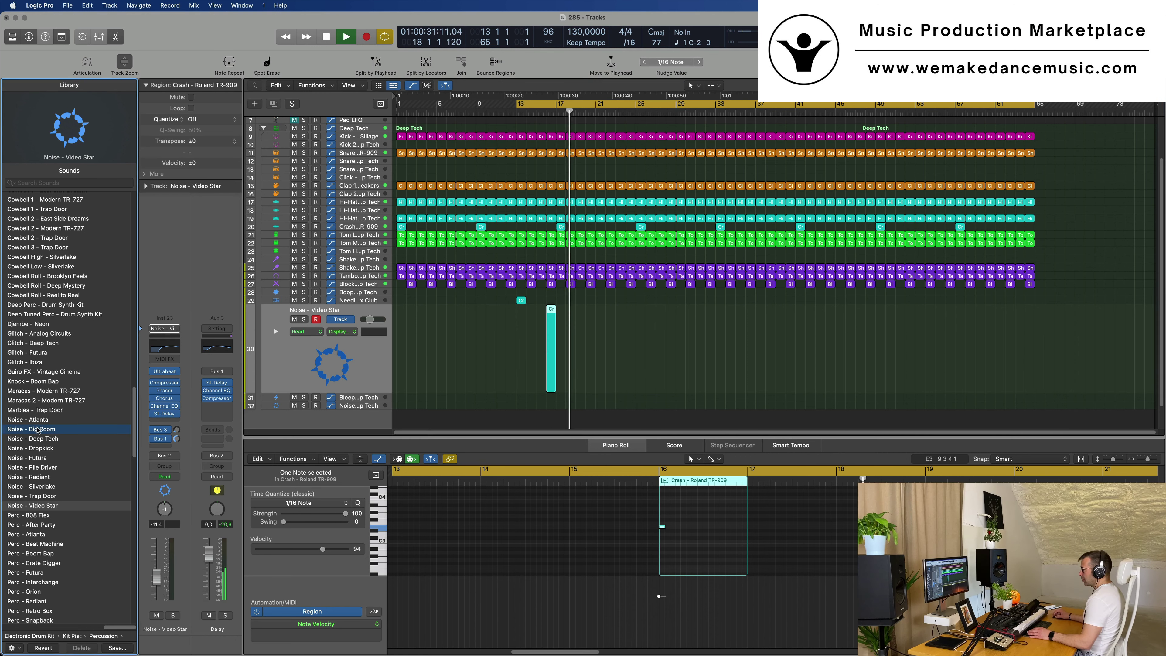
left_click(538, 111)
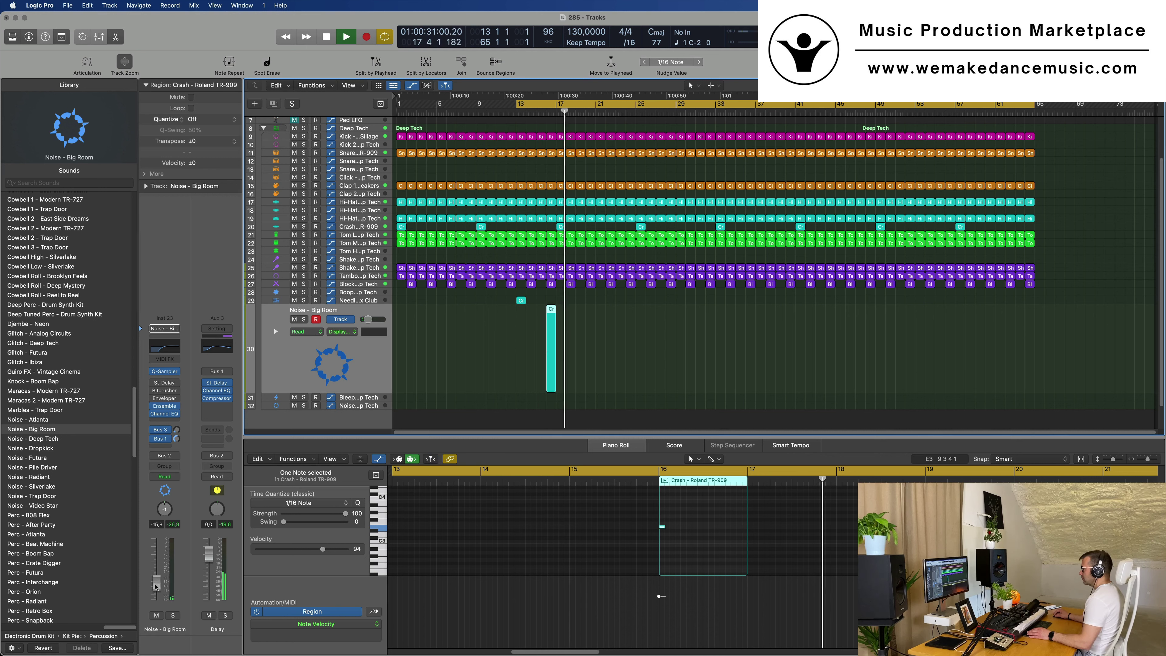
left_click(591, 376, "ctrl+alt")
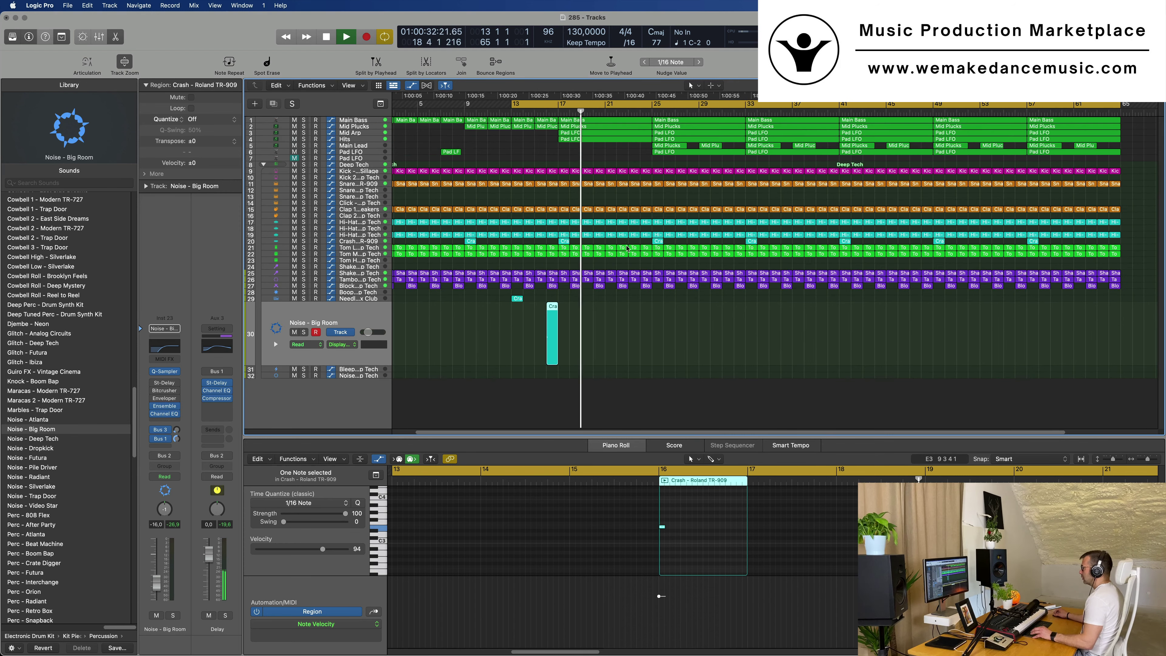
left_click(546, 112)
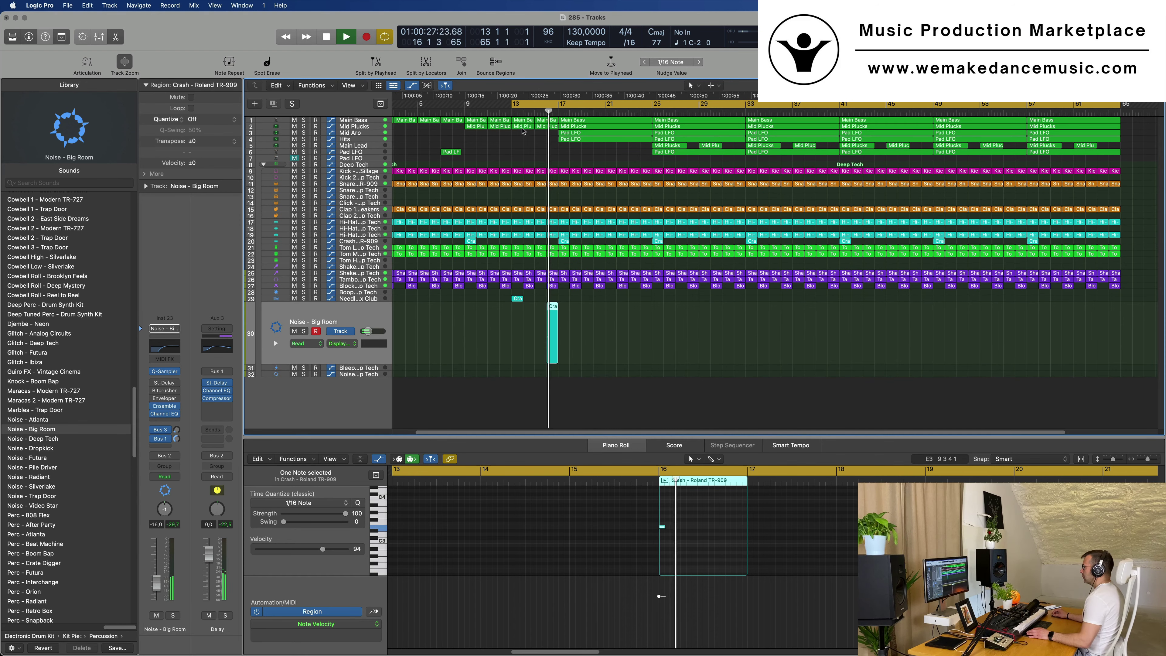
Select the Hits track to show its automation lane.
left_click(586, 136)
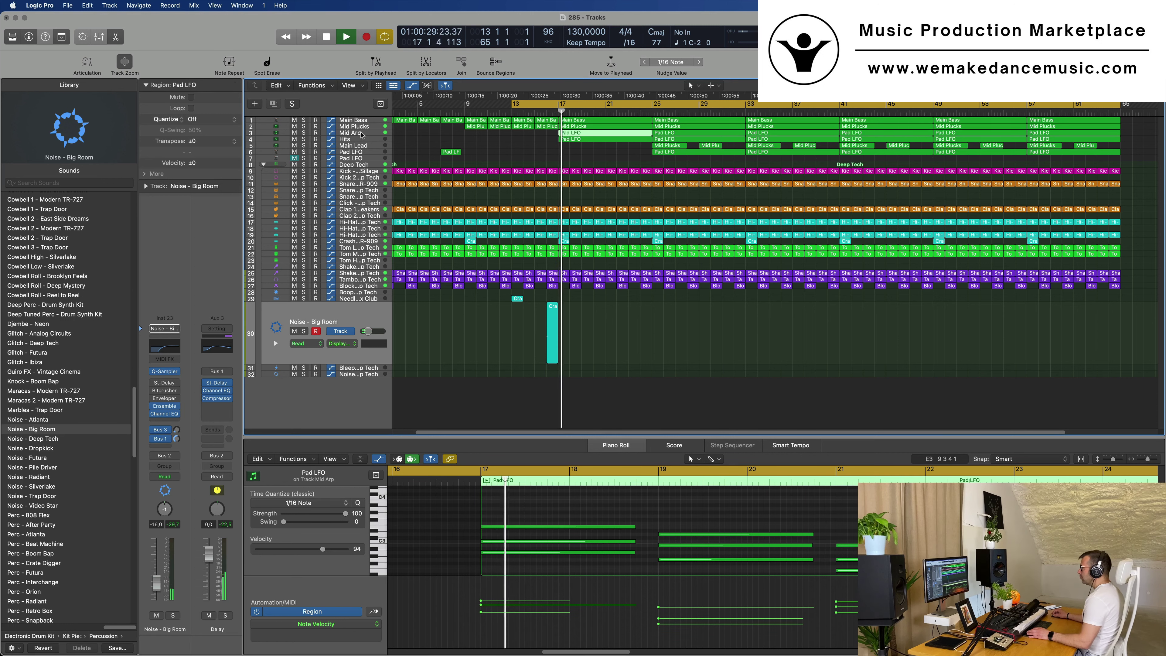
left_click(436, 139)
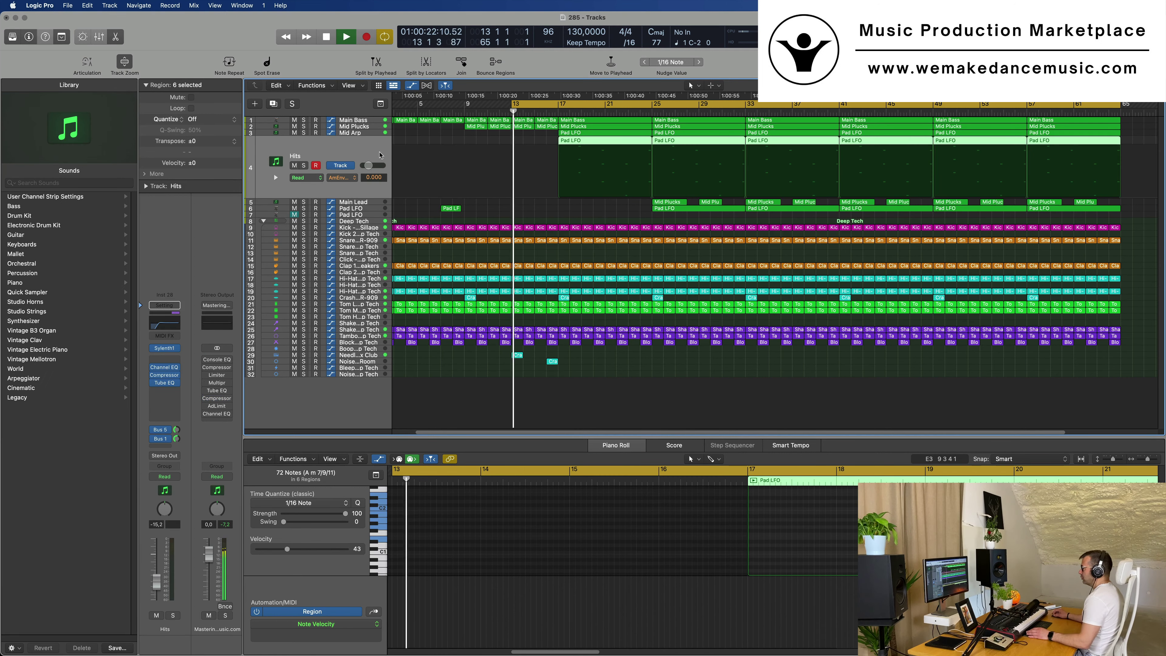
left_click(349, 178)
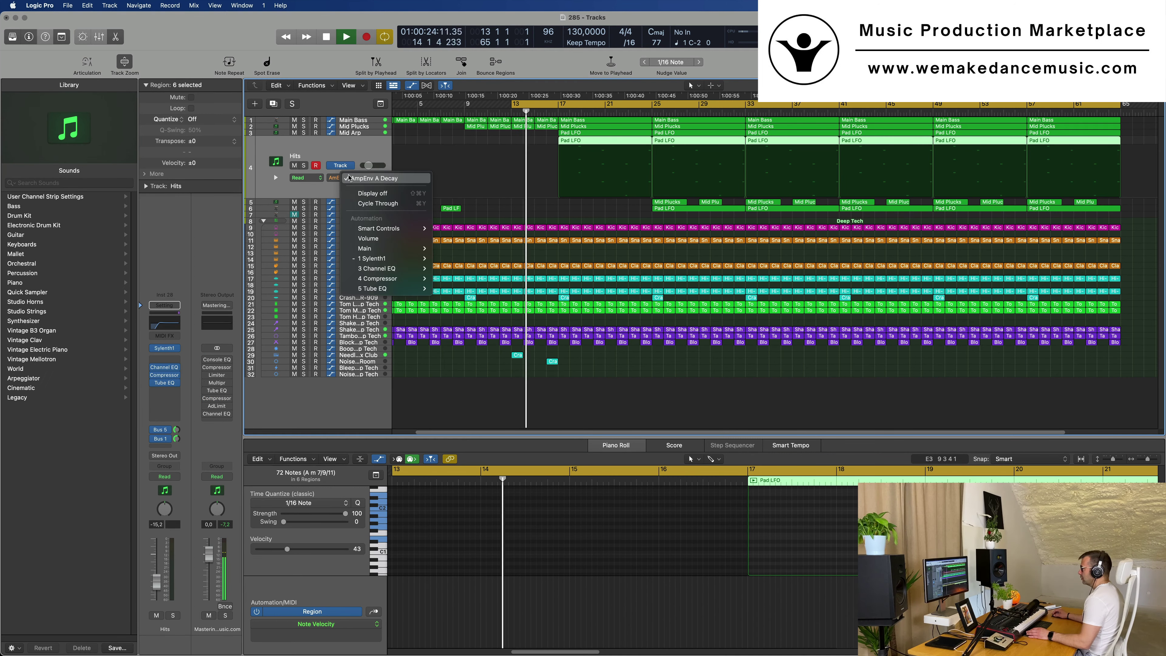
mouse_move(401, 263)
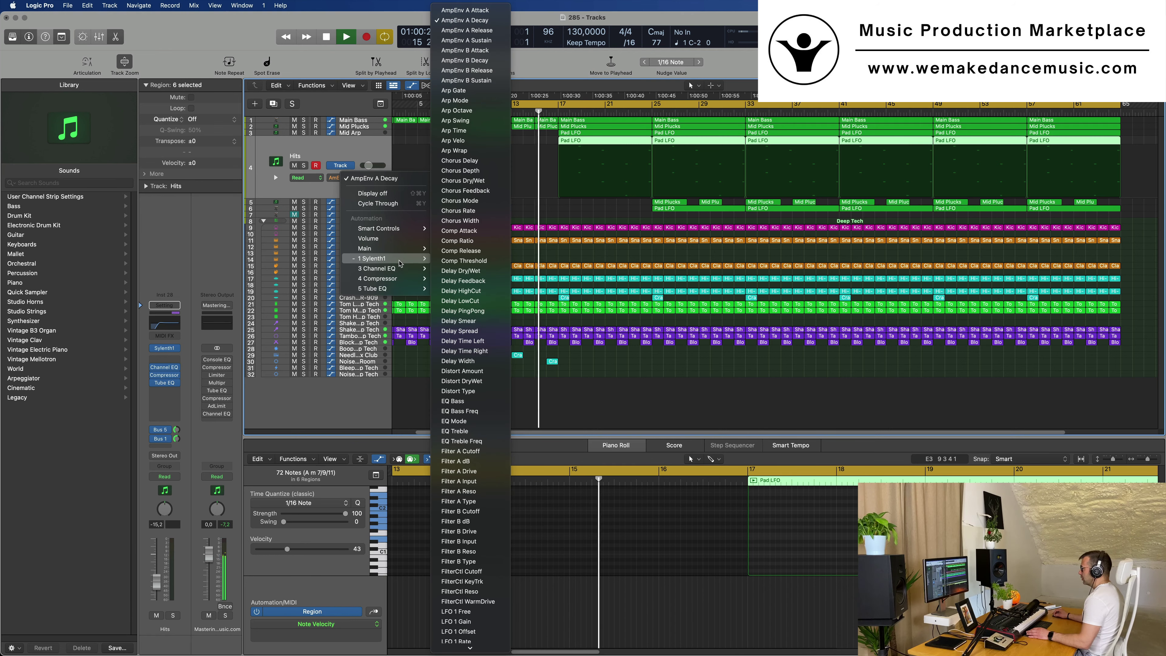
left_click(290, 196)
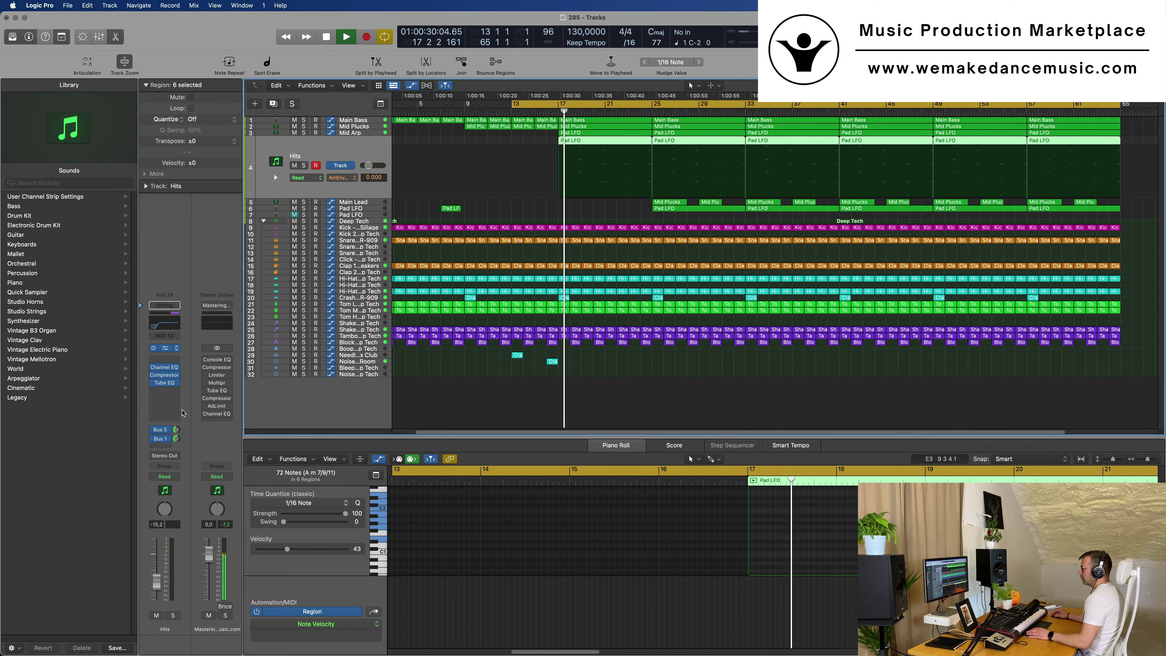
Set the Hits track to Touch, write Sylenth1 filter cutoff automation, and reduce it to one point of 4.888 at bar 17.
left_click(166, 349)
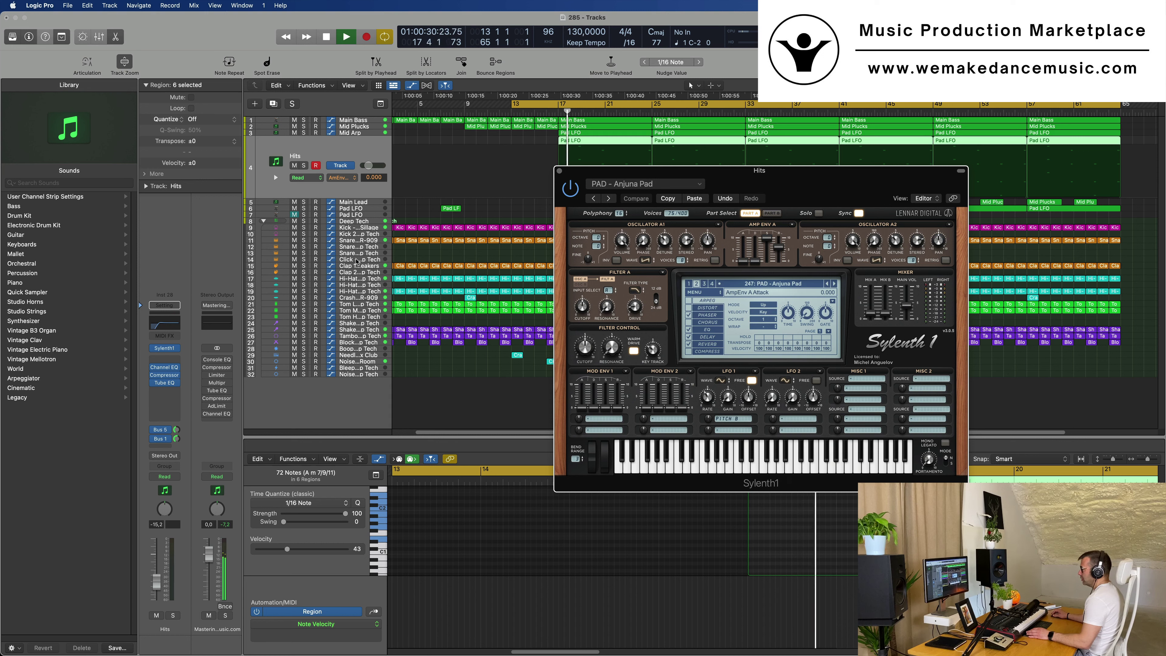
left_click(170, 478)
left_click(171, 490)
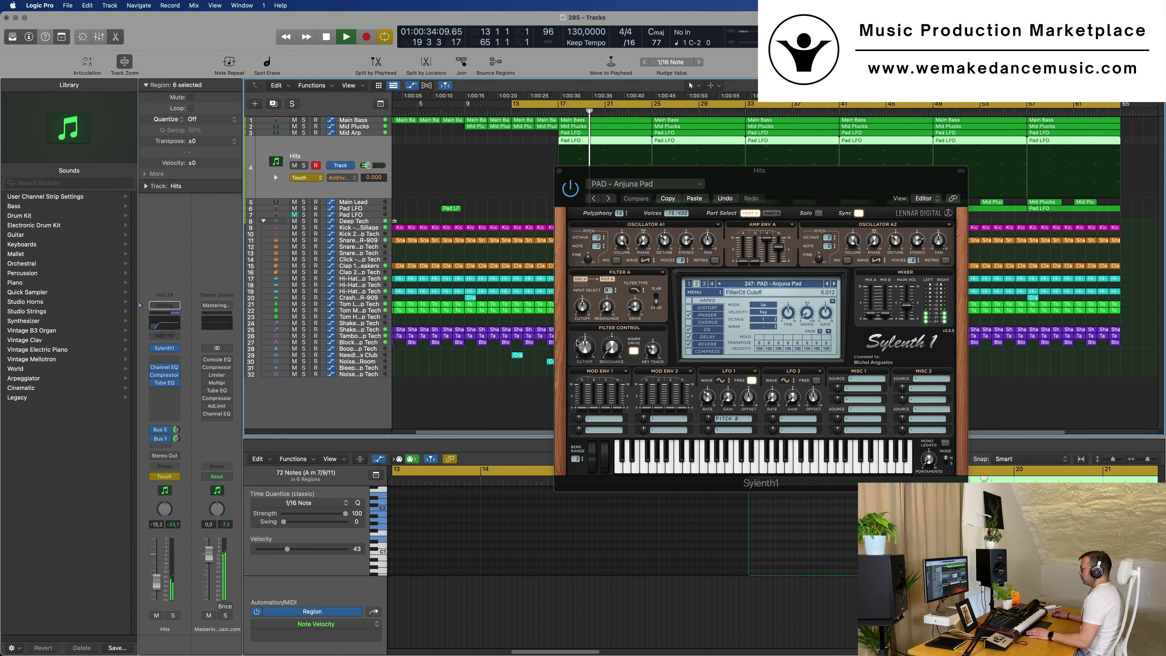
left_click_drag(586, 352, 586, 363)
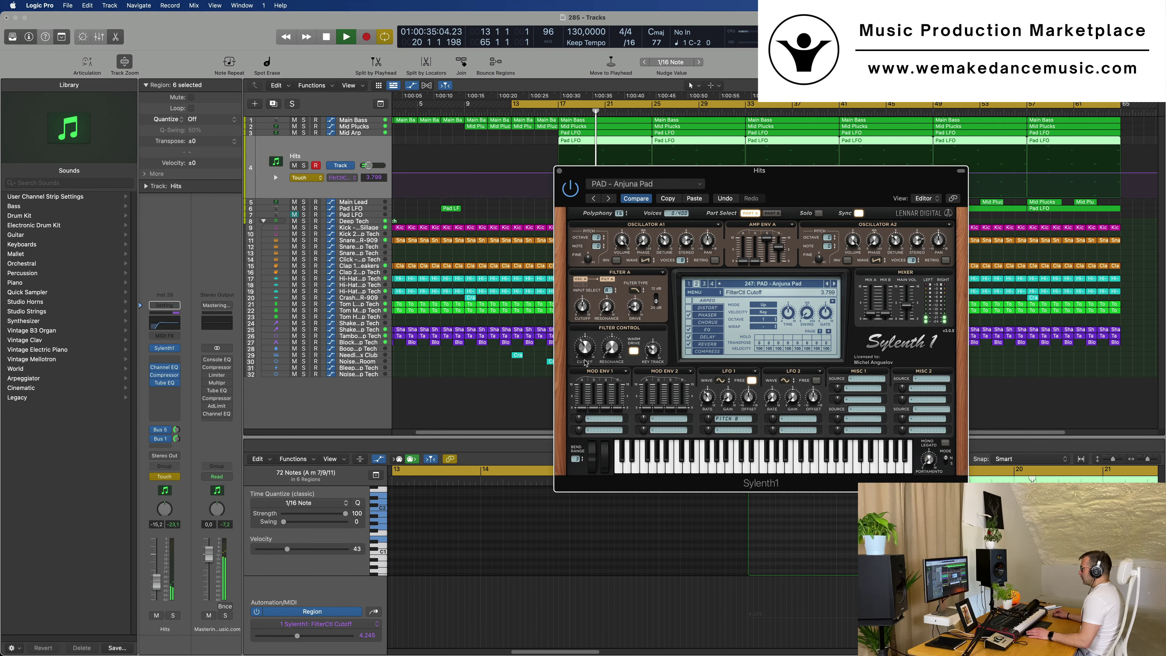
left_click(558, 171)
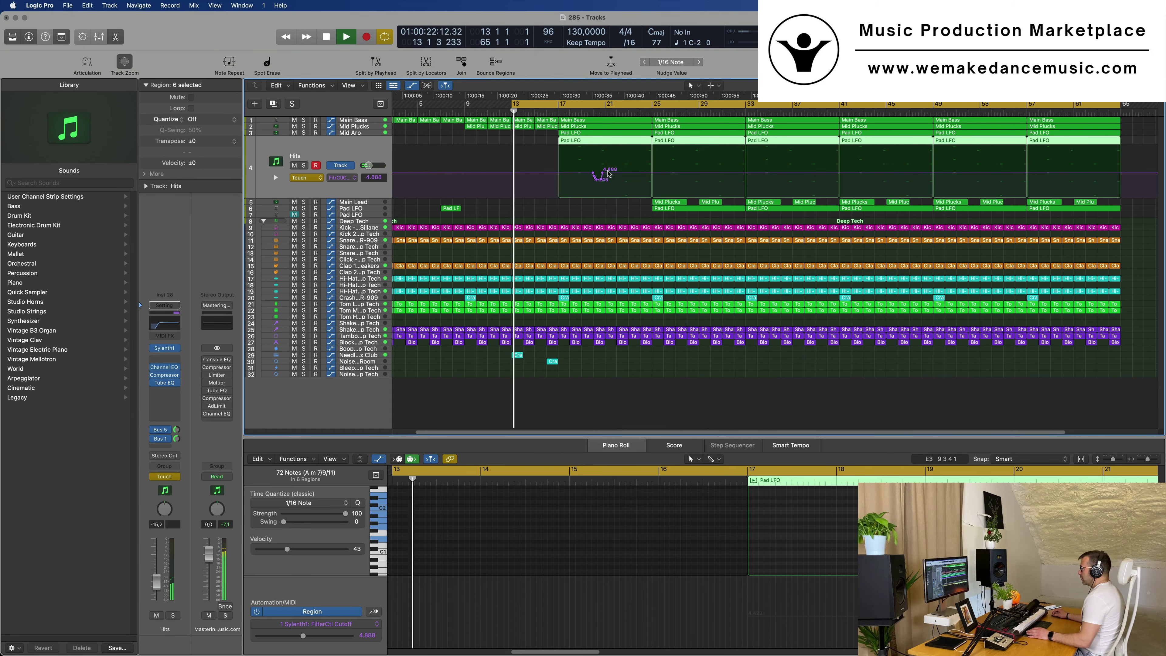
left_click(609, 174)
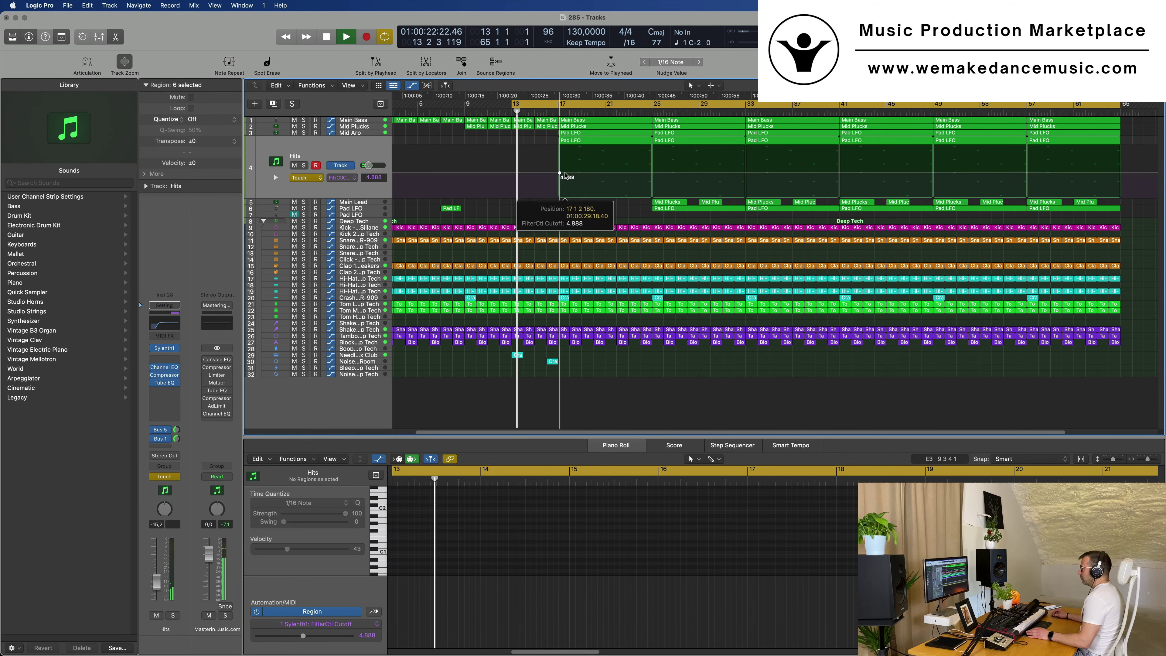
Reshape the Mid Arp filter cutoff automation to drop to nearly zero at bar 17 and rise to 0.939 at bar 25.
left_click(369, 134)
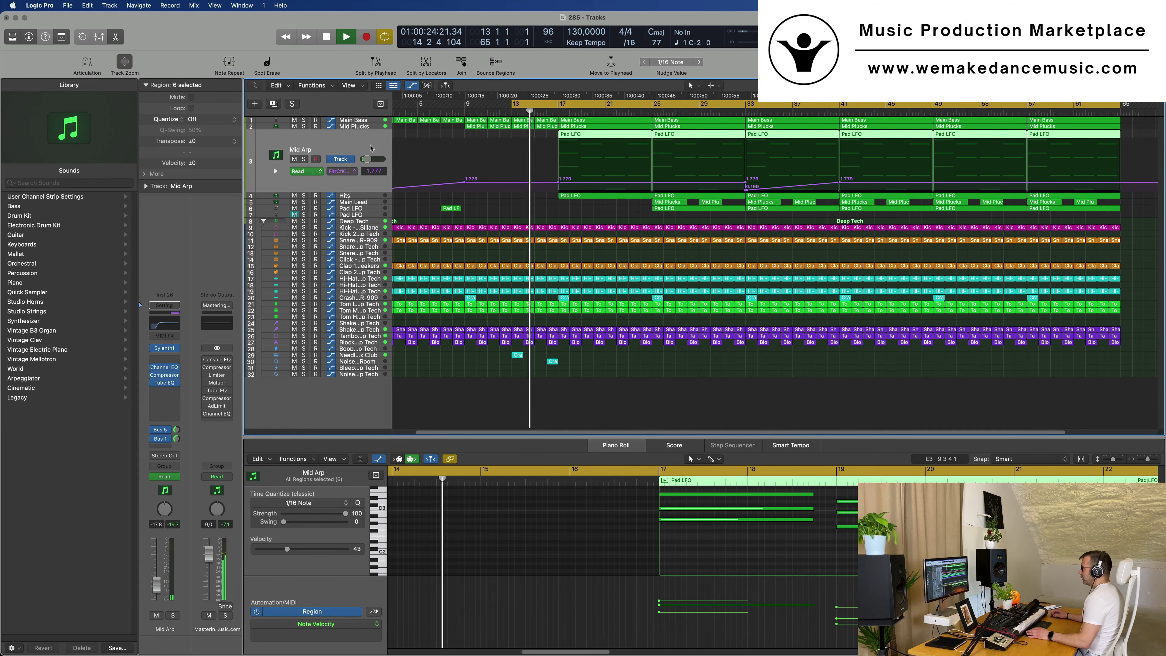
left_click(619, 185)
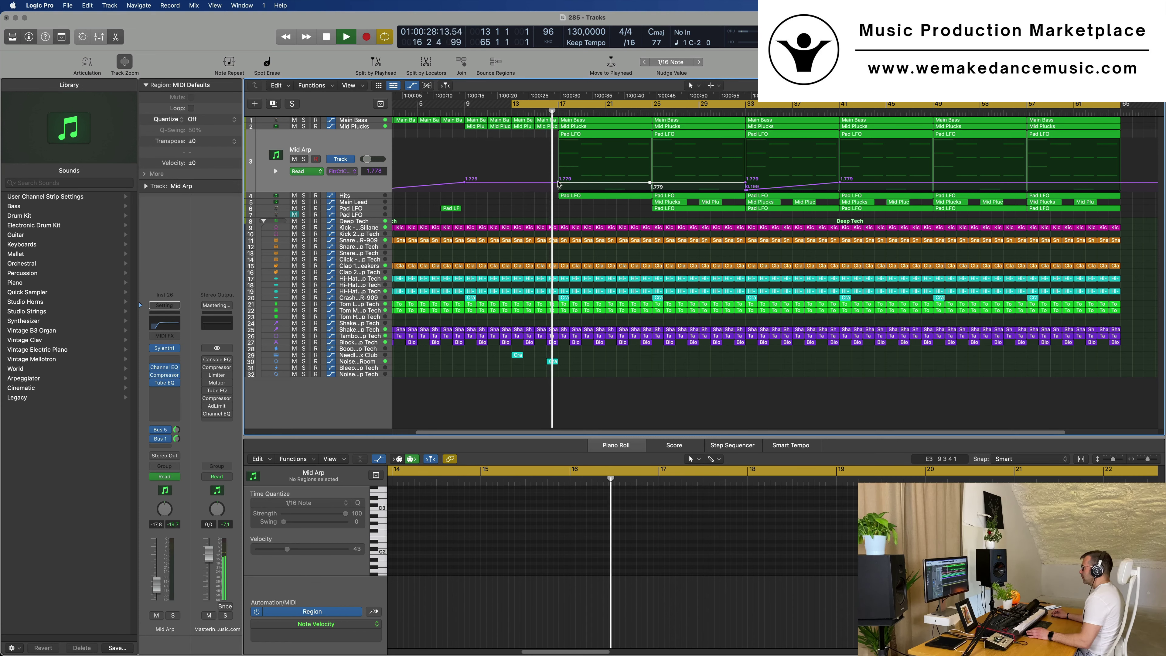
left_click_drag(557, 183, 558, 193)
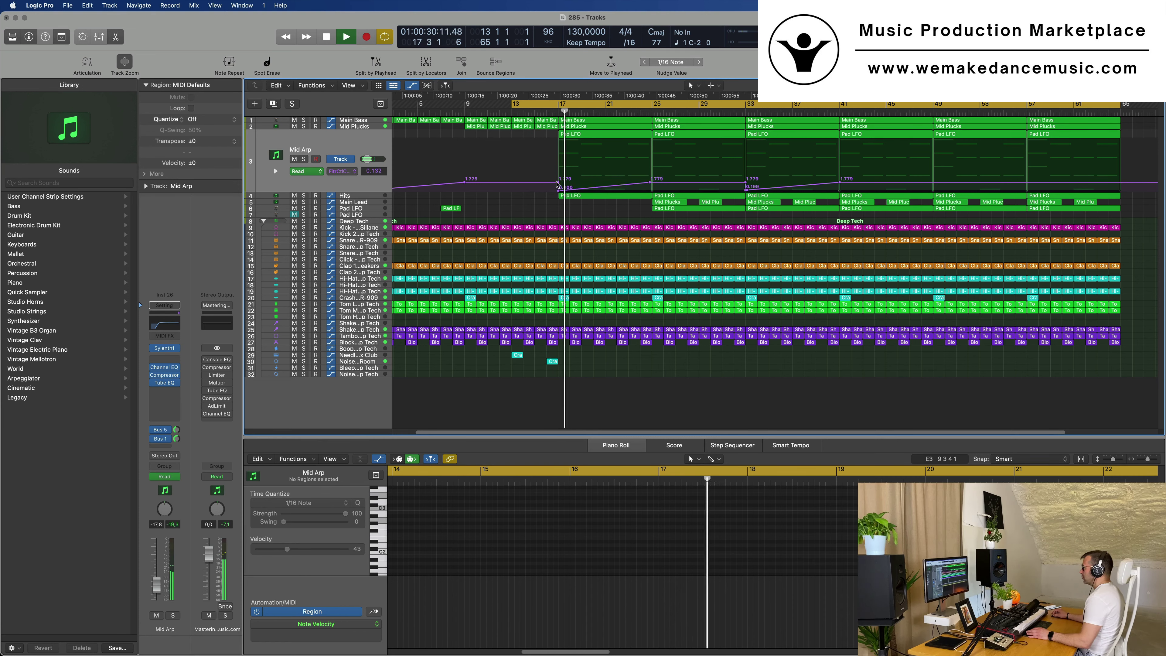
left_click(558, 183)
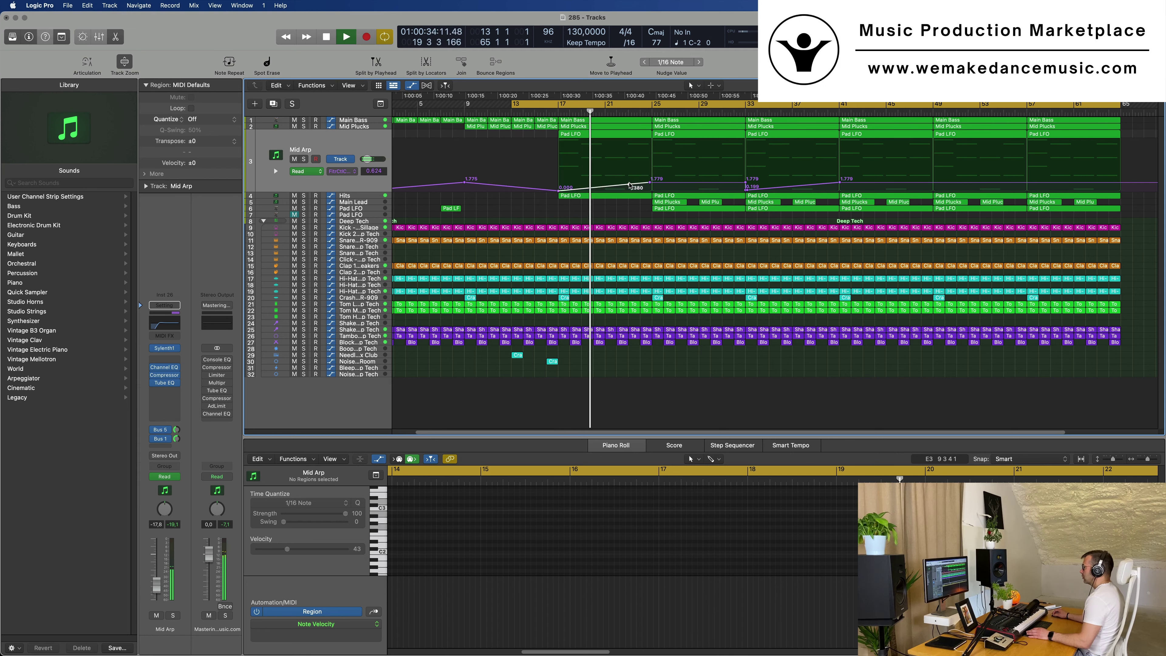
left_click_drag(650, 183, 654, 188)
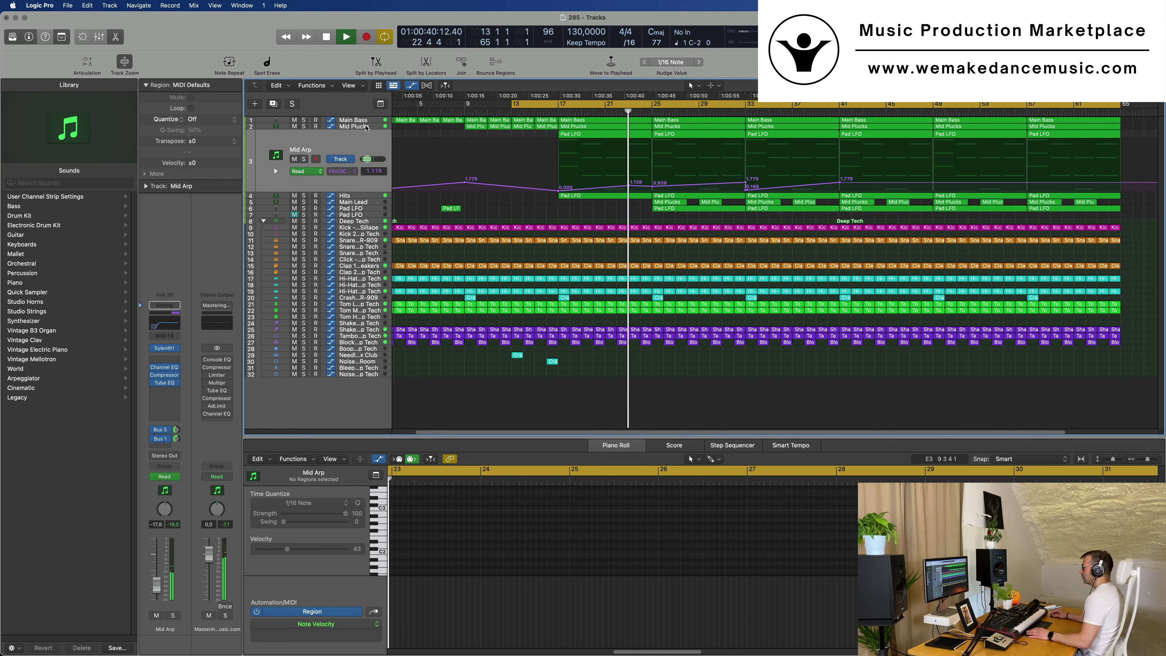
Add a filter cutoff peak at bar 17 on the Mid Plucks track, falling to 0.442 at bar 21.
left_click(687, 127)
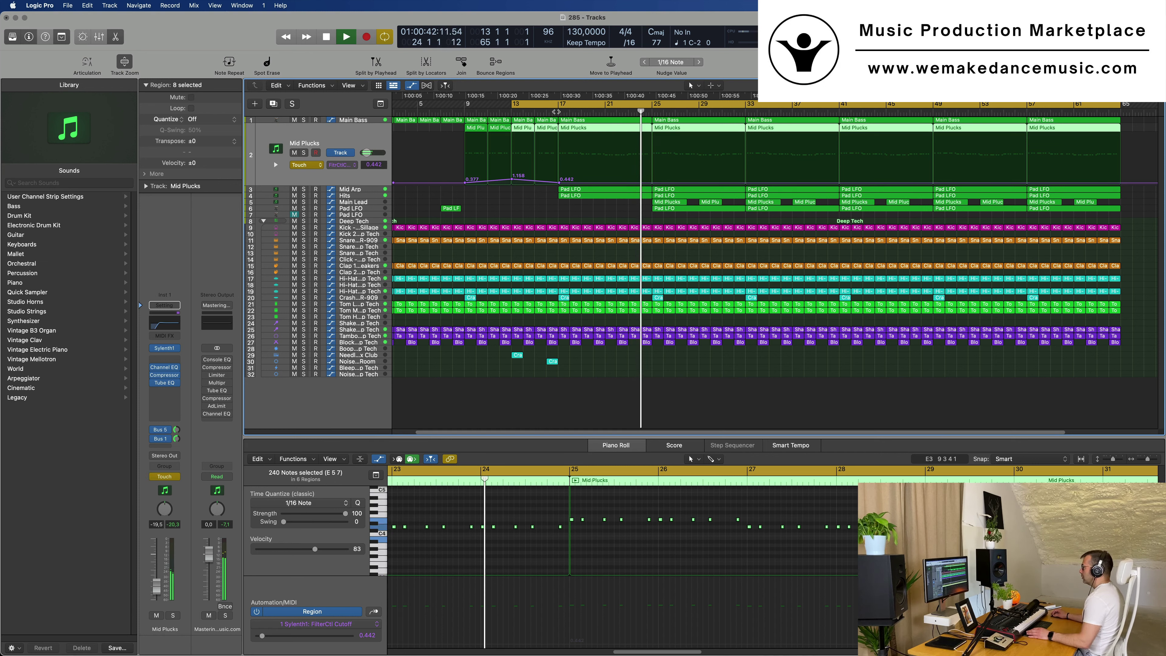
left_click(570, 182)
left_click(606, 183)
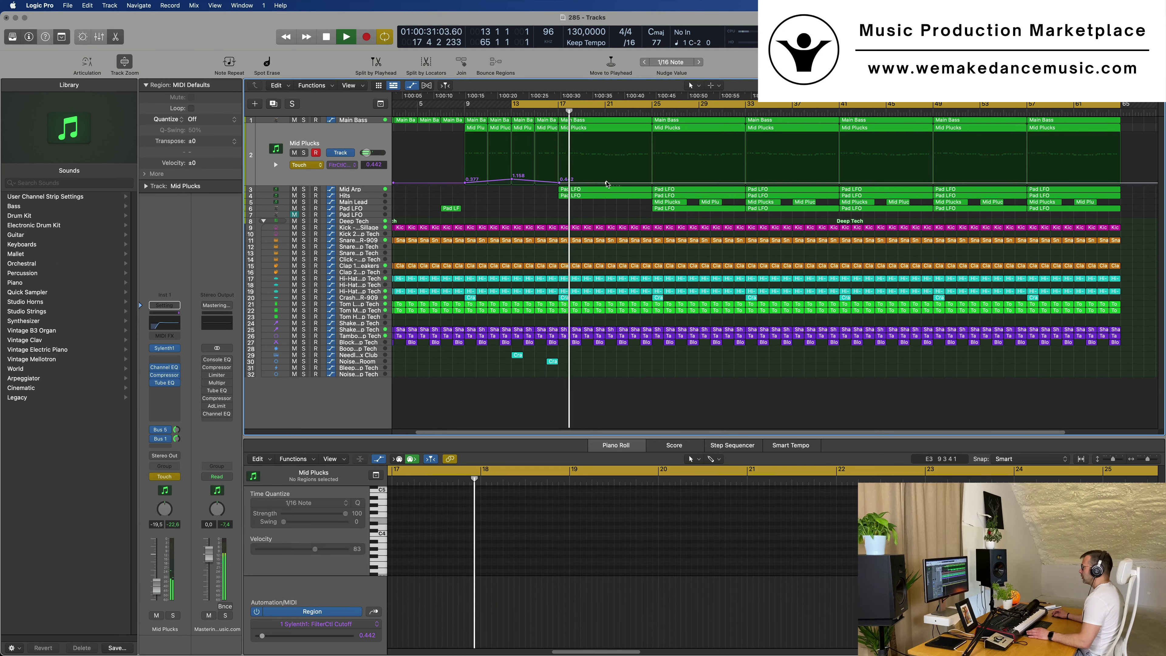
left_click_drag(560, 182, 560, 177)
key("space")
key("space")
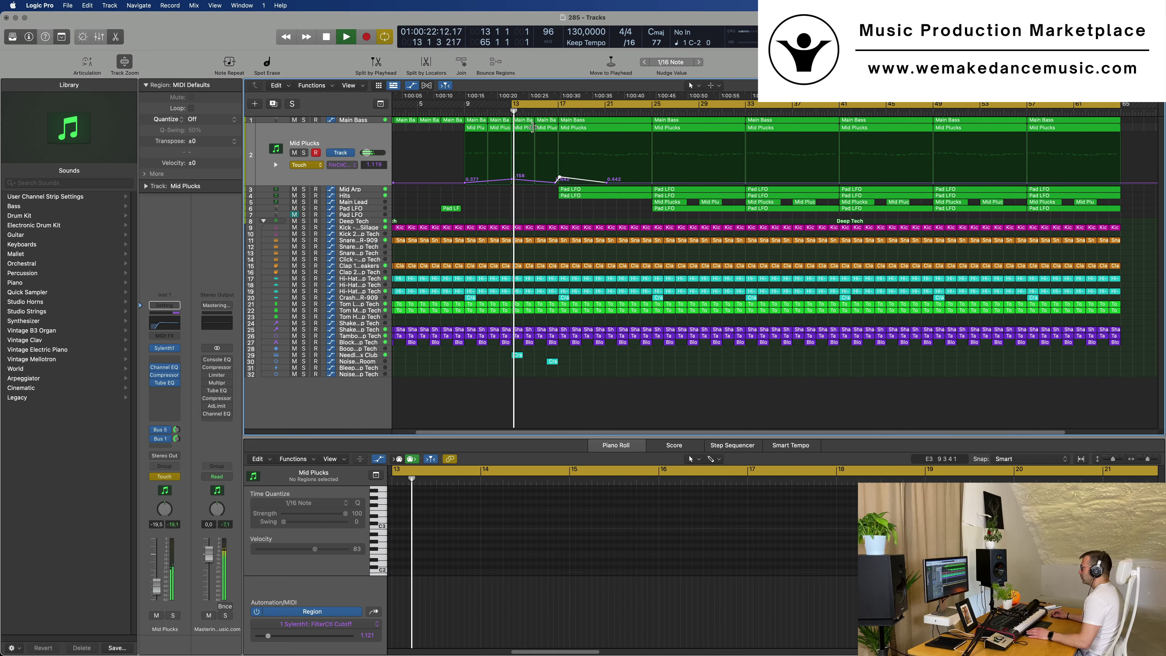
Dip the Mid Plucks filter cutoff to 0.442 near the end of bar 14 and set its bar 17 peak to about 1.28.
left_click(529, 182)
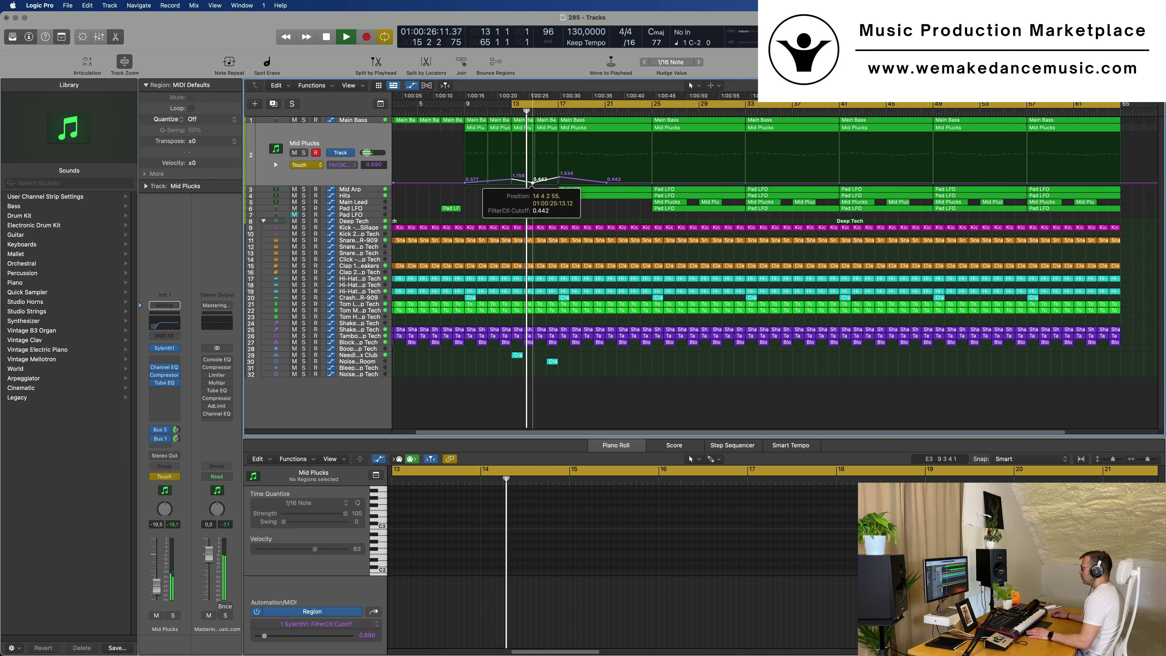
left_click_drag(529, 182, 560, 175)
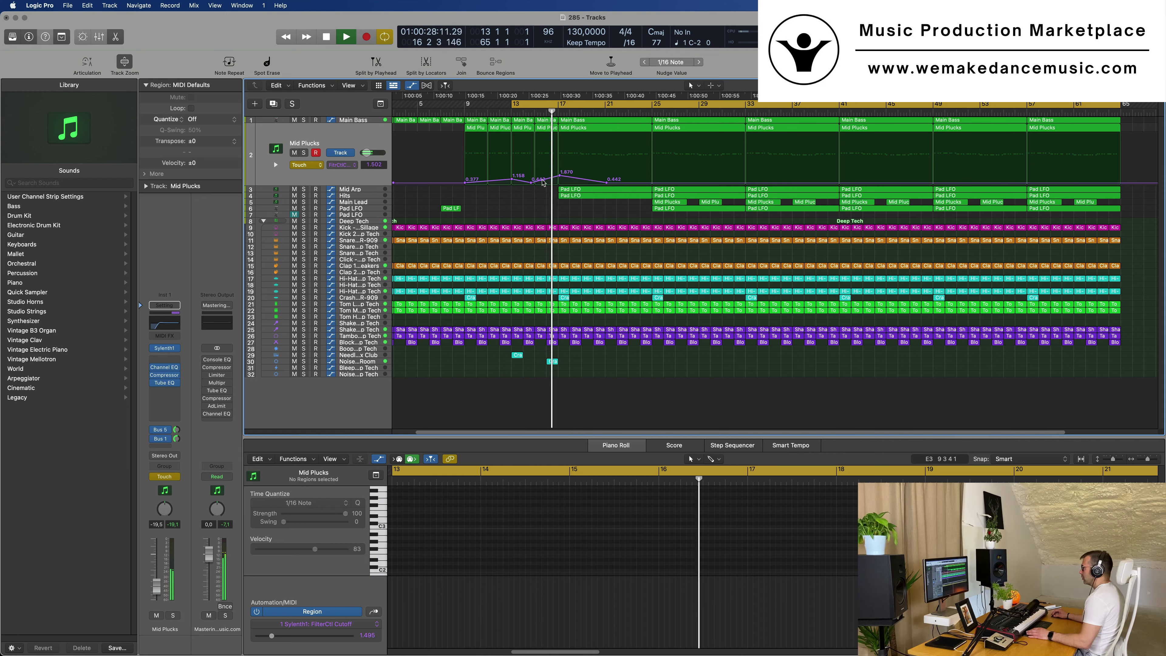
scroll(569, 183, "up", 5)
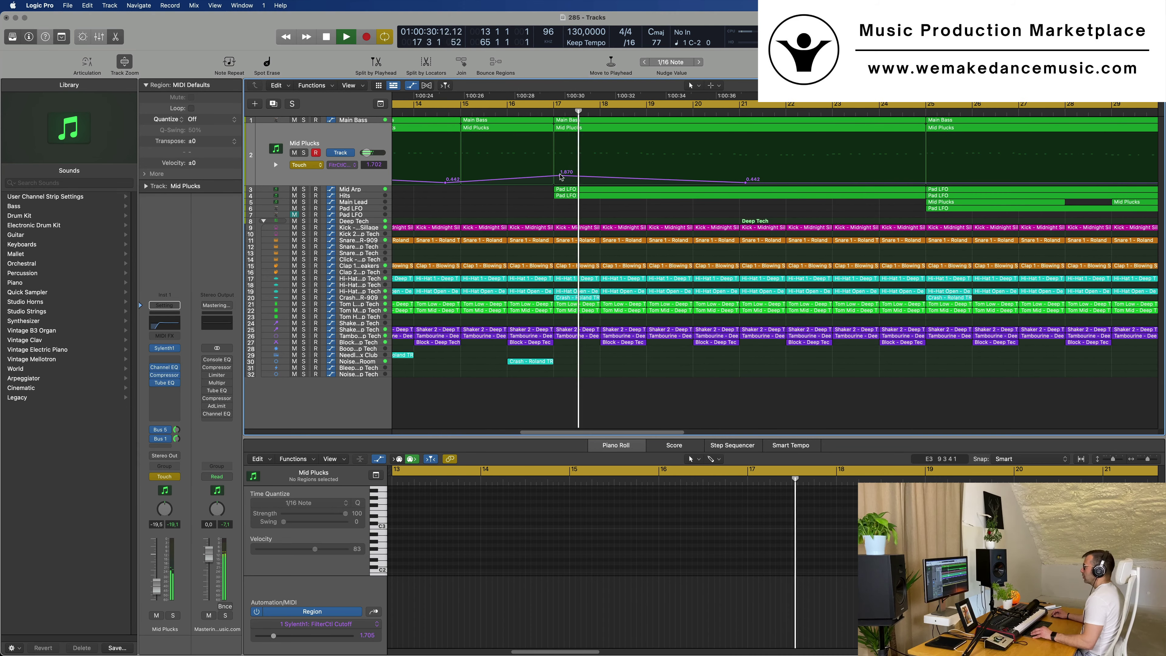
scroll(570, 182, "down", 5)
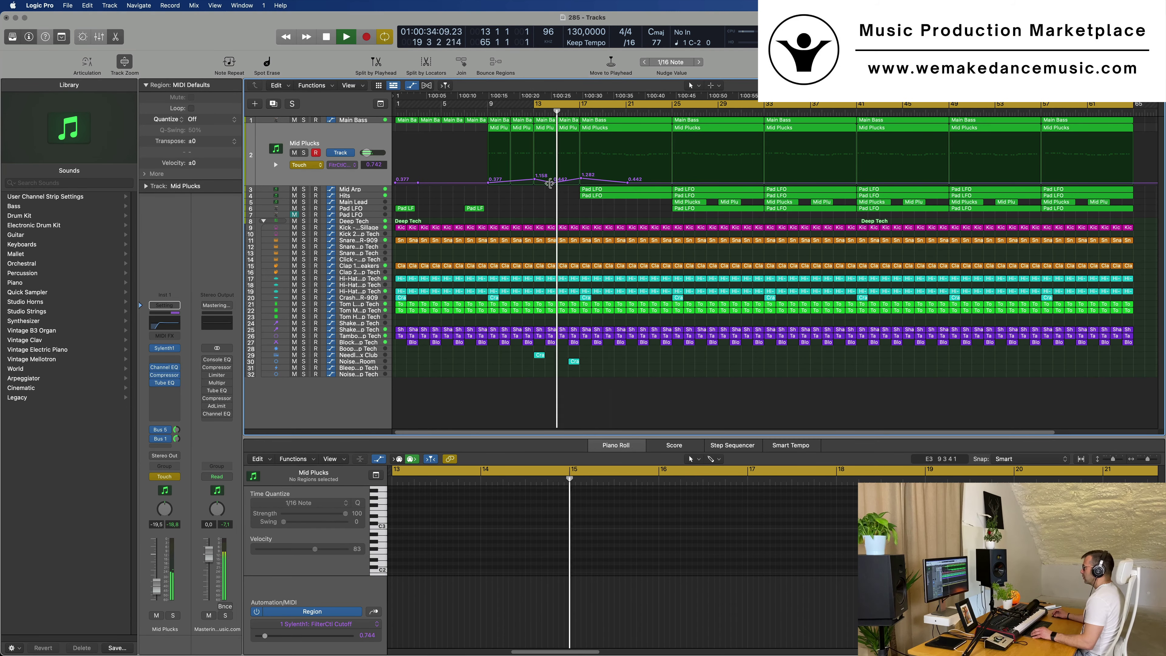
scroll(567, 281, "up", 2)
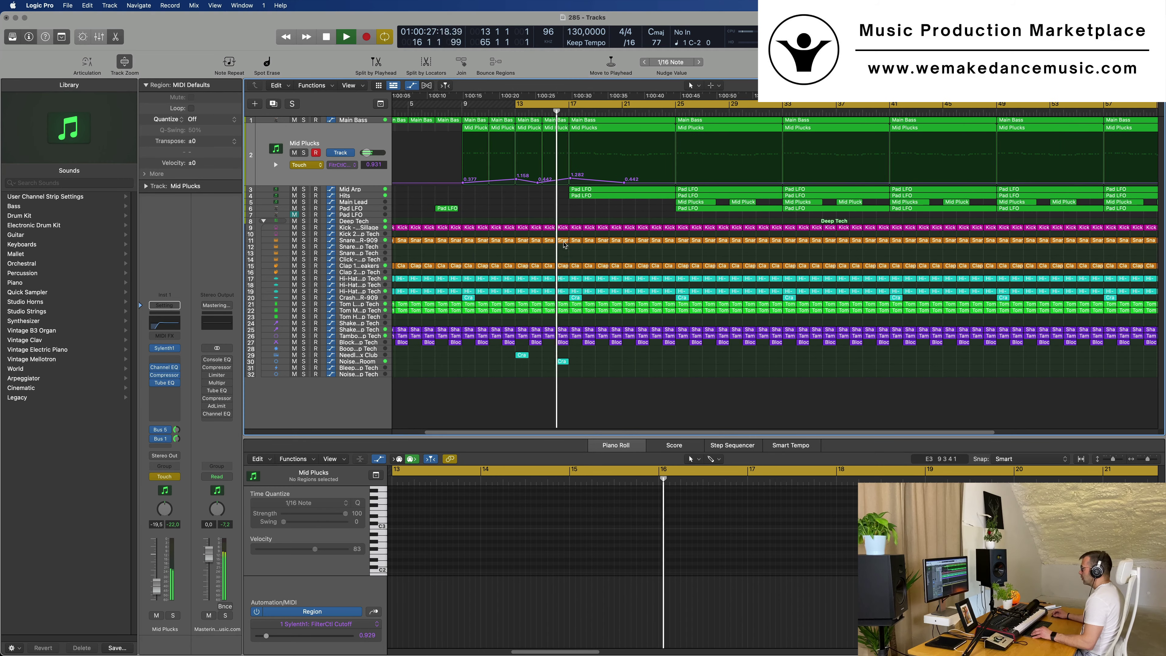
Delete the snare, clap, hi-hat, tom, shaker, tambourine and block regions in bar 16.
left_click_drag(559, 238, 566, 344)
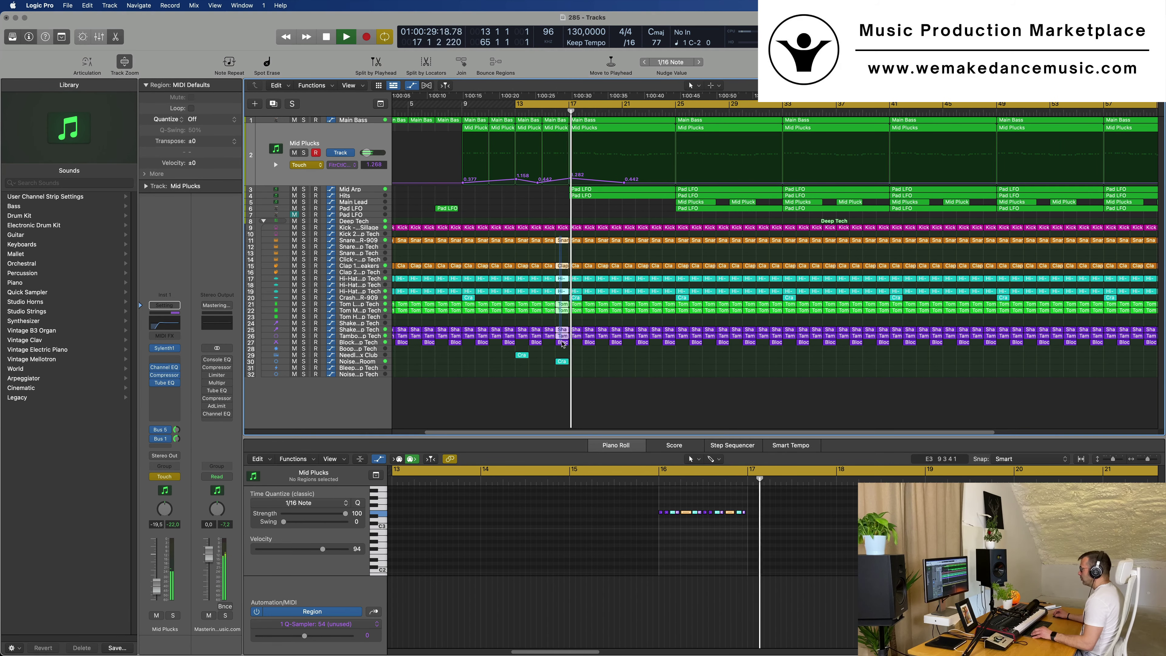
left_click(507, 253)
scroll(507, 253, "up", 4)
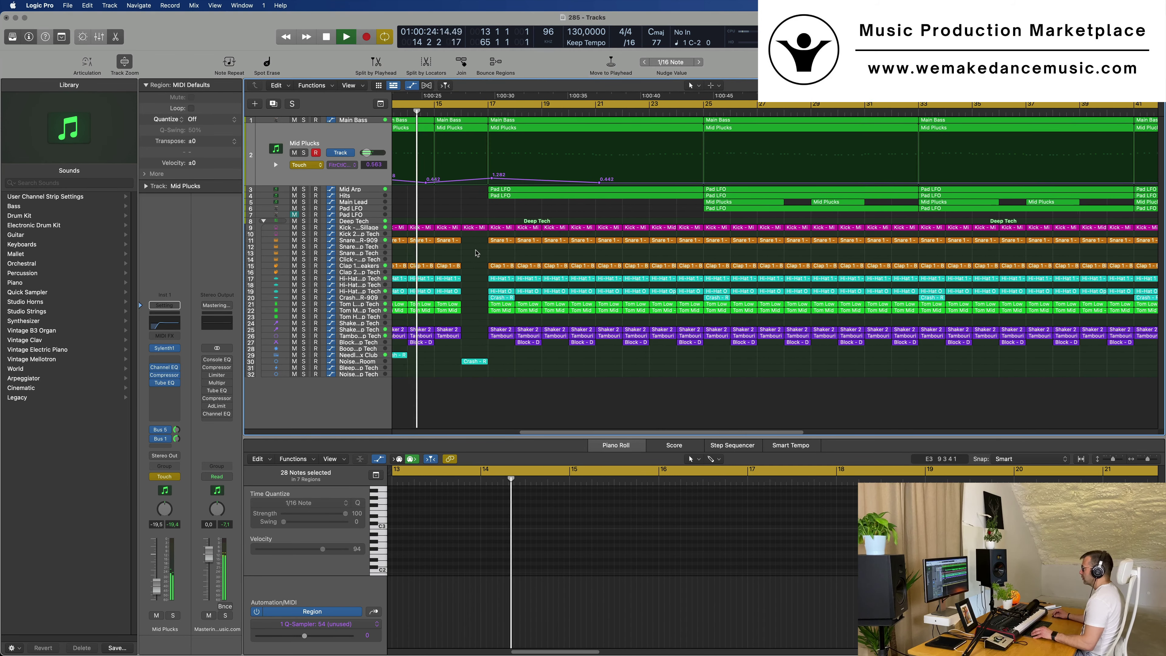
scroll(463, 251, "up", 1)
scroll(463, 251, "down", 3)
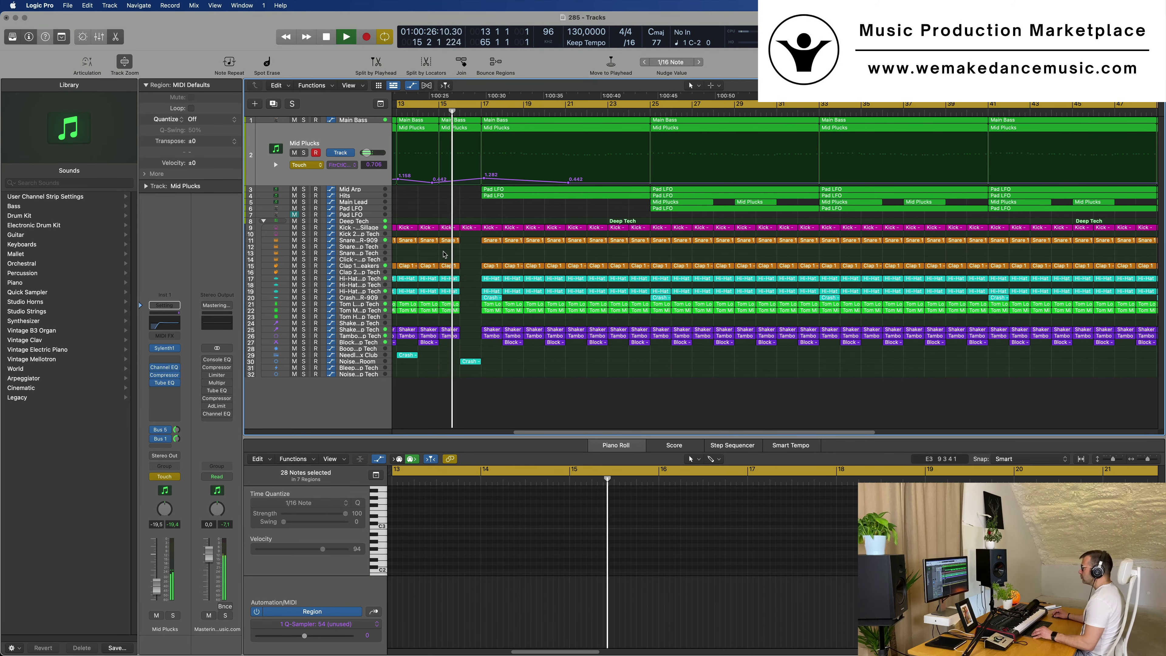
Cut the bar 16 kick region and remove its final part to leave a gap before bar 17.
scroll(444, 254, "up", 3)
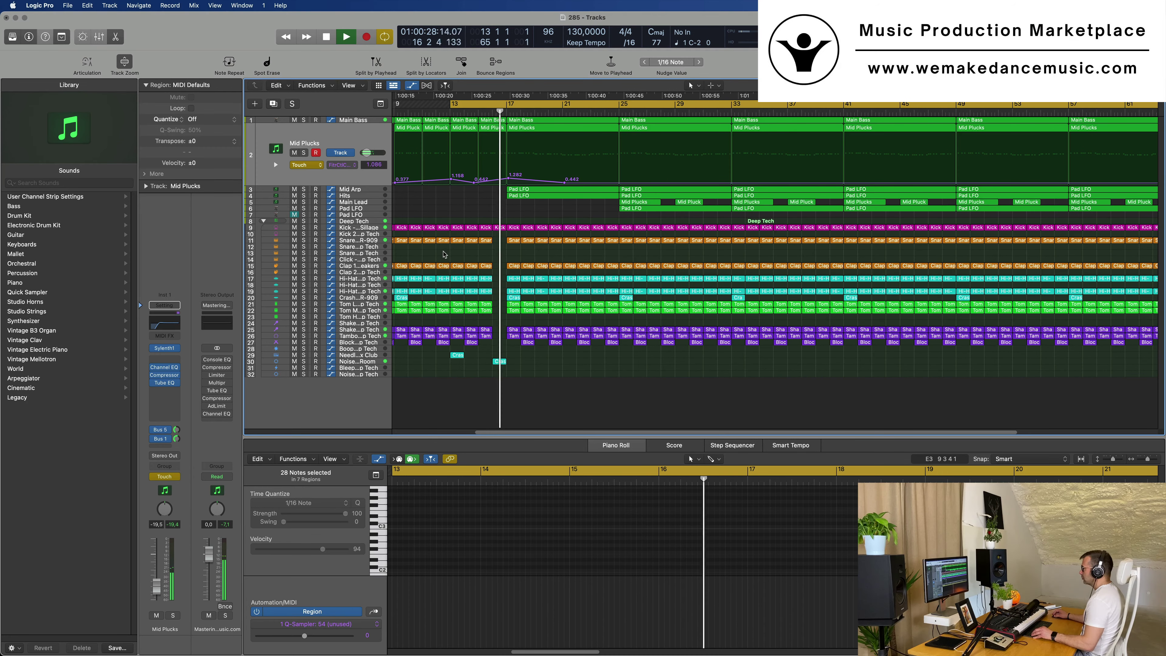
scroll(476, 243, "up", 1)
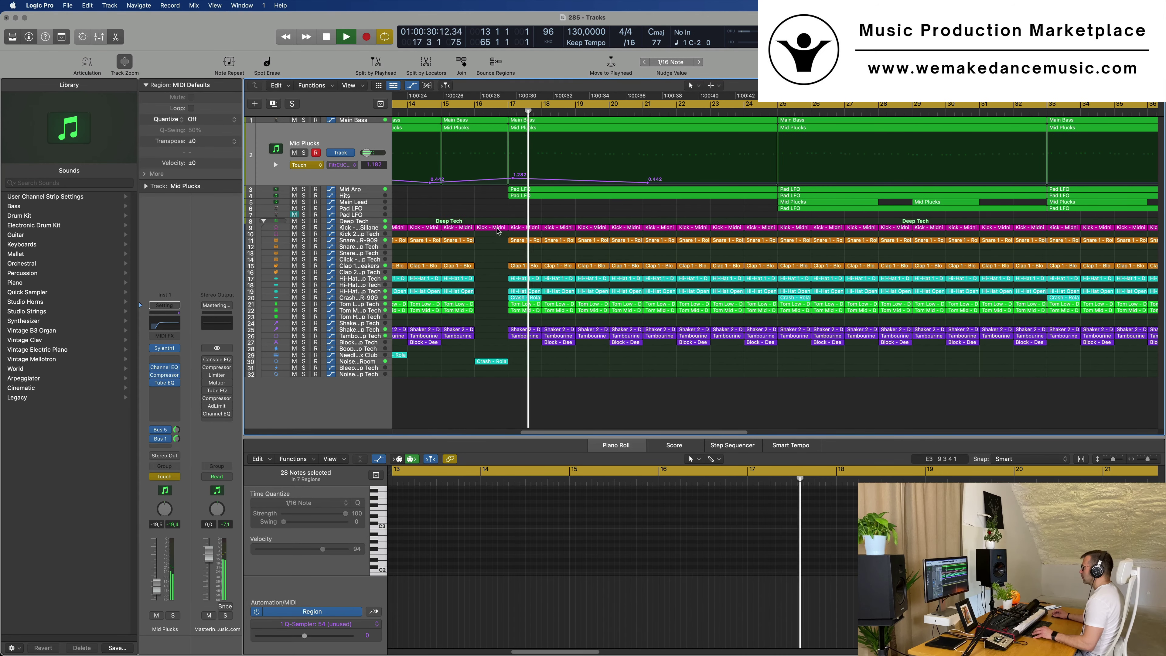
left_click(495, 228)
left_click(496, 228, "super")
left_click(496, 227)
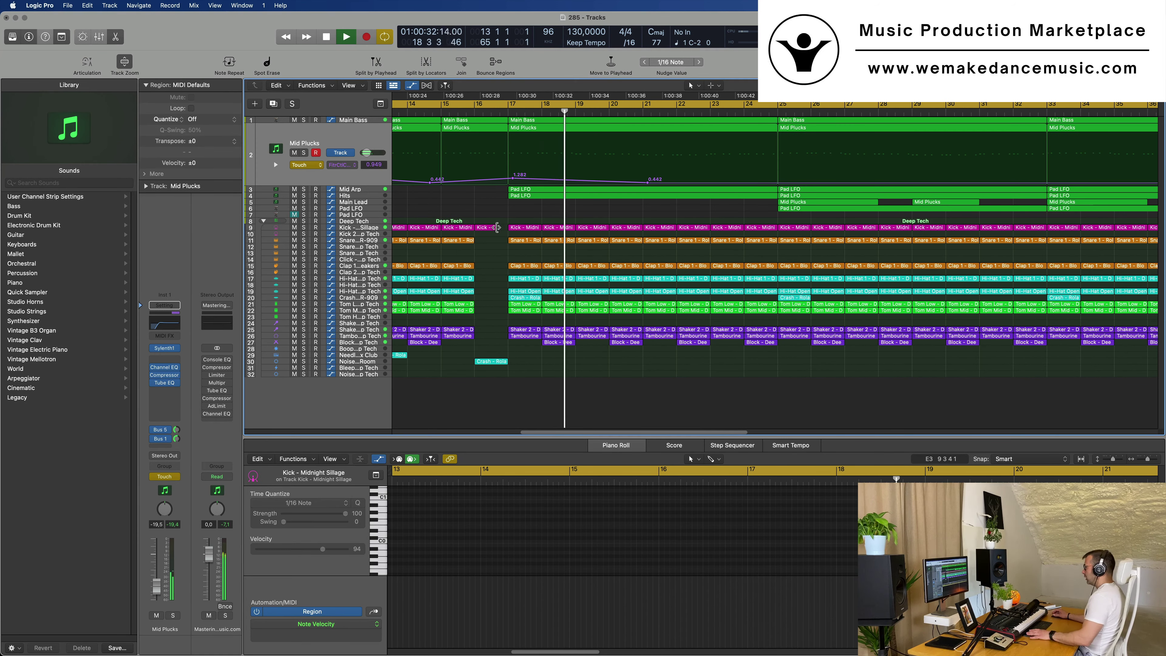
scroll(498, 227, "down", 4)
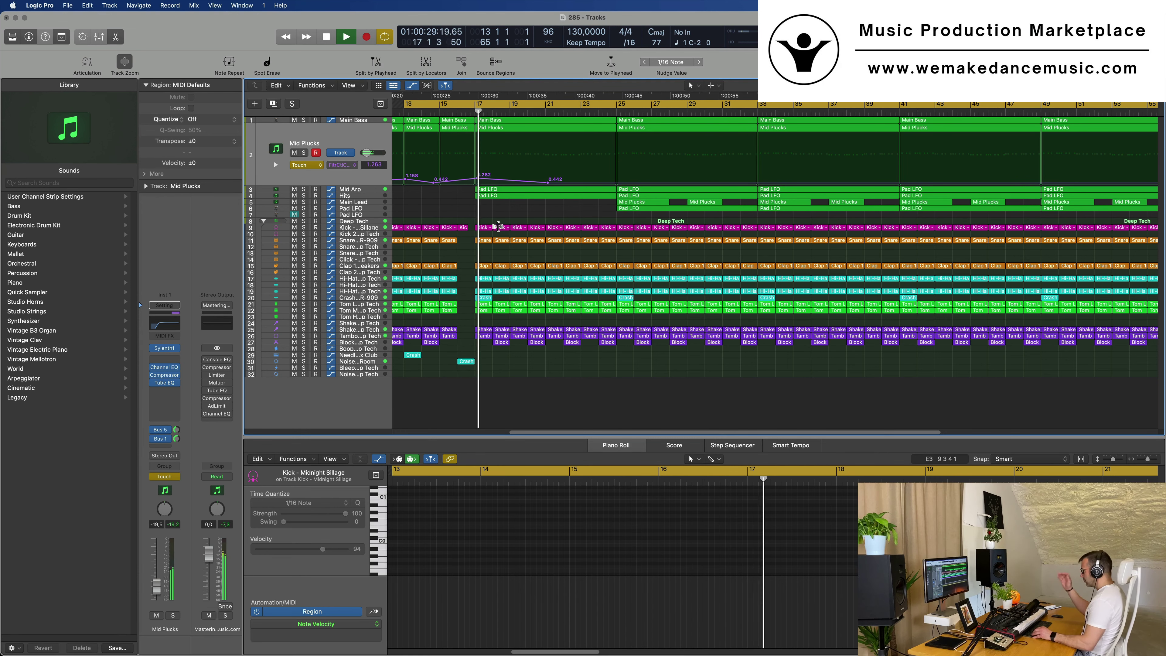
Check the Mid Arp track in solo and lower its volume to about -19.5 dB.
key("super+Left")
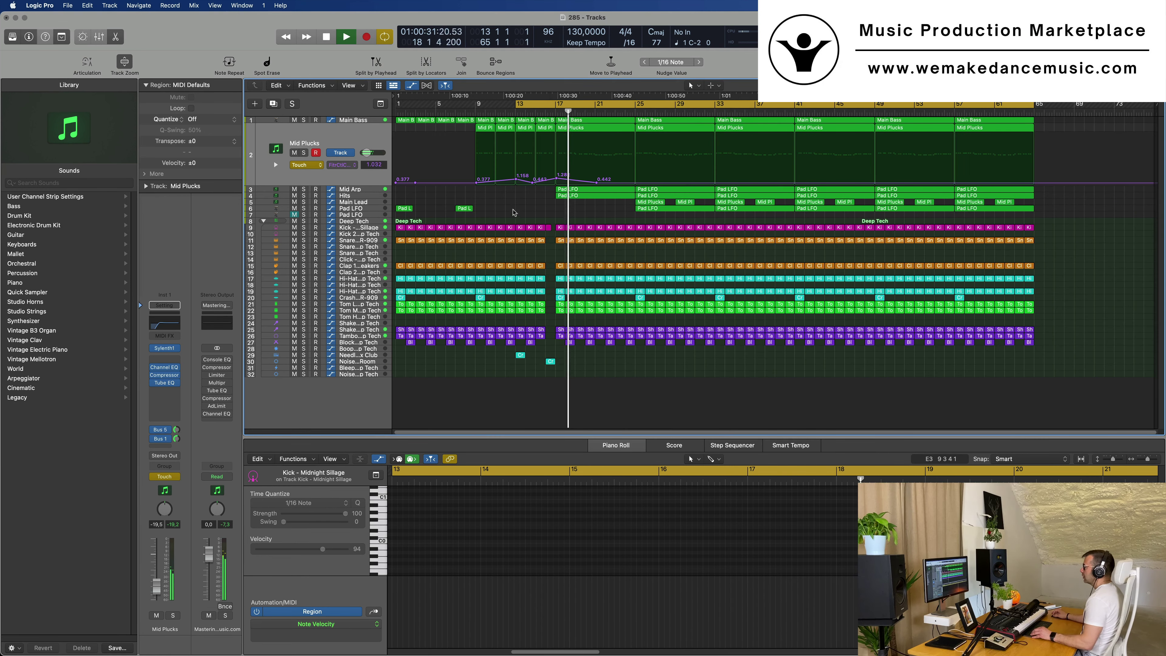
left_click(354, 189)
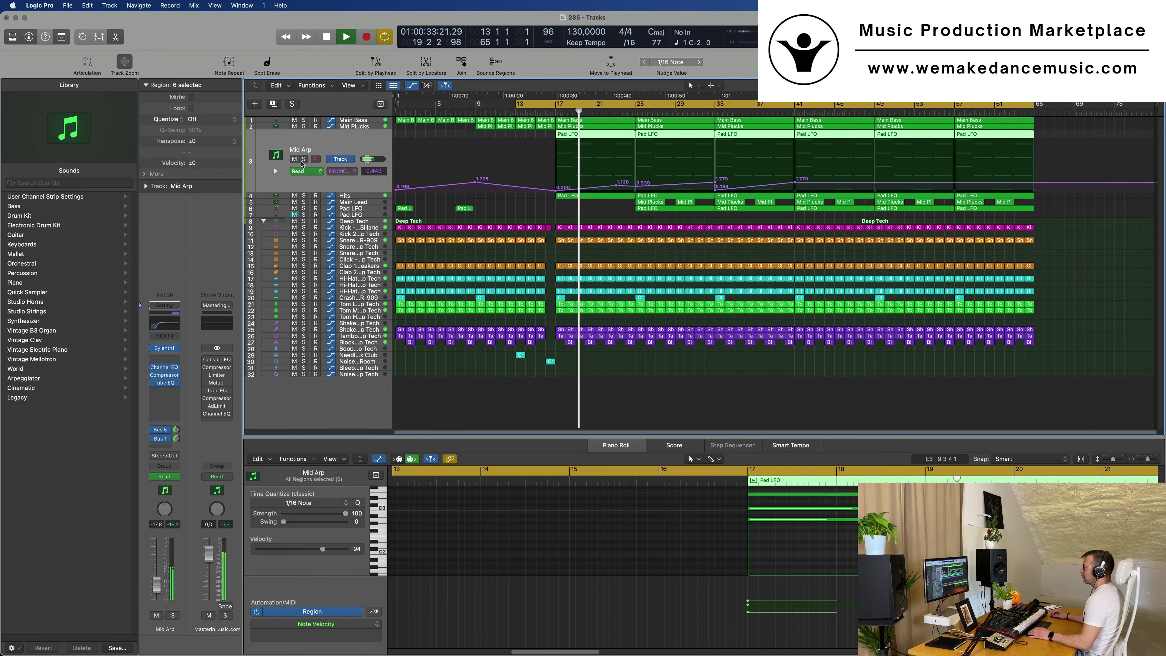
left_click(305, 160)
left_click(304, 159)
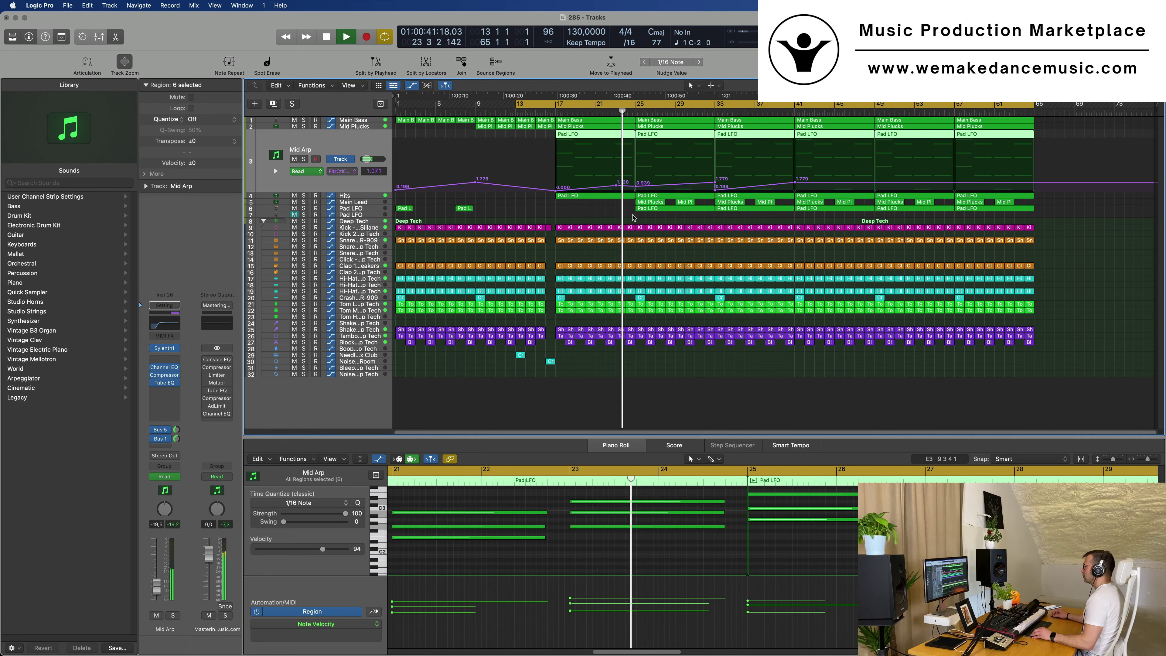
Delete the Main Lead and Pad LFO regions between bars 25 and 33.
left_click_drag(634, 218, 698, 211)
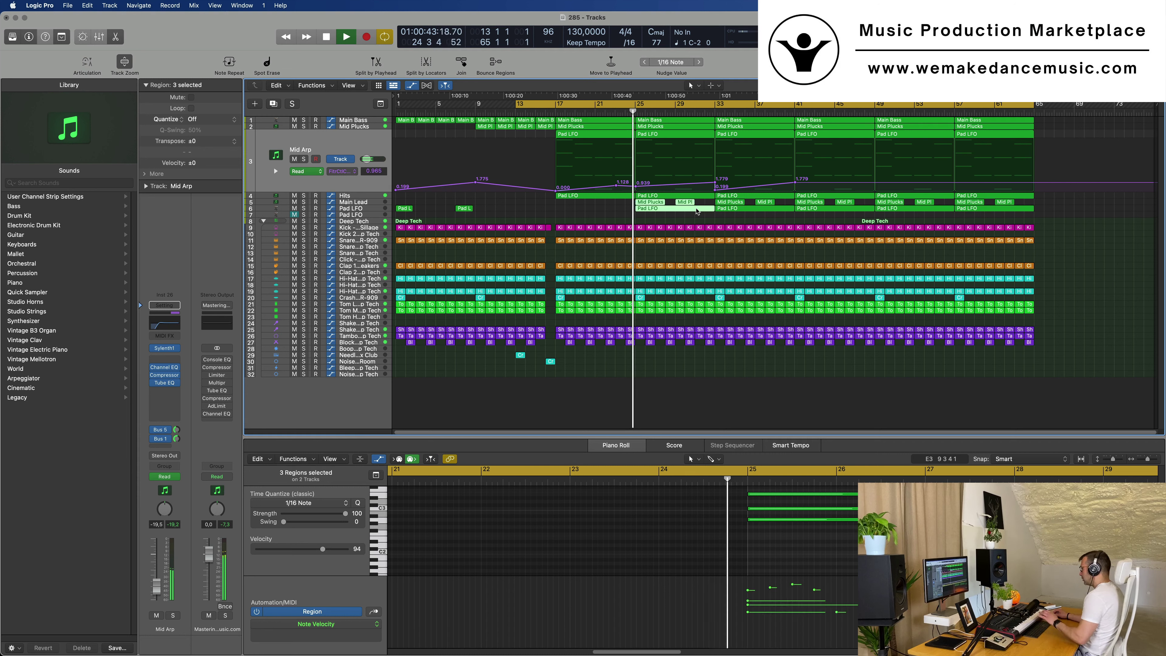
key("Delete")
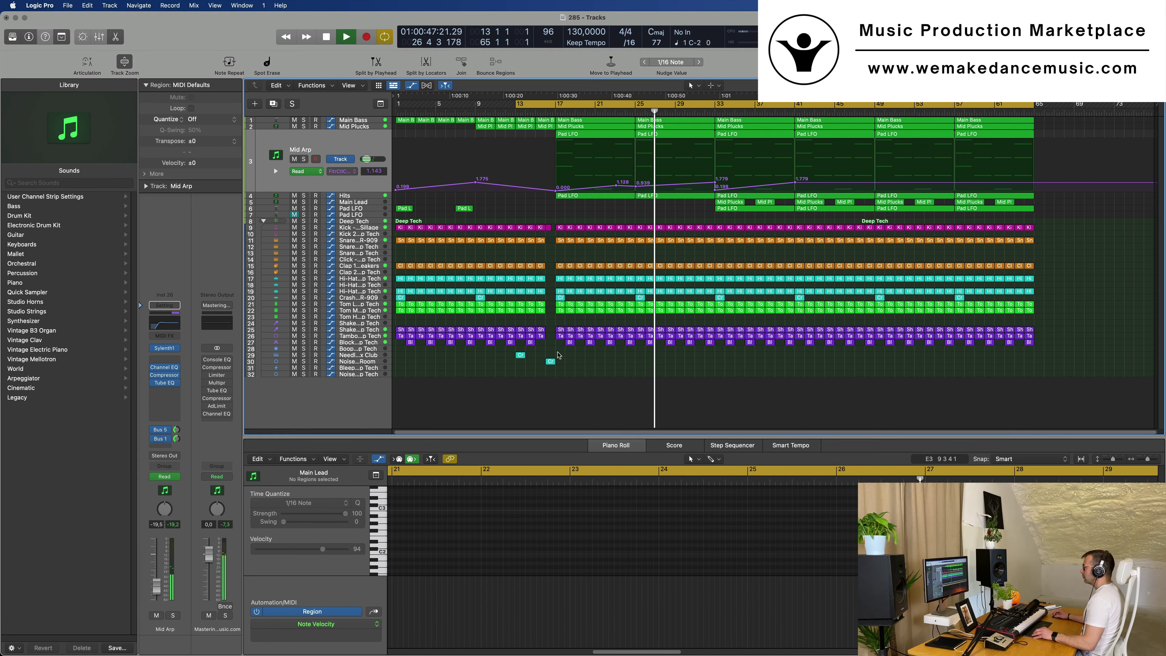
Copy the bar 16 region on the Noise track to bar 24 and the bar 13 Needle track region to bars 19 and 23.
left_click(548, 361)
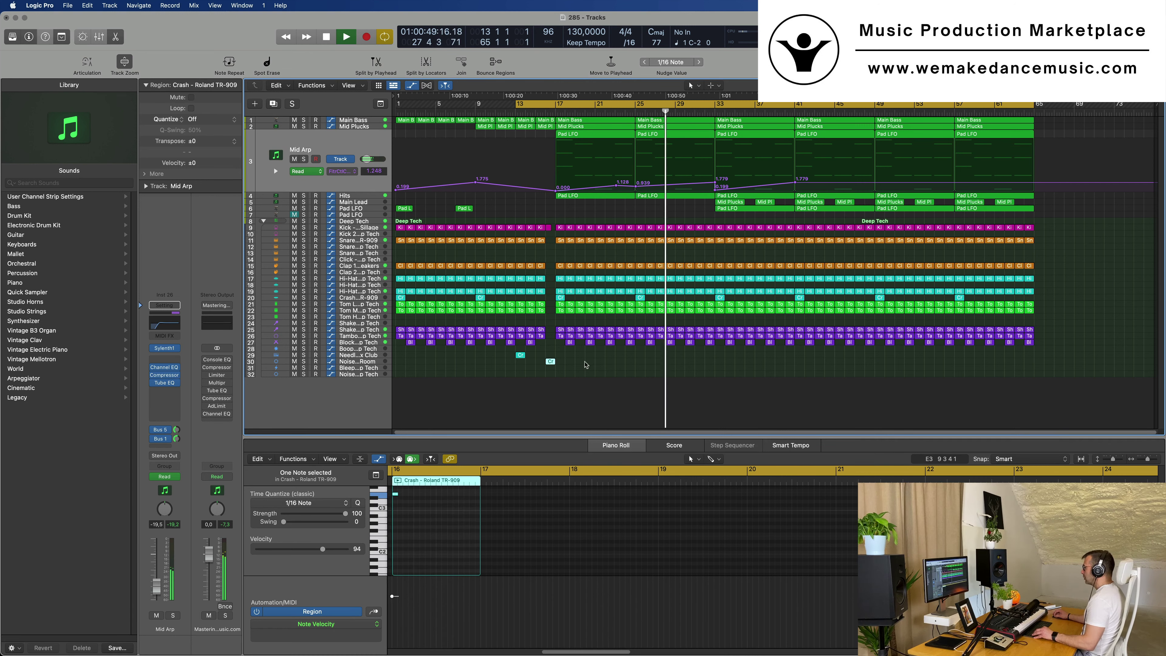
left_click_drag(551, 362, 633, 363)
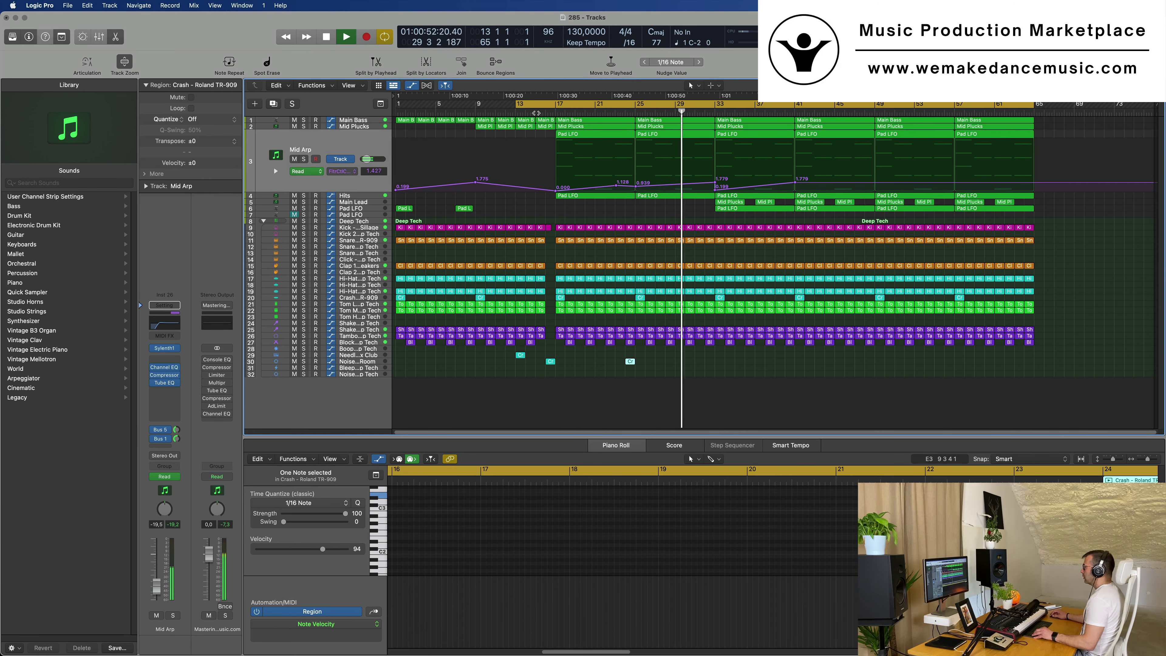
left_click(519, 355)
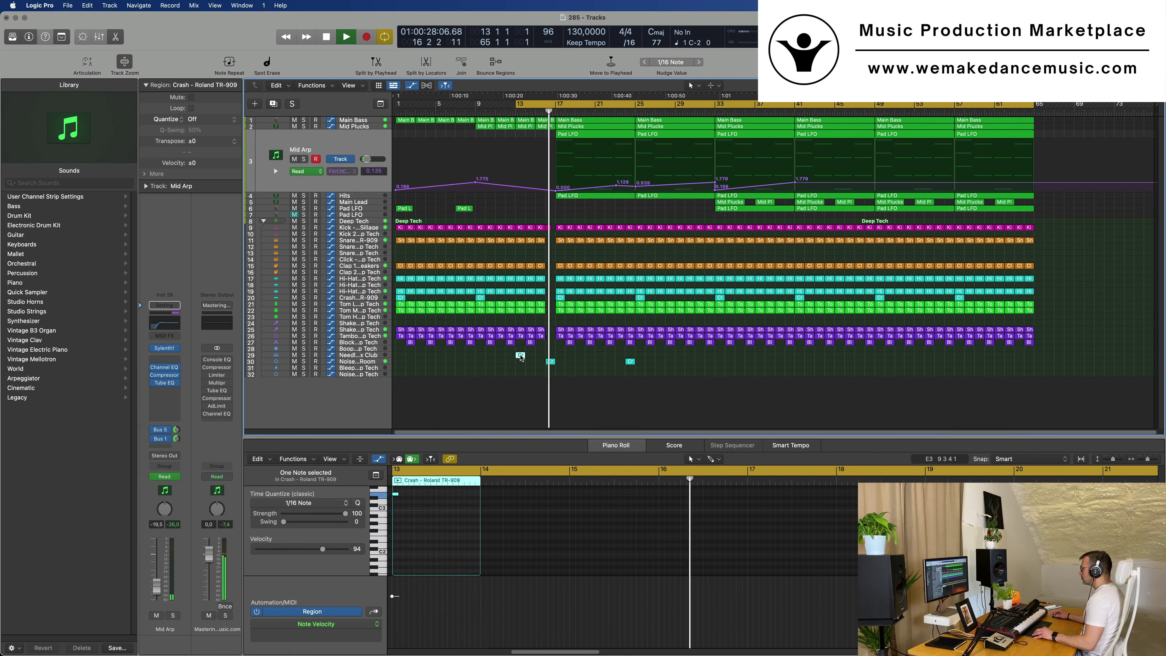
left_click_drag(519, 355, 579, 356)
left_click_drag(580, 359, 611, 363)
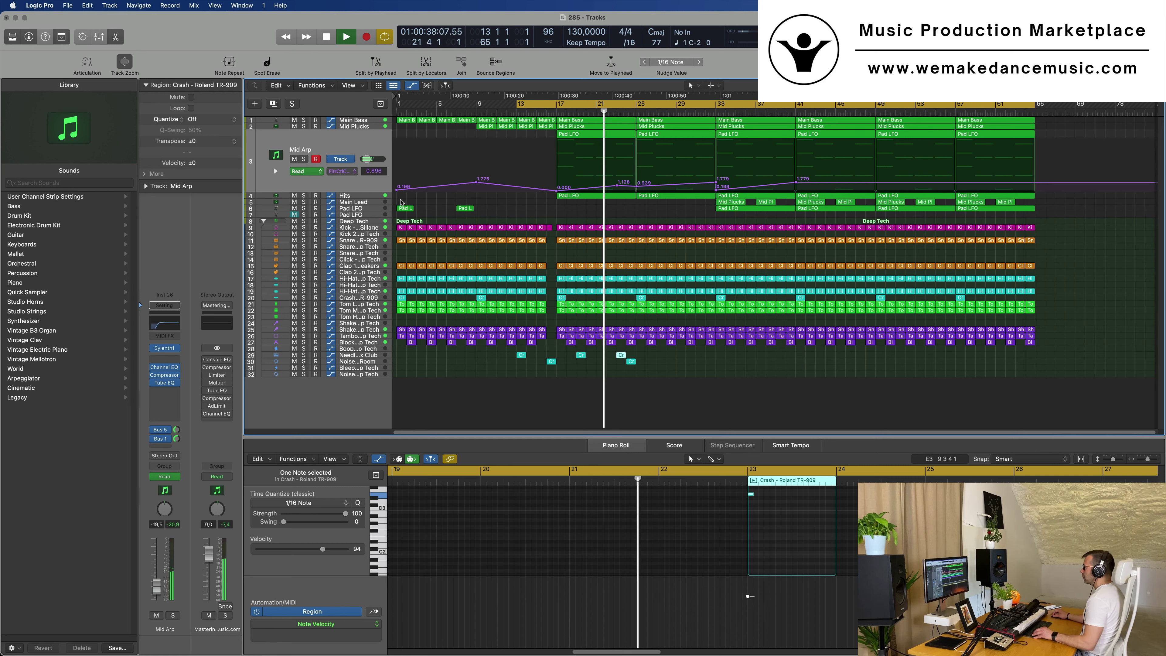
Return the Hits track's automation mode to Read and lower its volume to -17.0 dB.
left_click(354, 196)
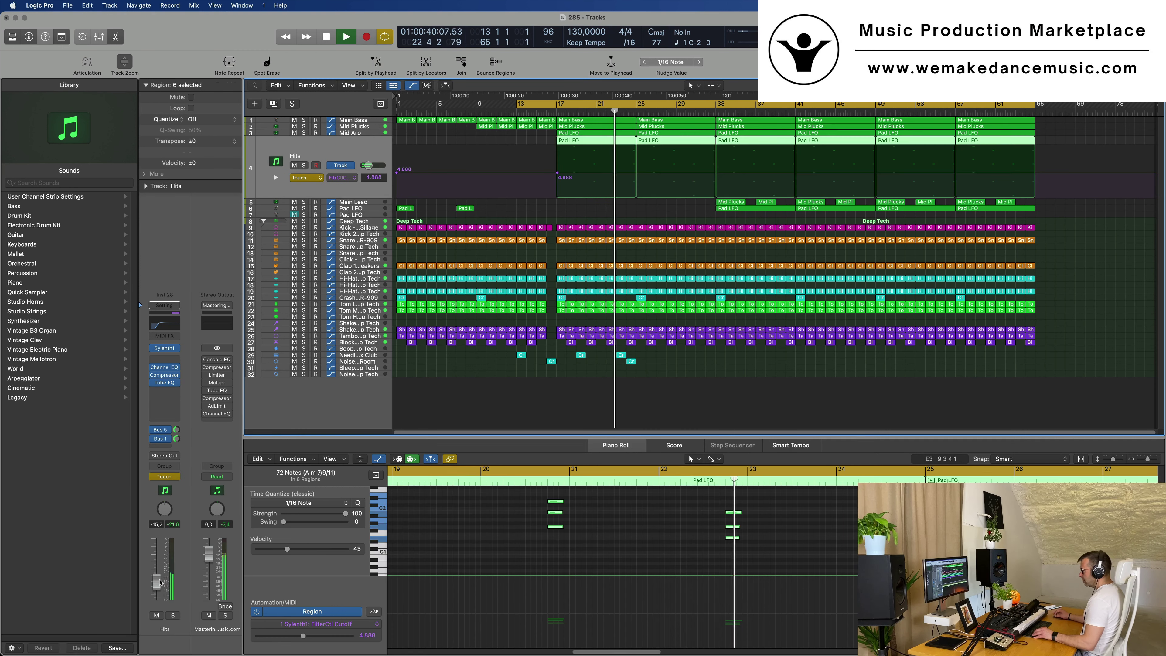
left_click(161, 583)
left_click(164, 477)
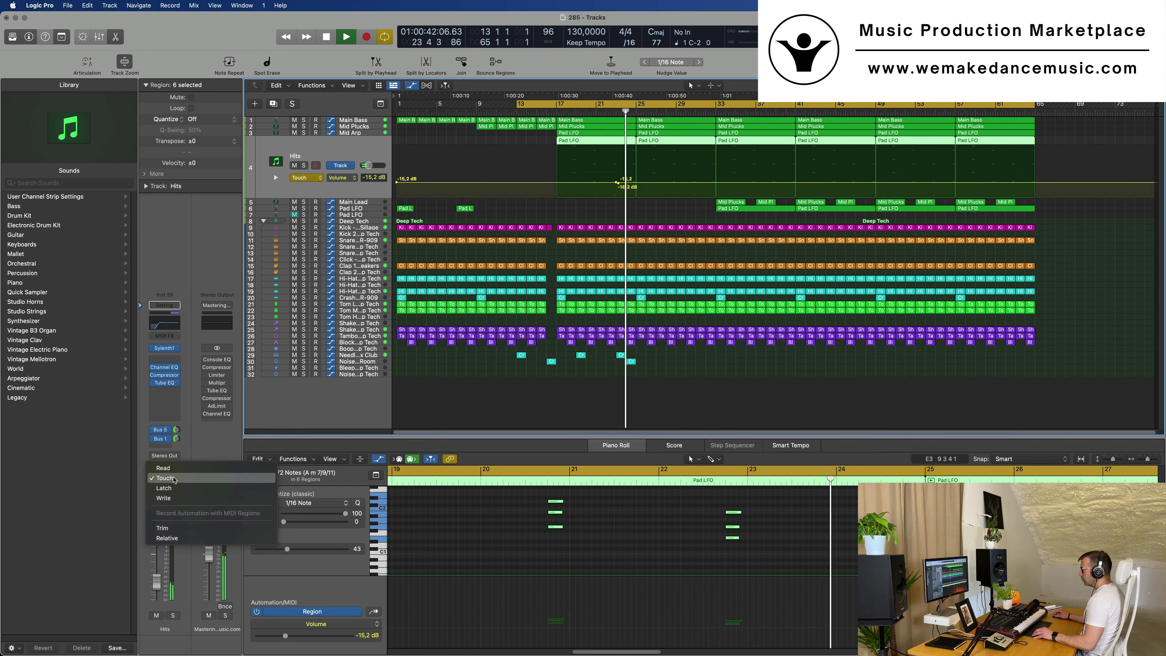
left_click(164, 468)
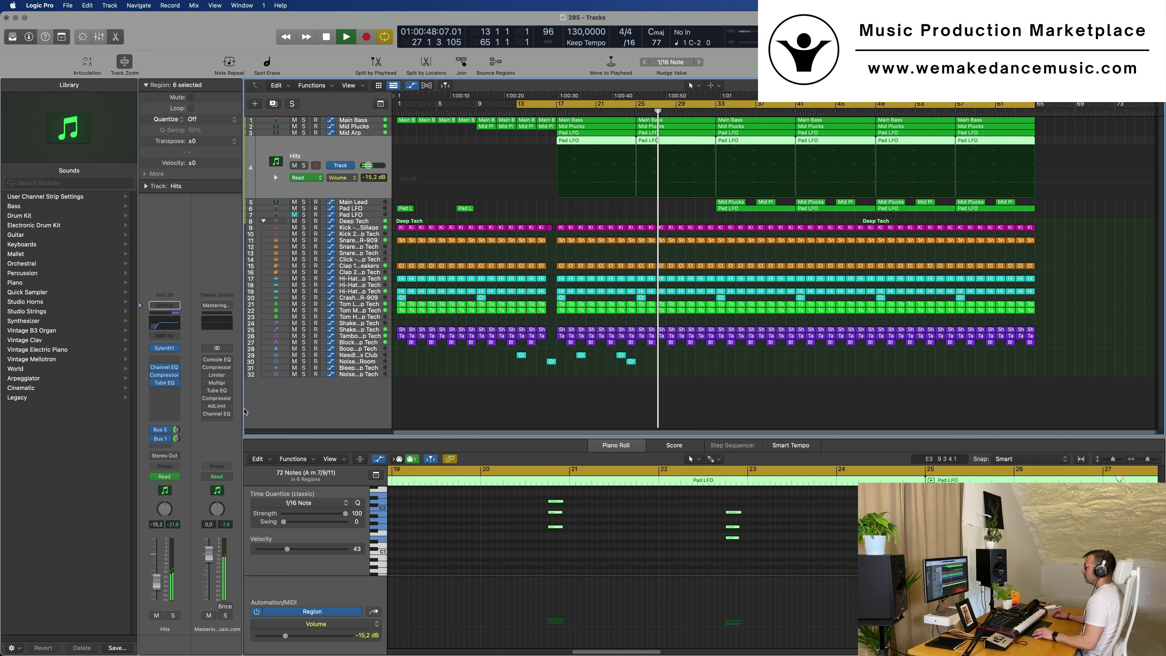
left_click_drag(157, 580, 160, 586)
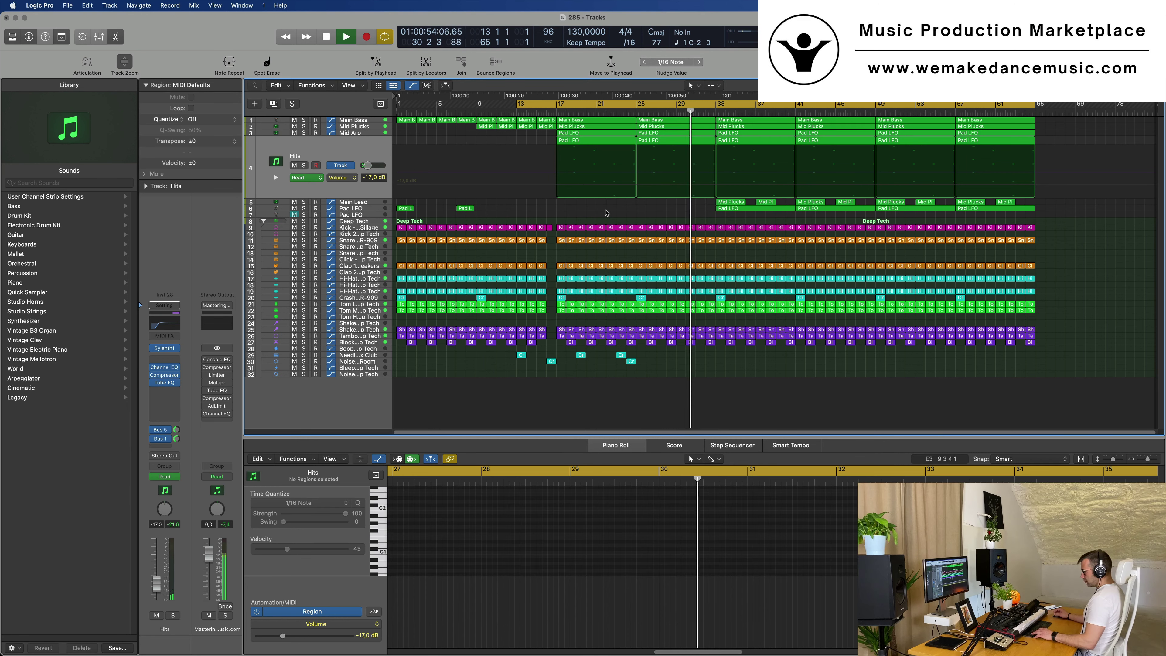
Delete the short Main Lead region at bar 37.
left_click(618, 196)
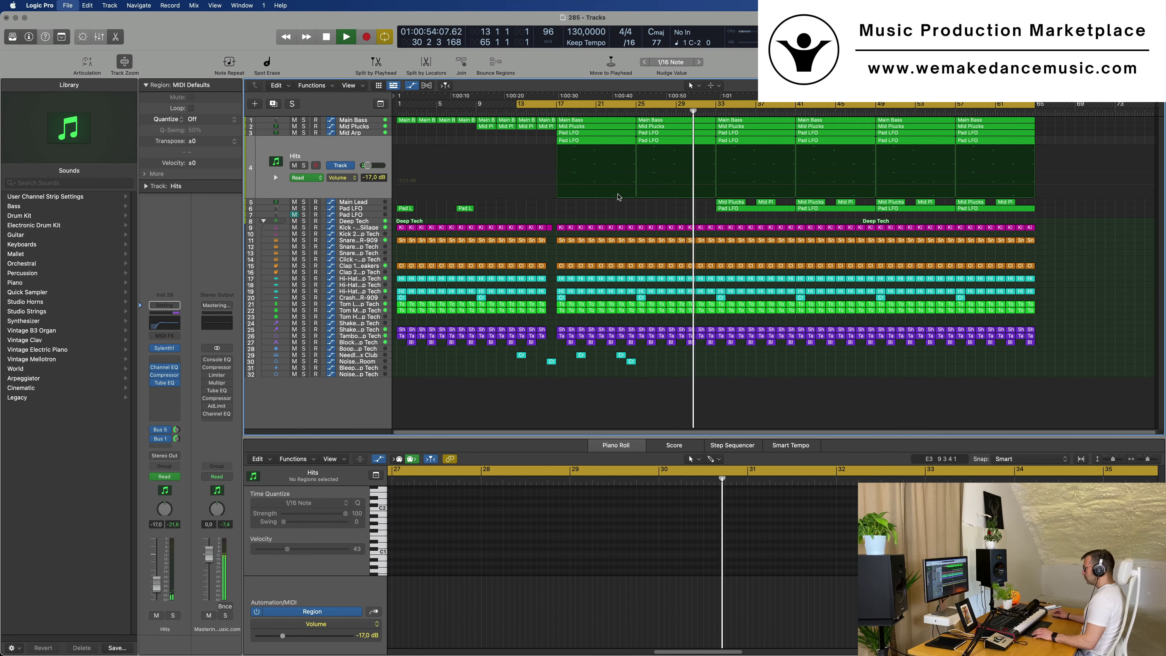
left_click(611, 217, "ctrl+alt")
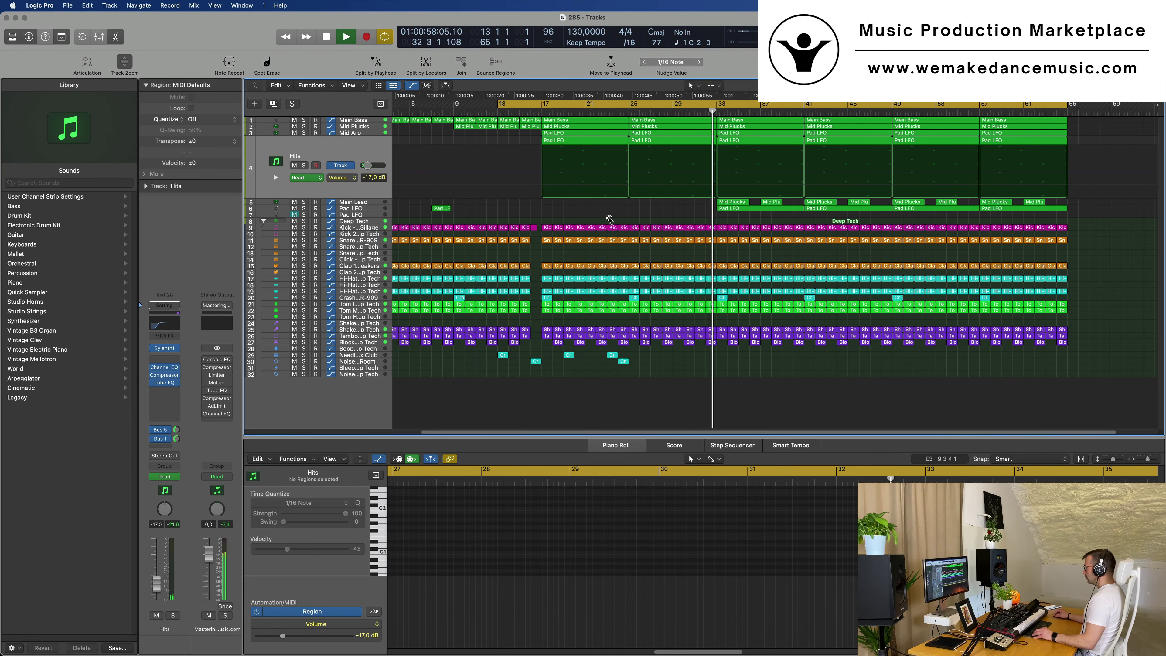
left_click(612, 217, "ctrl+alt")
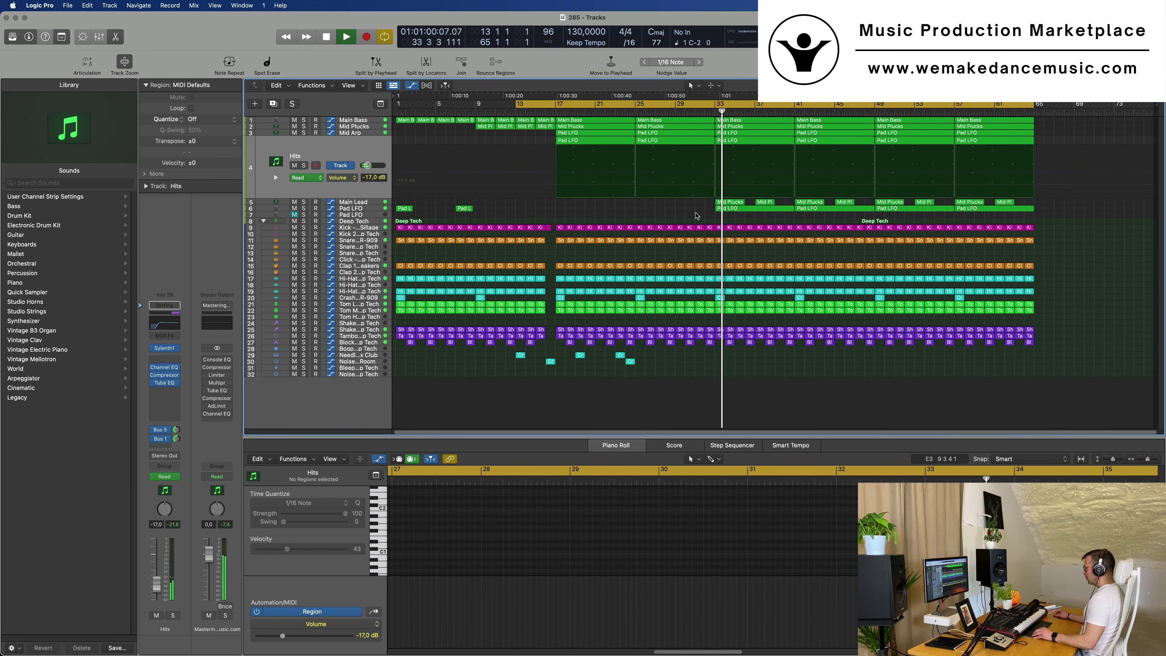
key("Down")
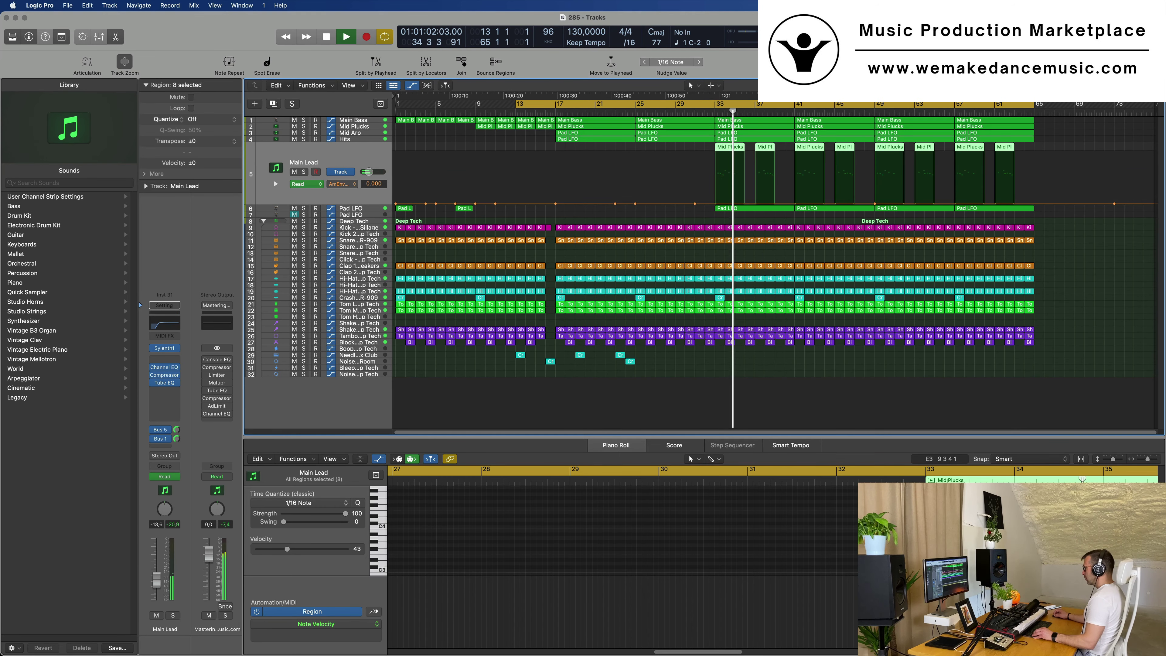
left_click(704, 111)
left_click_drag(786, 146, 756, 149)
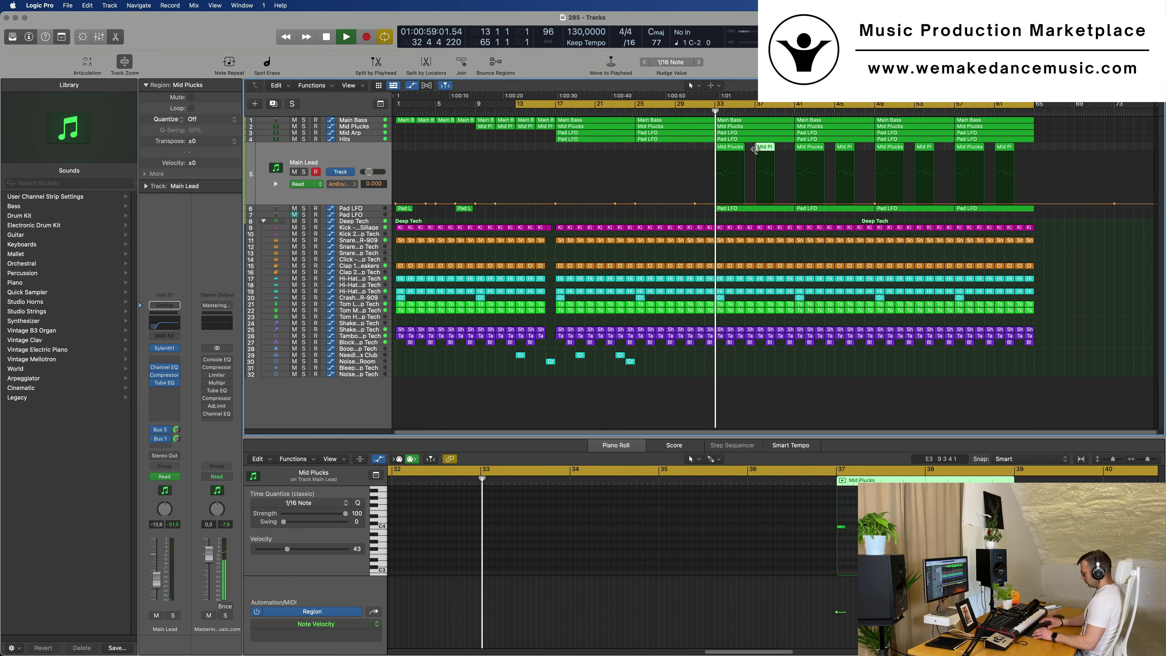
key("Delete")
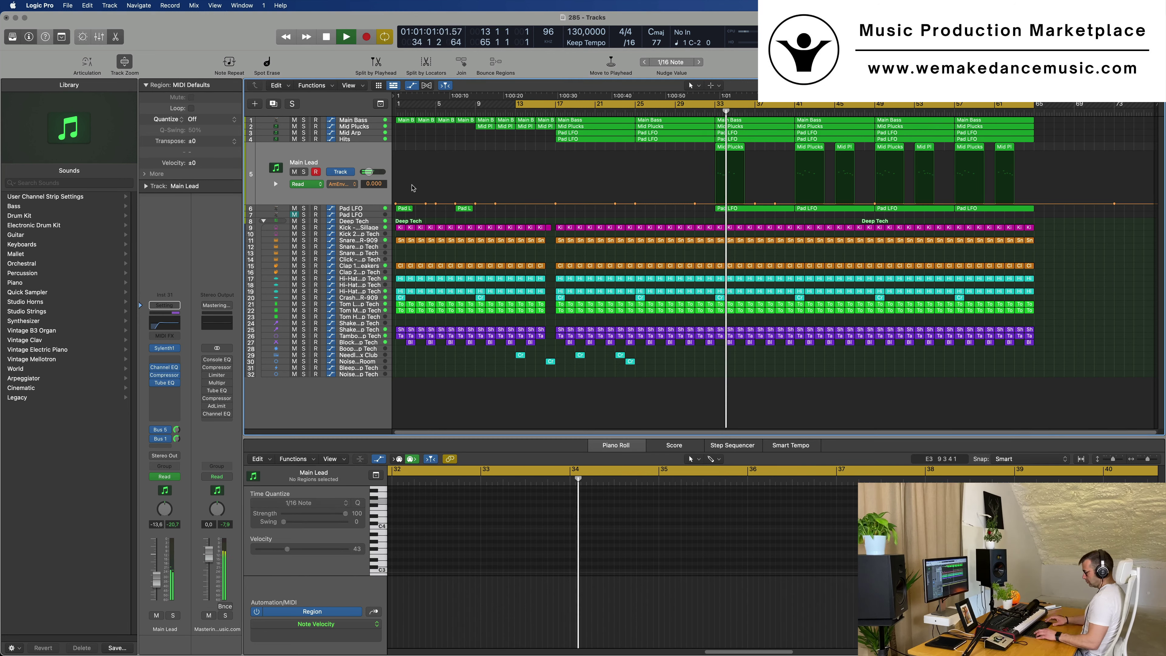
Clear the Main Lead track's visible automation and lower its volume to -14.6 dB.
key("ctrl+super+BackSpace")
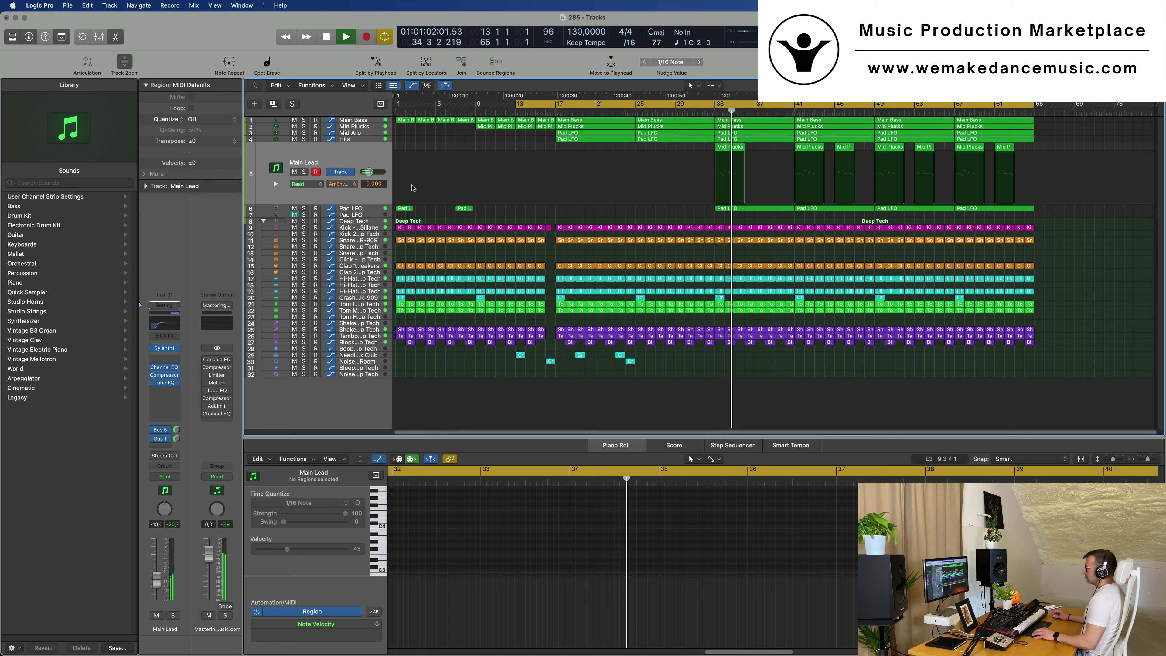
left_click(376, 165)
left_click_drag(157, 580, 158, 583)
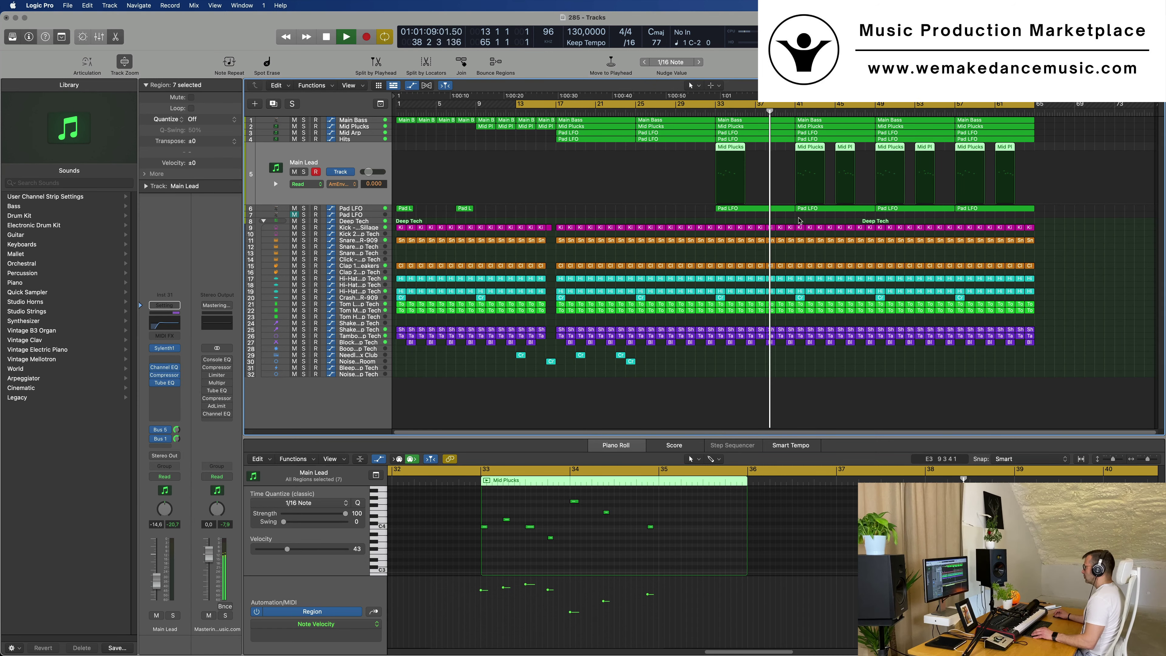
Delete all drum regions between bars 41 and 49 to create a break.
left_click_drag(800, 221, 867, 364)
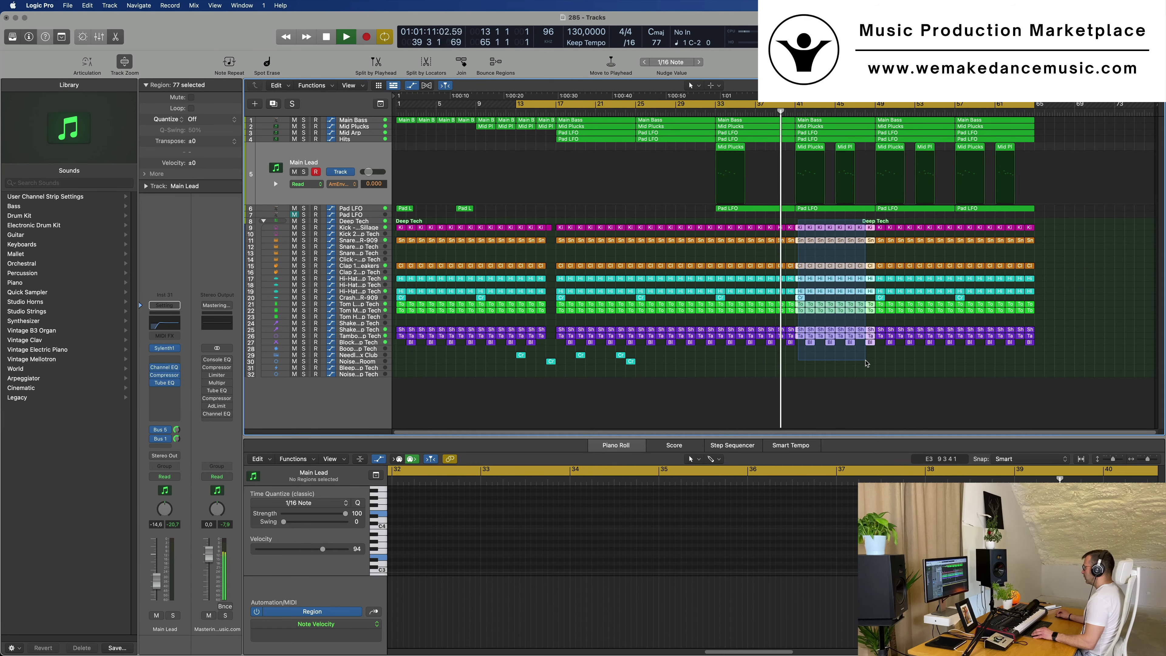
key("Delete")
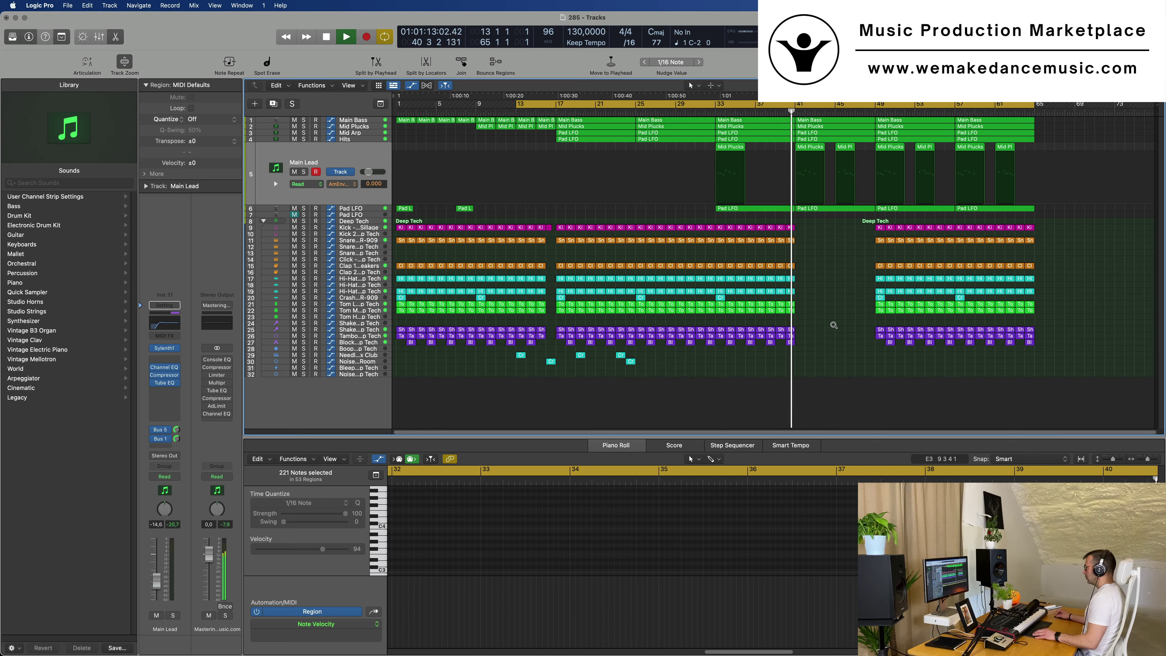
scroll(834, 324, "up", 5)
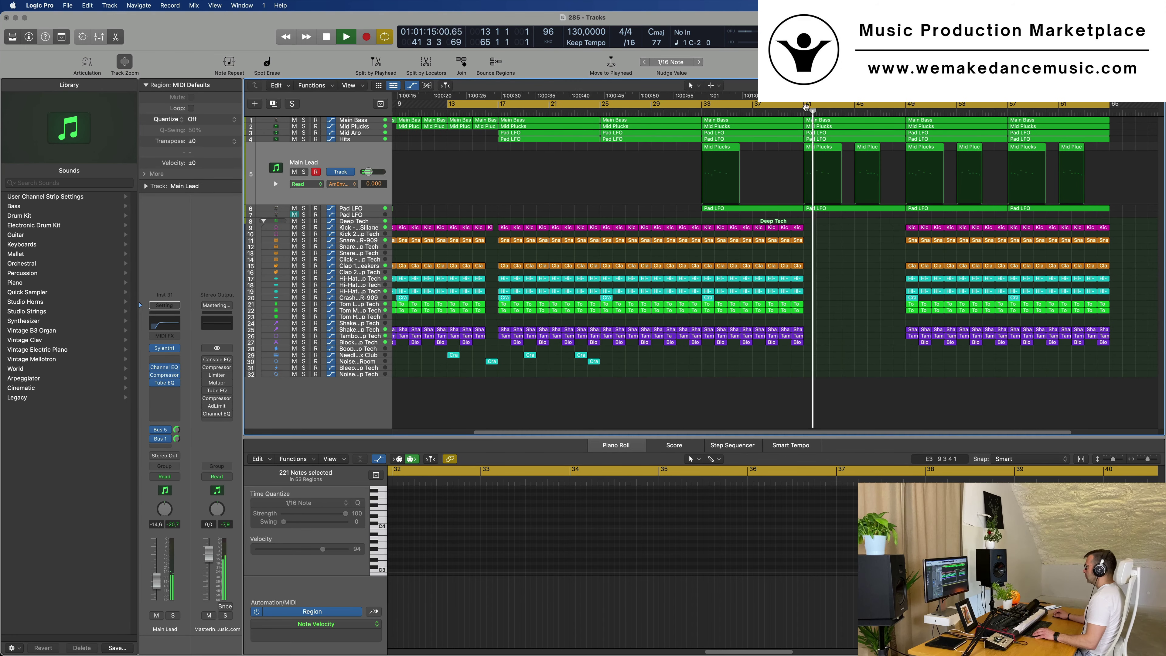
left_click(770, 111)
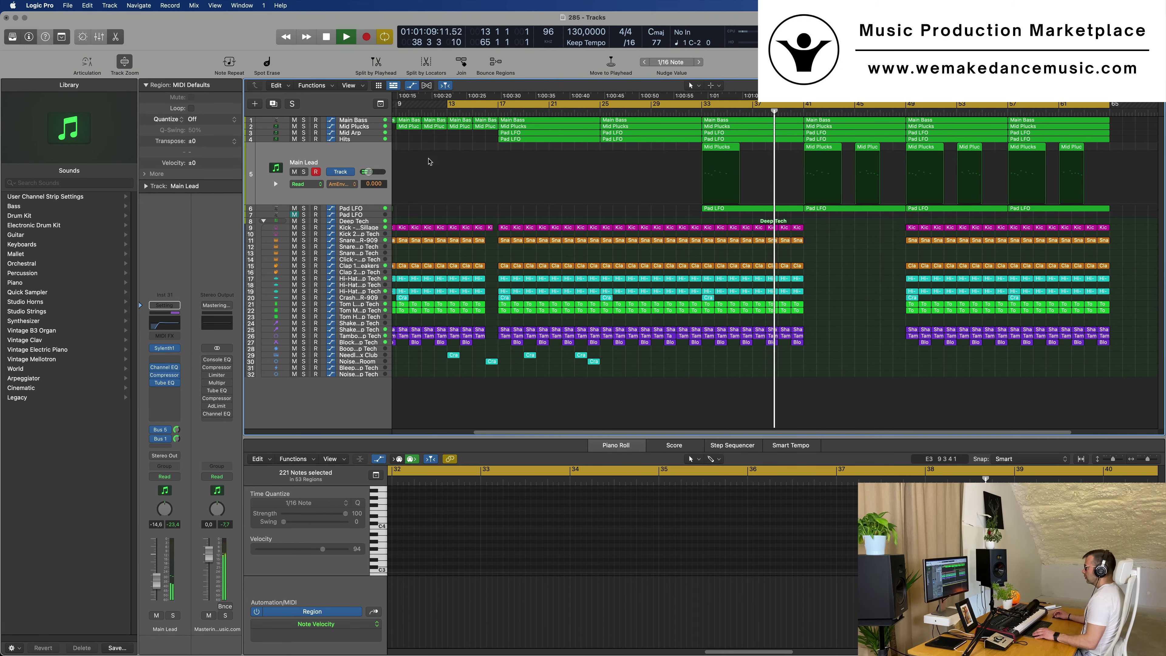
Name all regions in the arrangement by their tracks.
key("super+a")
right_click(843, 131)
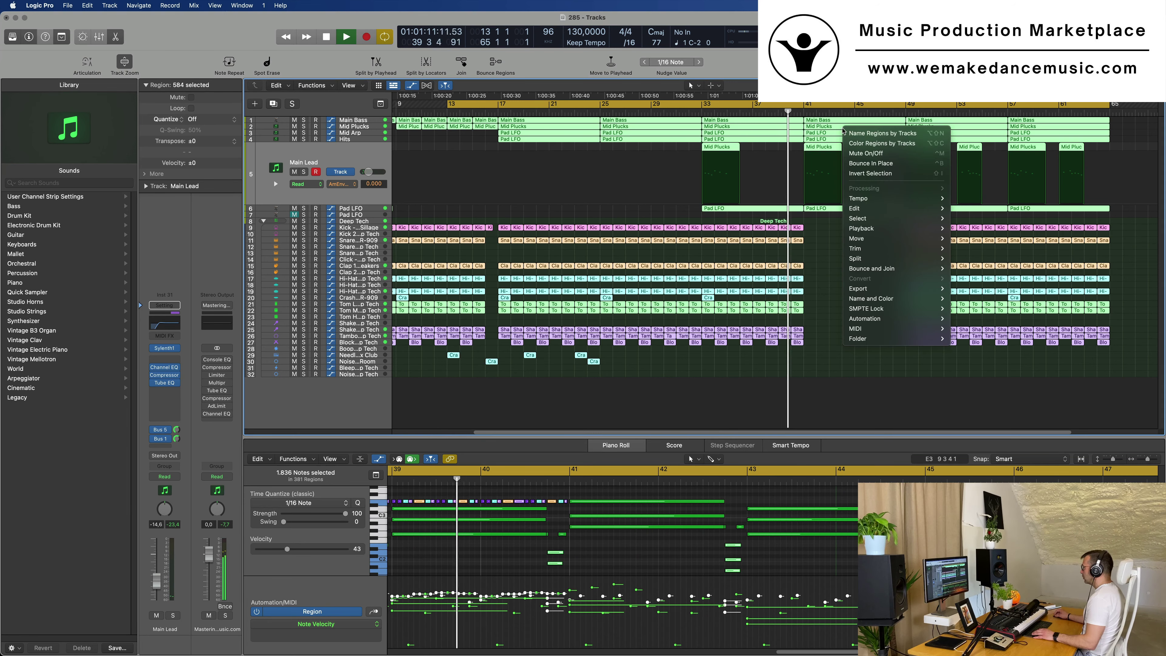
left_click(847, 133)
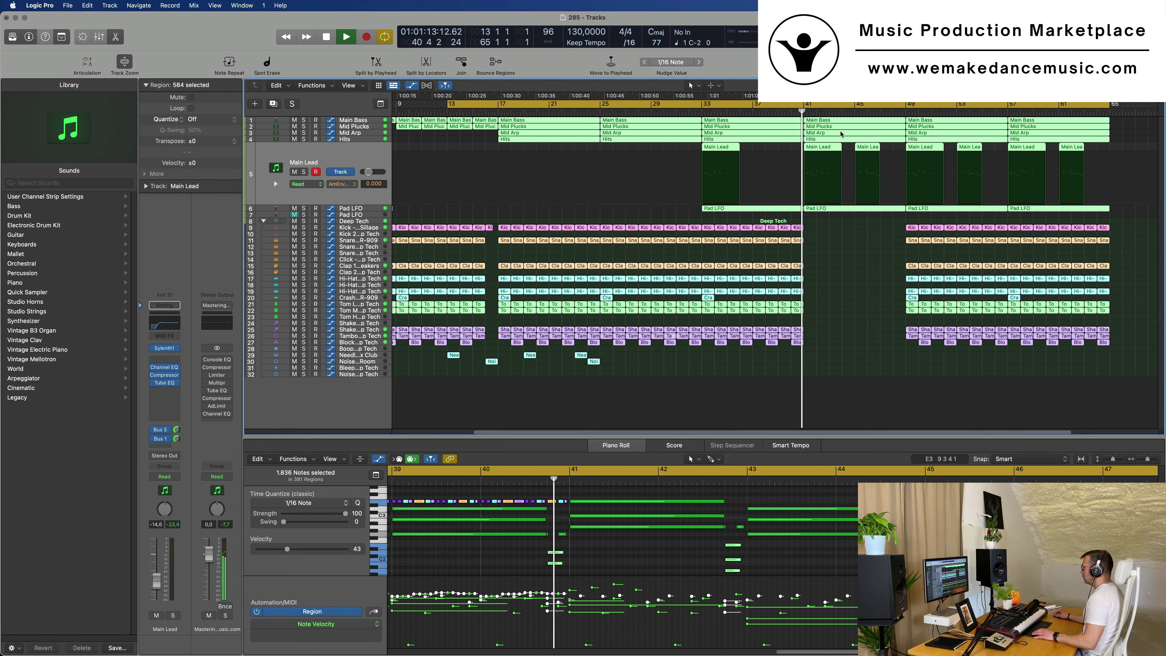
left_click(848, 257)
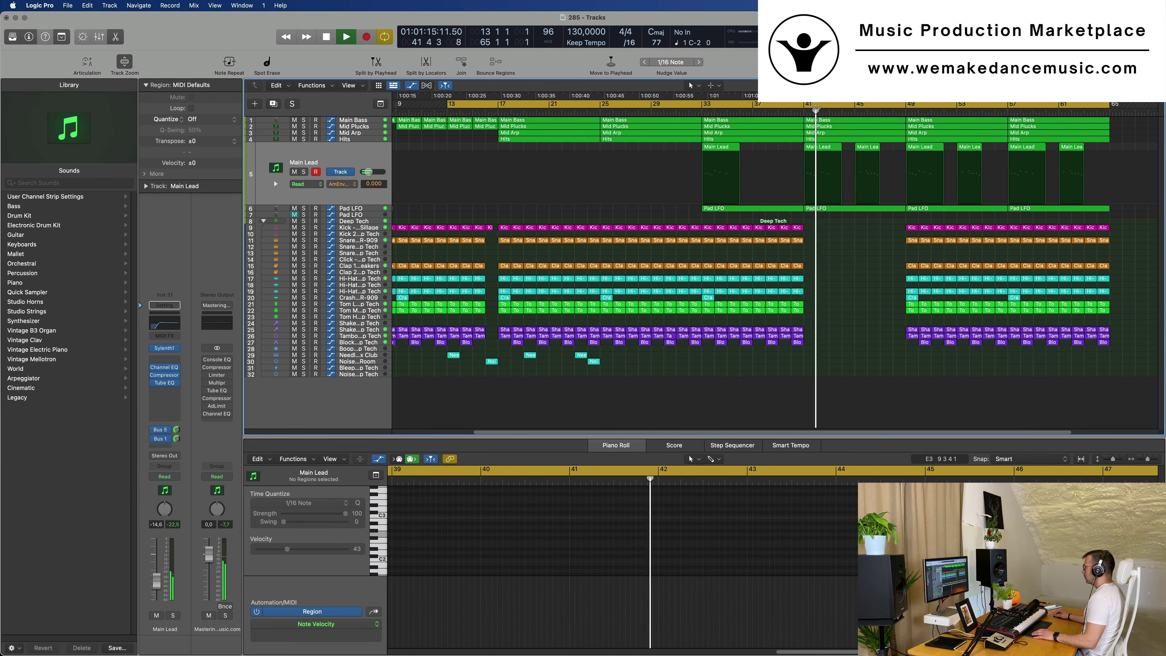
Delete the Mid Arp and Mid Plucks regions between bars 41 and 49.
left_click(838, 133)
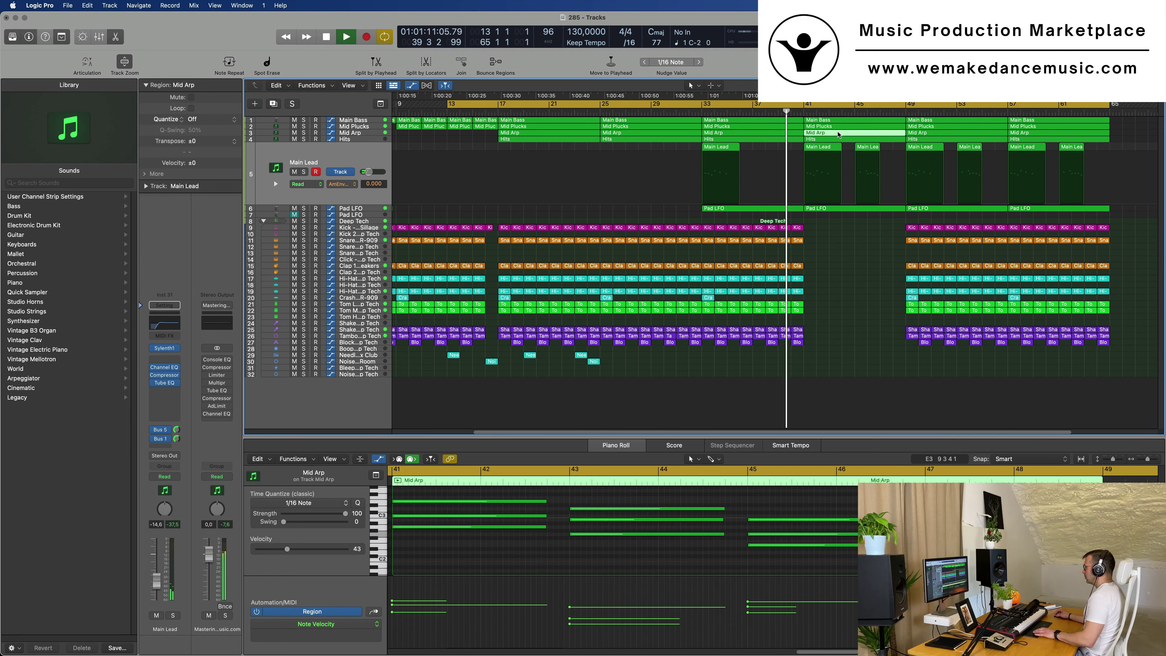
key("Delete")
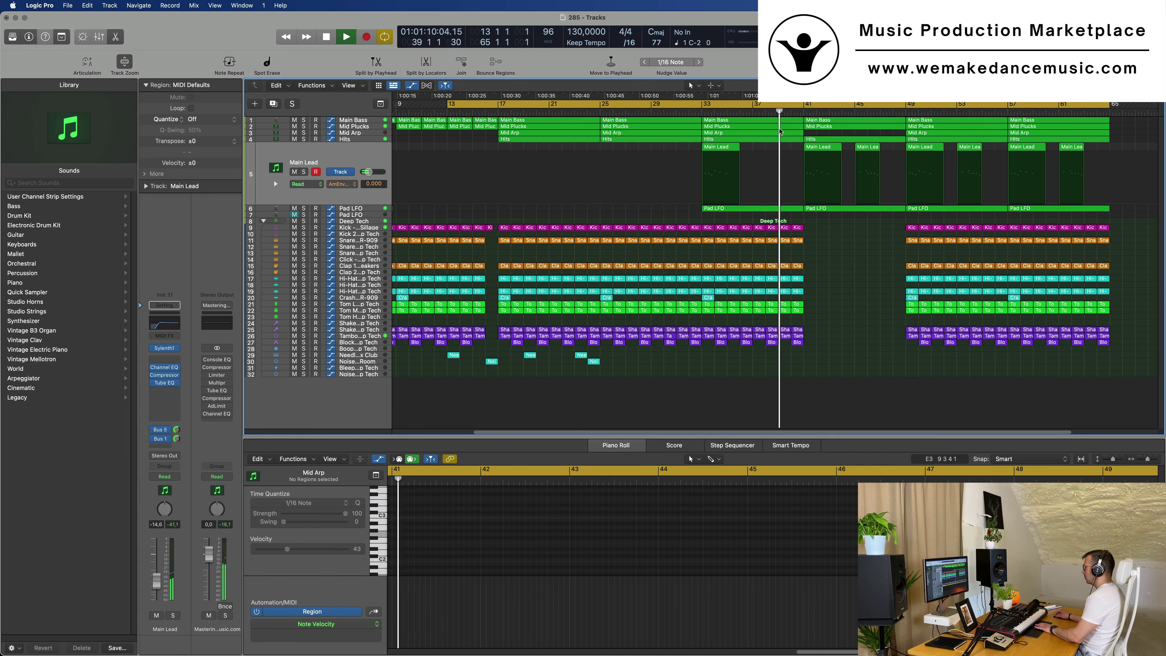
left_click(827, 128)
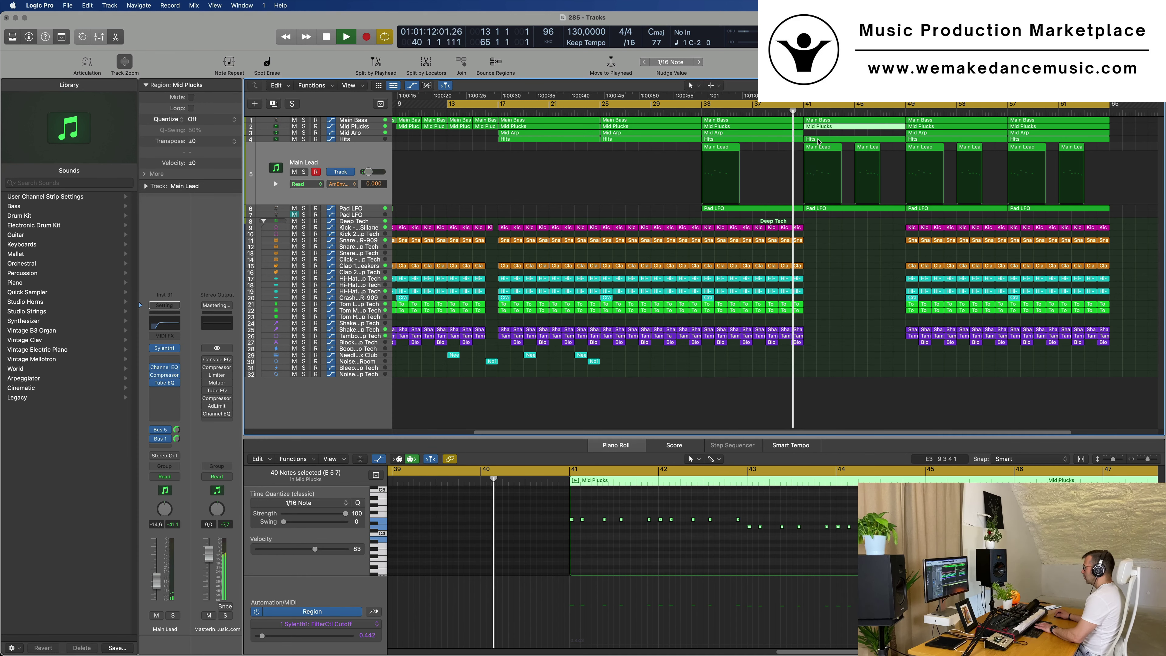
key("Delete")
Delete all regions on the Hits track.
left_click(819, 140)
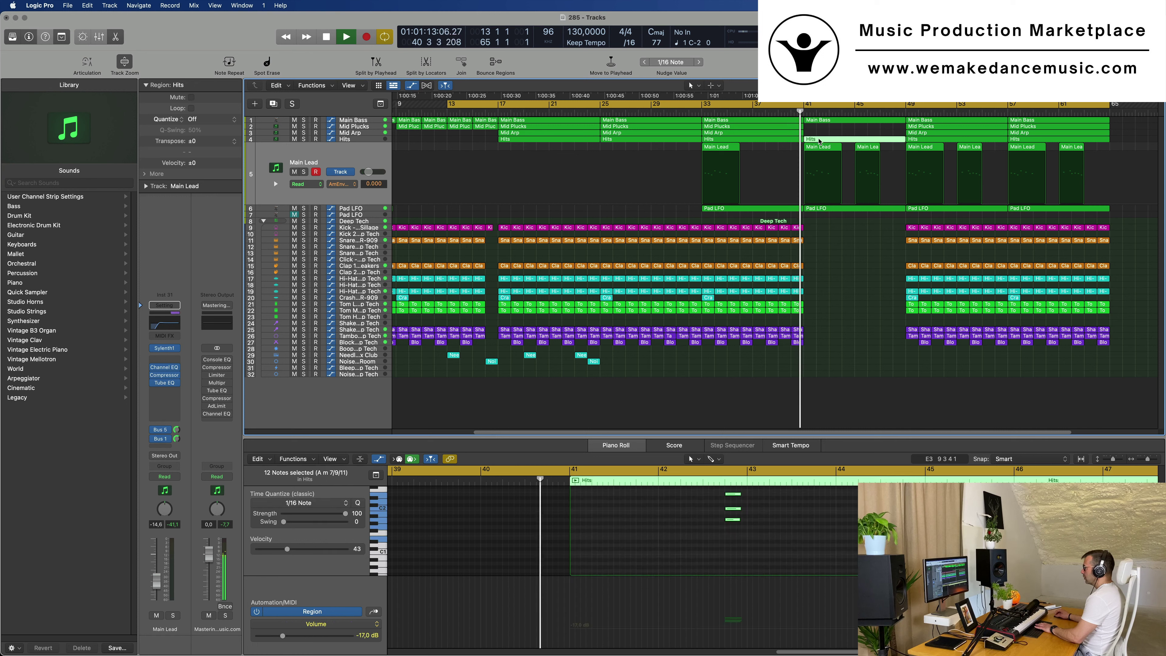
left_click(374, 140)
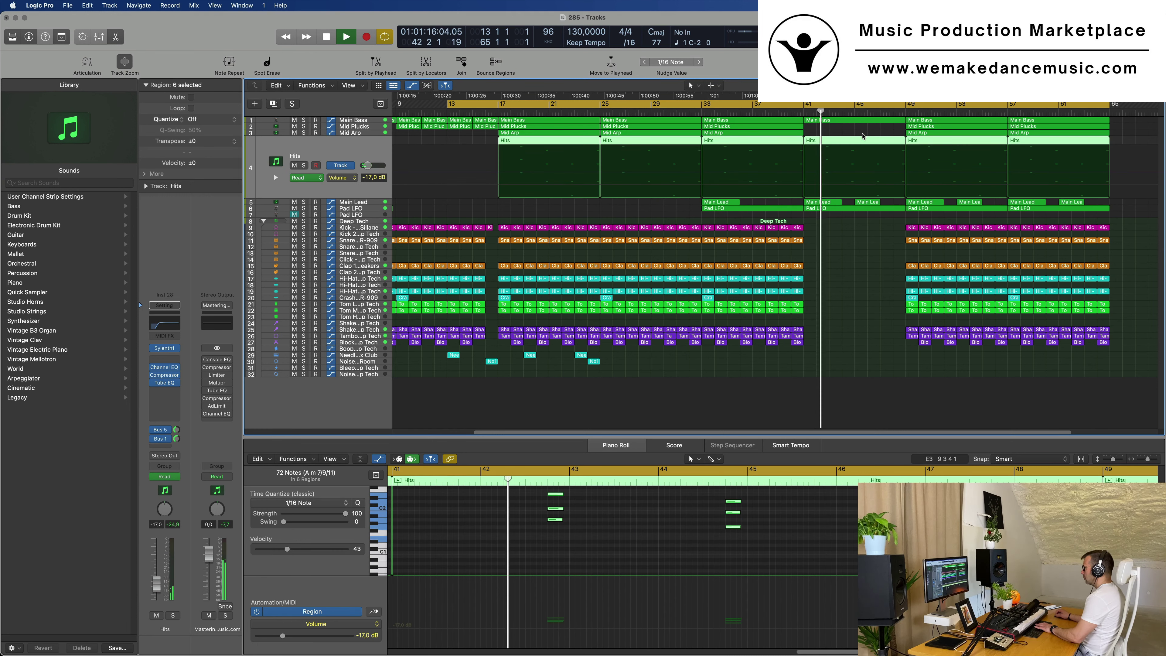
key("Delete")
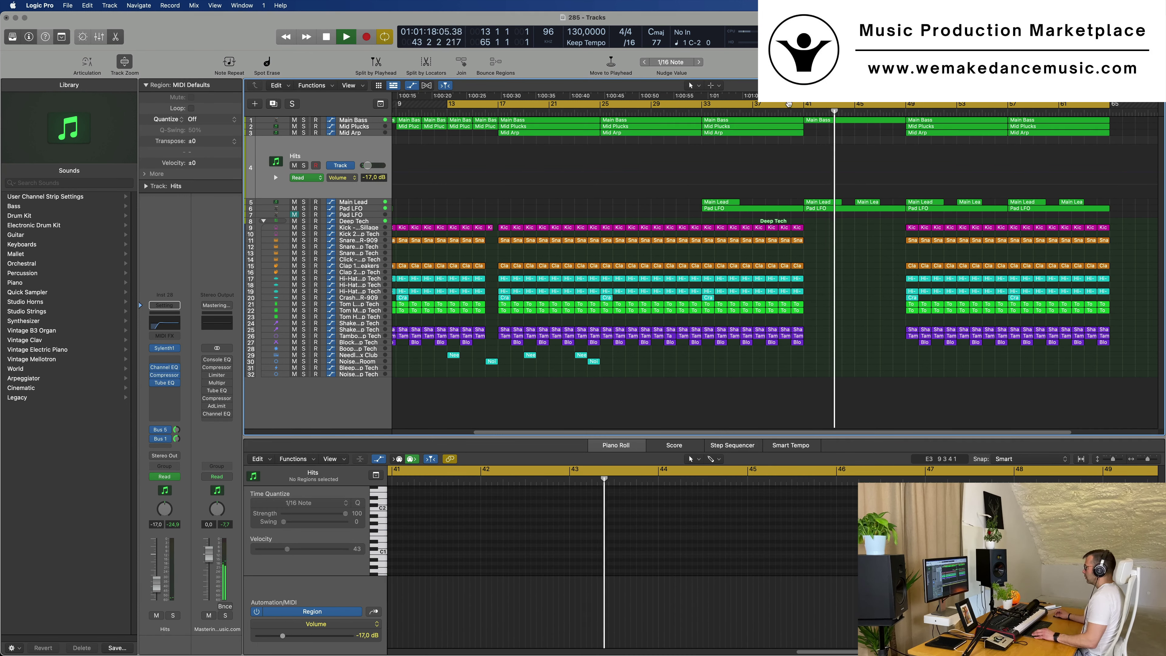
Drop the Main Bass cutoff automation to 0.0 % at bar 41.
left_click(362, 124)
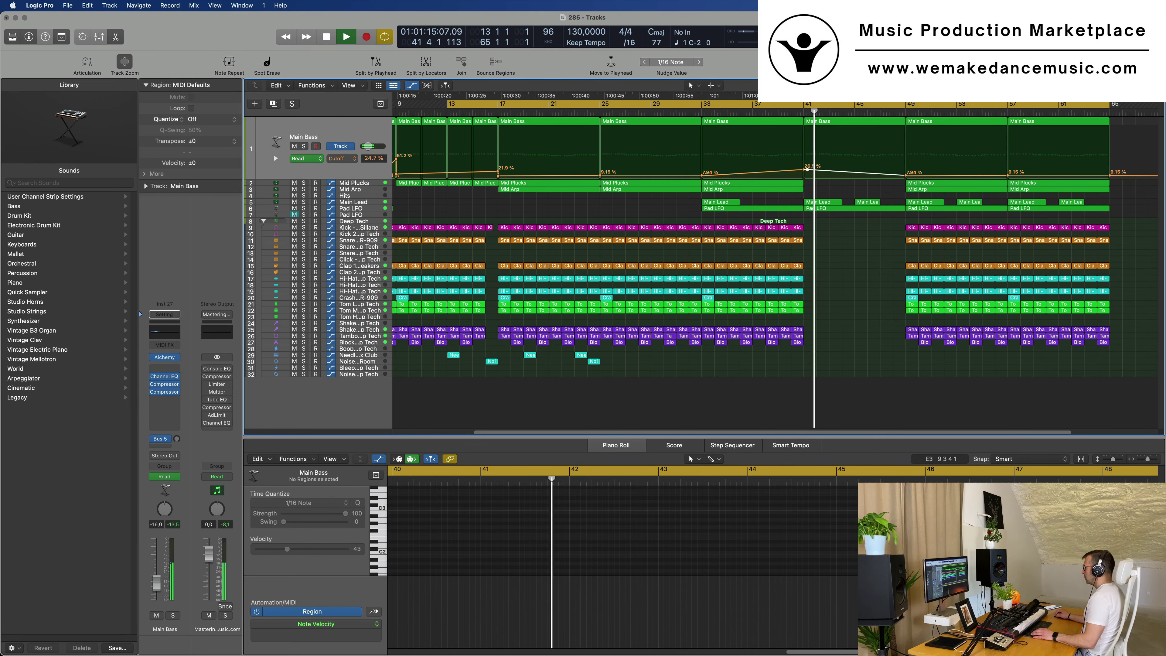
left_click_drag(809, 171, 807, 183)
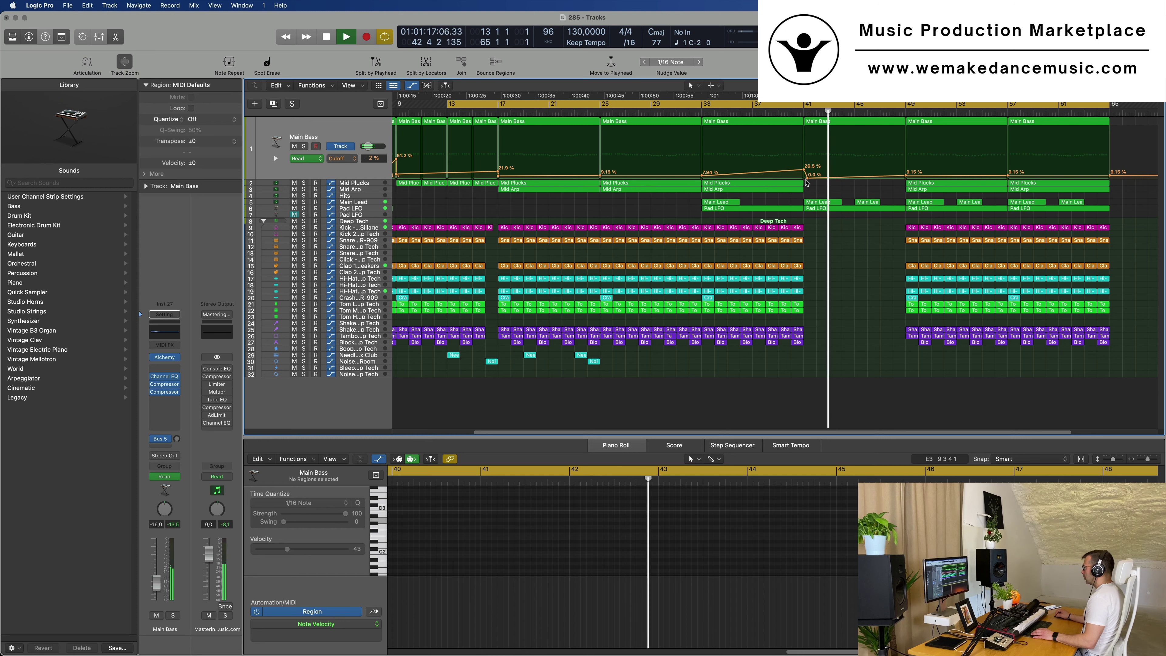
Duplicate the Main Bass track and copy the bar 41 bass region onto the new track.
left_click(826, 123)
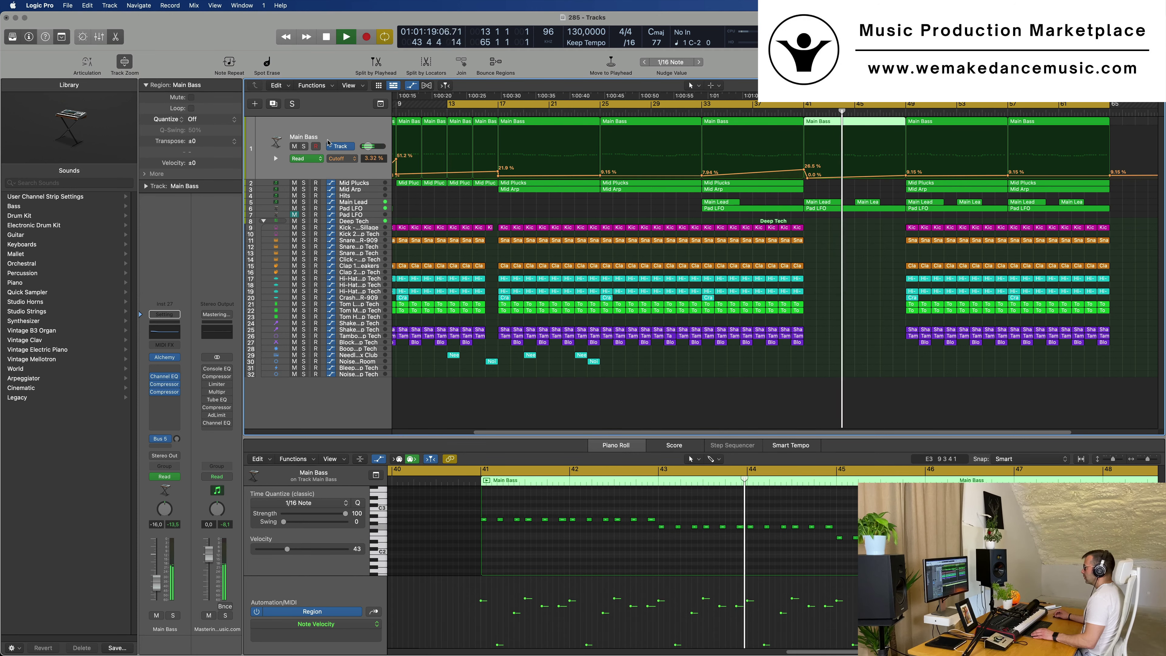
key("super+d")
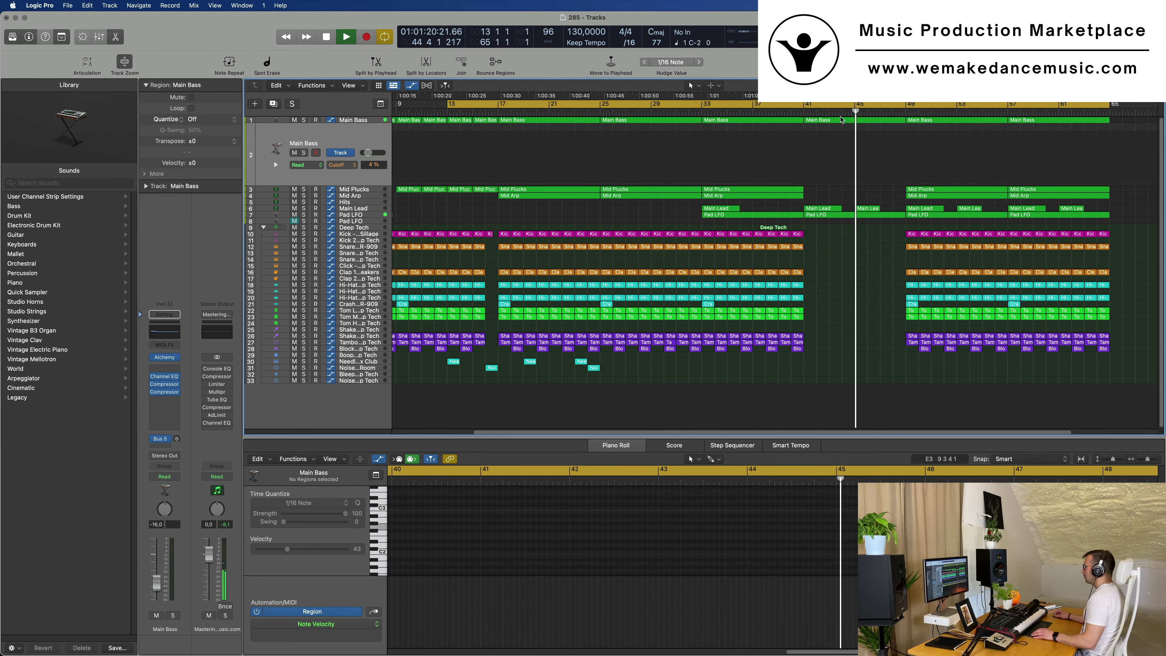
left_click_drag(842, 120, 842, 152)
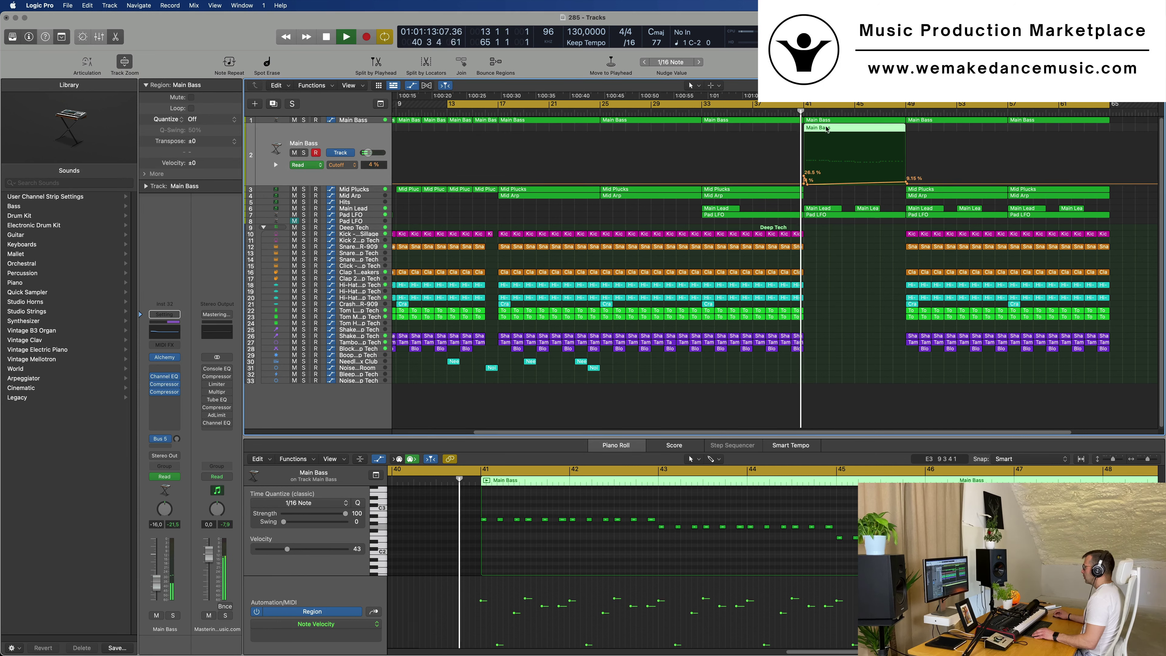
Replace the short repeated notes in the duplicated Main Bass region at bar 41 with sustained two-bar notes through bar 49.
left_click_drag(499, 513, 661, 524)
key("Delete")
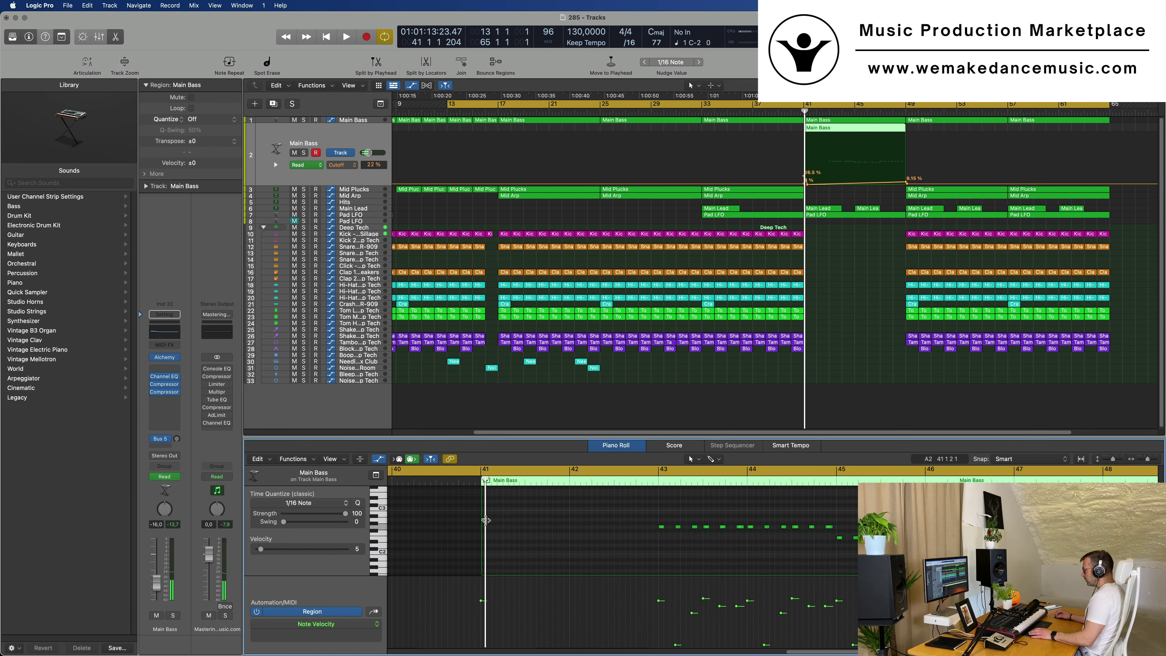
left_click_drag(484, 519, 832, 533)
key("Delete")
left_click_drag(664, 526, 824, 533)
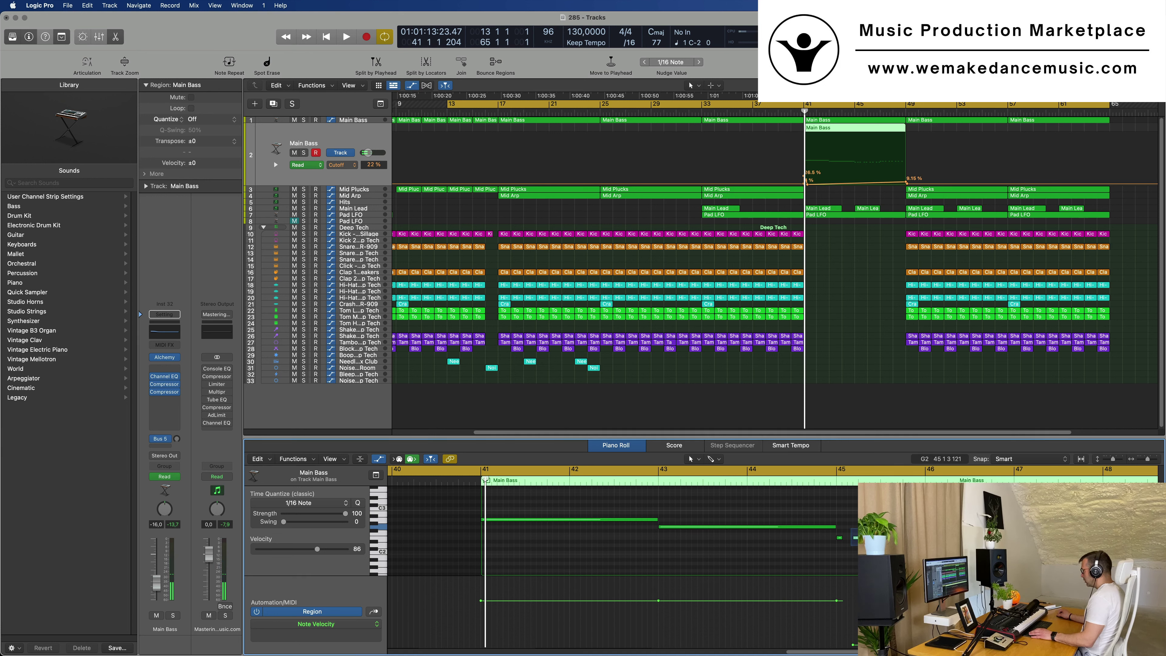
left_click_drag(1012, 546, 1016, 547)
key("Delete")
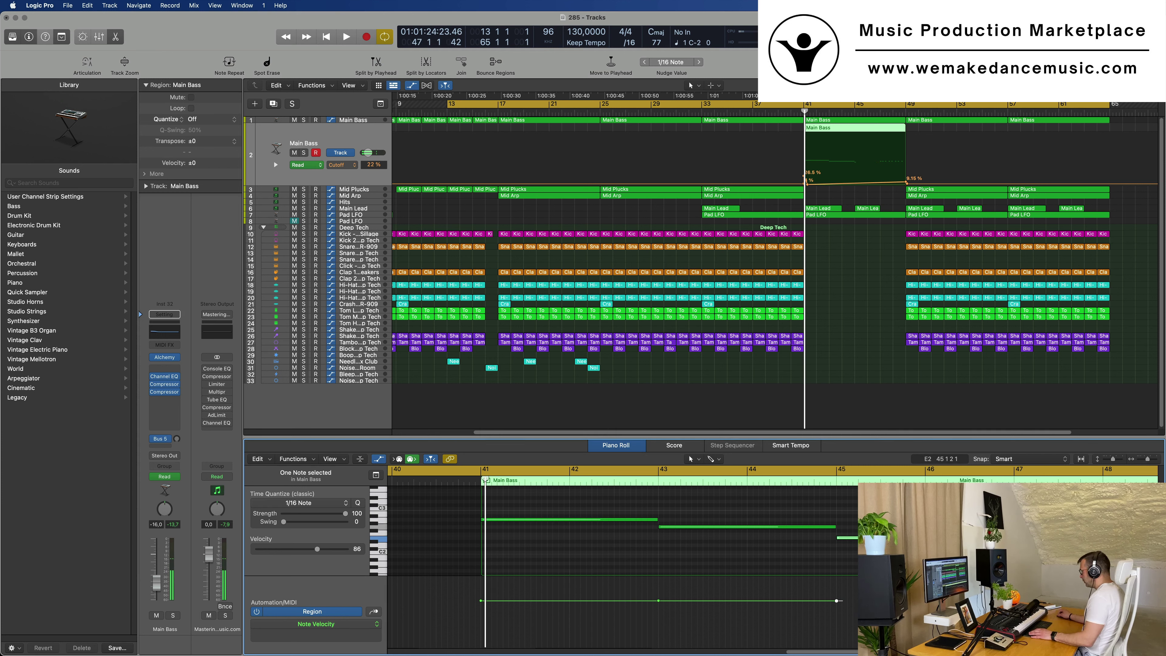
scroll(845, 537, "right", 5)
left_click_drag(824, 523, 863, 540)
key("Delete")
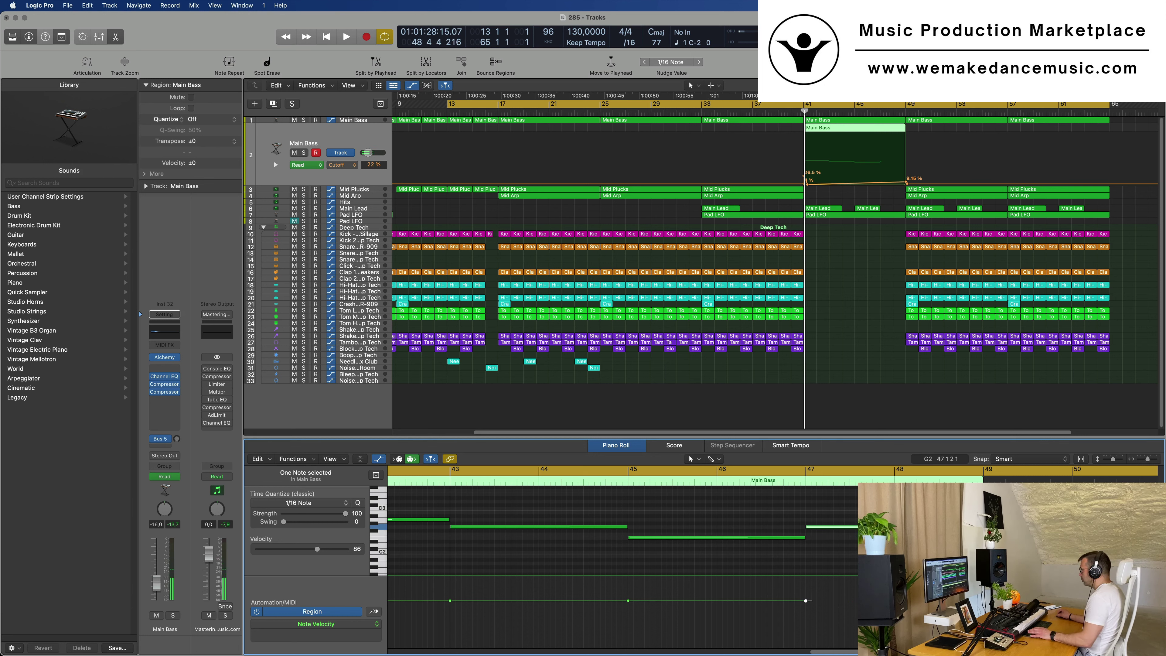
Cycle playback over bars 41 to 49 and lengthen the Decay and Release of the duplicated Main Bass in Alchemy.
left_click_drag(811, 104, 904, 113)
key("space")
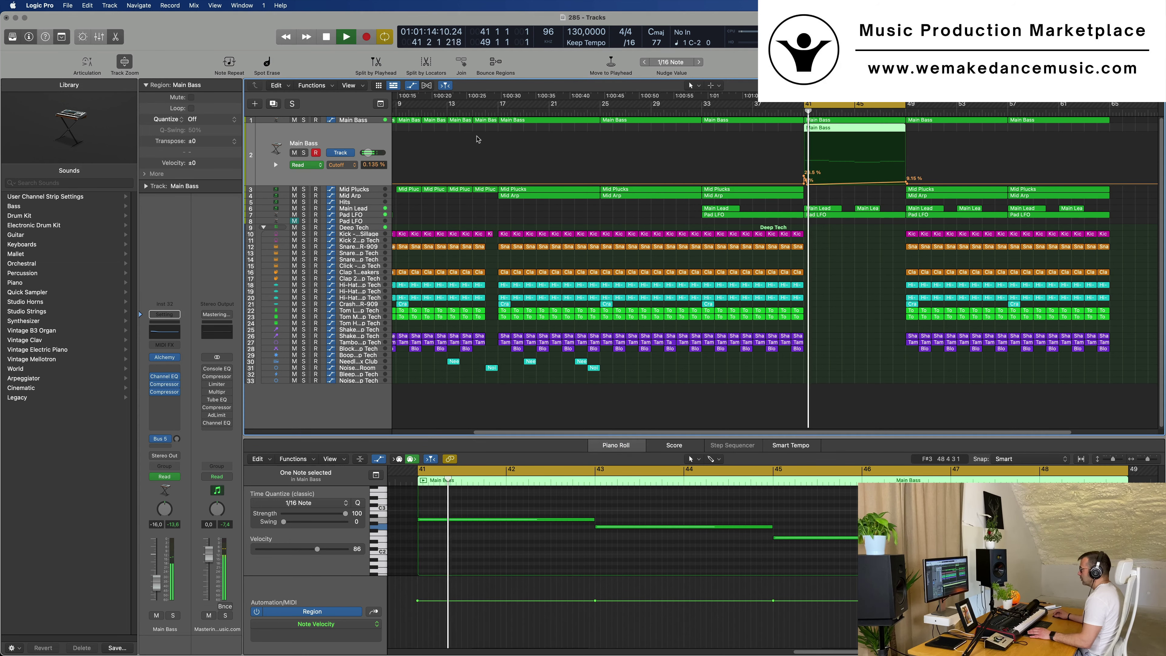
left_click(164, 359)
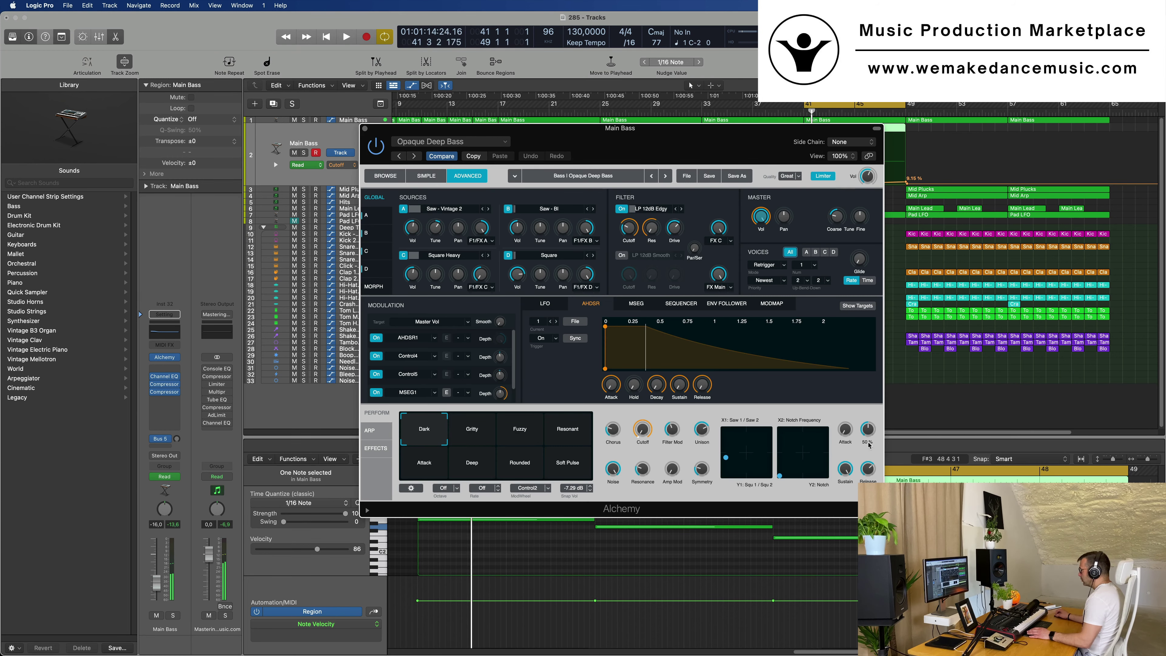
left_click_drag(869, 426, 863, 464)
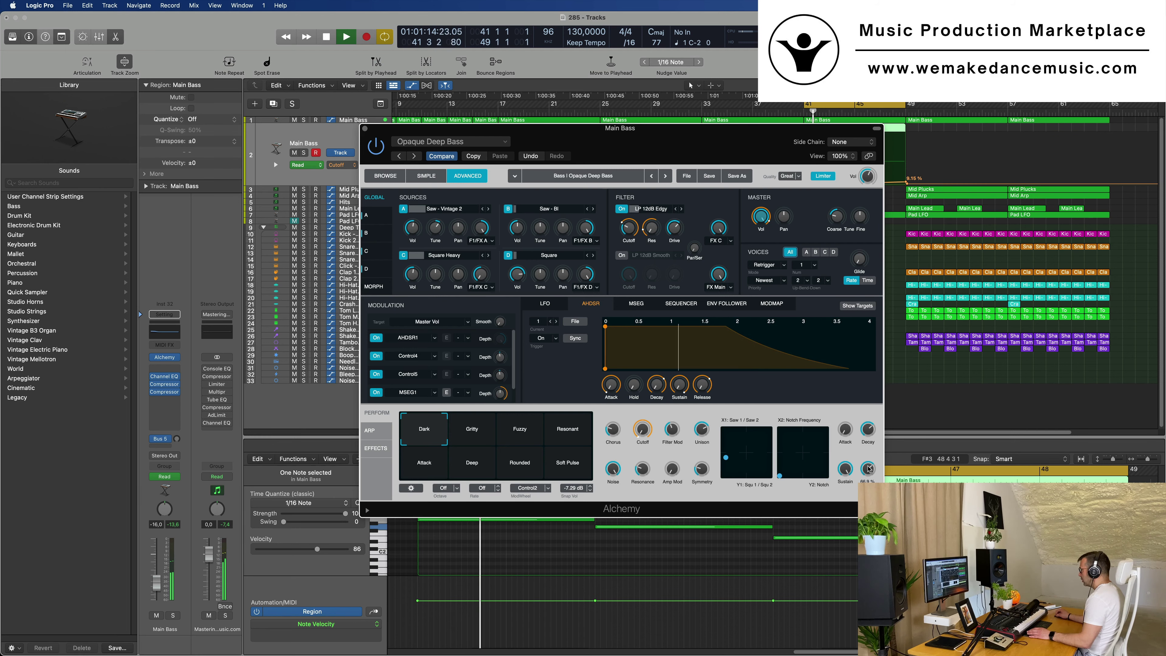
left_click_drag(724, 141, 915, 374)
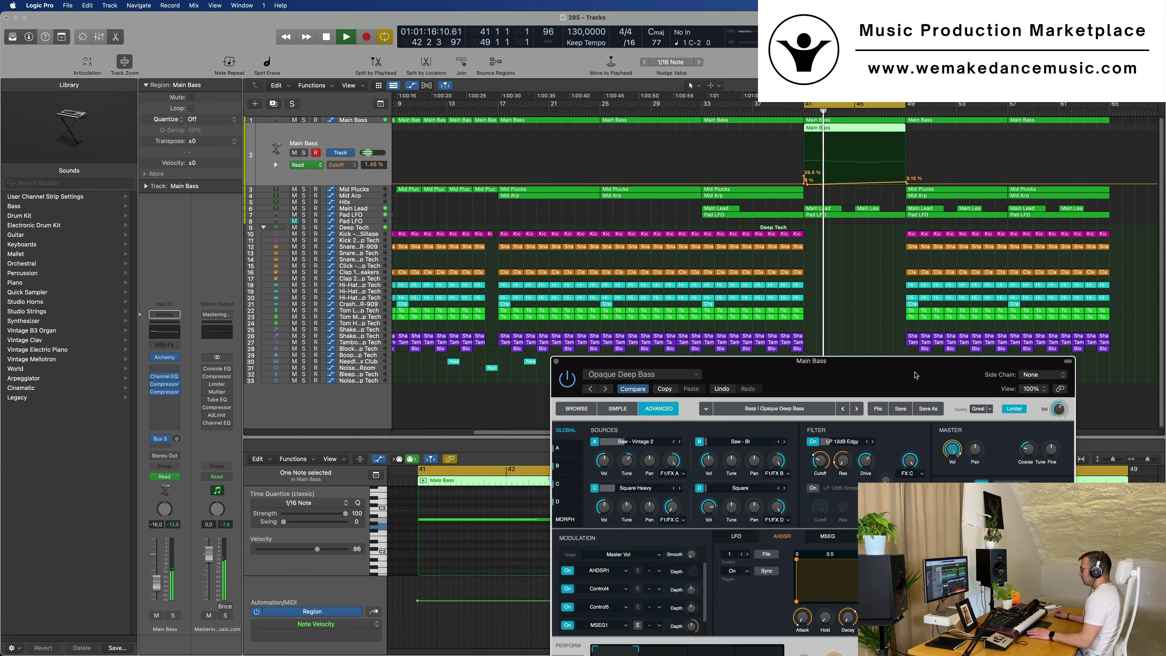
Solo the duplicated Main Bass to fine-tune its Alchemy Release, and return to full playback with the instrument closed.
left_click(304, 153)
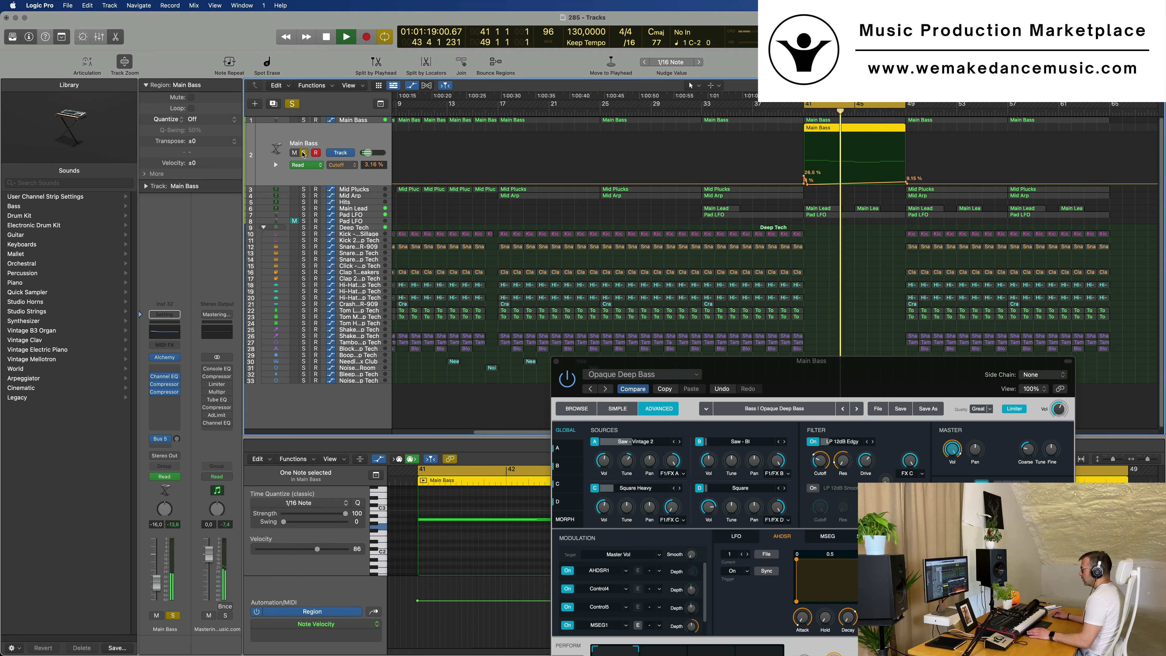
left_click_drag(858, 372, 640, 229)
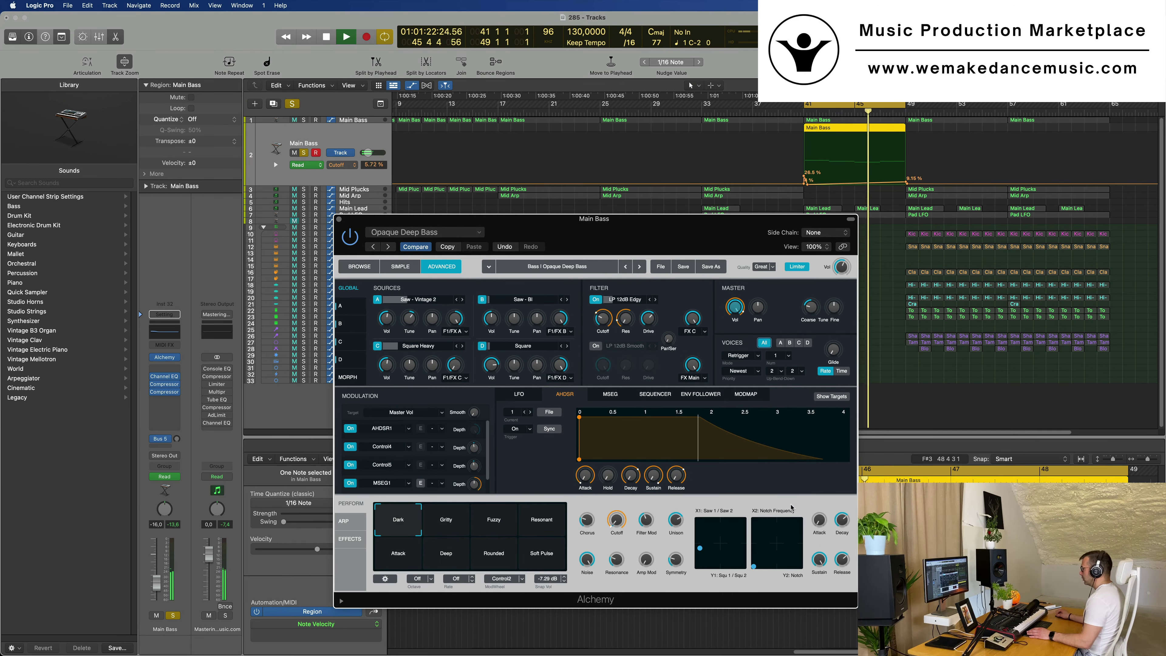
mouse_move(845, 561)
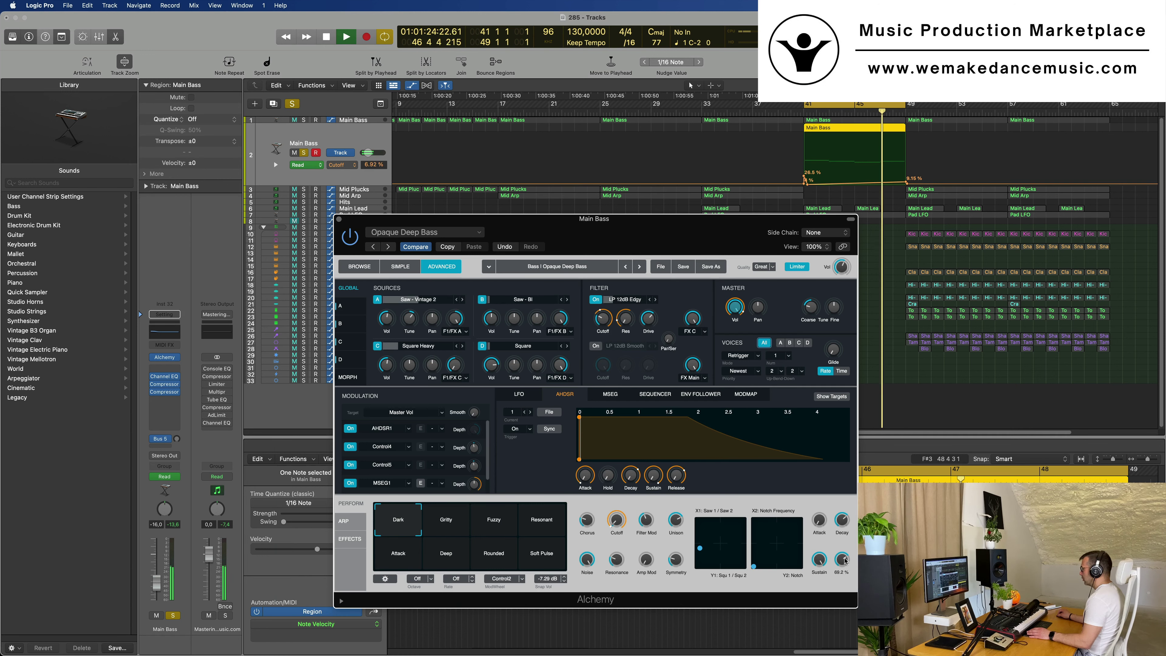
left_click(339, 219)
left_click(303, 153)
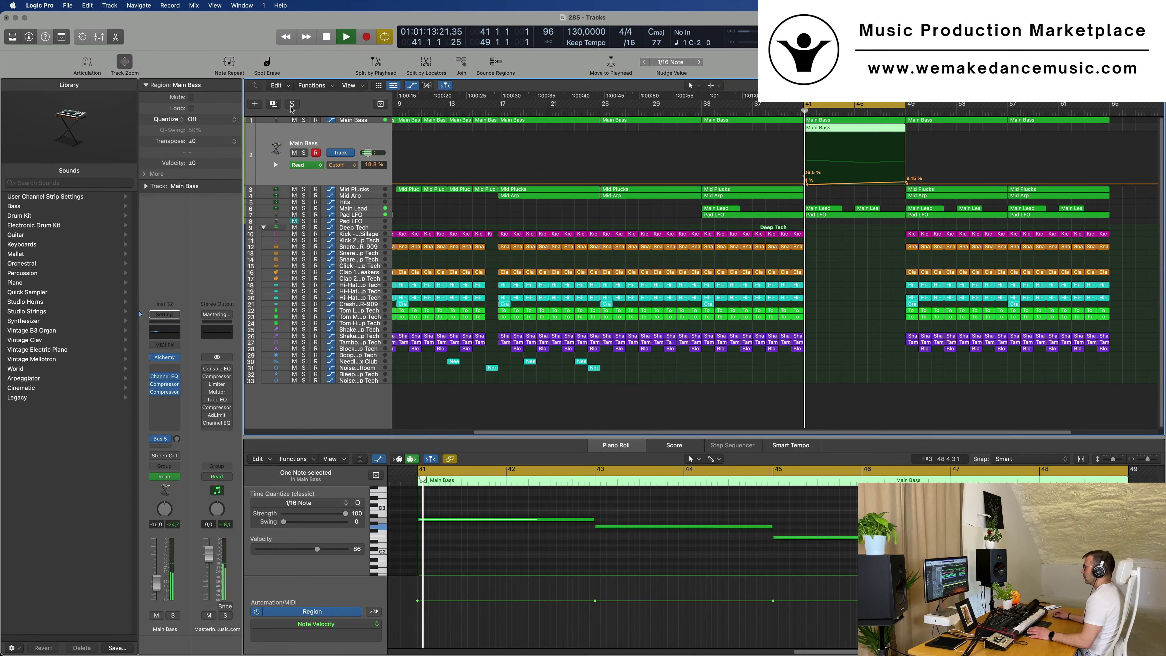
Delete the original Main Bass region at bars 41 to 49 and remove the duplicate's extra 29.5 % cutoff point at bar 41.
left_click(835, 122)
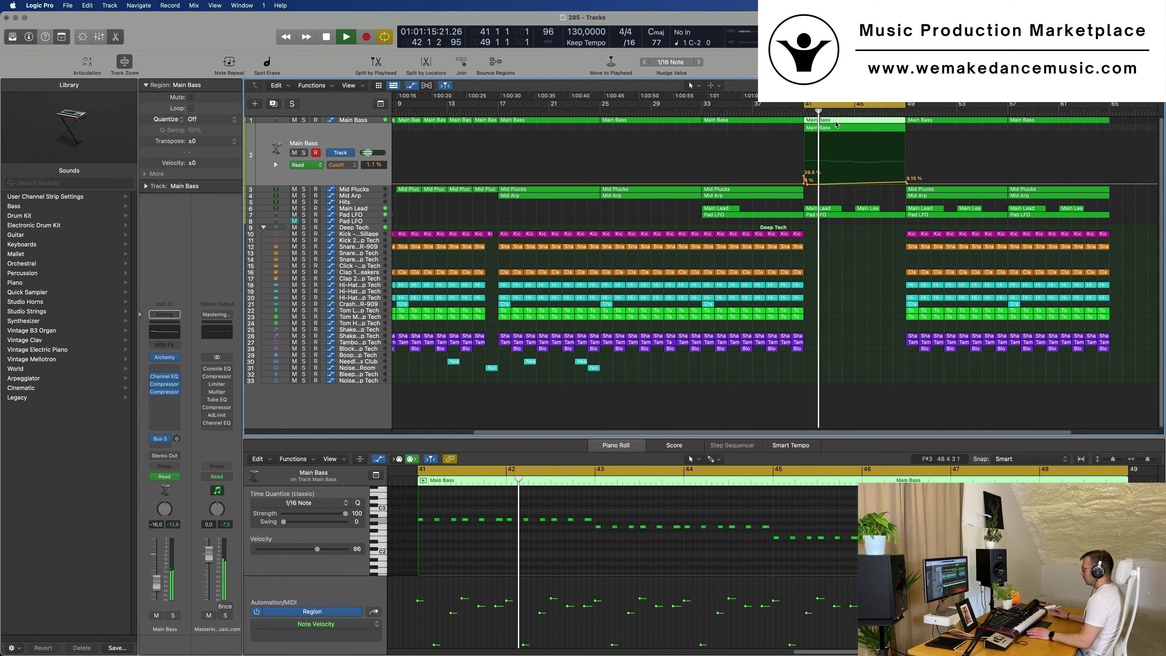
key("Delete")
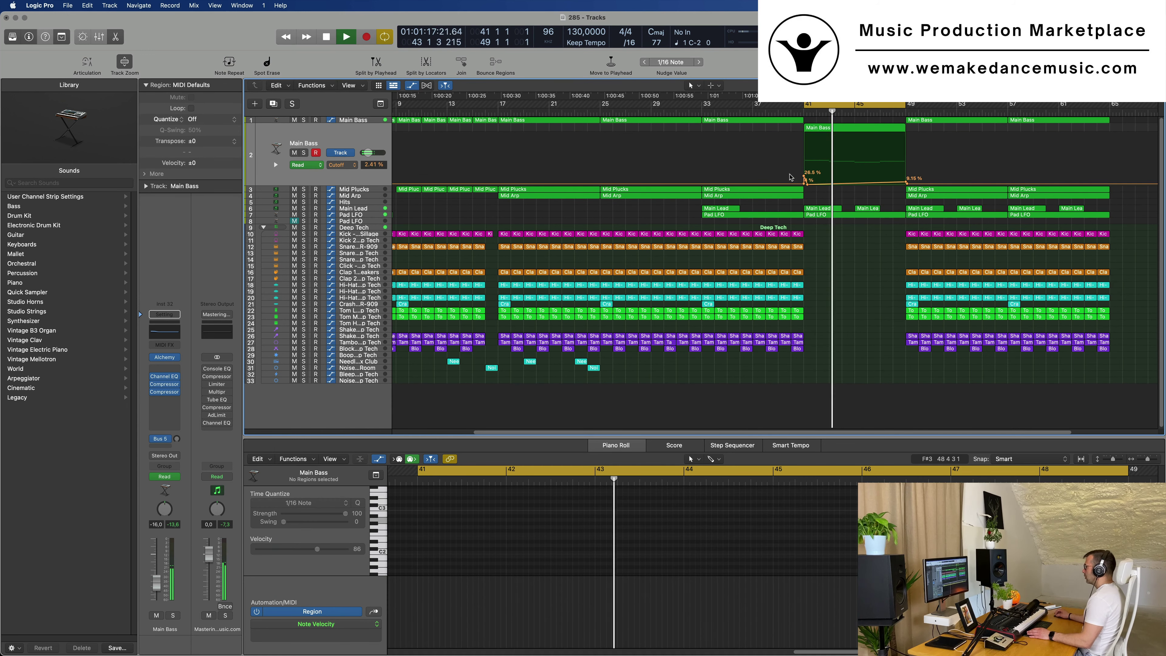
left_click_drag(807, 186, 803, 176)
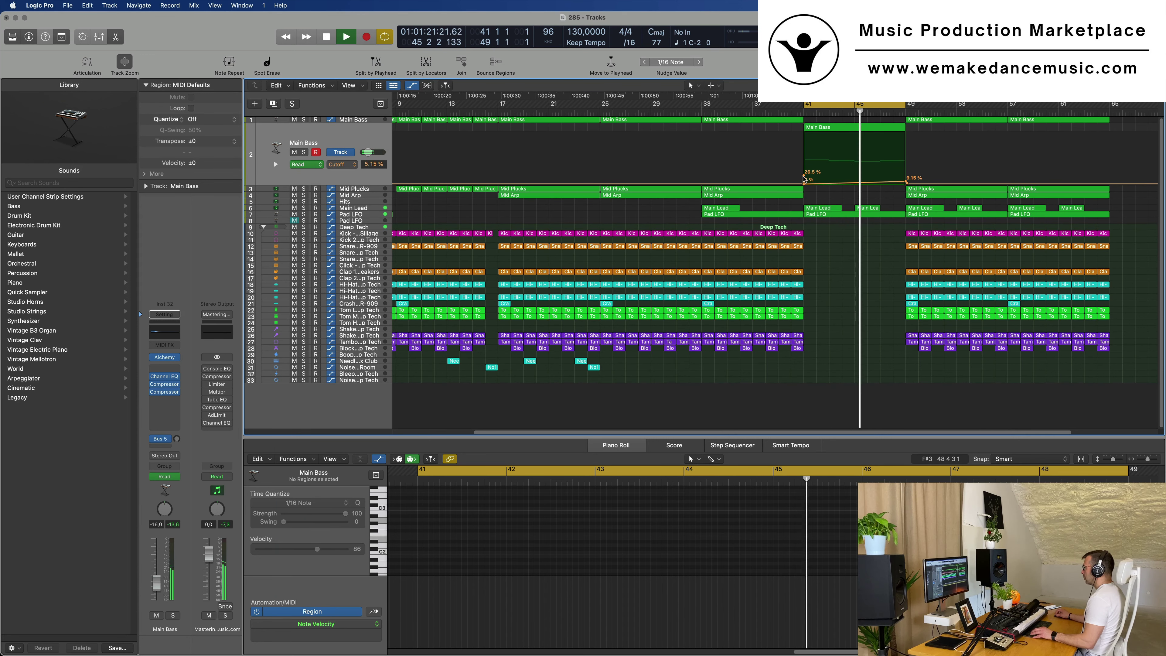
left_click(798, 193, "ctrl+alt")
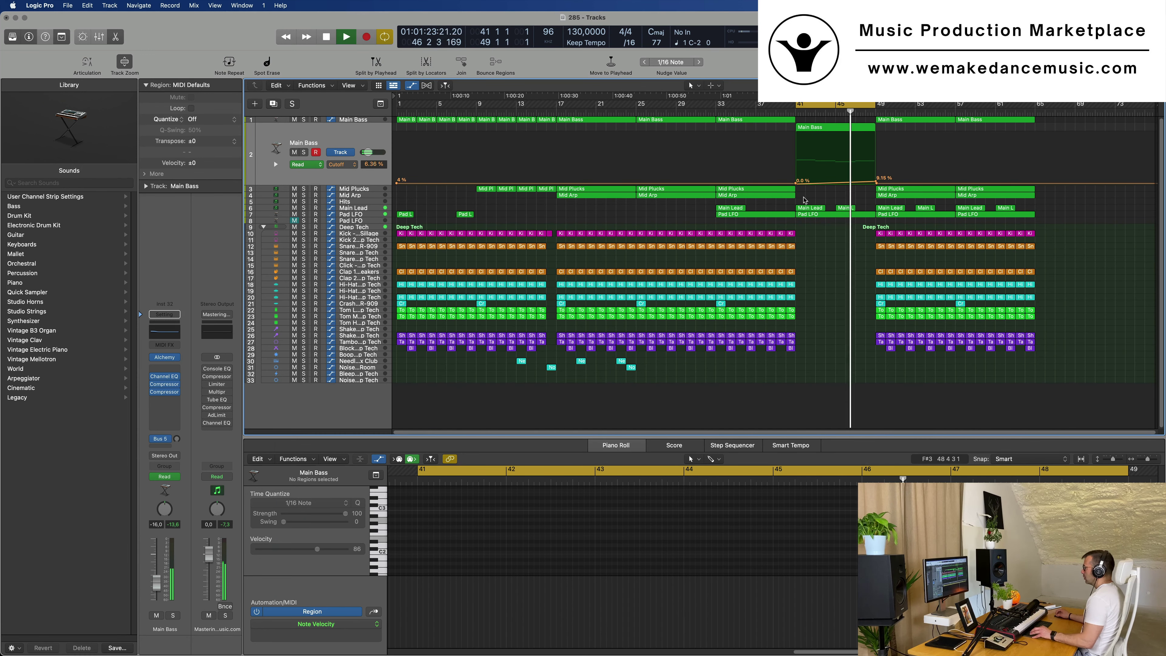
Automate the Pad LFO cutoff to fall from 80.5 % at bar 37 to near zero at bar 41, rising to 80.5 % at bar 49.
left_click(373, 214)
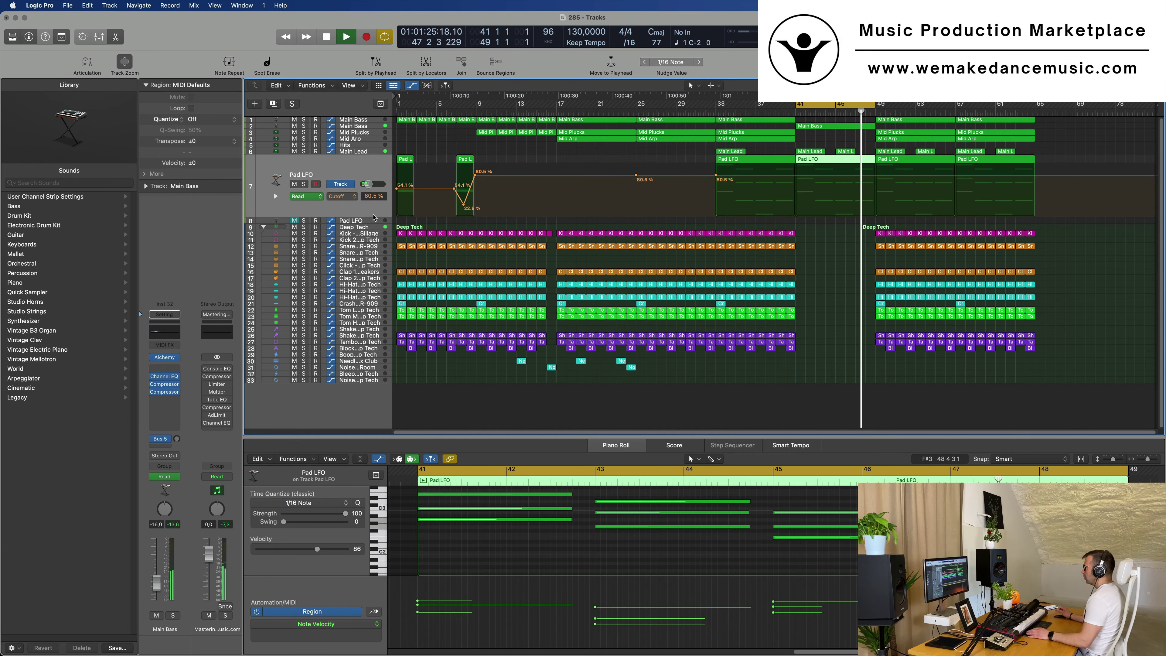
key("Return")
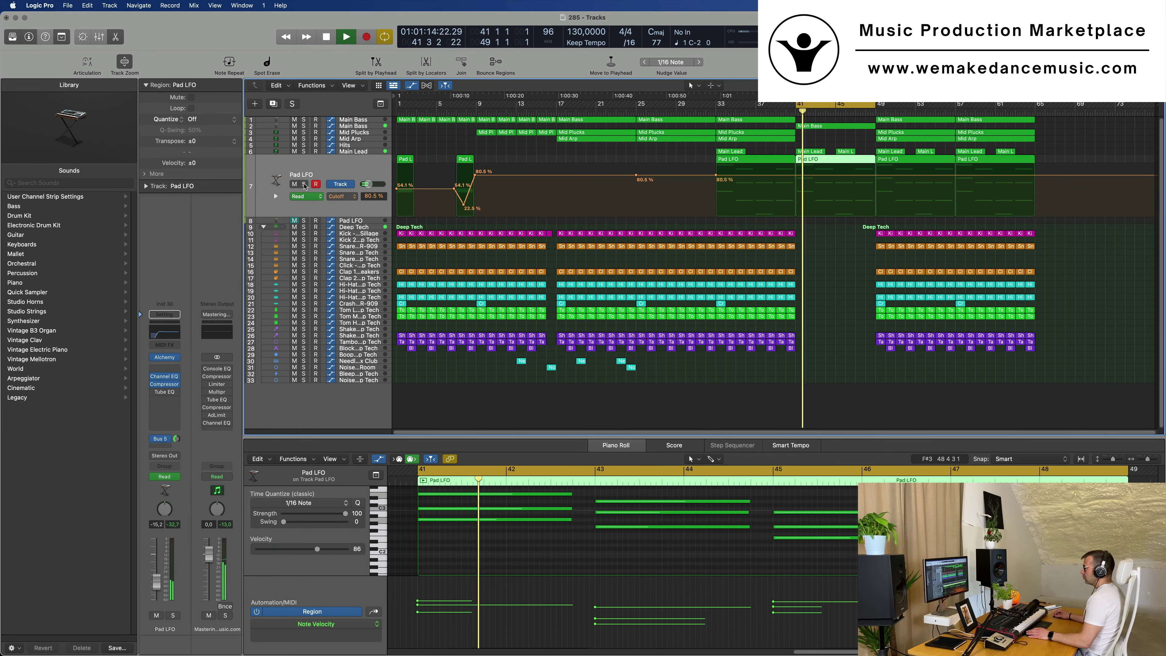
key("Return")
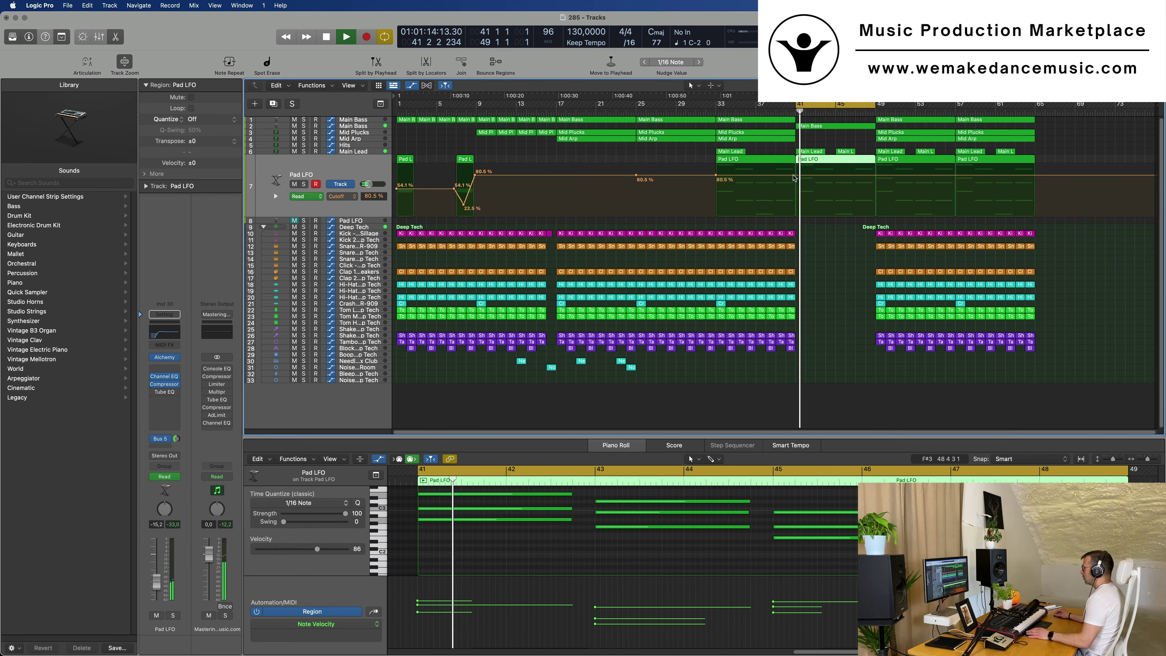
left_click(793, 176)
left_click(758, 174)
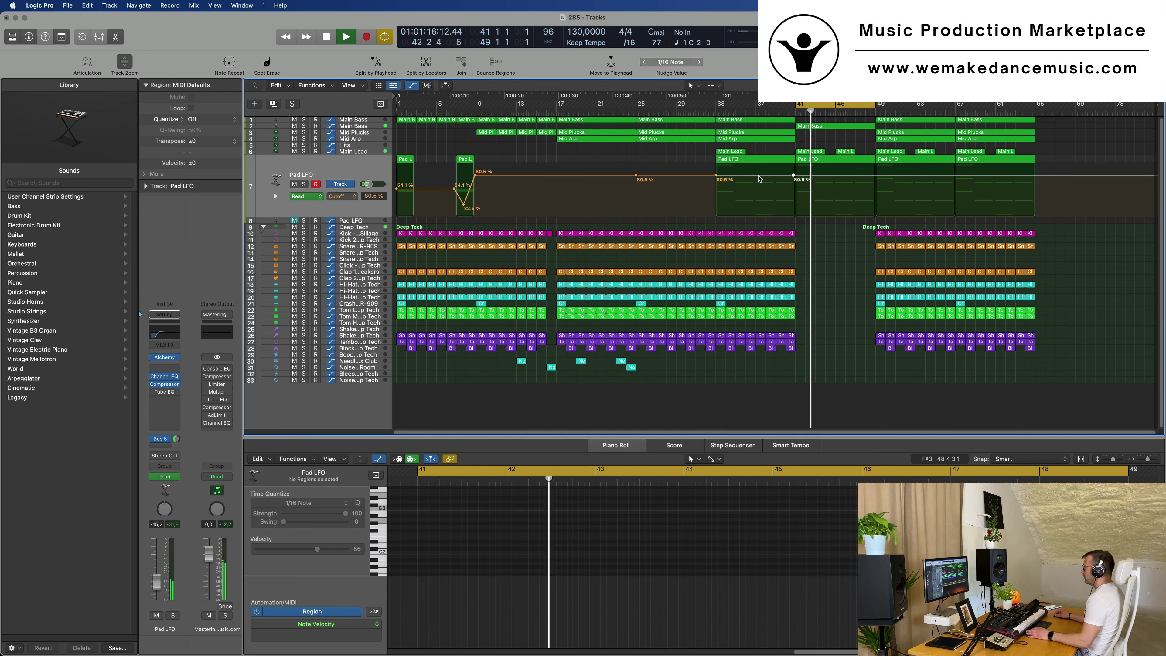
key("Return")
left_click(836, 176)
key("Return")
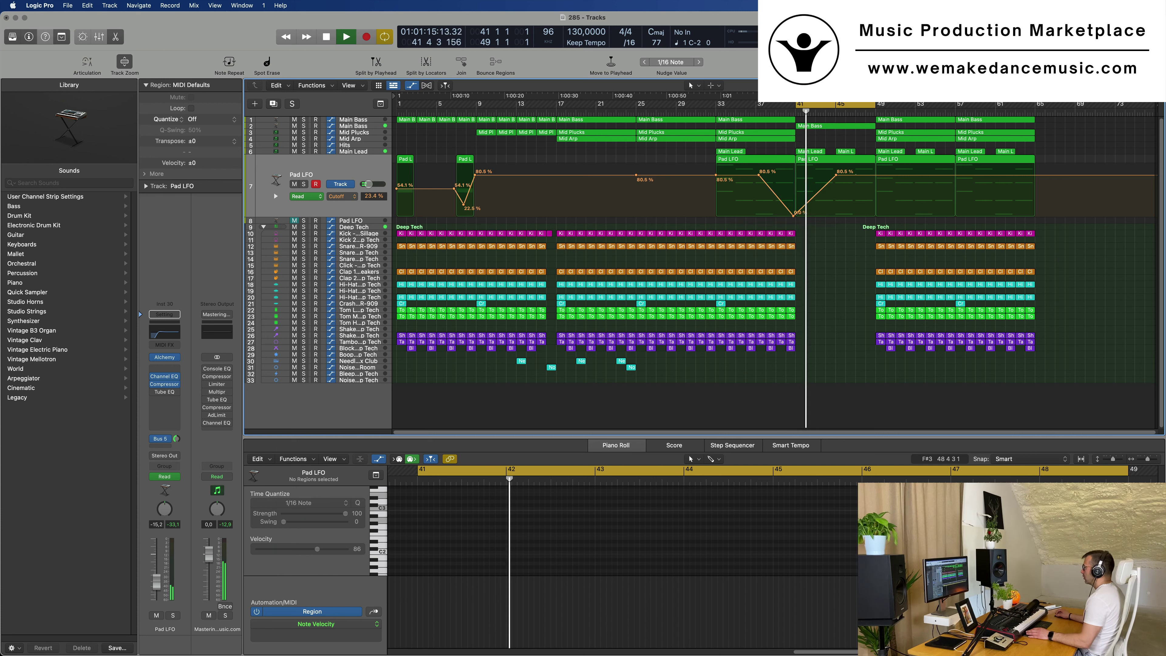
left_click_drag(837, 176, 865, 211)
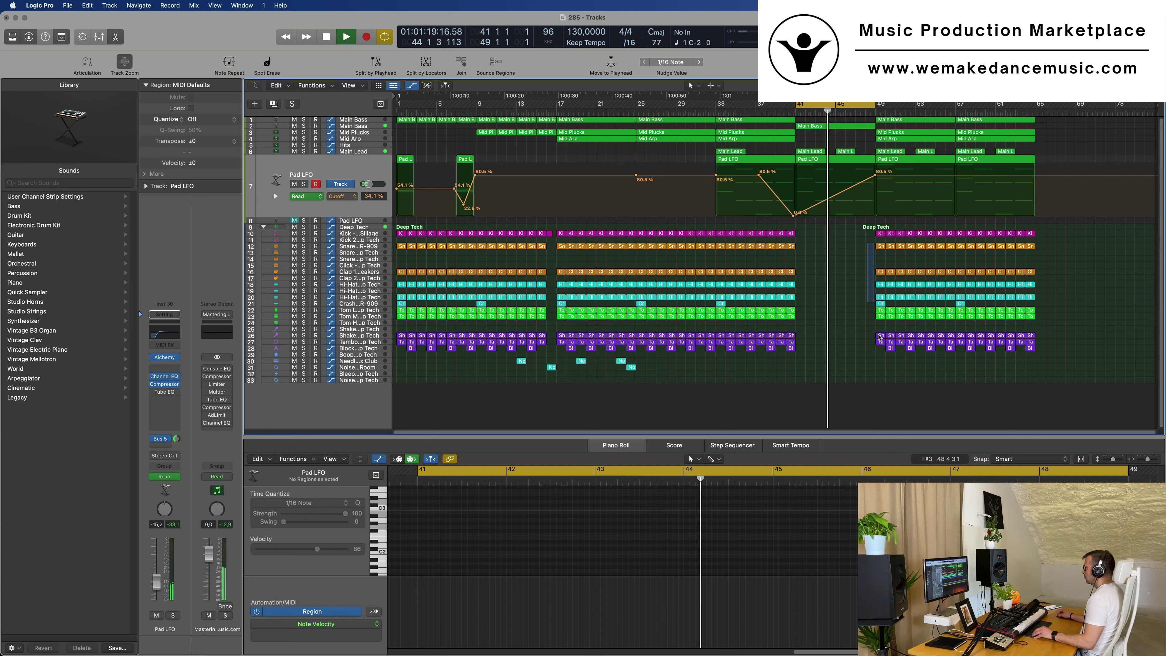
Delete all Deep Tech drum regions between bars 49 and 57.
left_click_drag(879, 336, 955, 362)
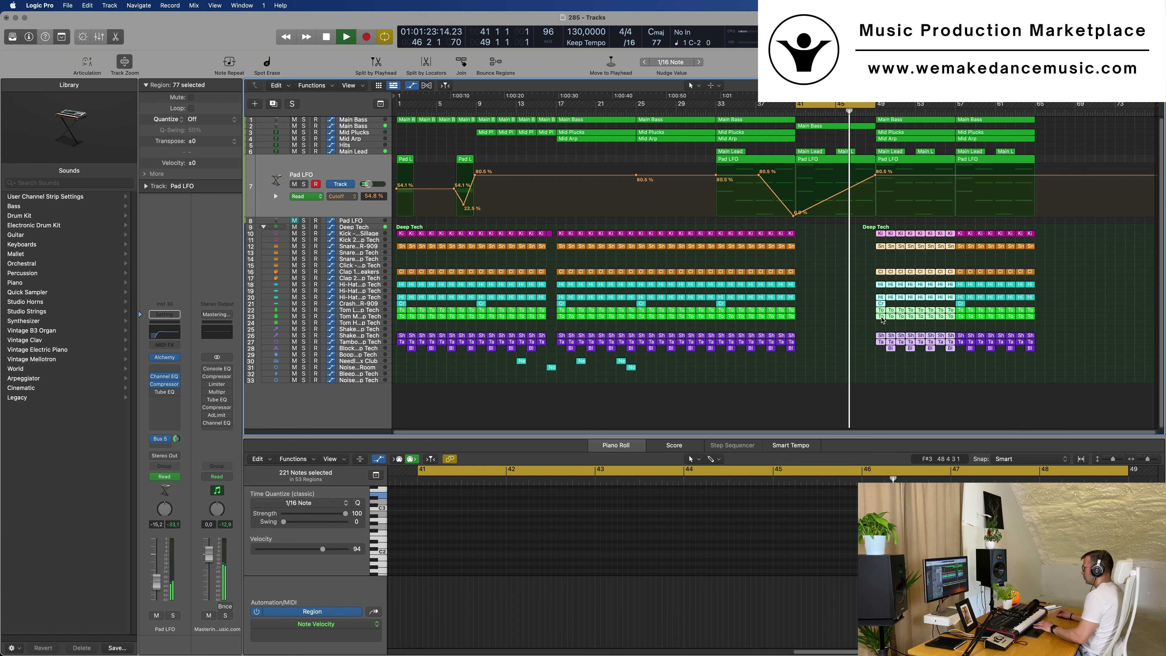
key("Delete")
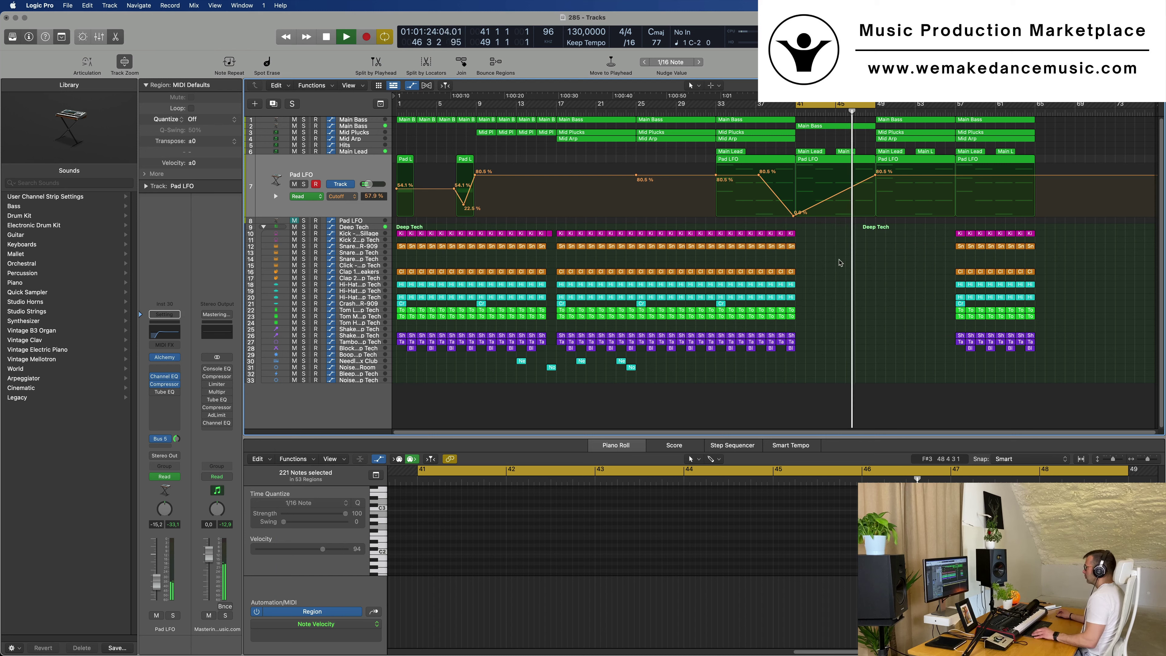
Copy the Mid Plucks region from bar 33 to bar 41, below the Main Bass duplicate.
left_click(366, 154)
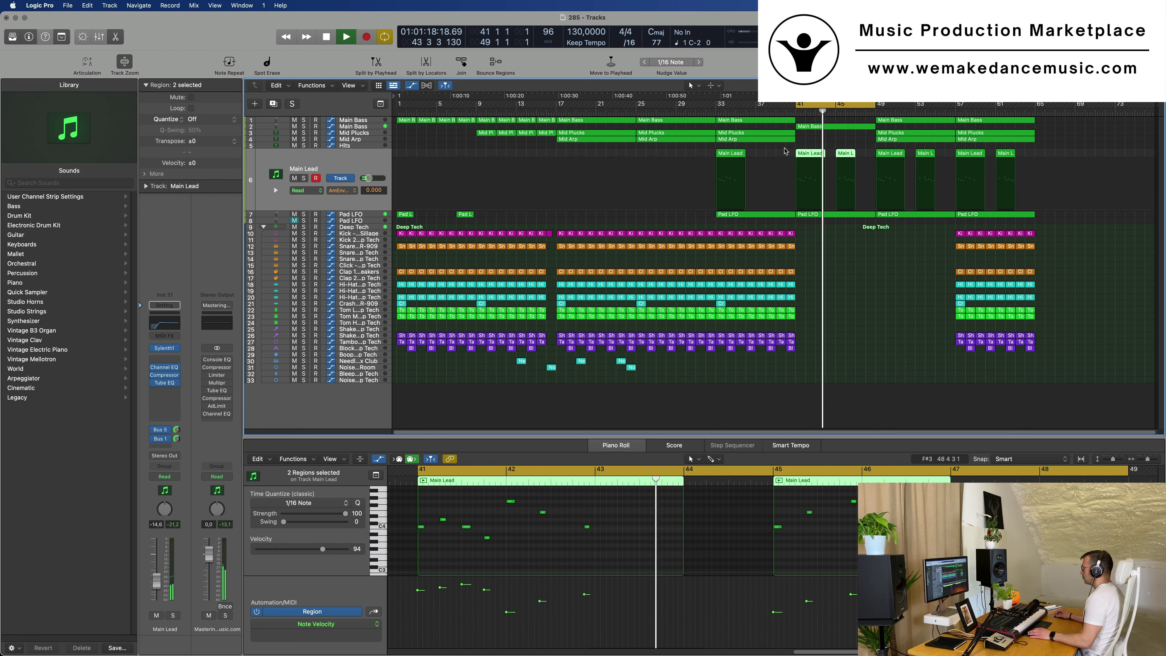
key("Return")
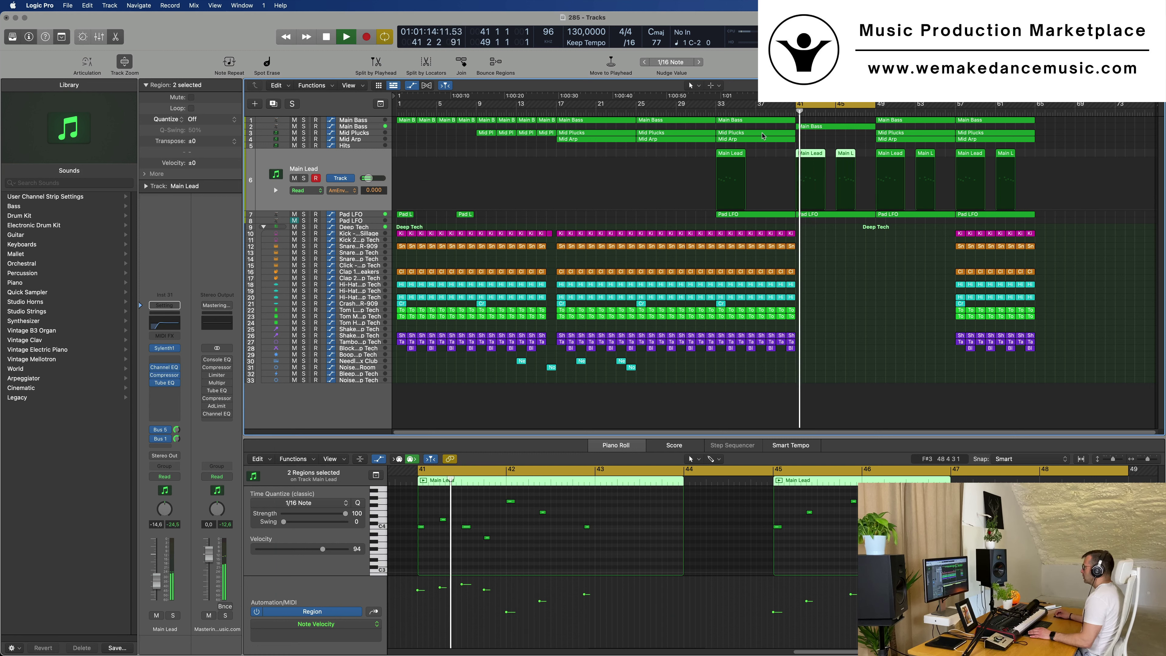
left_click(762, 134)
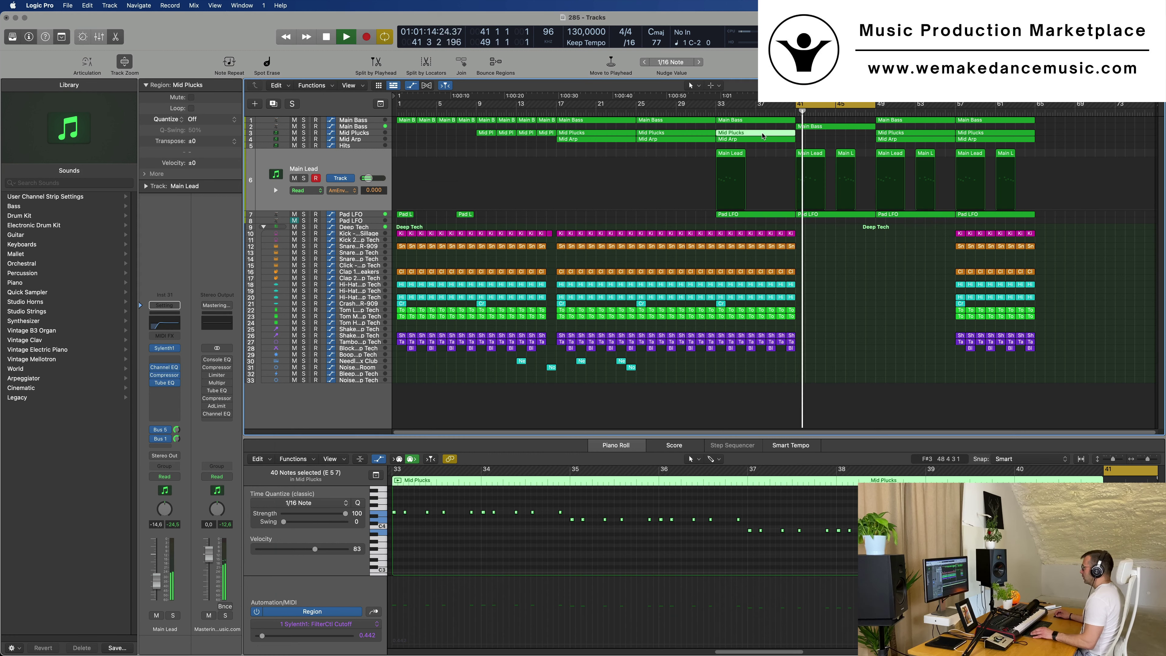
left_click_drag(762, 135, 842, 137)
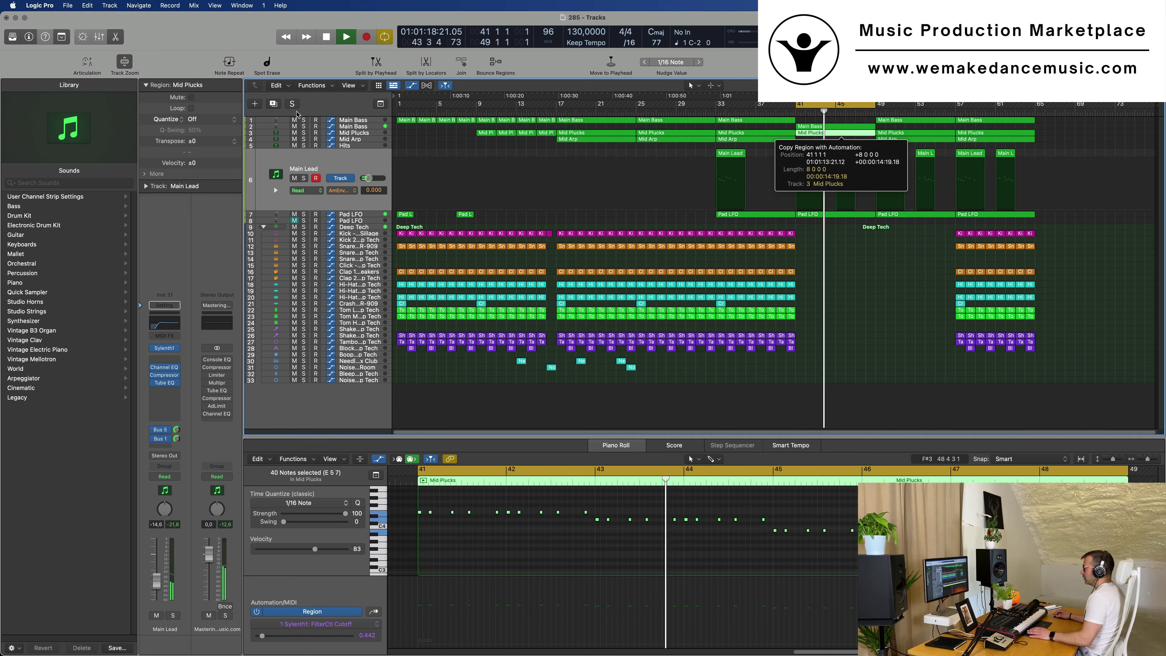
Automate the Mid Plucks filter cutoff to rise from 0.000 at bar 41 to about 1.5 at bar 49.
left_click(364, 134)
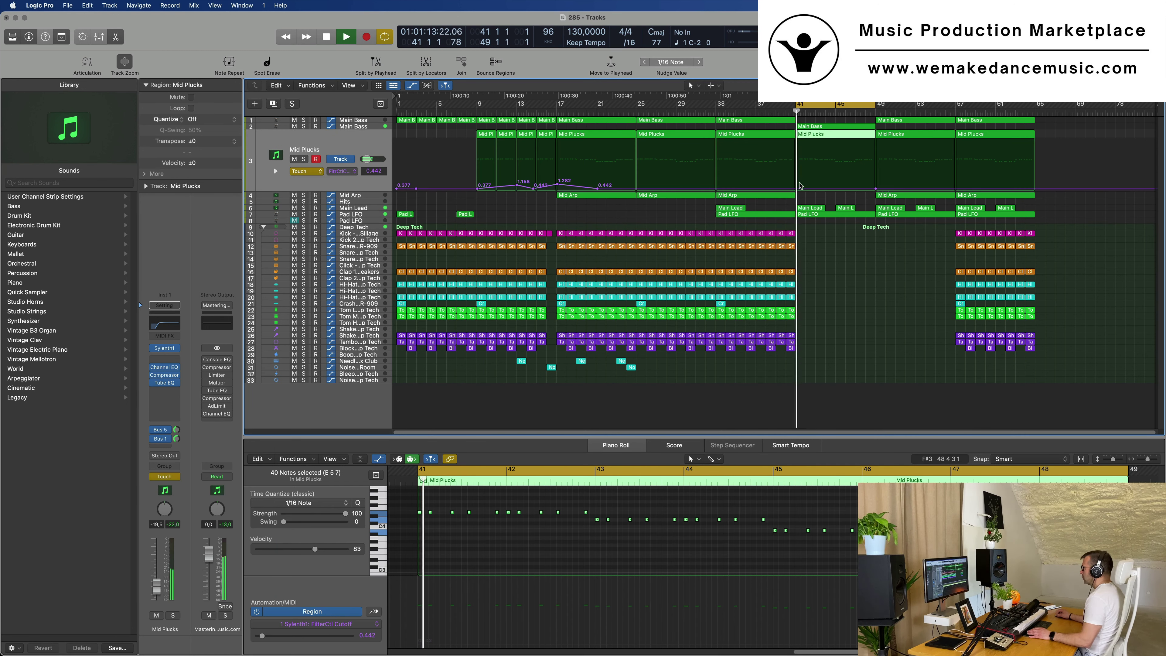
left_click_drag(799, 190, 799, 194)
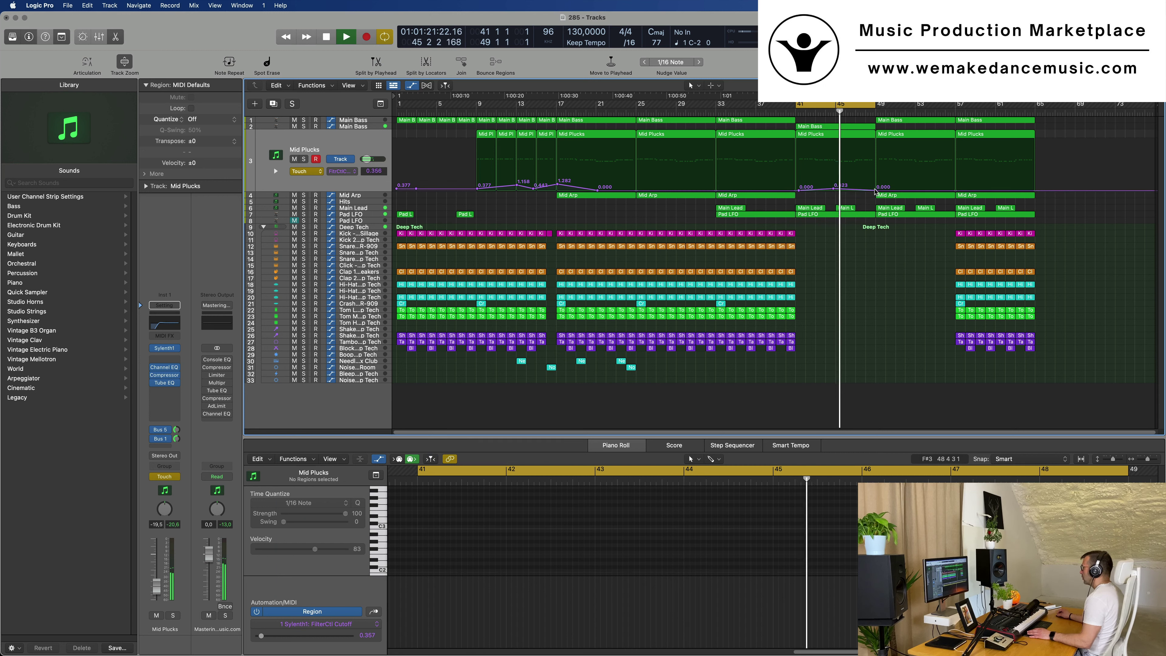
left_click_drag(876, 192, 875, 183)
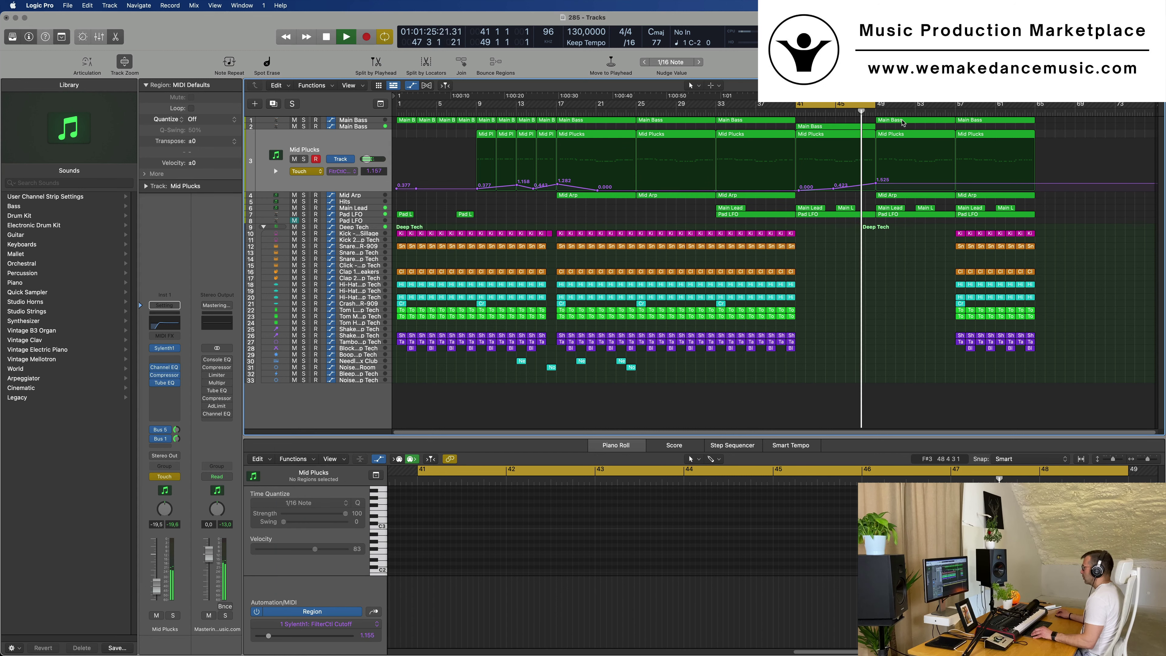
Extend the cycle range to bar 57 and raise the Pad LFO cutoff automation point at bar 49 to about 89 %.
left_click(844, 127)
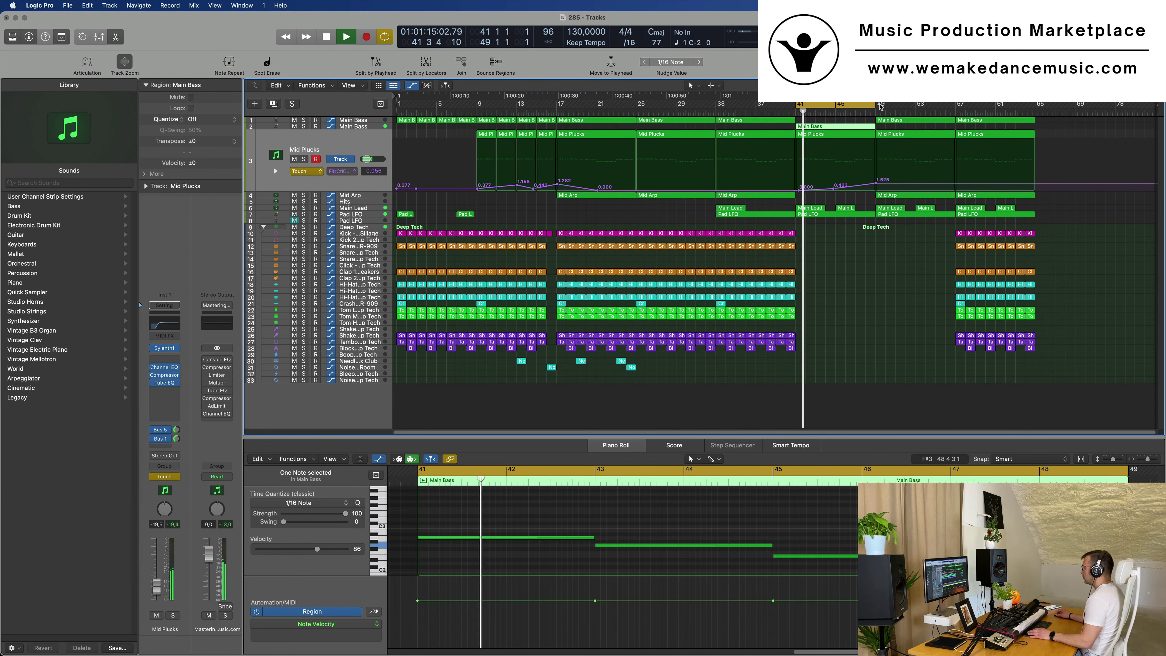
left_click_drag(874, 104, 955, 107)
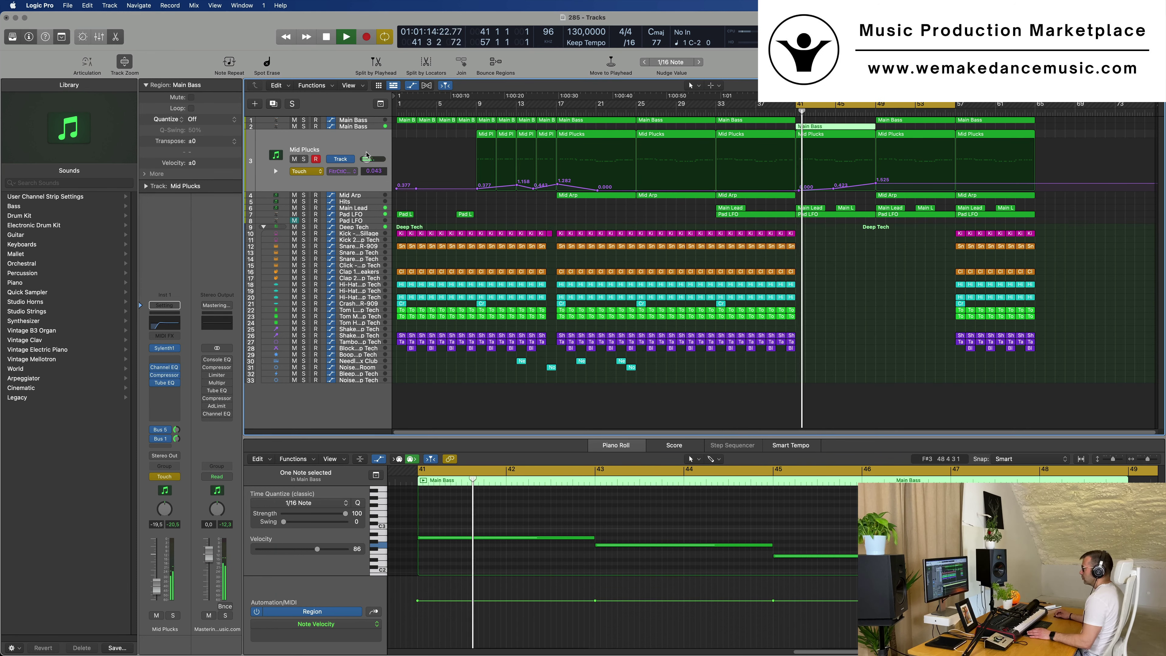
left_click(828, 214)
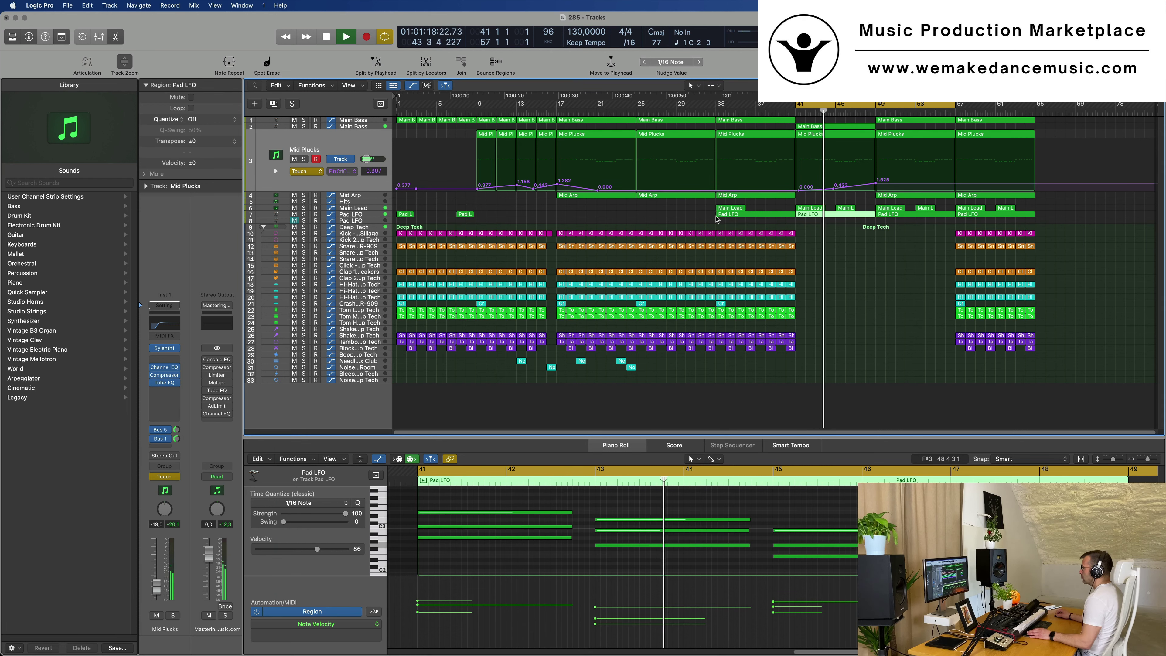
left_click(390, 213)
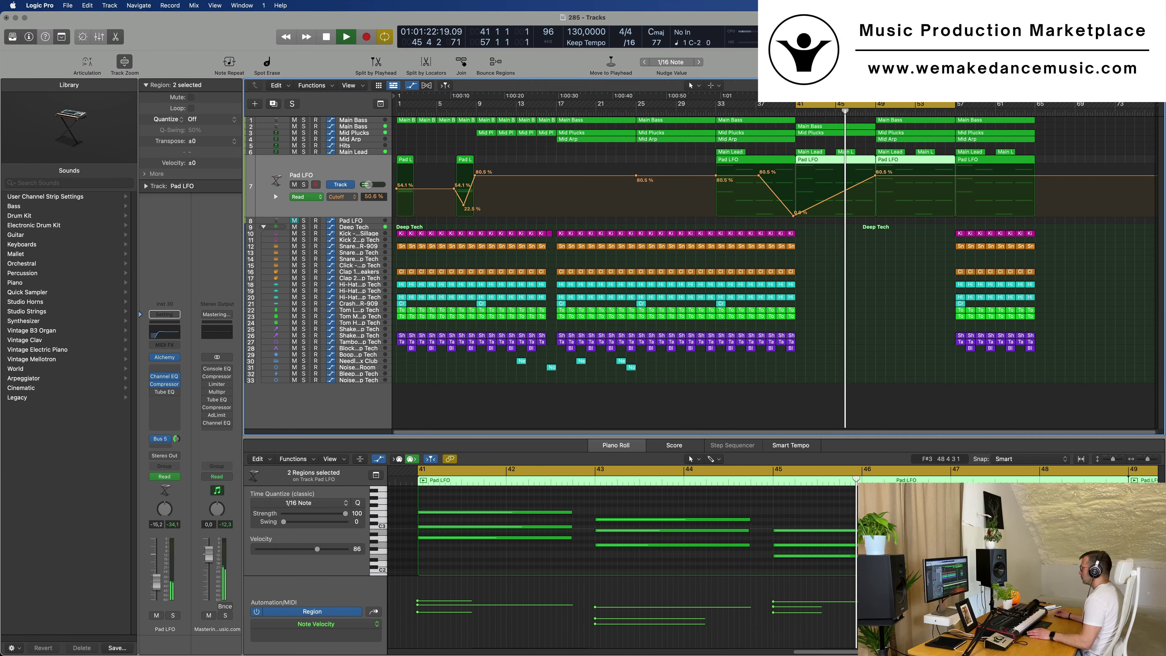
left_click_drag(872, 180, 851, 155)
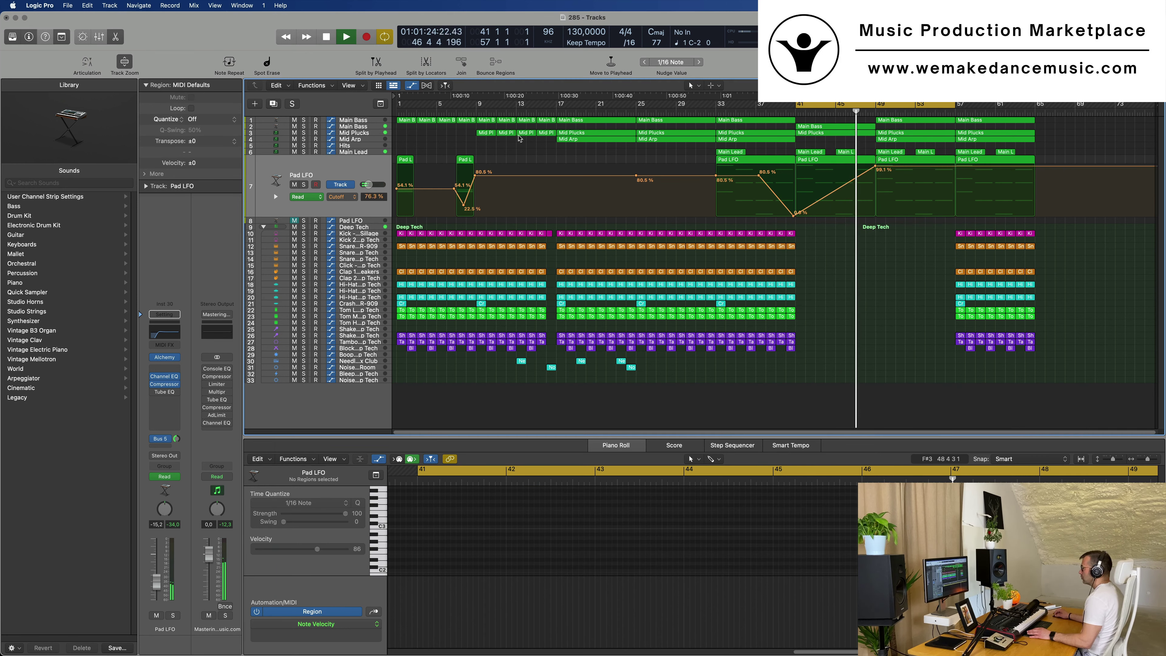
Set the Mid Arp filter cutoff automation to 0.000 at bars 49 and 57, and delete the Mid Arp region between them.
left_click(374, 140)
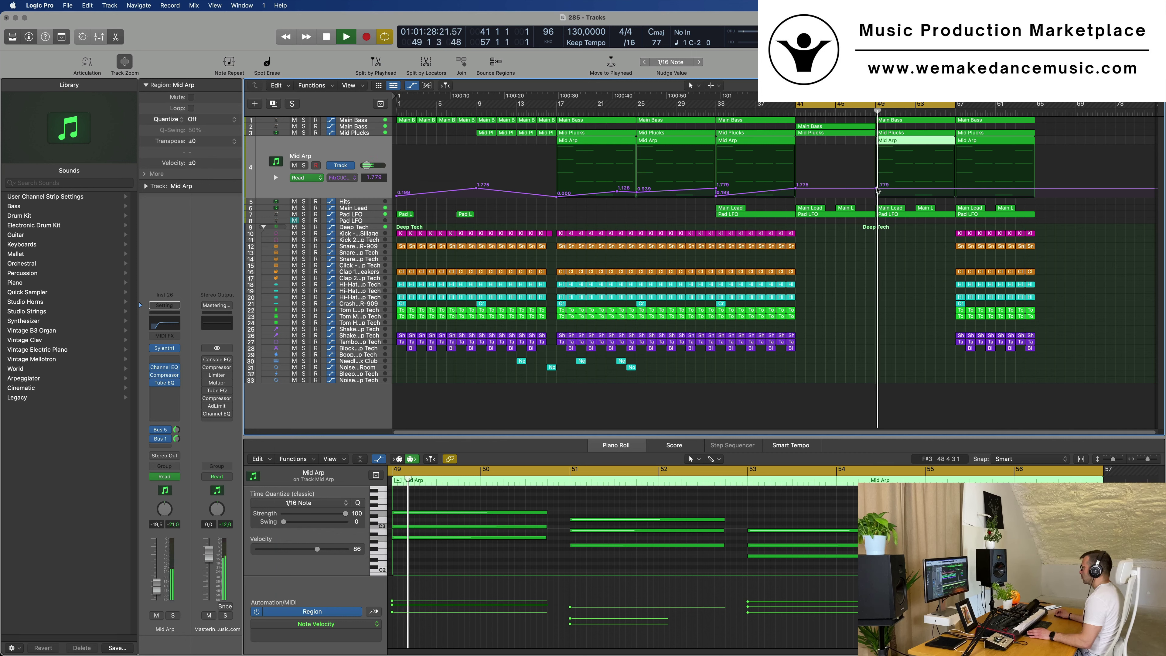
left_click_drag(878, 190, 876, 197)
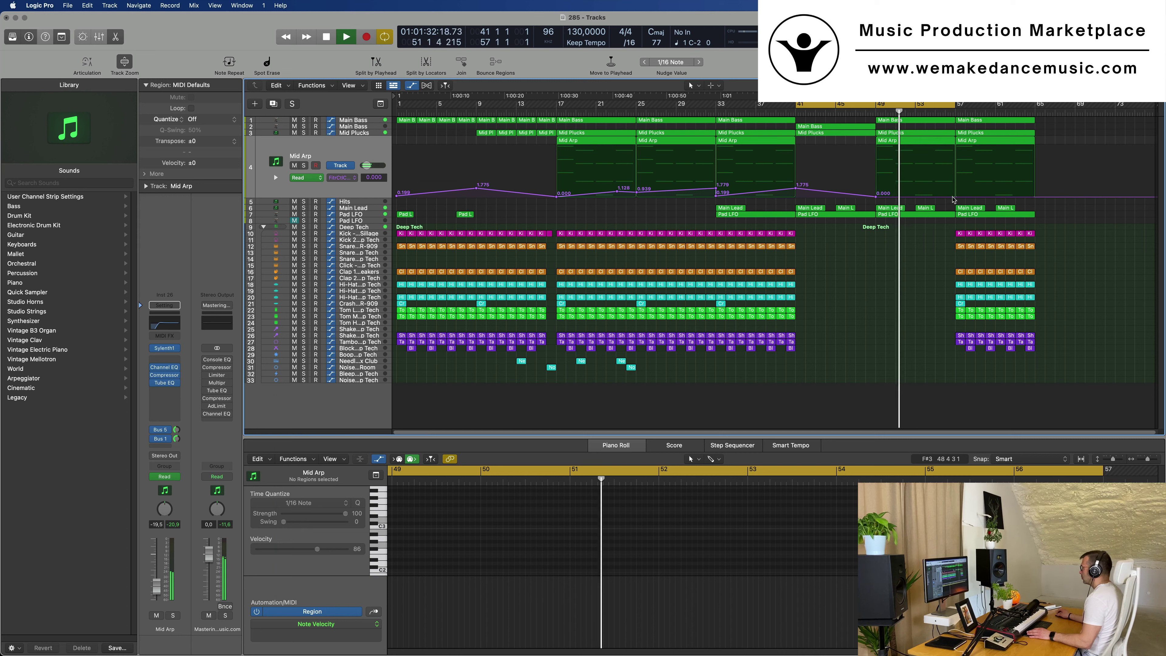
mouse_move(954, 198)
left_mouse_down()
mouse_move(953, 187)
mouse_move(953, 196)
left_mouse_up()
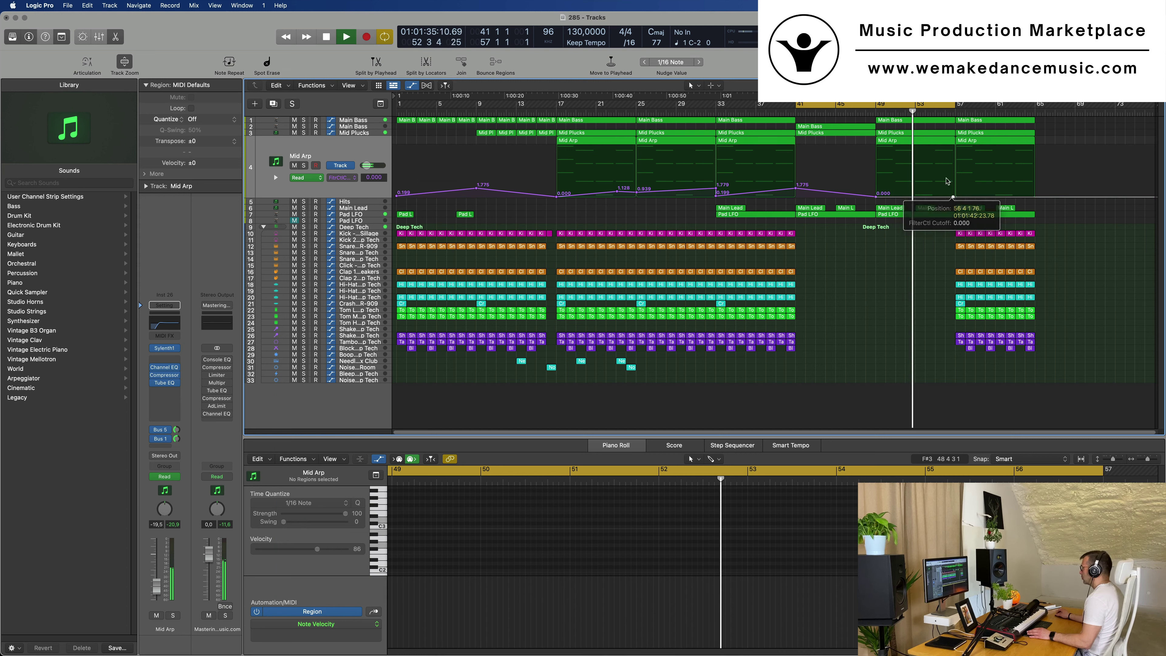
left_click(889, 143)
key("Delete")
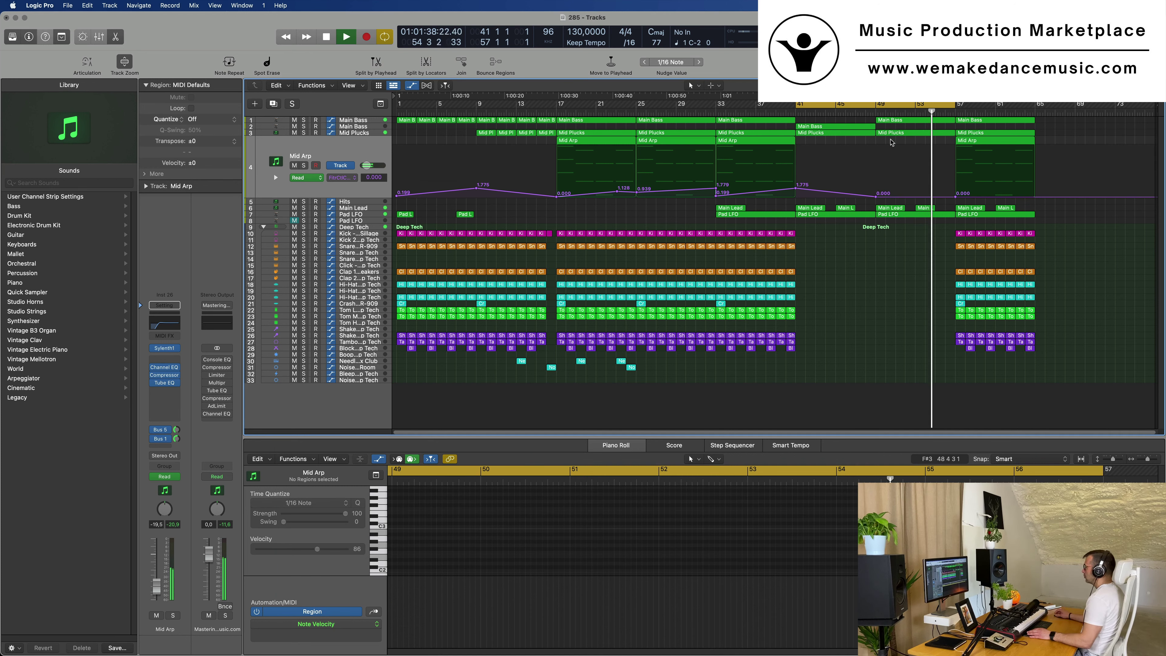
Replace the Main Bass region at bar 49 with a copy of the sustained bass region from bar 41 on the second bass track.
left_click(901, 122)
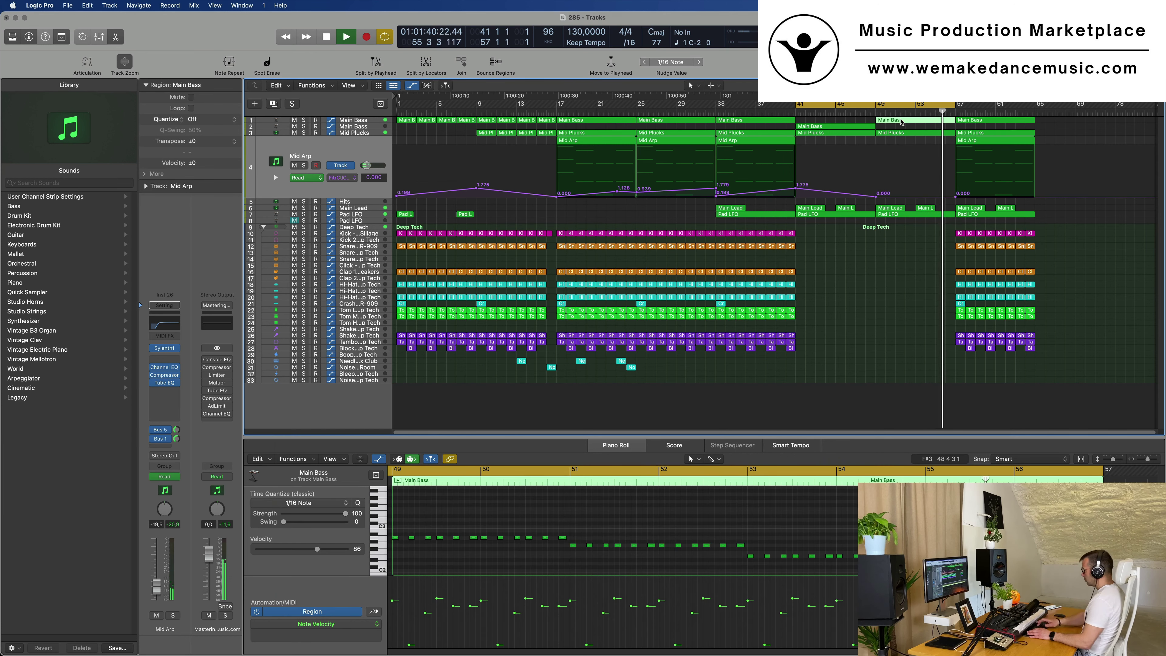
key("Delete")
left_click(852, 127)
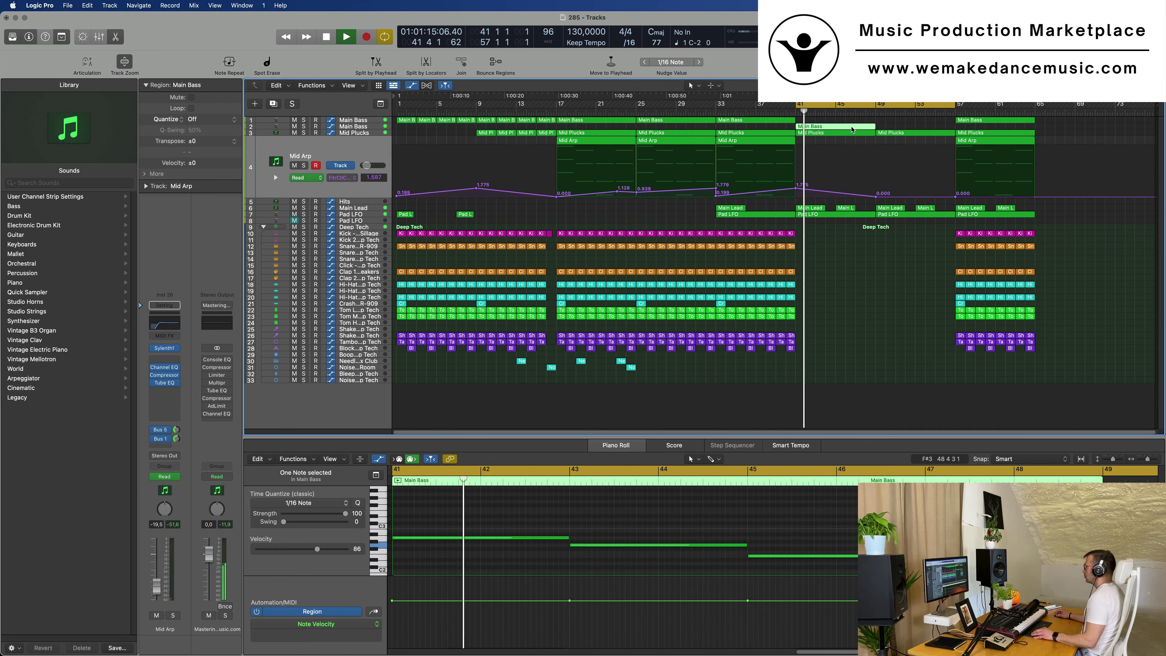
left_click_drag(852, 130, 933, 132)
Copy the eight Kick regions from bars 57 to 65 back to bar 49.
left_click_drag(935, 230, 1035, 235)
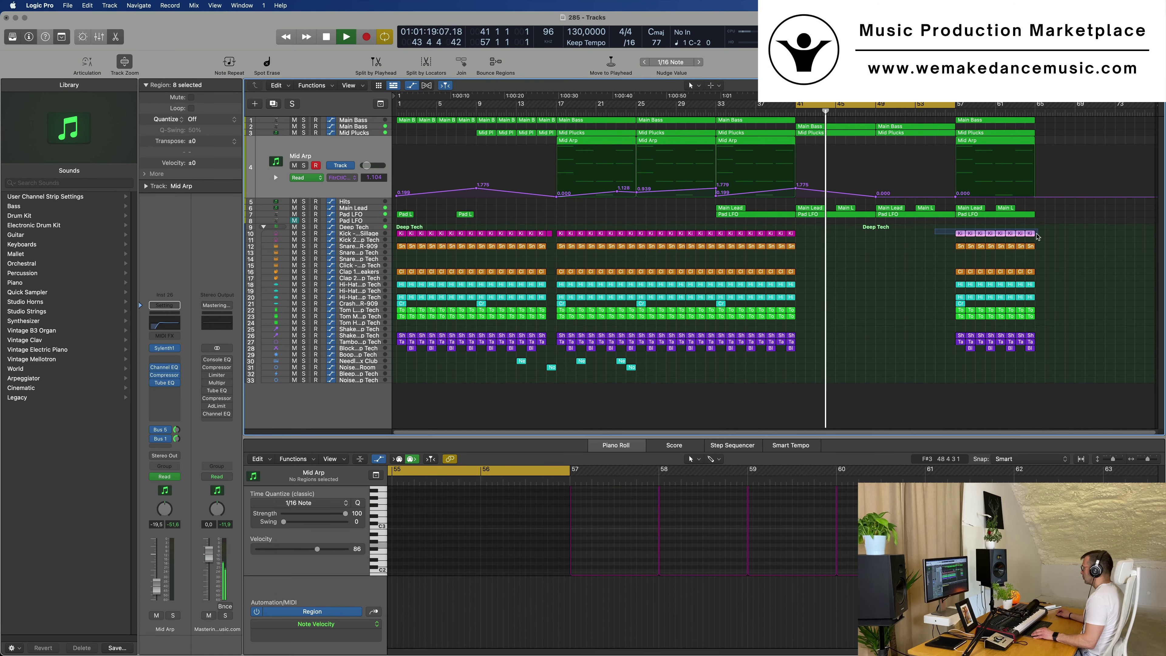
left_click_drag(960, 233, 881, 234)
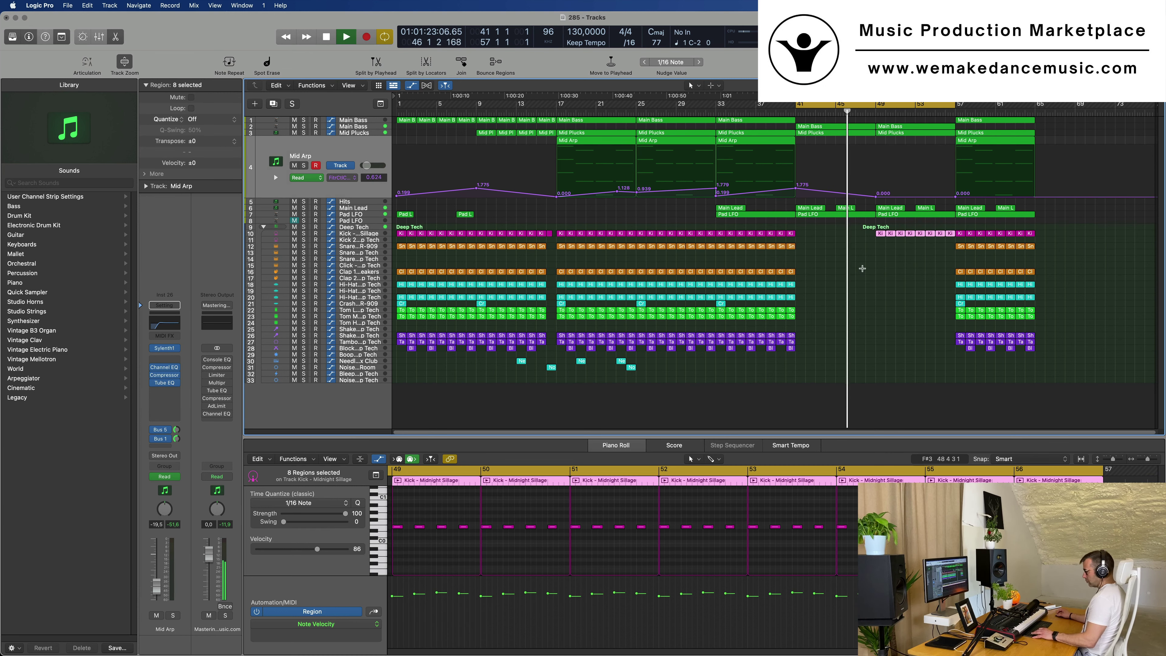
left_click(814, 305)
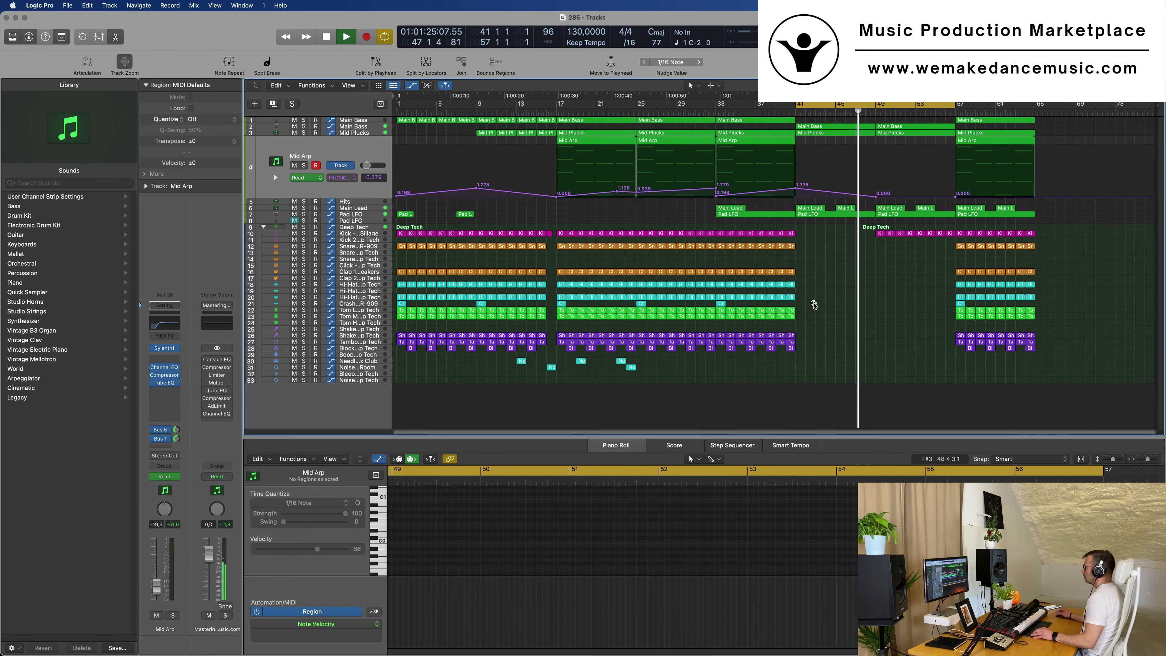
scroll(814, 306, "up", 5)
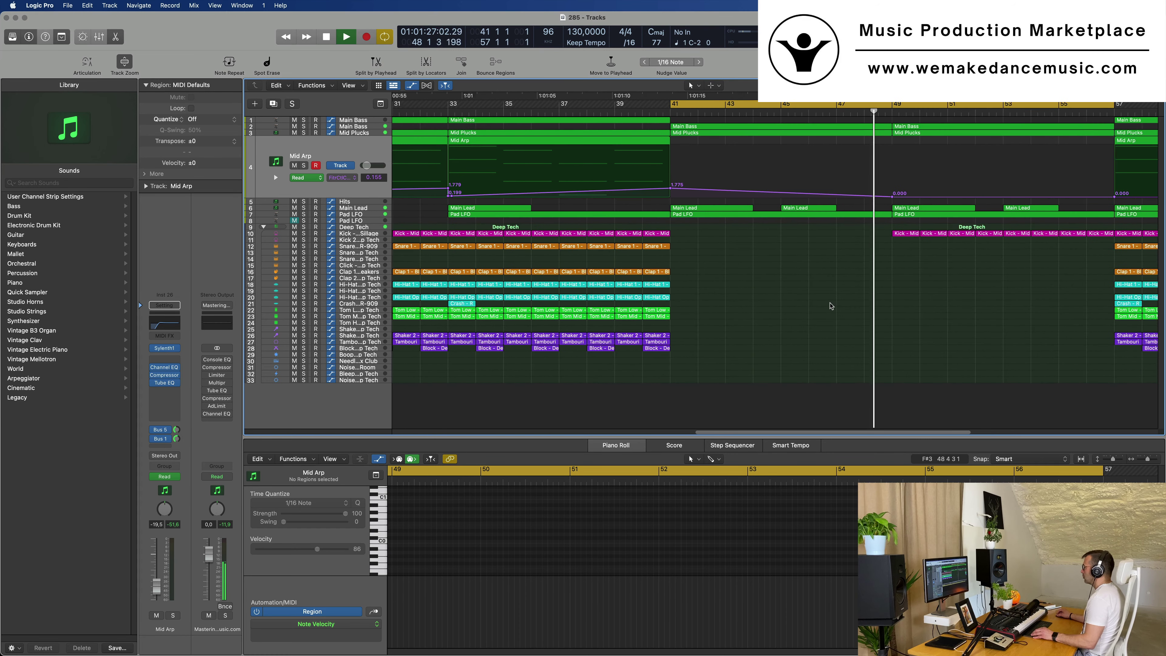
scroll(865, 304, "down", 5)
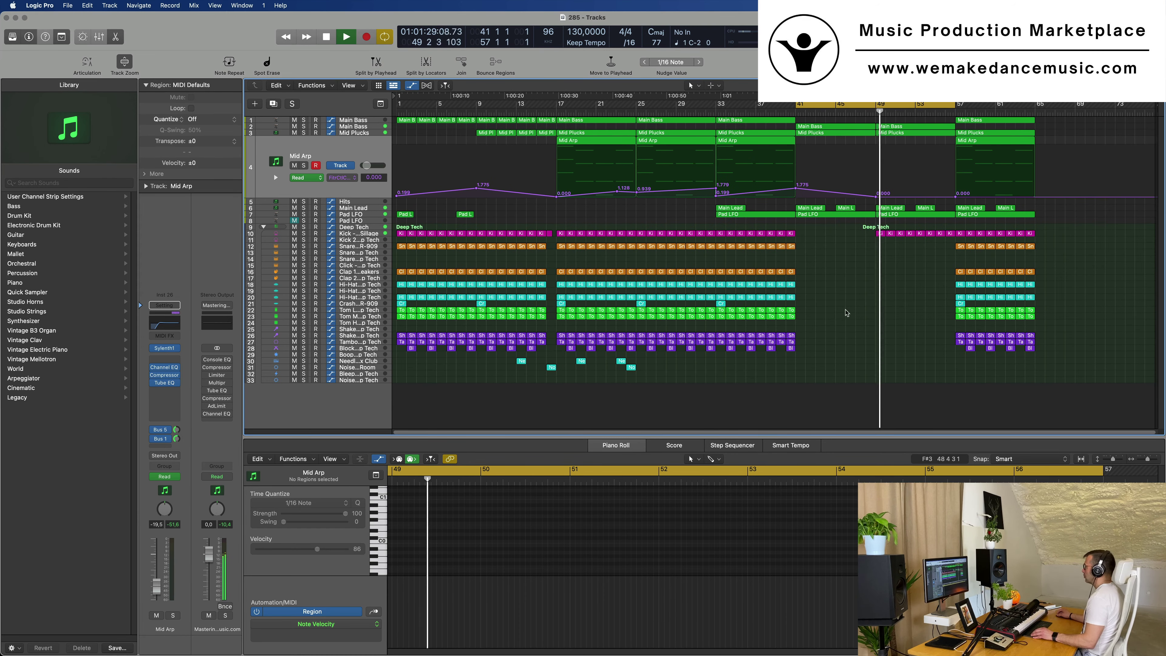